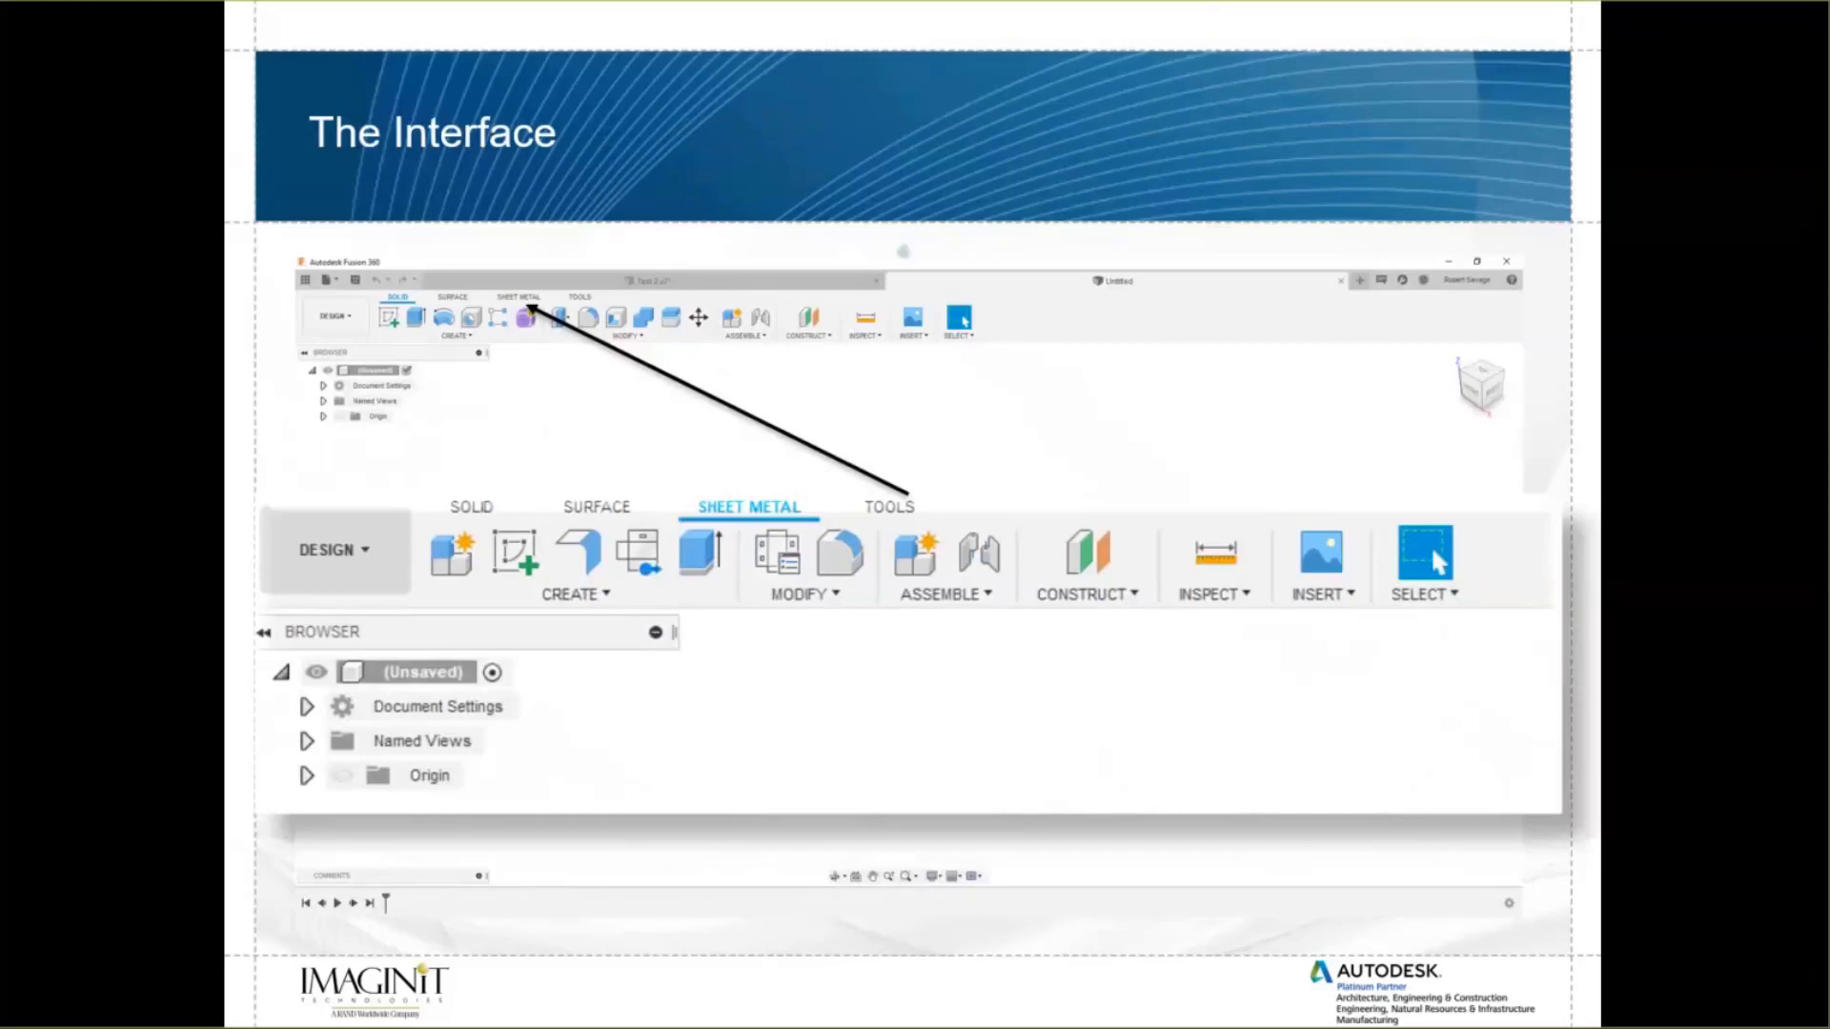
key(Right)
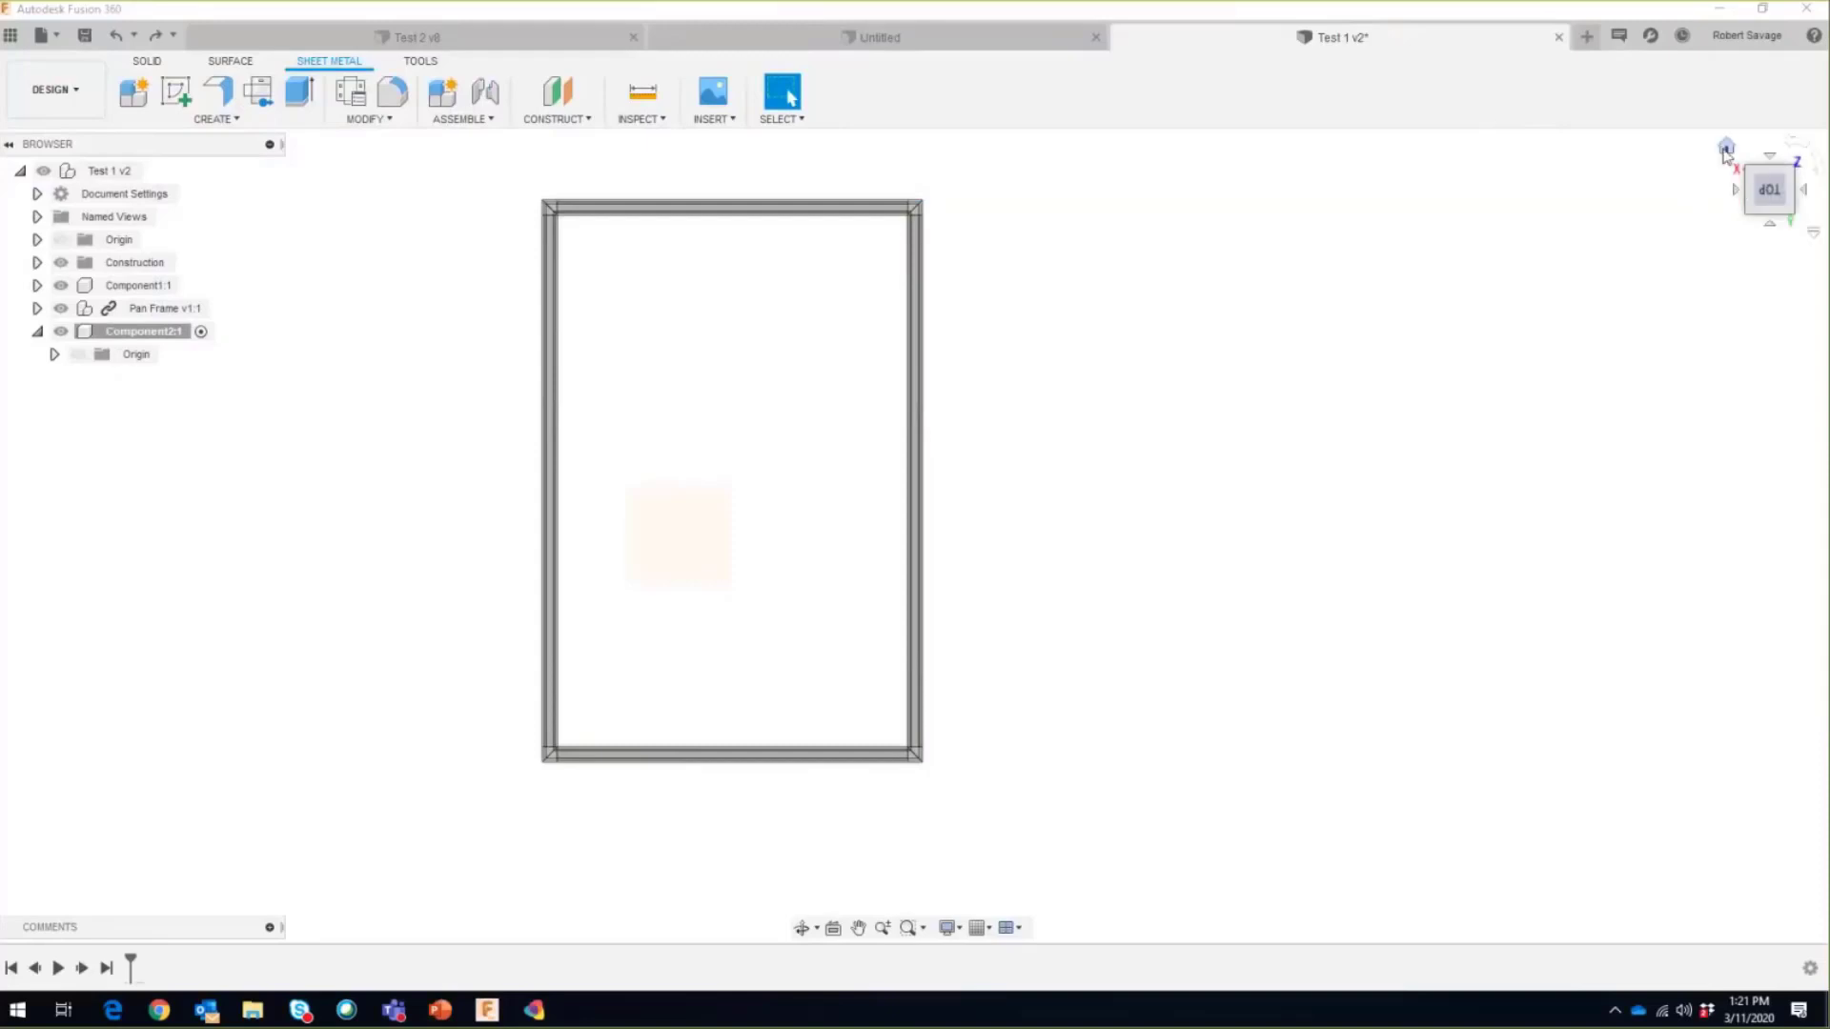
click(1727, 153)
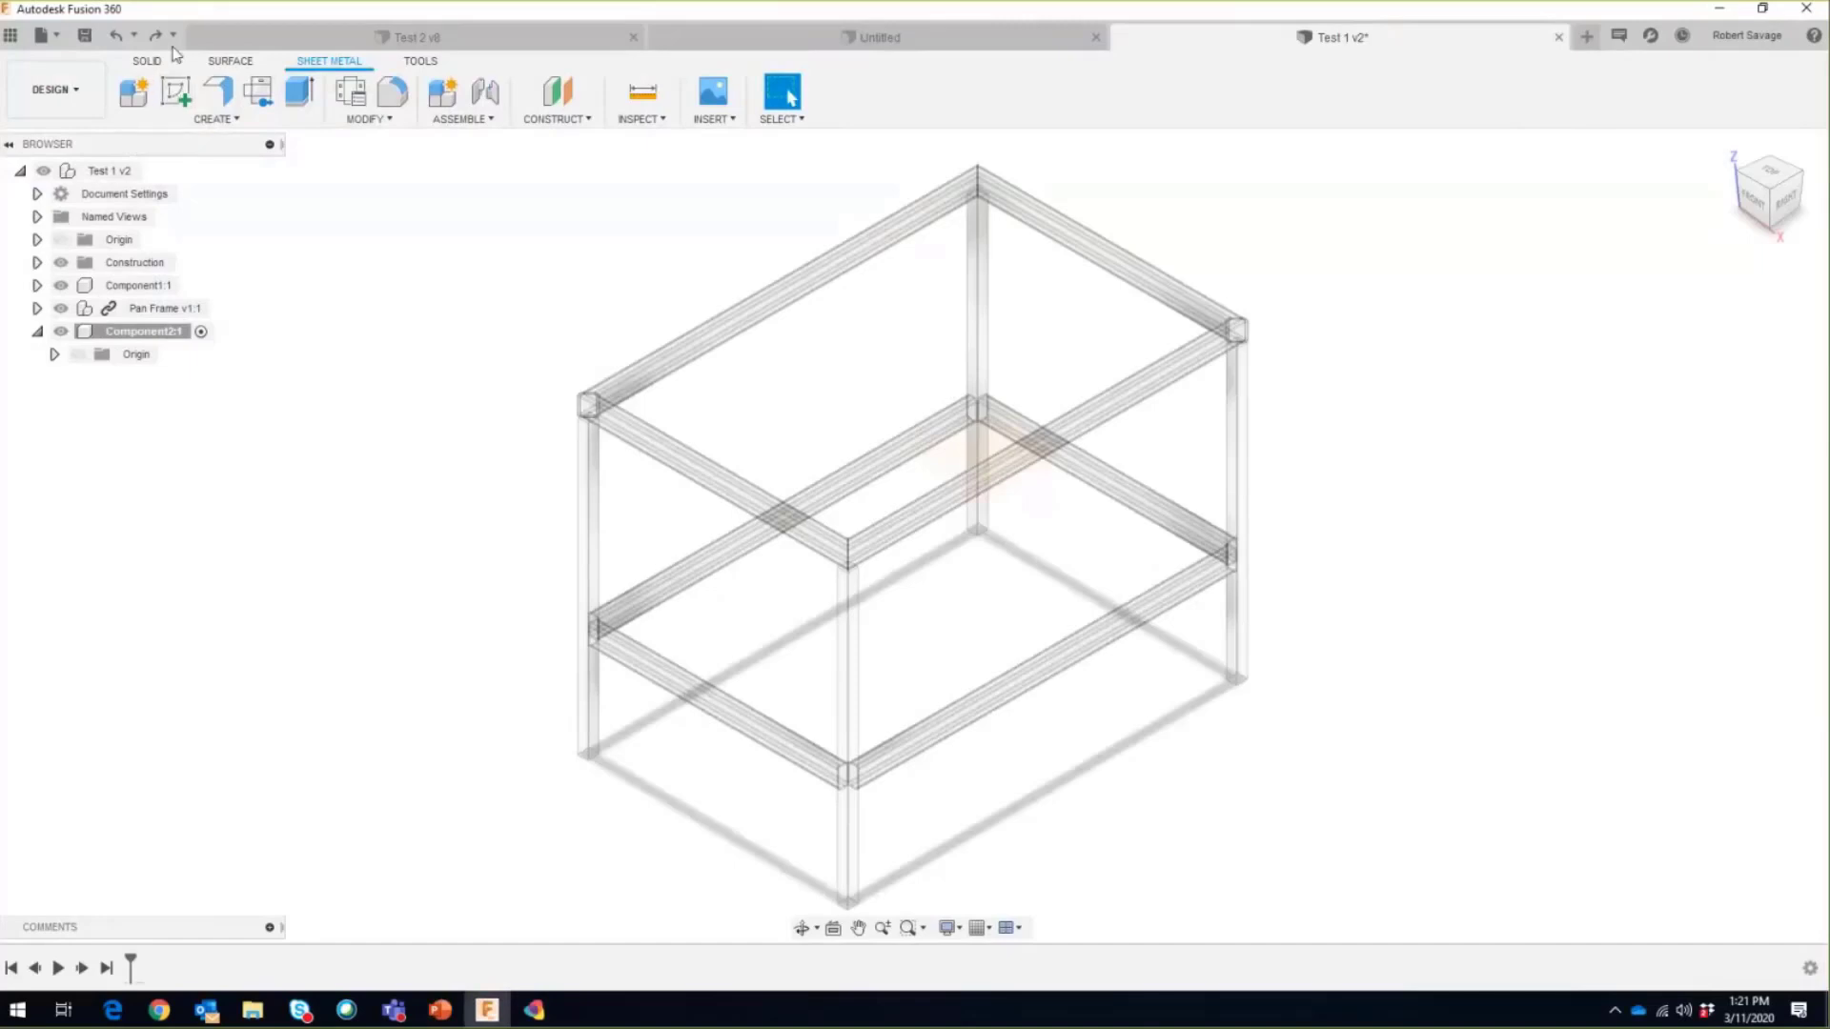
click(239, 121)
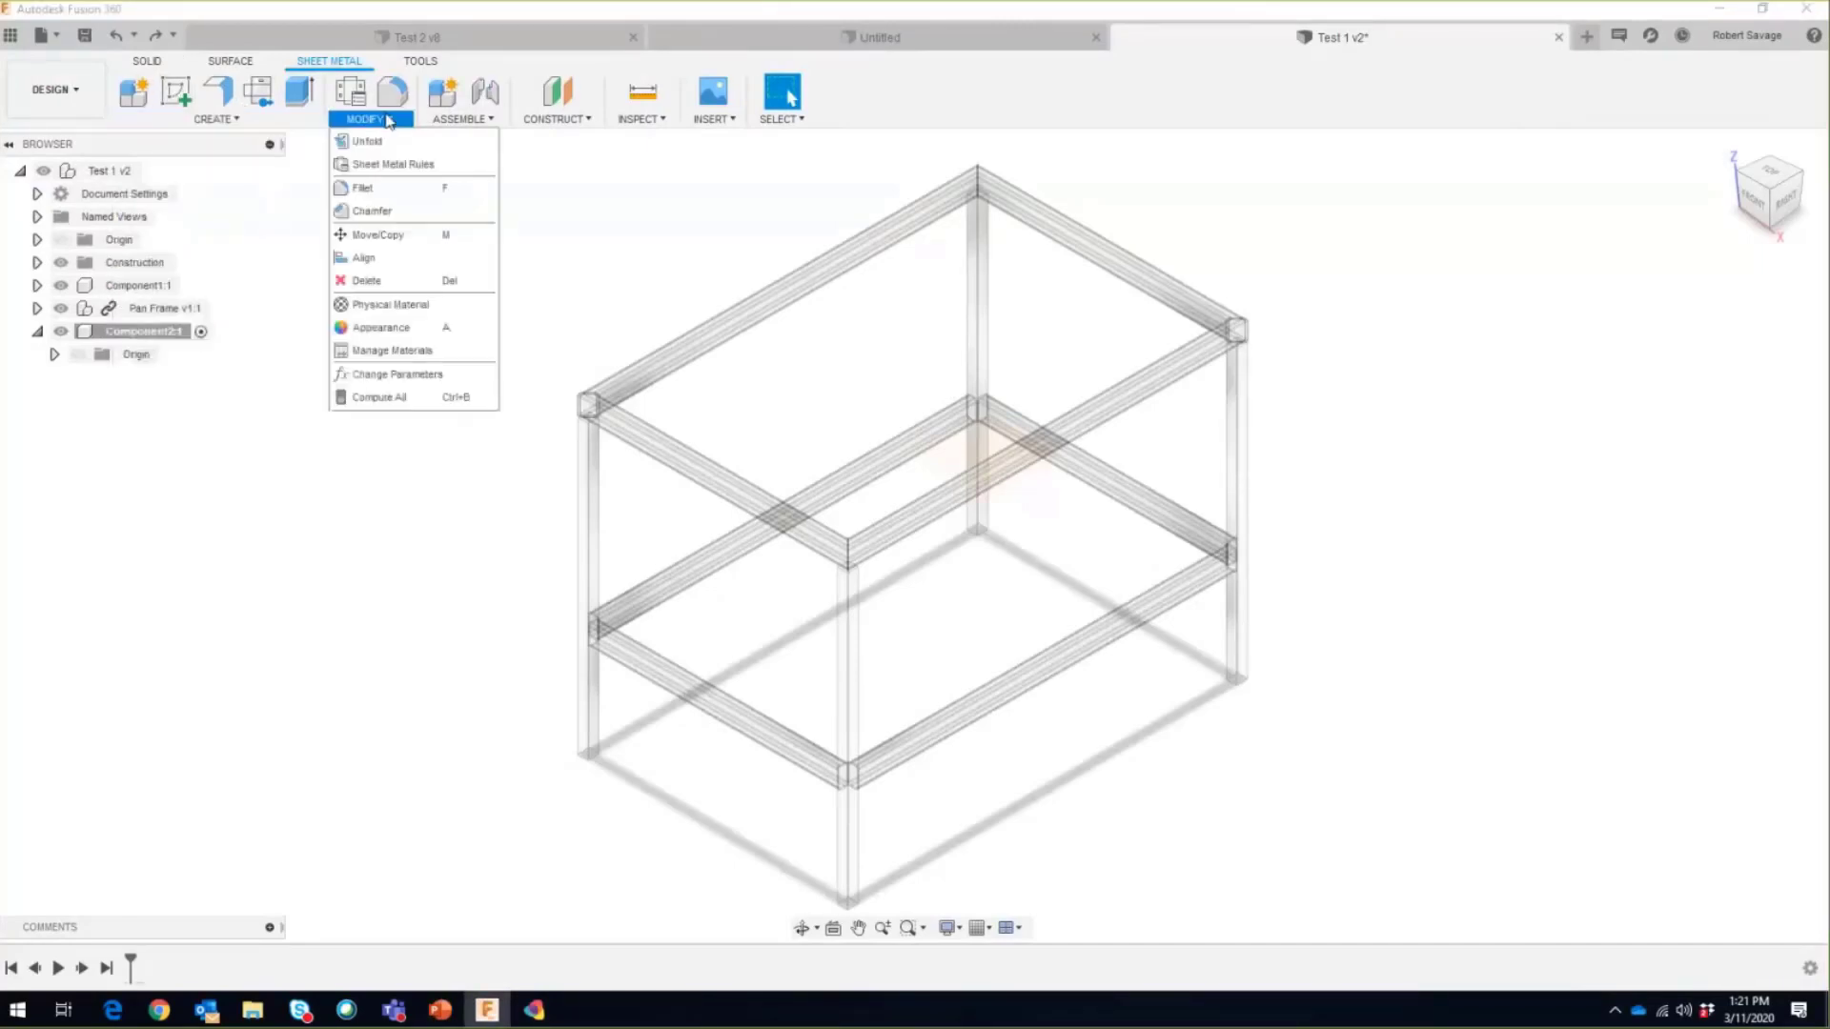
mouse_move(484, 119)
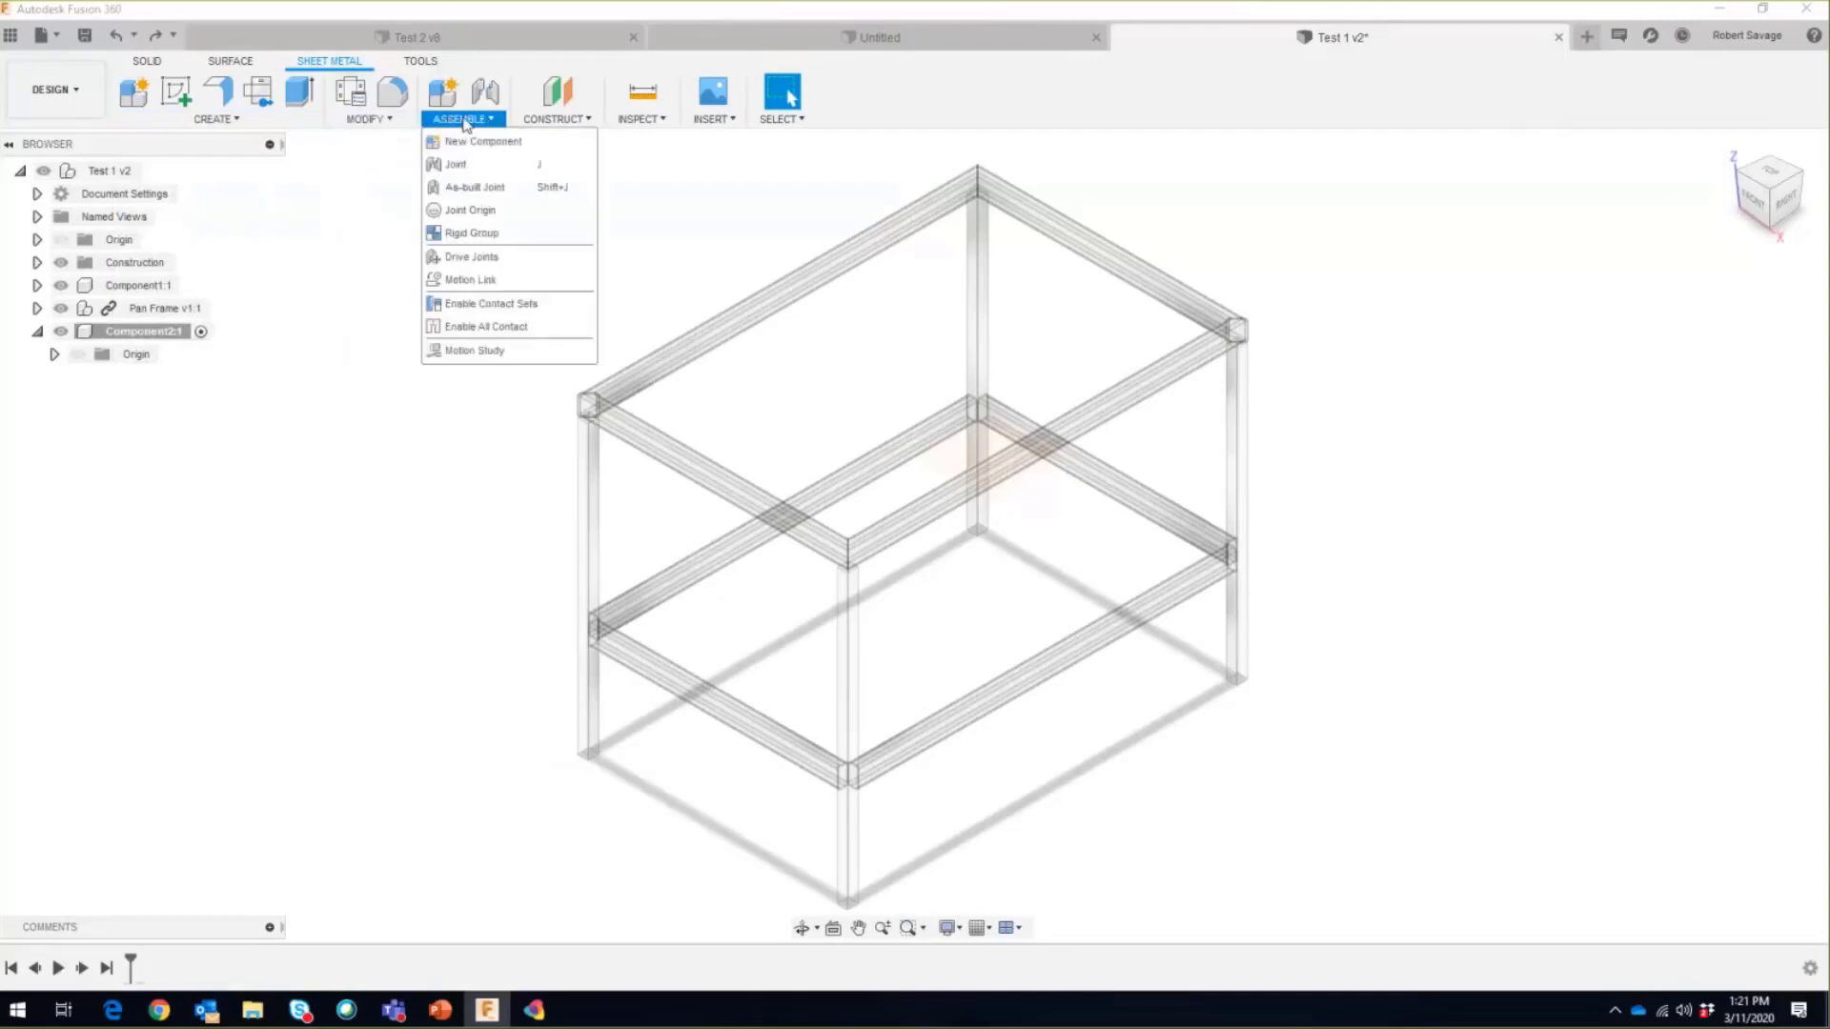
mouse_move(580, 121)
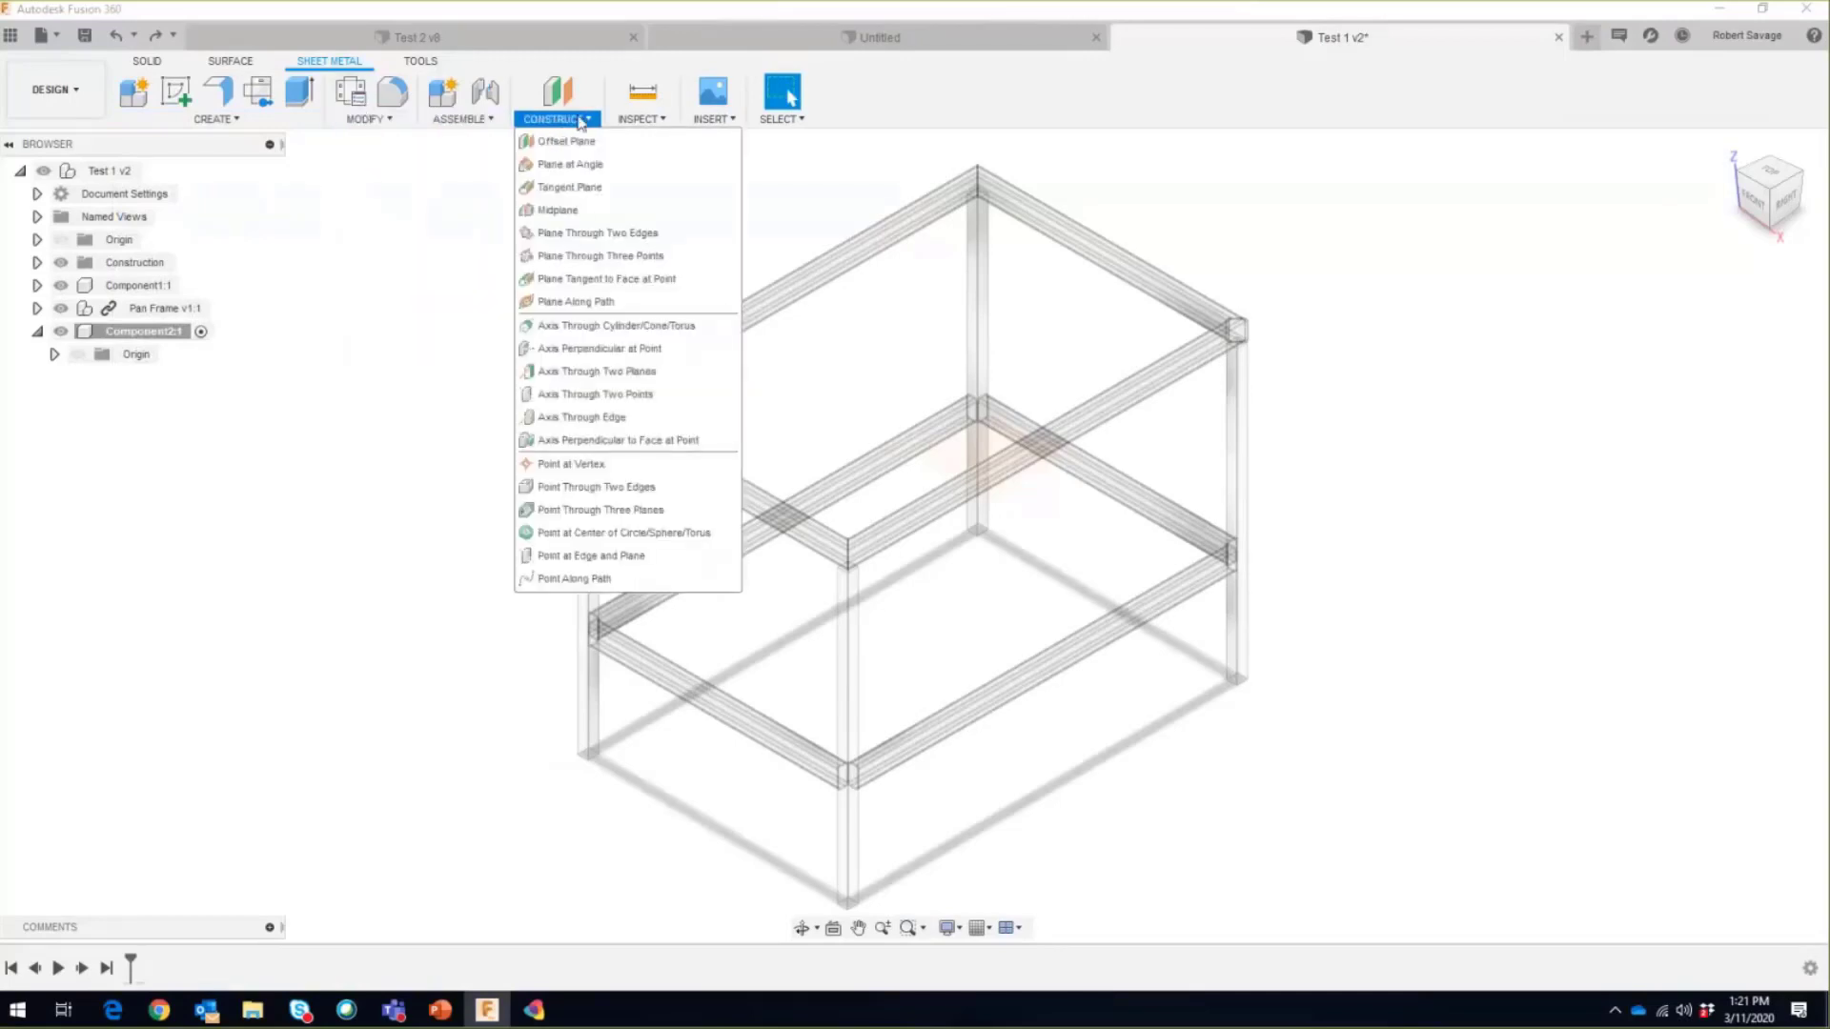
mouse_move(229, 120)
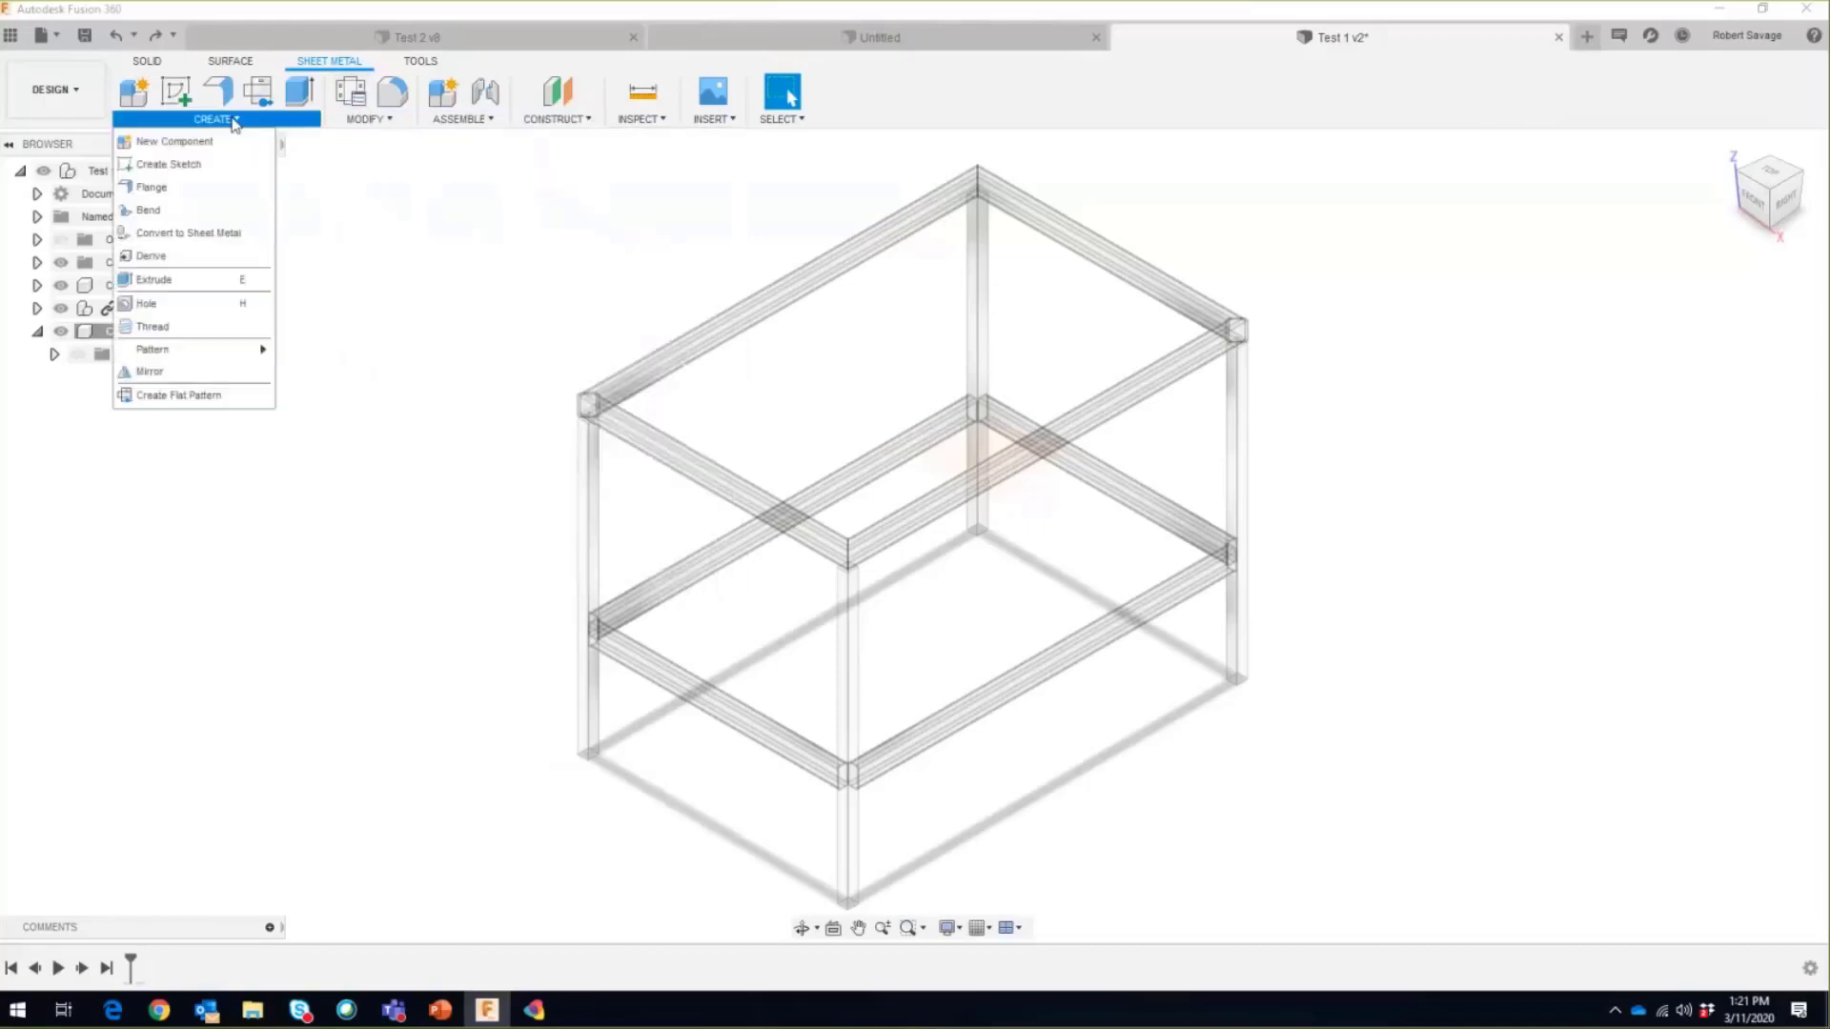
Step: On the horizontal origin plane, sketch a center rectangle 35 in long and 23 in wide centred on the origin, and finish the sketch
click(177, 94)
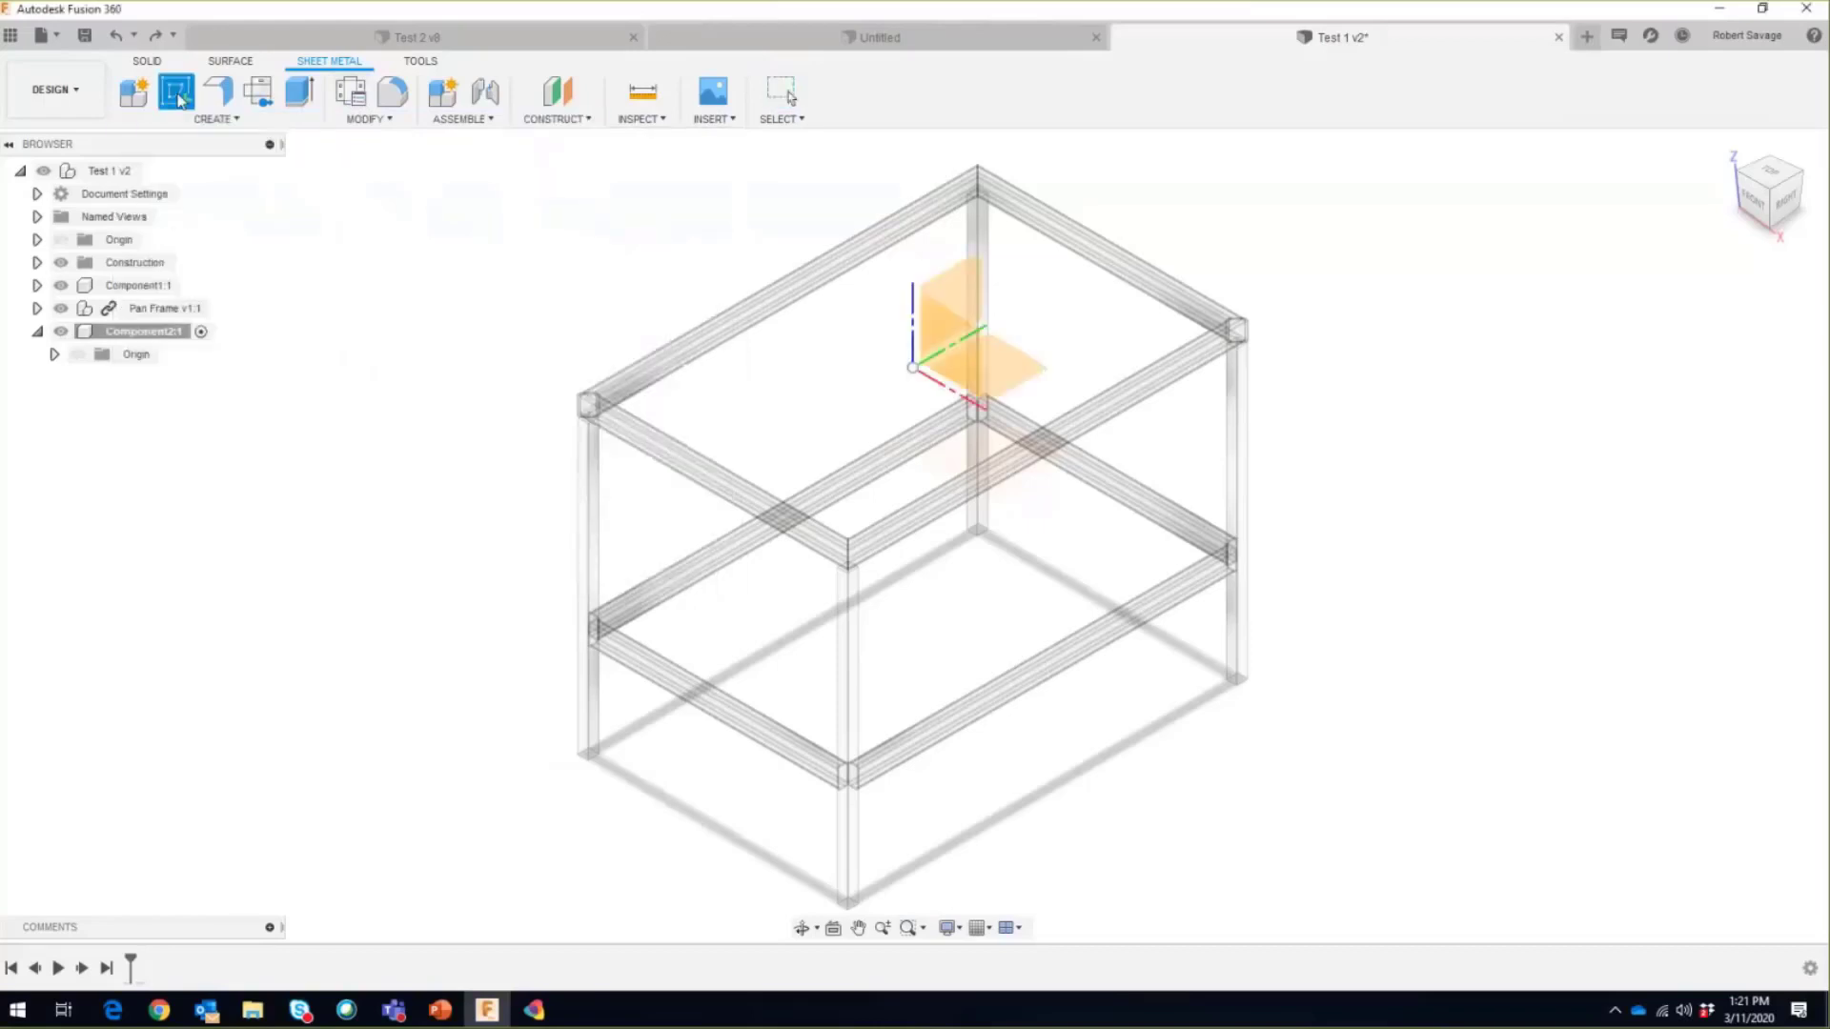
click(963, 448)
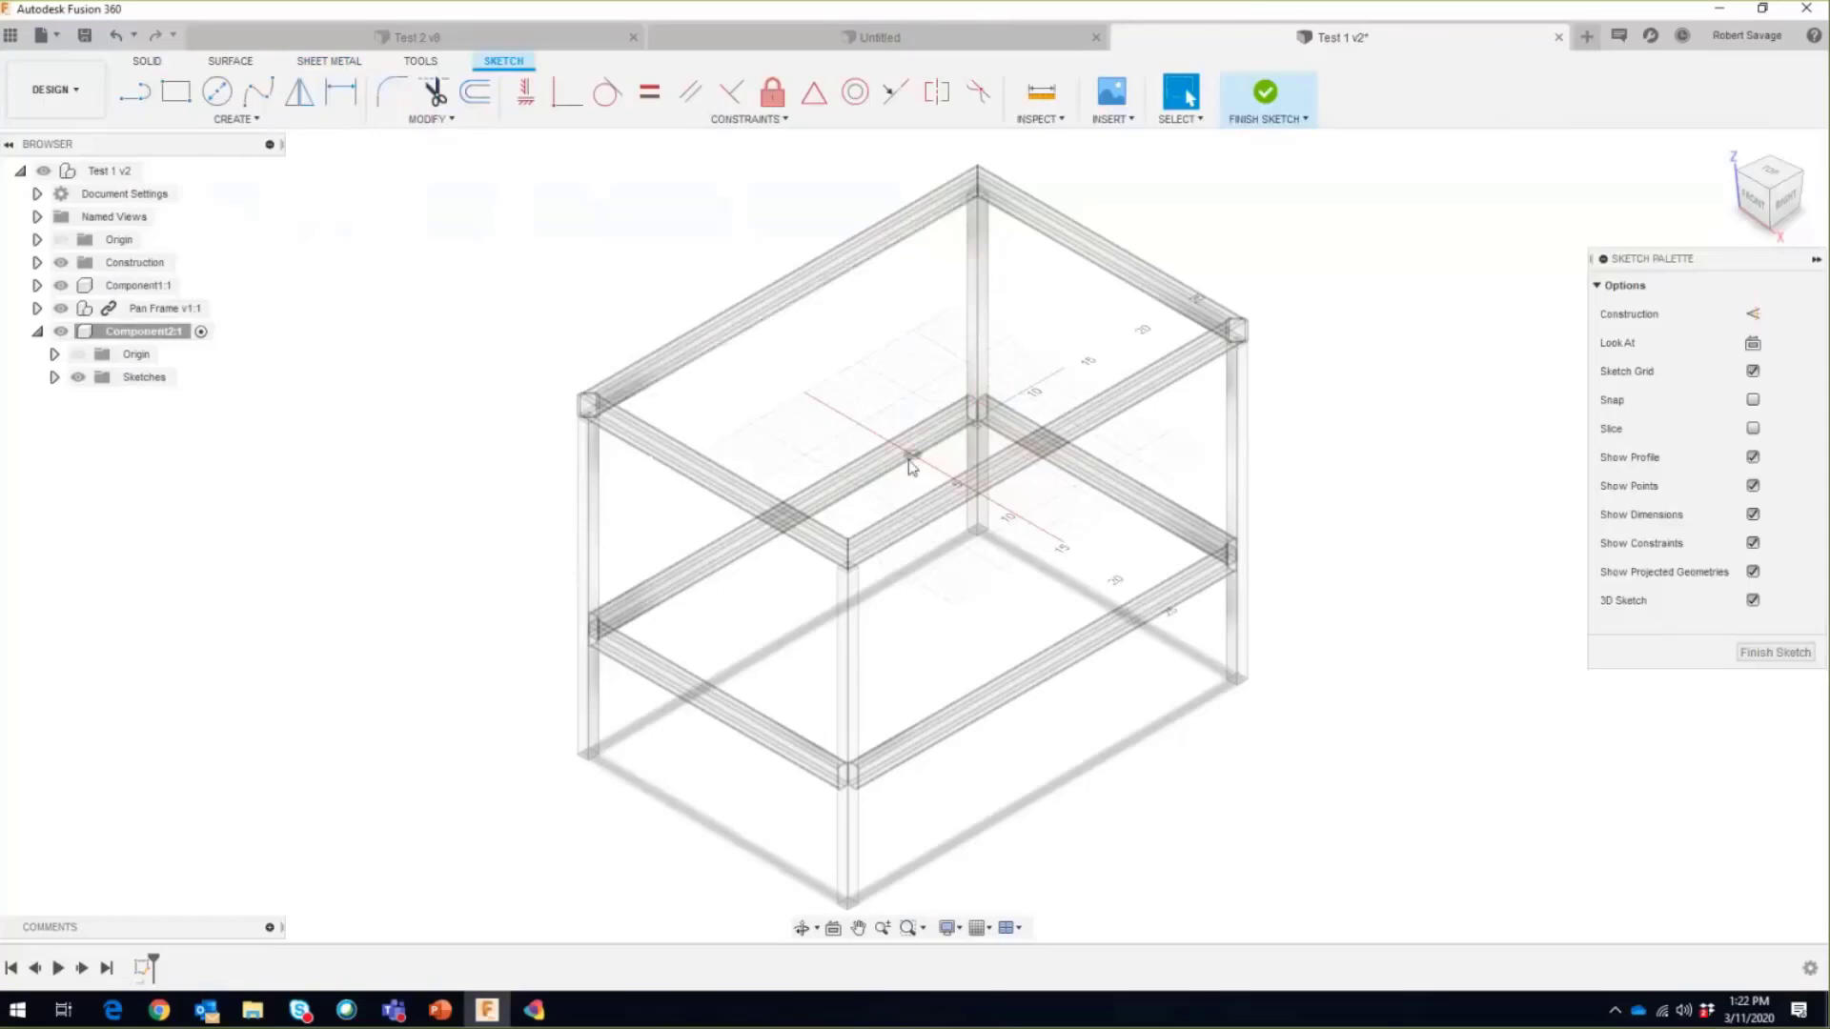
click(1775, 174)
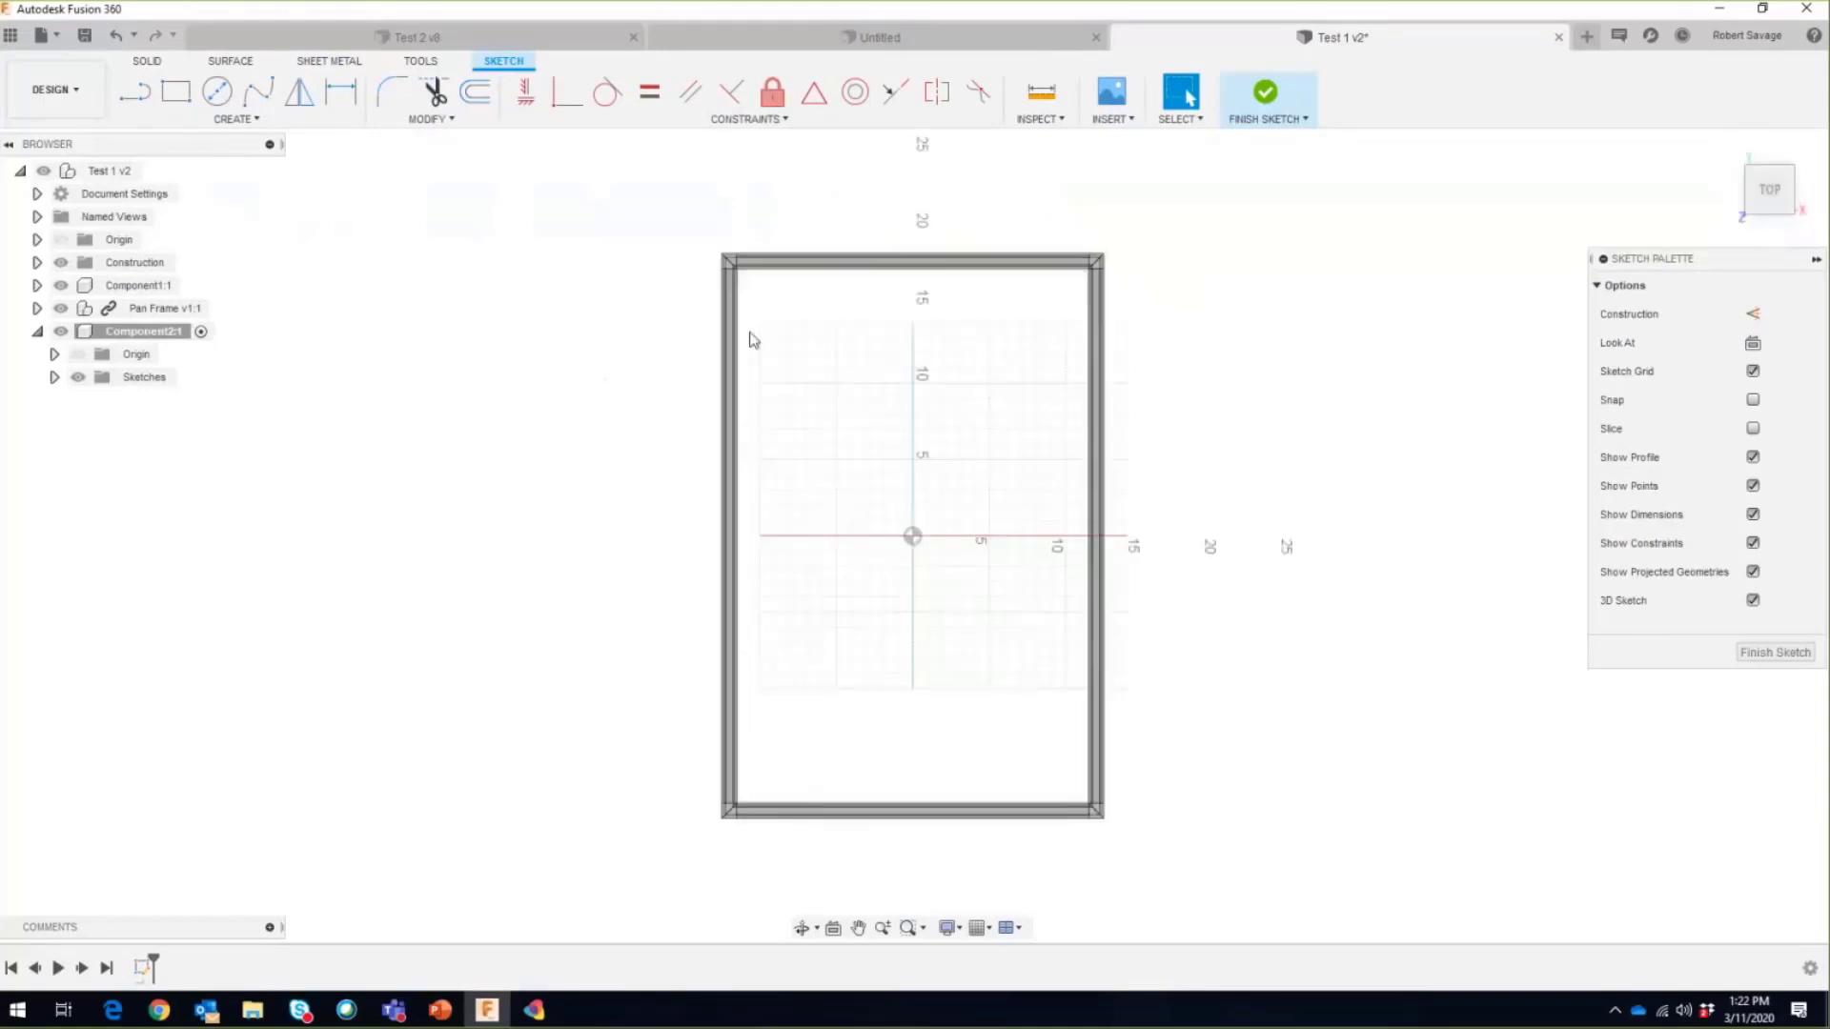
click(267, 127)
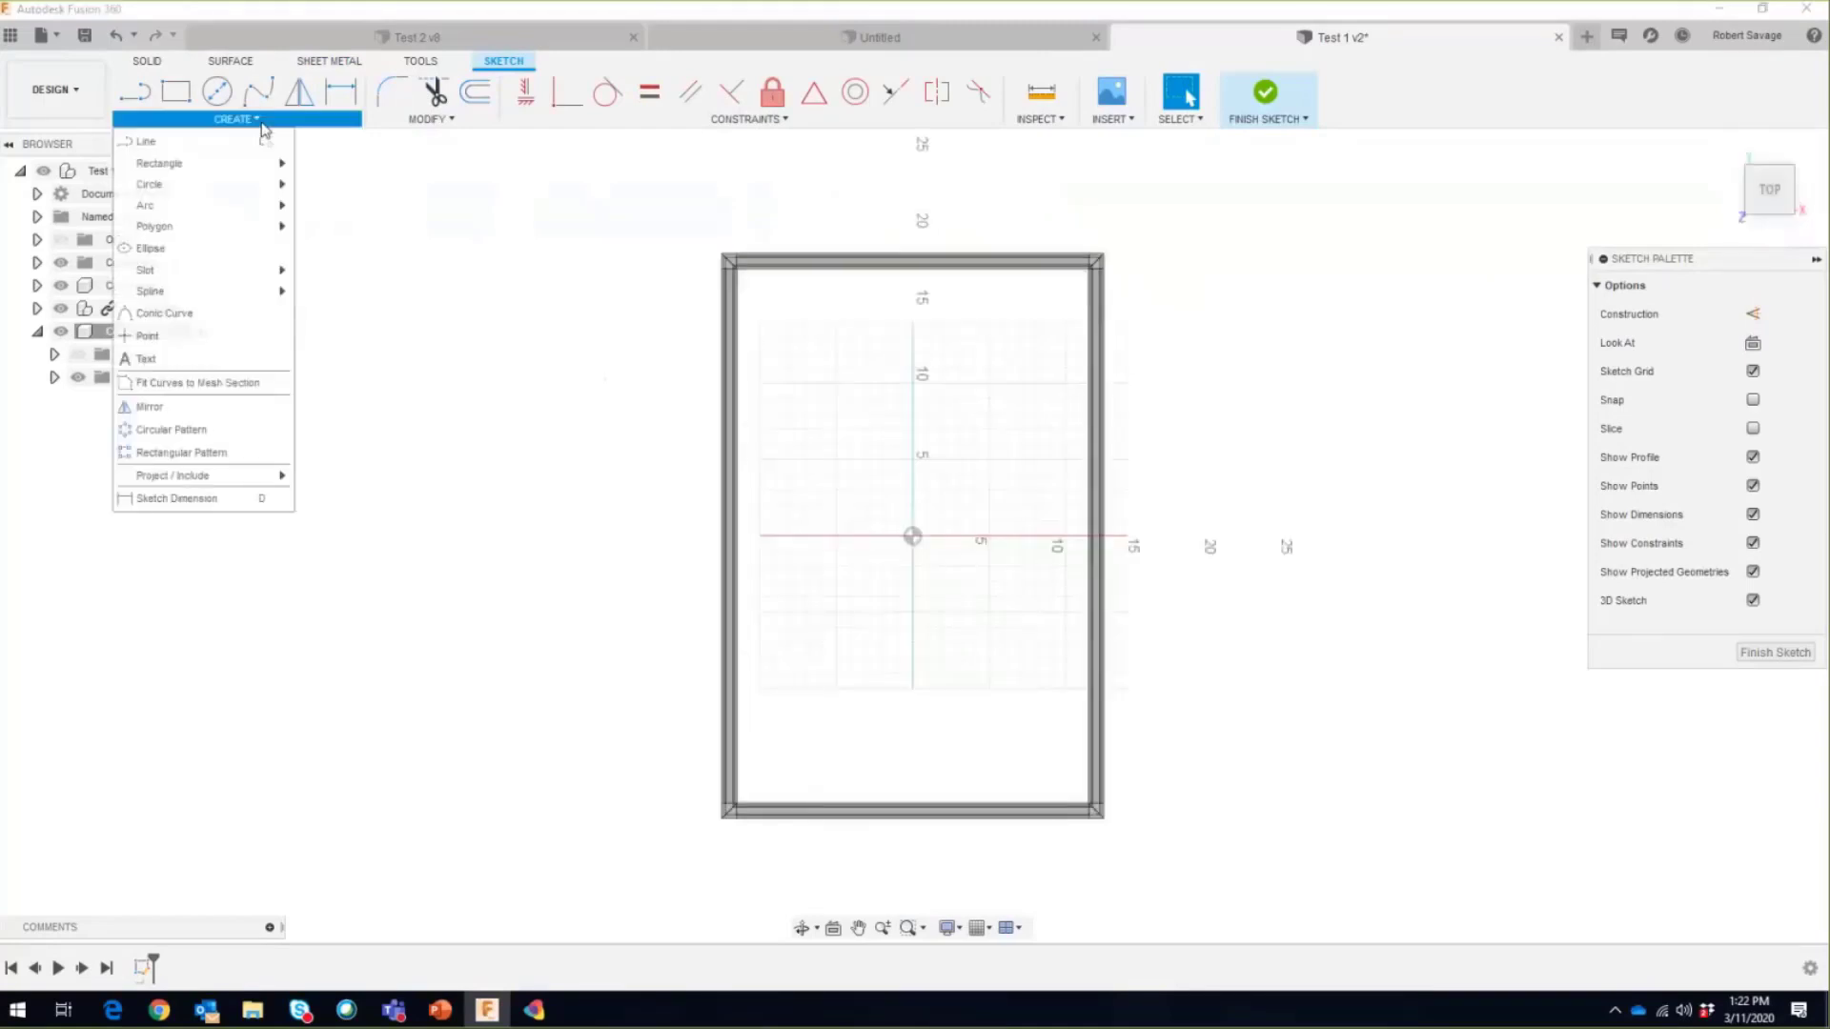
mouse_move(214, 165)
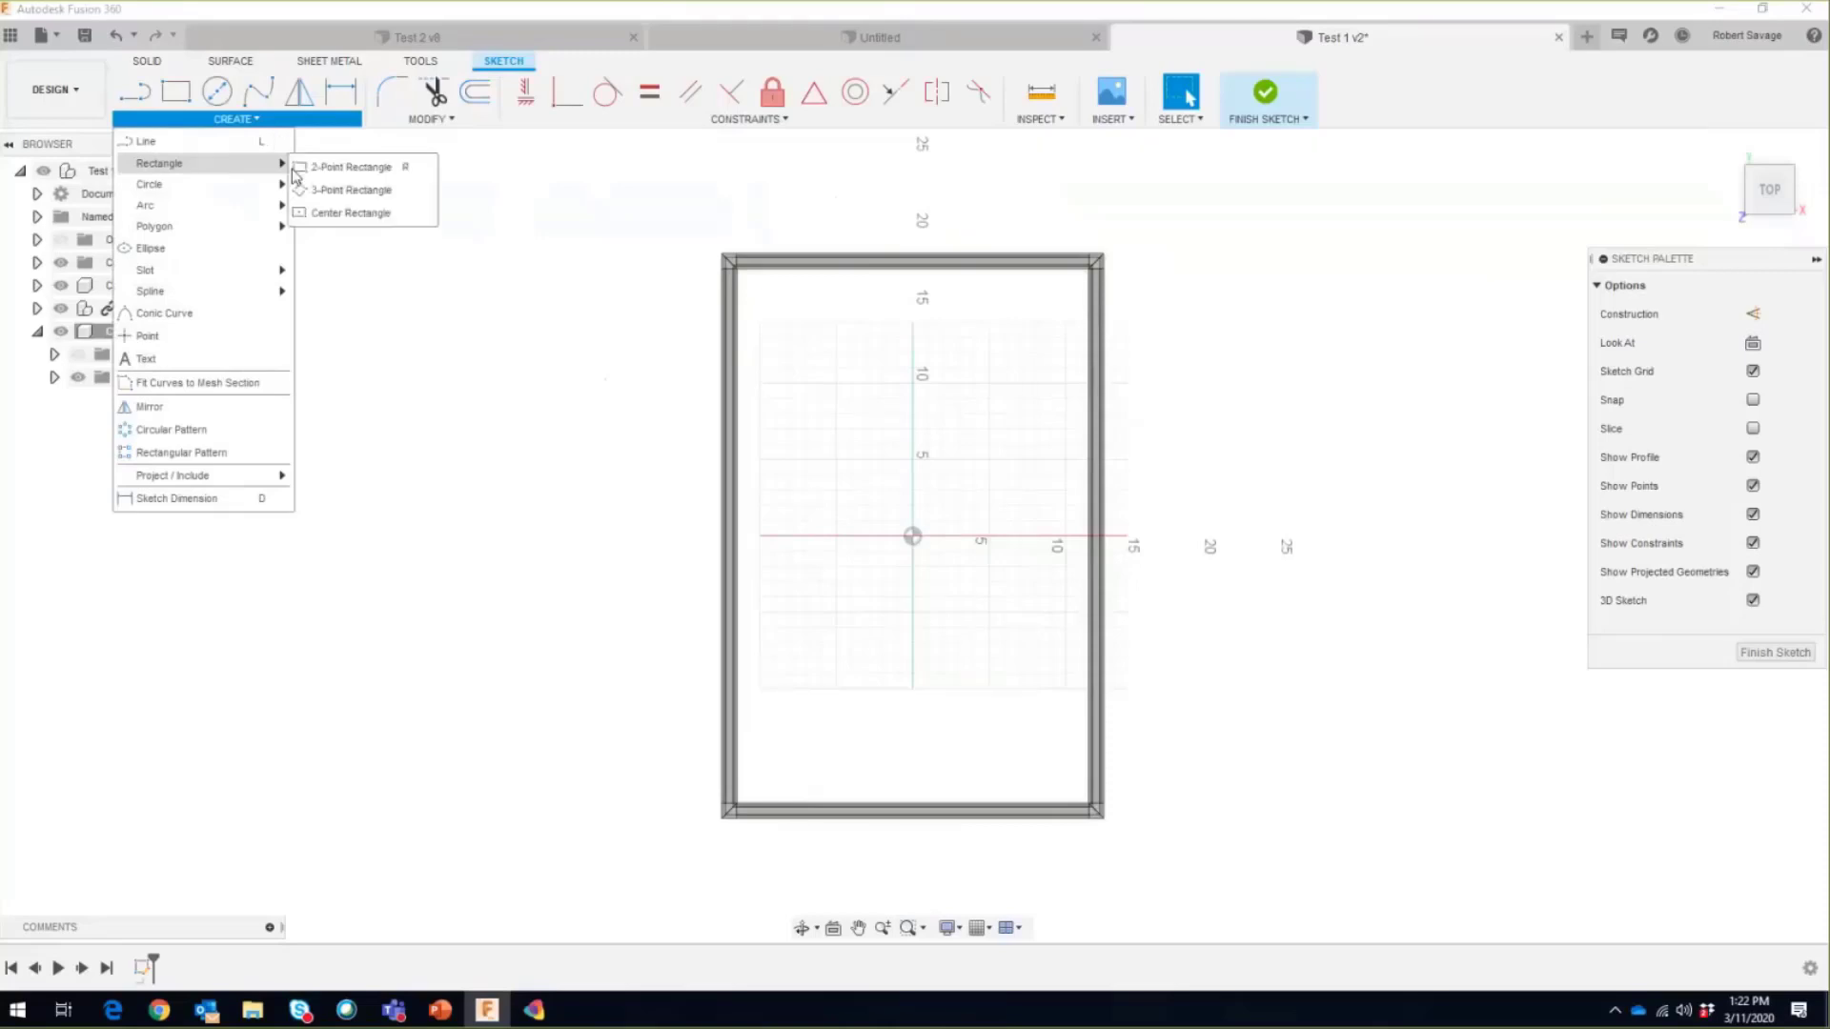
click(352, 208)
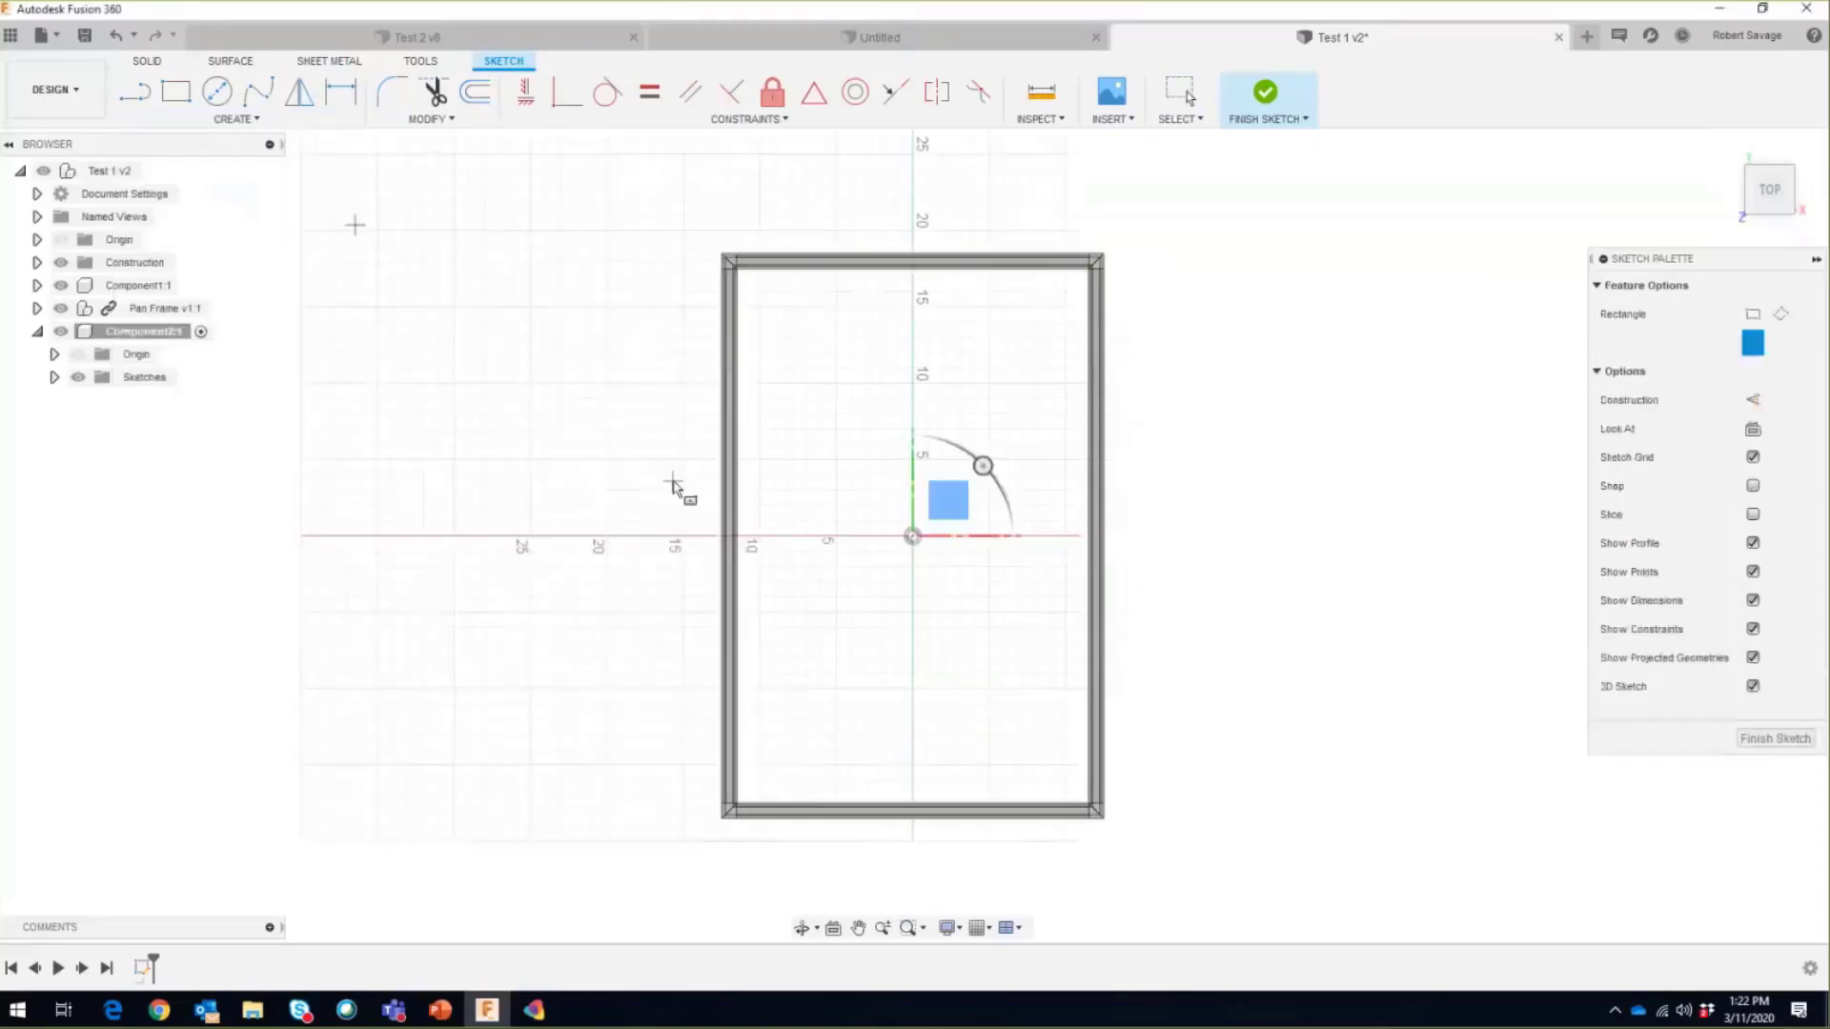
click(913, 536)
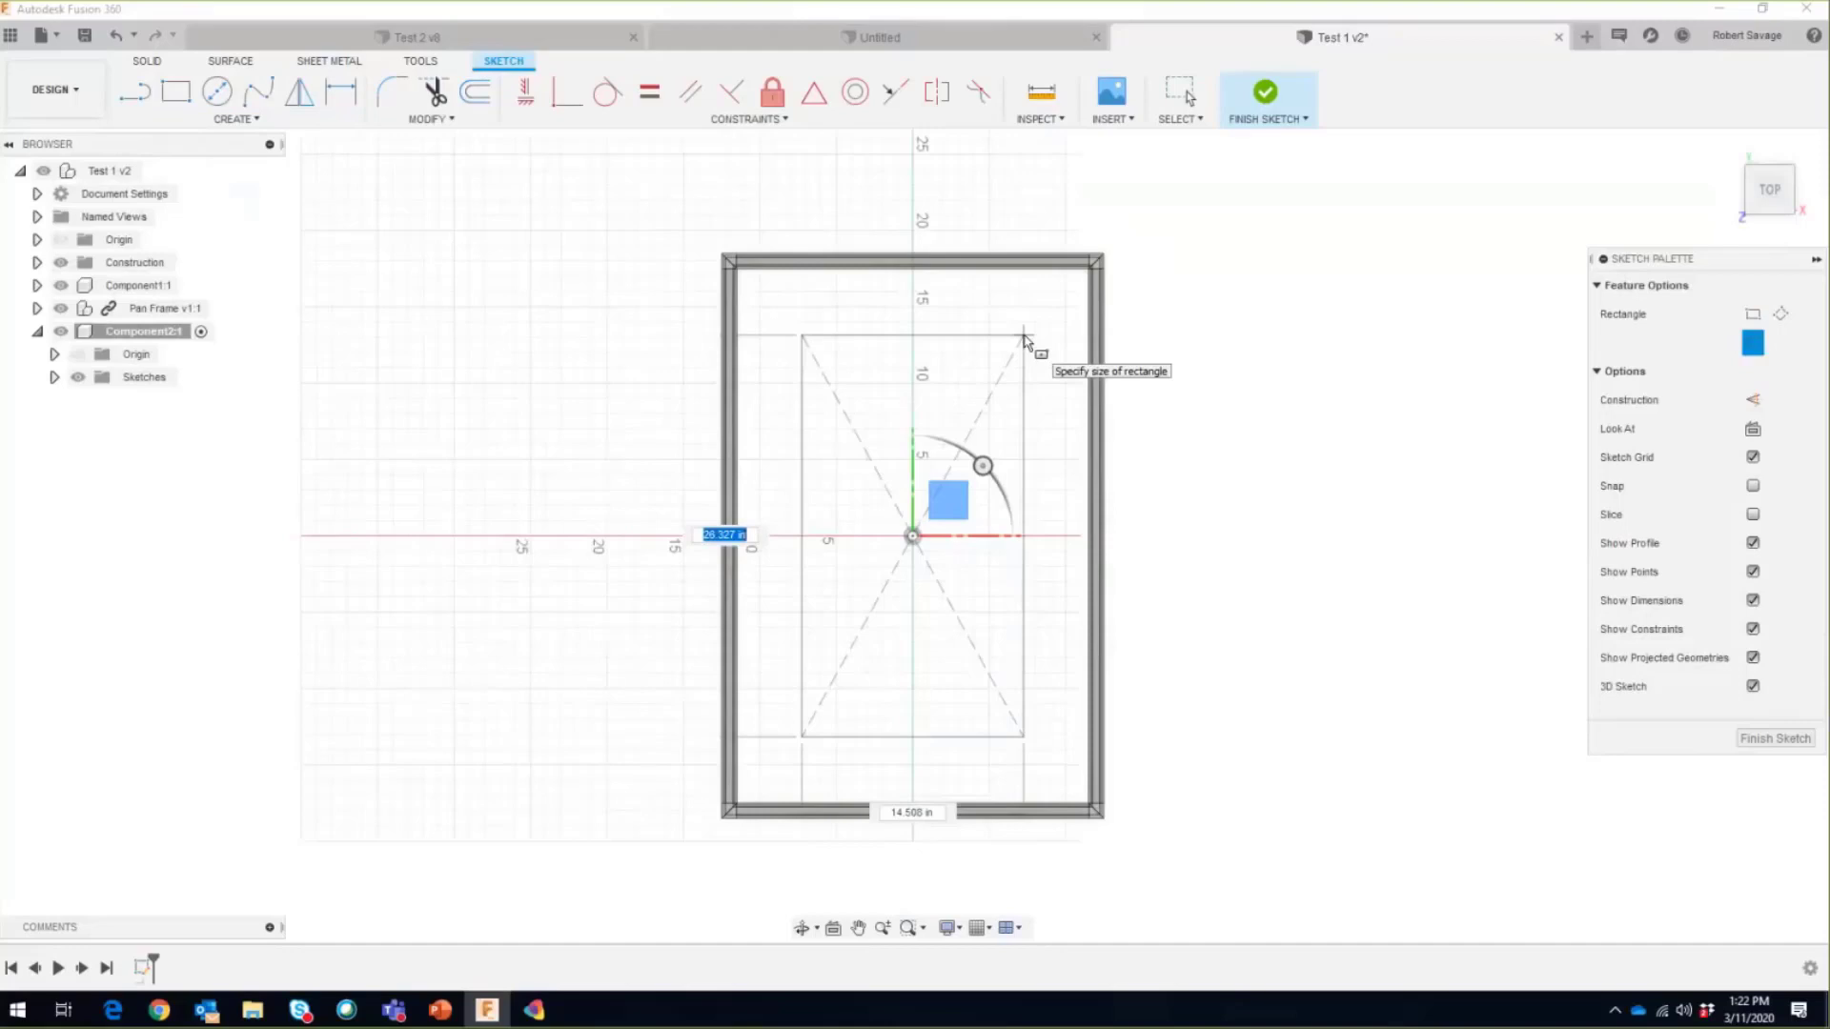
text(35)
key(Tab)
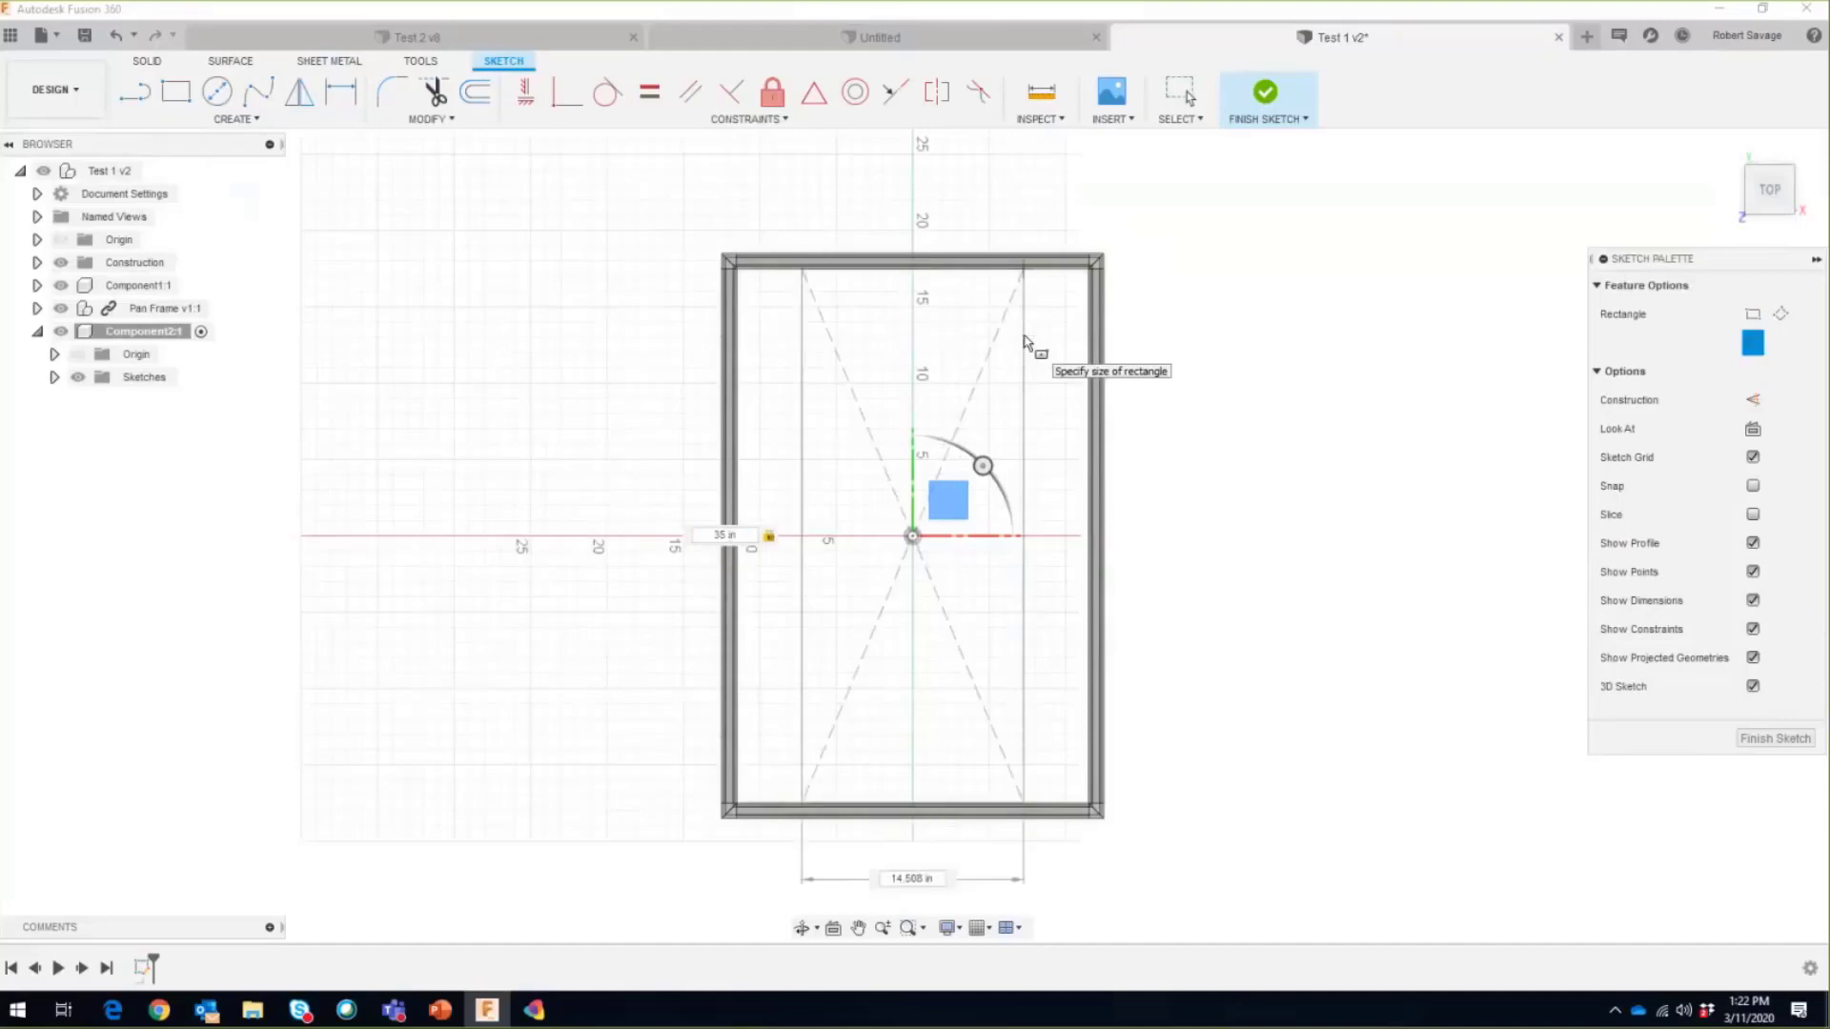
text(23)
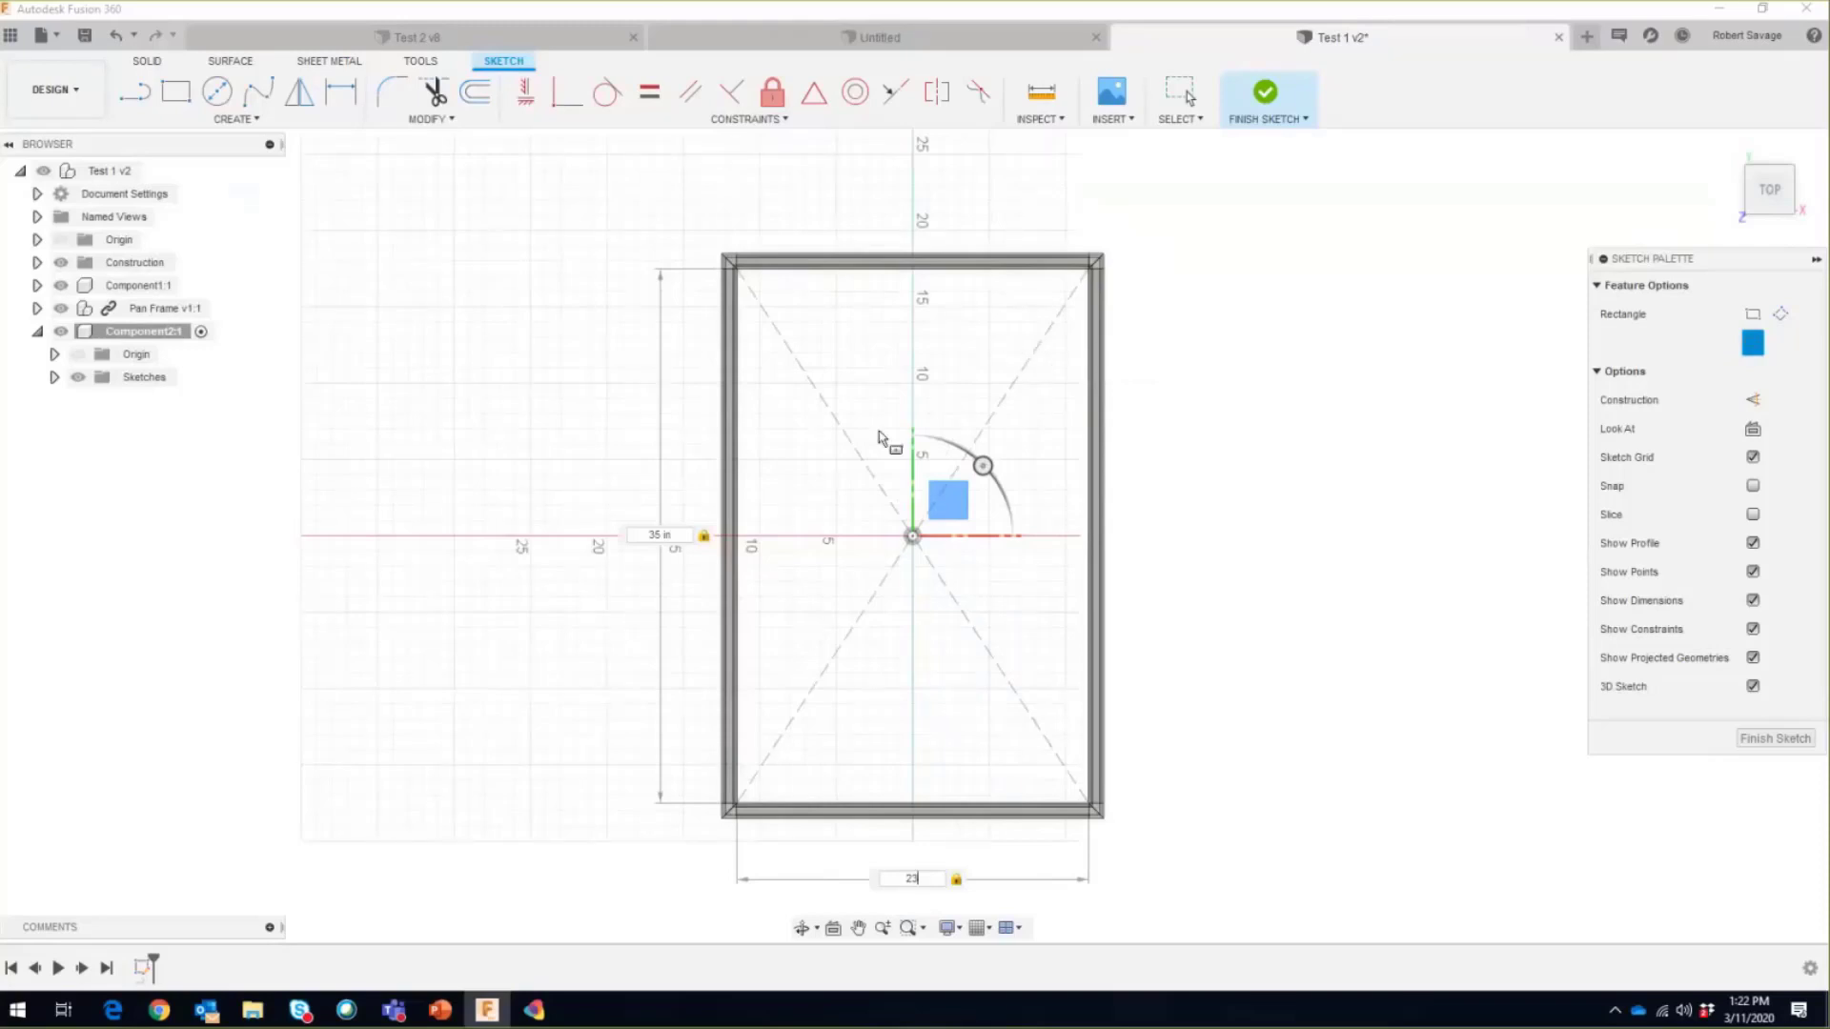
click(1266, 92)
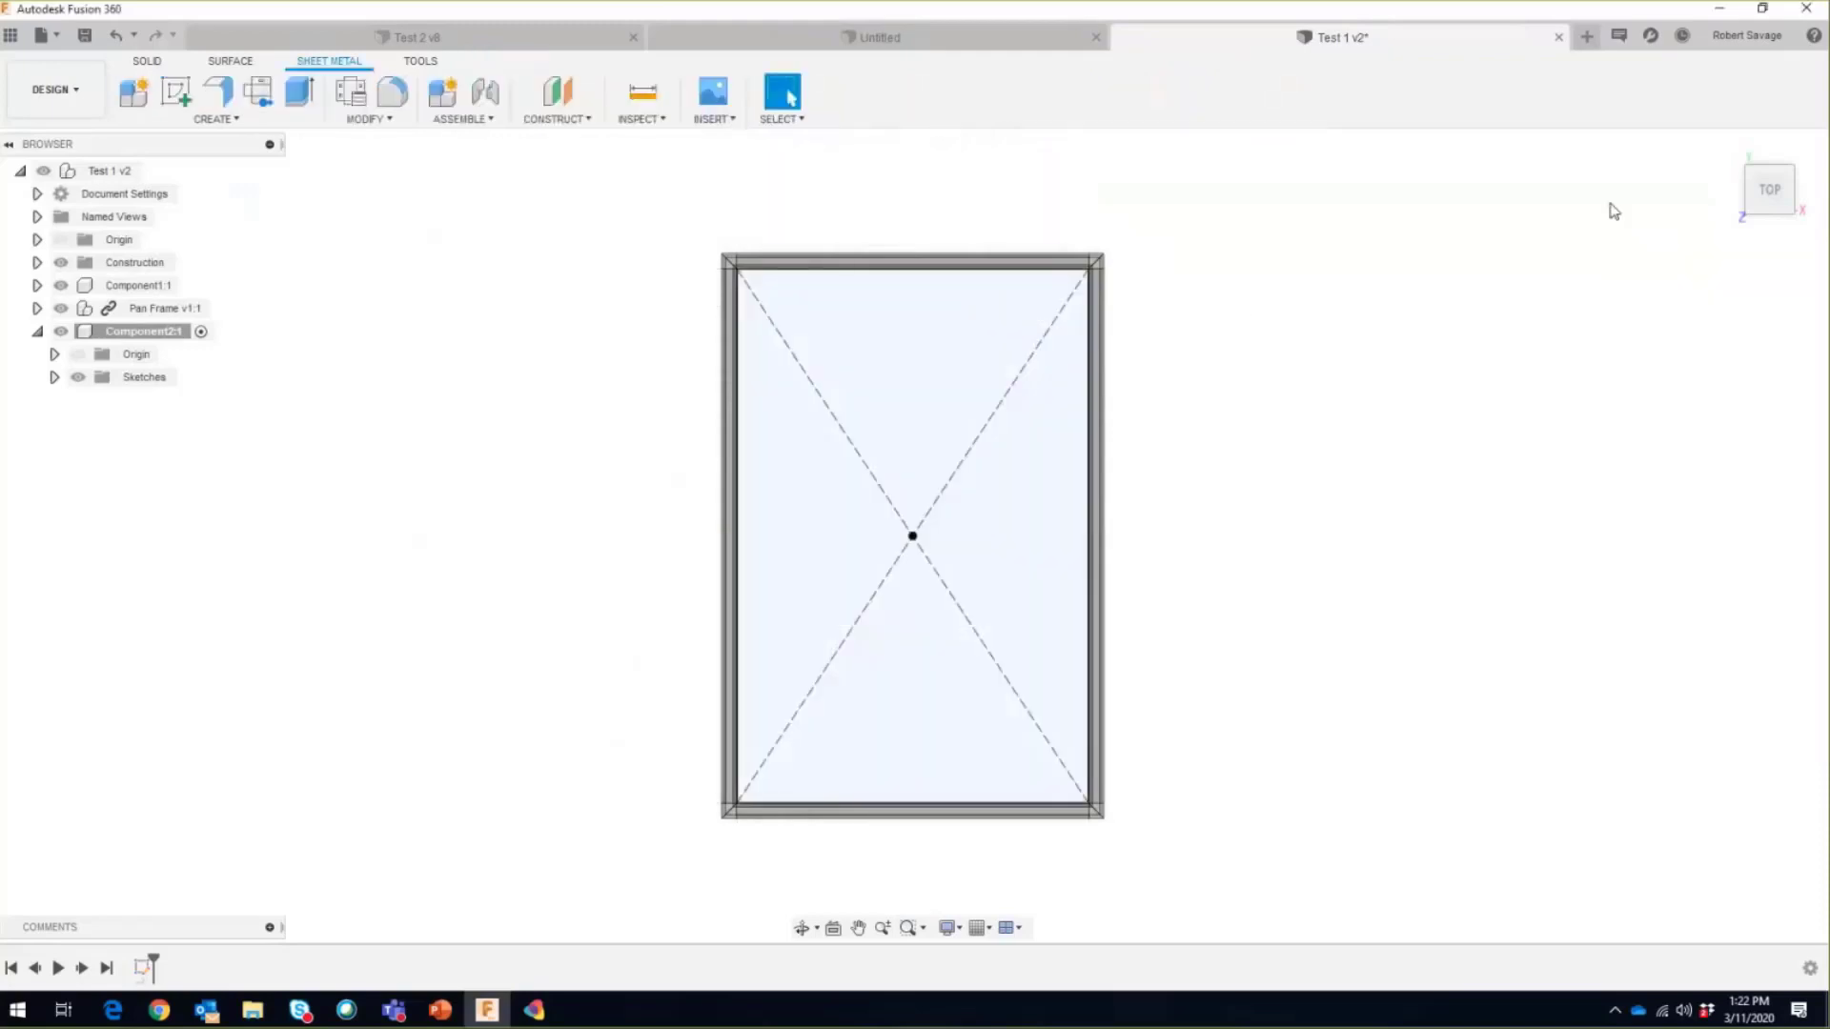
Step: Create a base flange from the rectangular profile as a new body, using the Stainless Steel (13 GA) sheet metal rule
click(1726, 148)
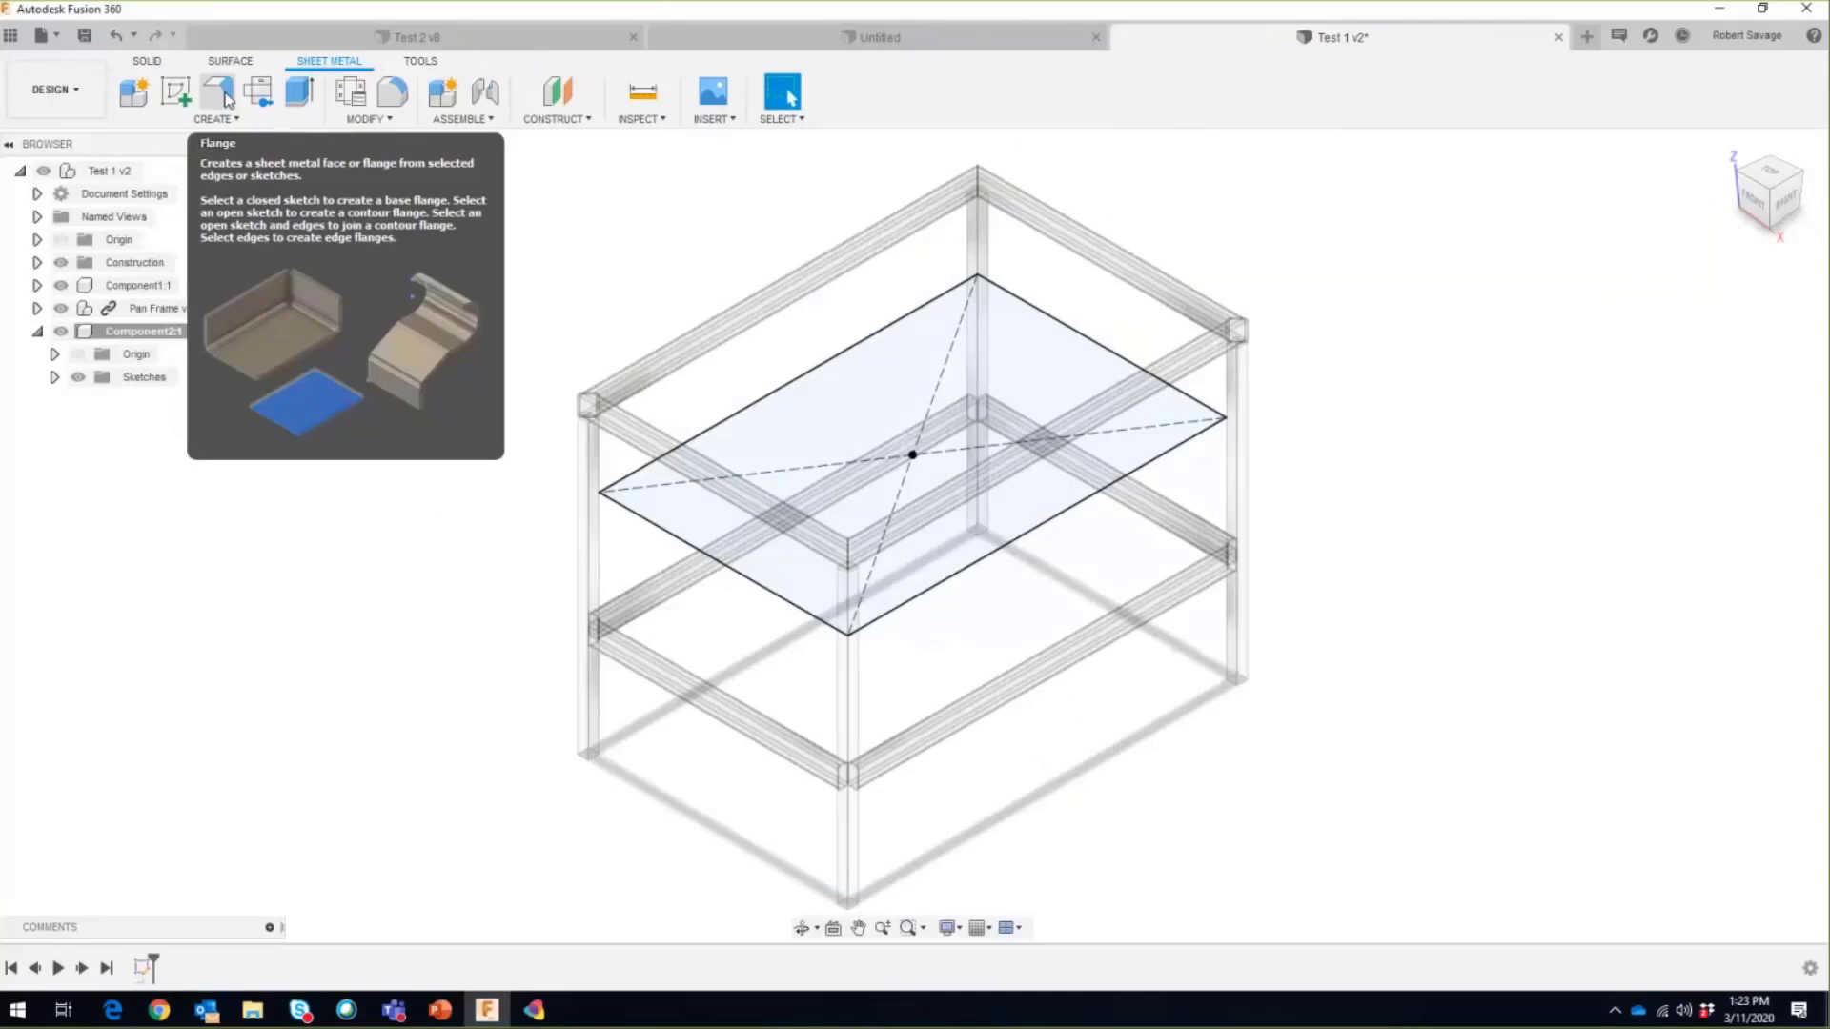
click(227, 99)
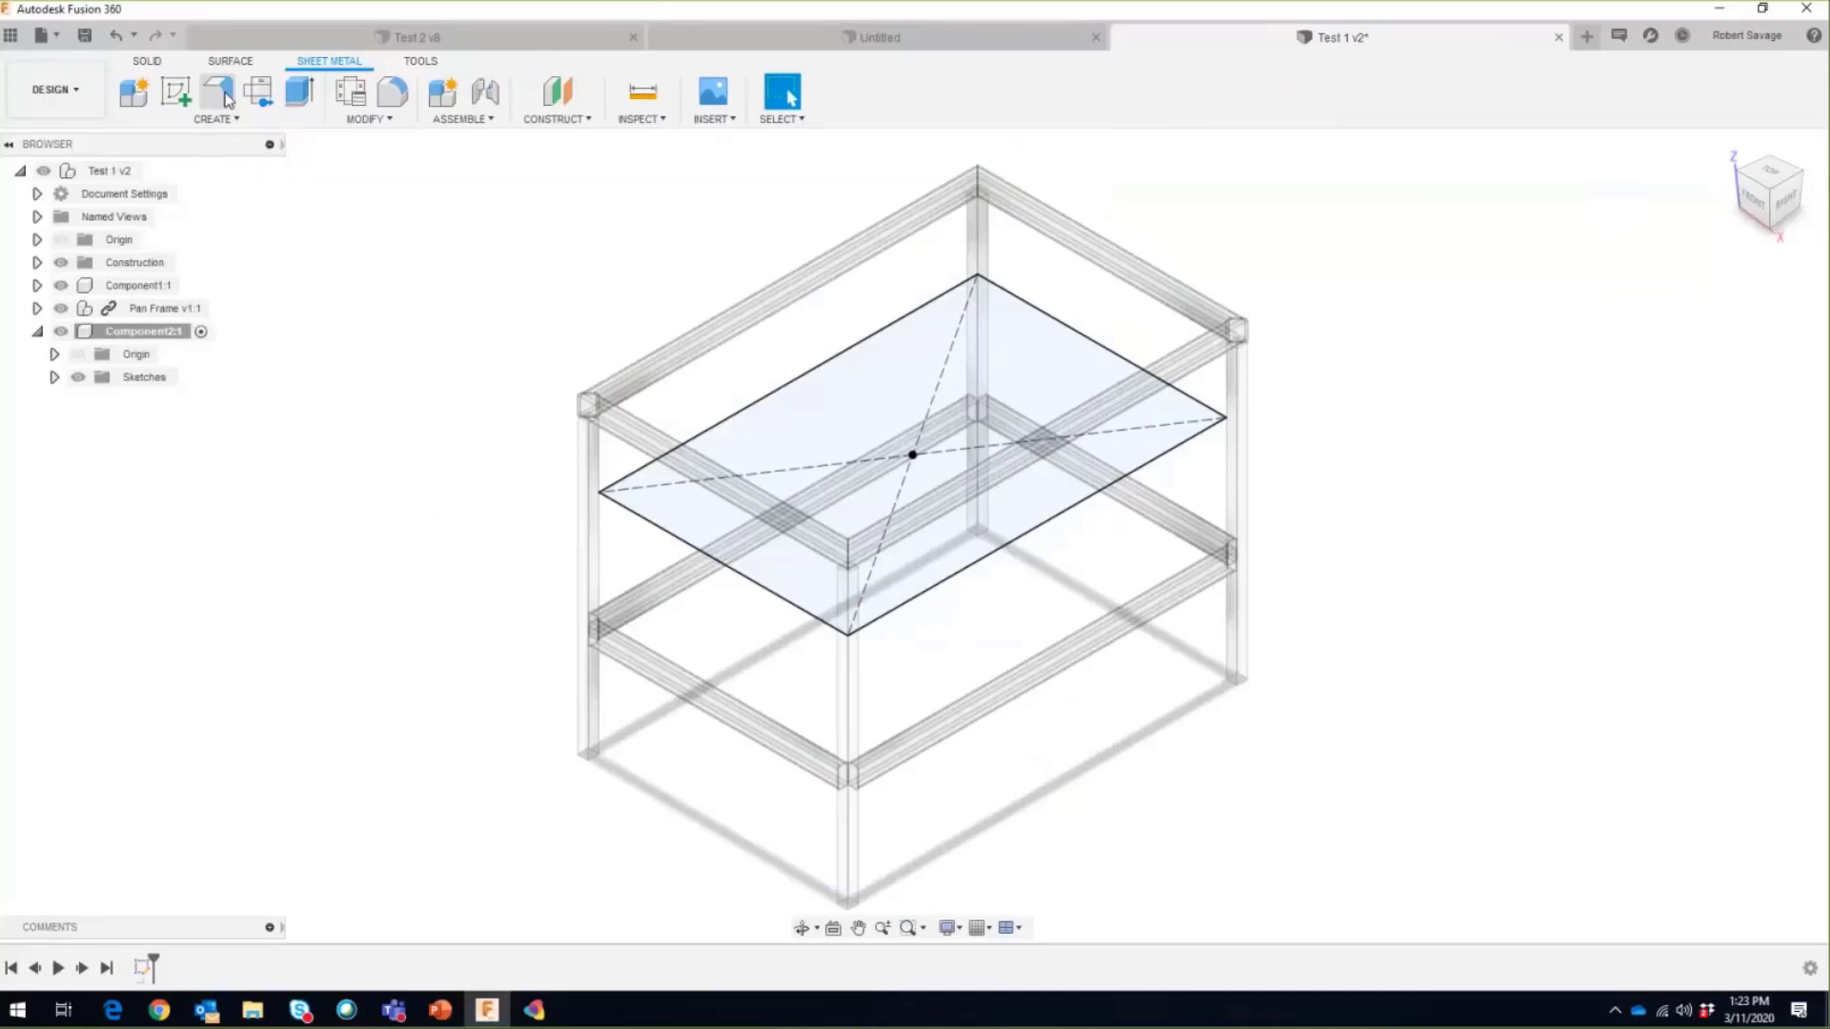
click(877, 398)
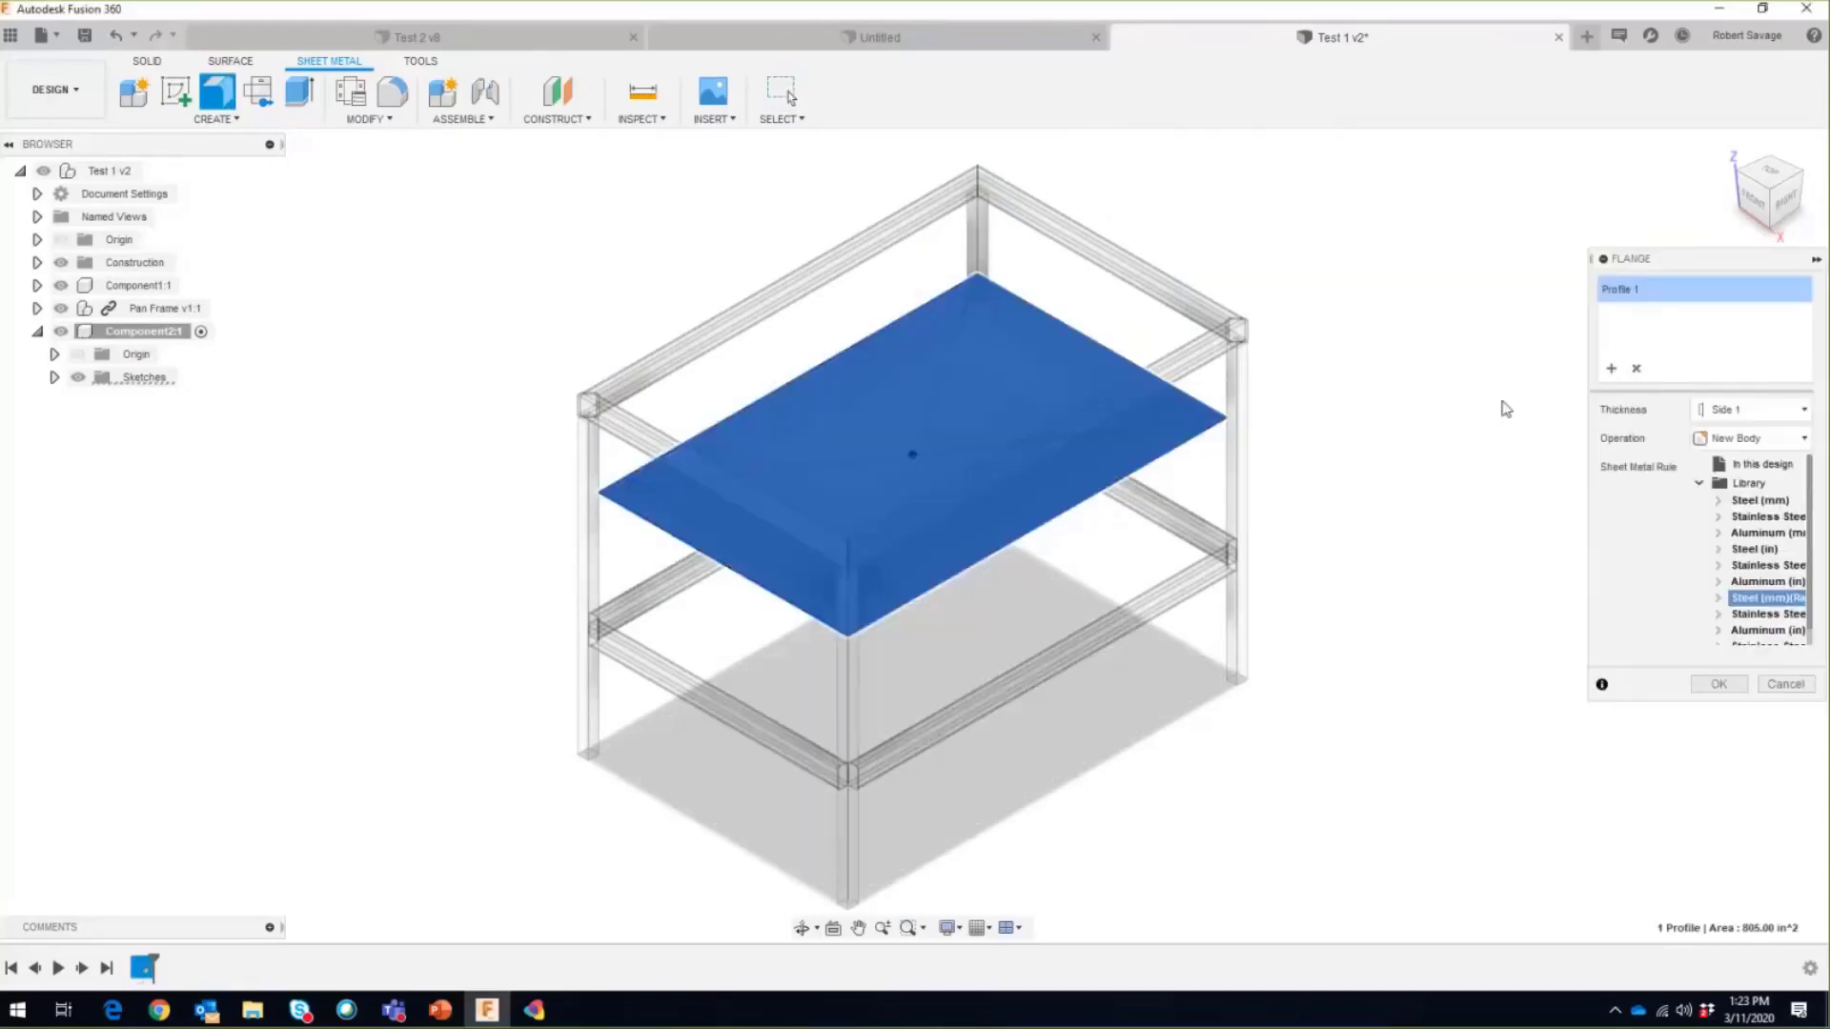
drag(1575, 259, 1447, 259)
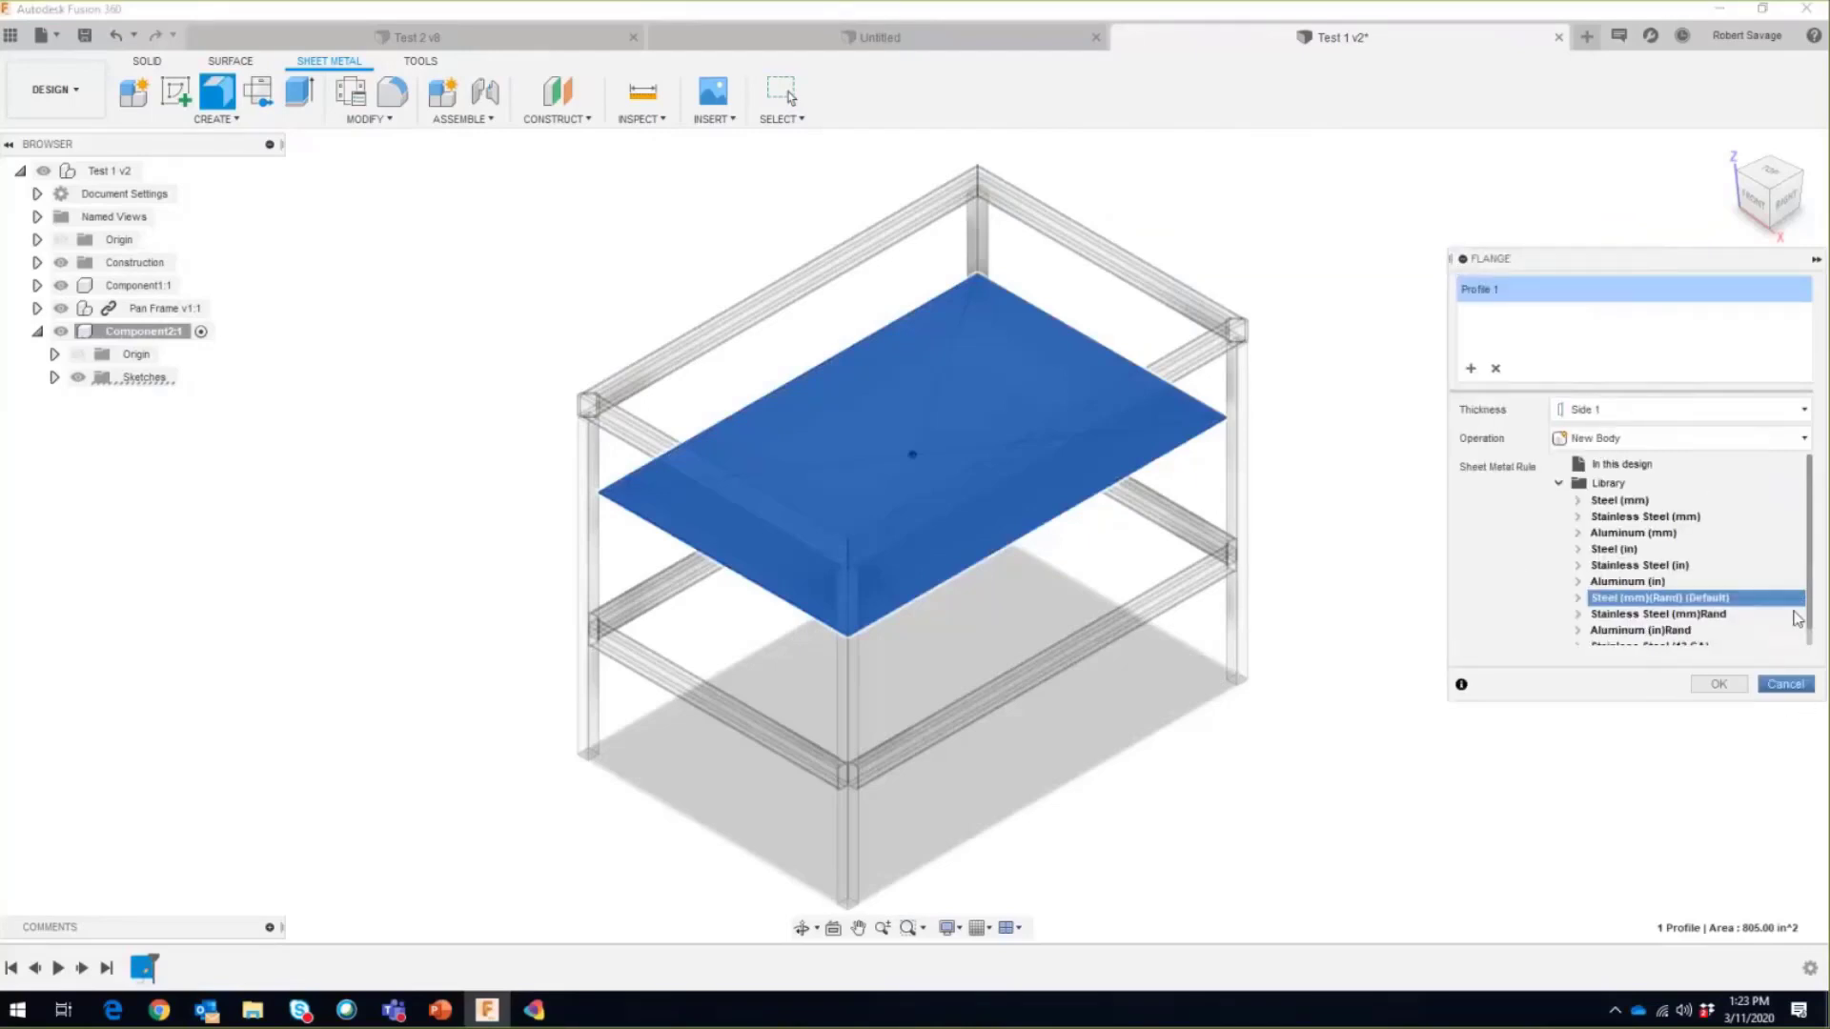
scroll(1818, 601, down, 1)
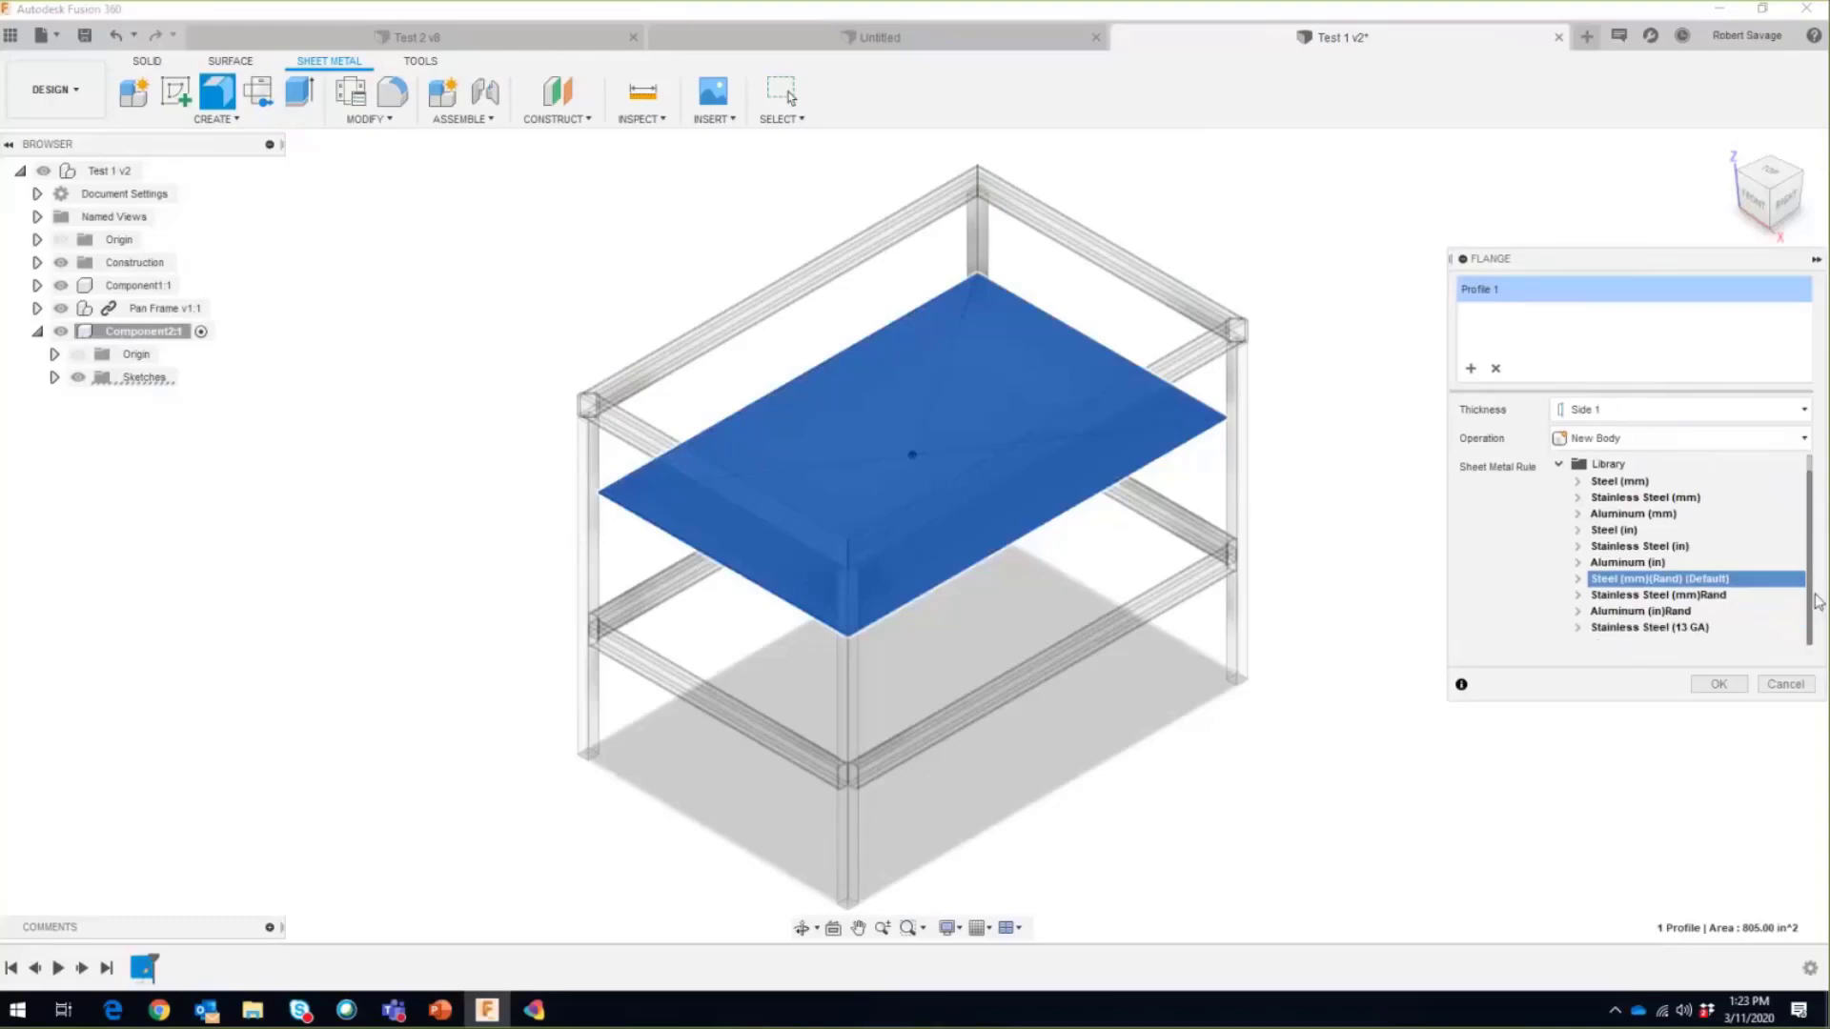
click(1611, 629)
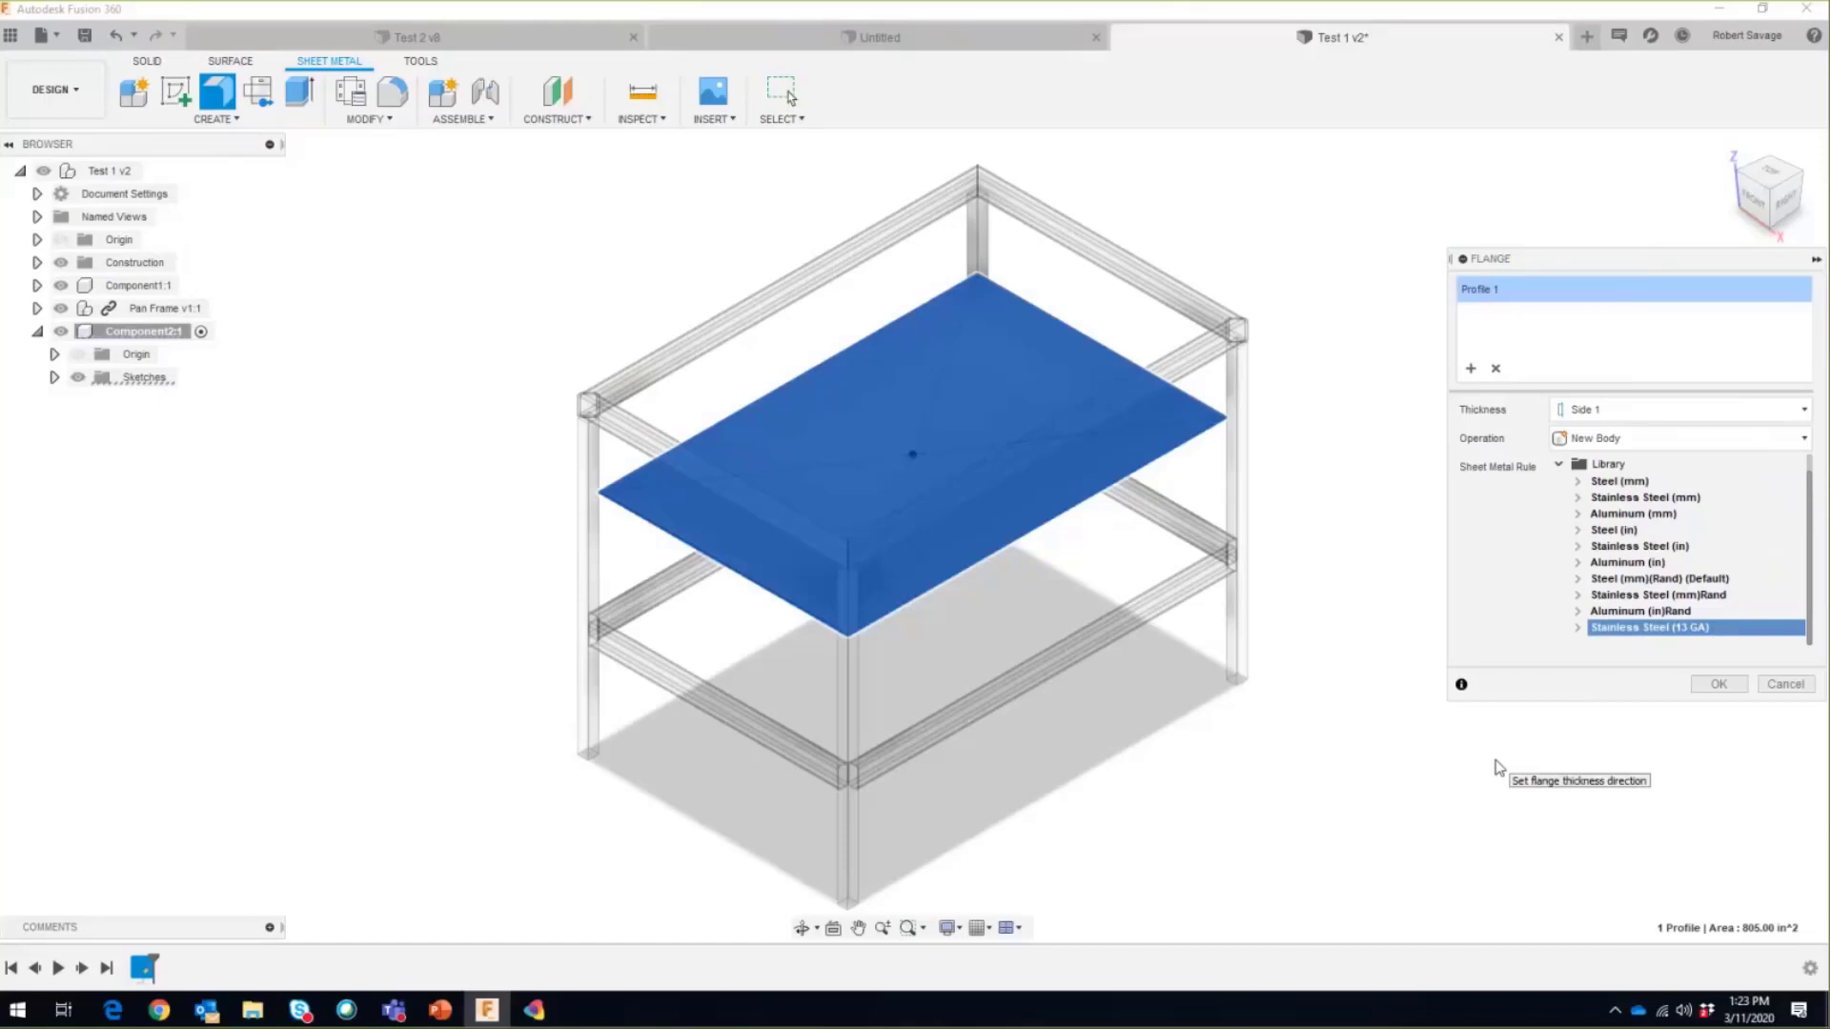
click(1786, 200)
scroll(883, 451, up, 2)
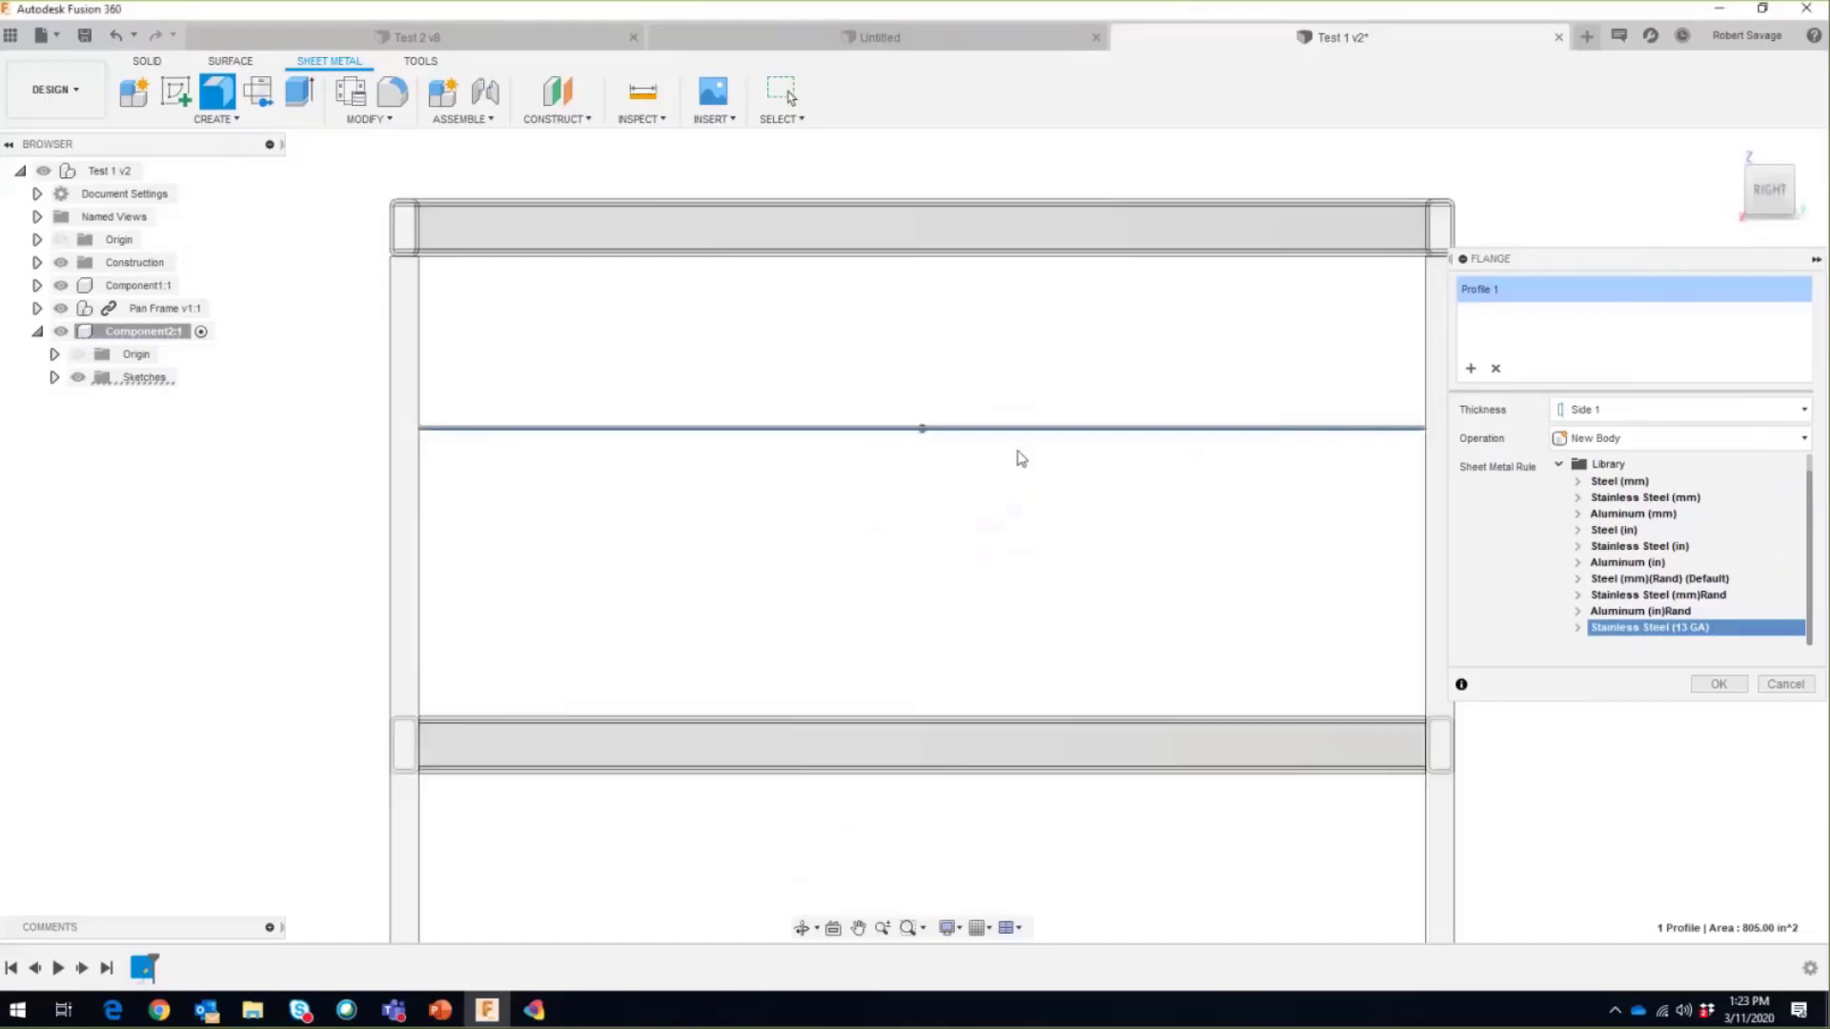
click(1718, 685)
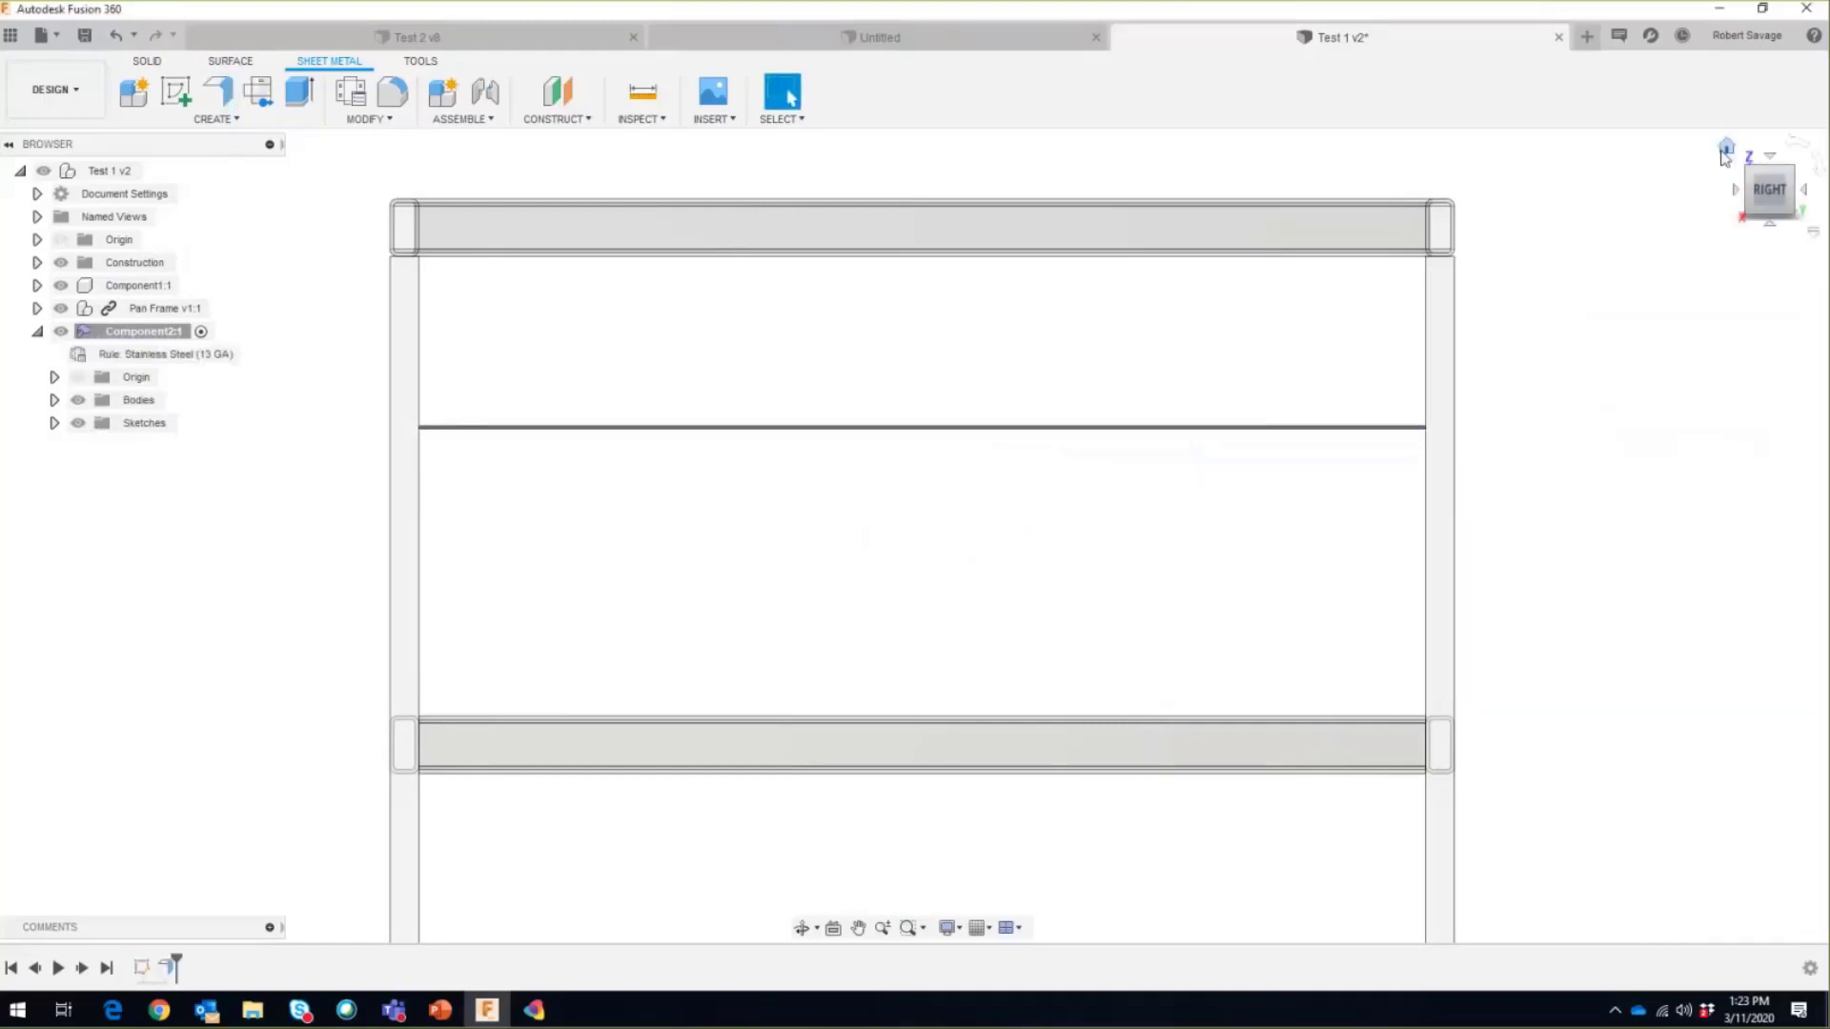
Step: Set up edge flanges on all four edges of the sheet metal base, pulled upward to a height of 8 in
click(1729, 148)
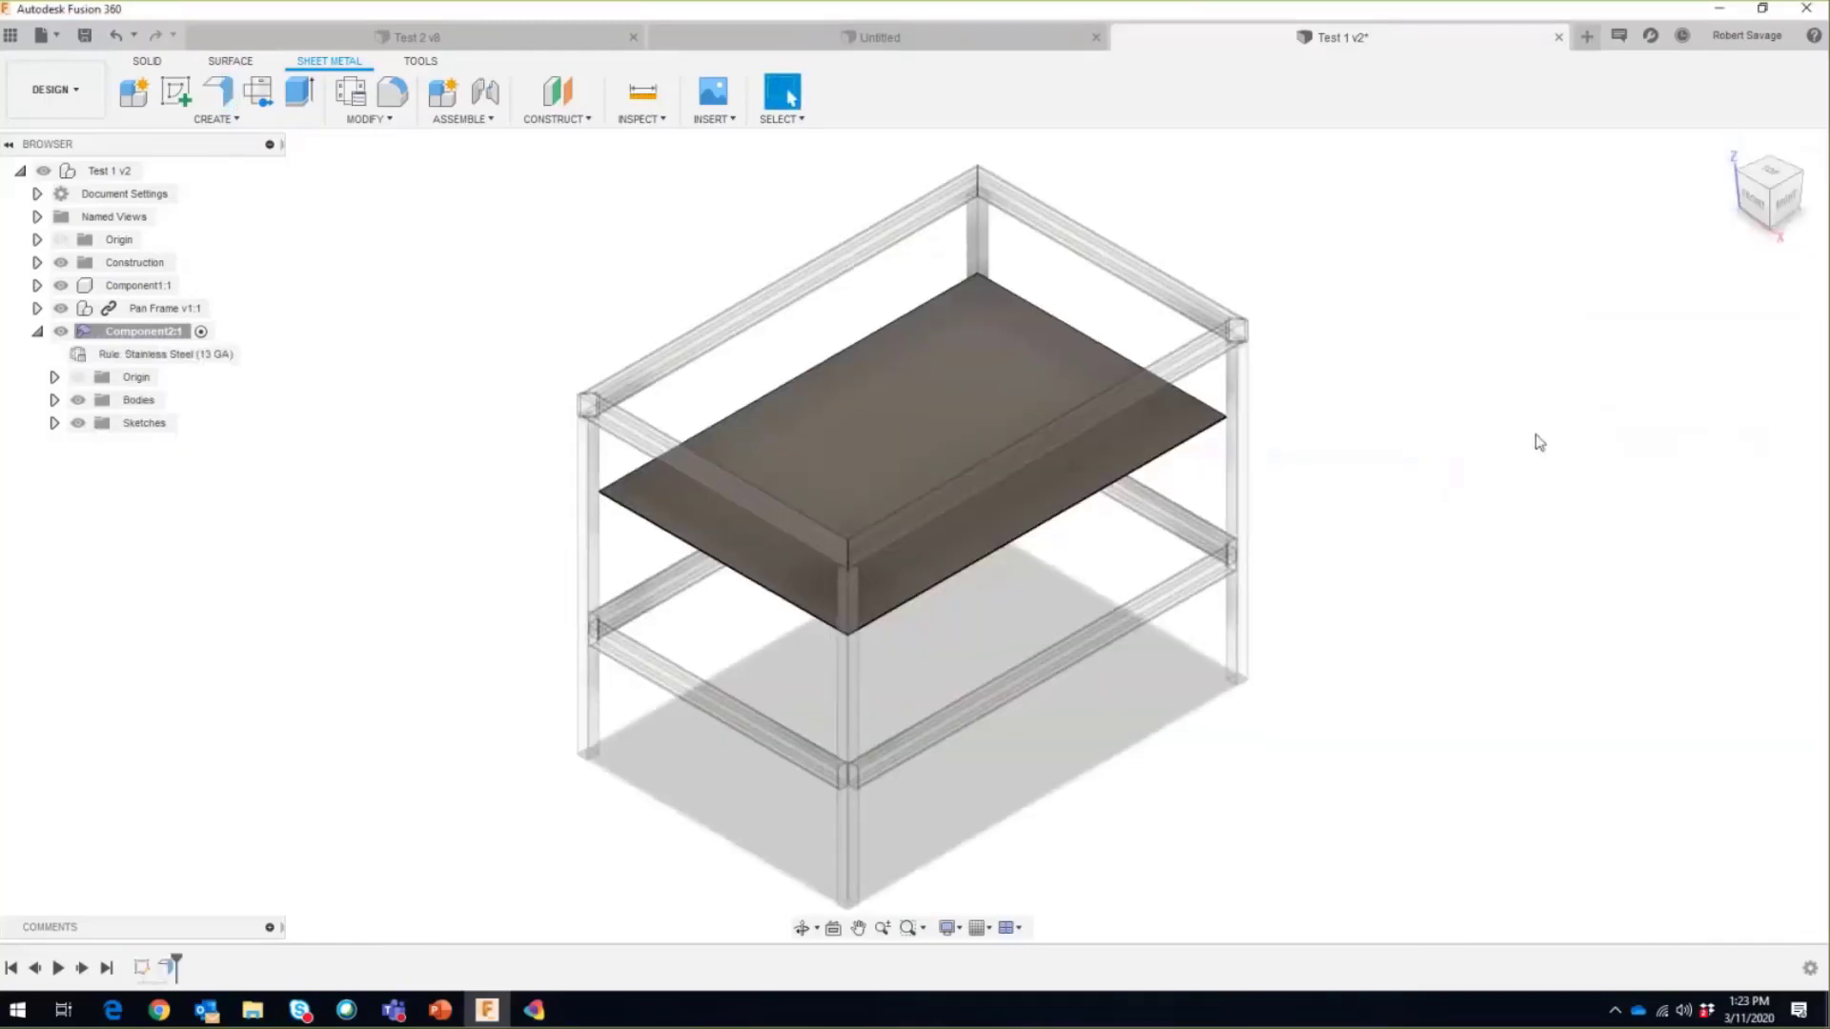
click(222, 92)
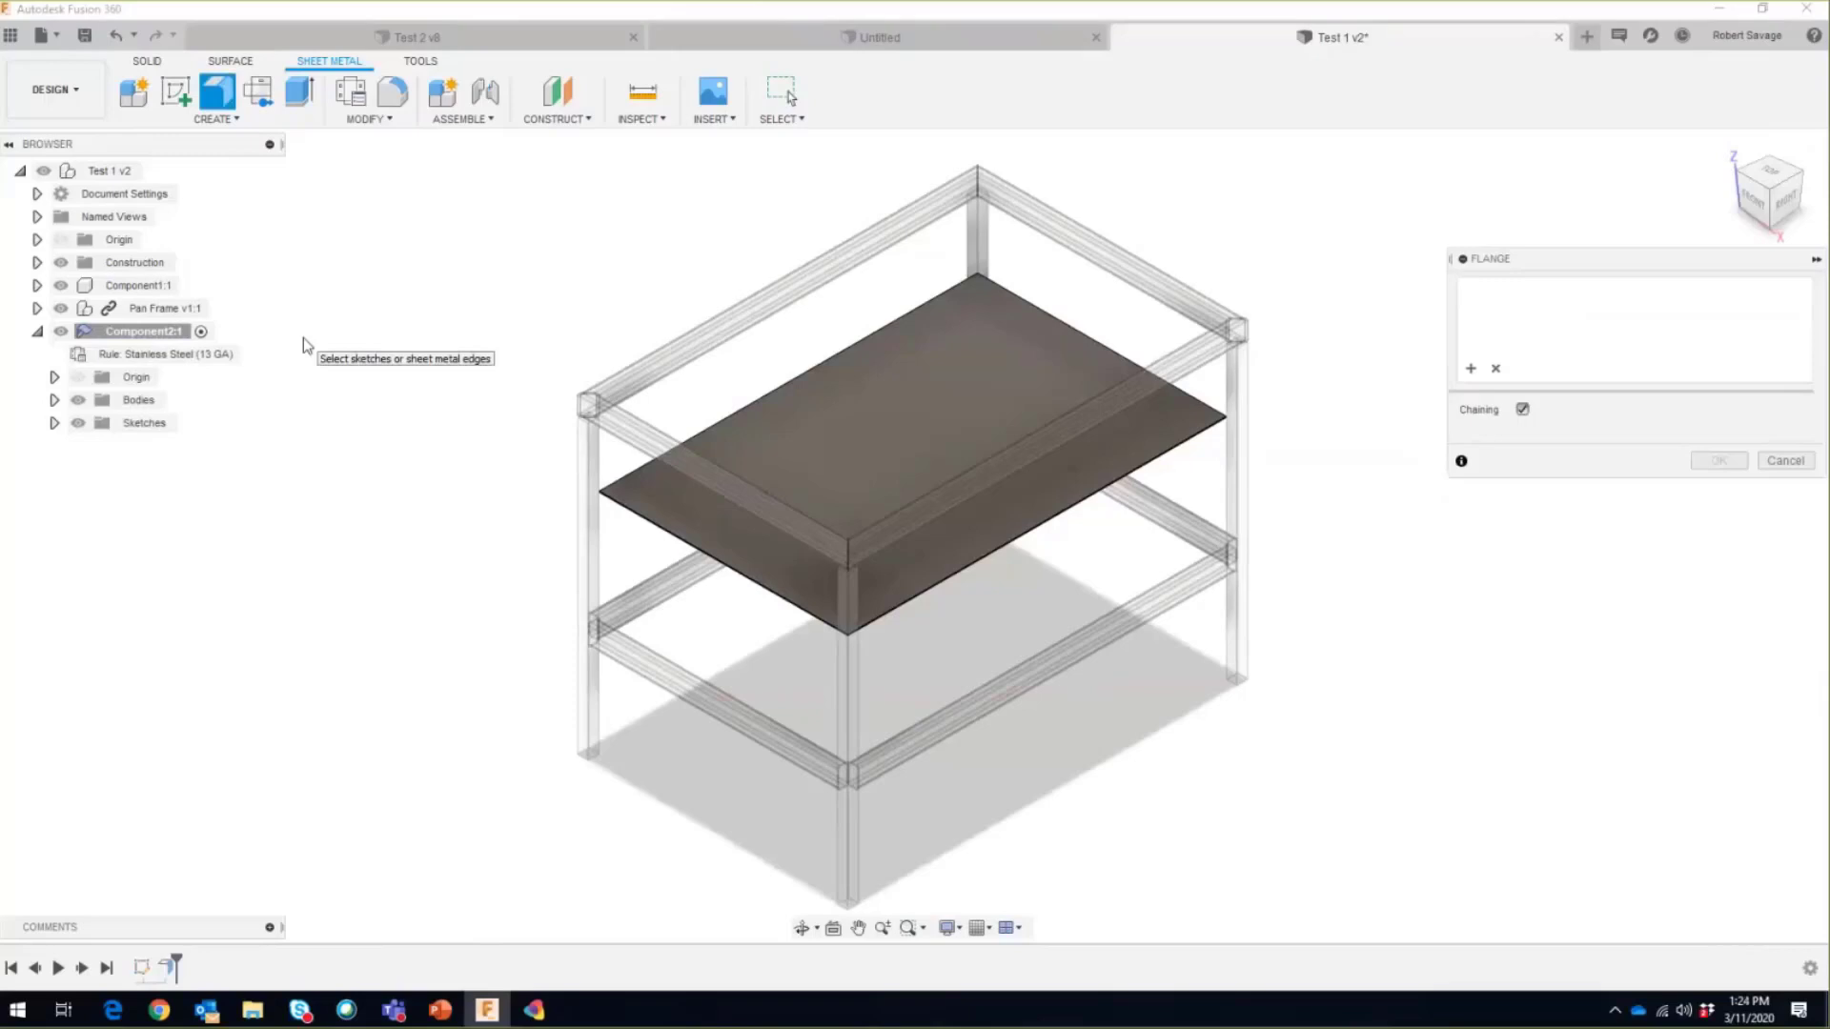
click(839, 359)
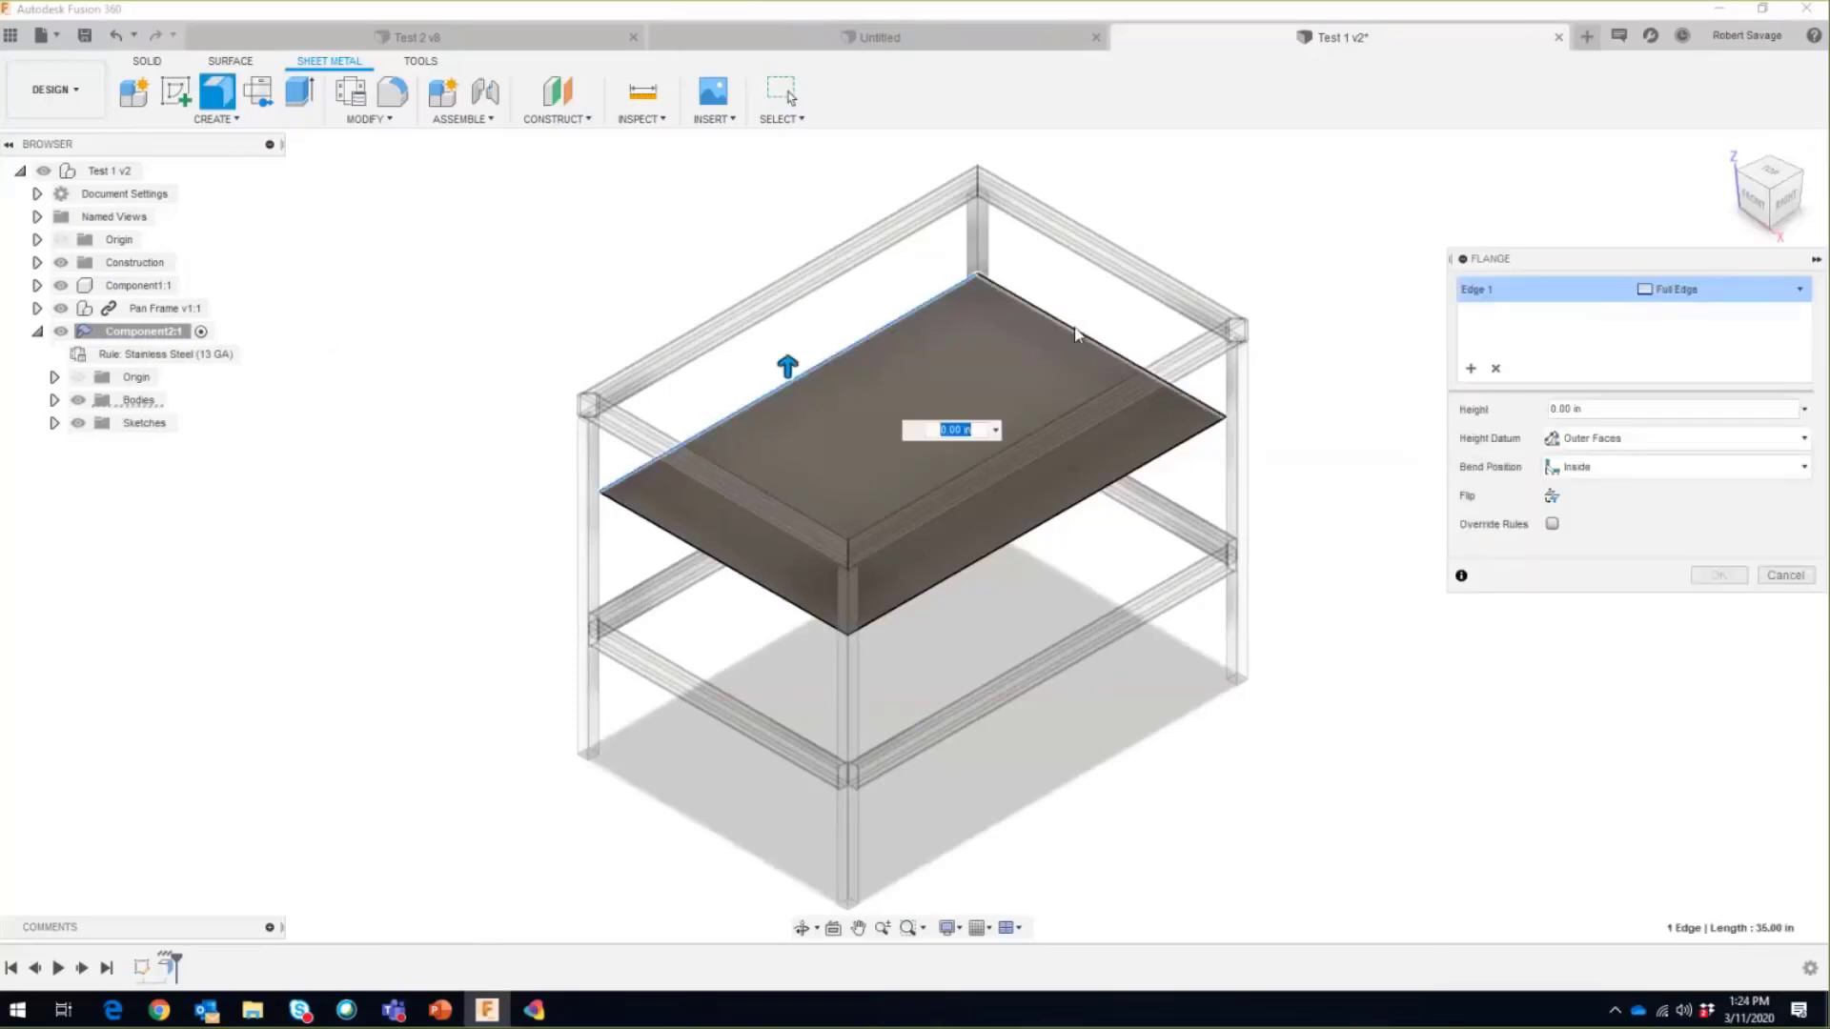
click(1146, 398)
click(1169, 450)
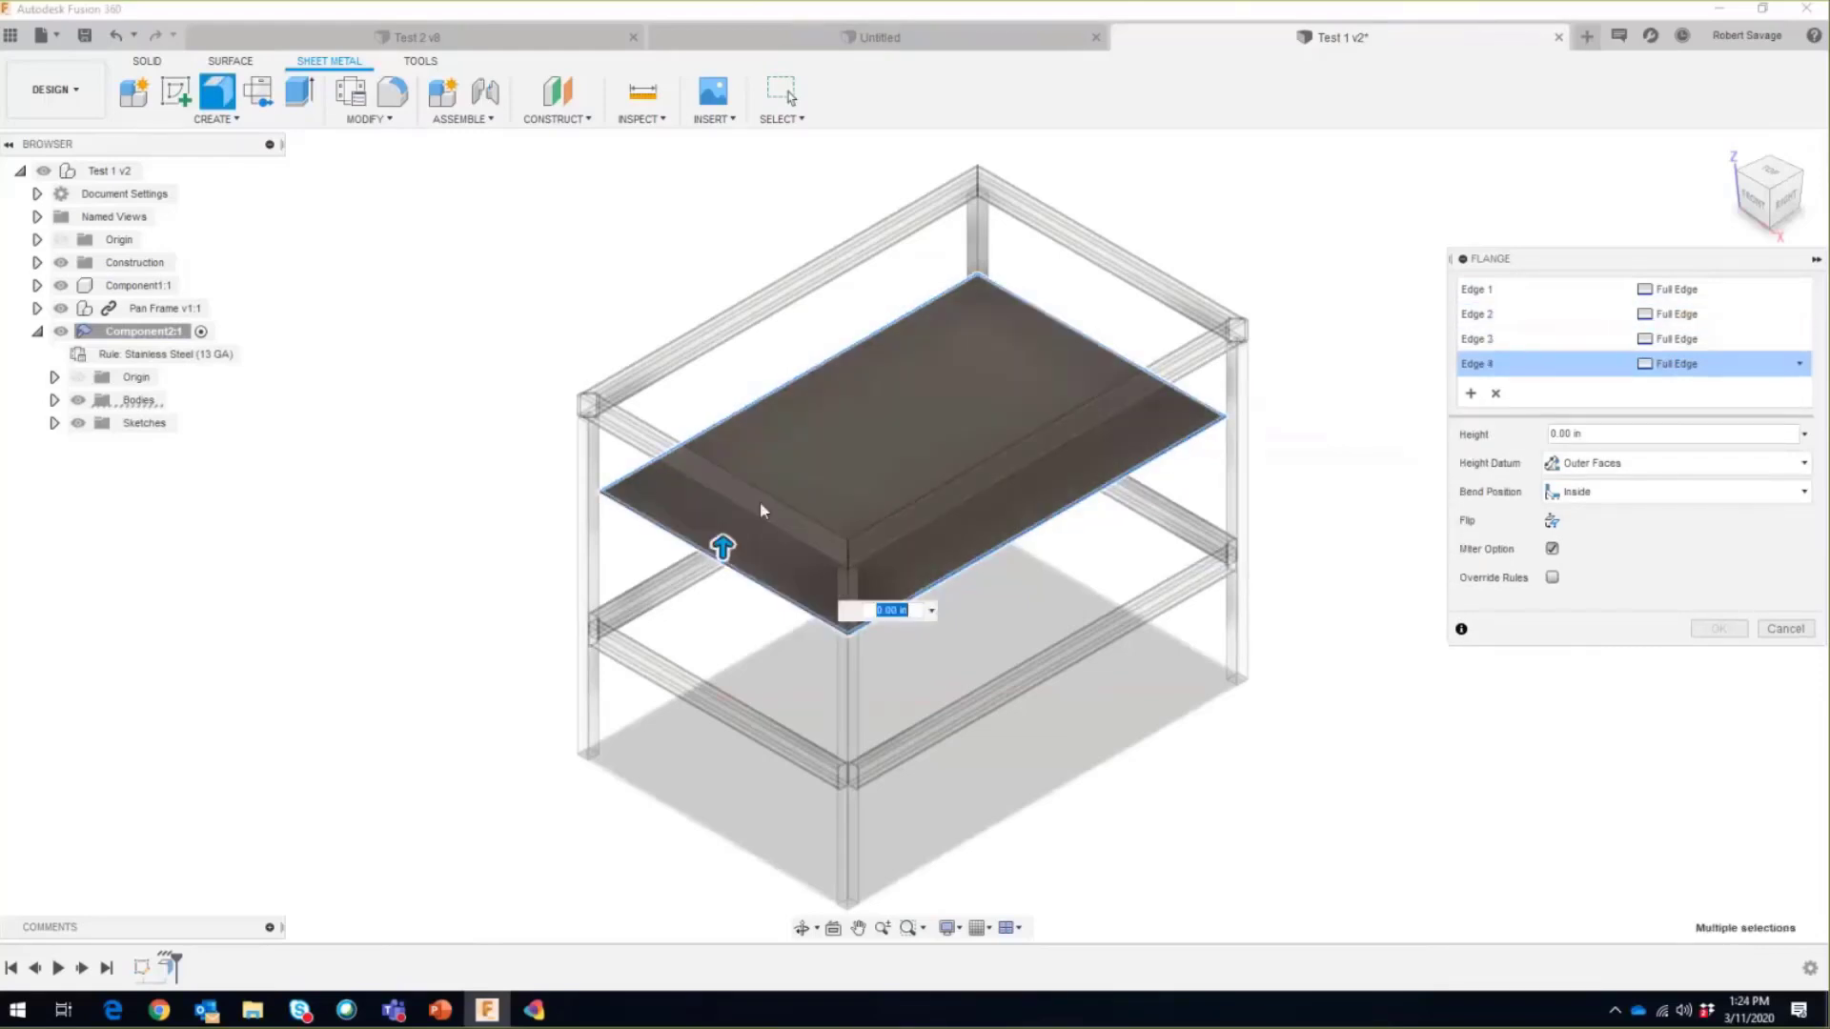
drag(723, 544, 727, 439)
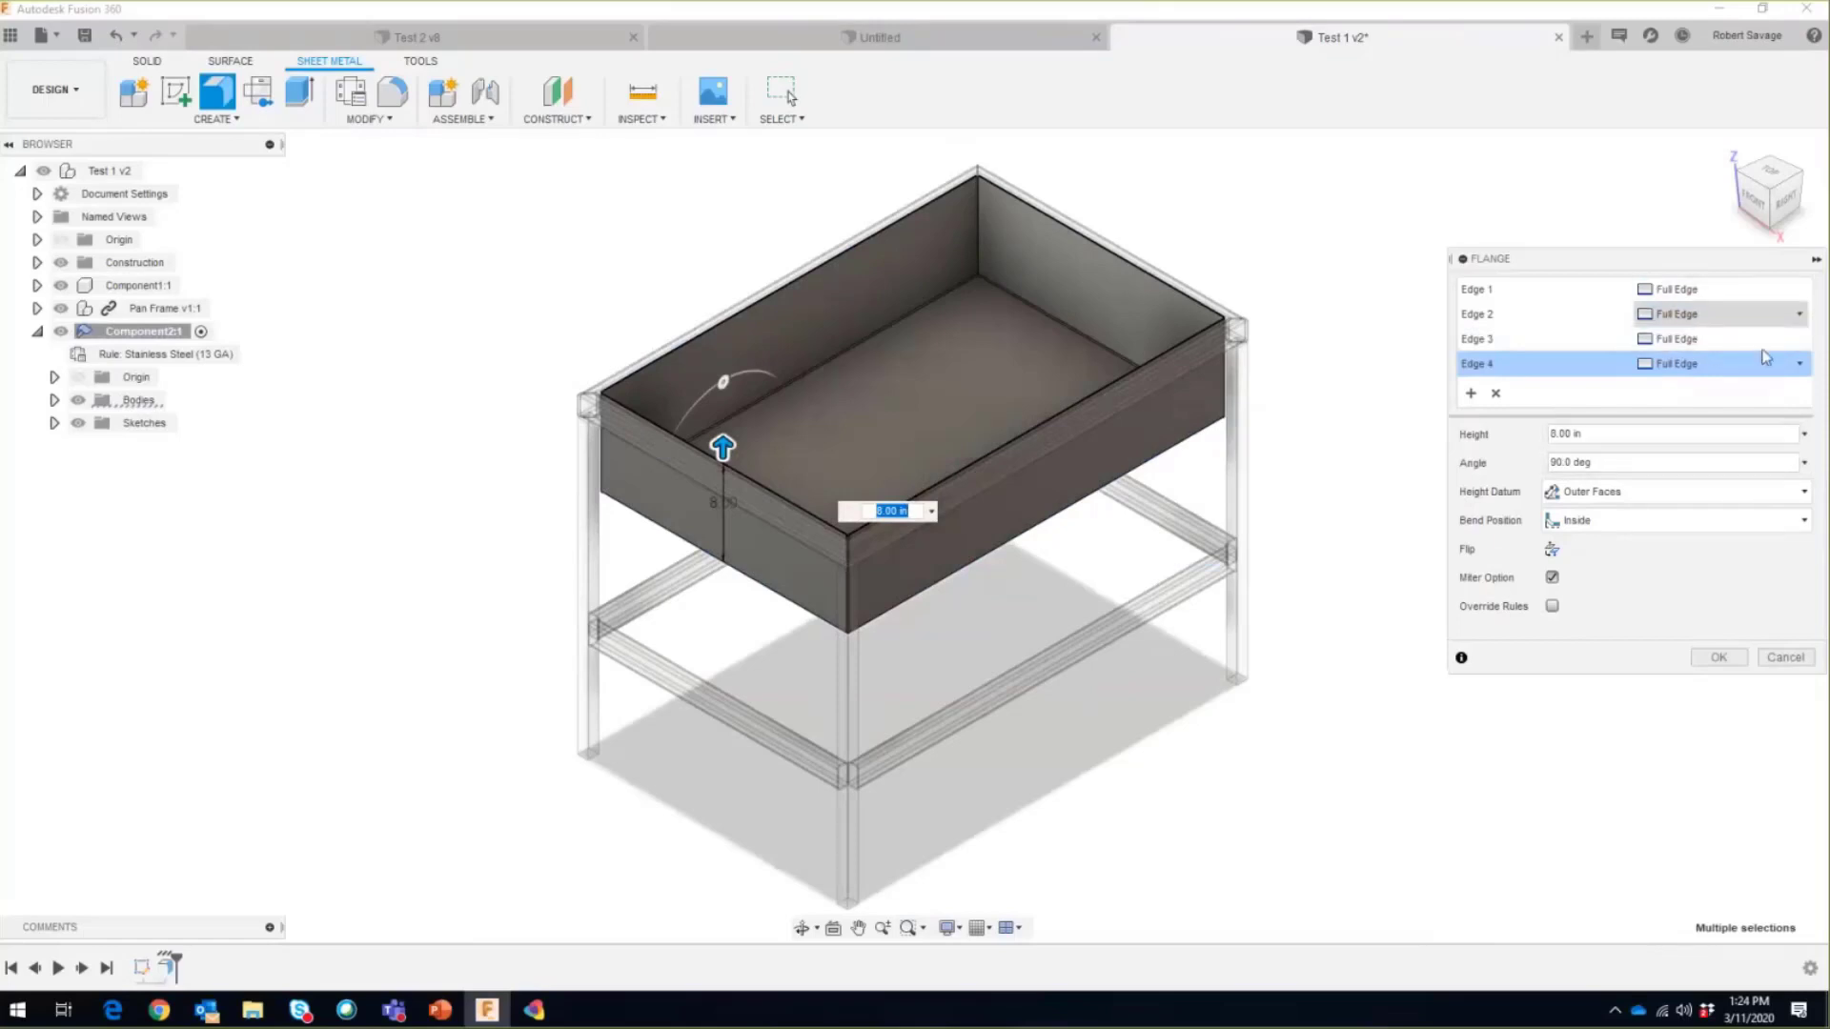
Step: Try the Symmetric extent on the fourth flange edge and return it to Full Edge
click(1800, 364)
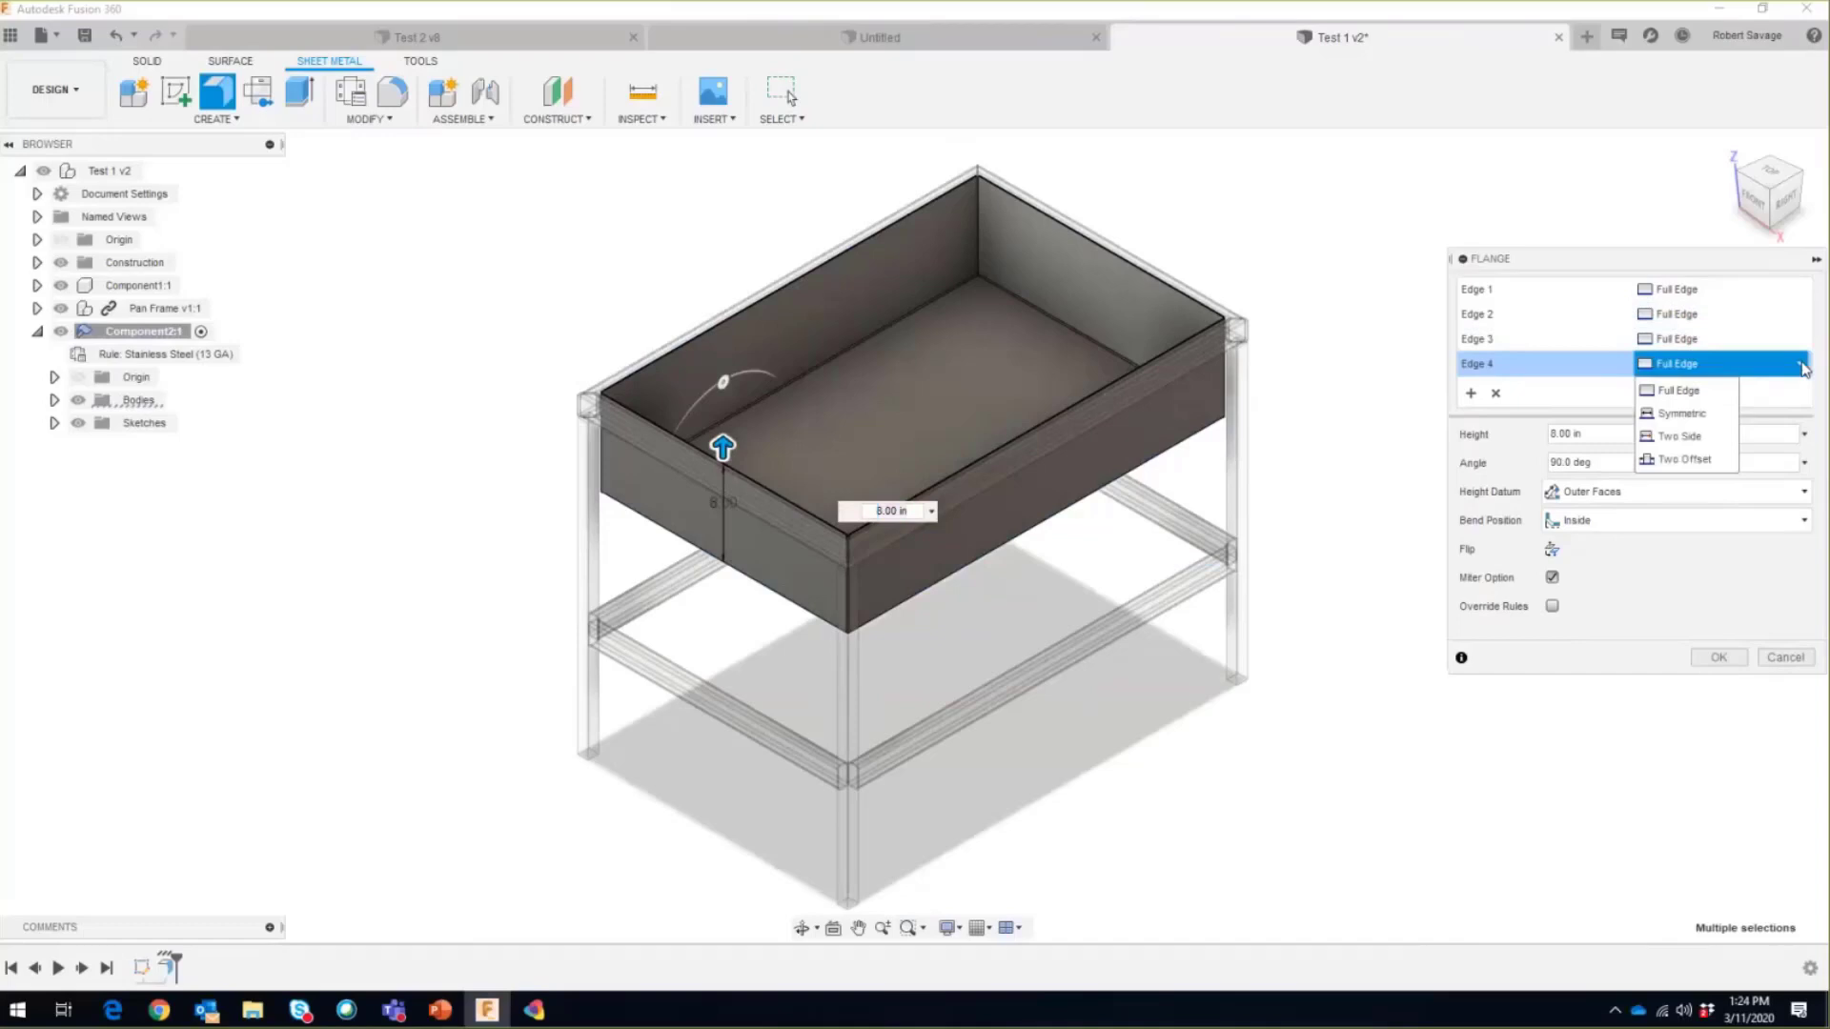
click(1675, 415)
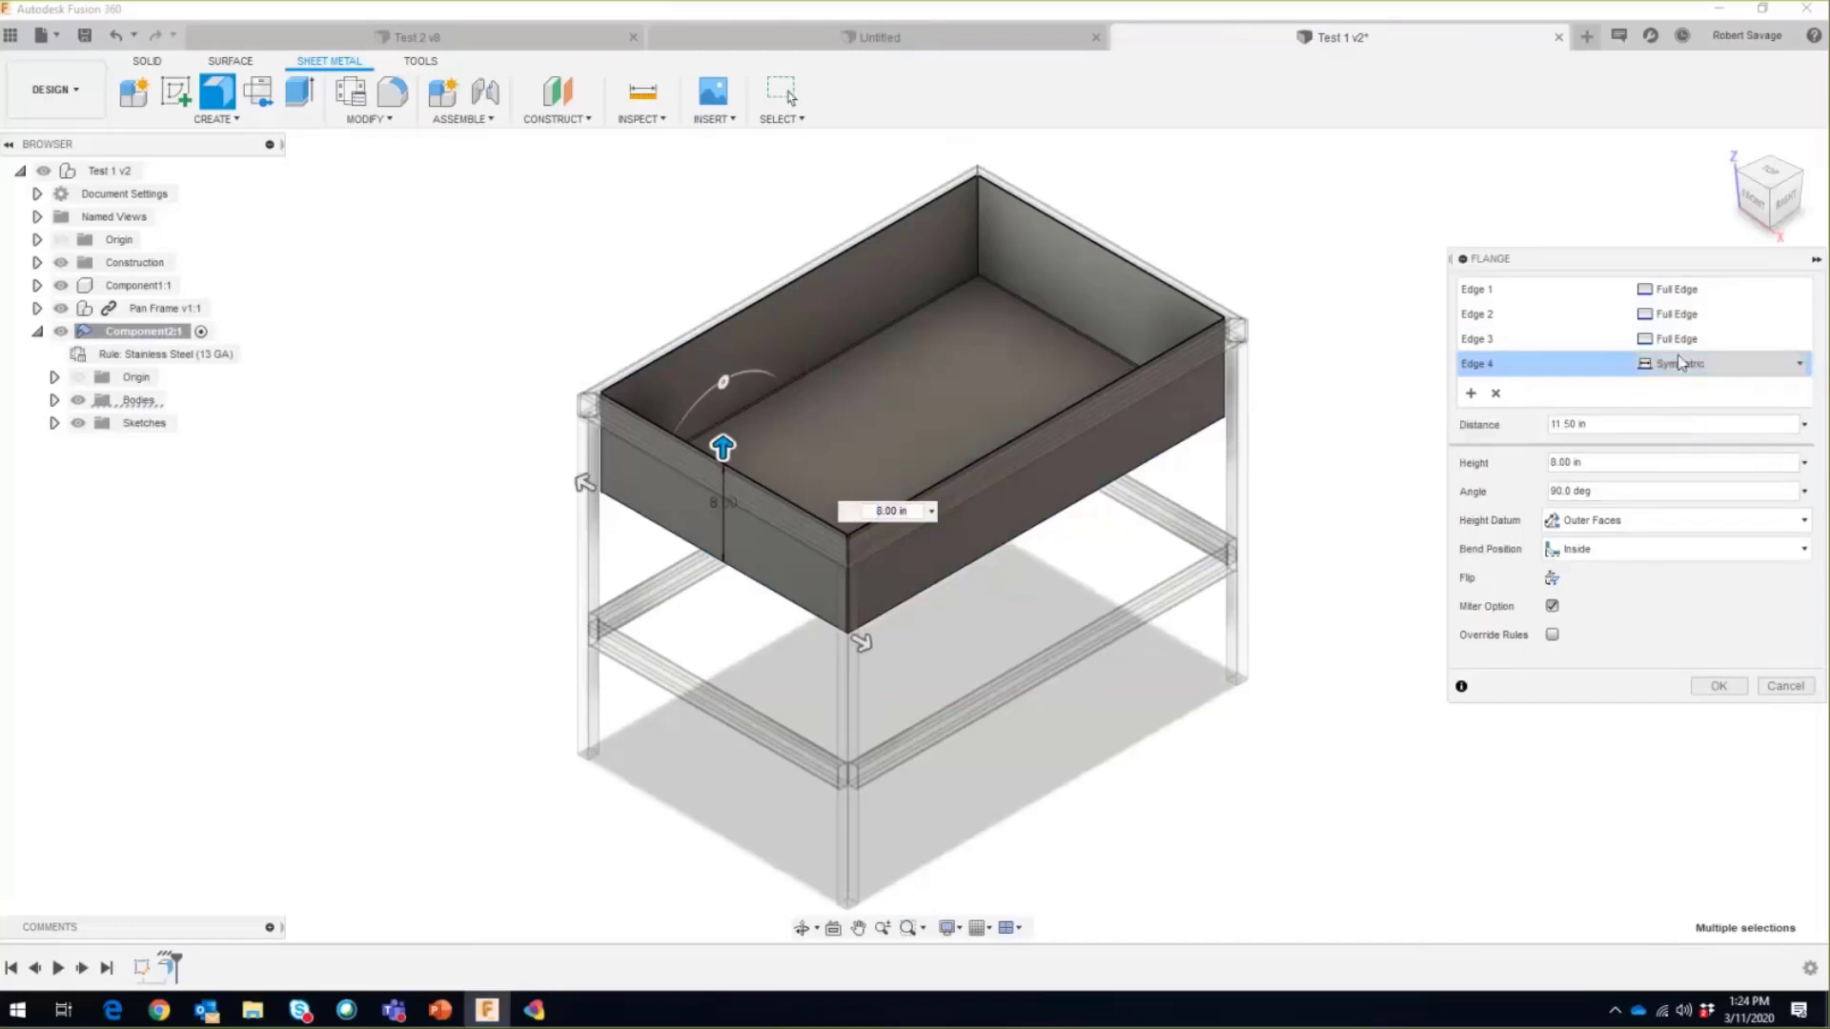
click(1702, 366)
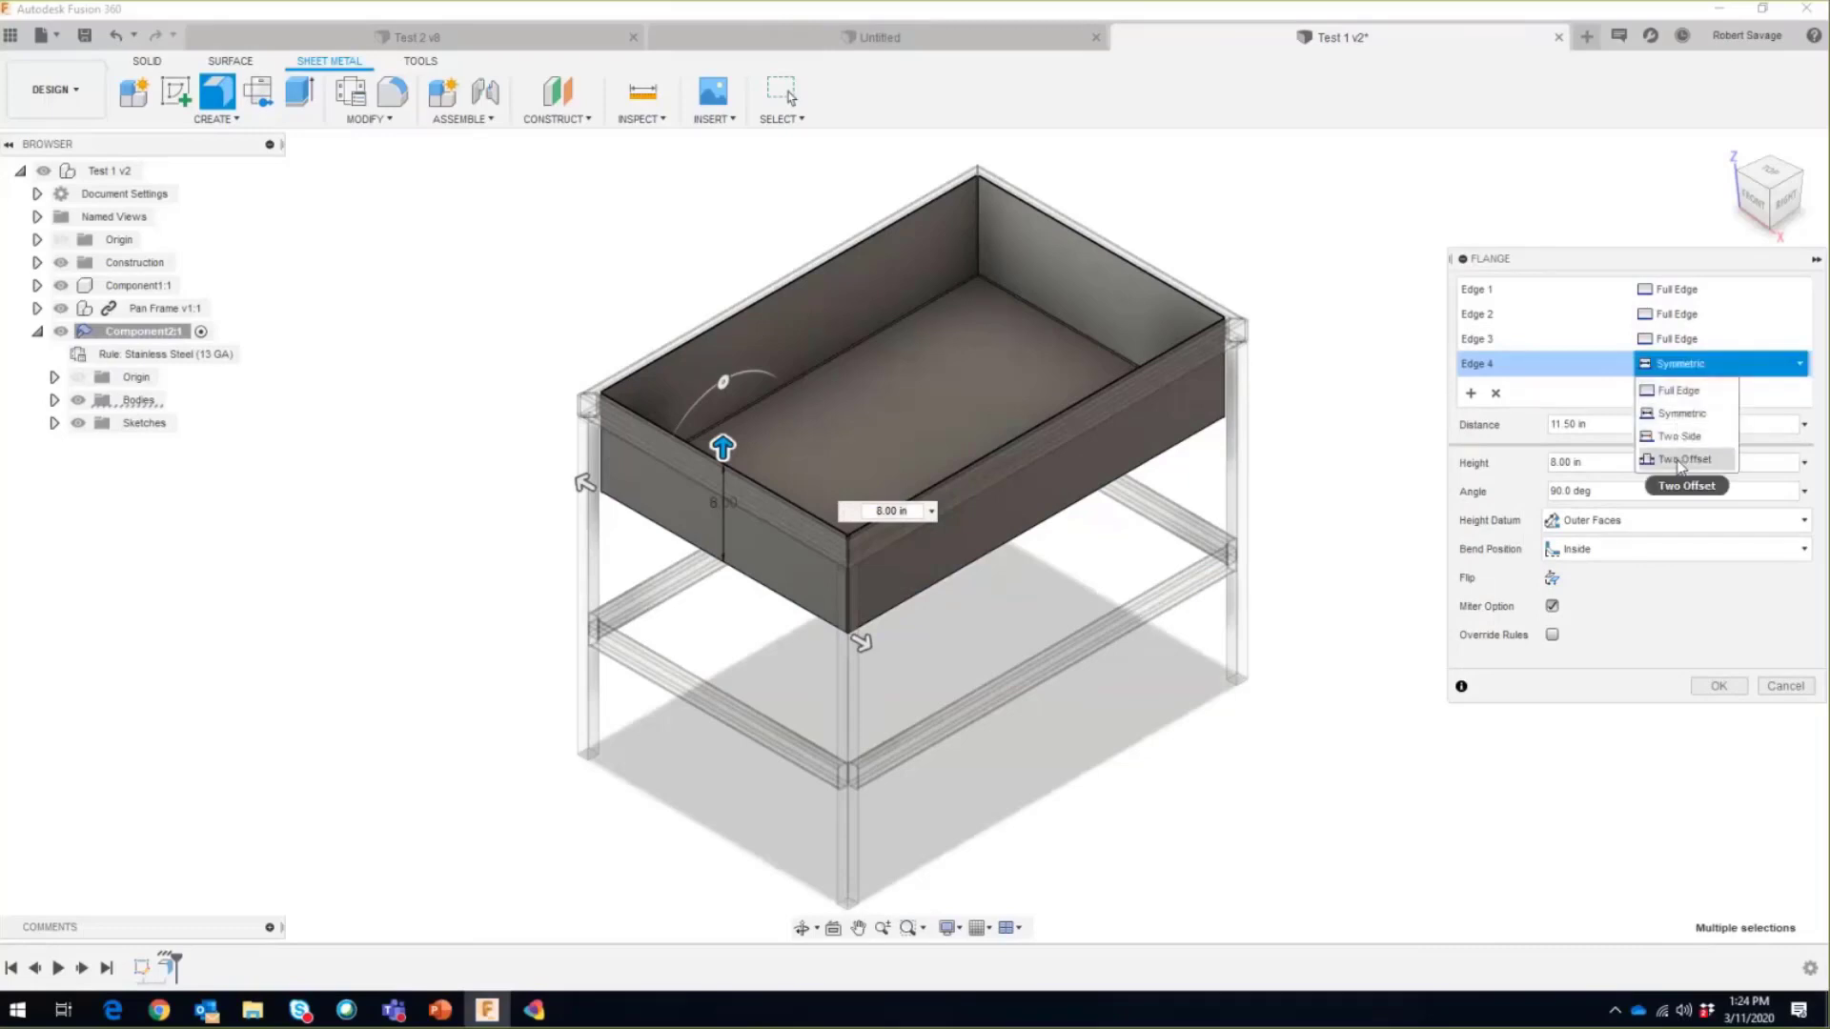
click(1676, 391)
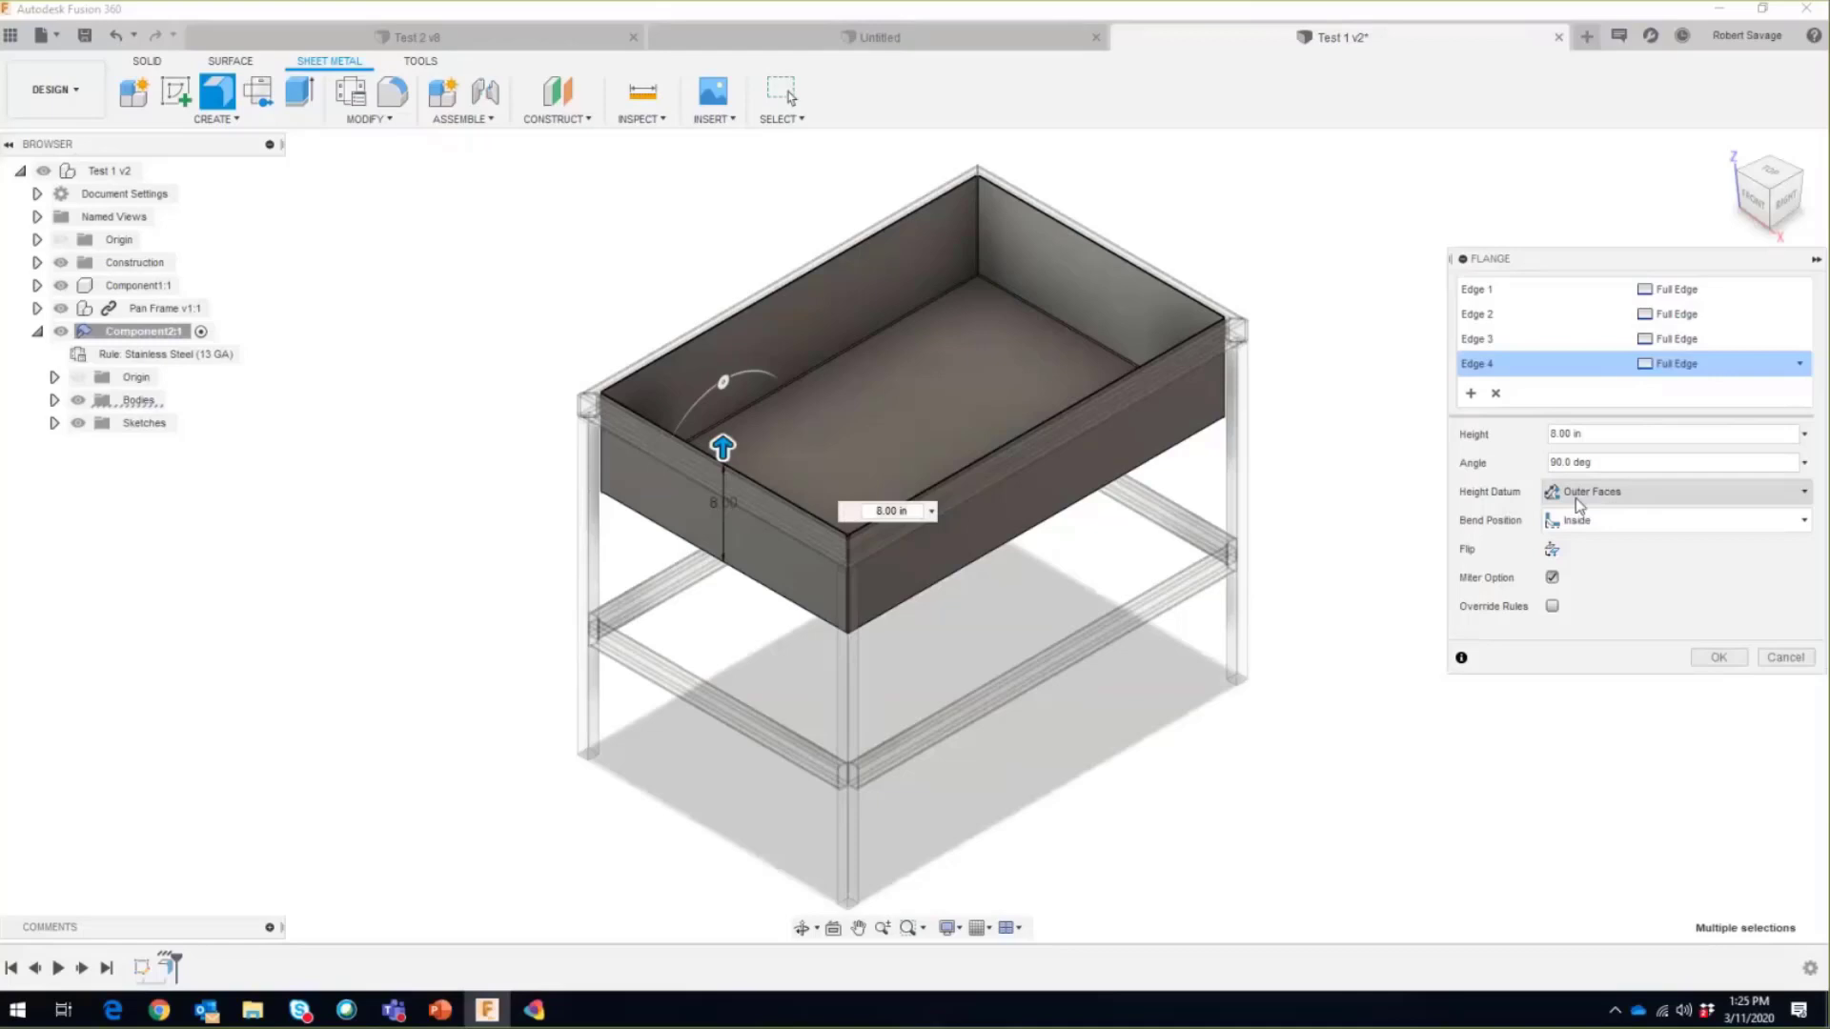
click(1766, 493)
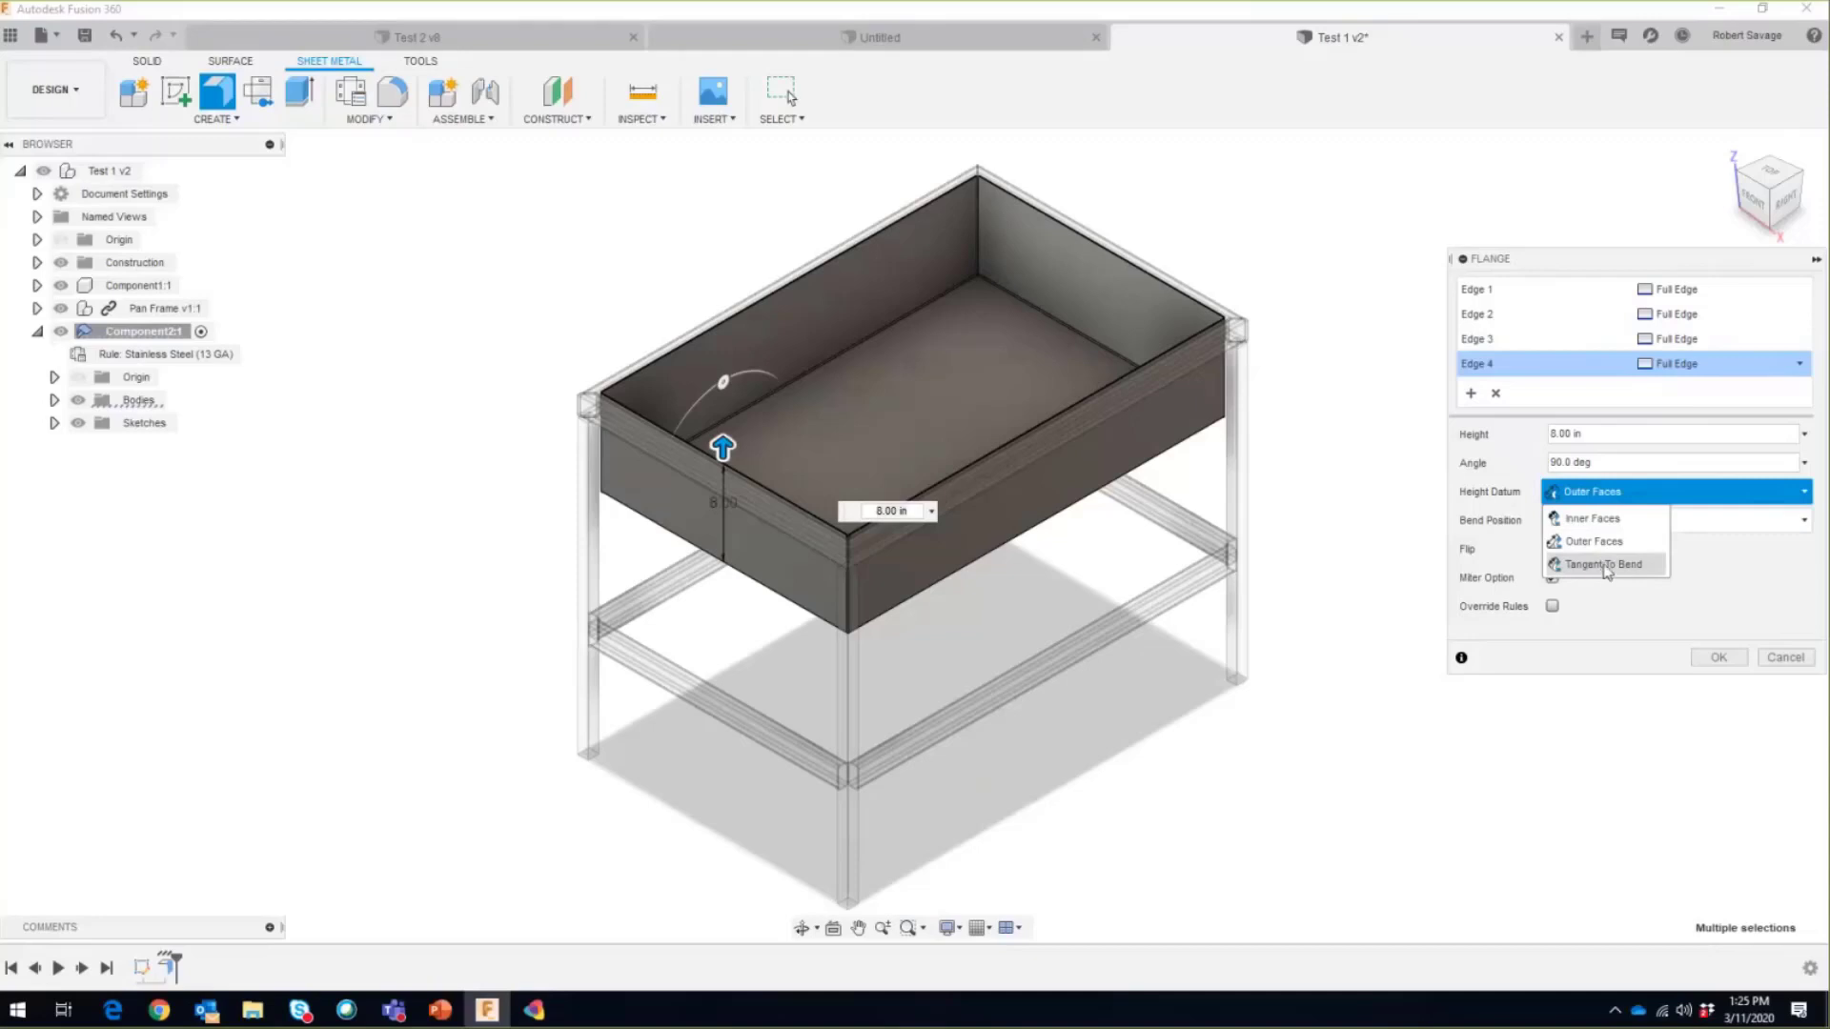
click(1650, 487)
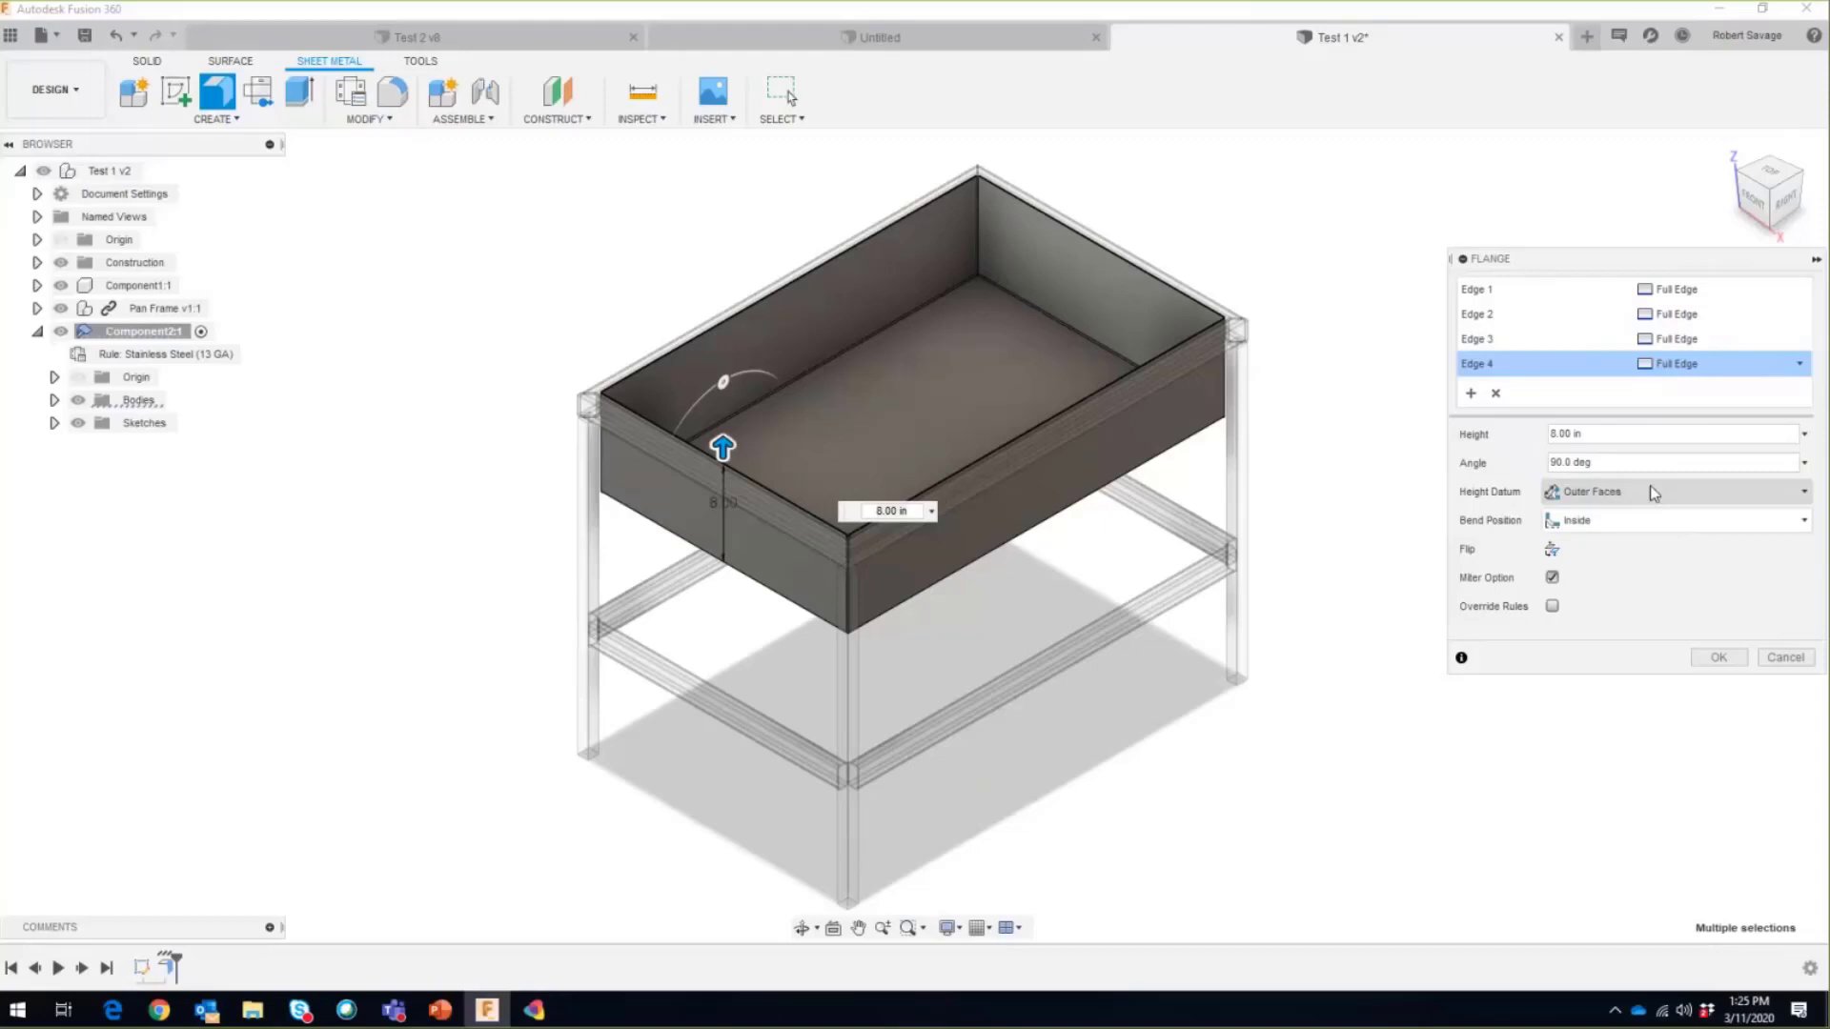
Step: Keep the Inside bend position, check the wall flanges' fit against the frame from the right side, and create the four flanges
click(1734, 518)
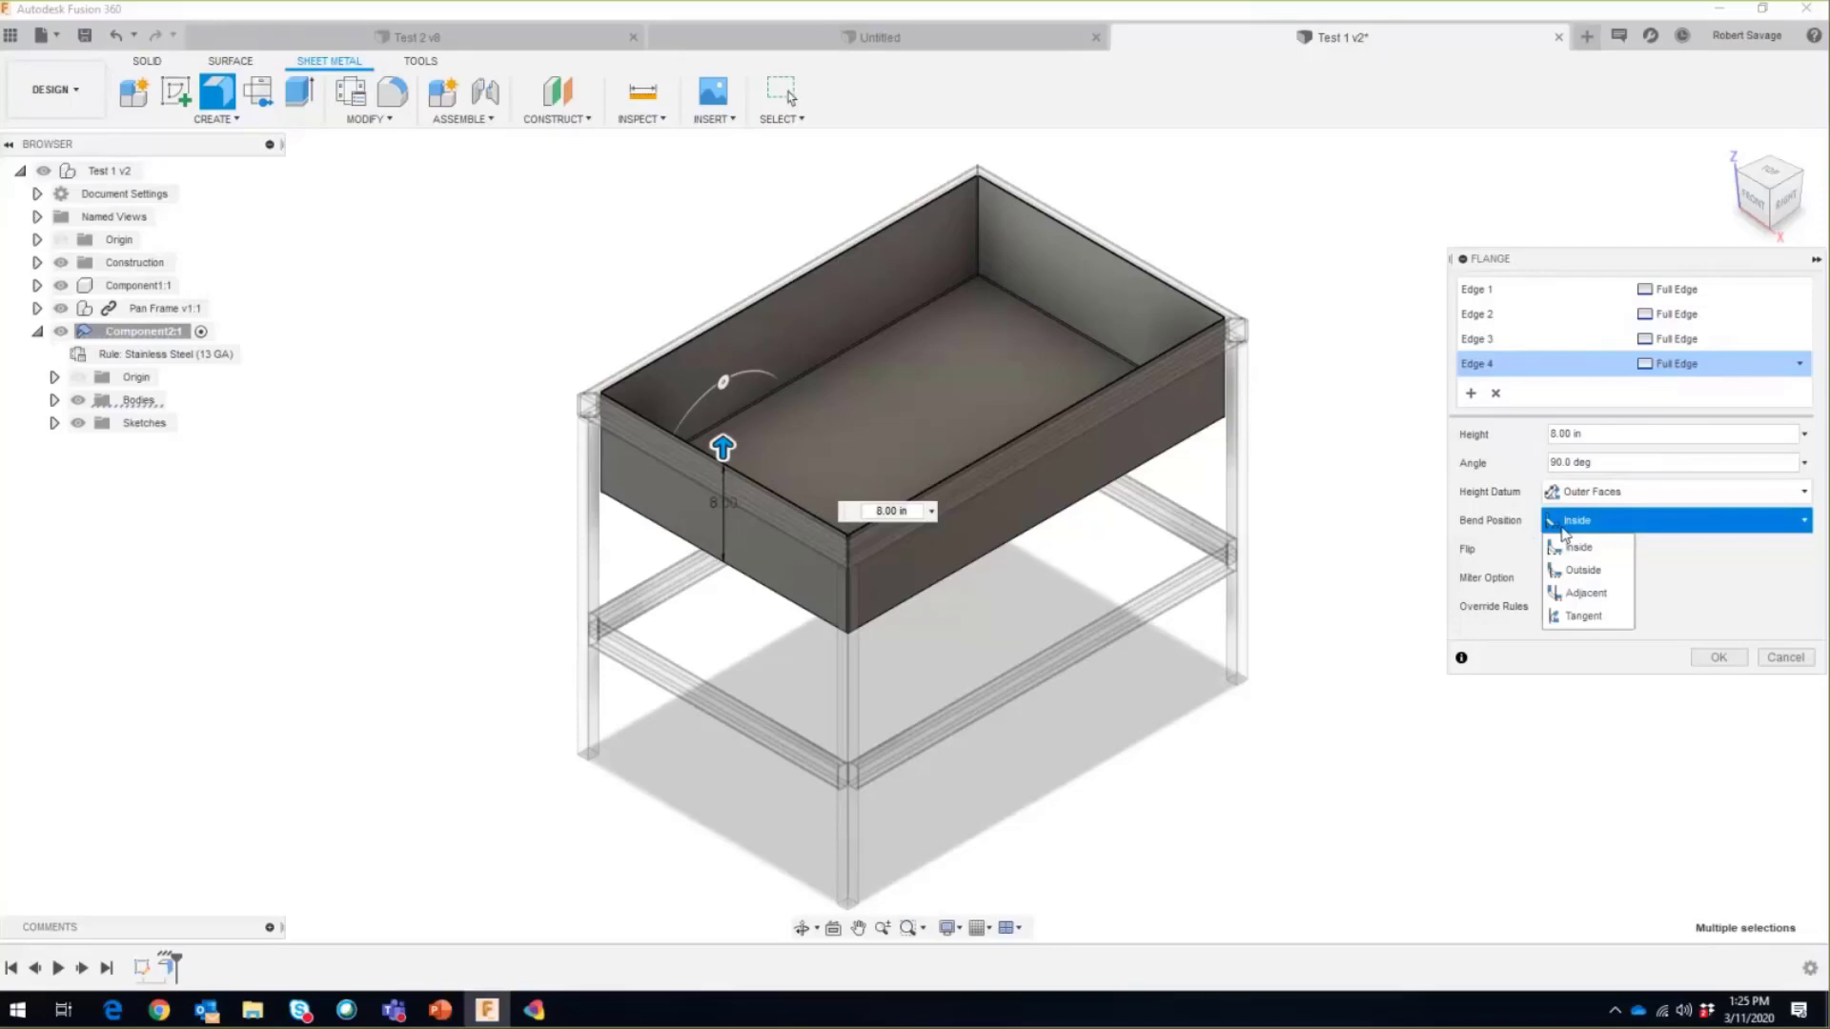
click(1565, 542)
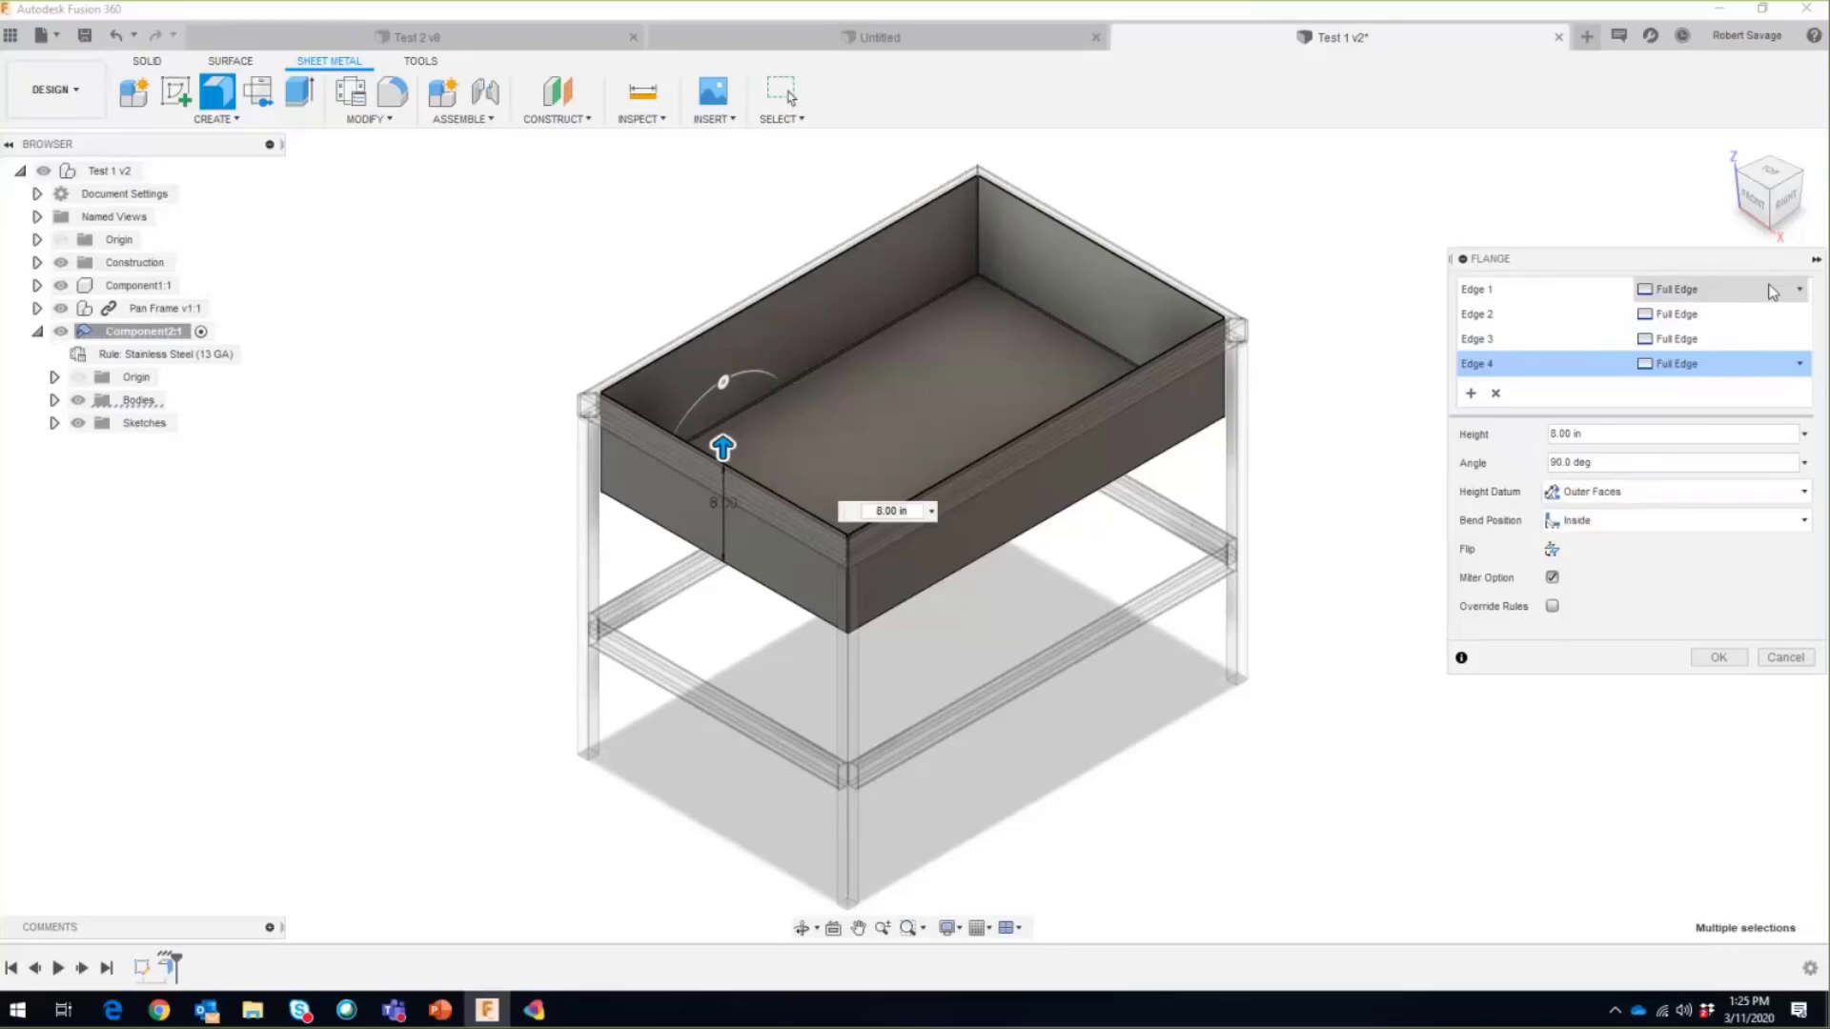
click(1787, 204)
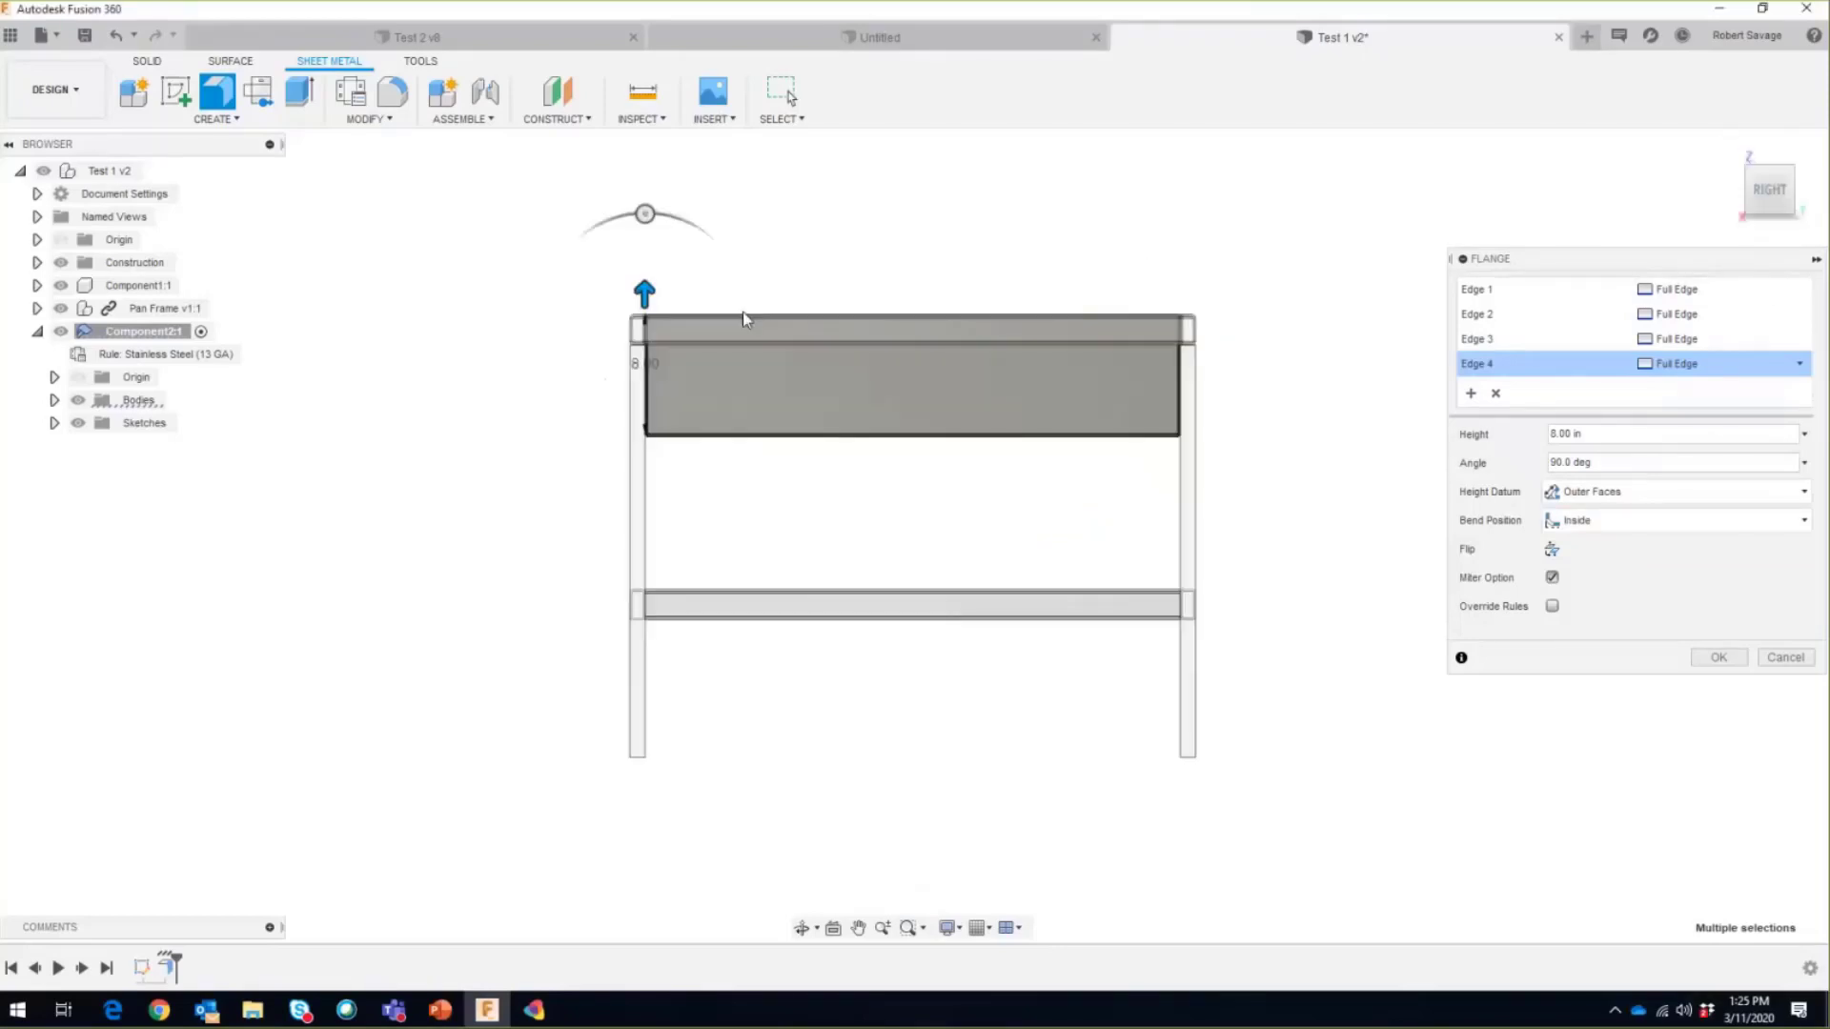
scroll(639, 329, up, 10)
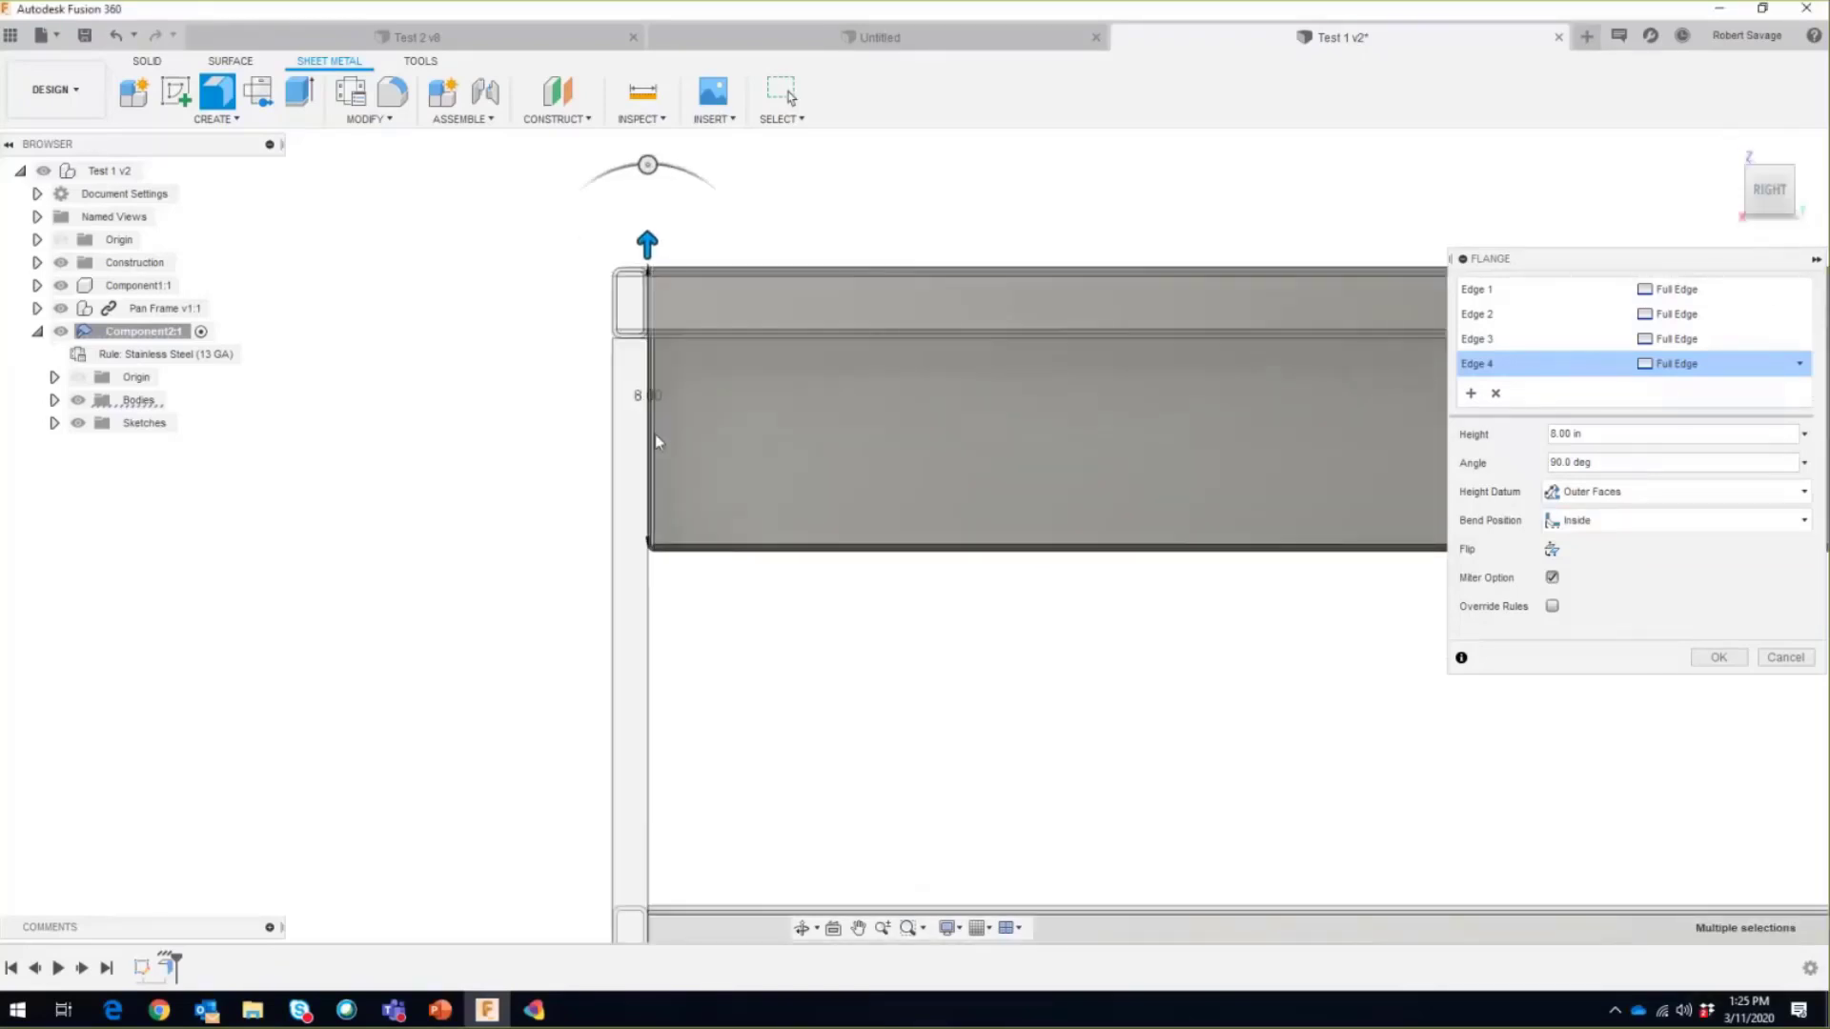
scroll(652, 629, up, 2)
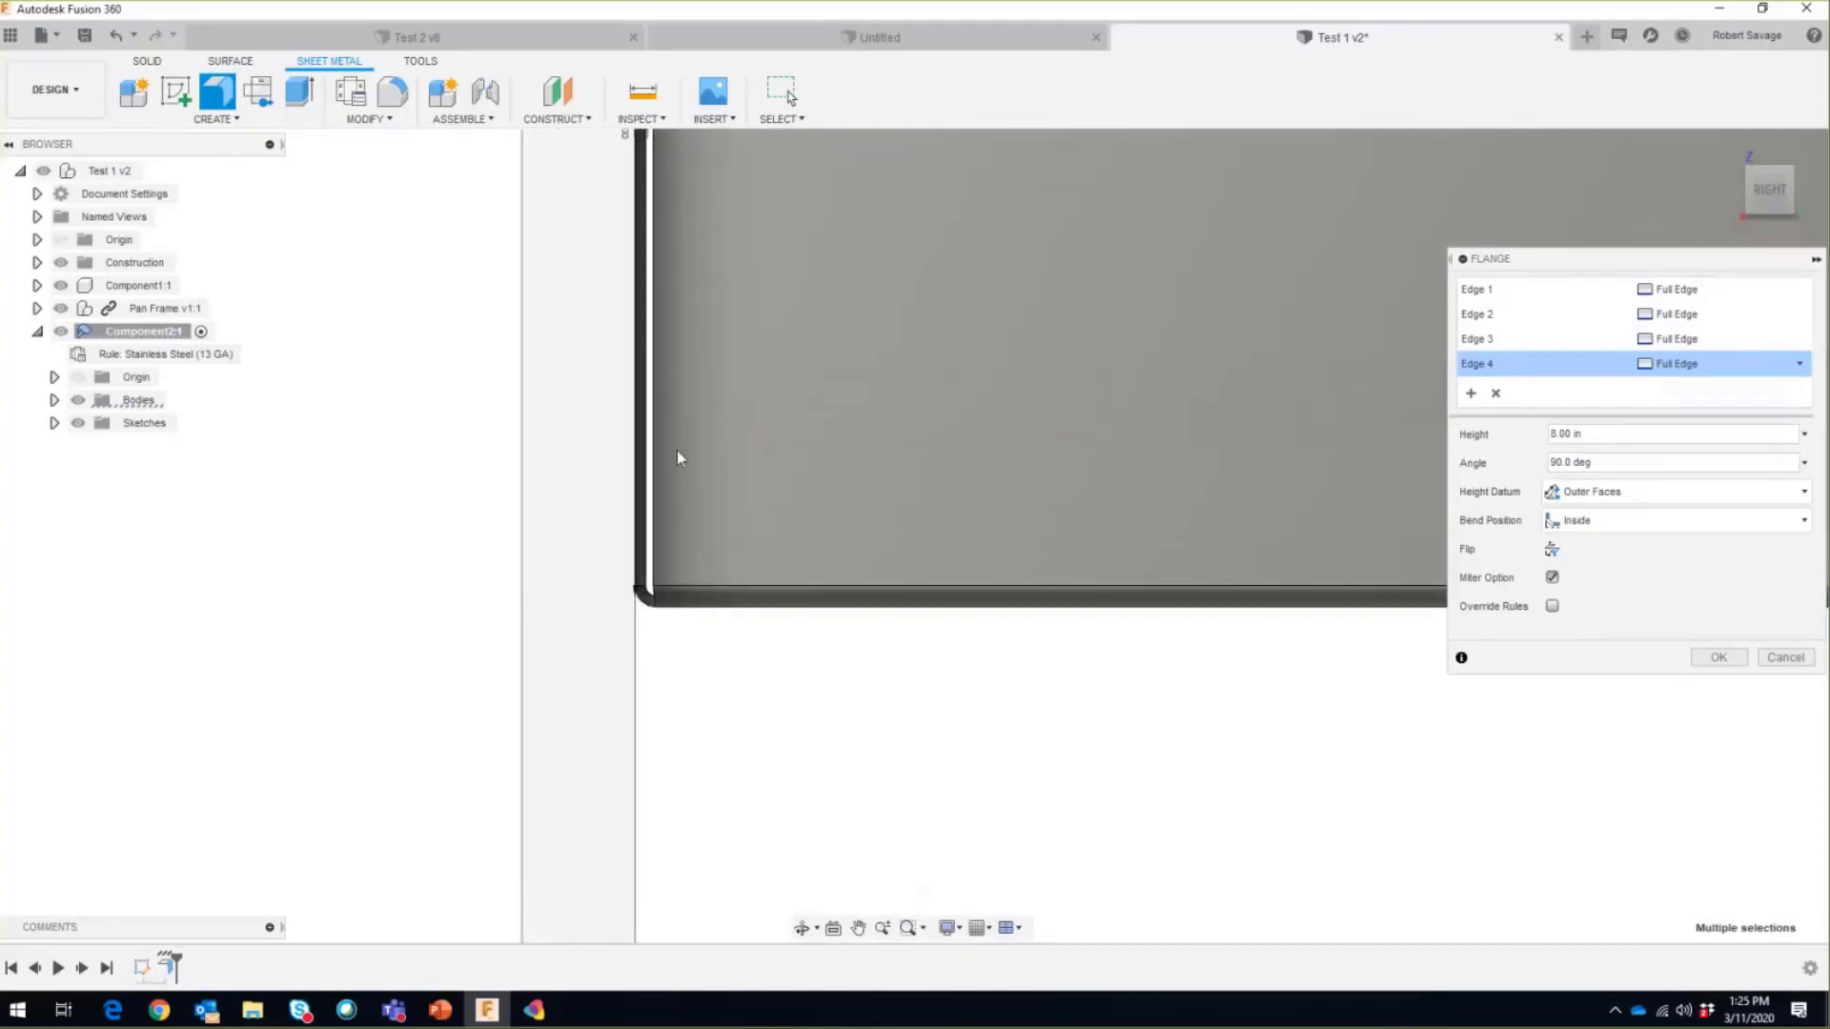
scroll(677, 450, down, 2)
scroll(676, 450, down, 3)
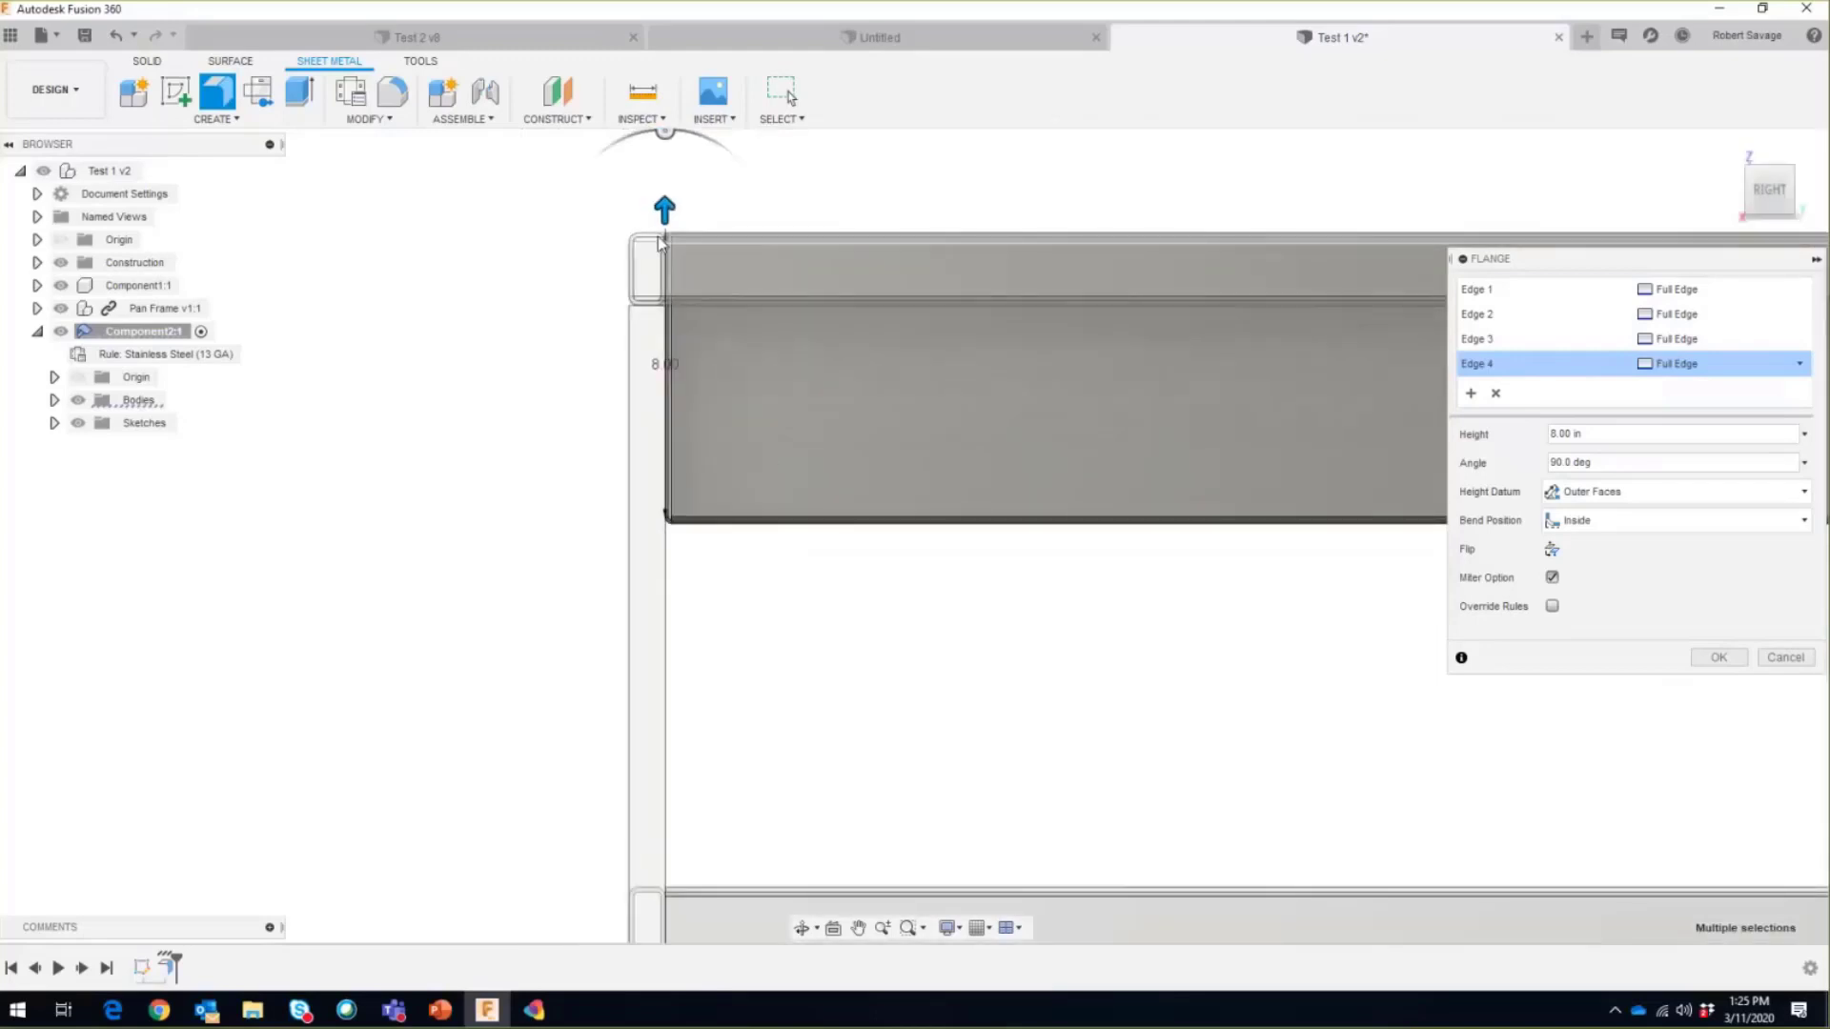
scroll(677, 240, up, 5)
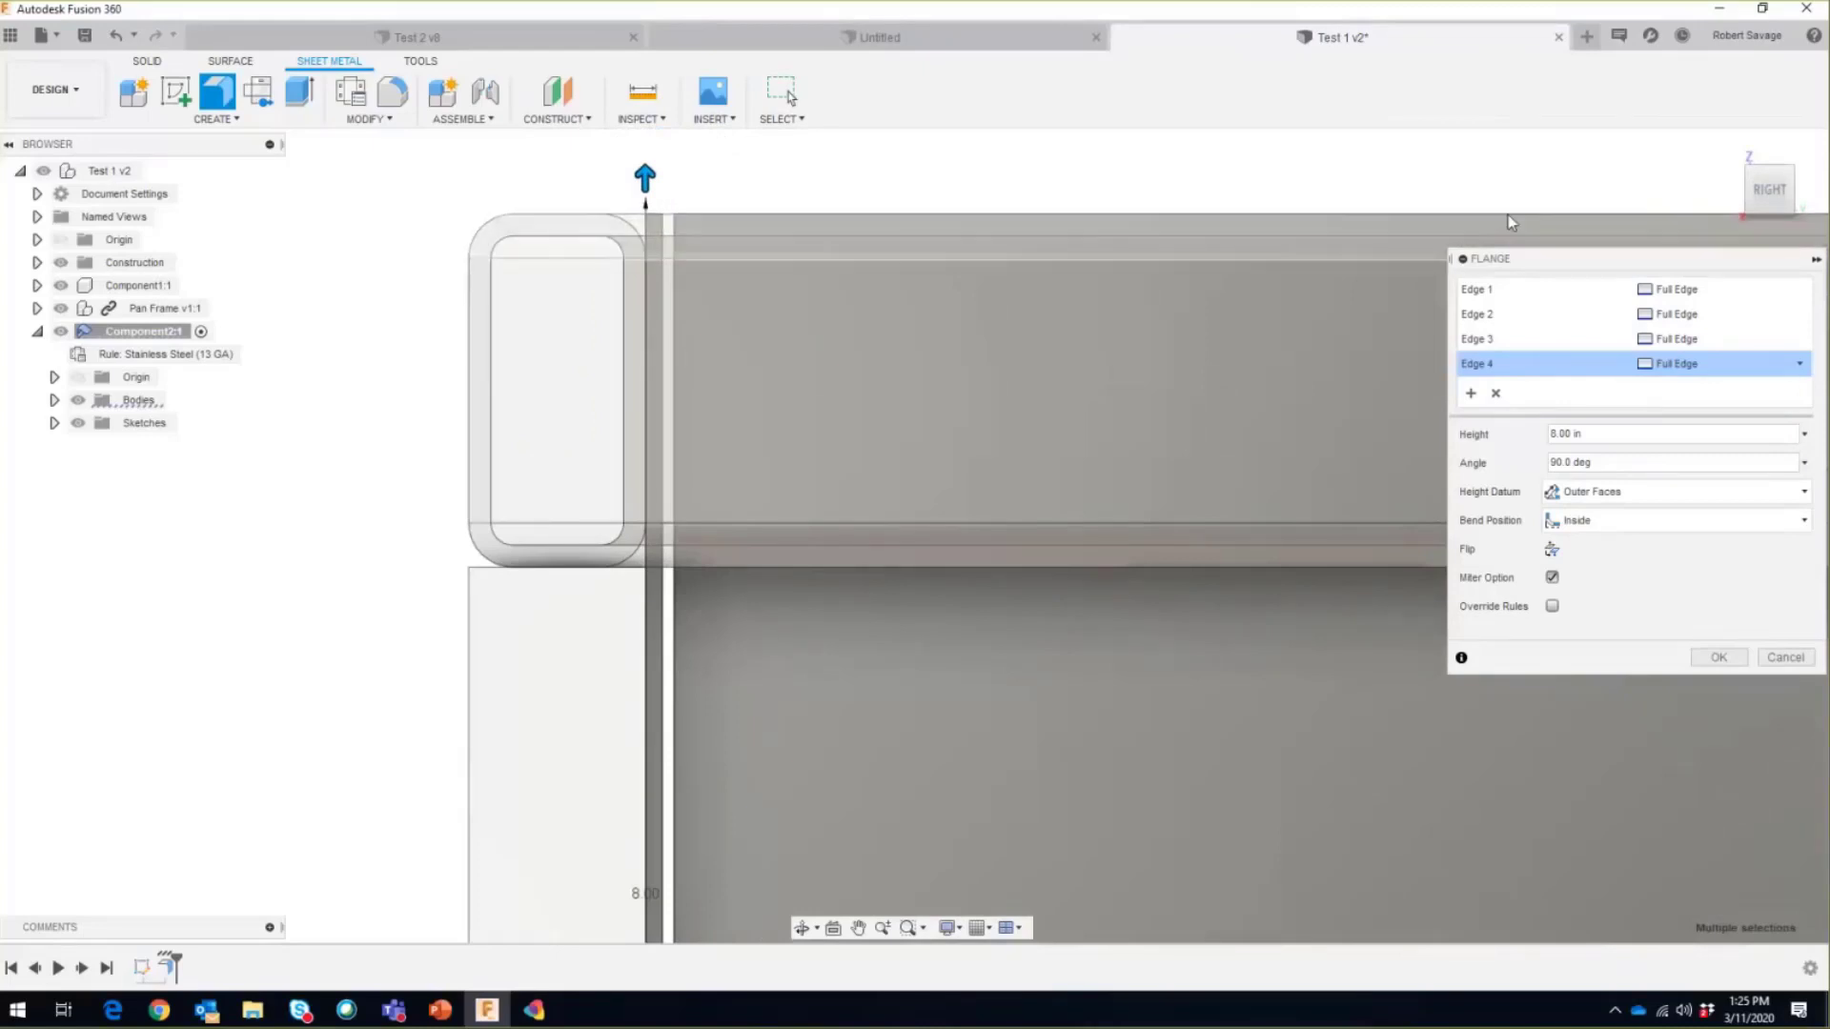
click(1726, 148)
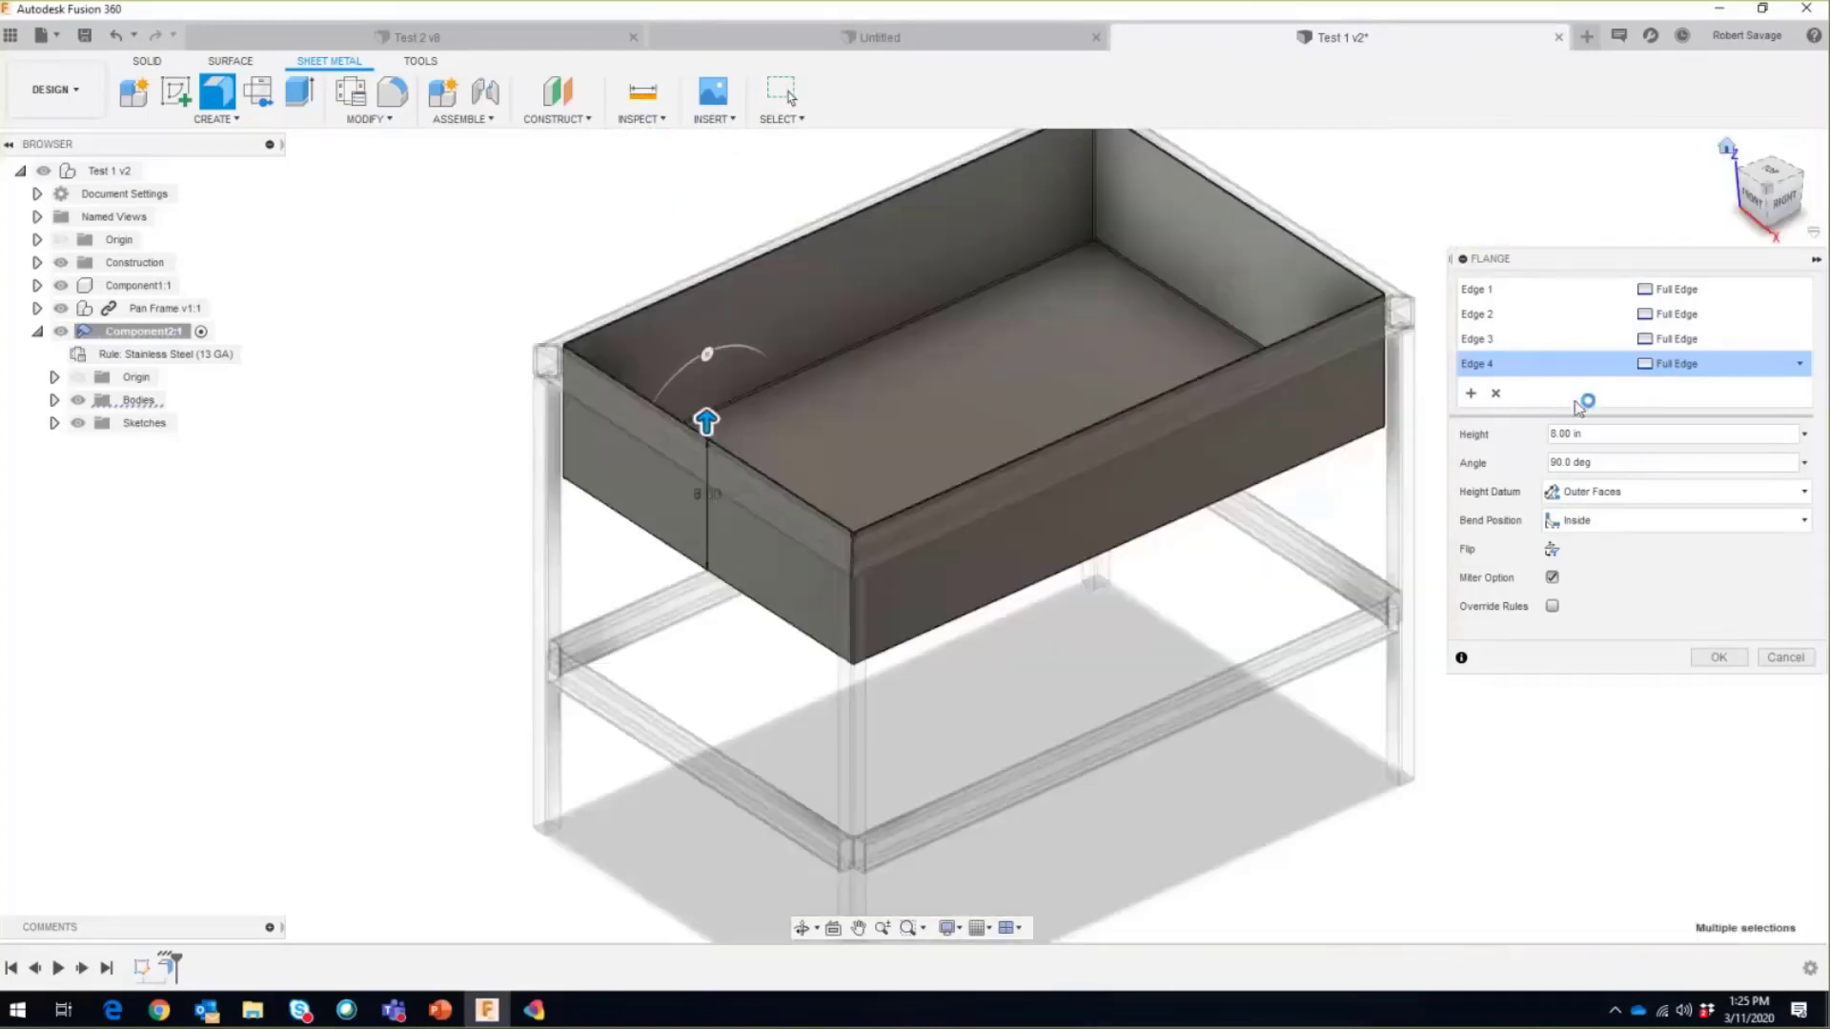
click(1719, 658)
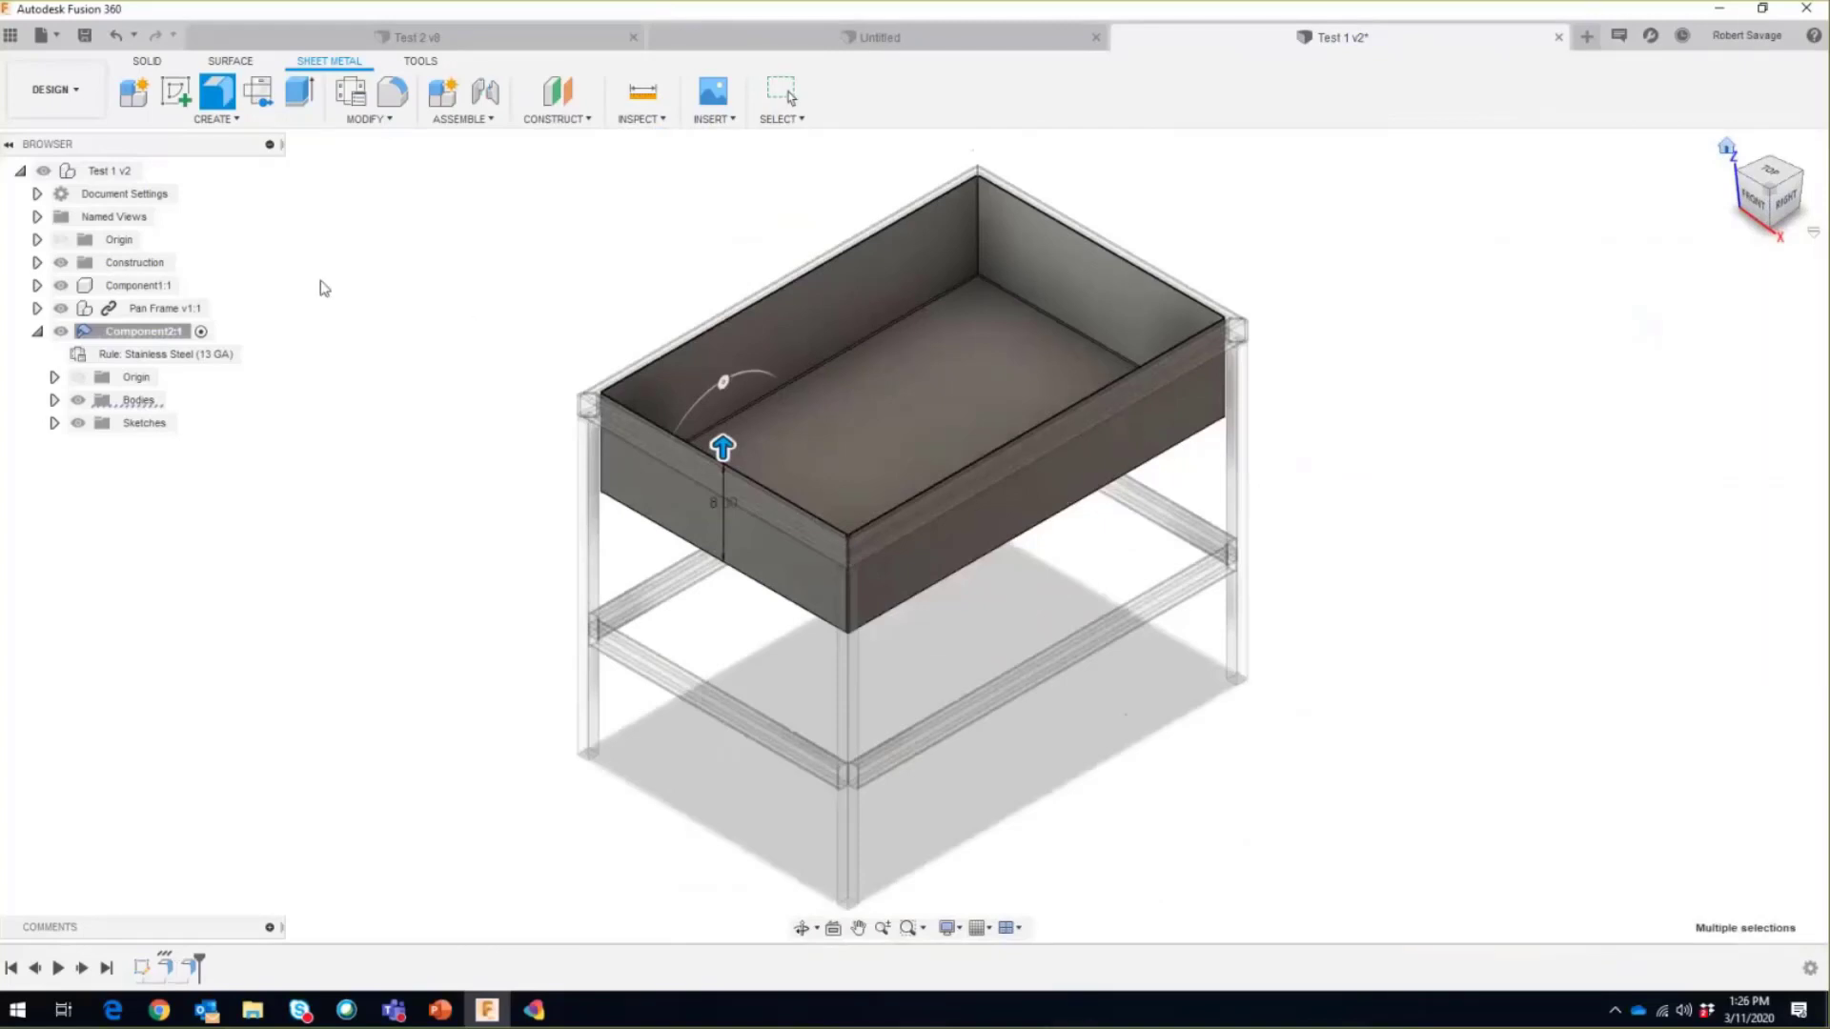
key(Escape)
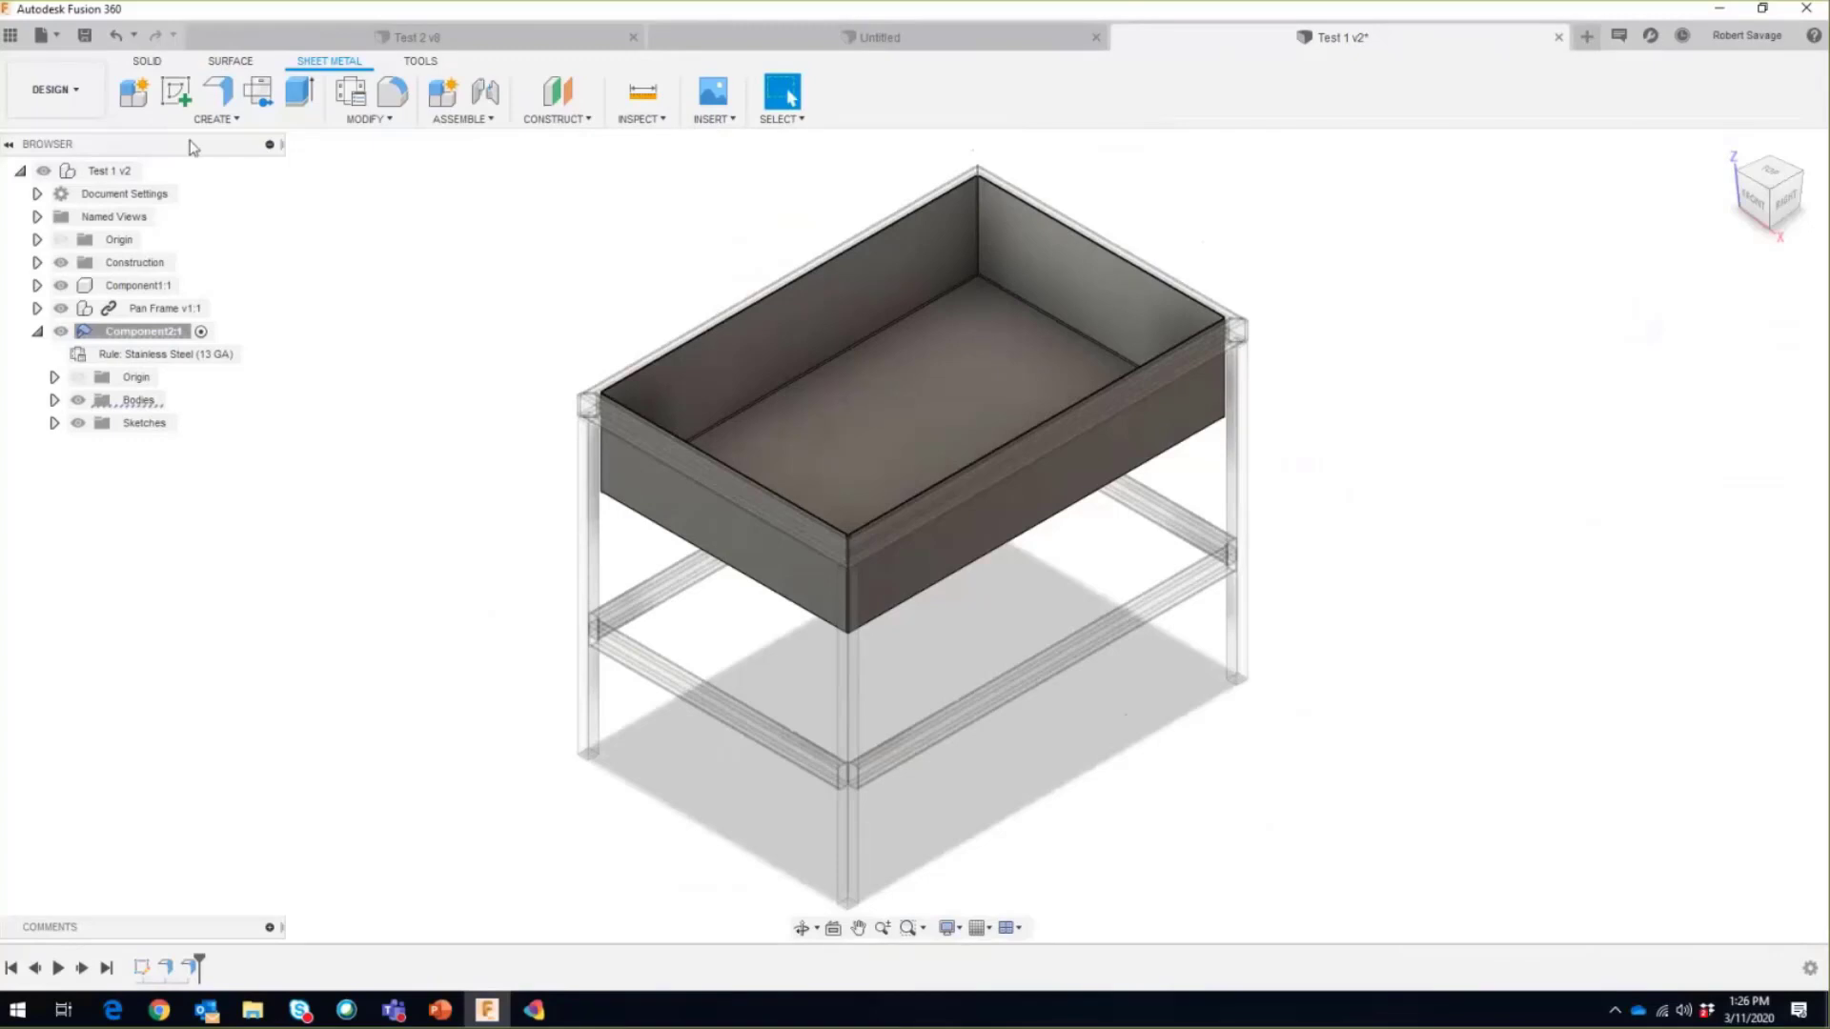
Step: Start a new flange on the top edges of all four pan walls
click(217, 92)
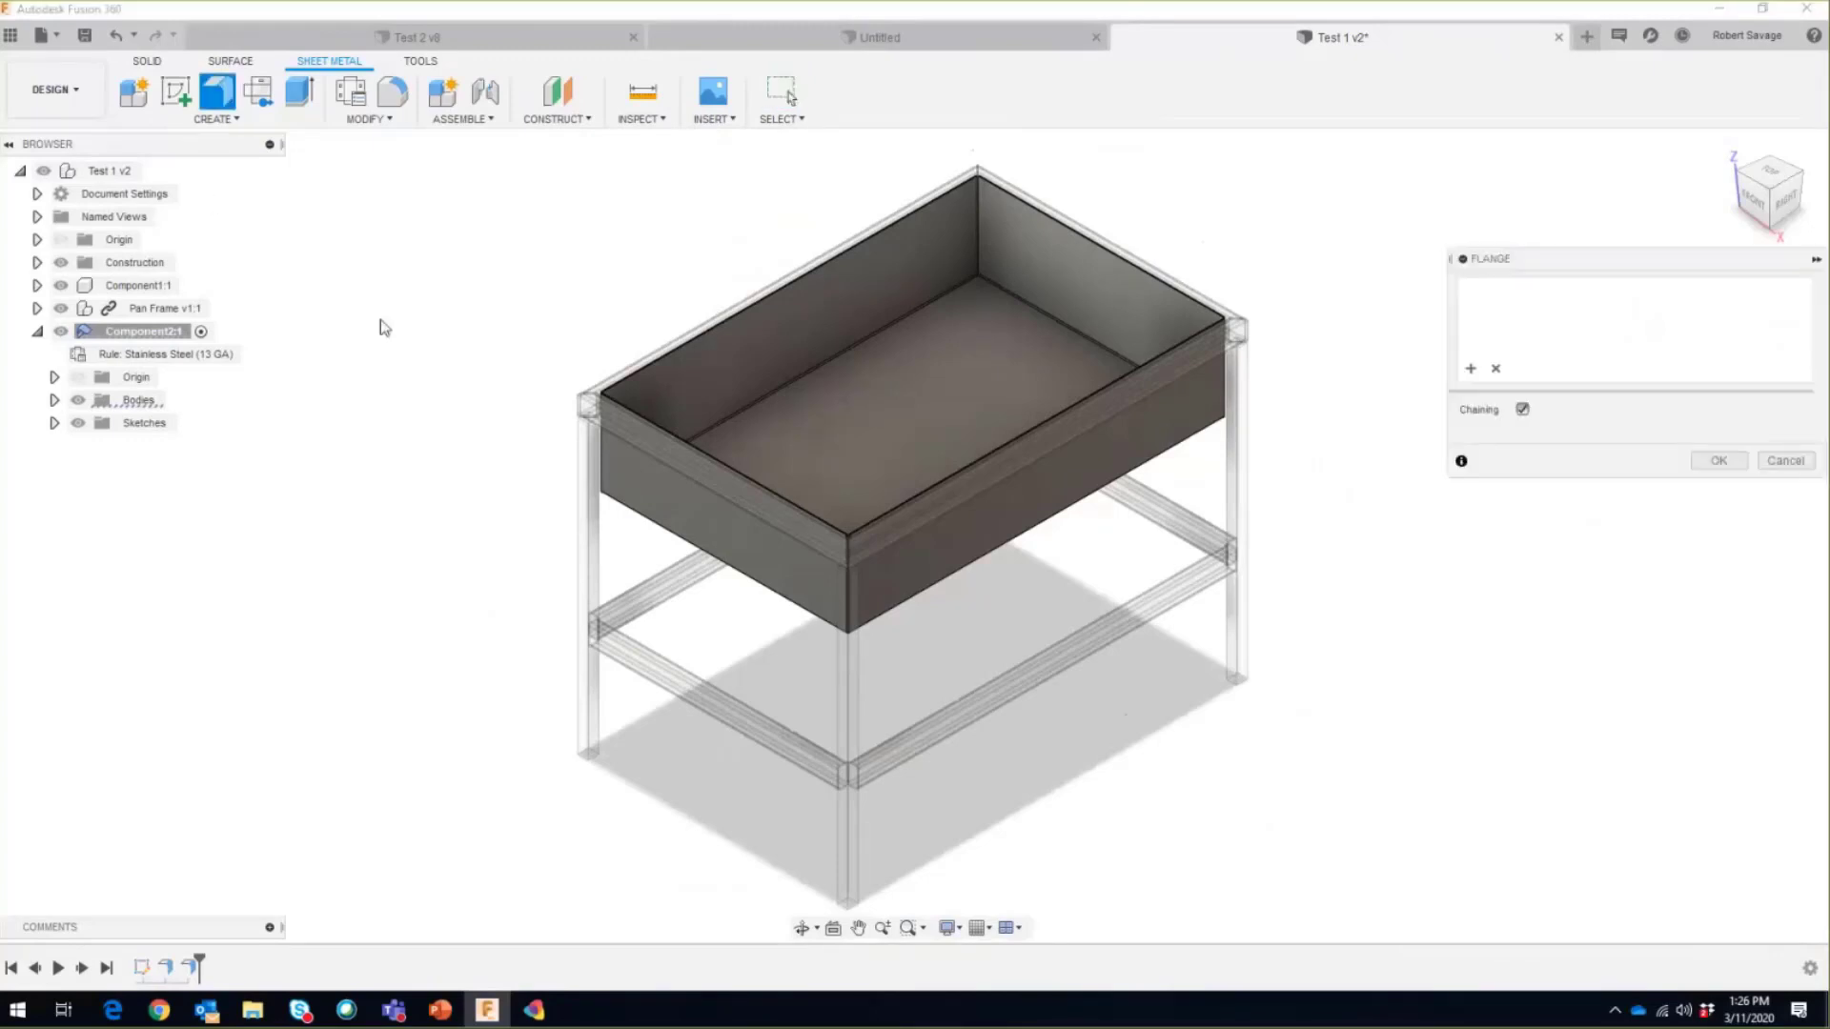
scroll(609, 376, up, 2)
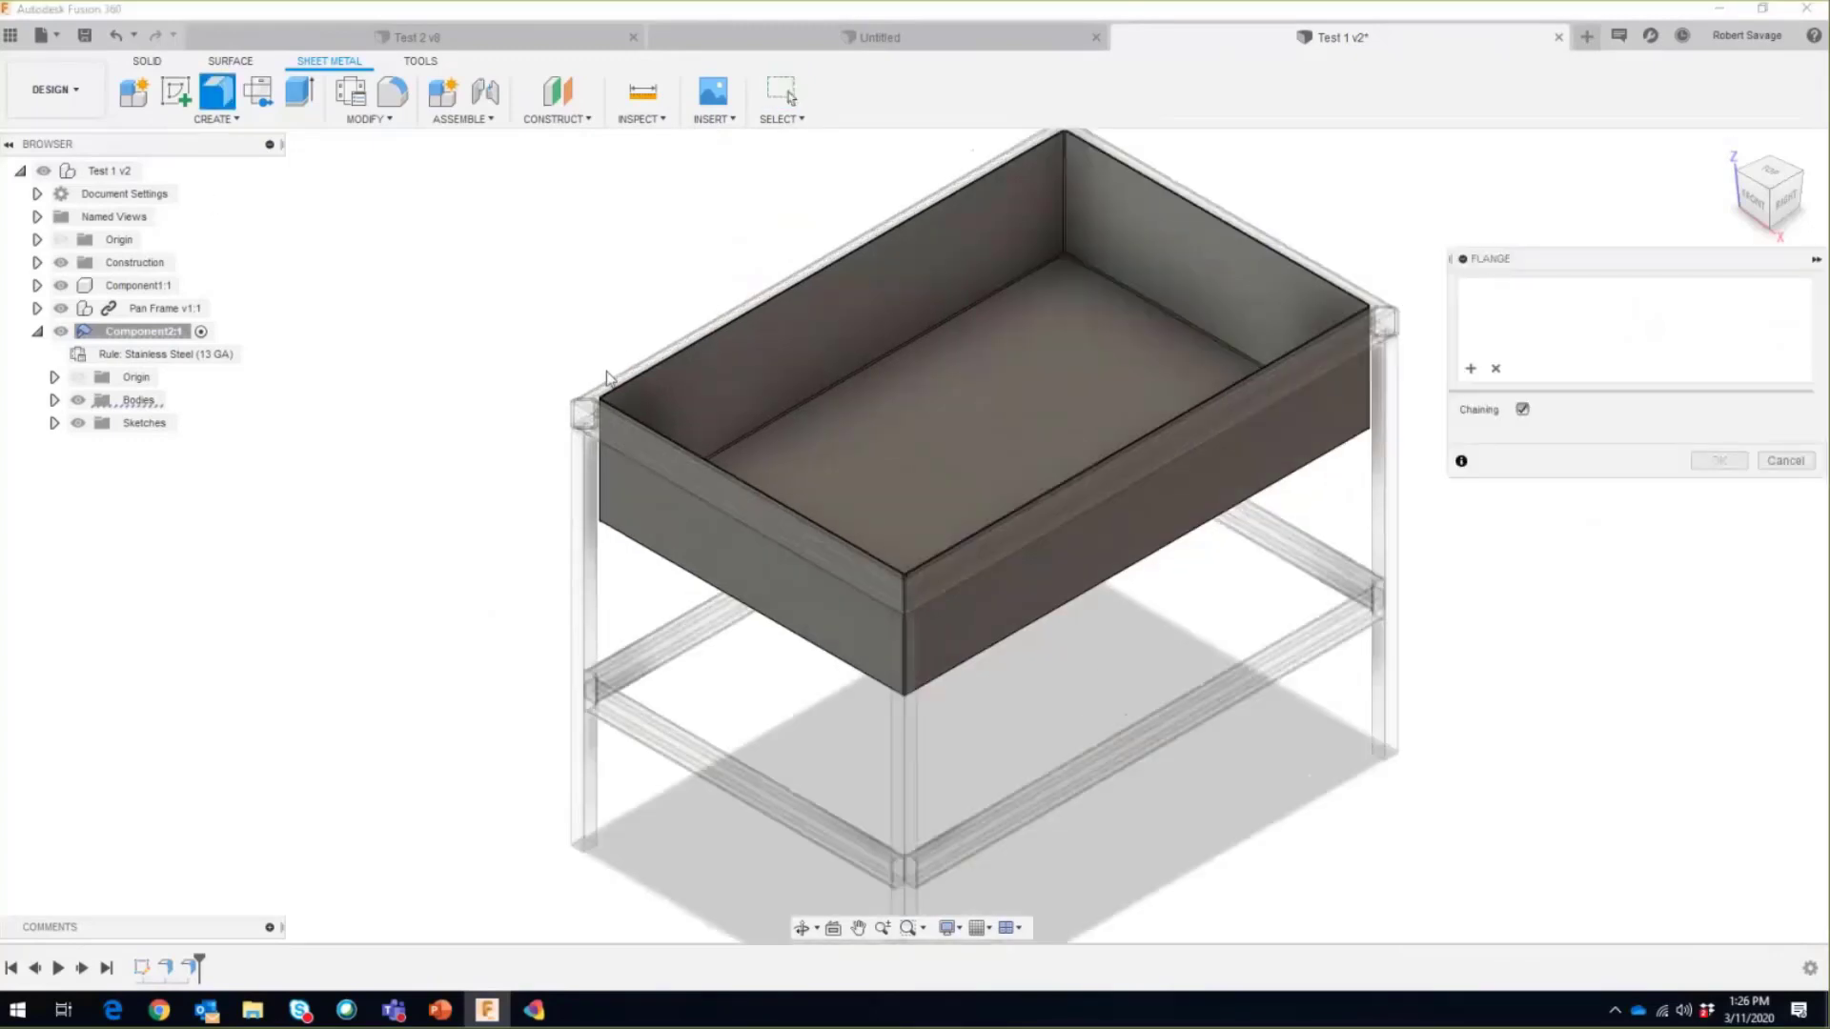
scroll(601, 386, up, 2)
scroll(595, 399, up, 2)
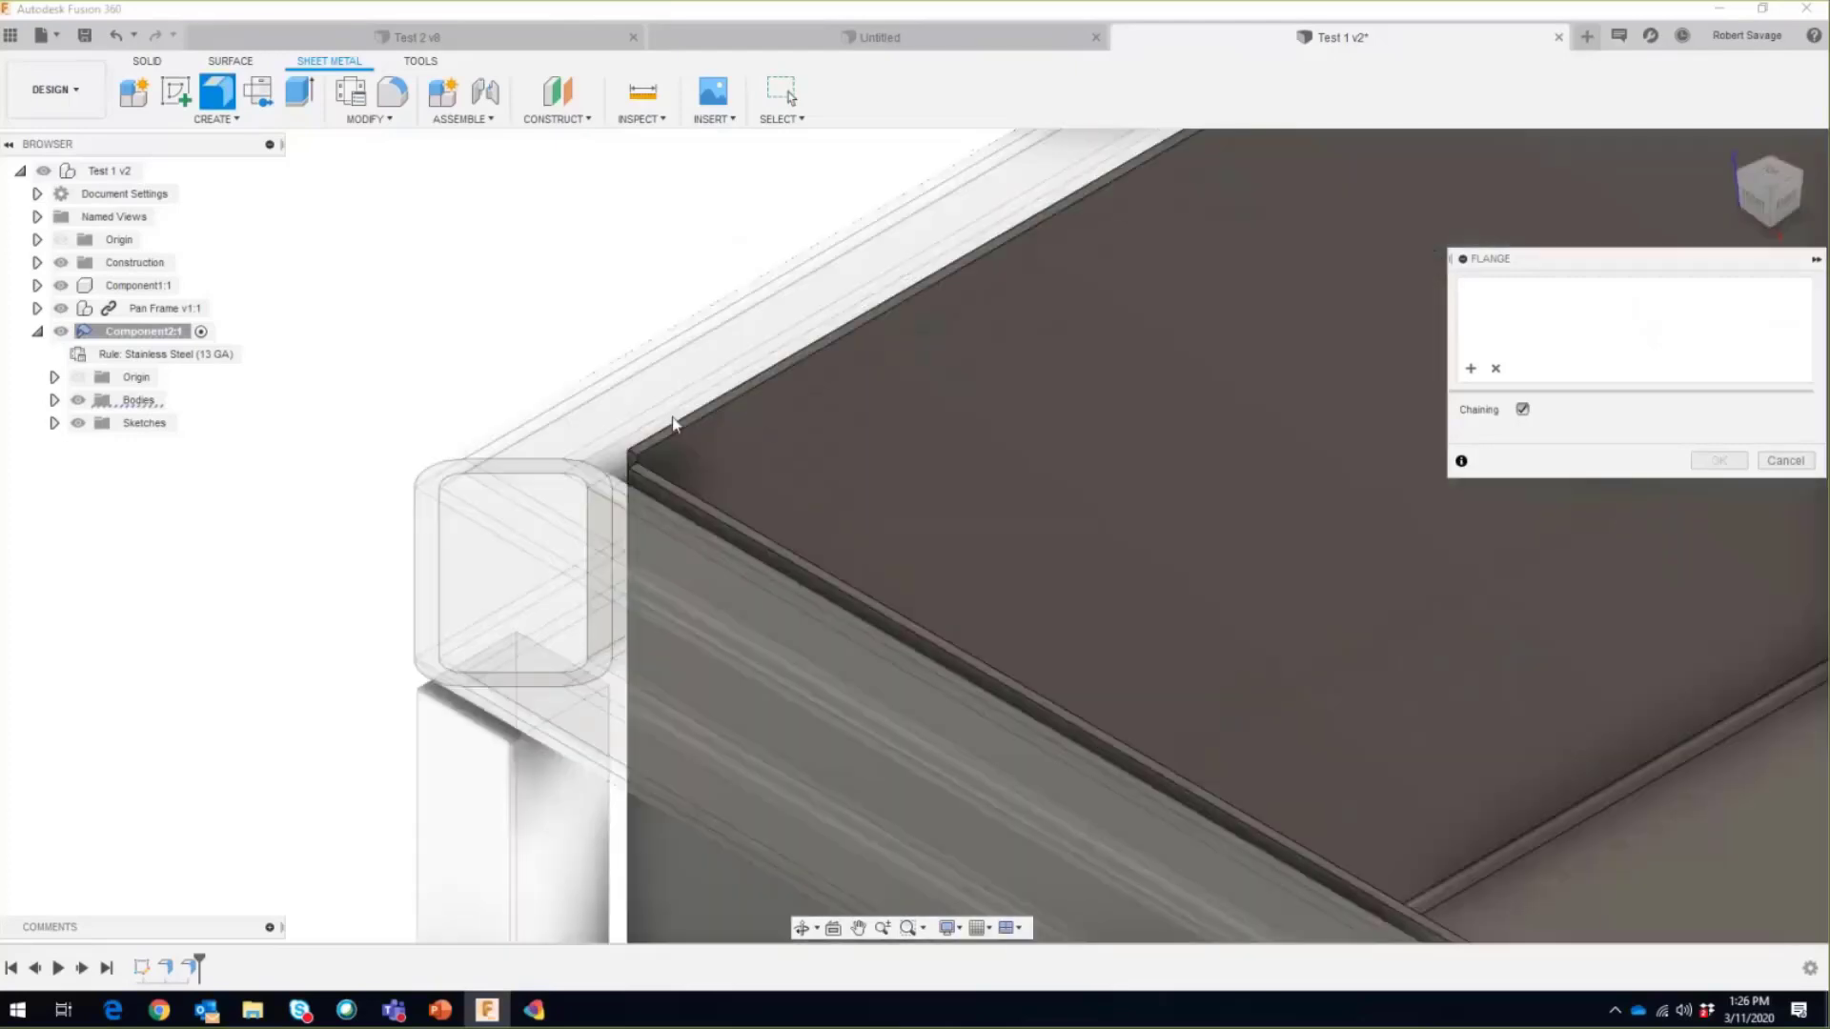
click(672, 421)
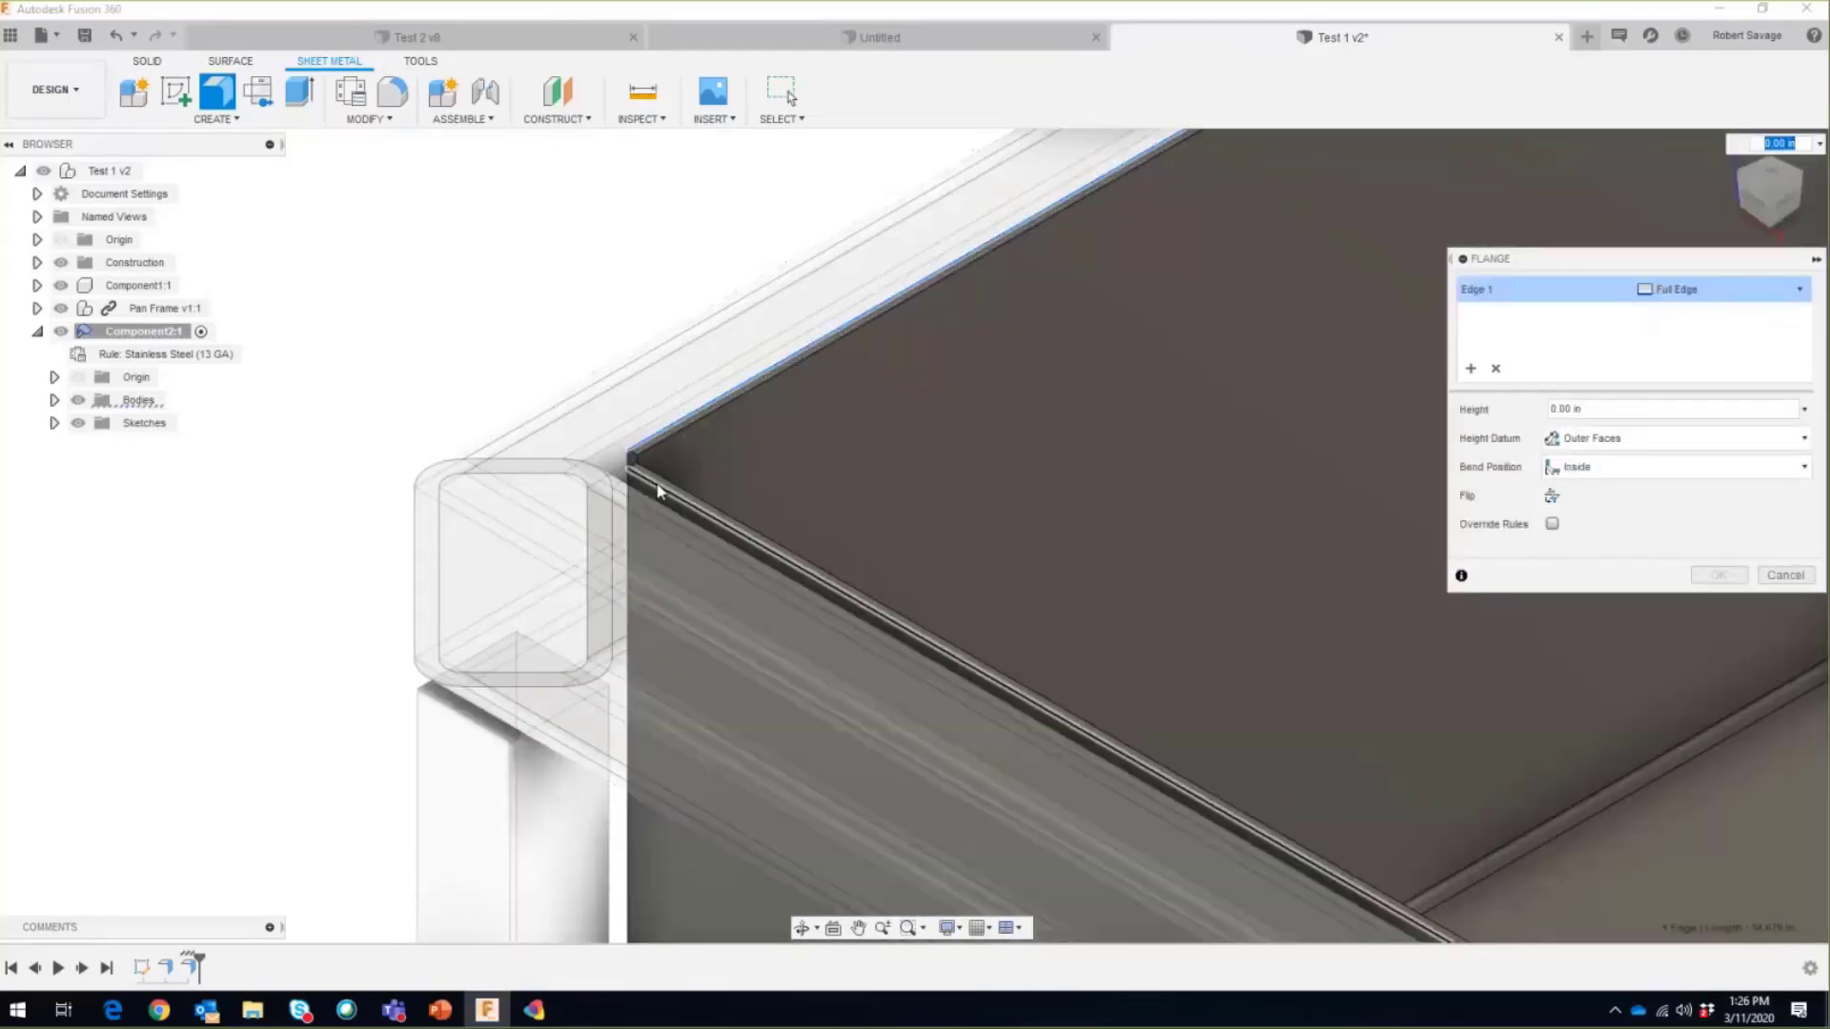
scroll(803, 443, down, 4)
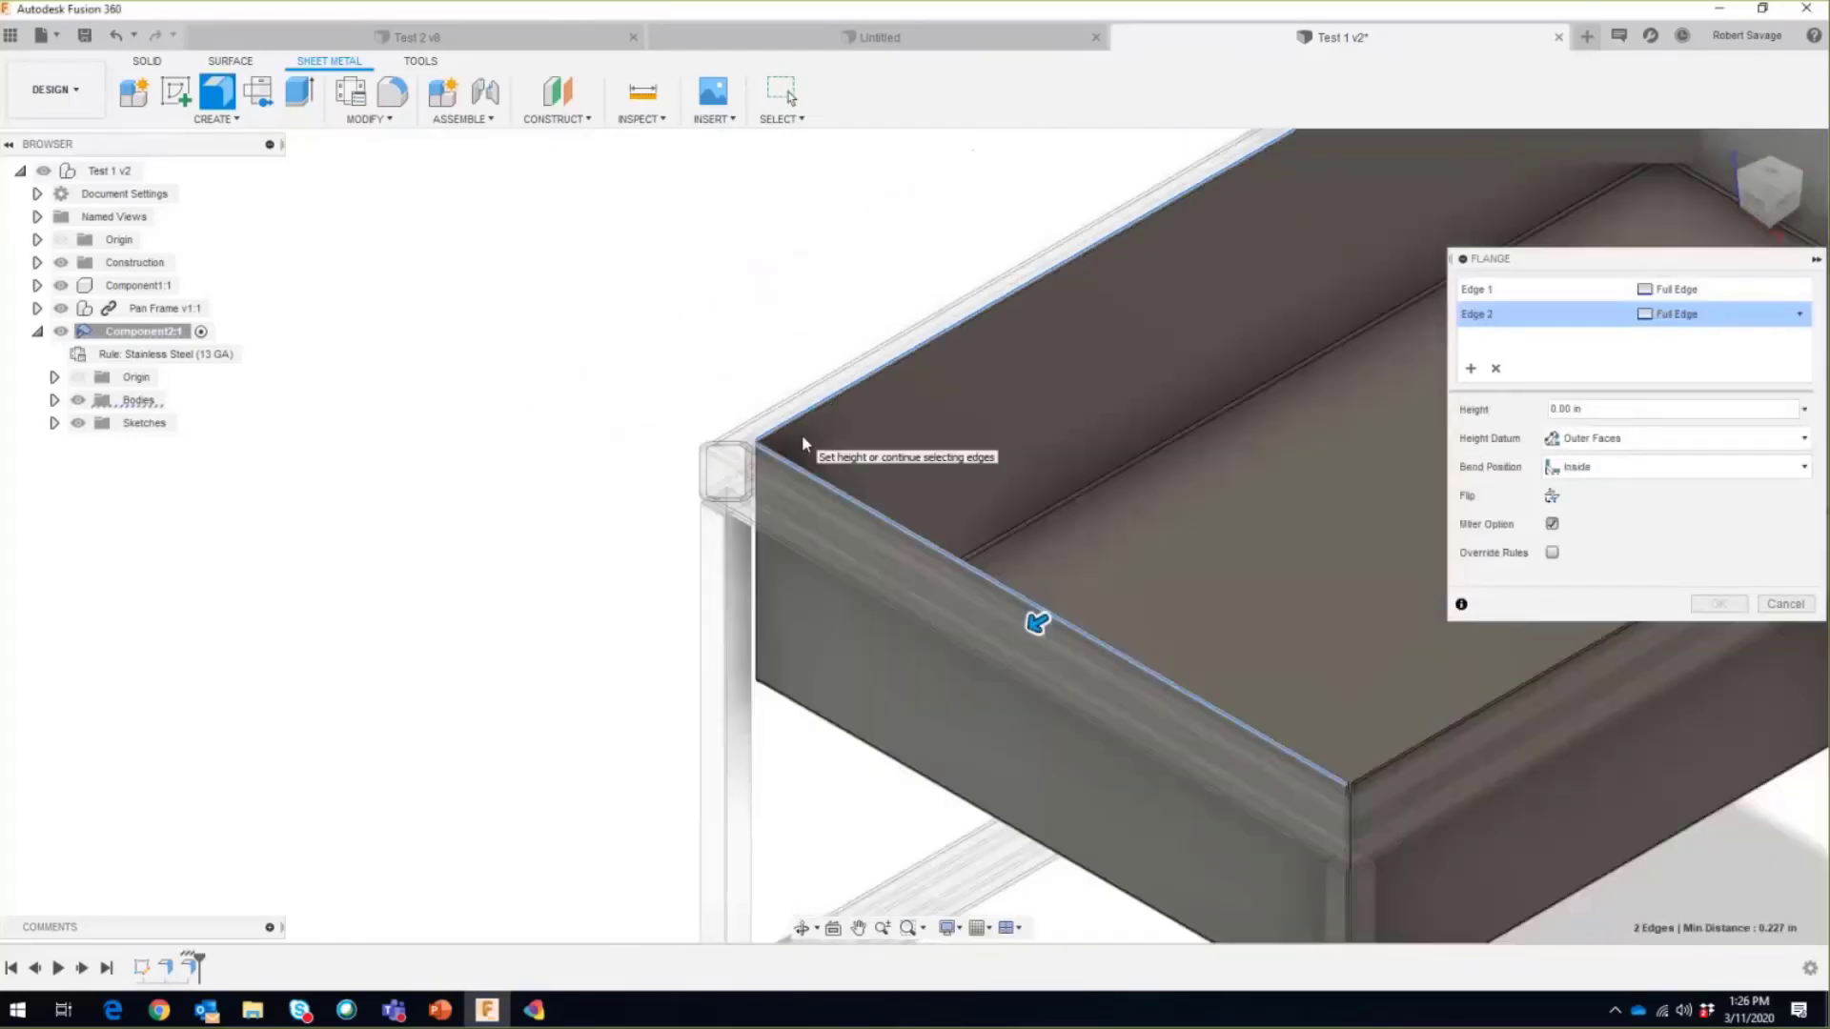
scroll(1241, 704, up, 3)
click(1223, 690)
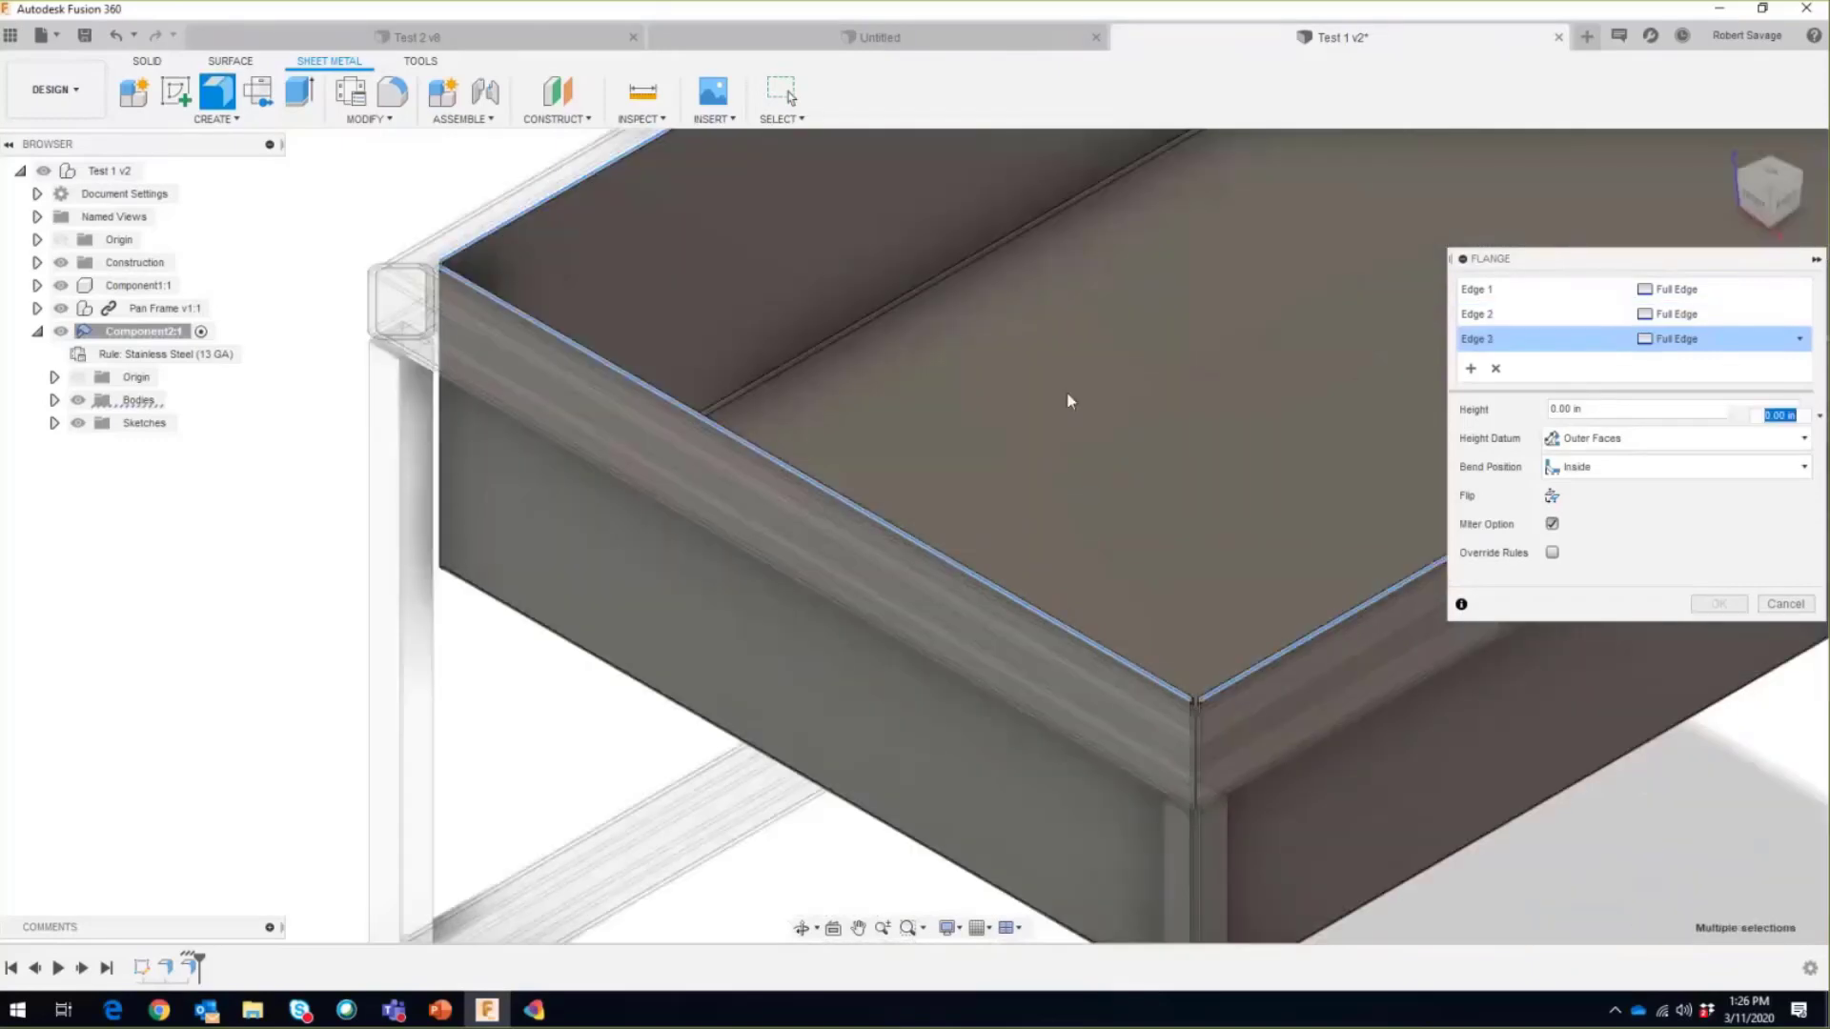
scroll(1070, 393, down, 3)
middle_drag(1096, 370, 340, 656)
scroll(824, 357, up, 6)
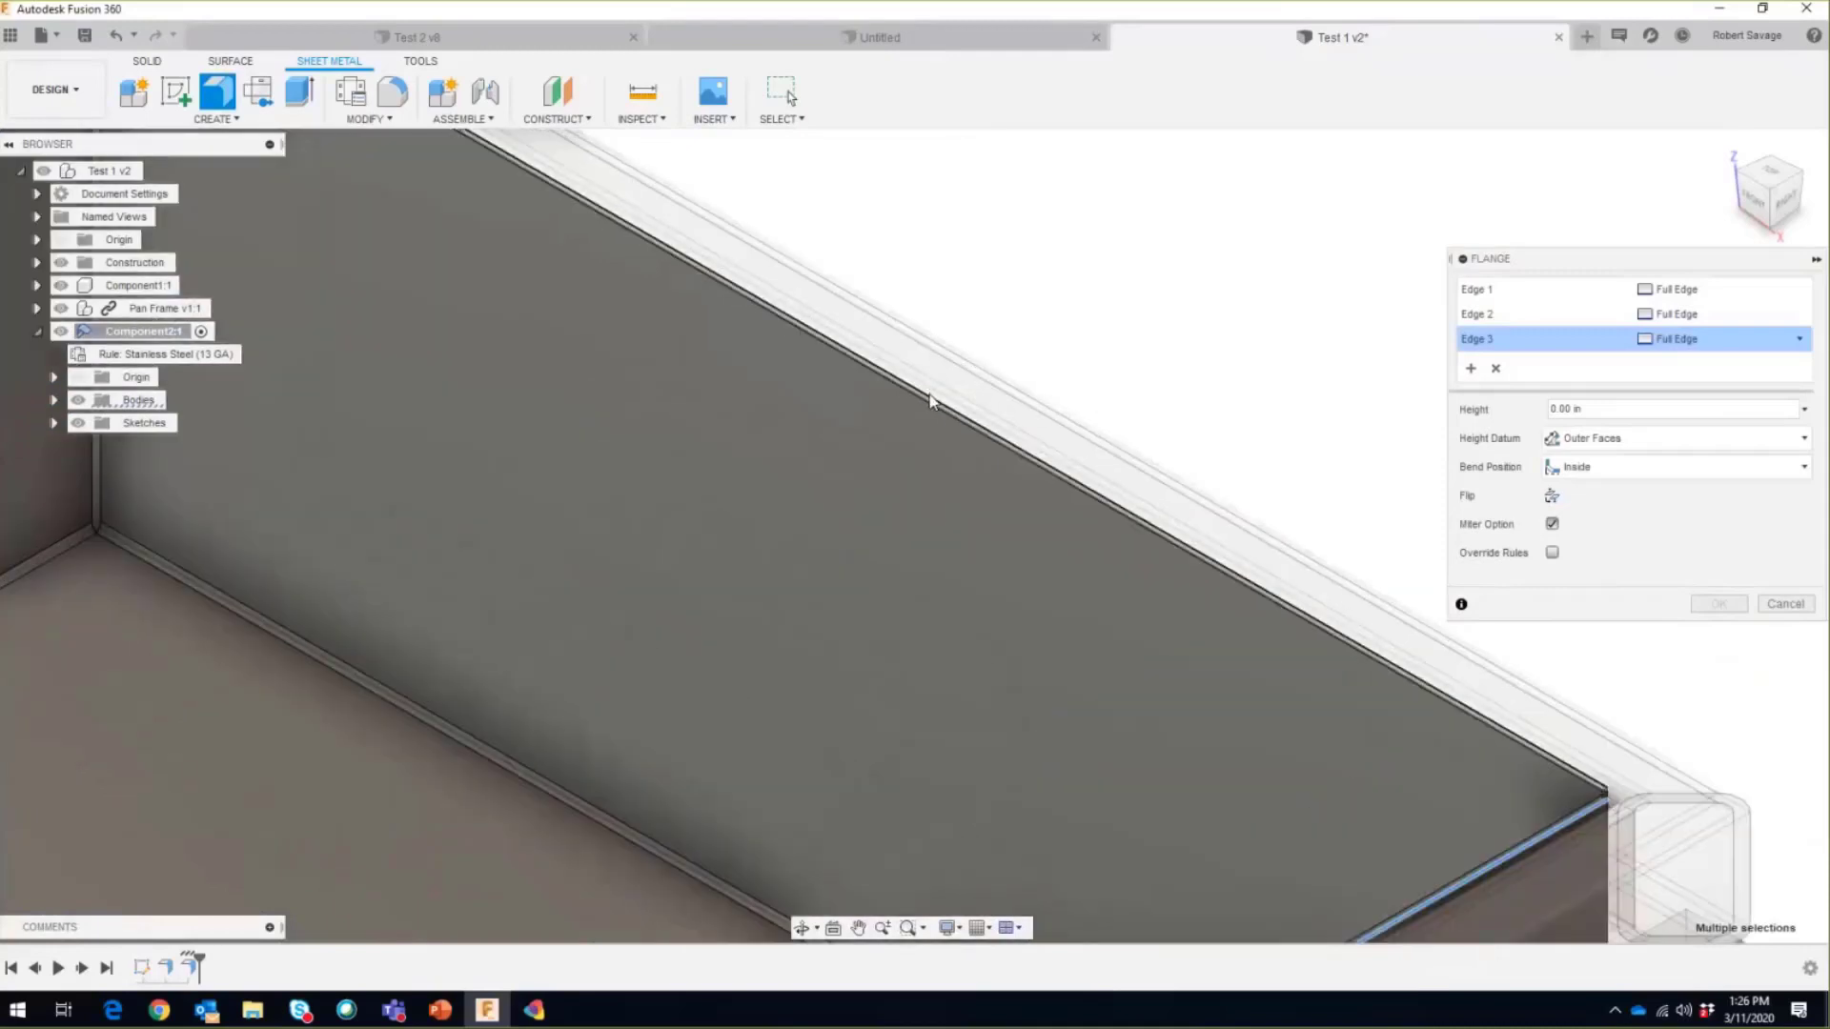
click(930, 401)
scroll(815, 397, down, 2)
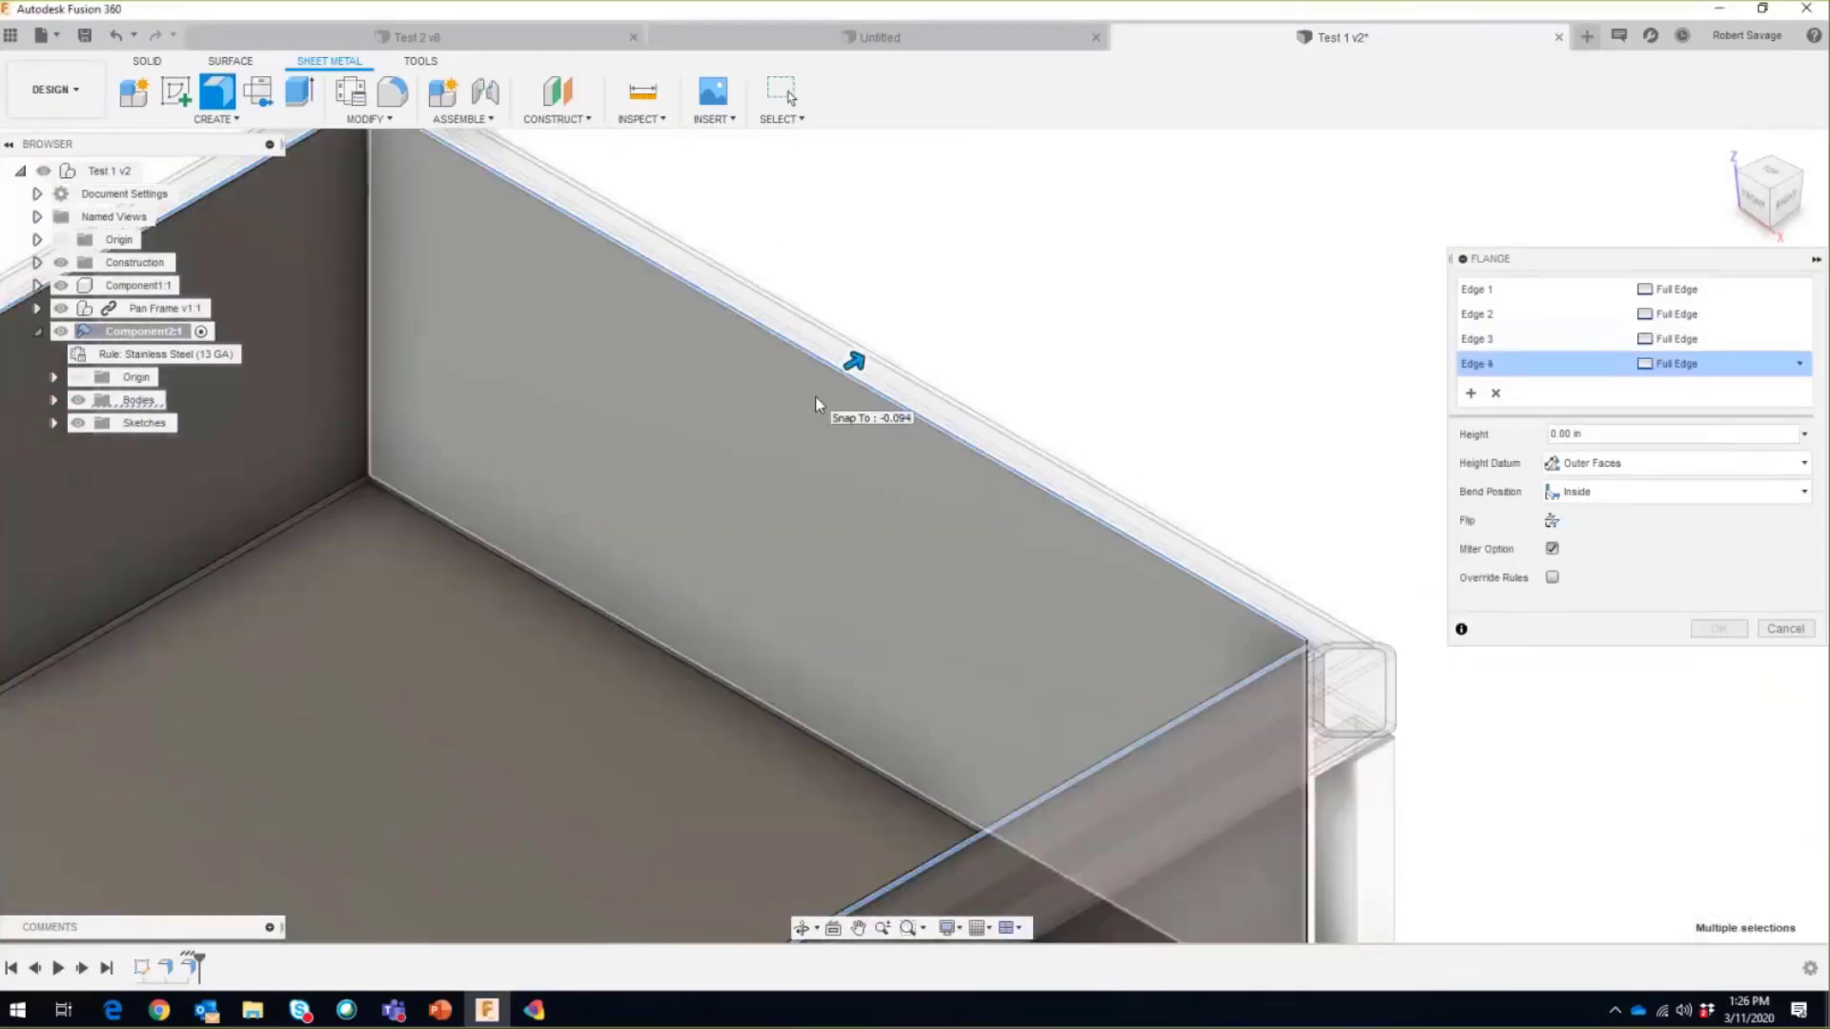
scroll(815, 397, down, 3)
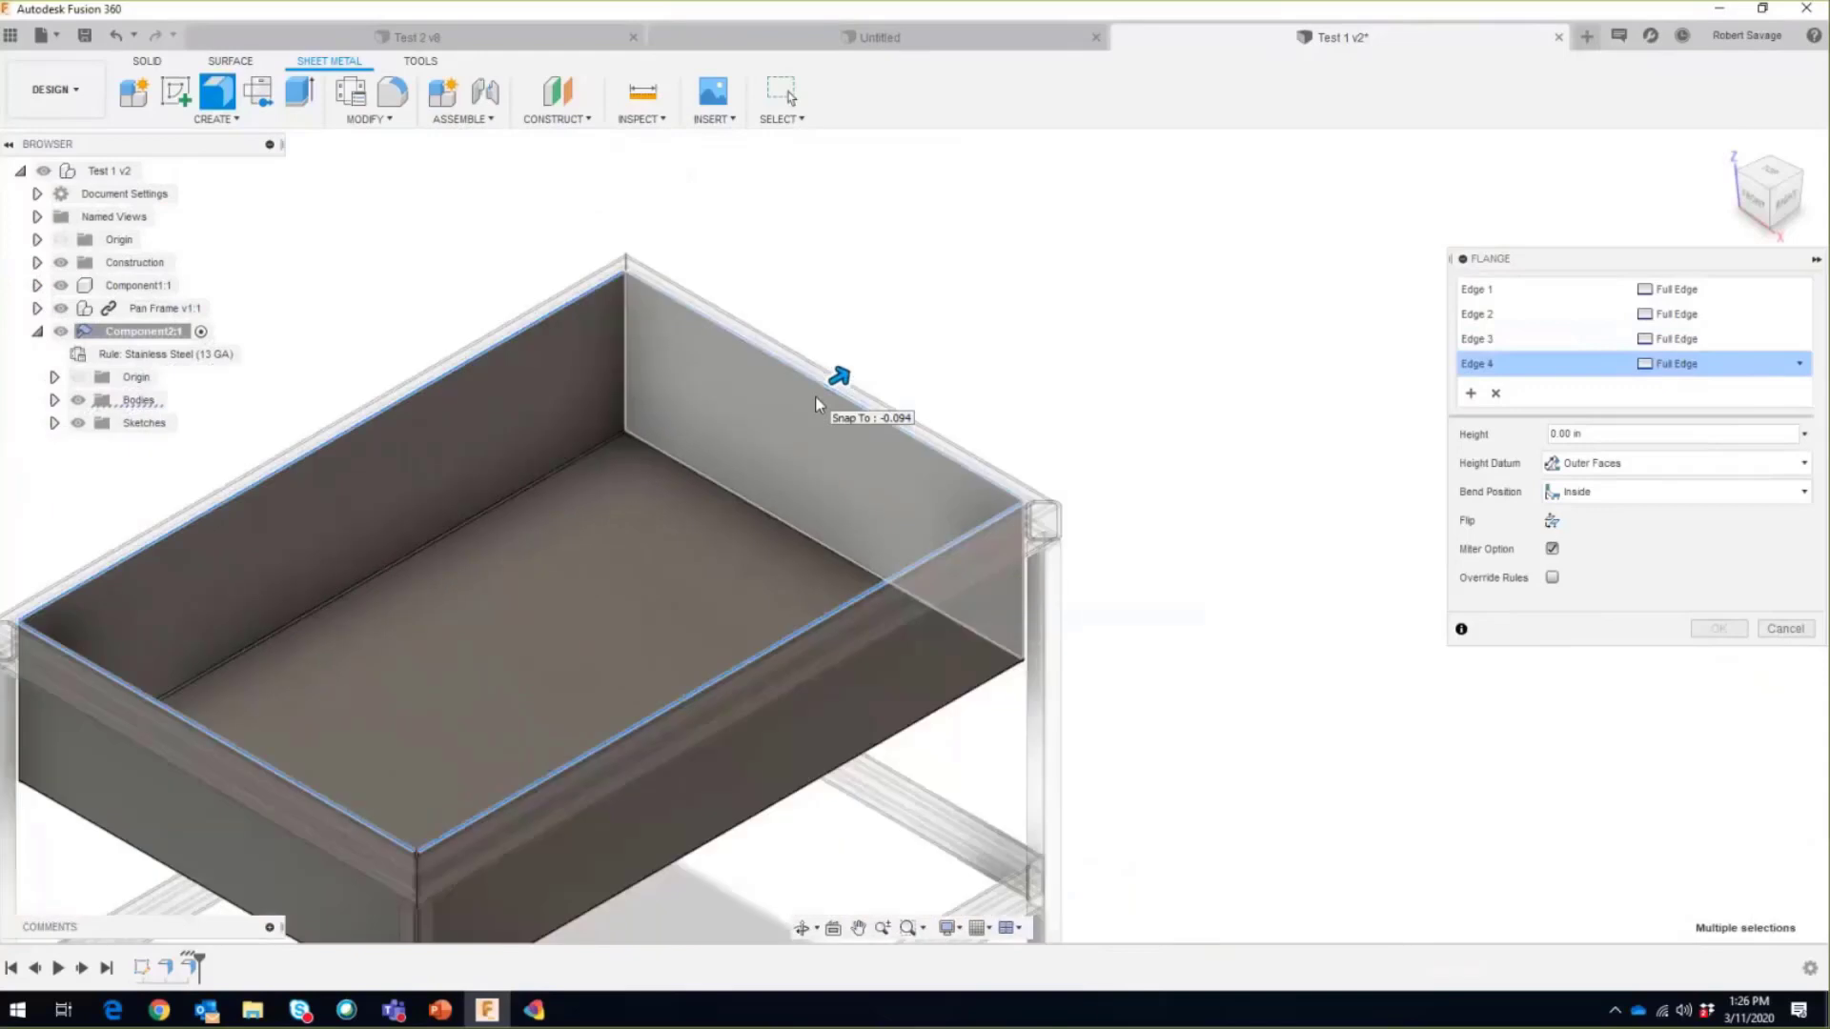
scroll(815, 396, down, 1)
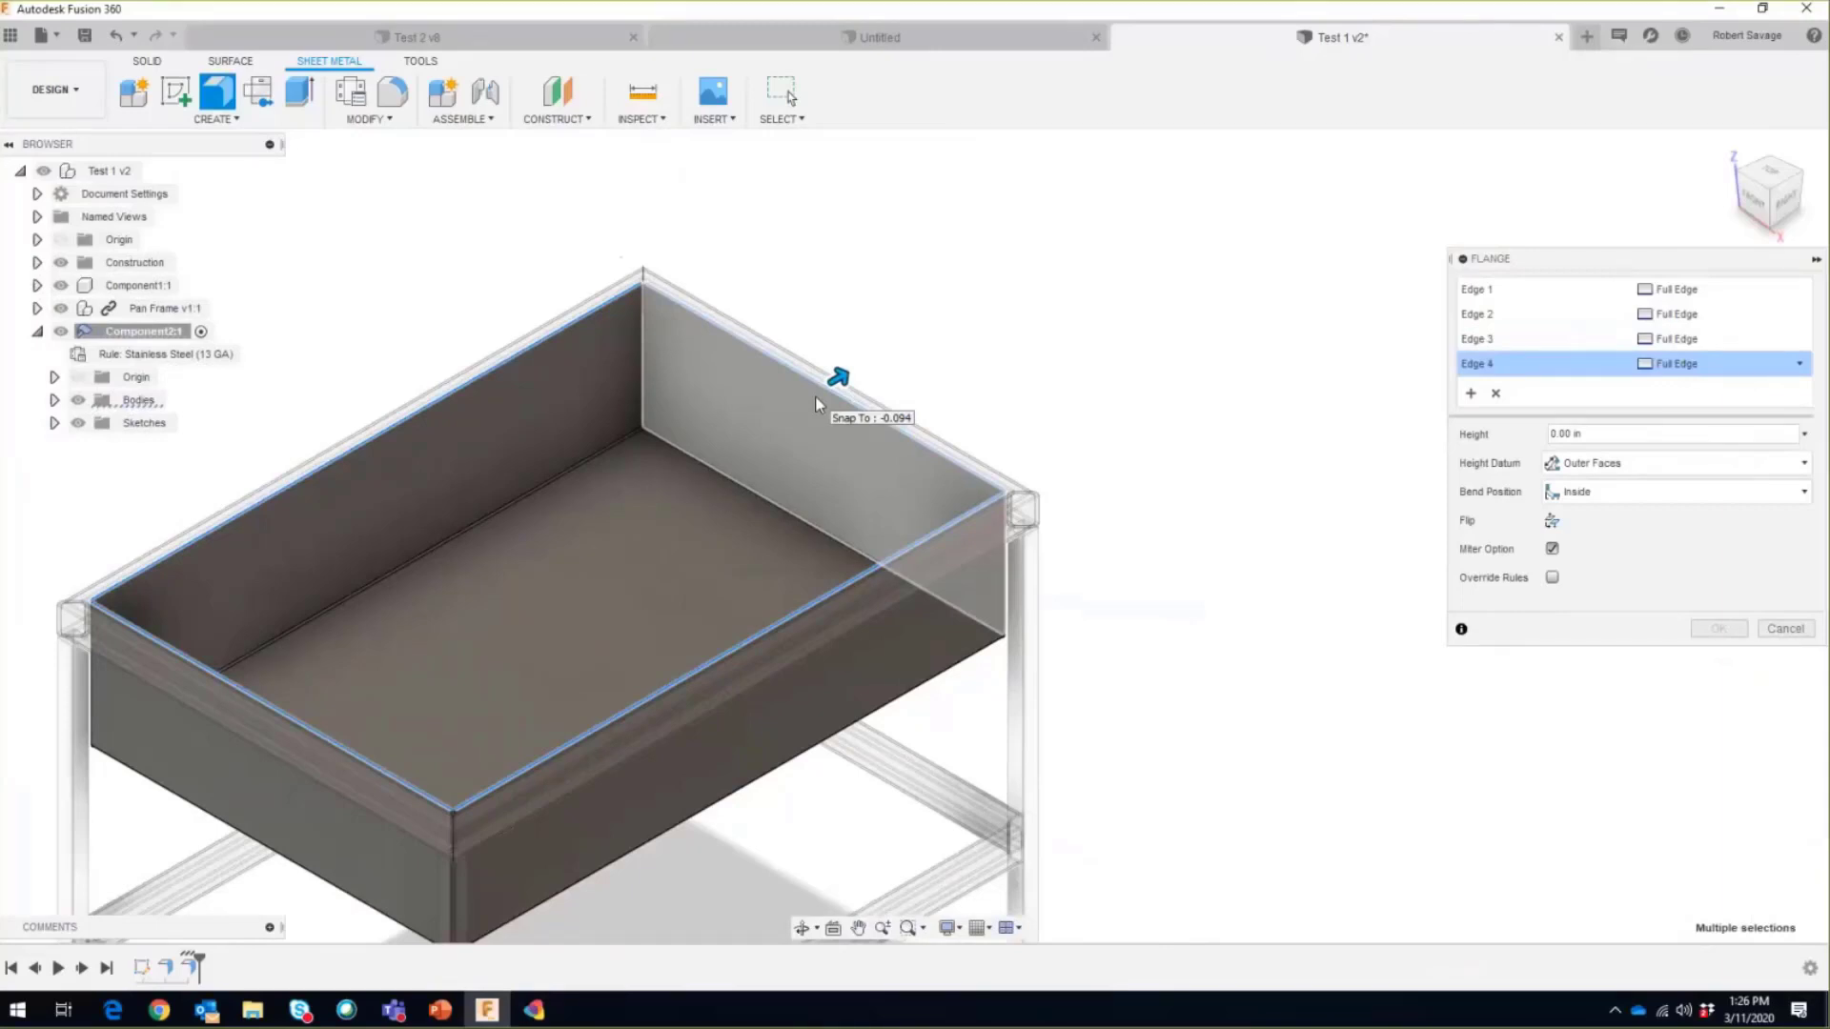
Step: Pull the rim flanges outward over the frame, turn off their miter option and set their height to 3 in
drag(838, 378, 910, 364)
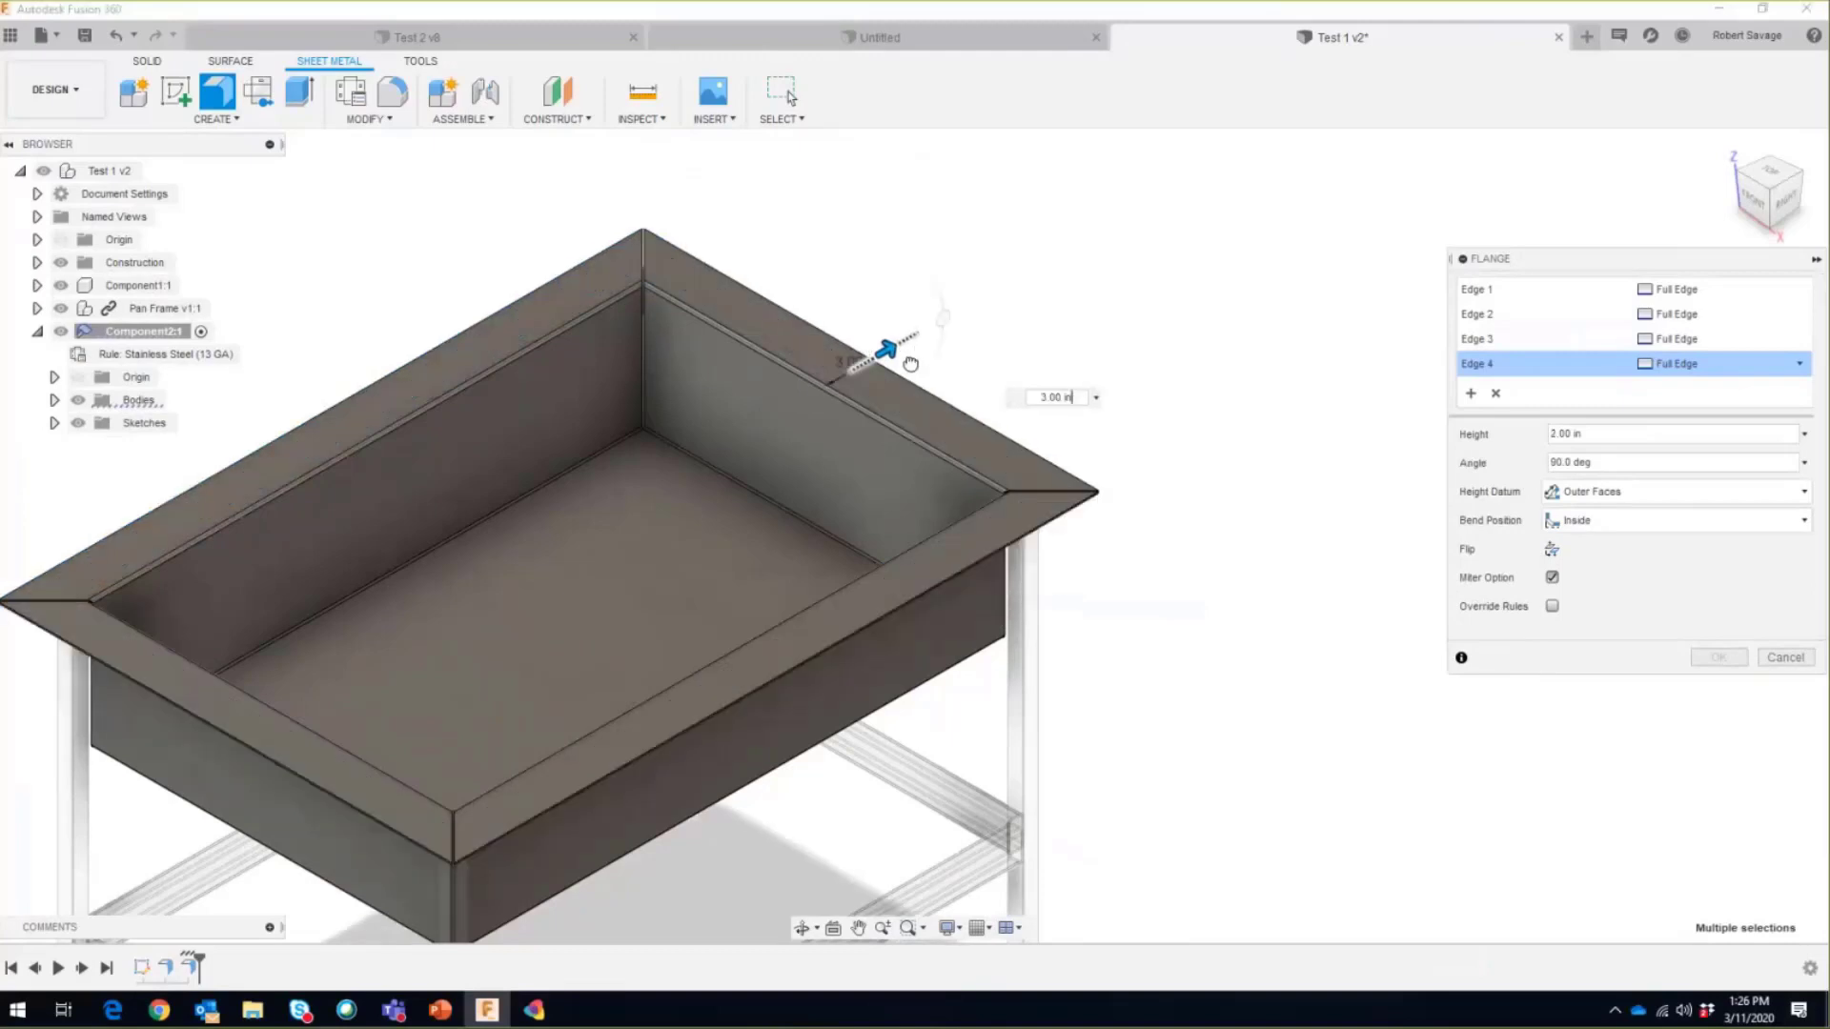
drag(911, 365, 1074, 502)
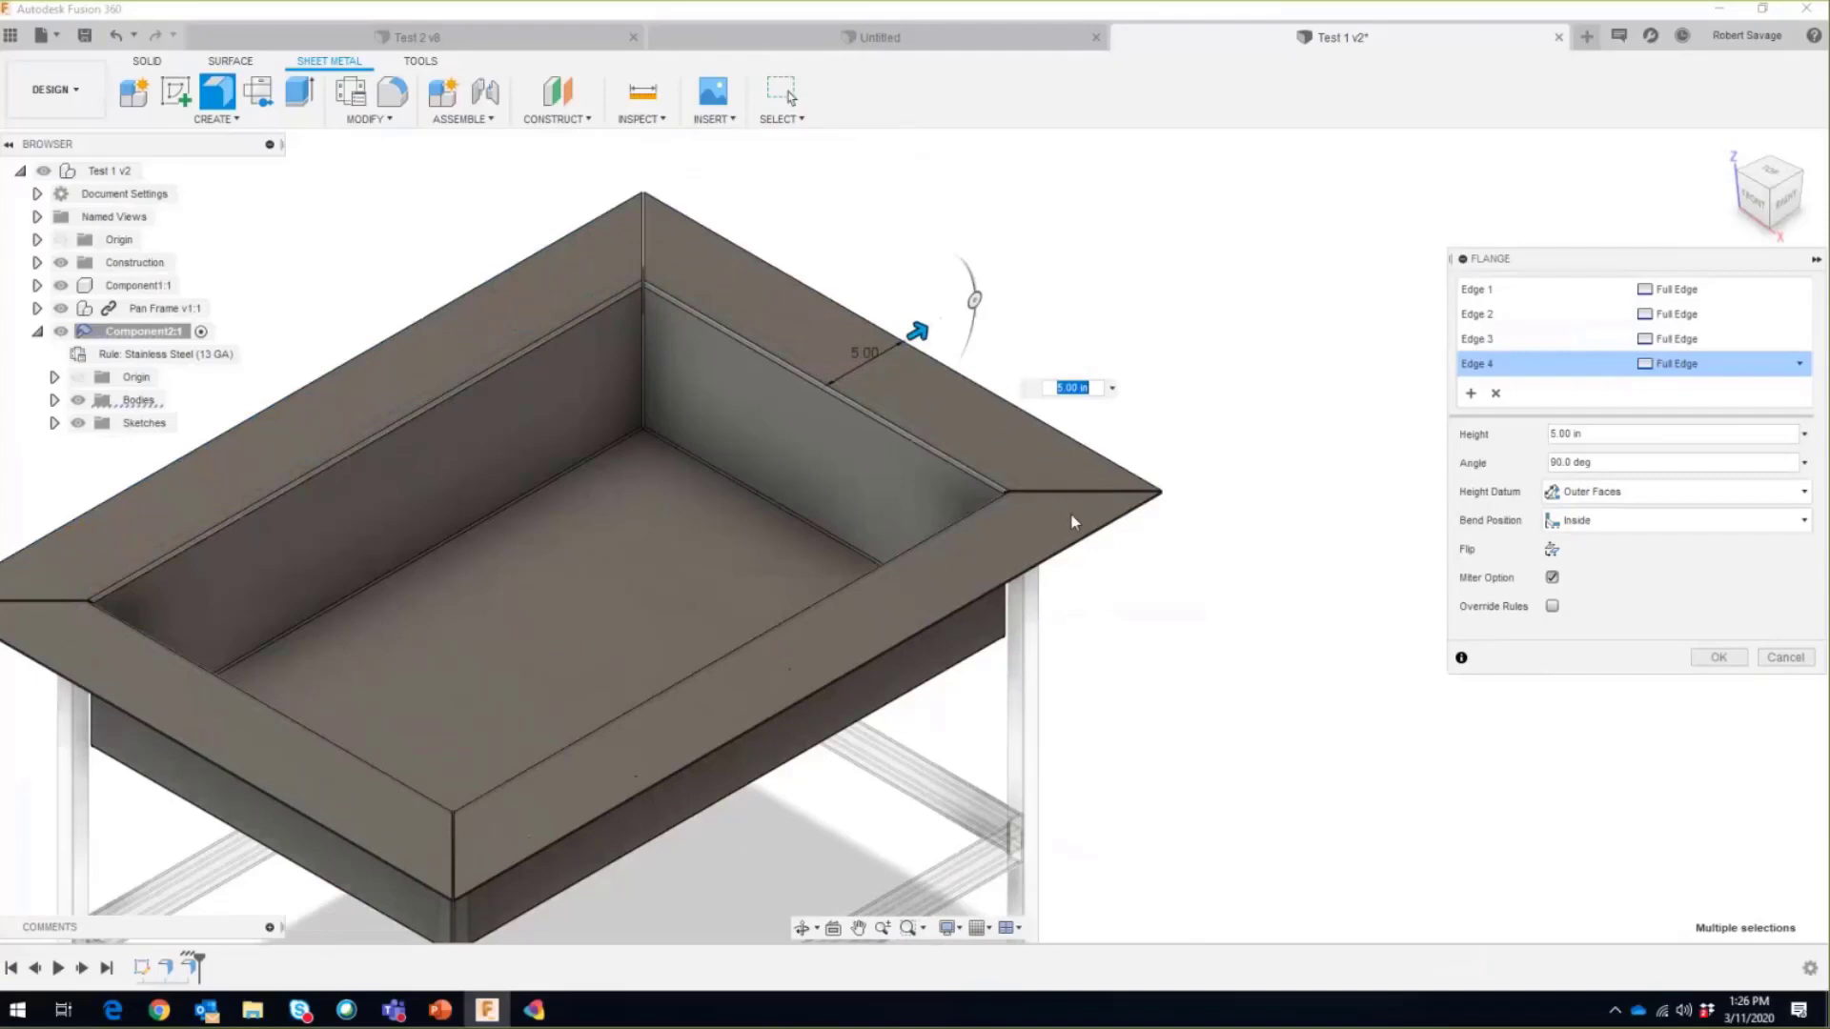
click(1553, 578)
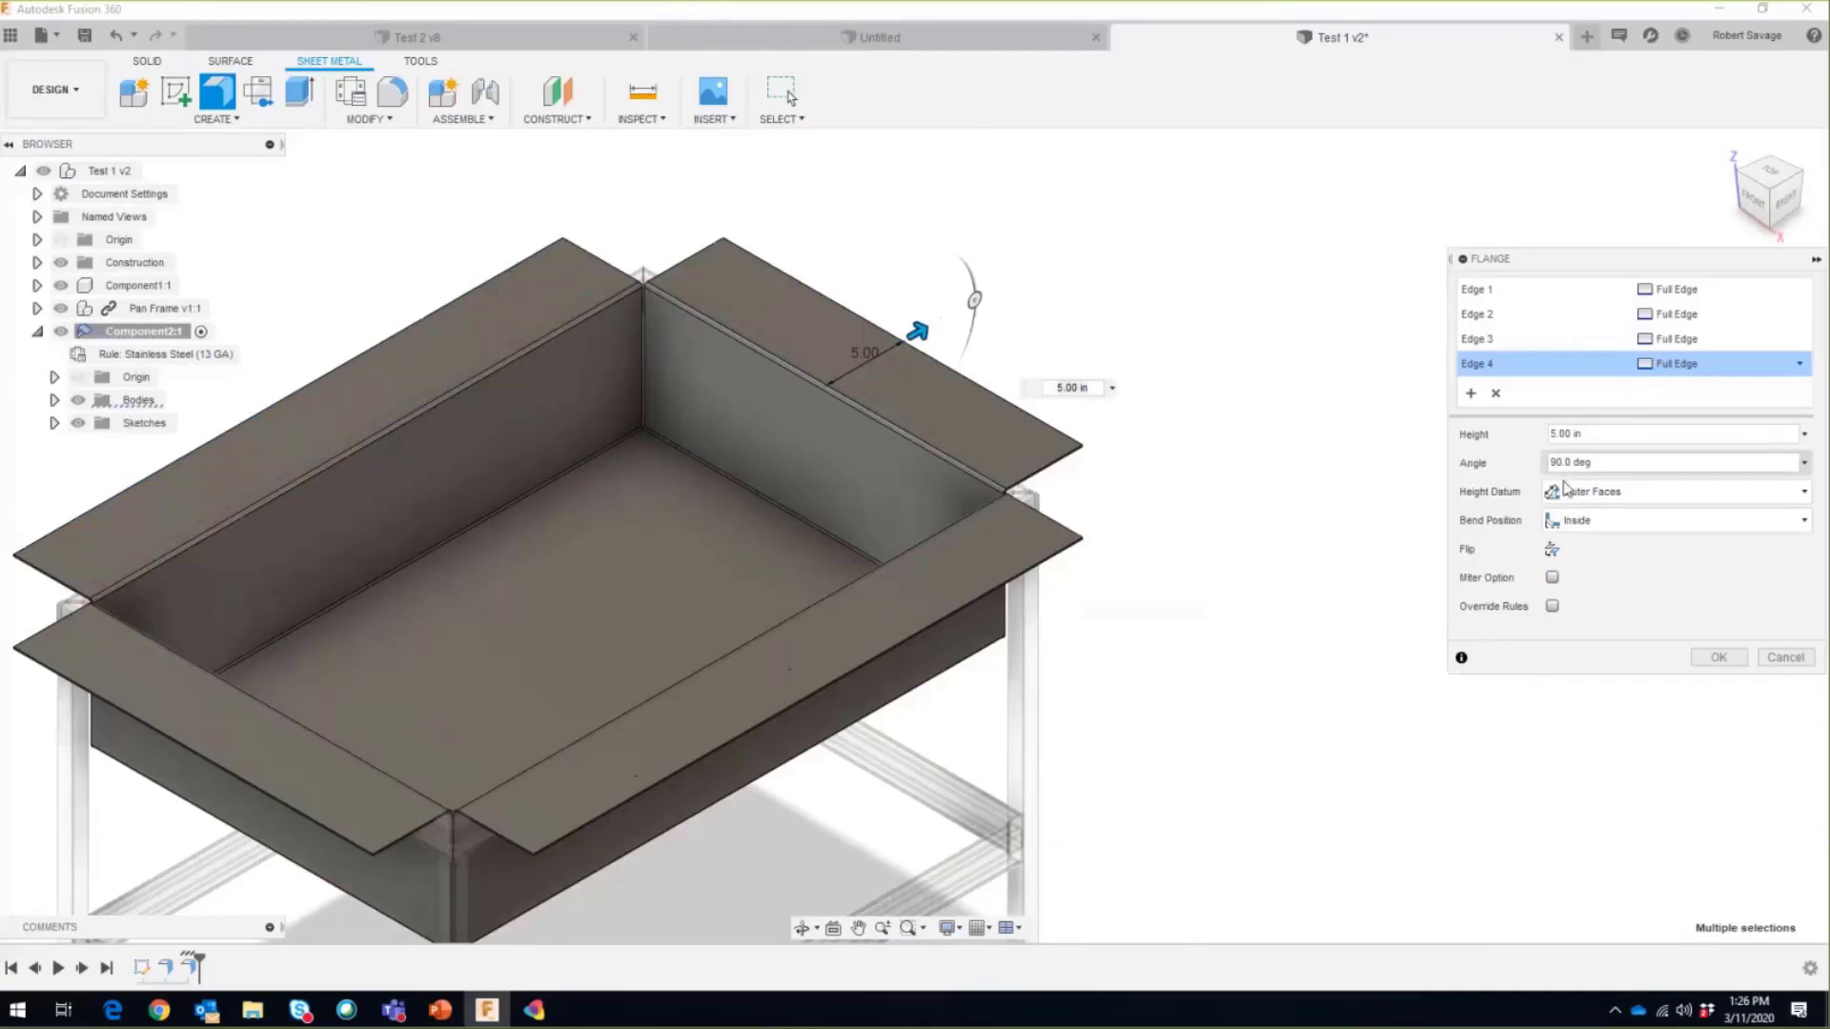
click(1602, 432)
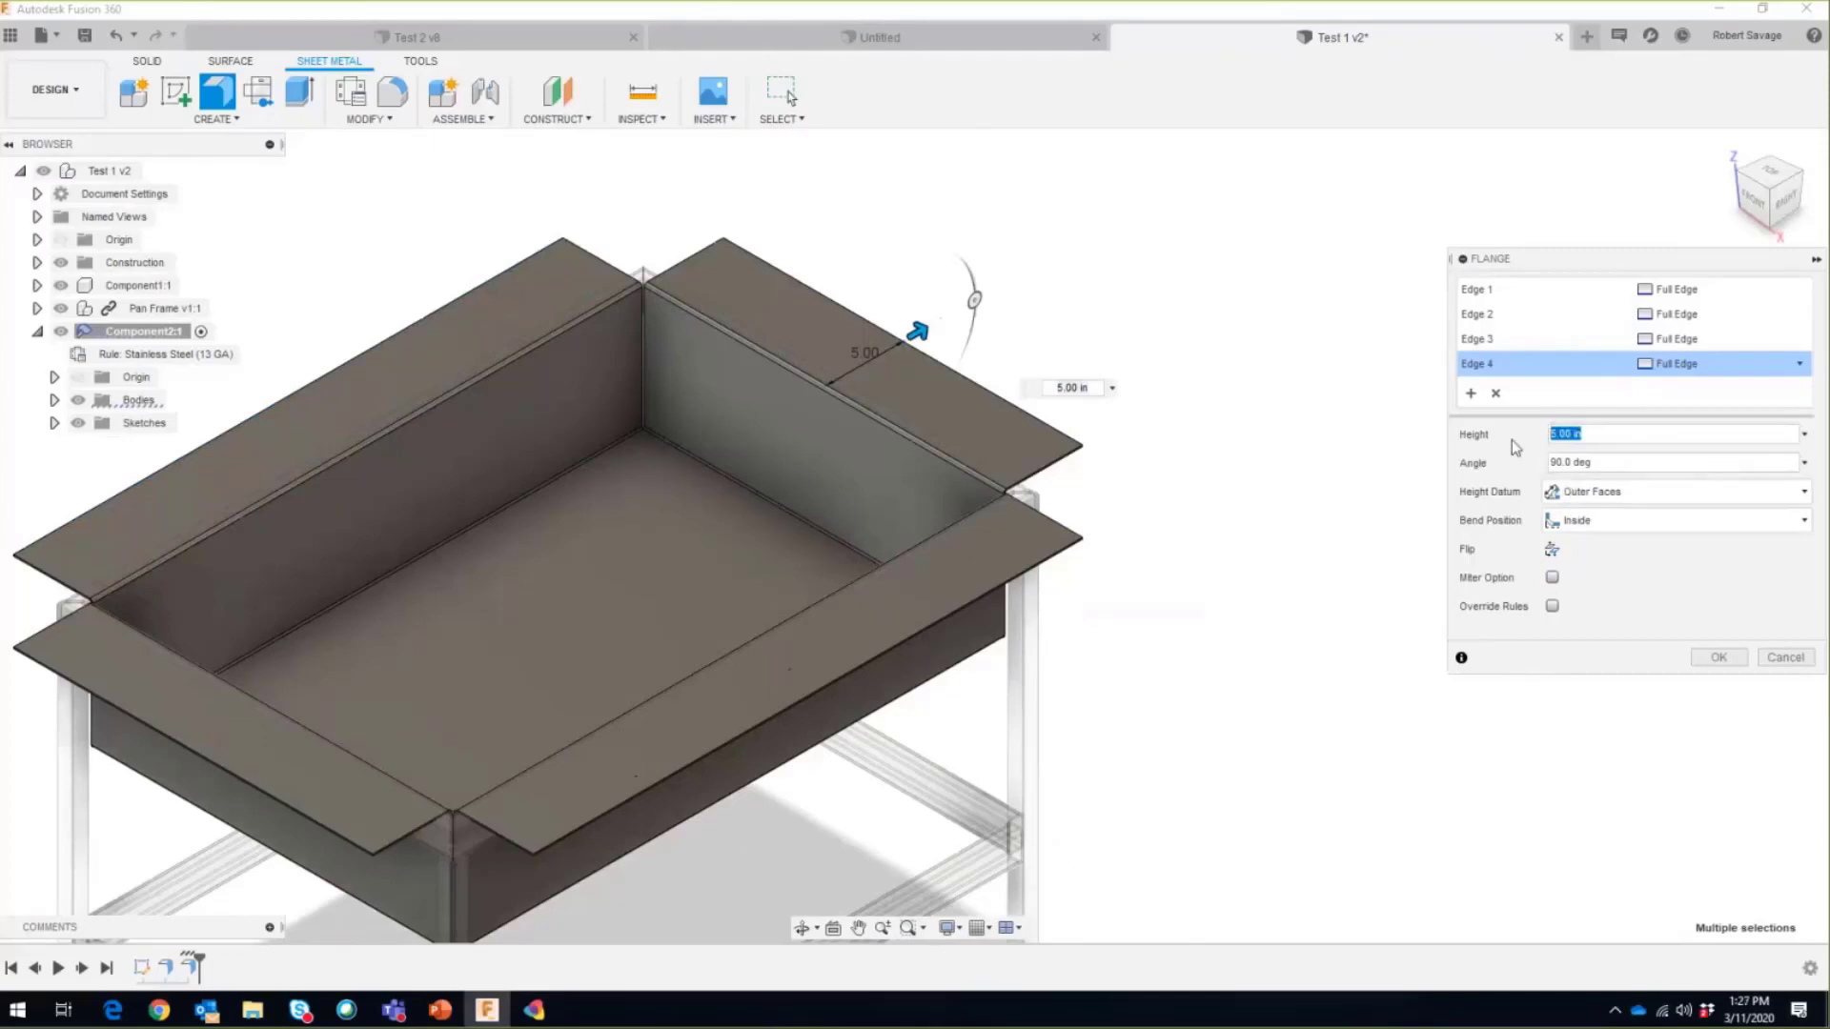
text(3)
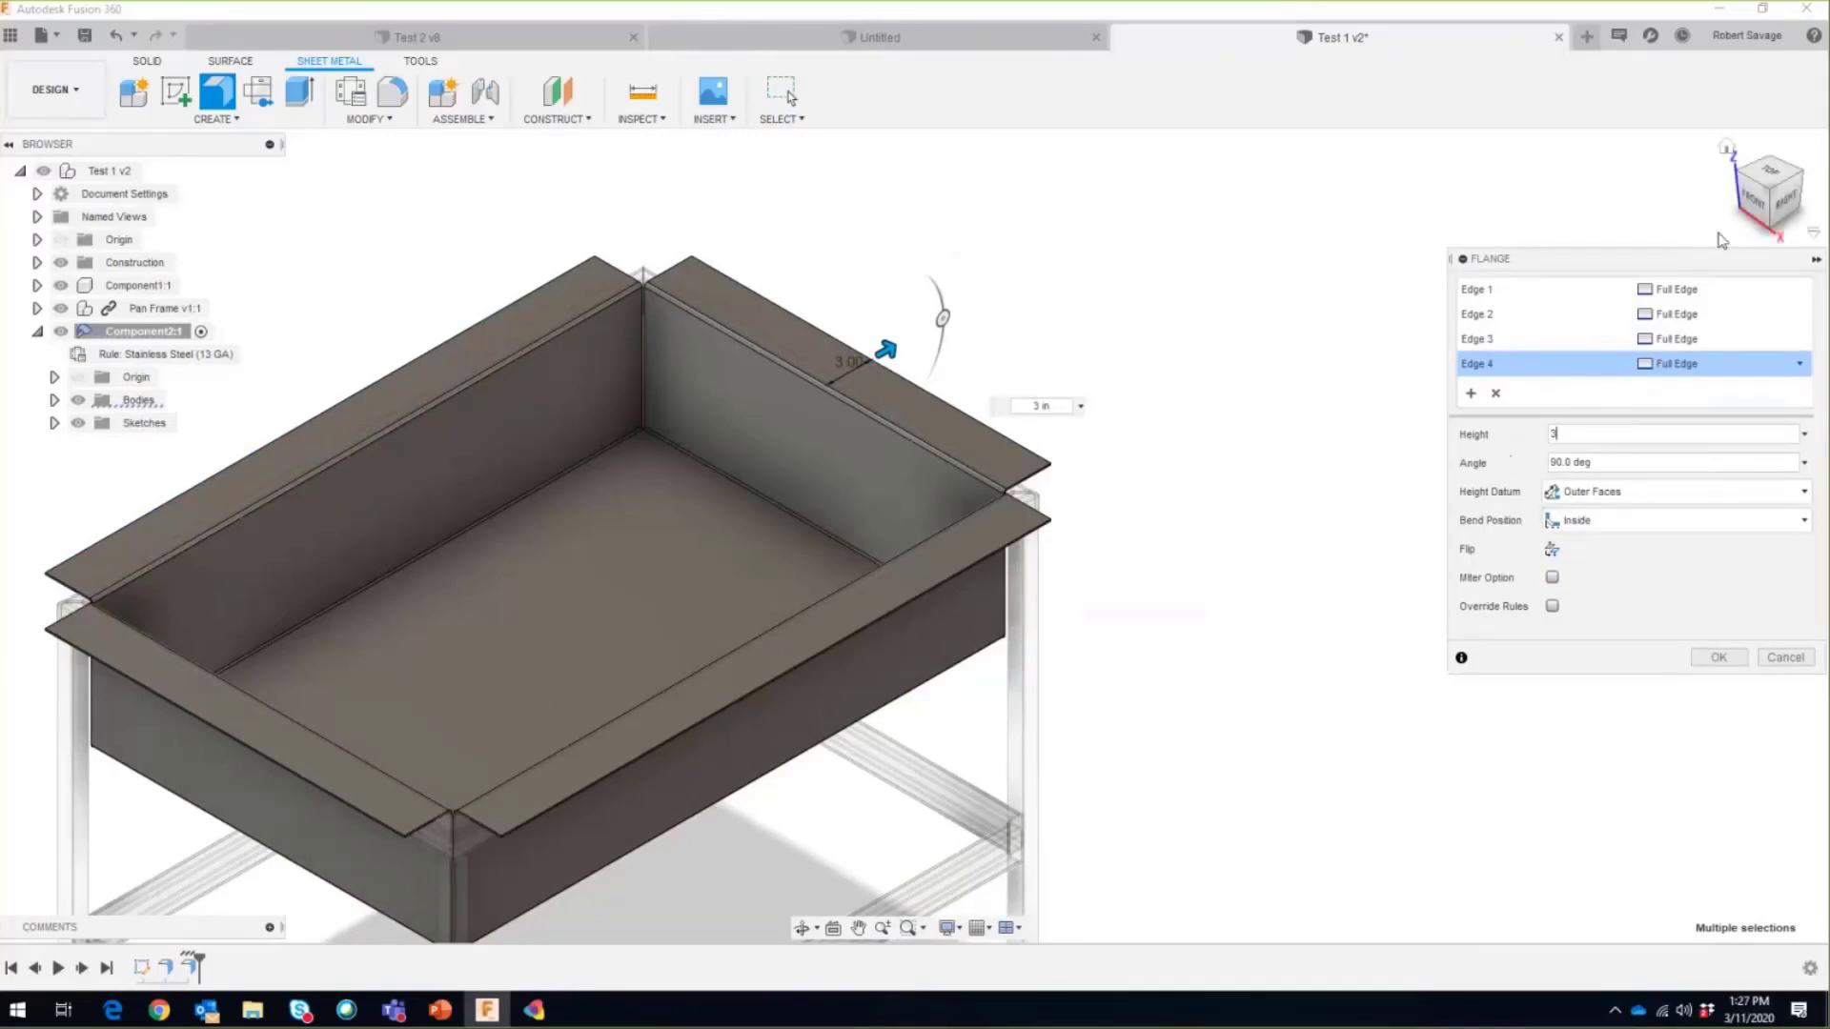
Step: Compare the Outside and Adjacent bend positions from the right side, and create the rim flanges with the Outside bend position
click(1784, 198)
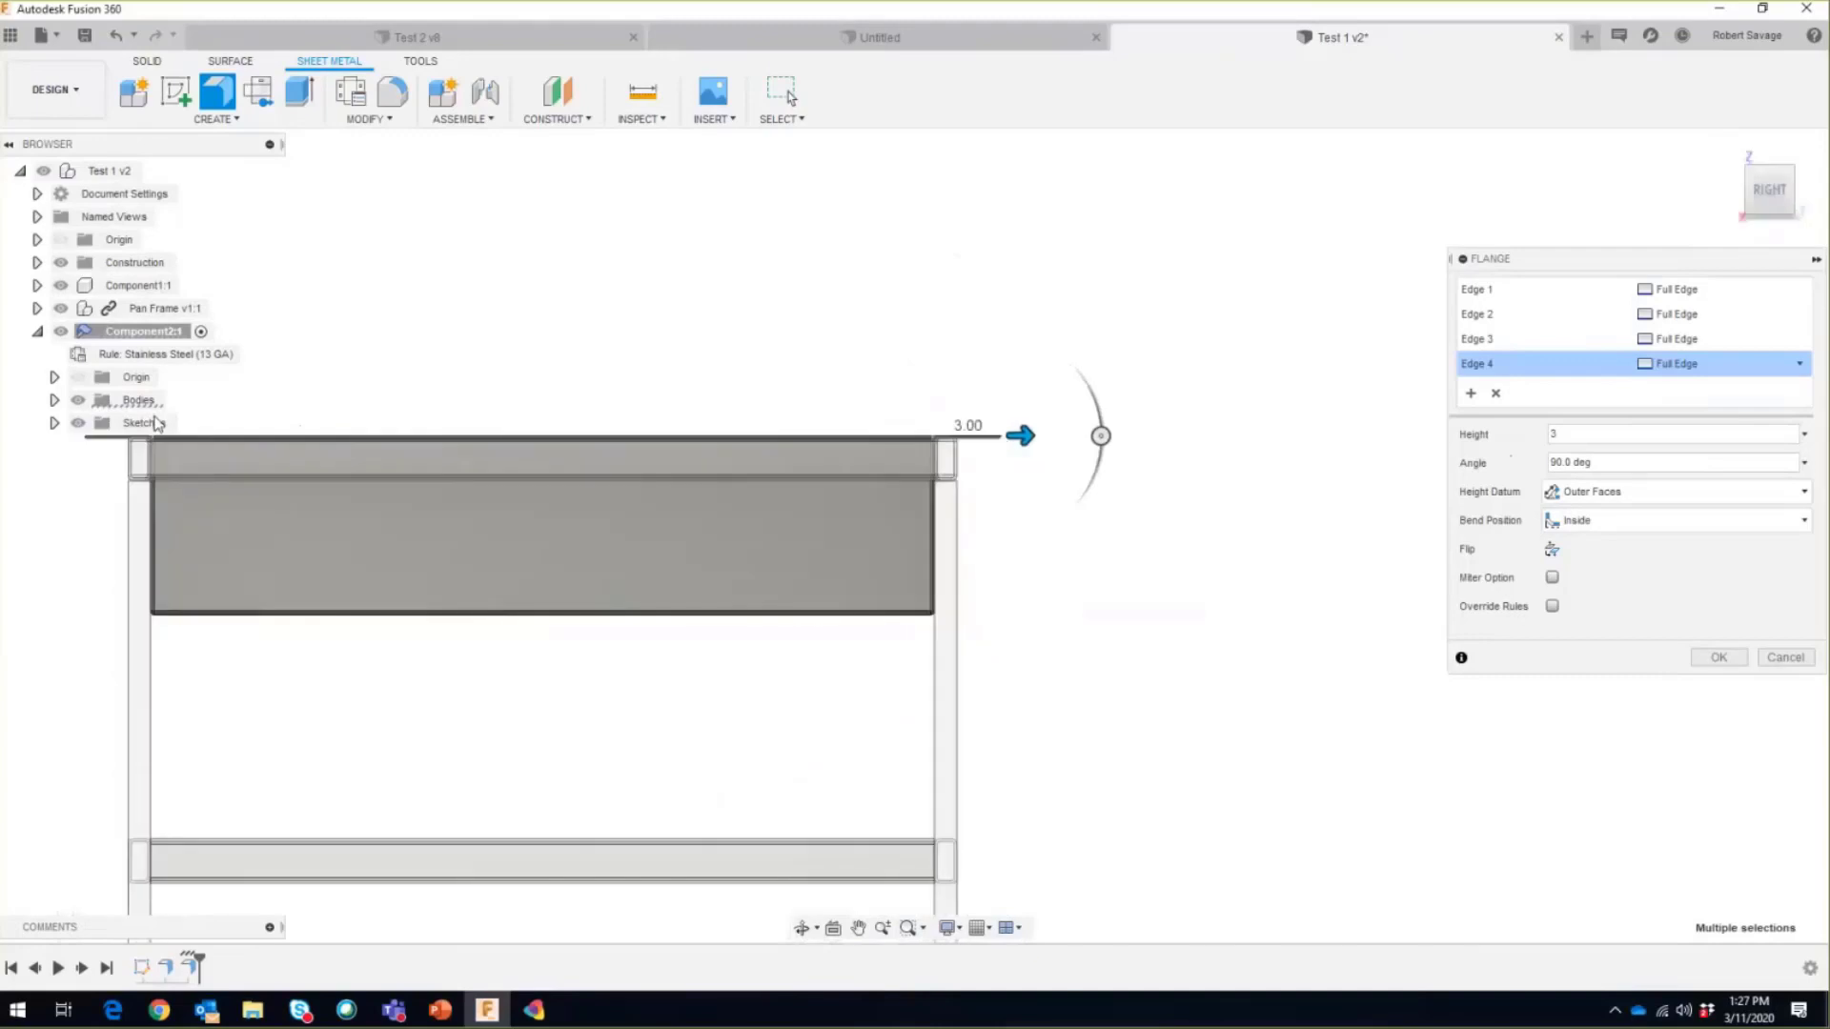
scroll(134, 473, up, 5)
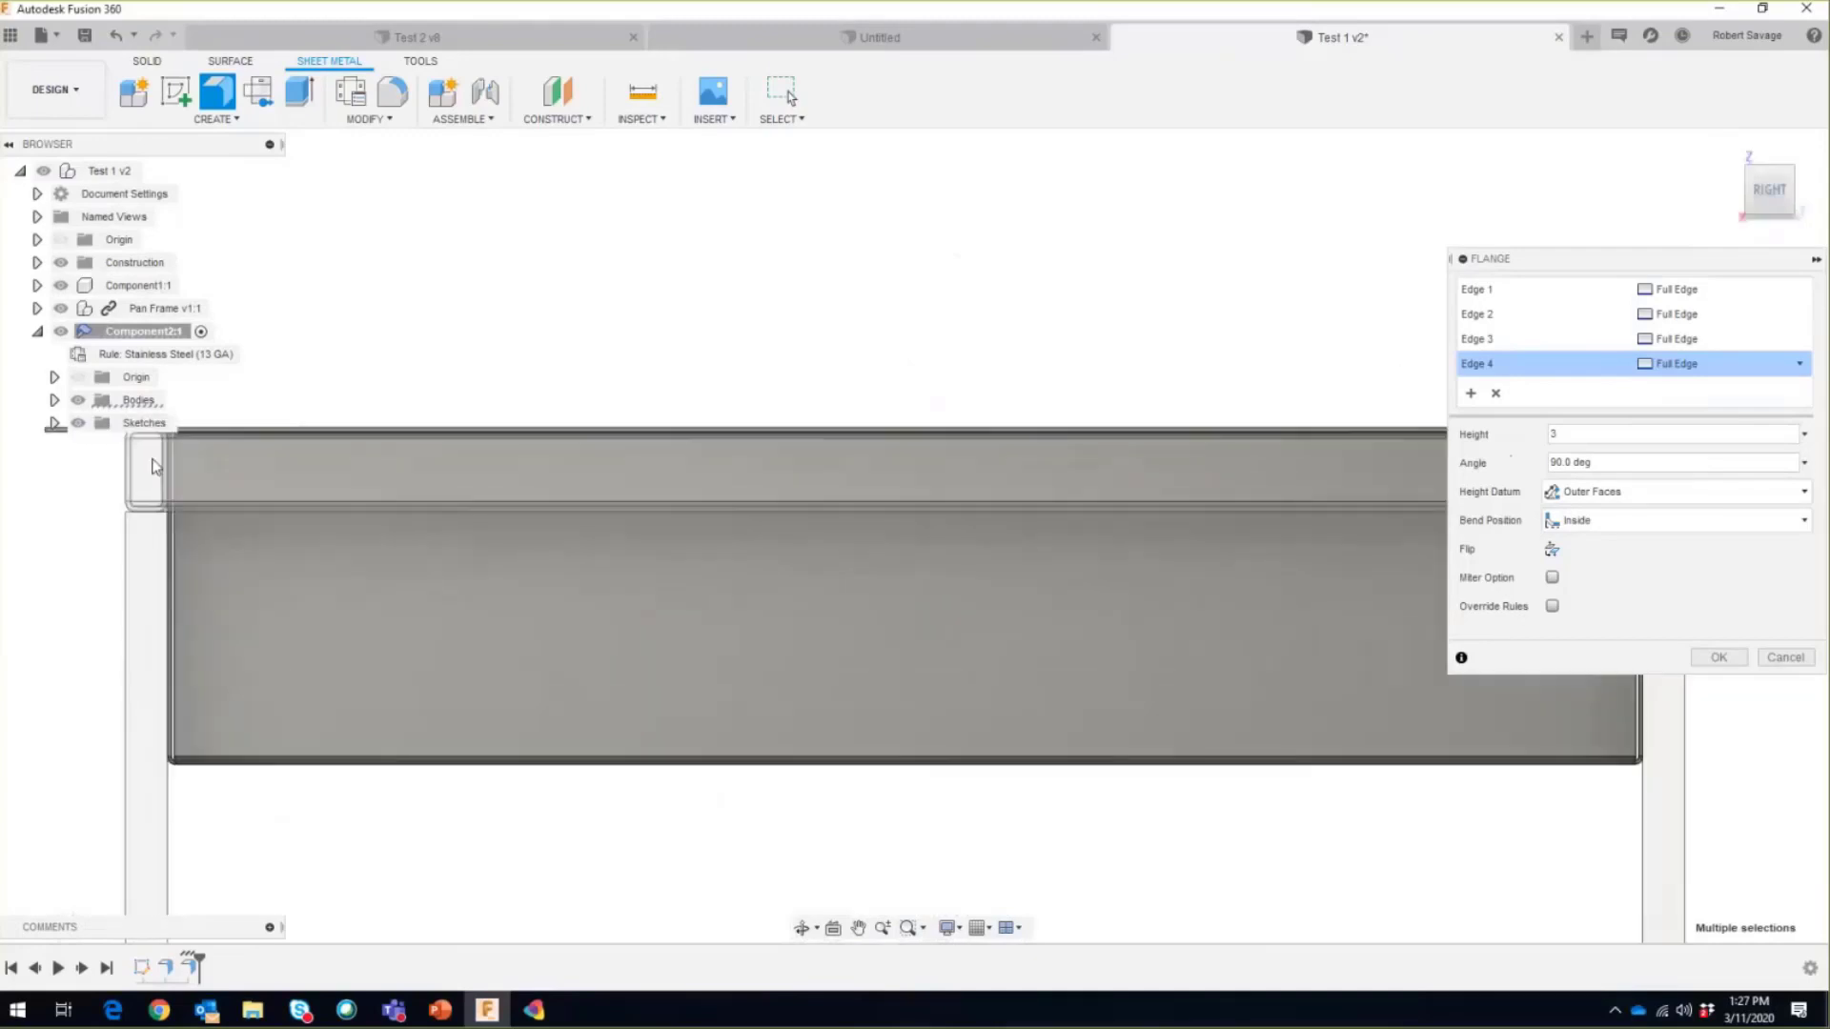
middle_drag(210, 461, 616, 671)
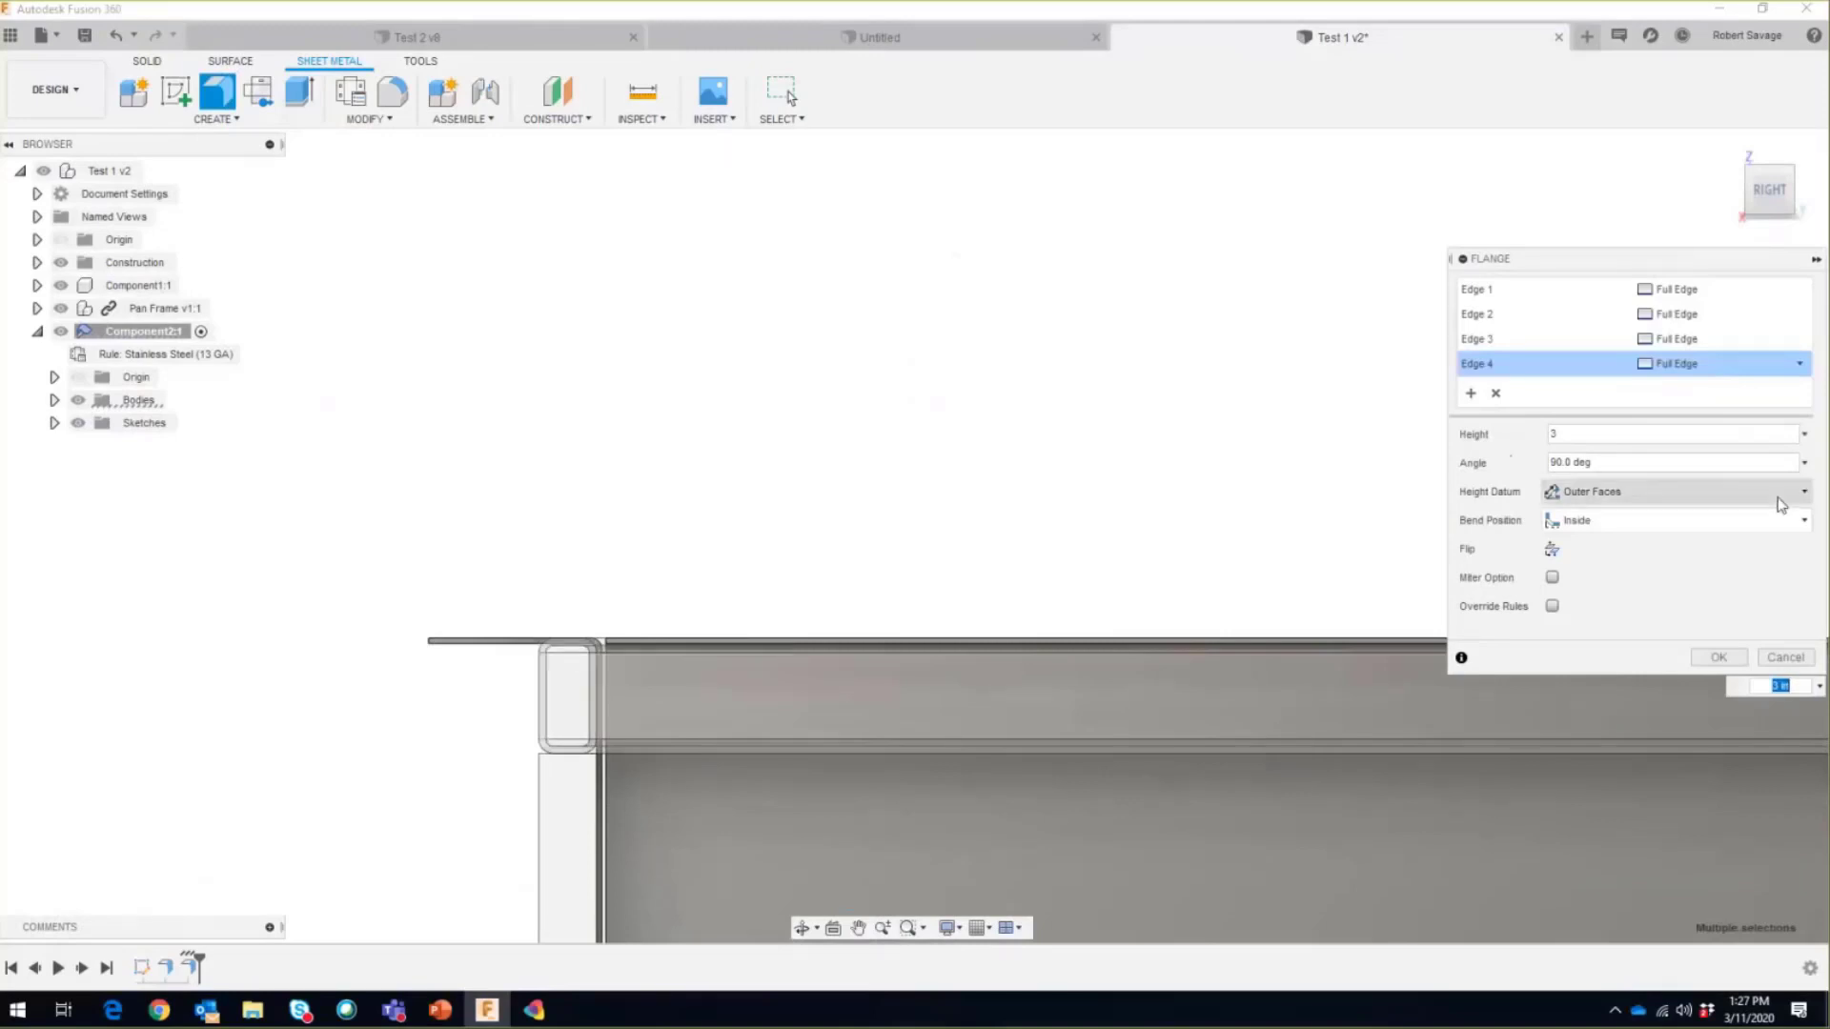
click(1796, 522)
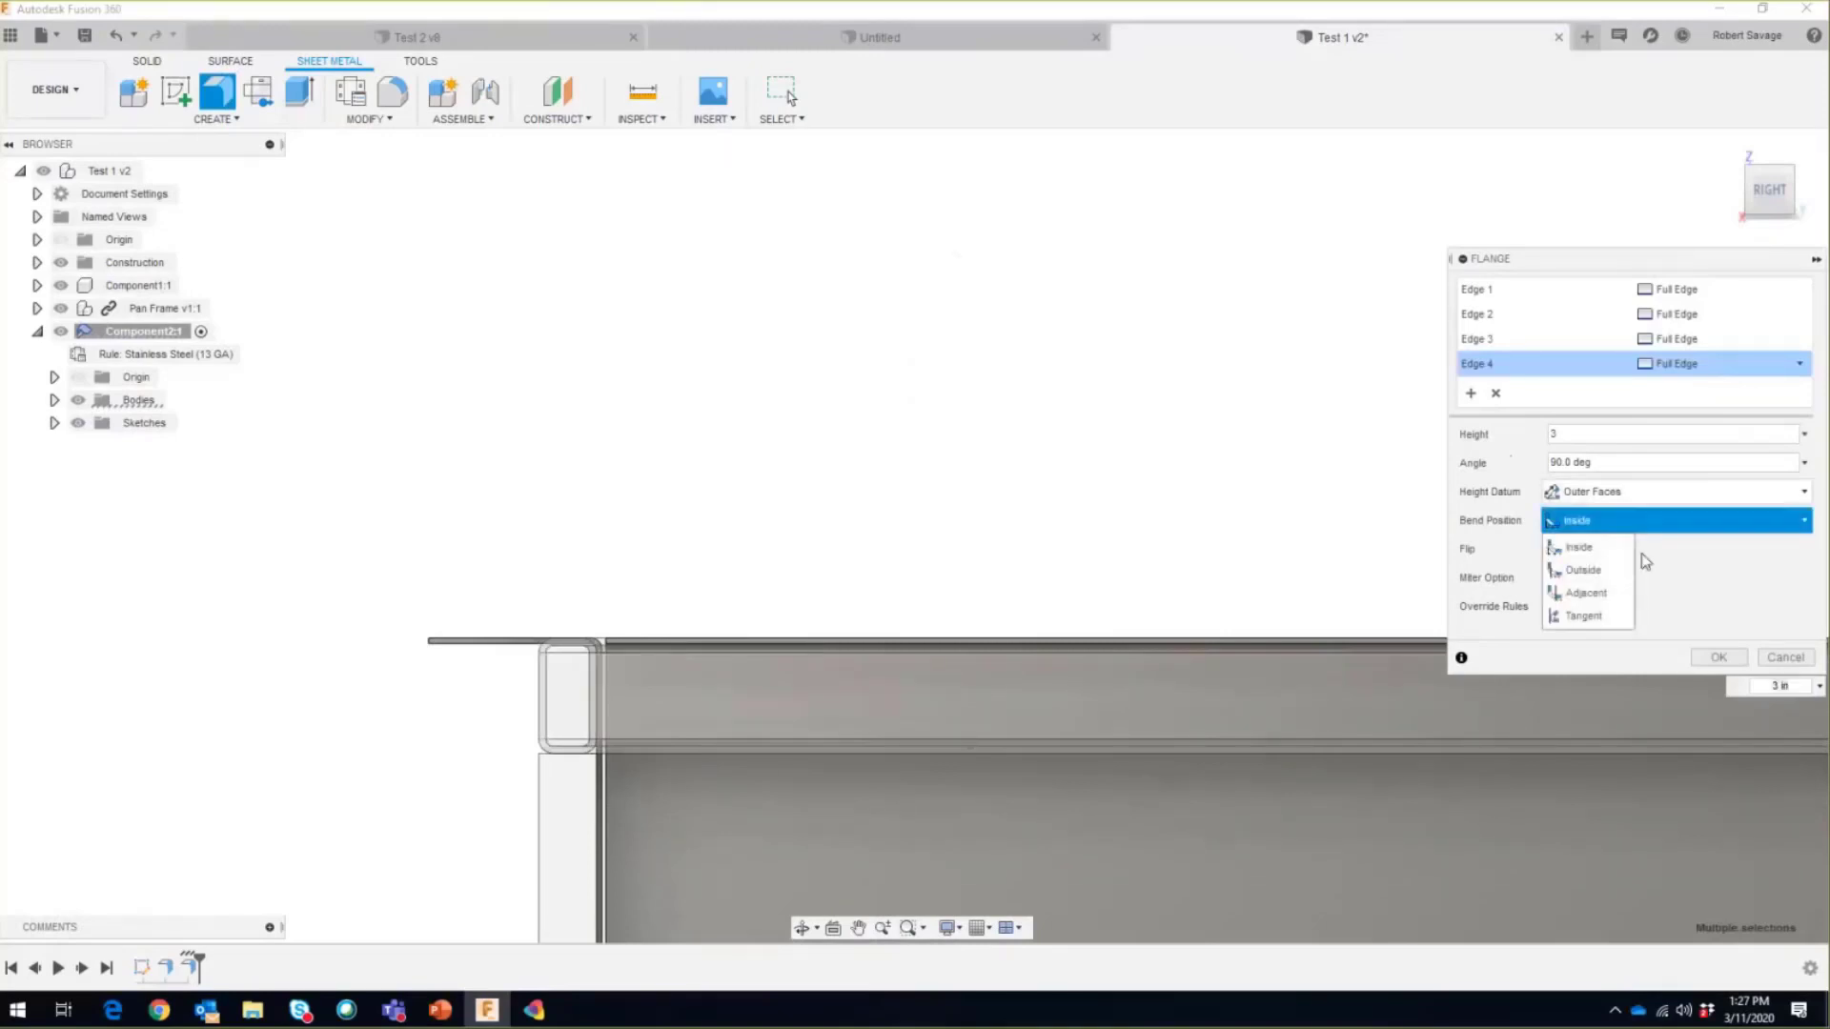
click(1595, 571)
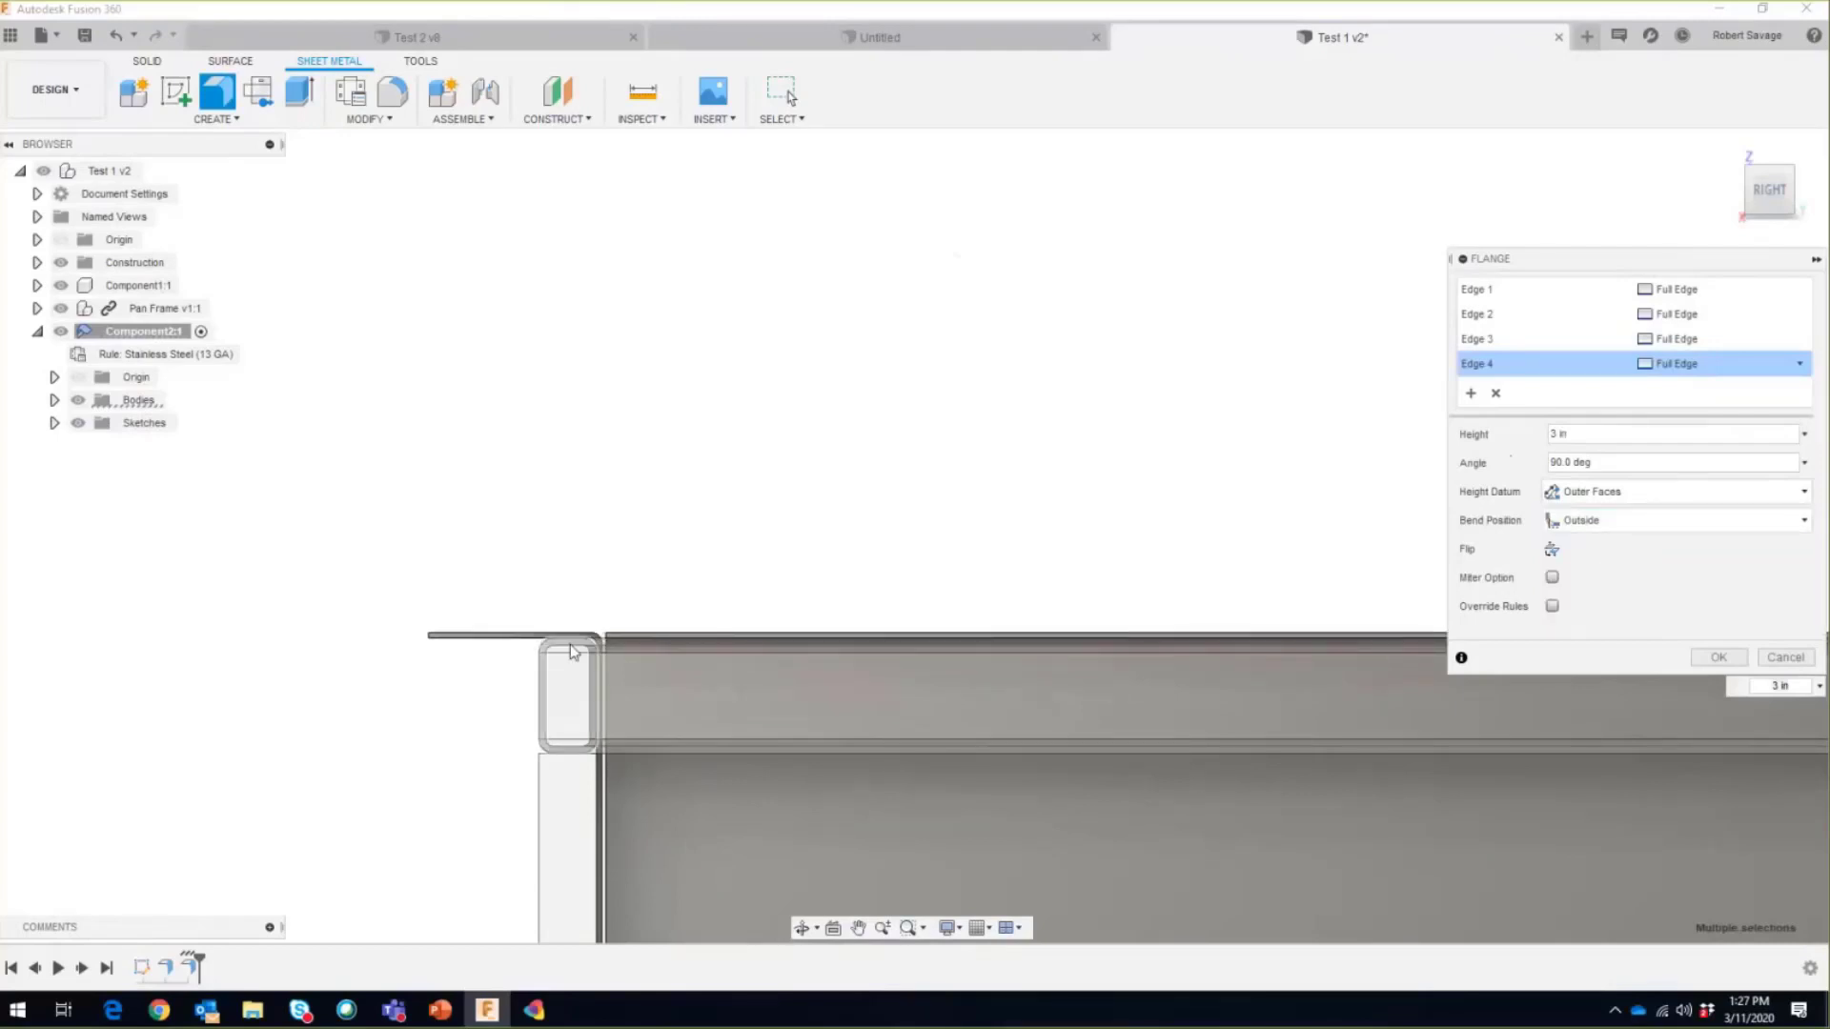
click(1748, 522)
click(1605, 597)
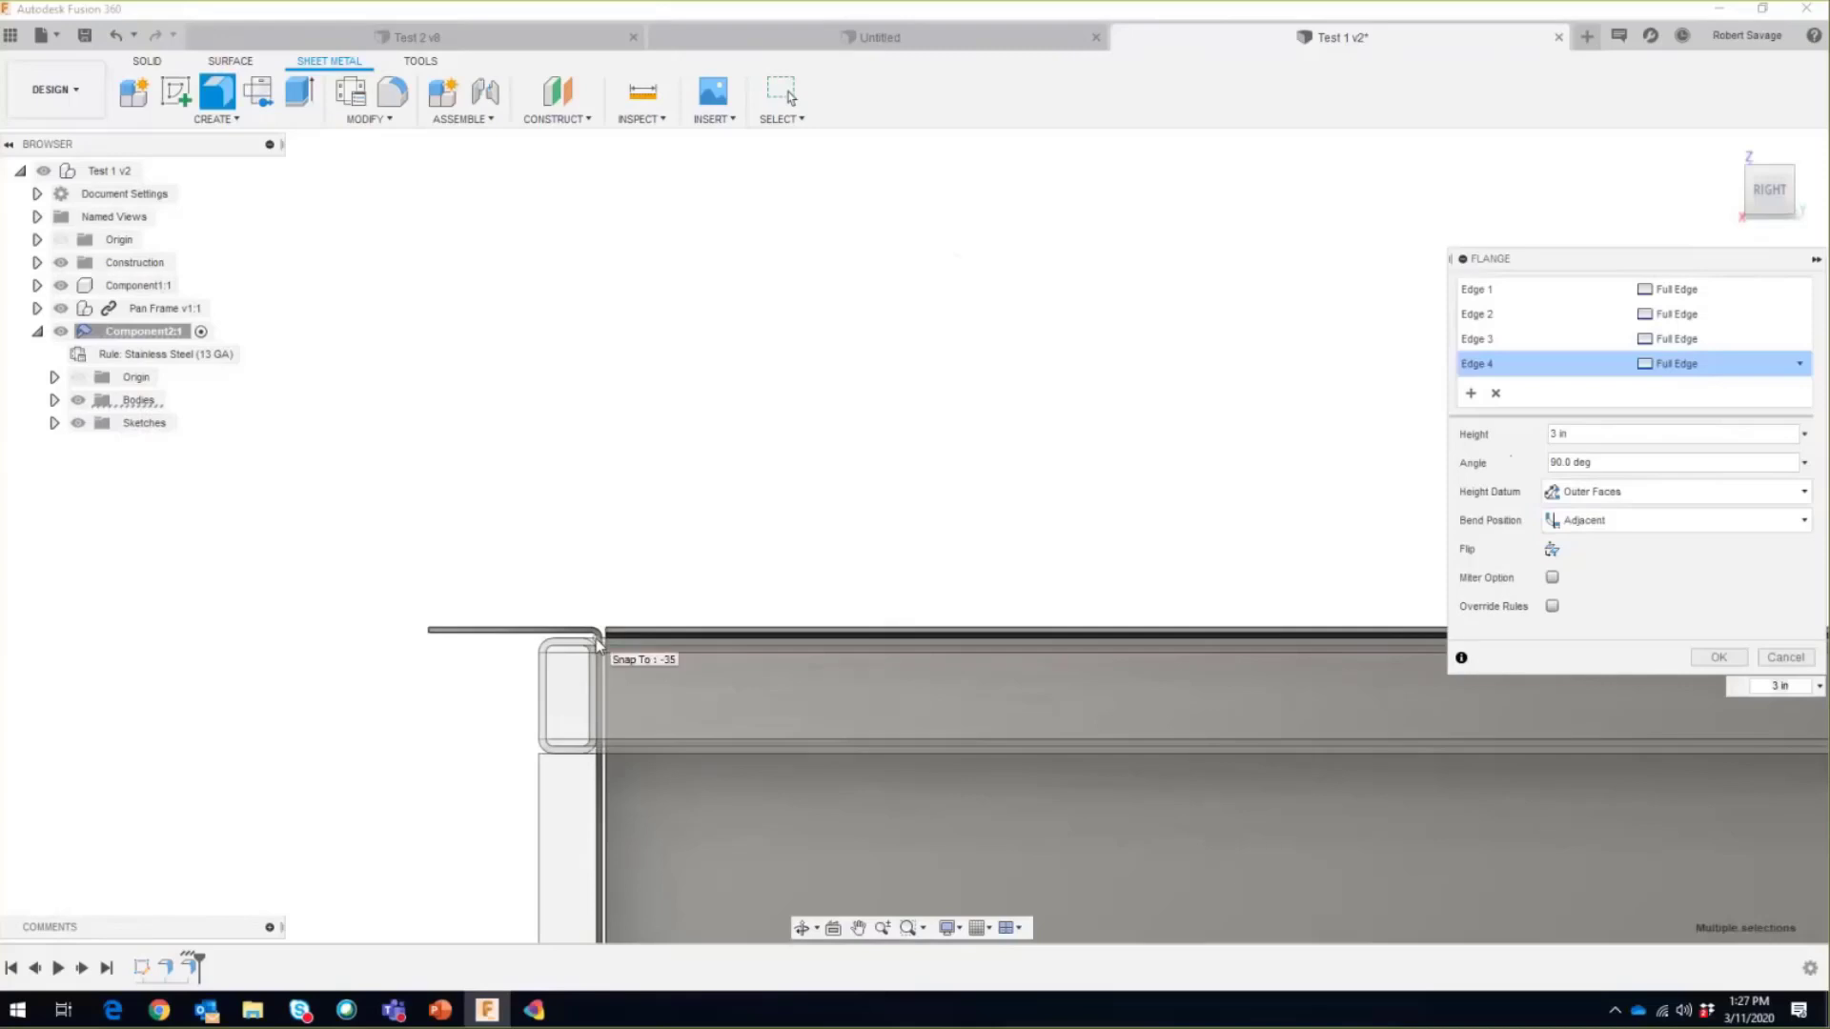
click(1733, 523)
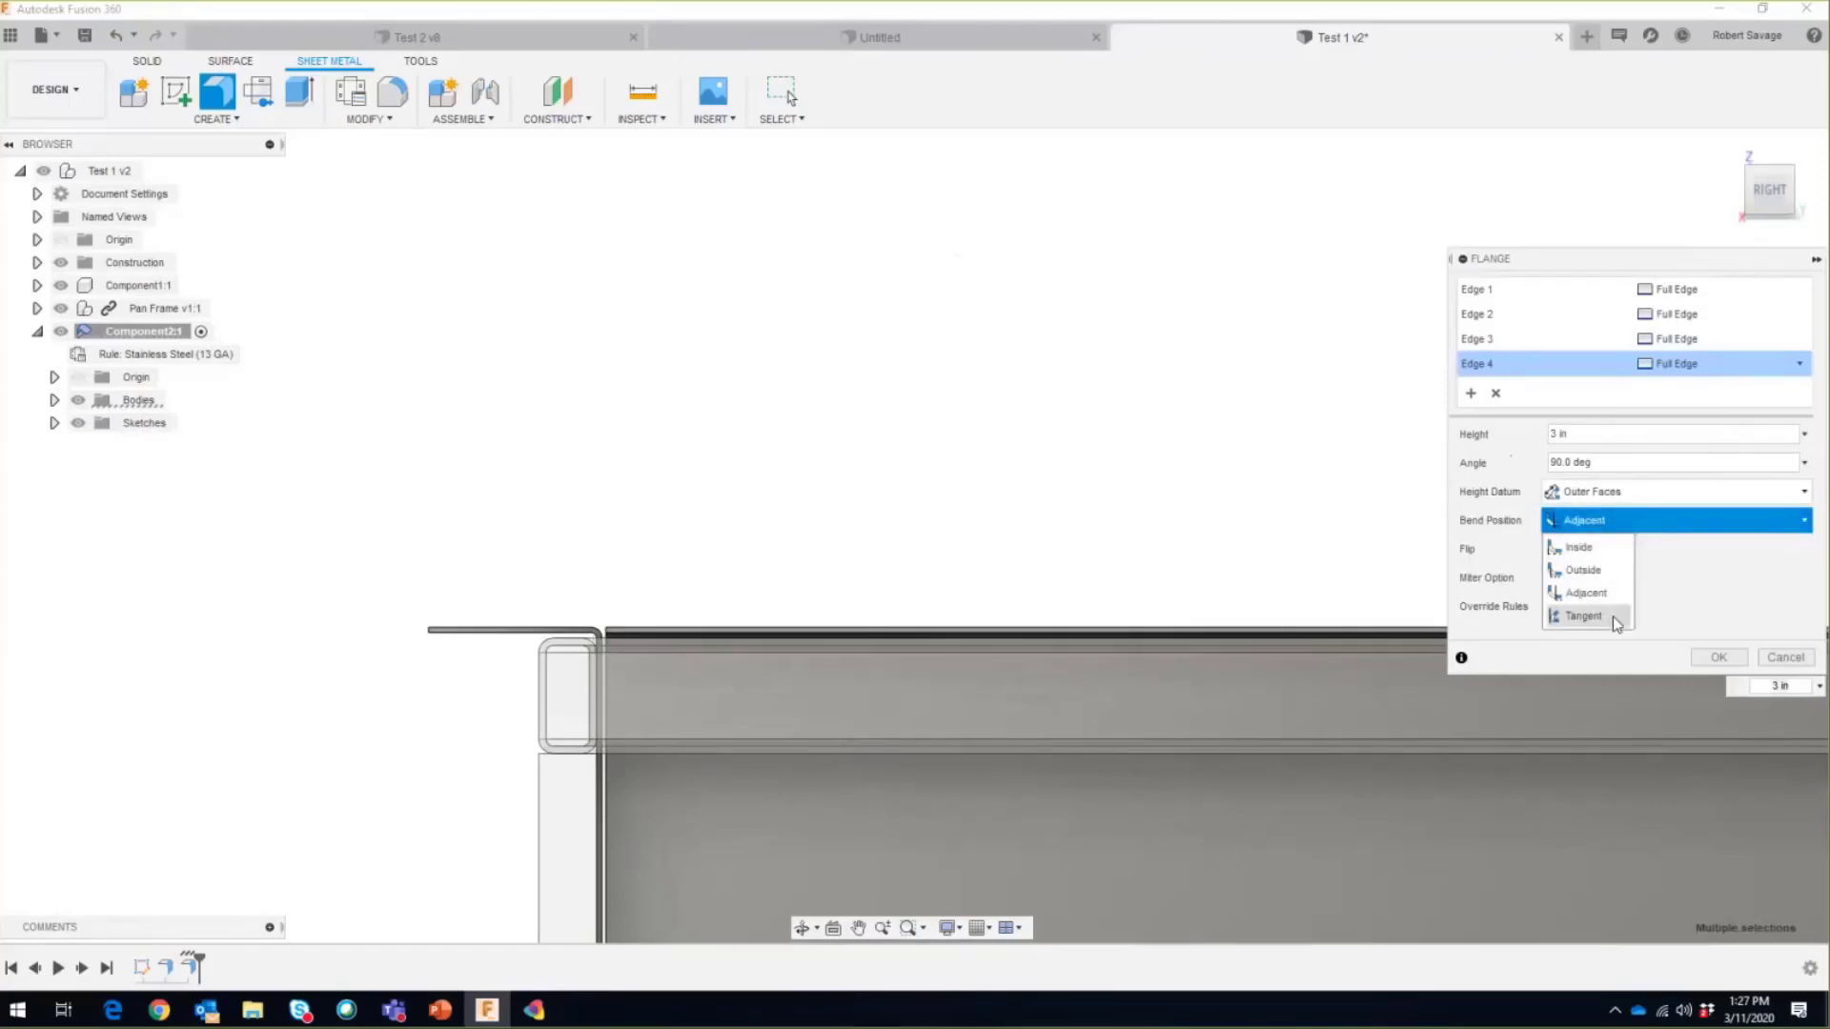
click(1600, 570)
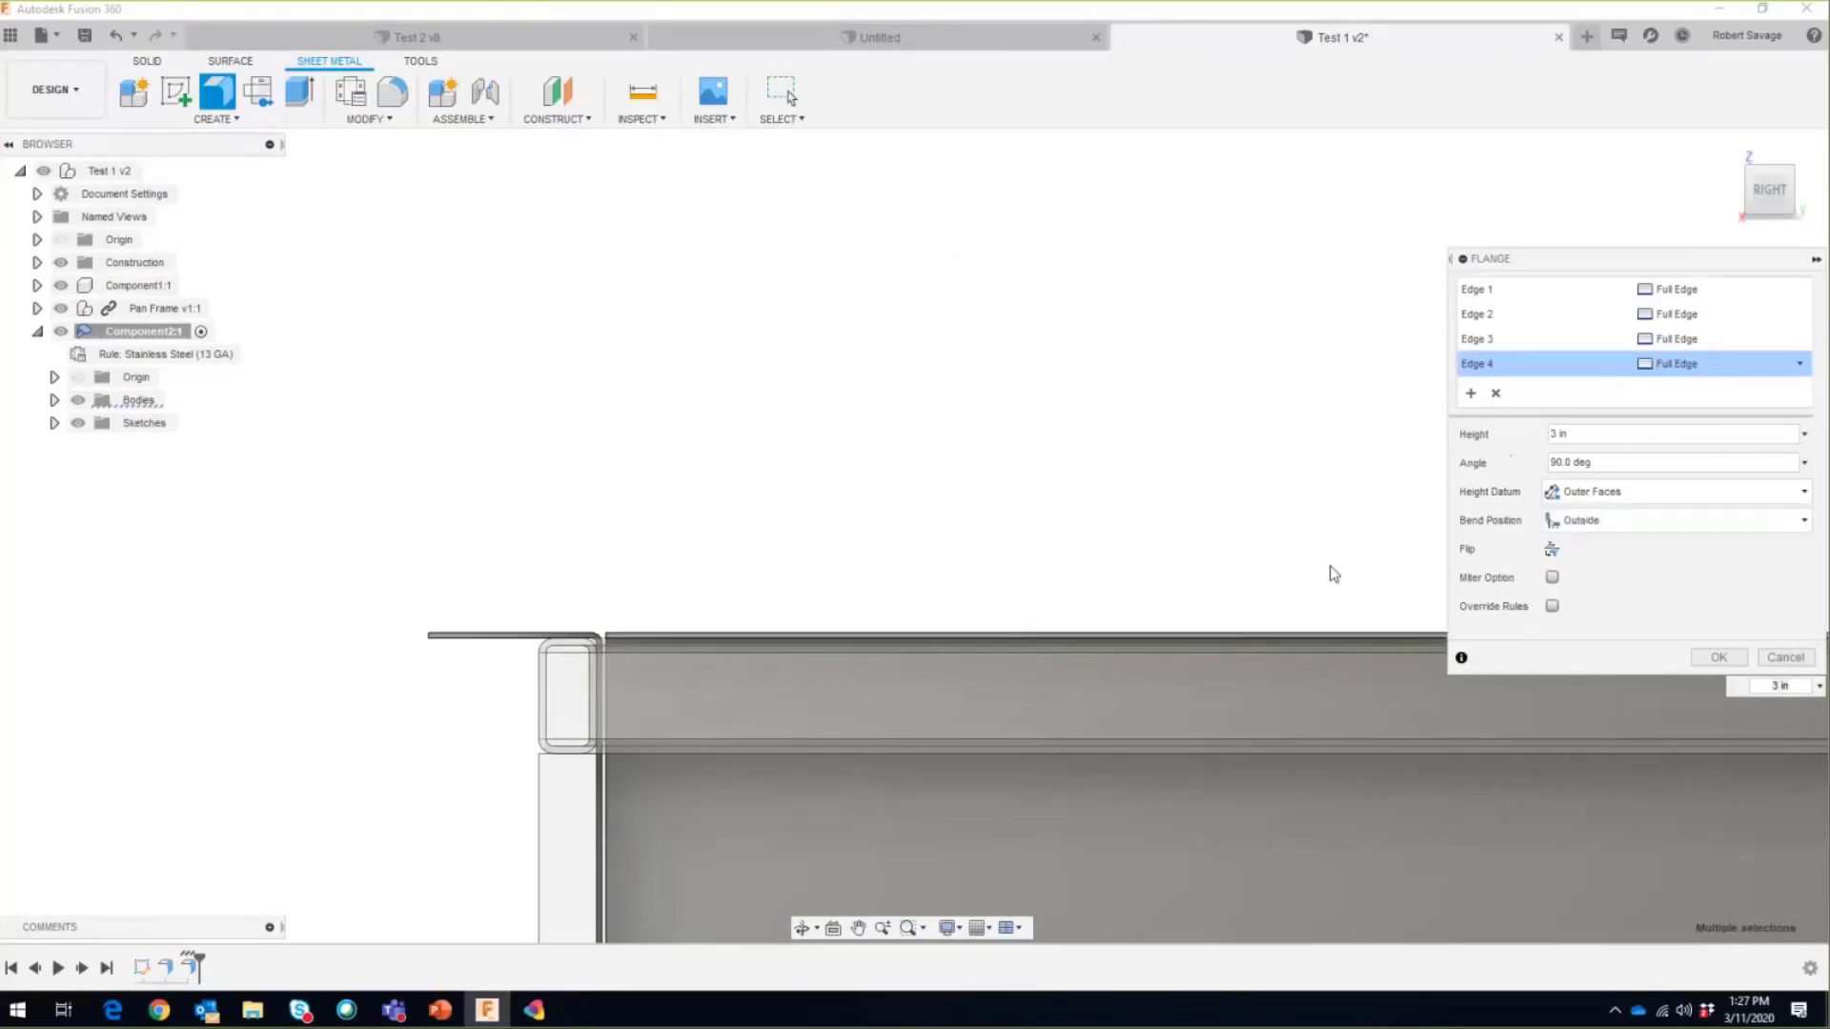
click(1721, 658)
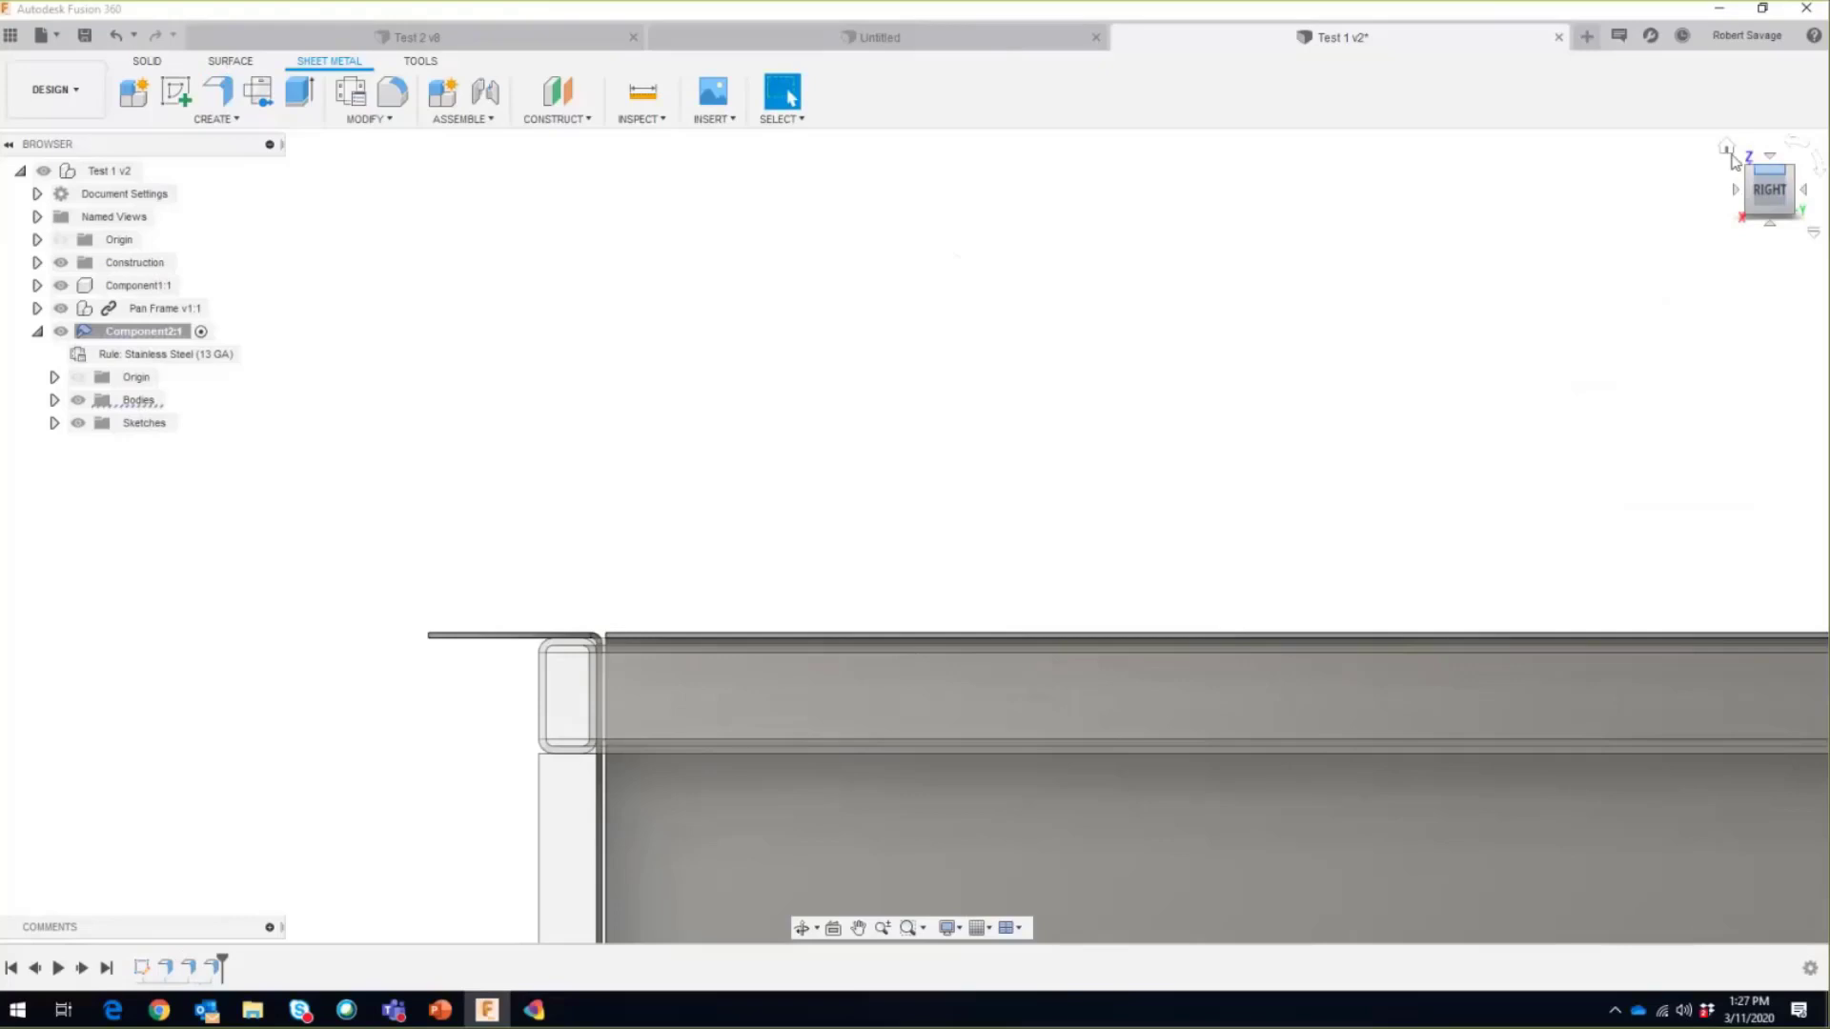
click(1729, 153)
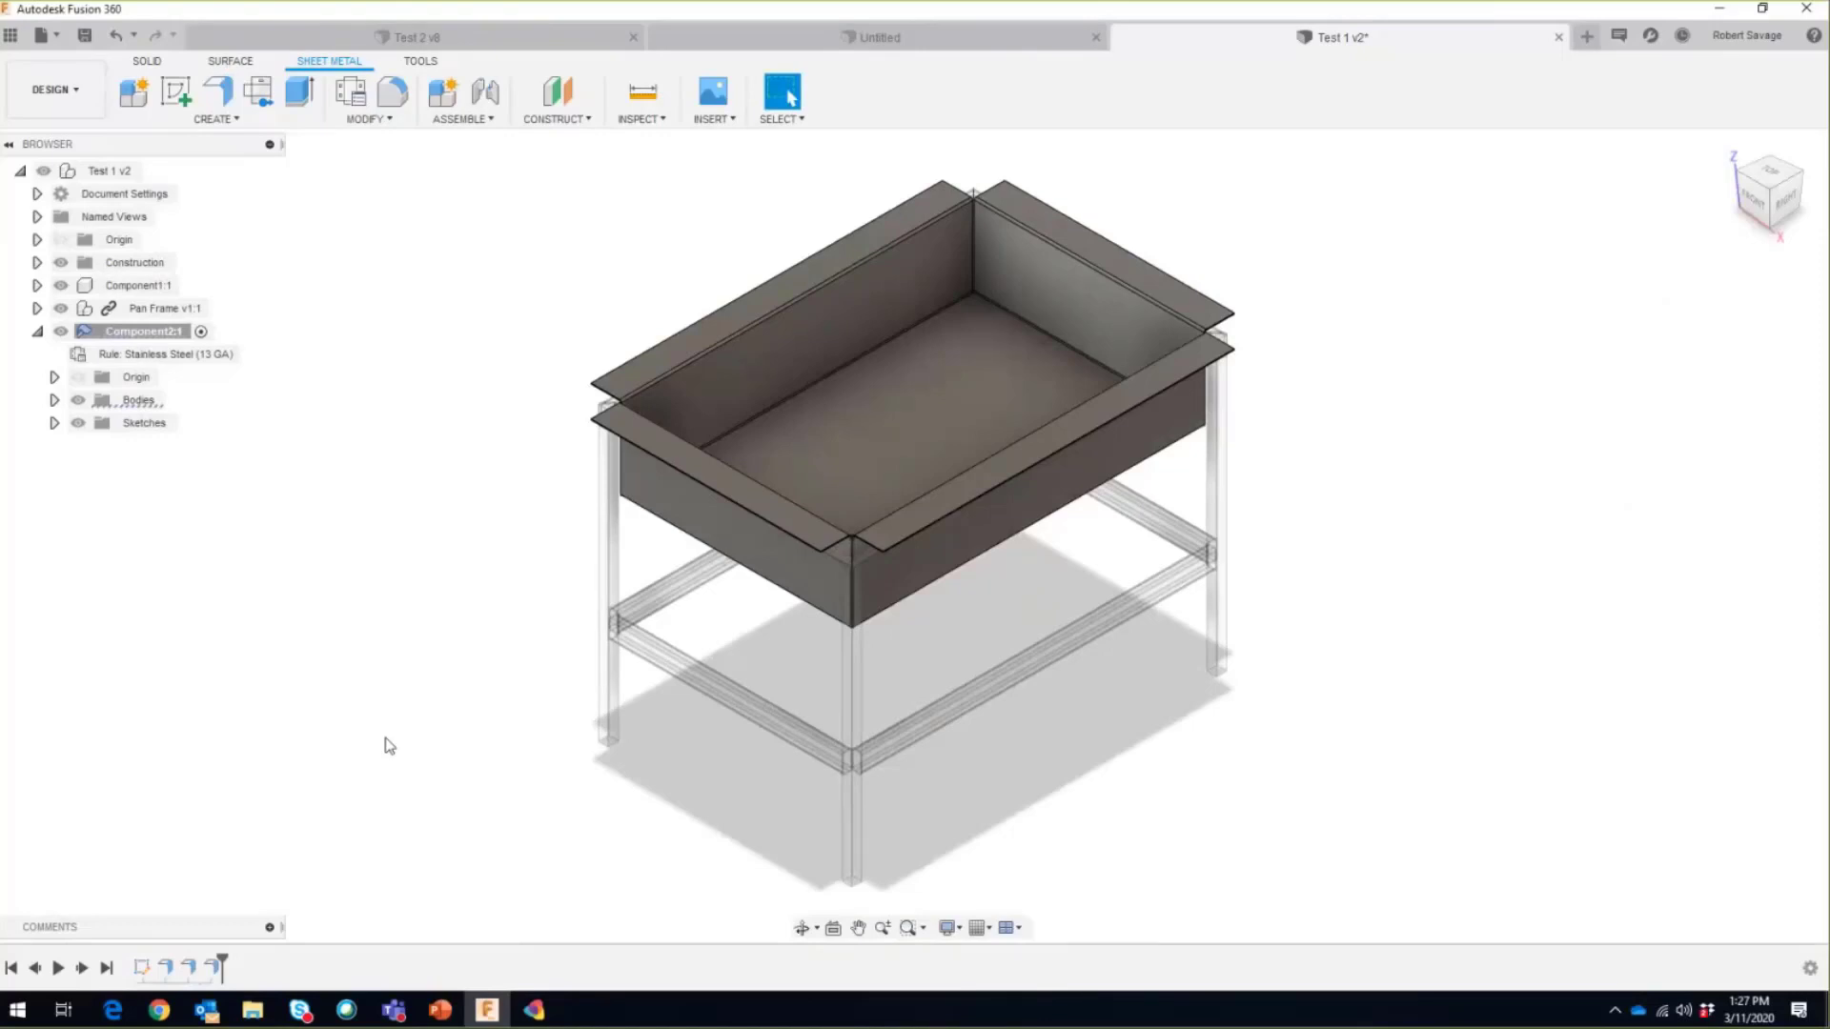
Step: Start a new sketch on the end face of a short-side rim flange, near the pan's front corner
click(176, 92)
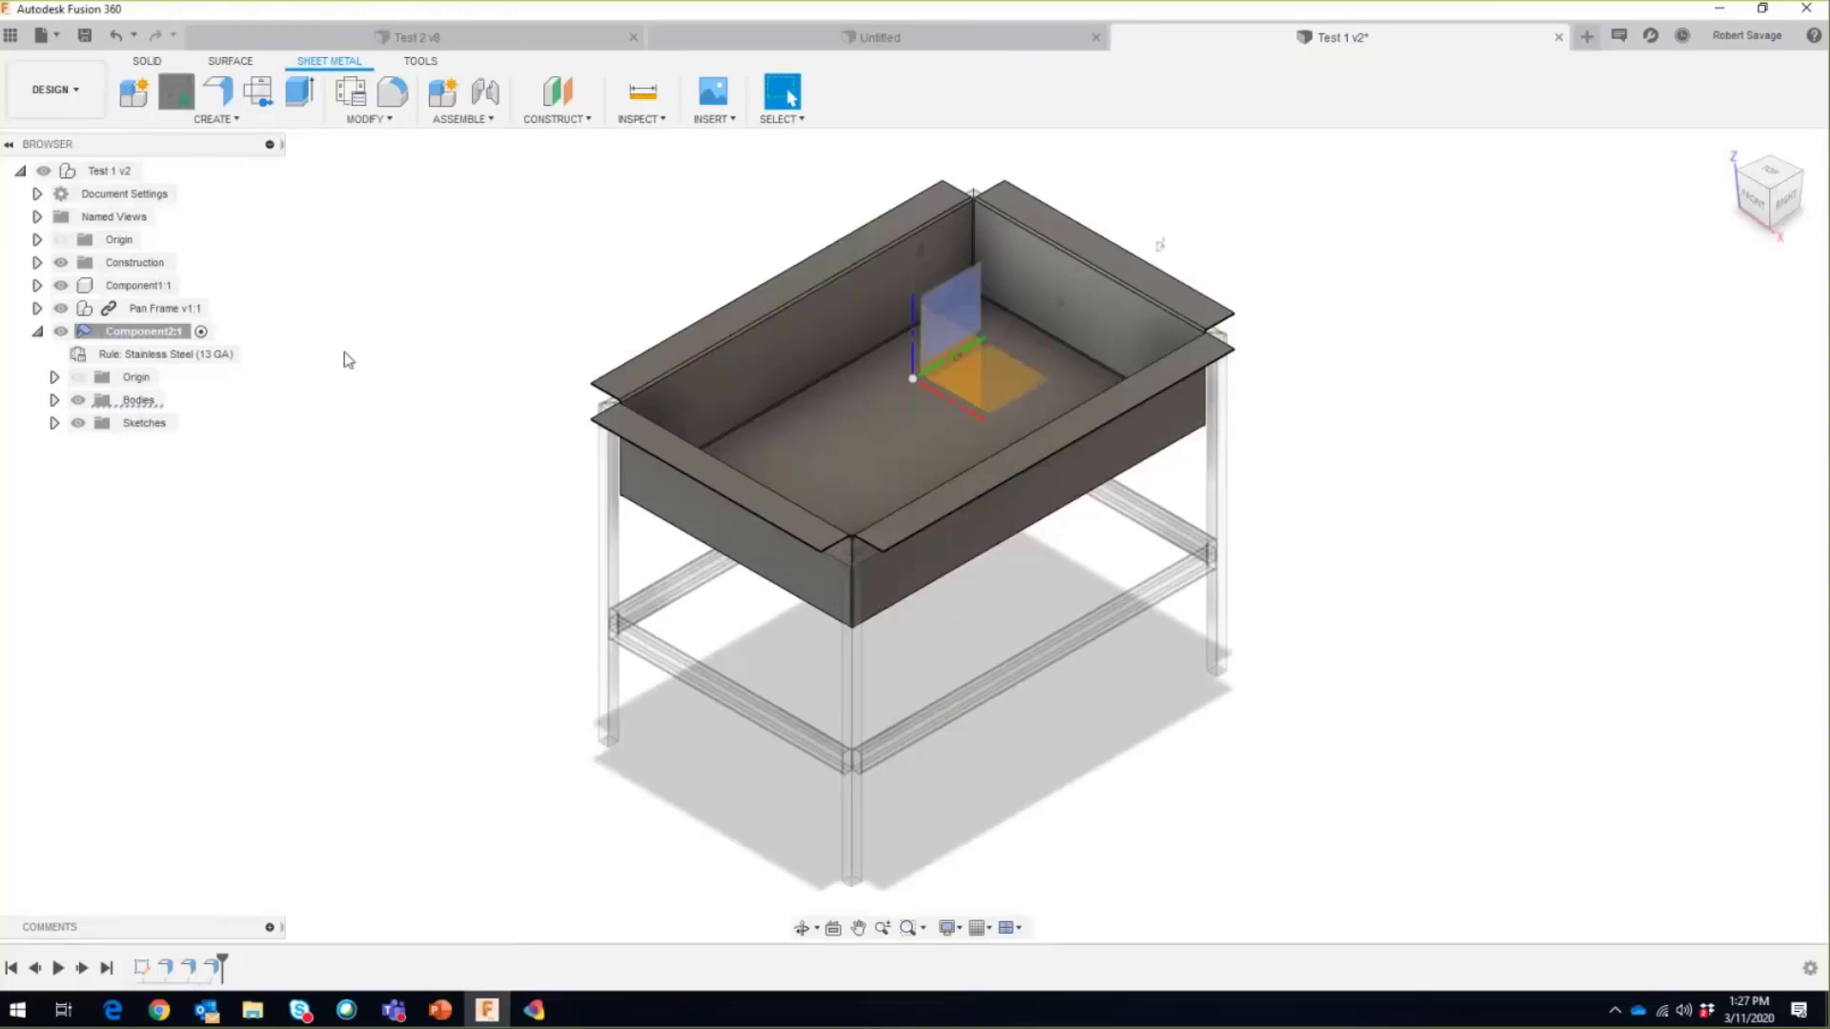
scroll(799, 522, up, 5)
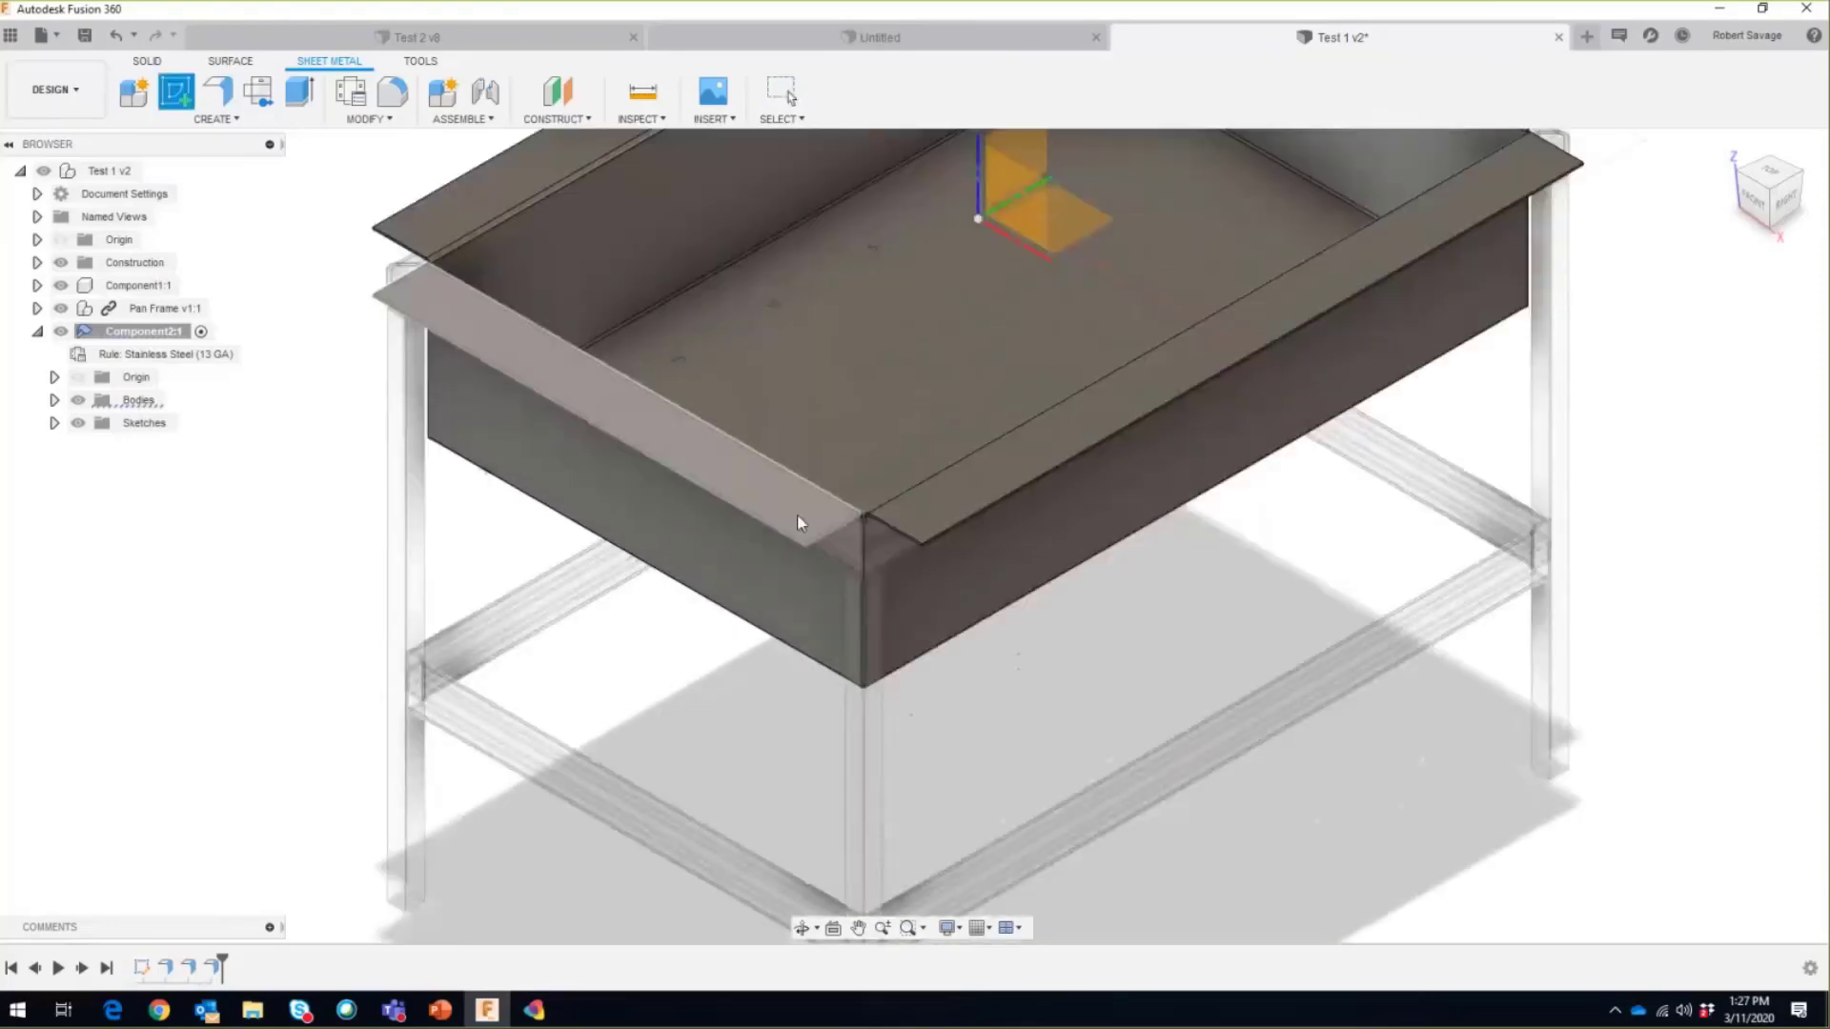
scroll(791, 529, up, 8)
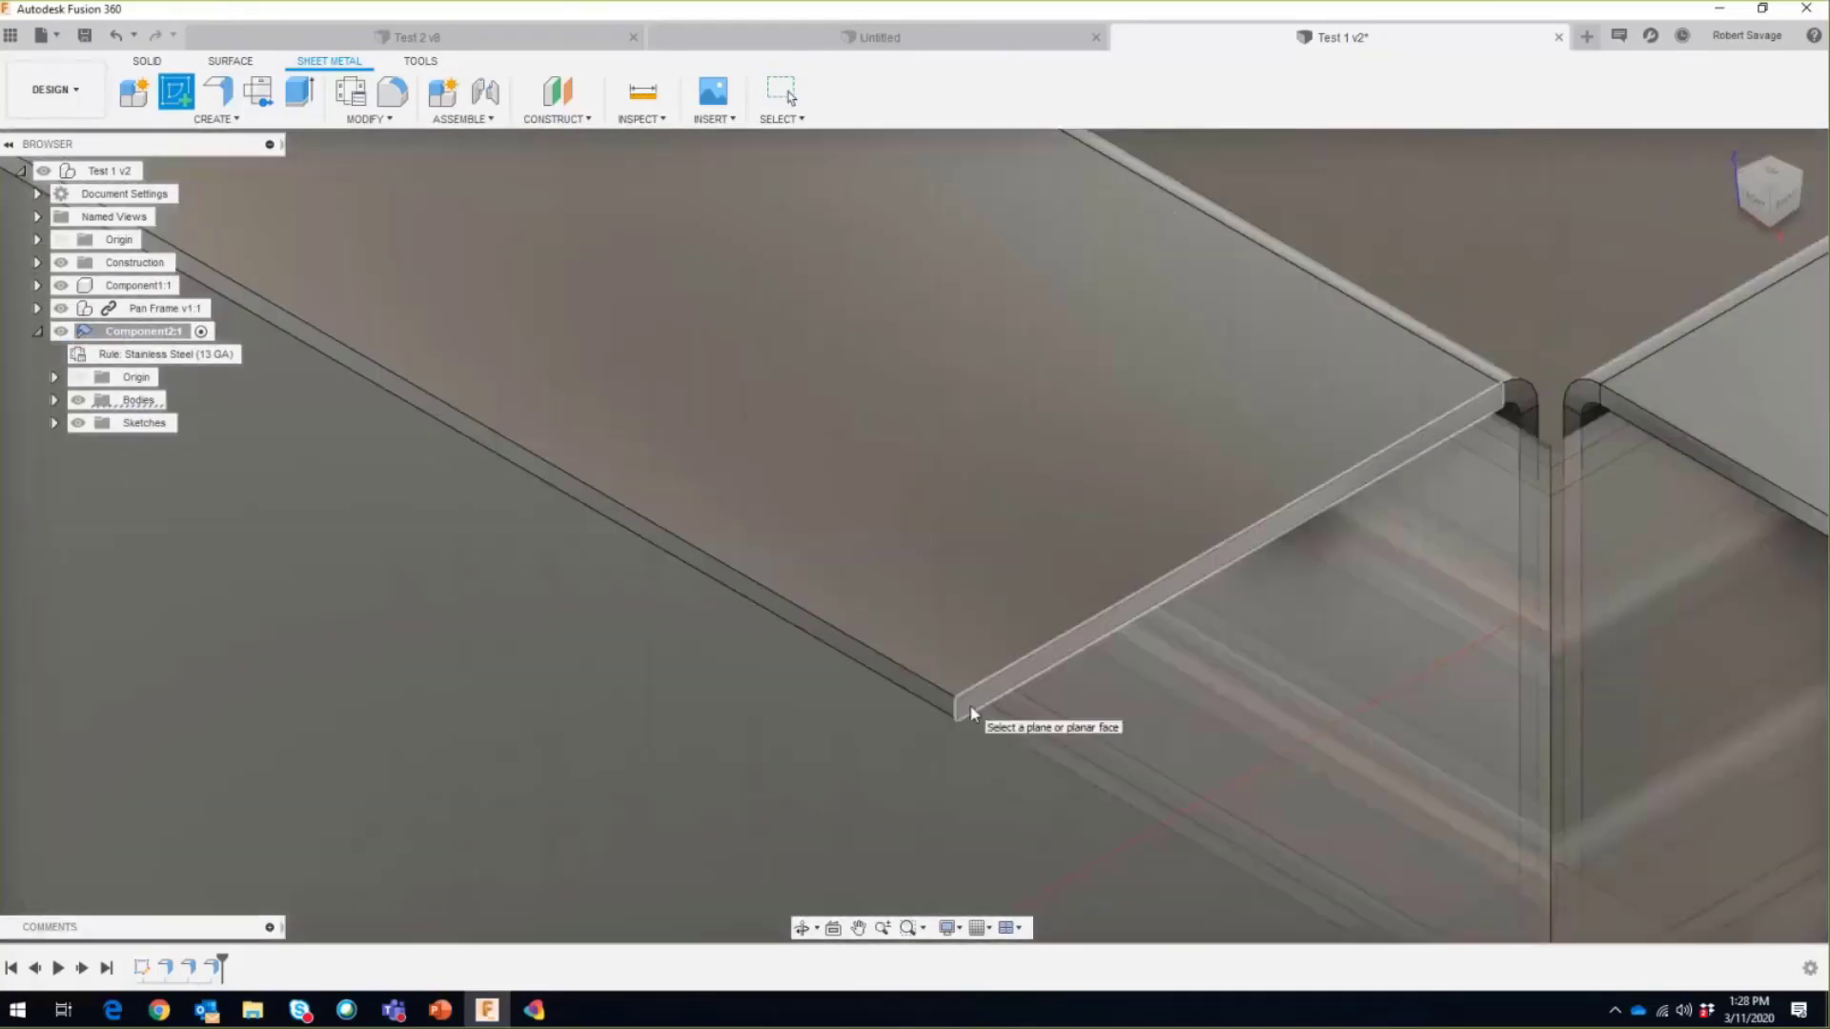
click(971, 713)
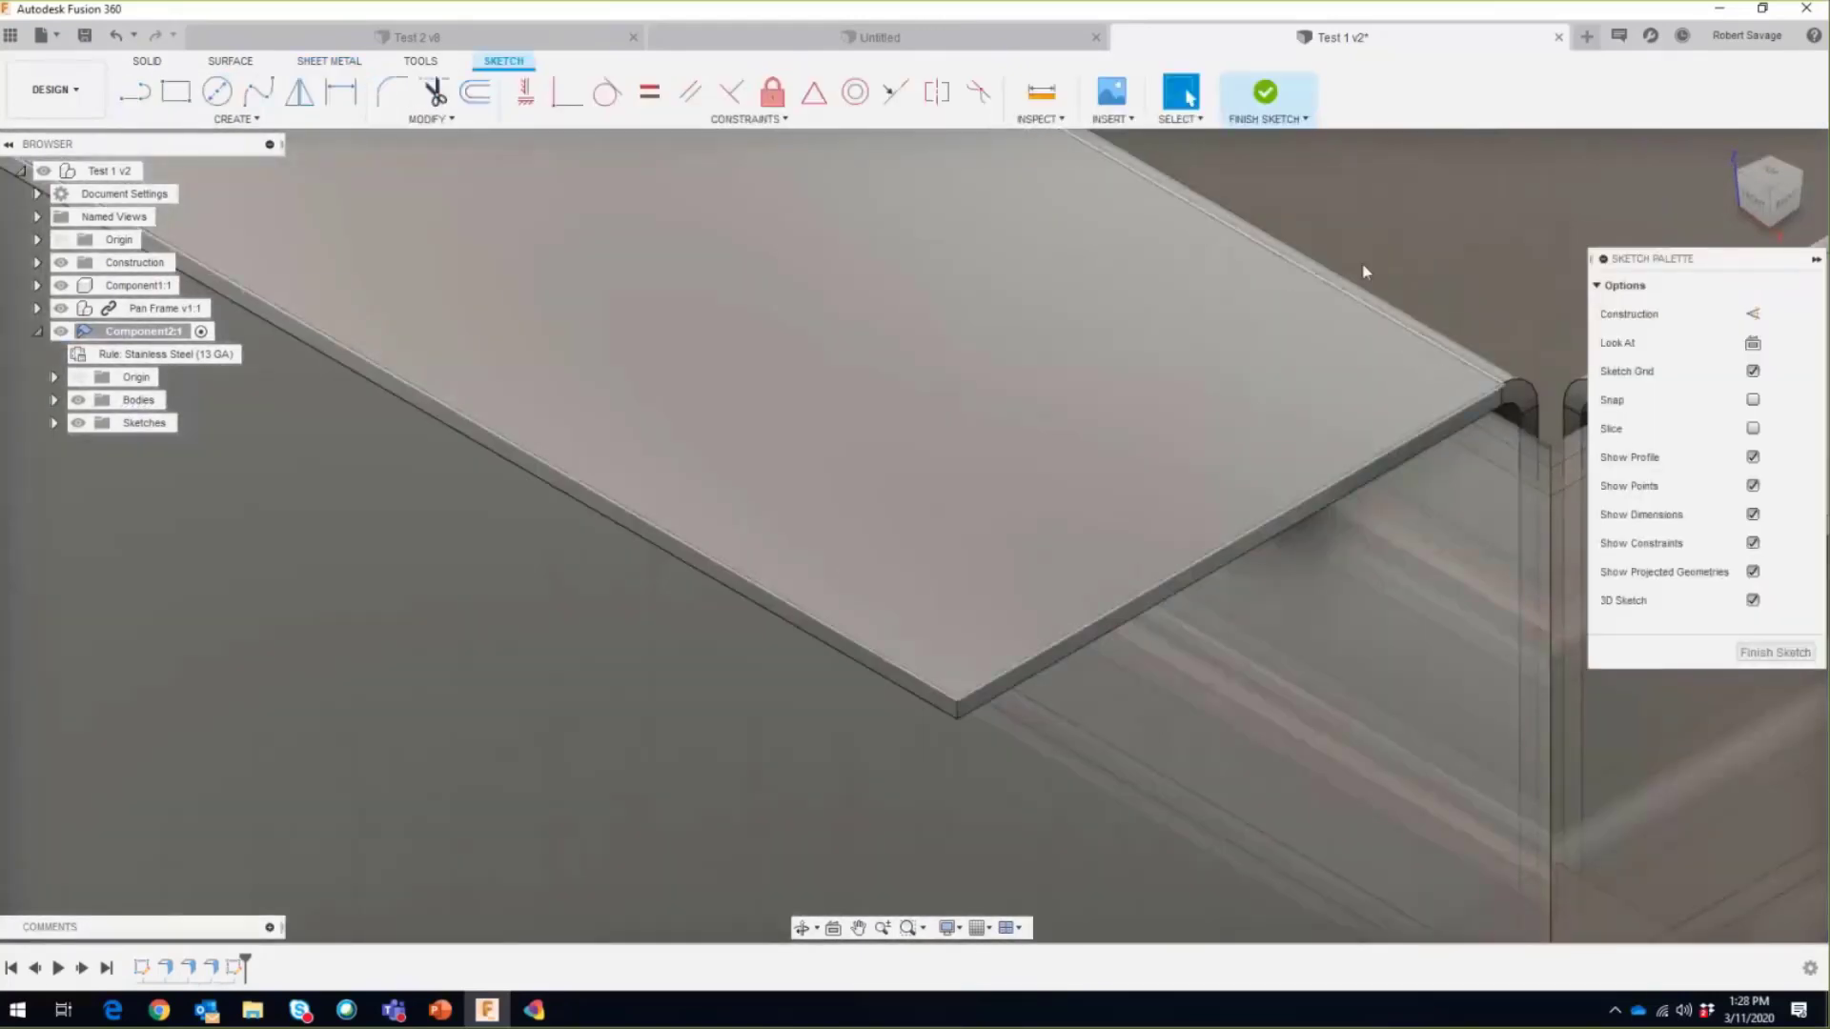
scroll(836, 363, down, 5)
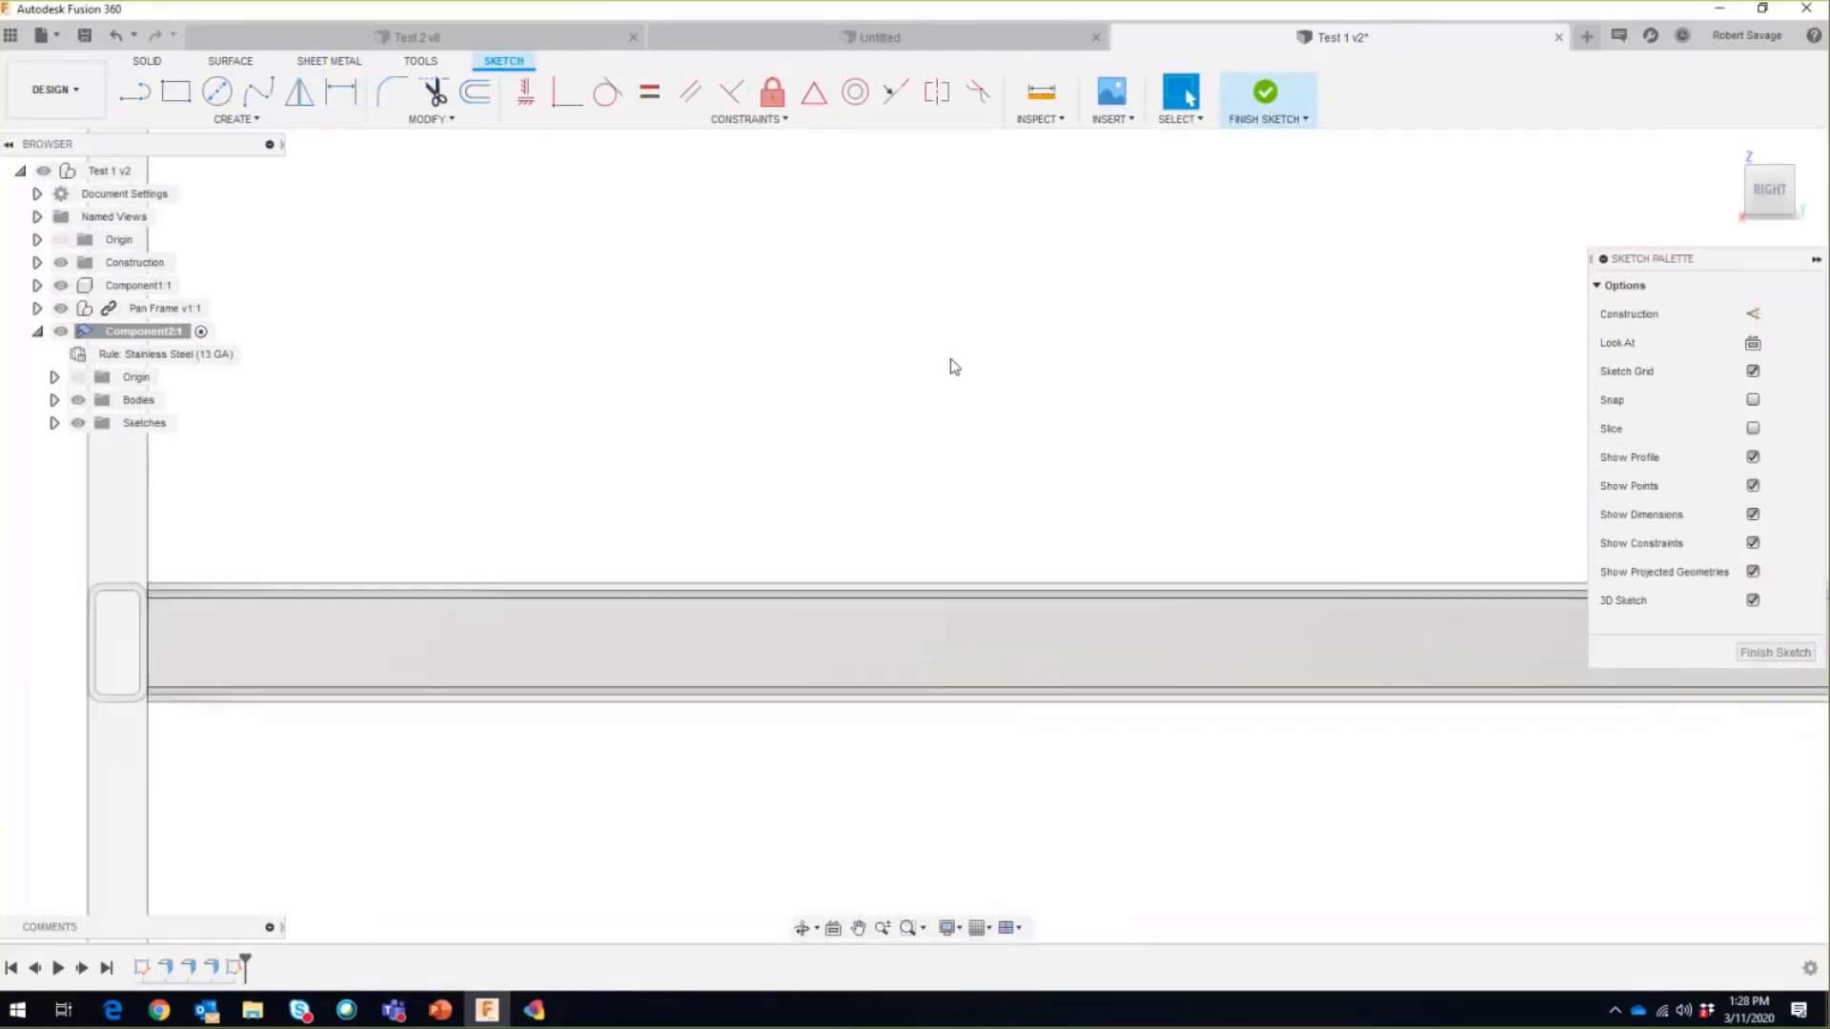
scroll(612, 351, down, 2)
scroll(613, 351, up, 6)
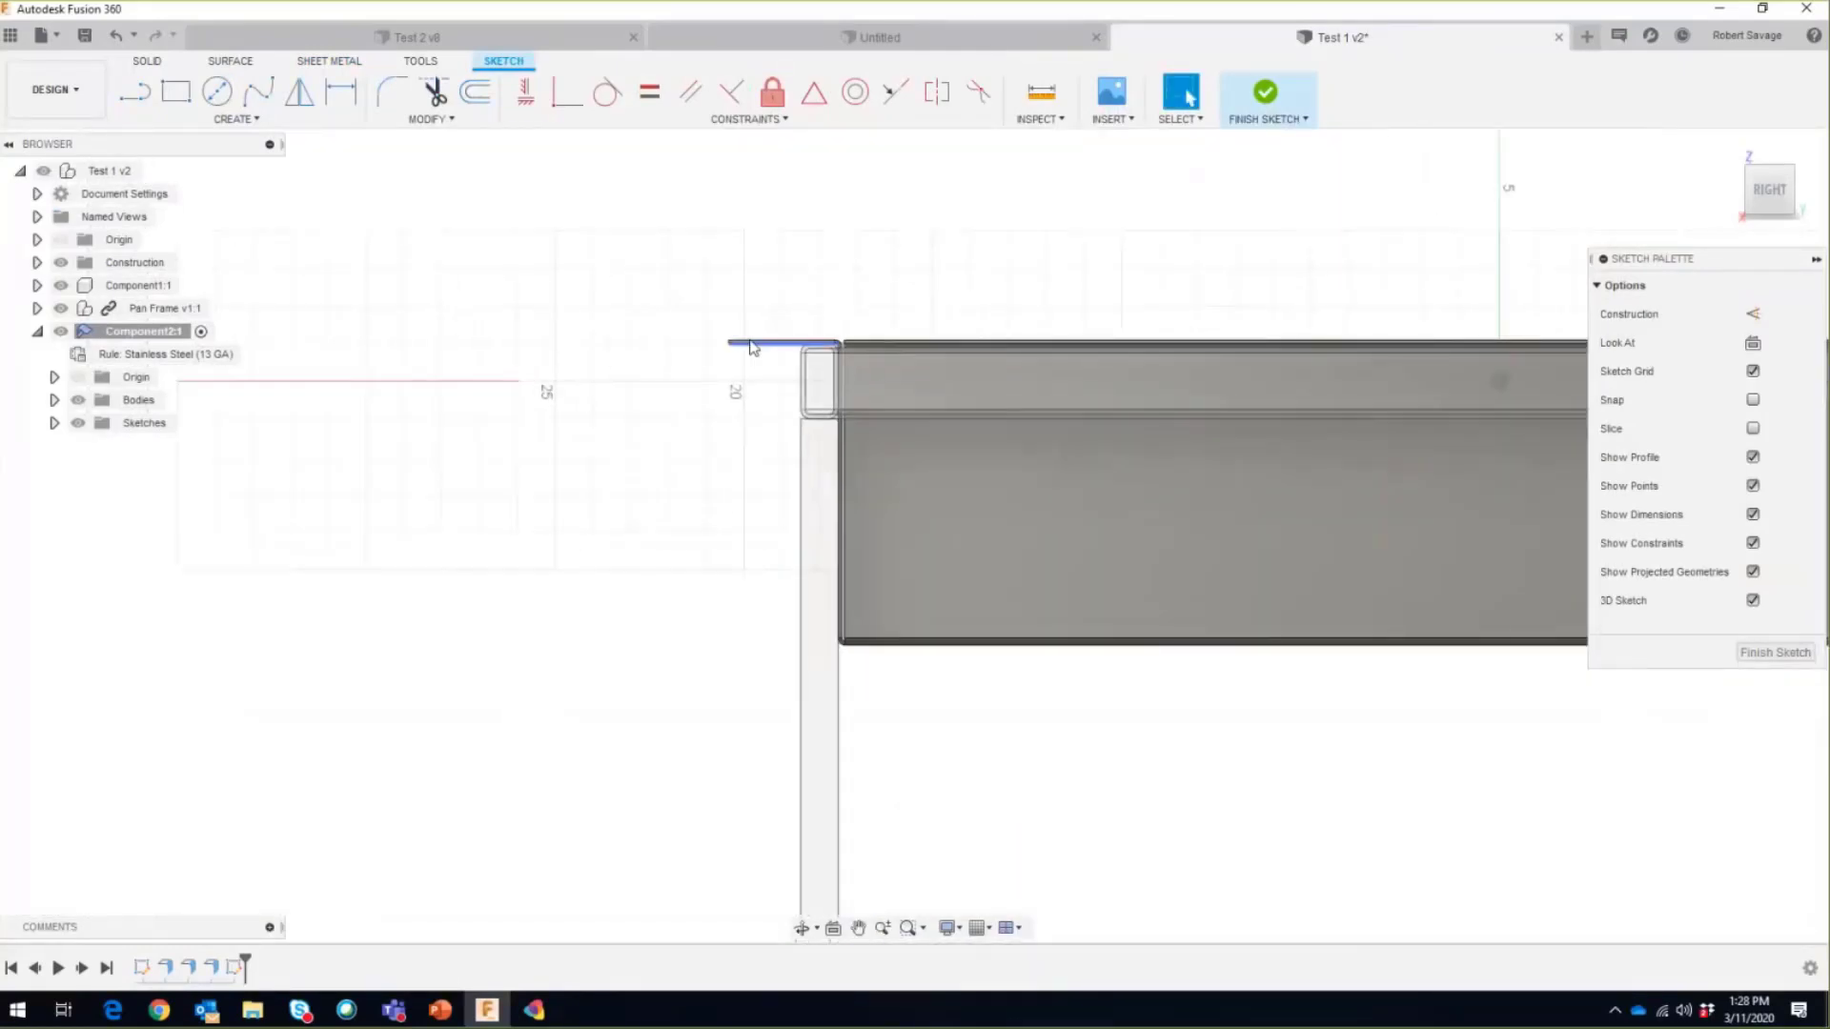
scroll(730, 429, up, 2)
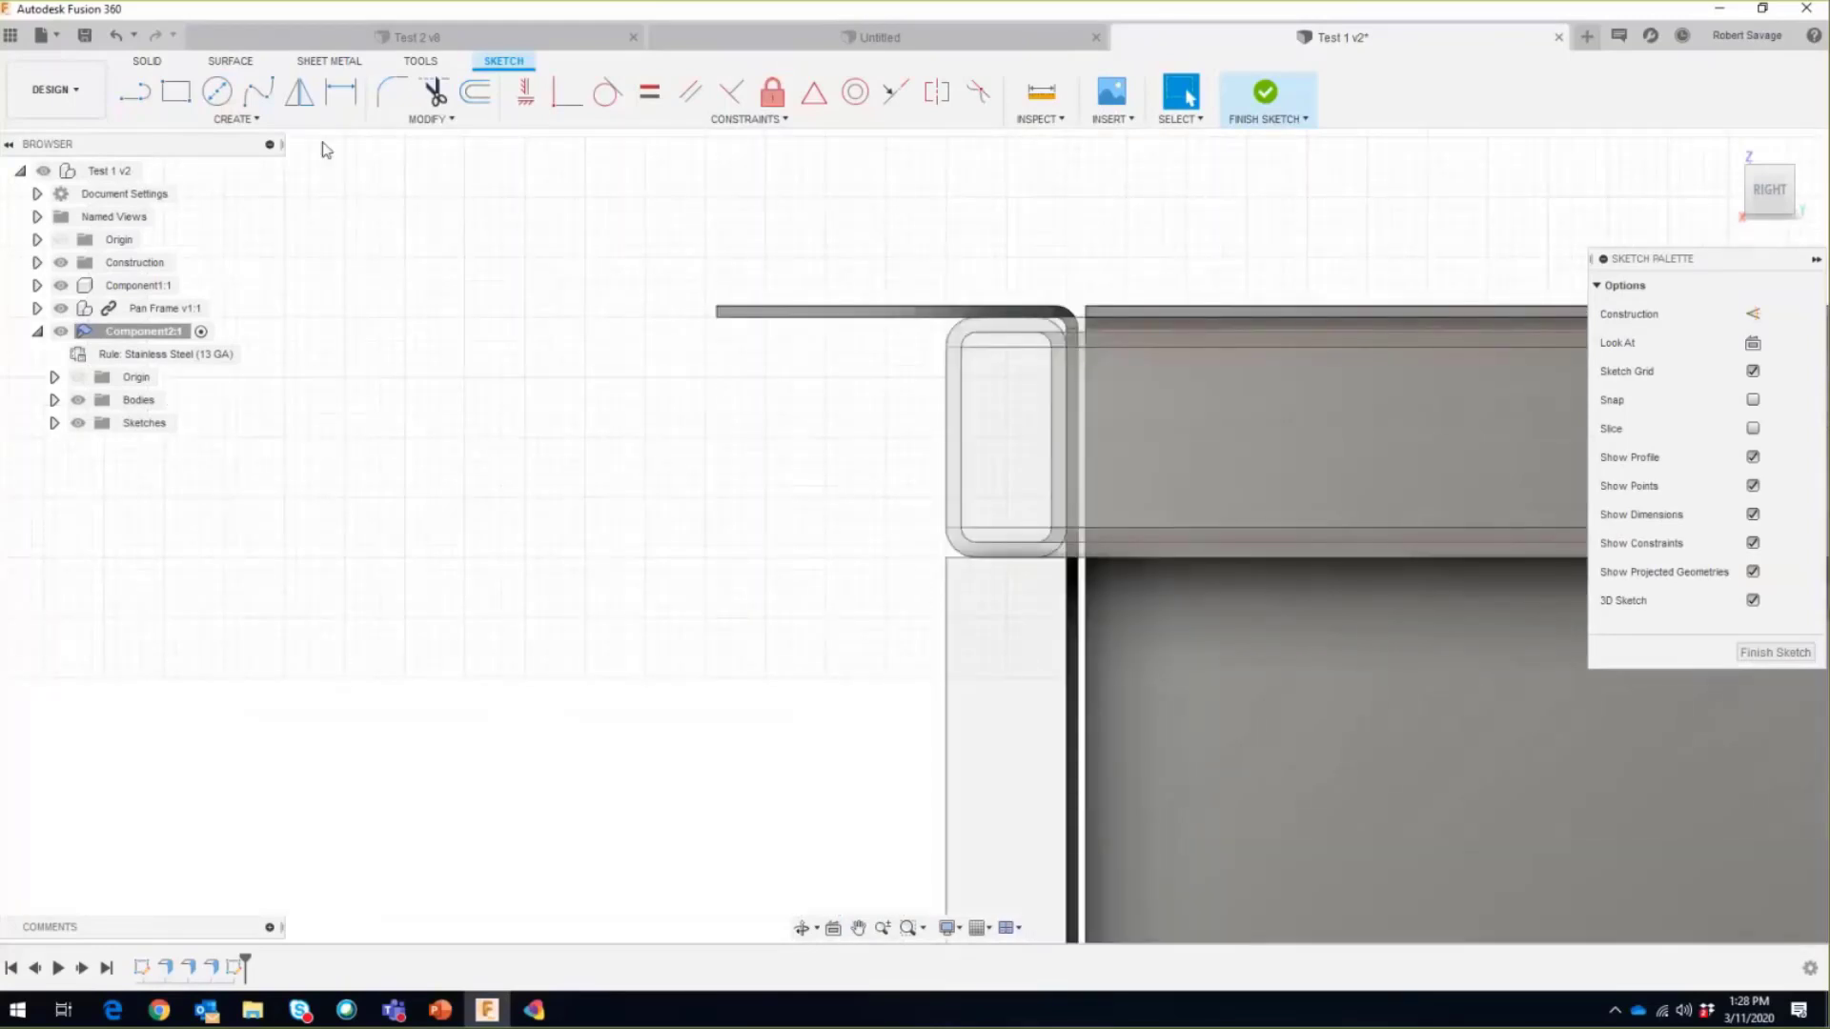
Step: Draw a 2 in line straight down from the lower outer corner of the rim flange's end profile
click(135, 91)
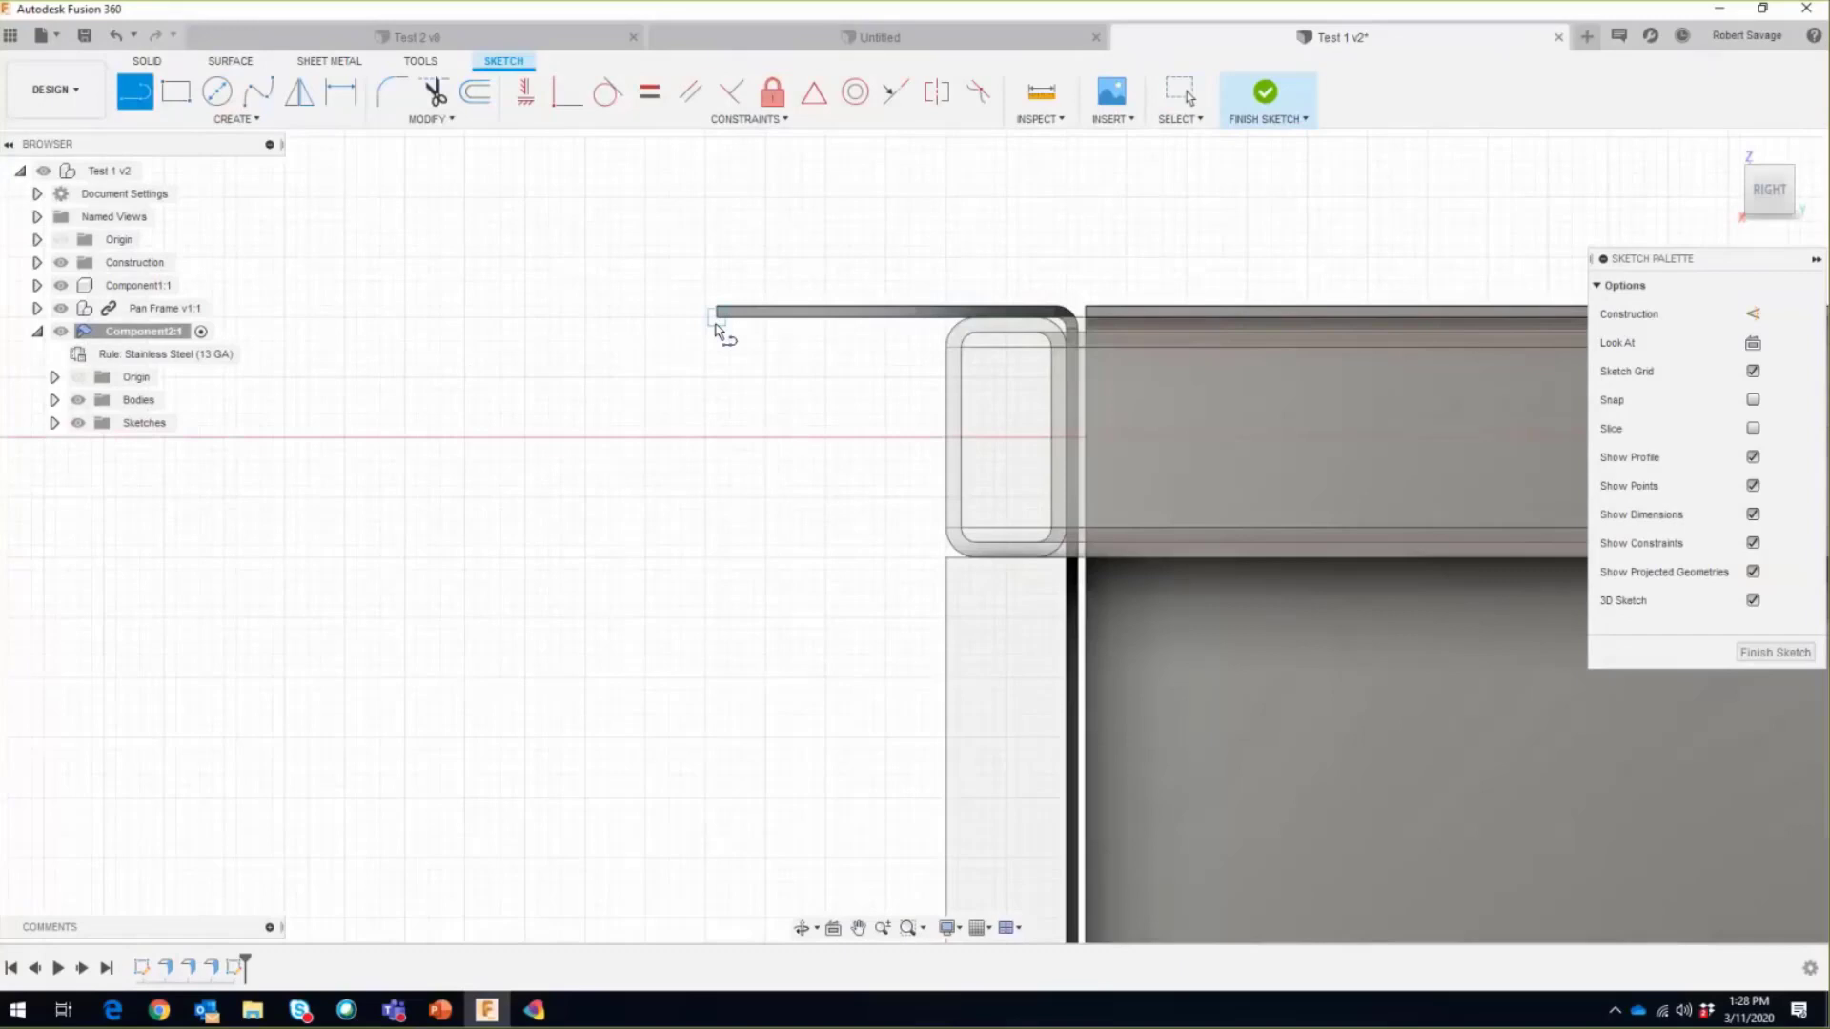
drag(716, 317, 716, 567)
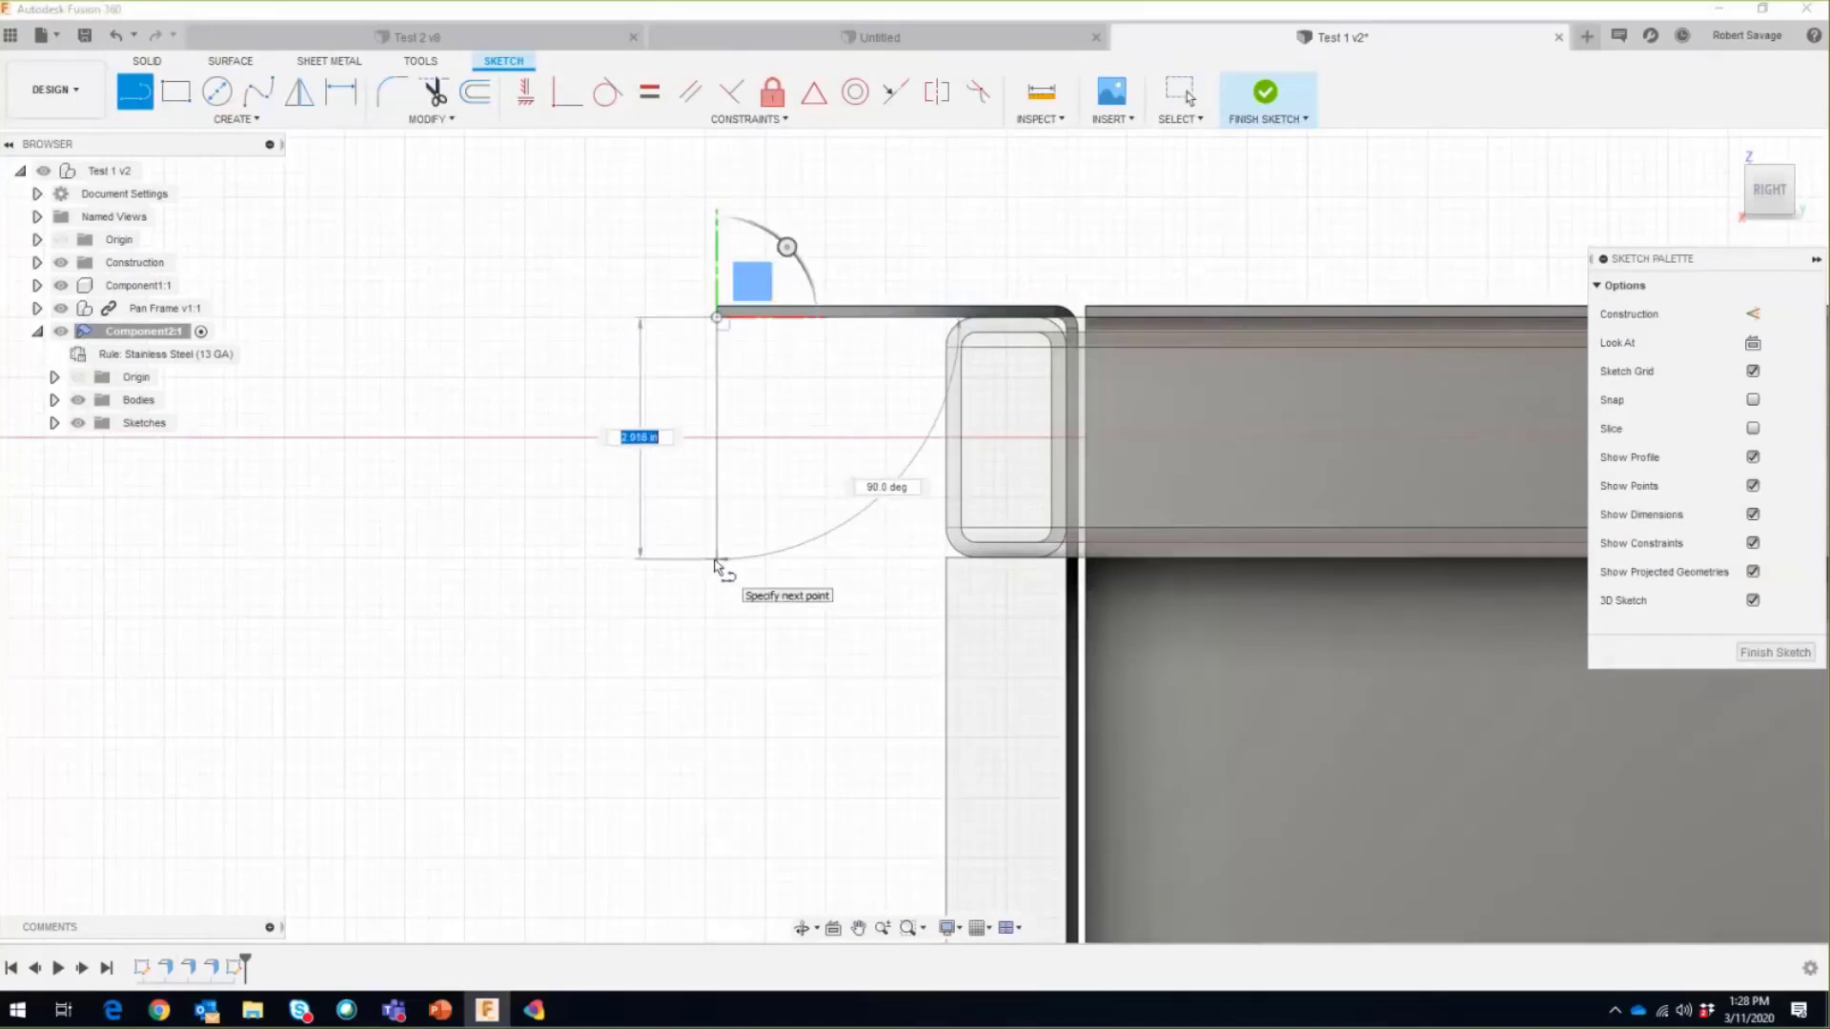
text(2)
key(Return)
key(Escape)
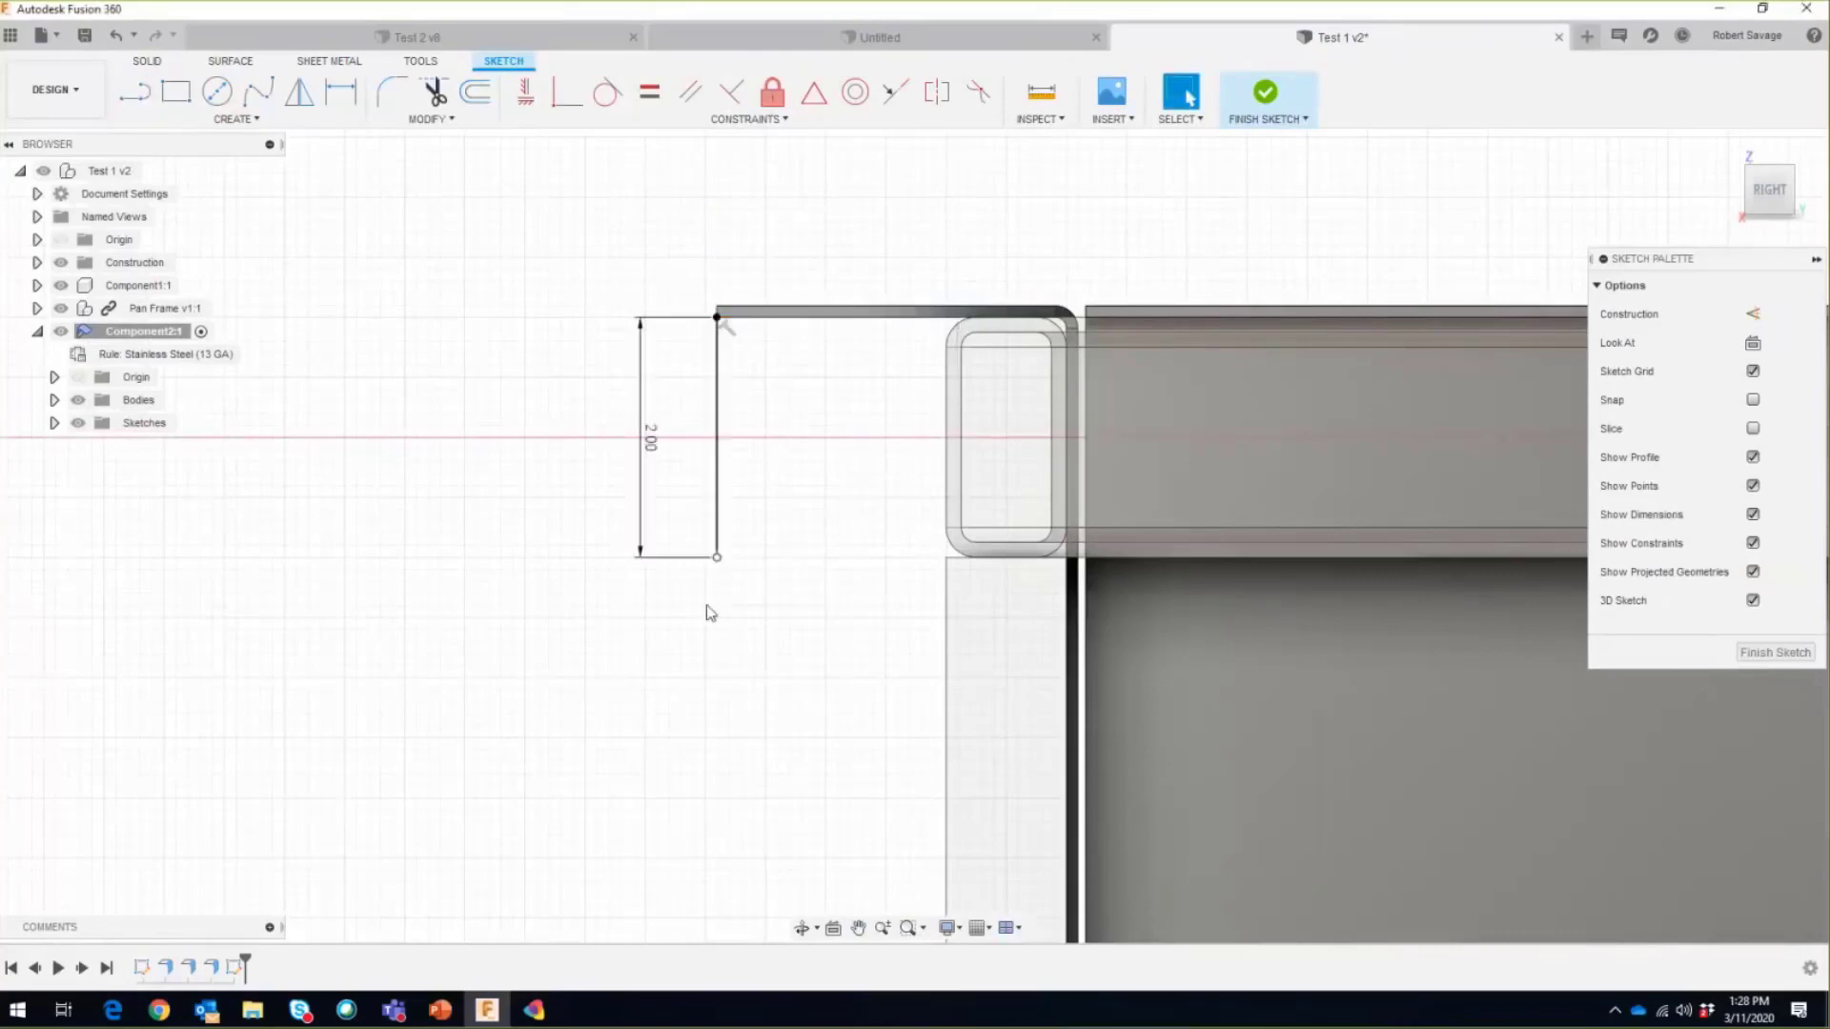
Step: Add a tangent semicircular arc of about 1 in radius, curving outward from the line's lower end
click(136, 94)
click(717, 556)
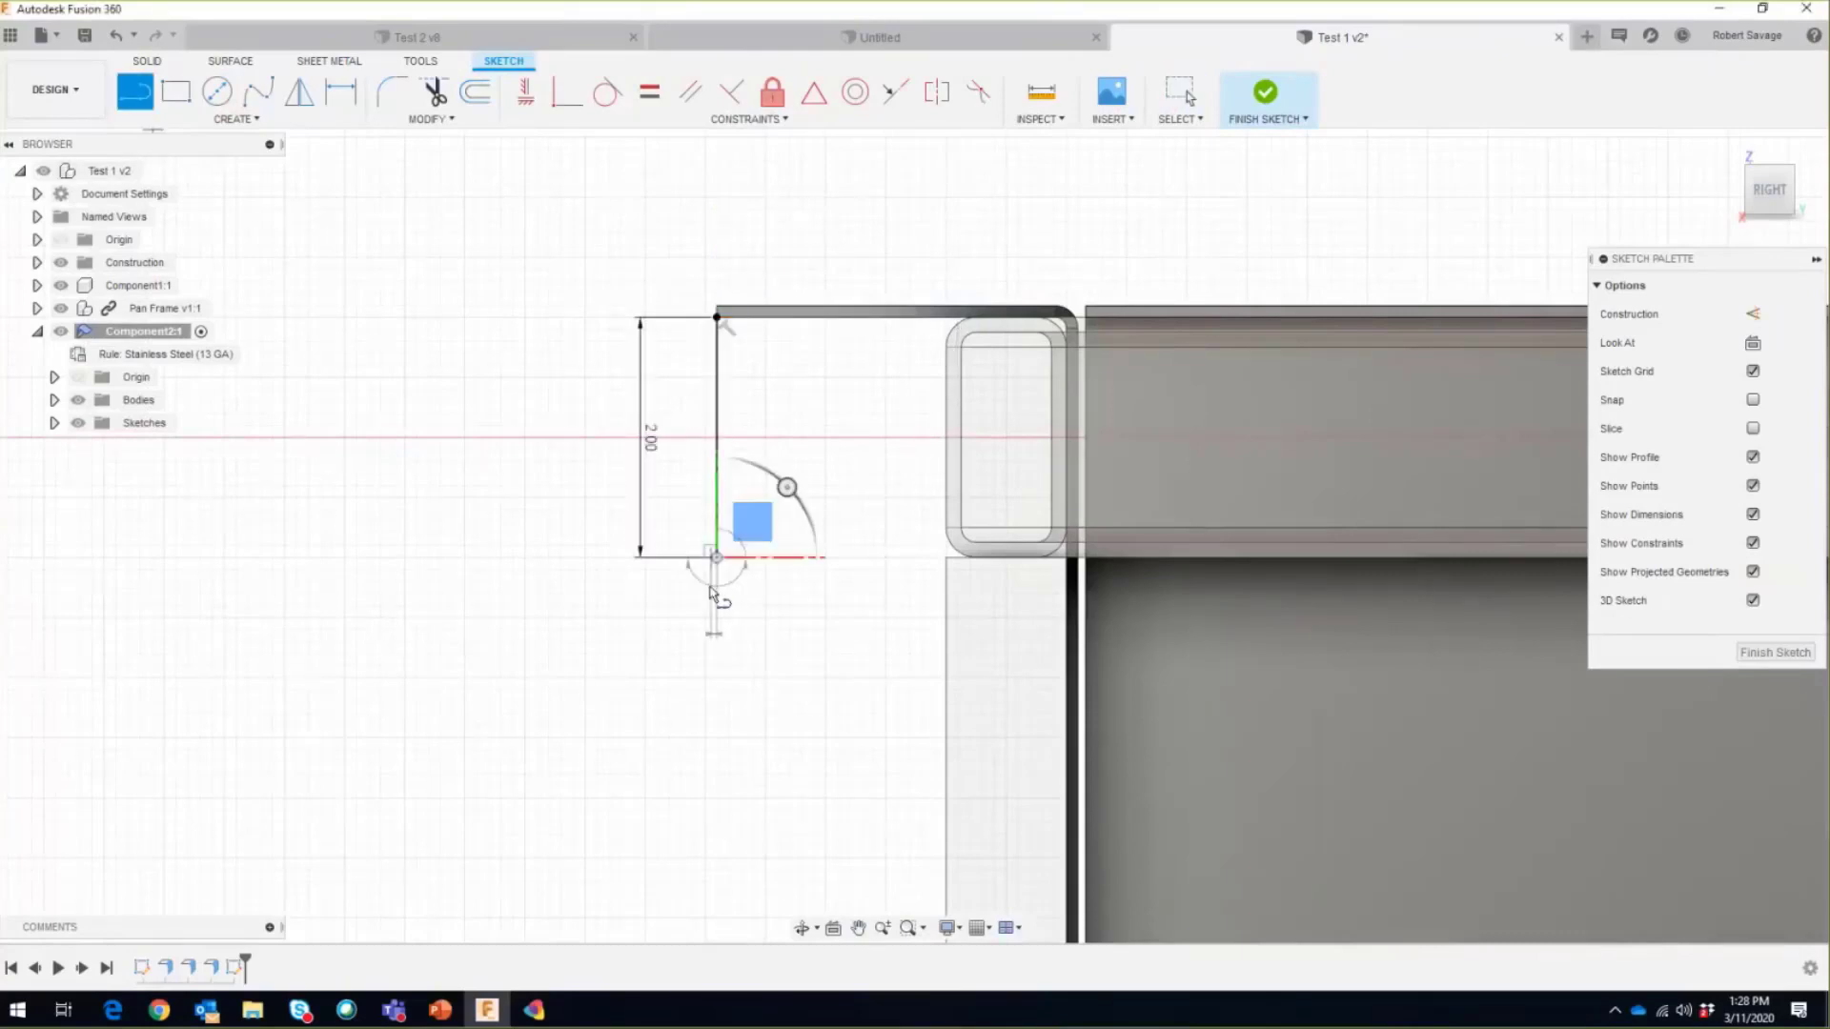
drag(710, 593, 477, 557)
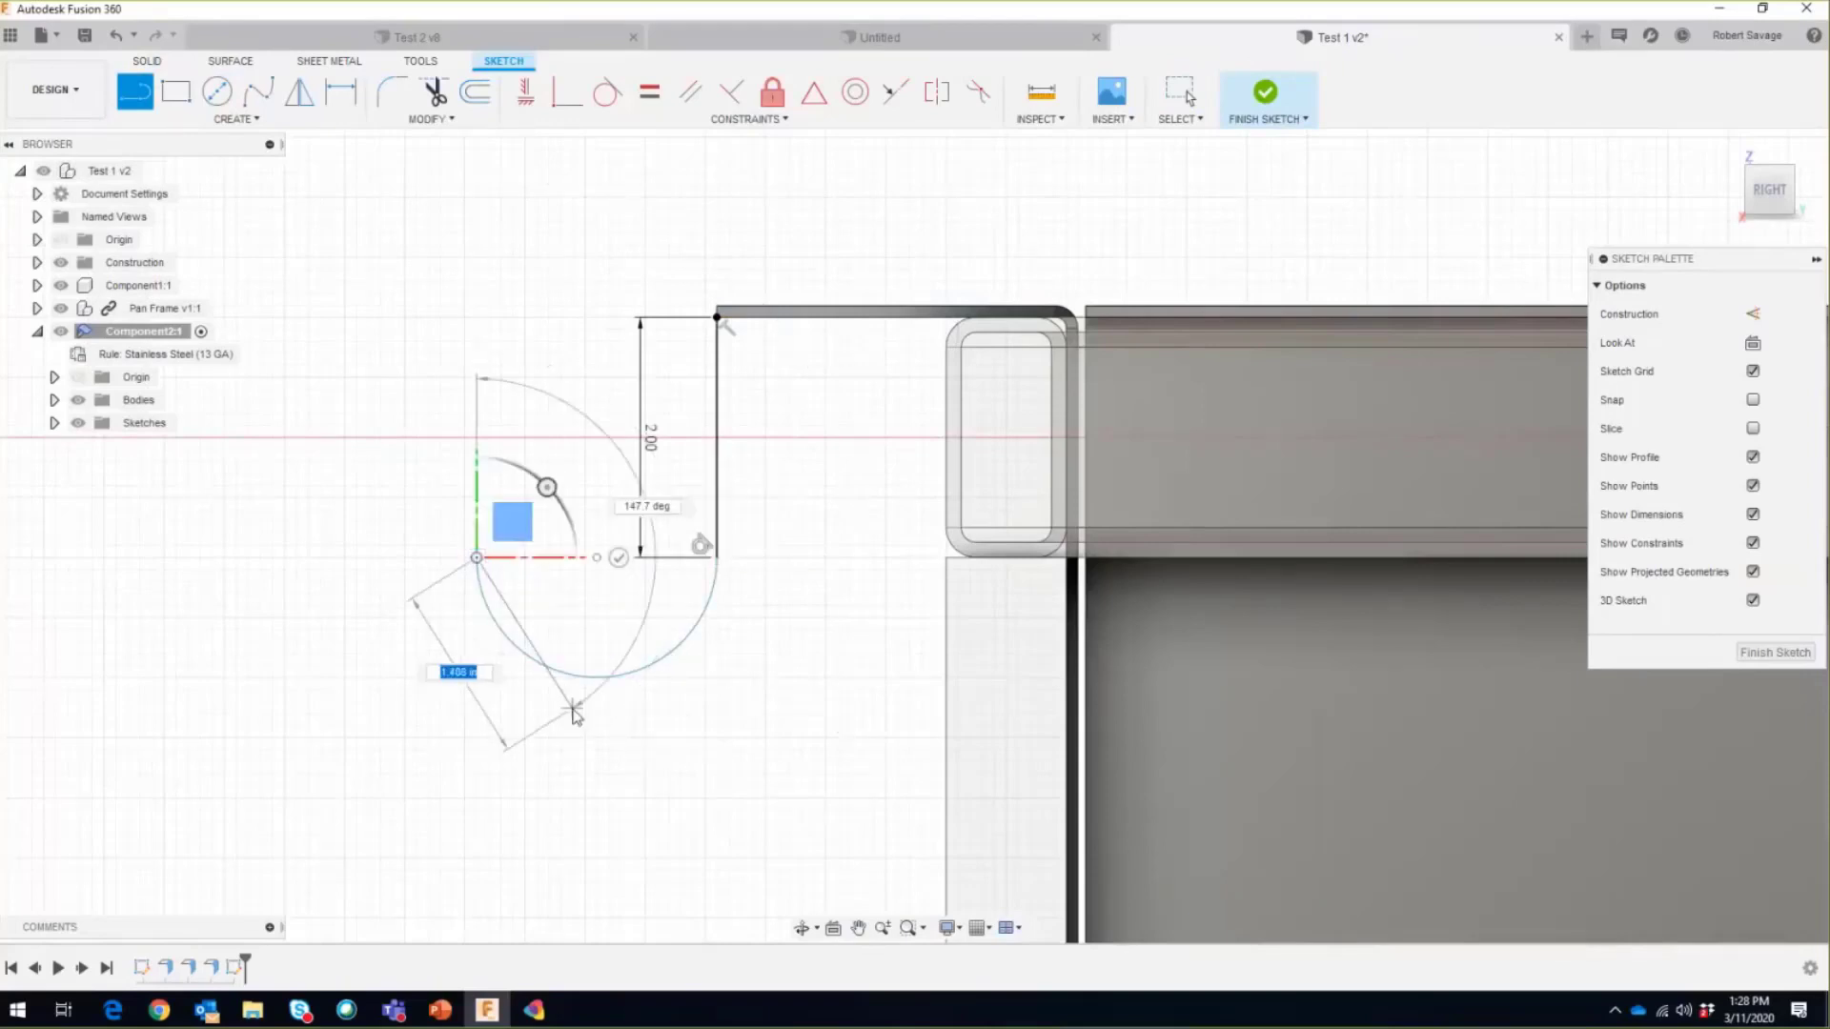
key(Escape)
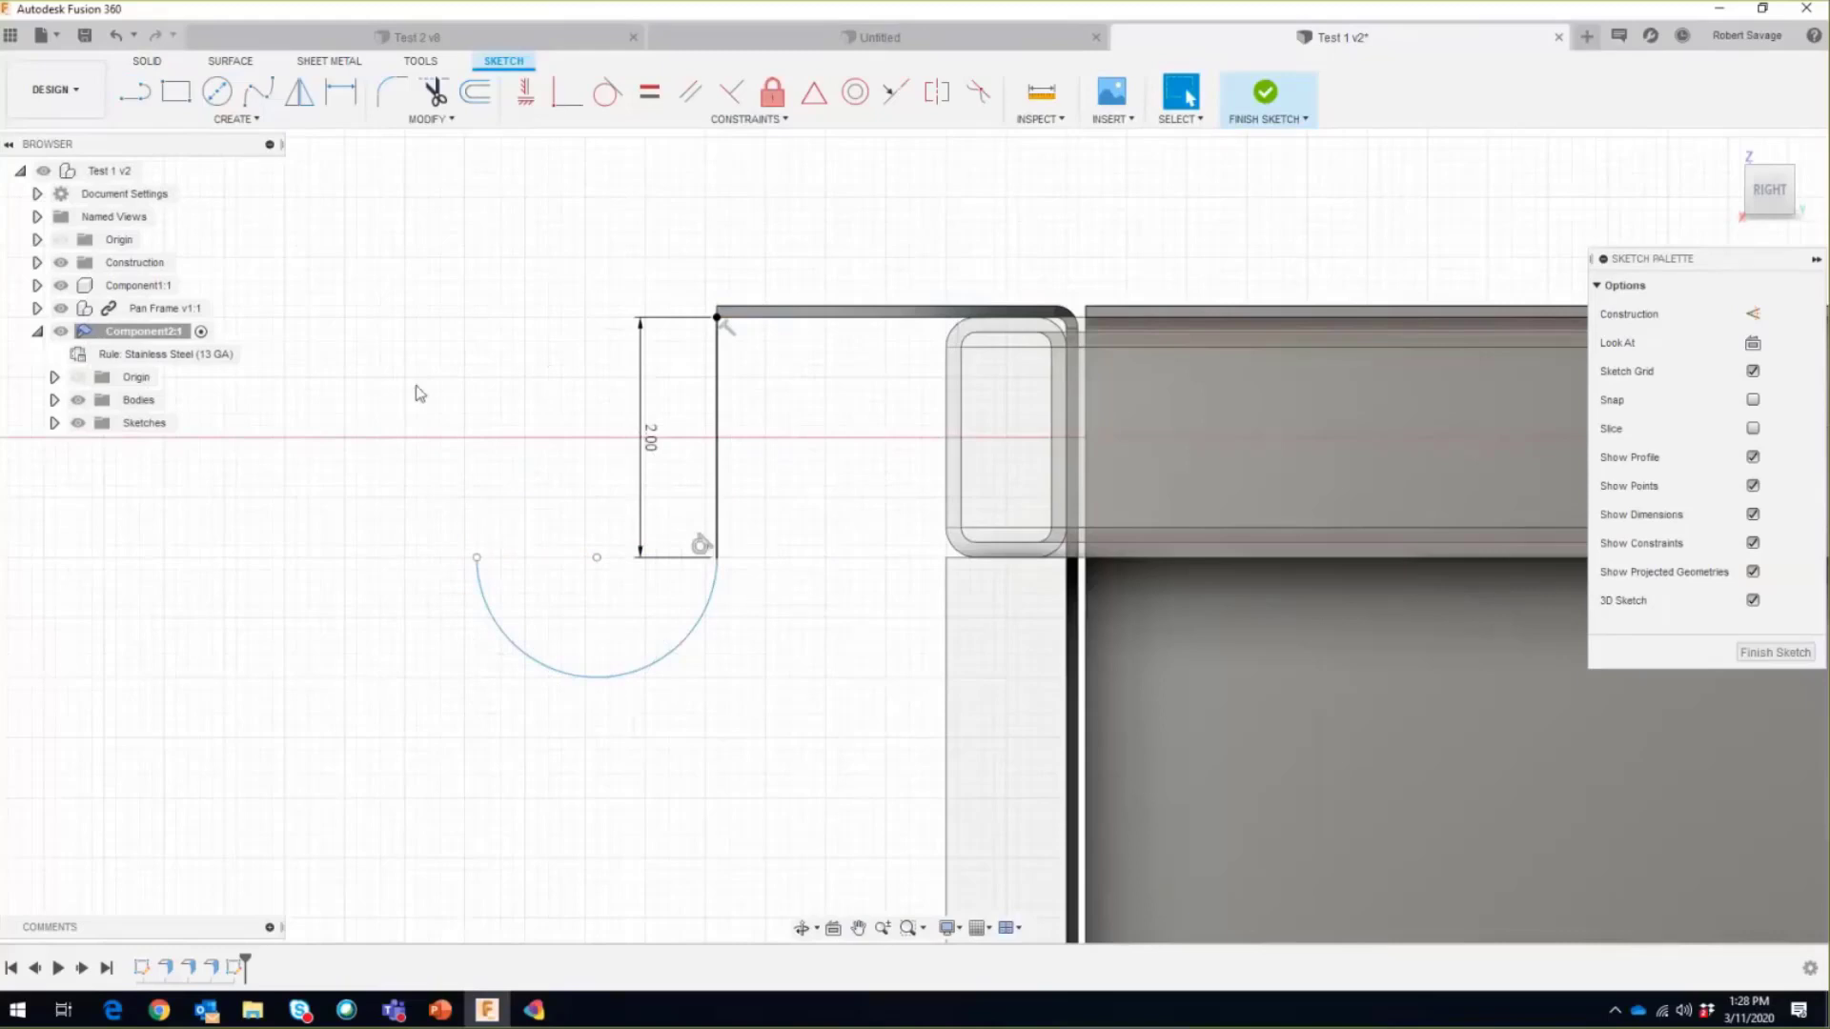
Step: Dimension the arc's radius as 1 in and finish the profile sketch
click(327, 105)
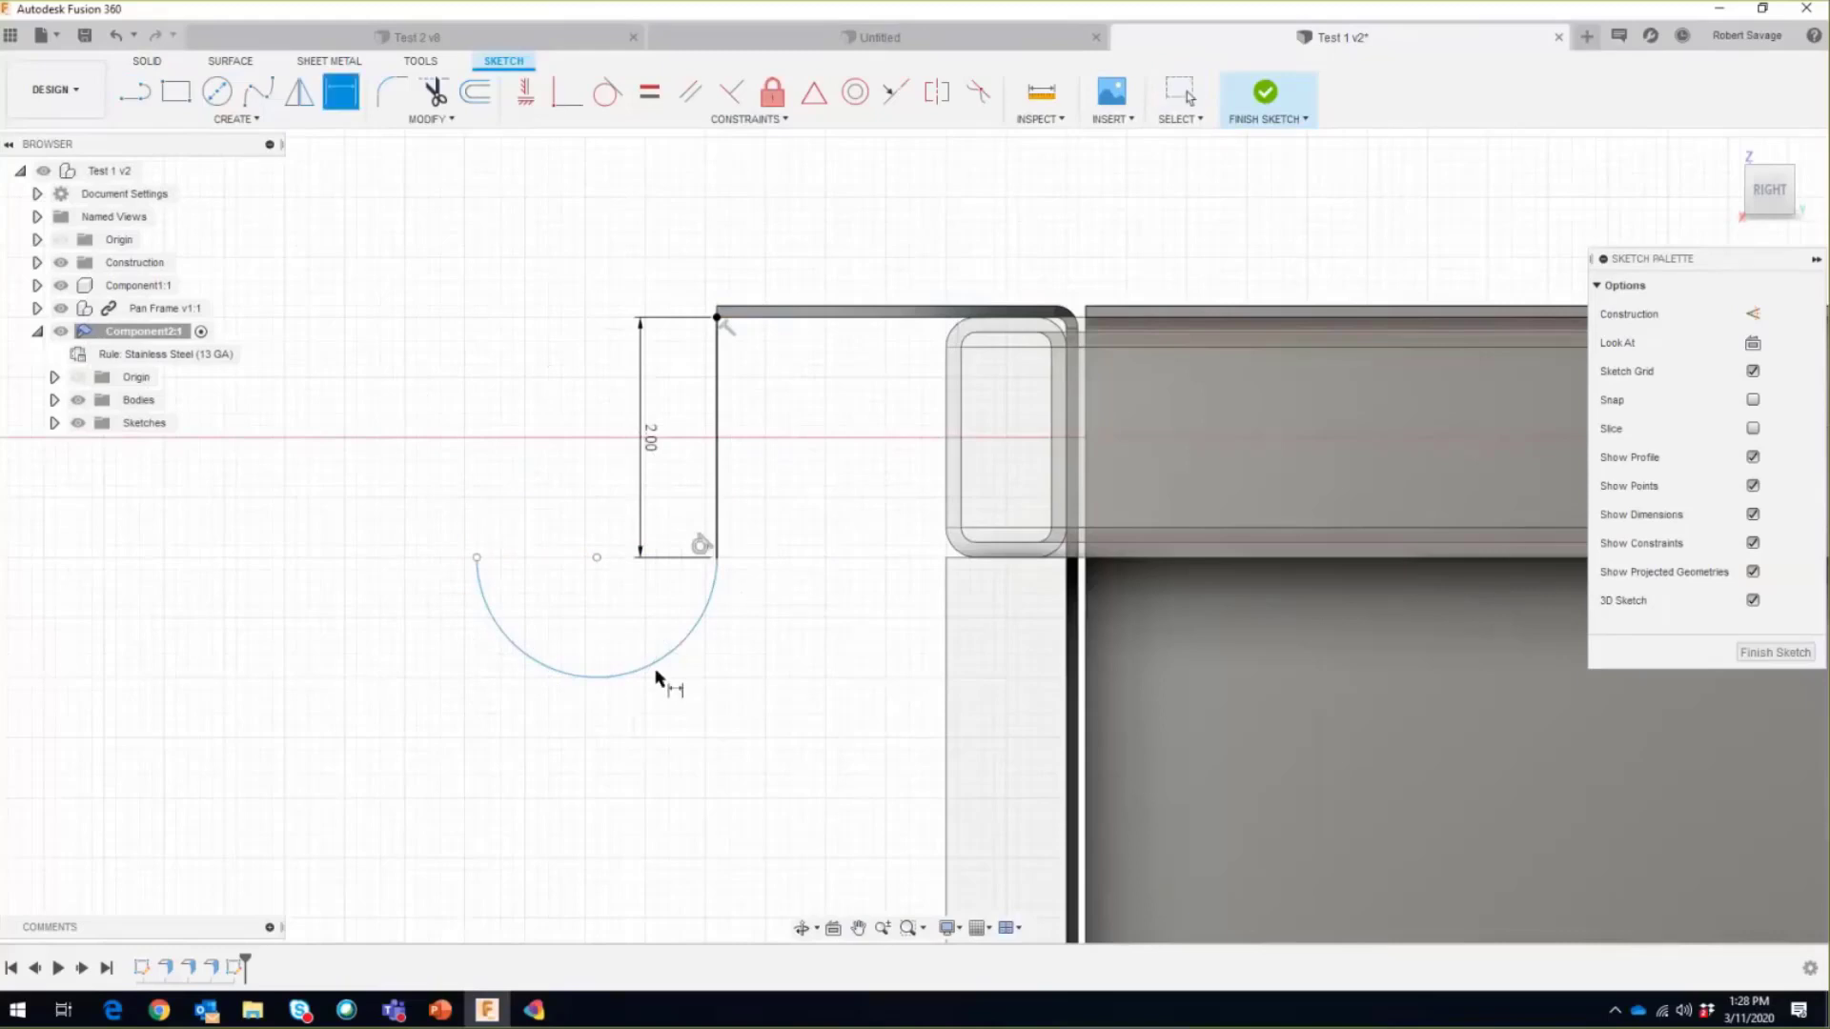
click(670, 652)
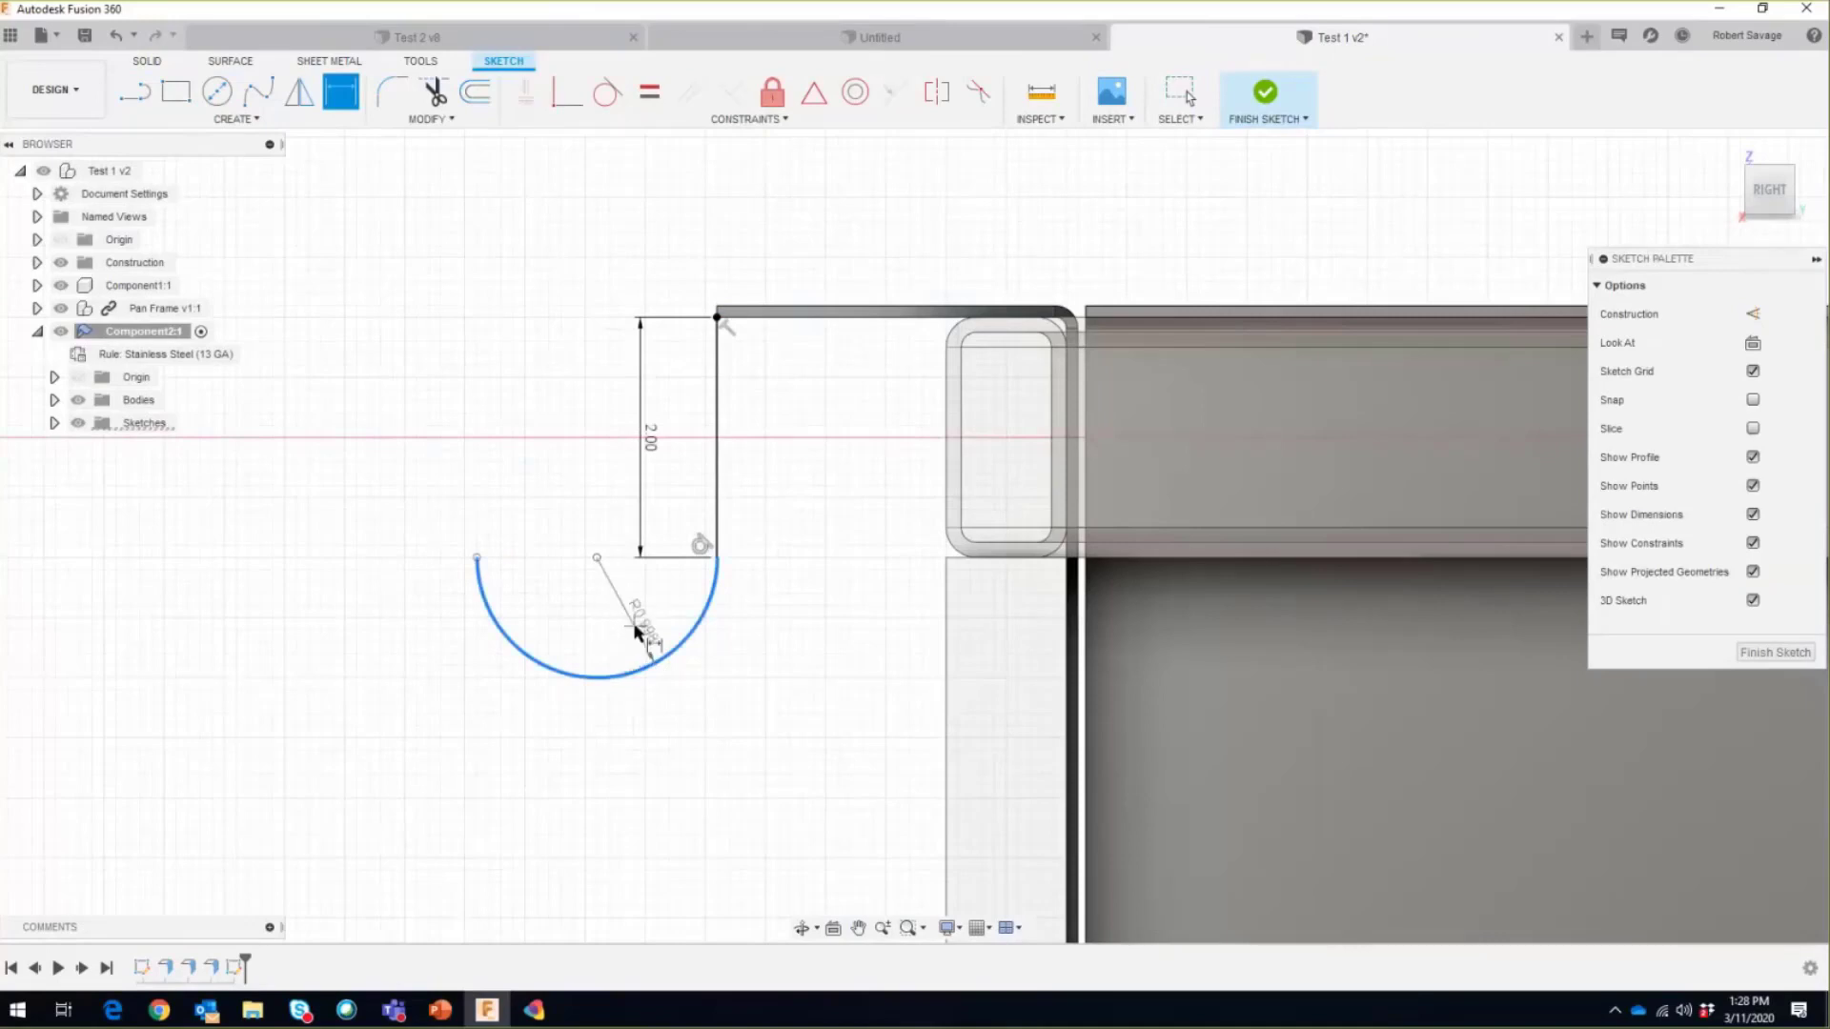
click(637, 635)
text(1)
key(Return)
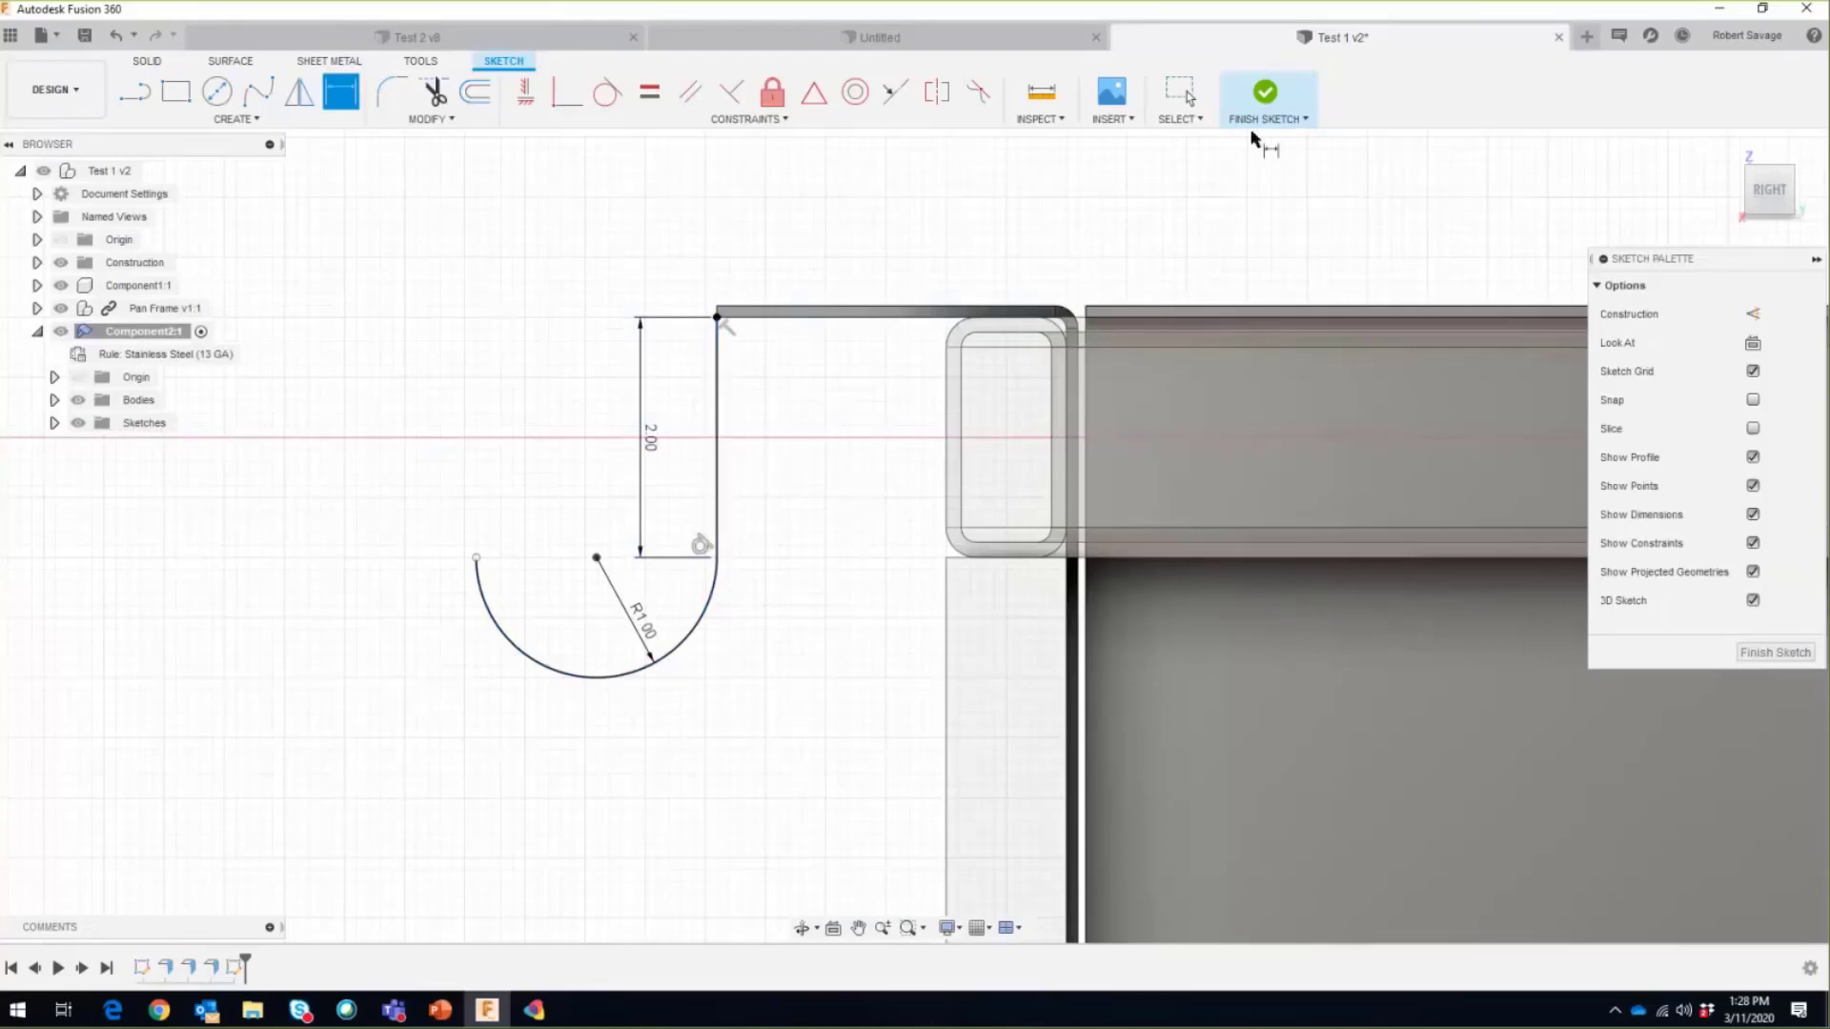
click(1265, 92)
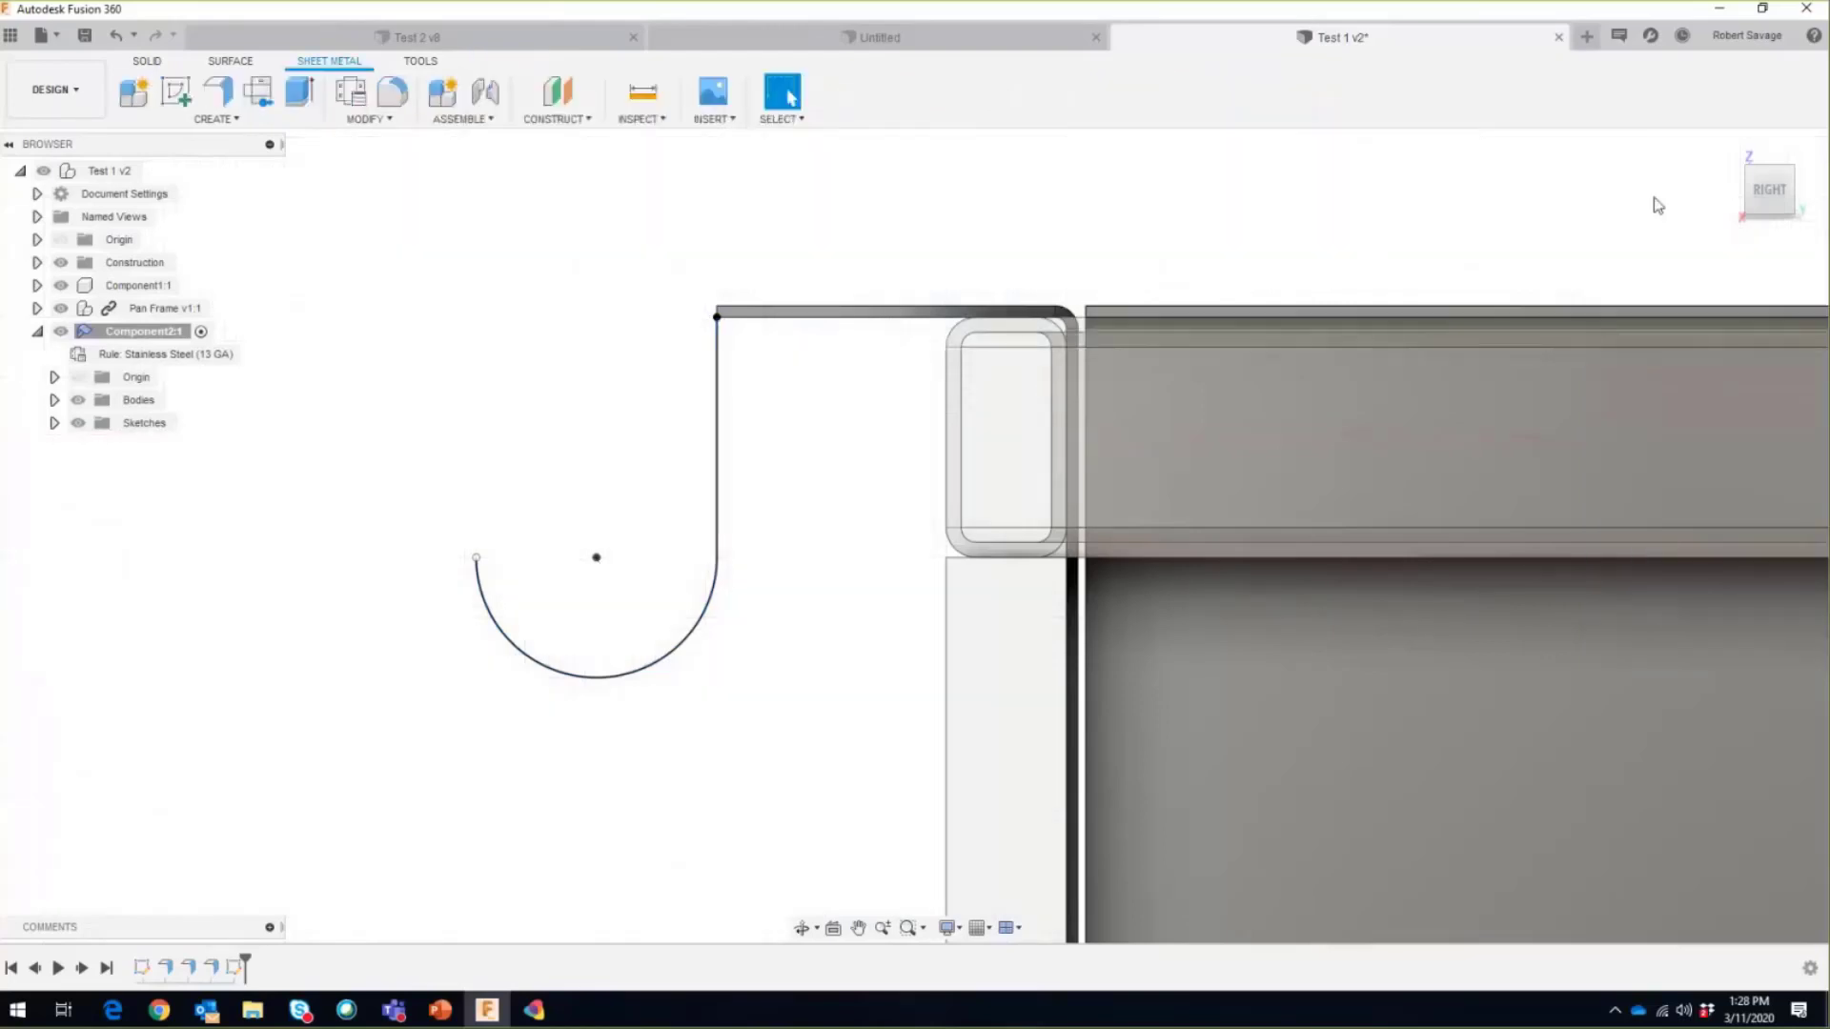
Step: Start a flange using the sketched line-and-arc profile and apply it to the adjoining short-side rim edge
click(1727, 148)
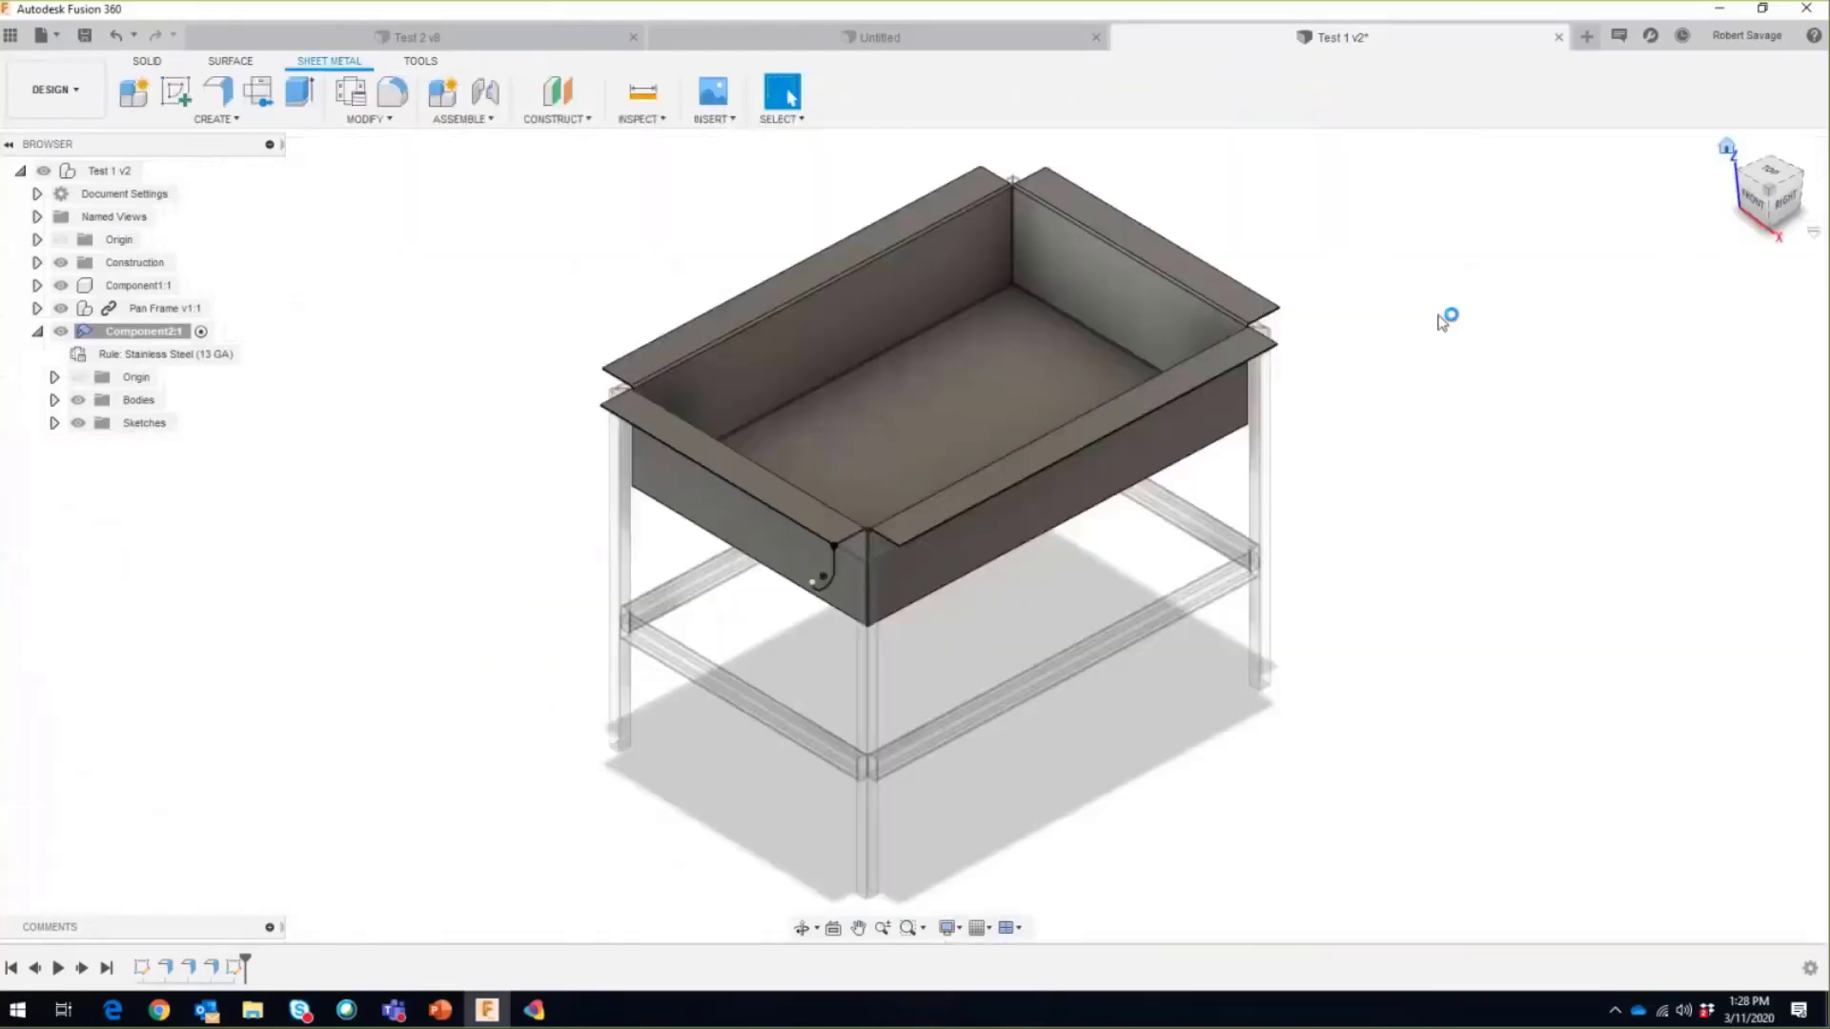
click(218, 92)
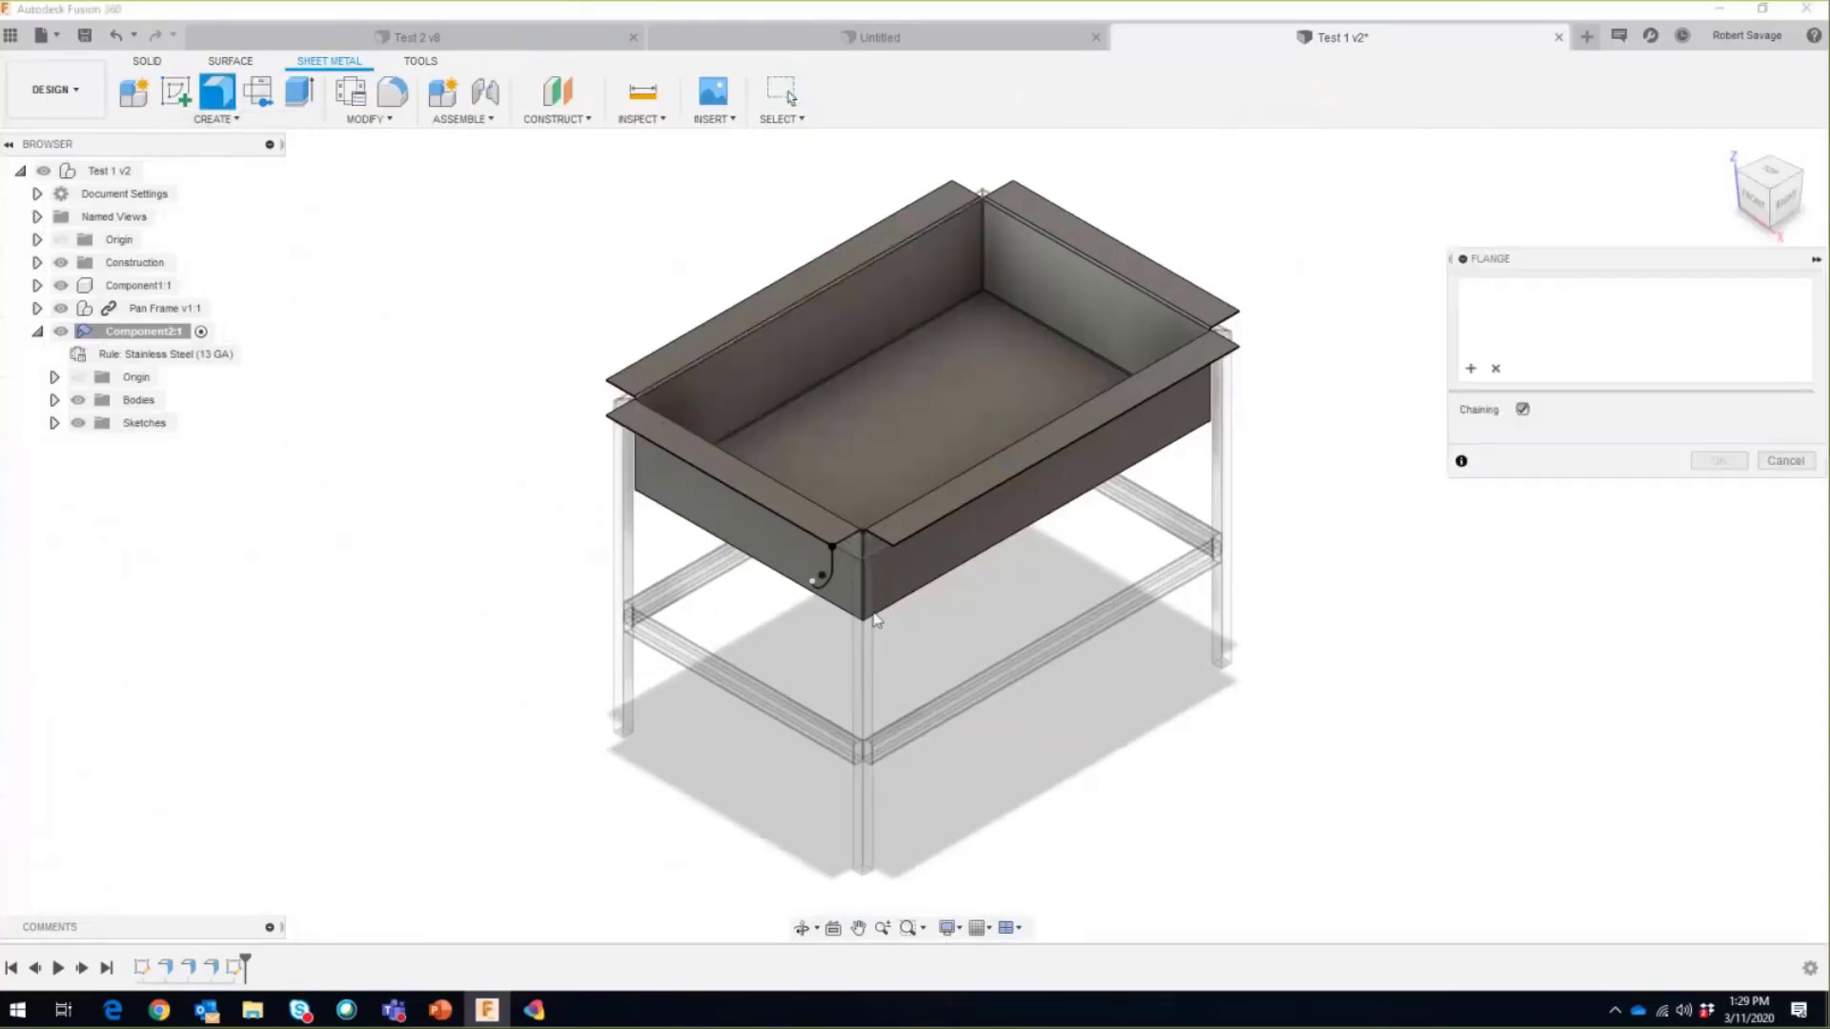
scroll(829, 596, up, 5)
scroll(819, 605, up, 2)
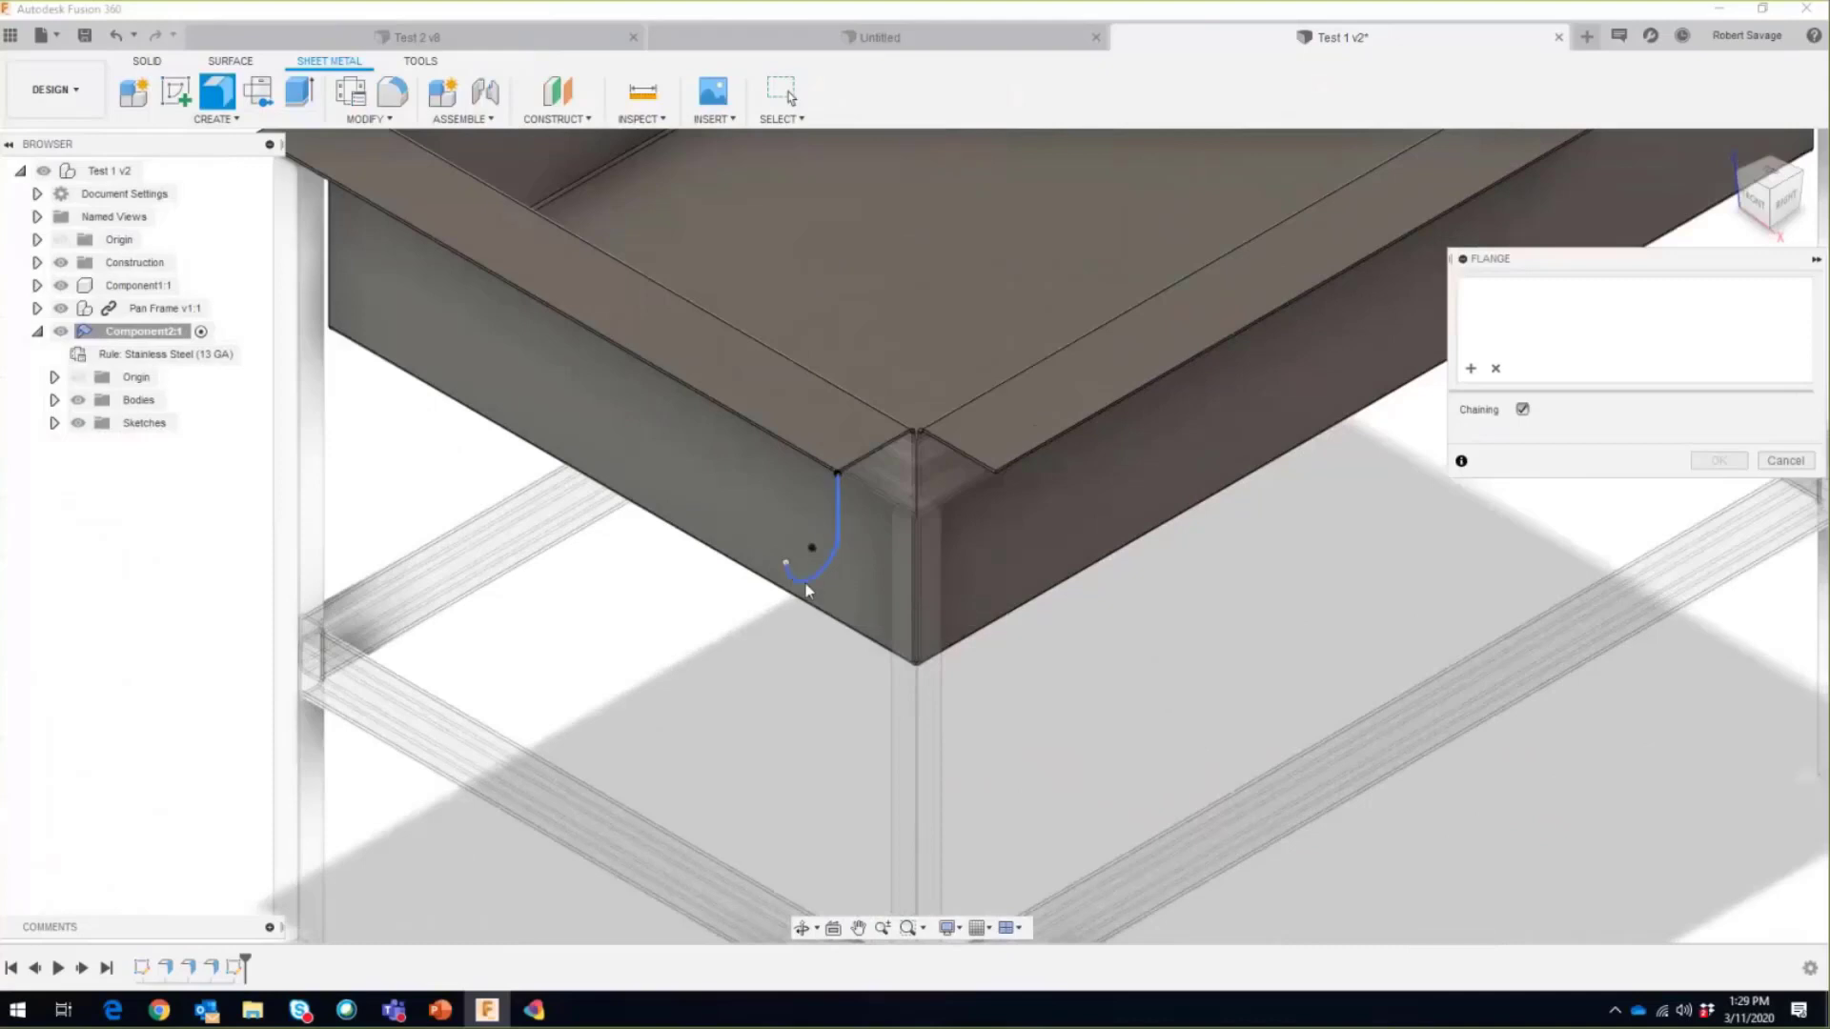
click(806, 591)
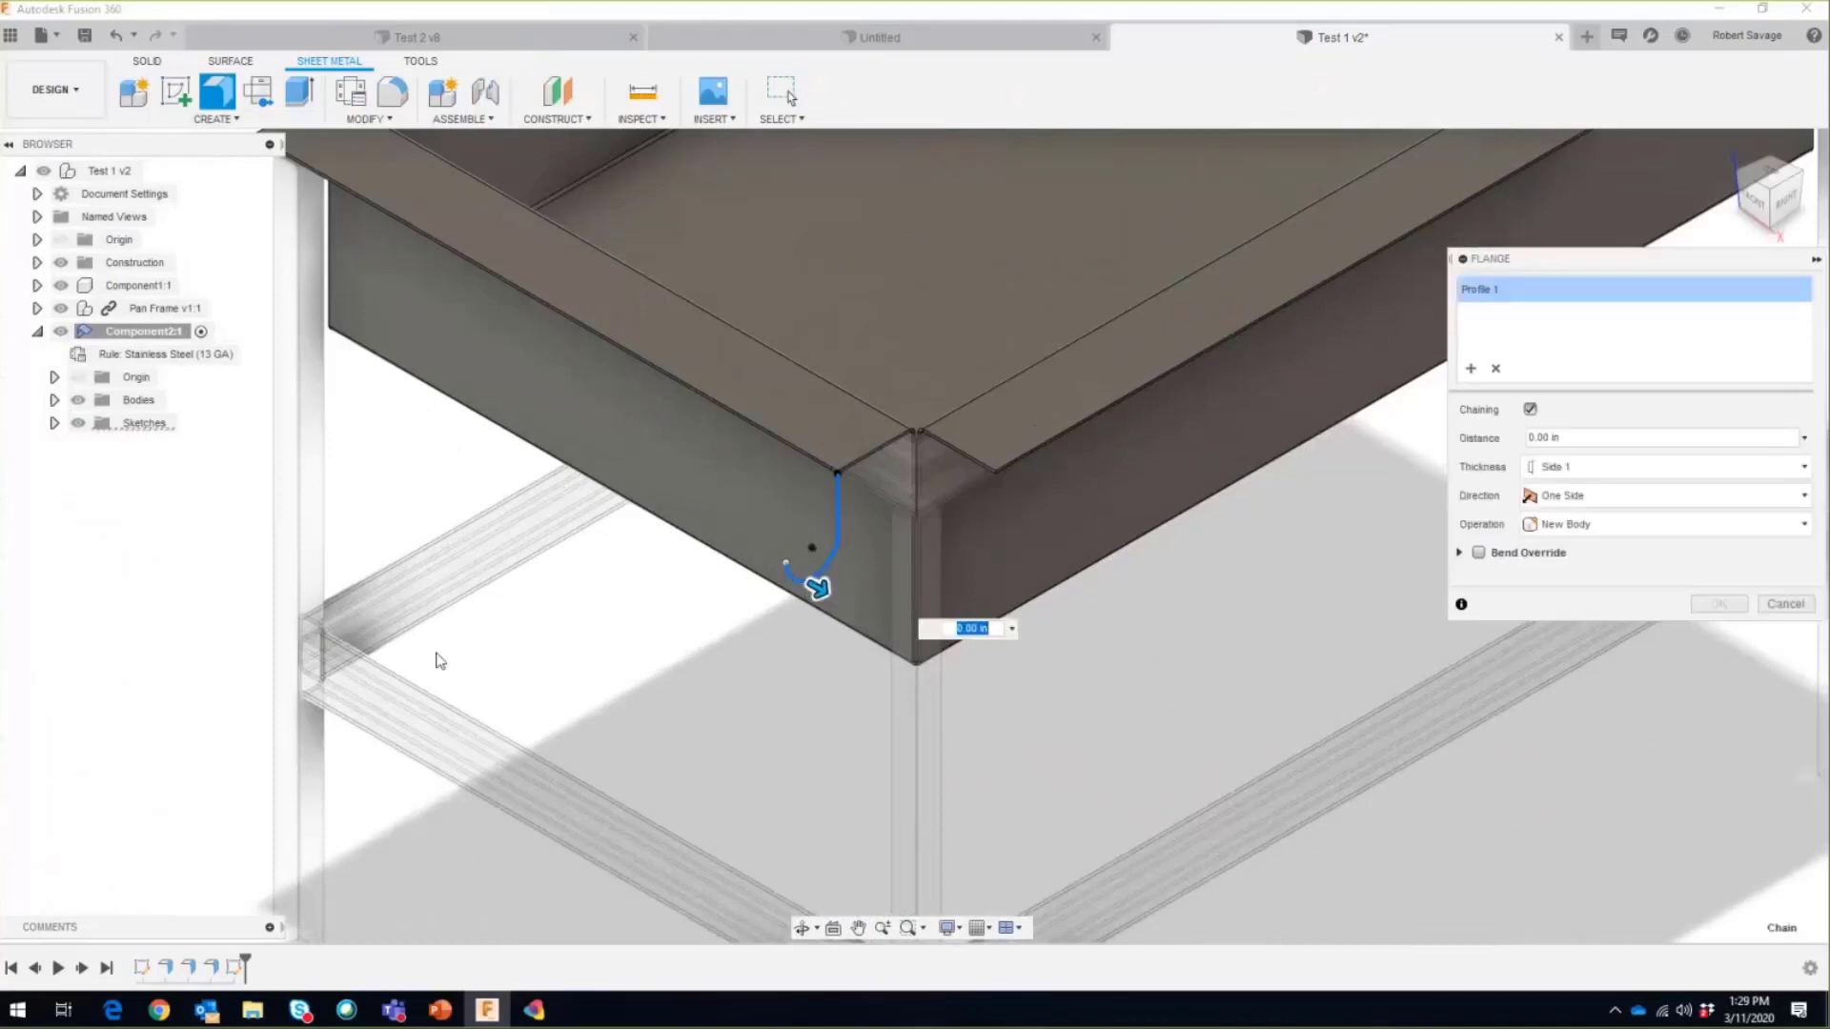
click(793, 456)
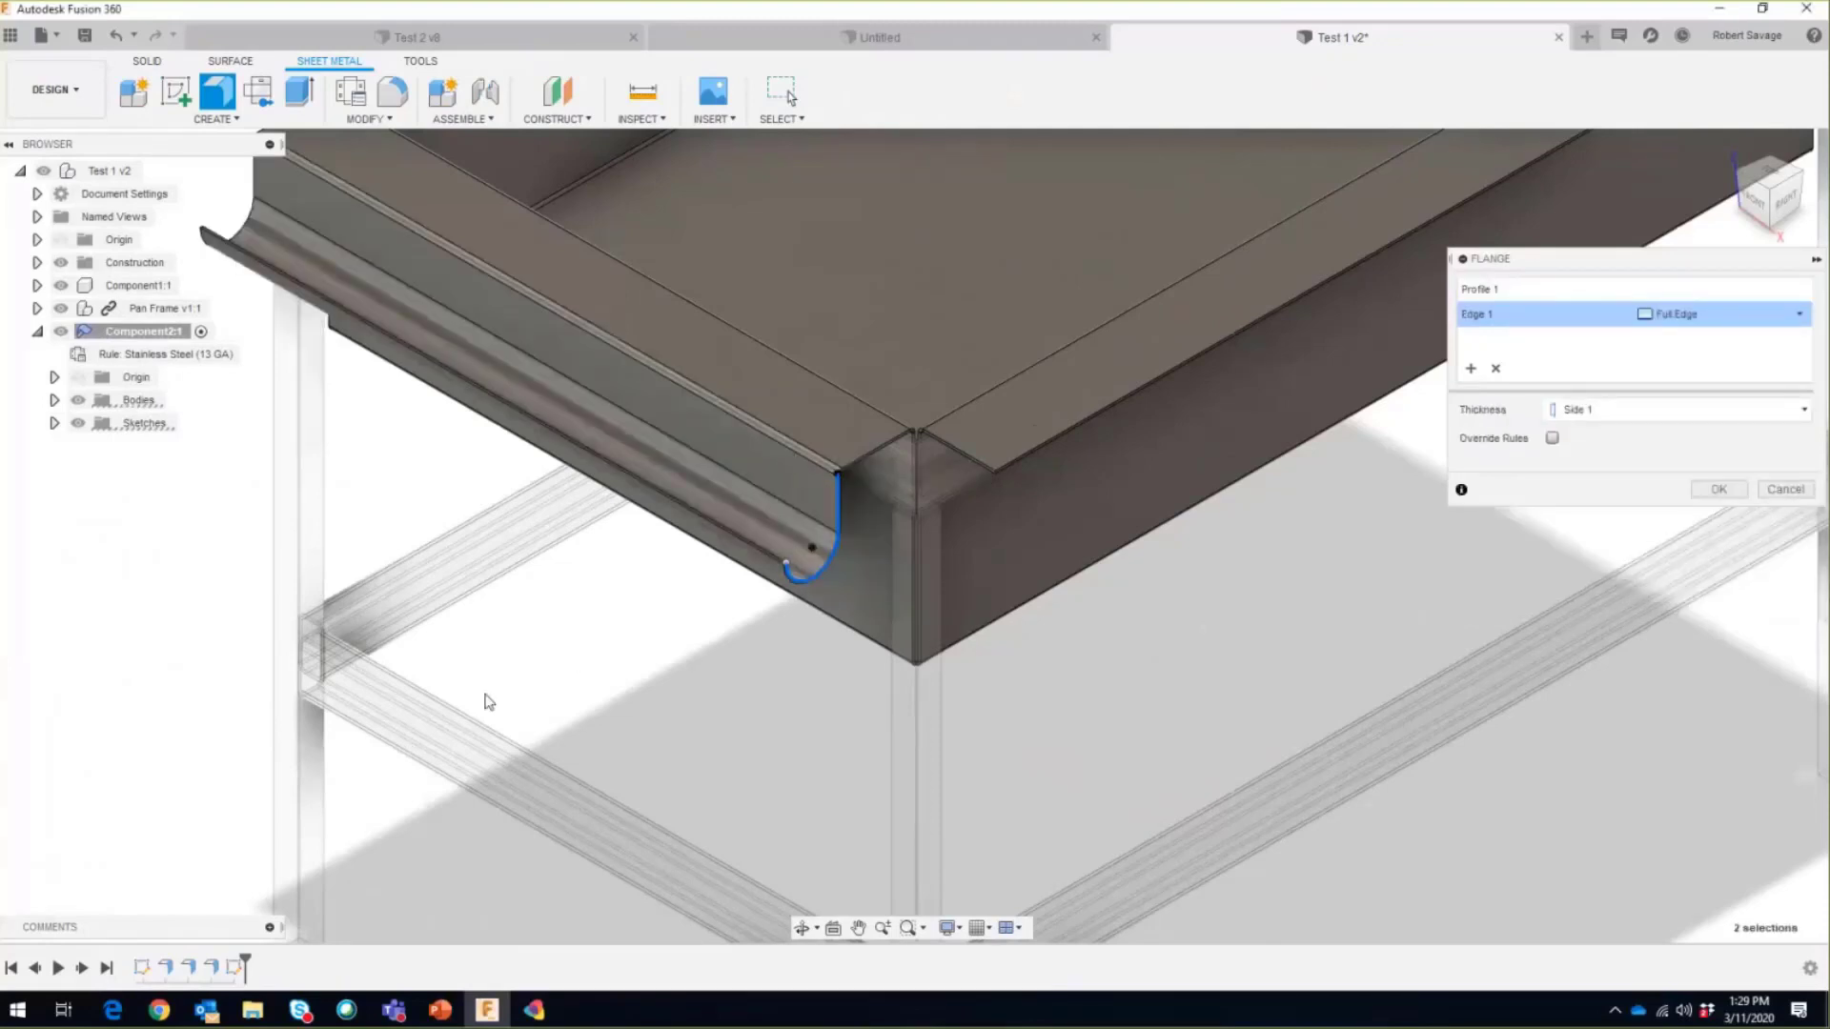
scroll(539, 730, down, 3)
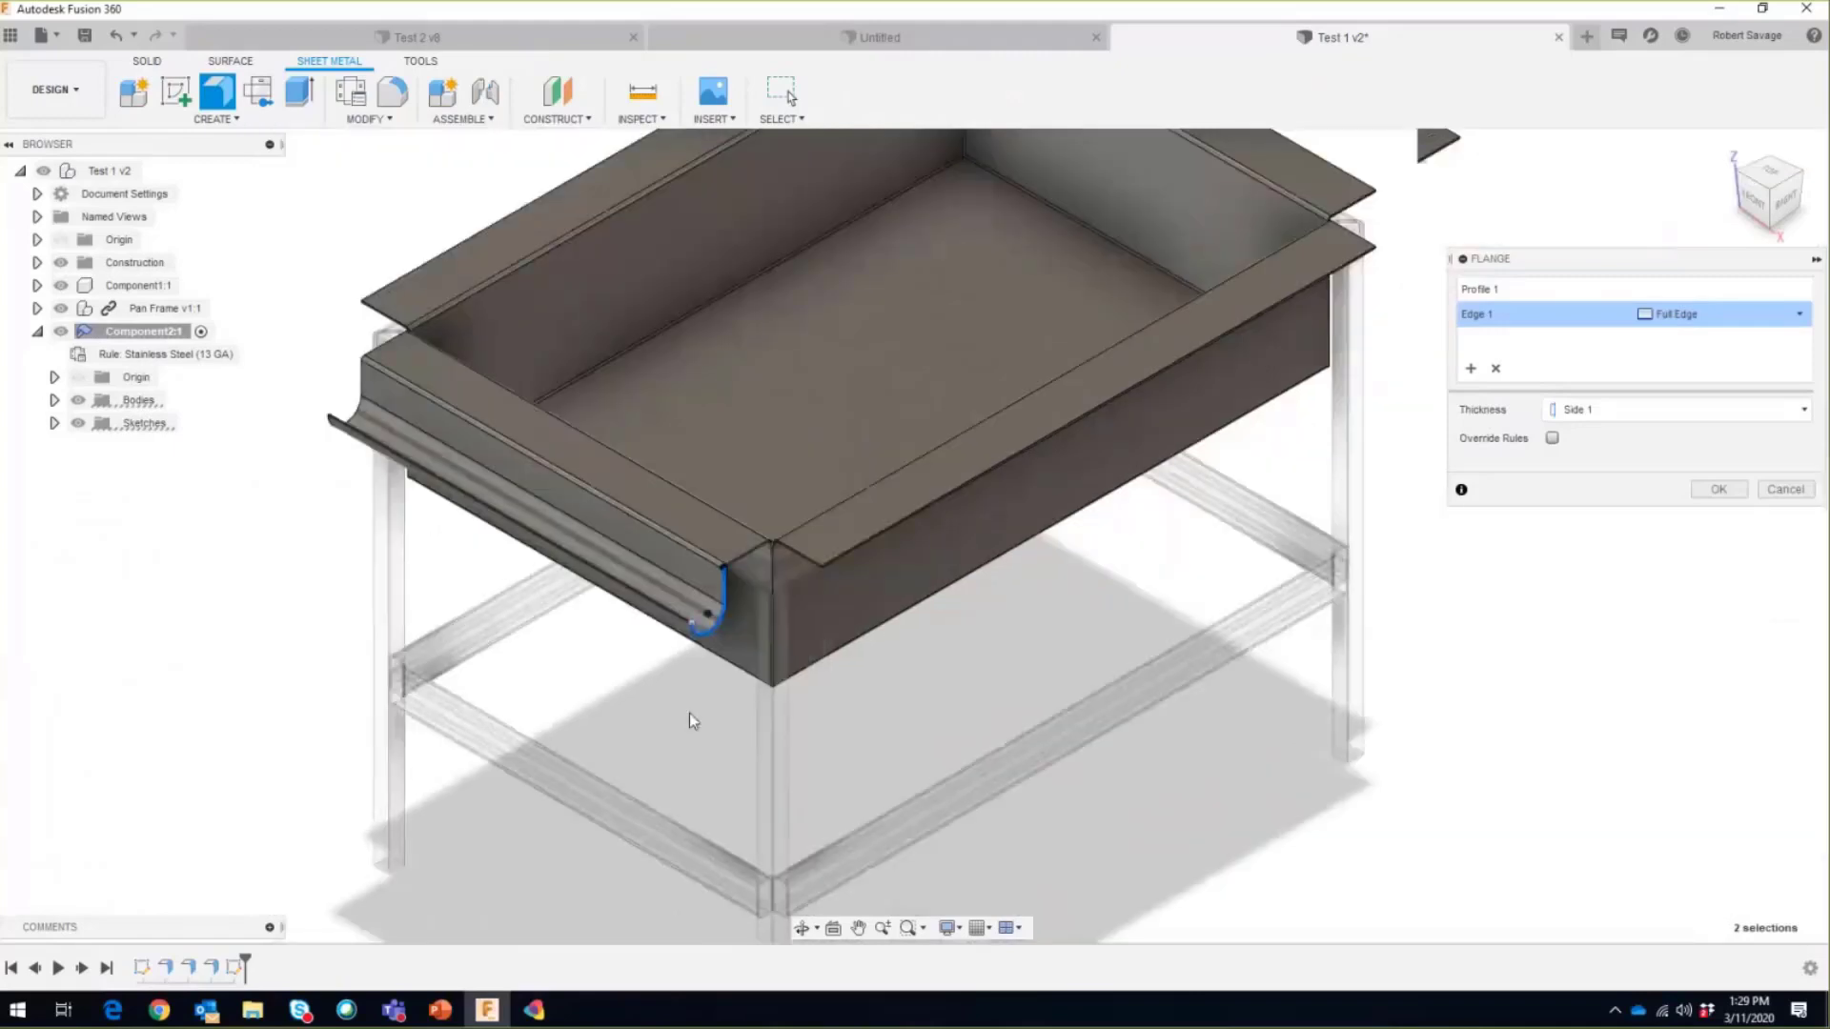
Step: Add the outer rim edge on the opposite short side of the pan to the contoured flange
click(1804, 181)
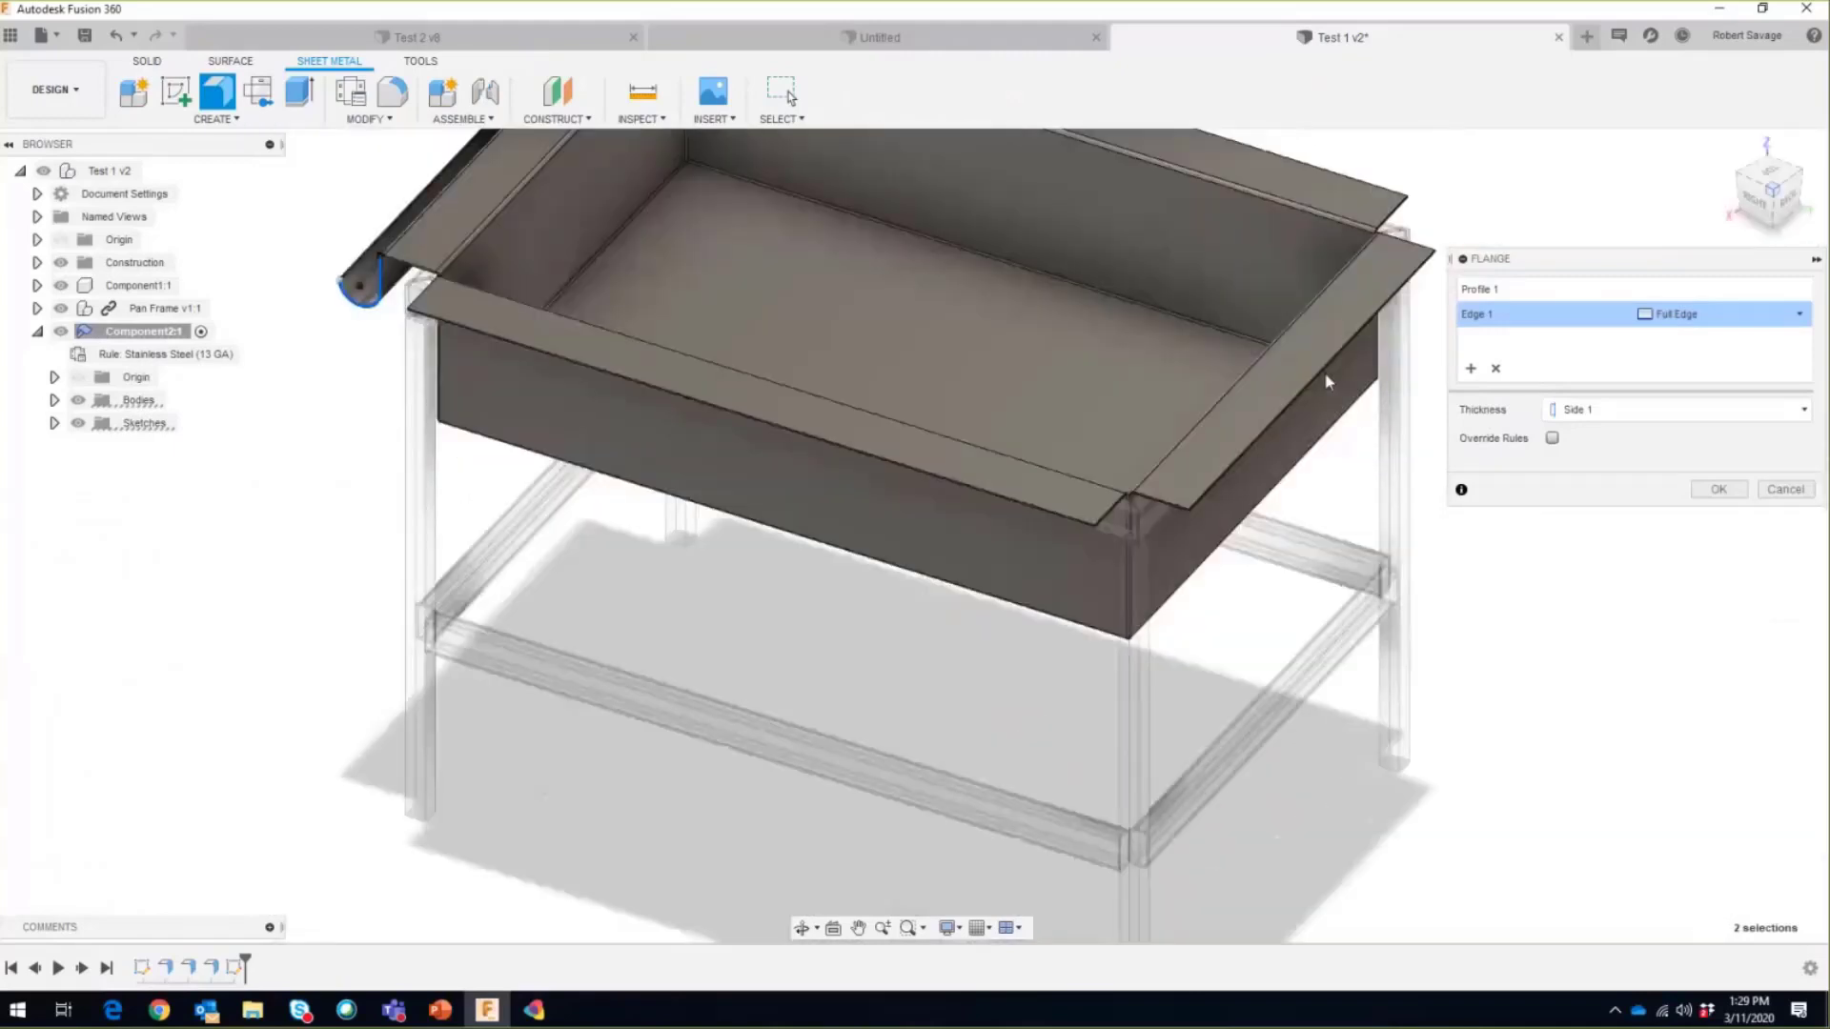
scroll(1071, 558, up, 5)
scroll(1047, 562, up, 3)
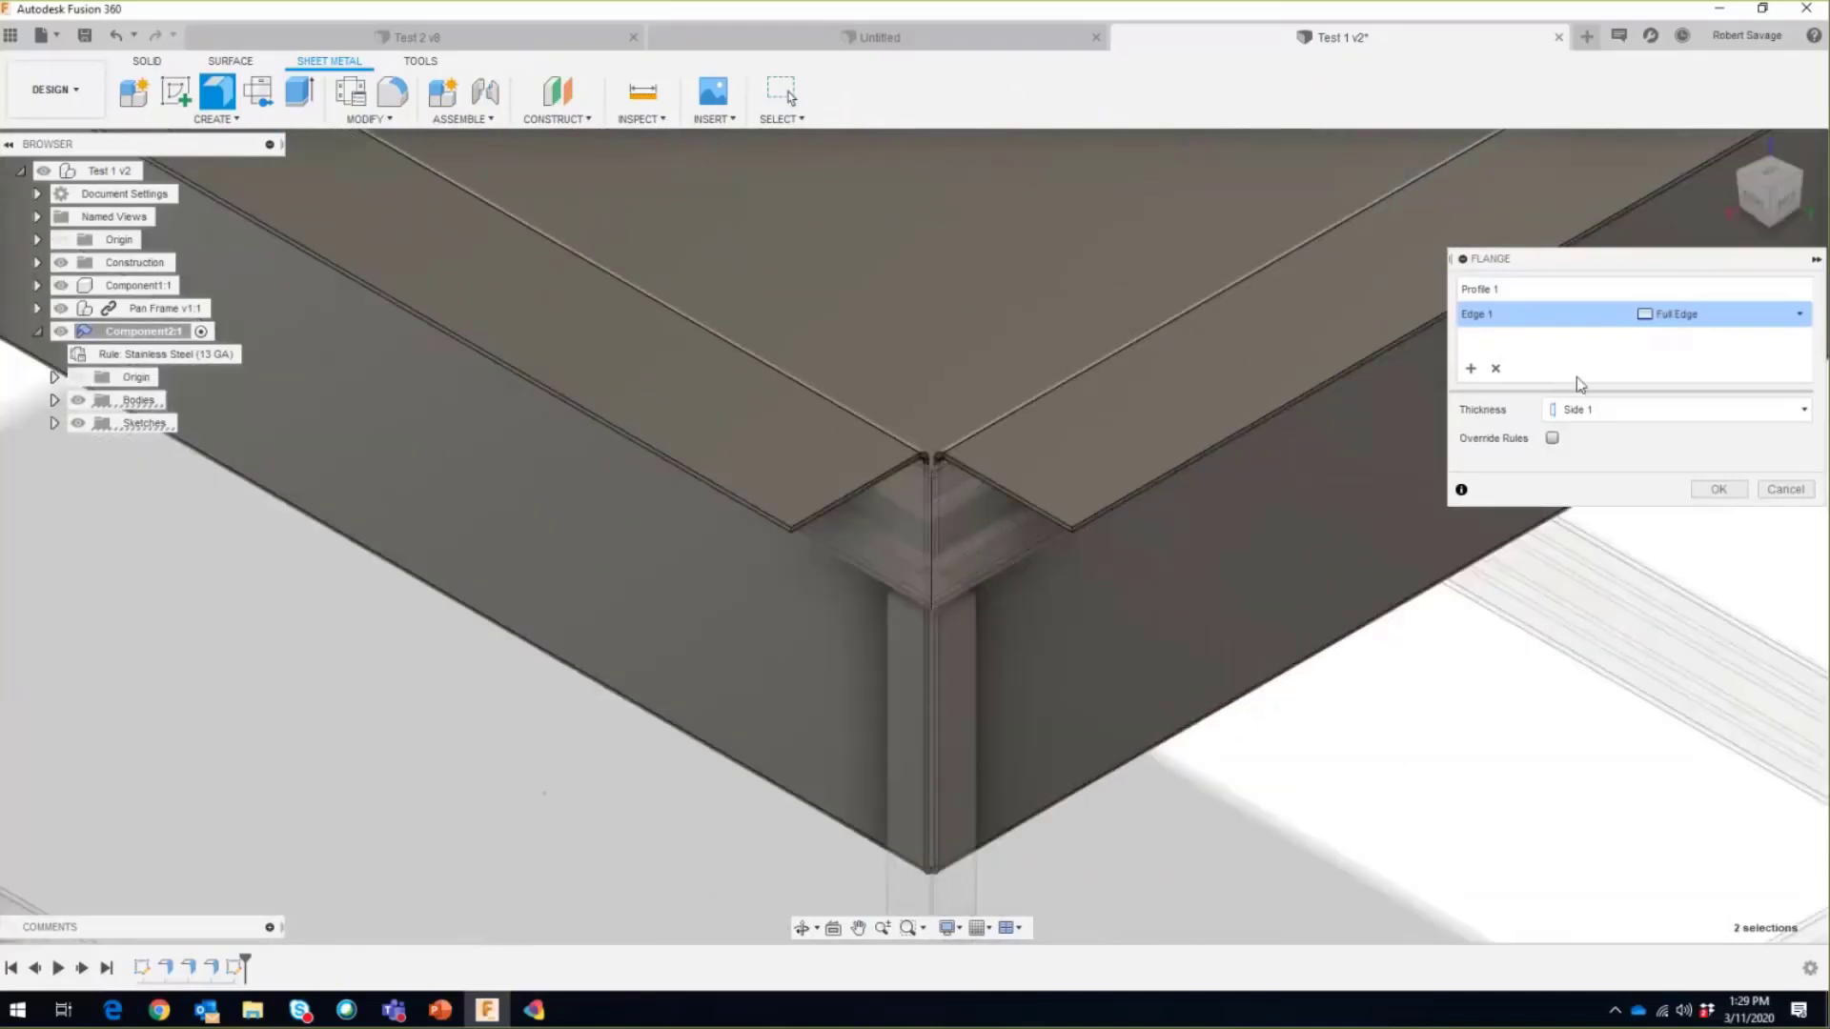
click(1472, 370)
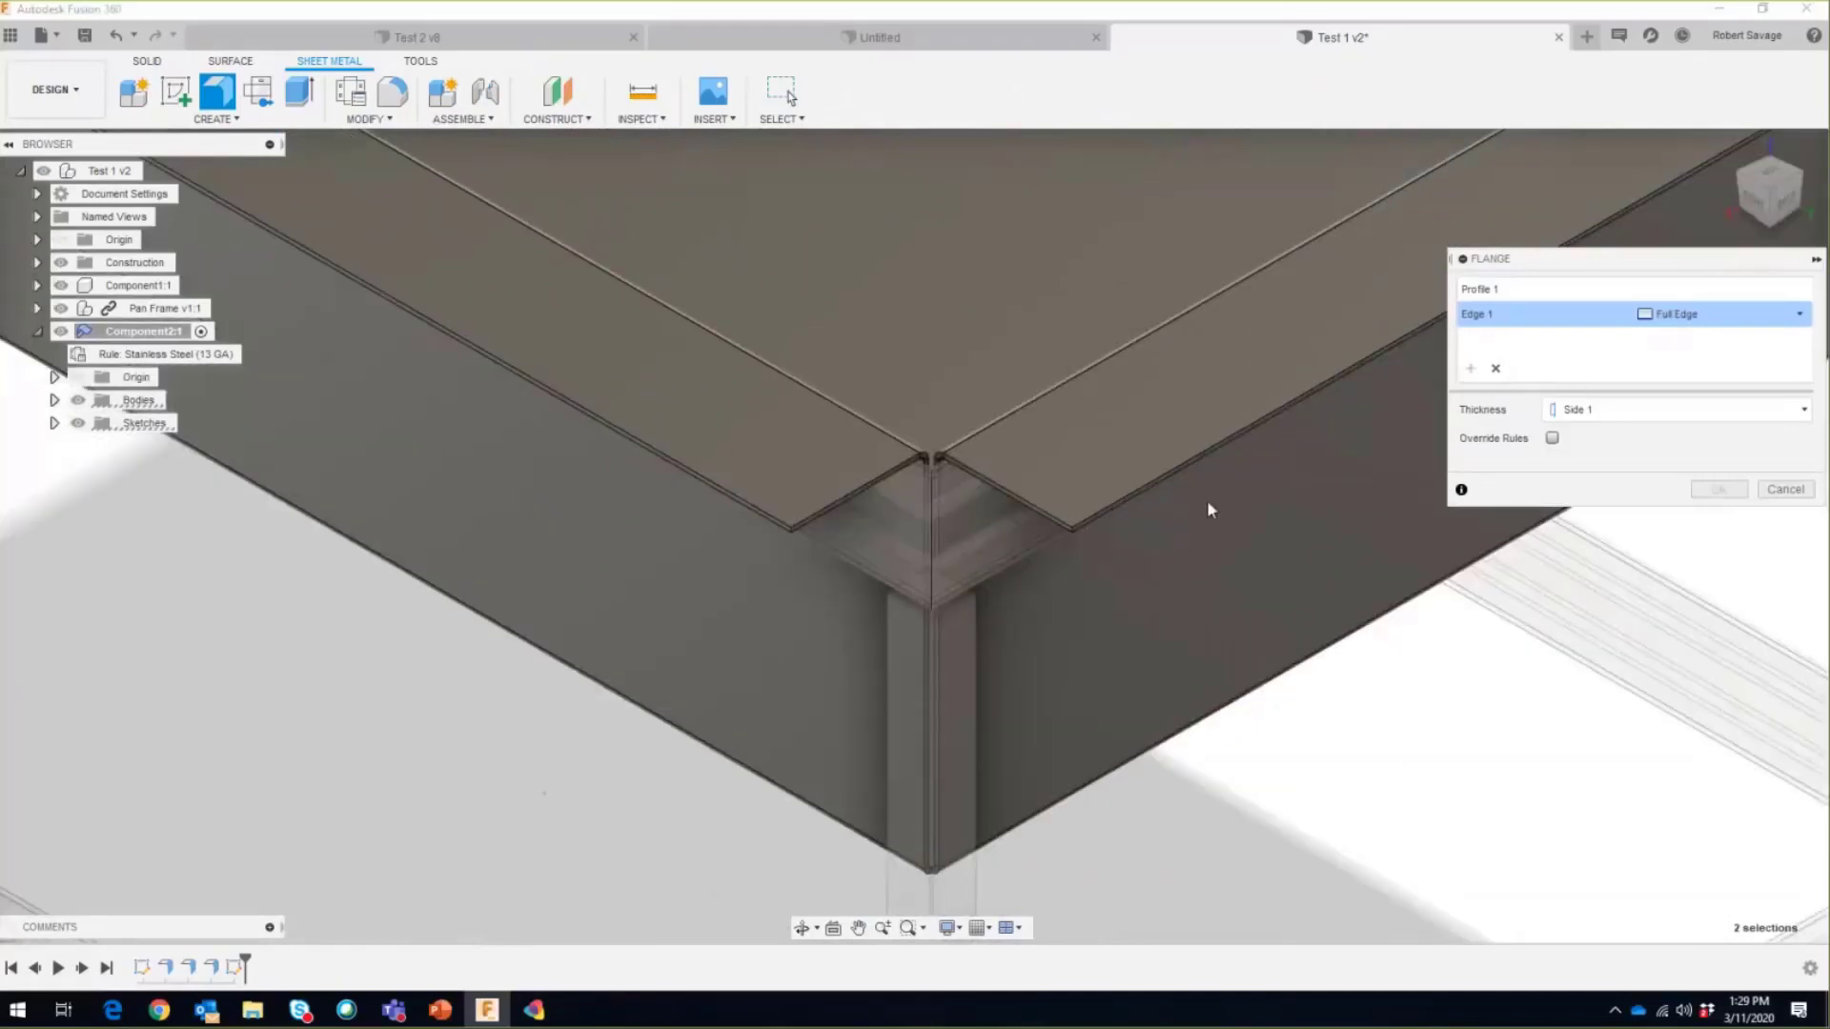
click(1143, 497)
scroll(1188, 605, down, 5)
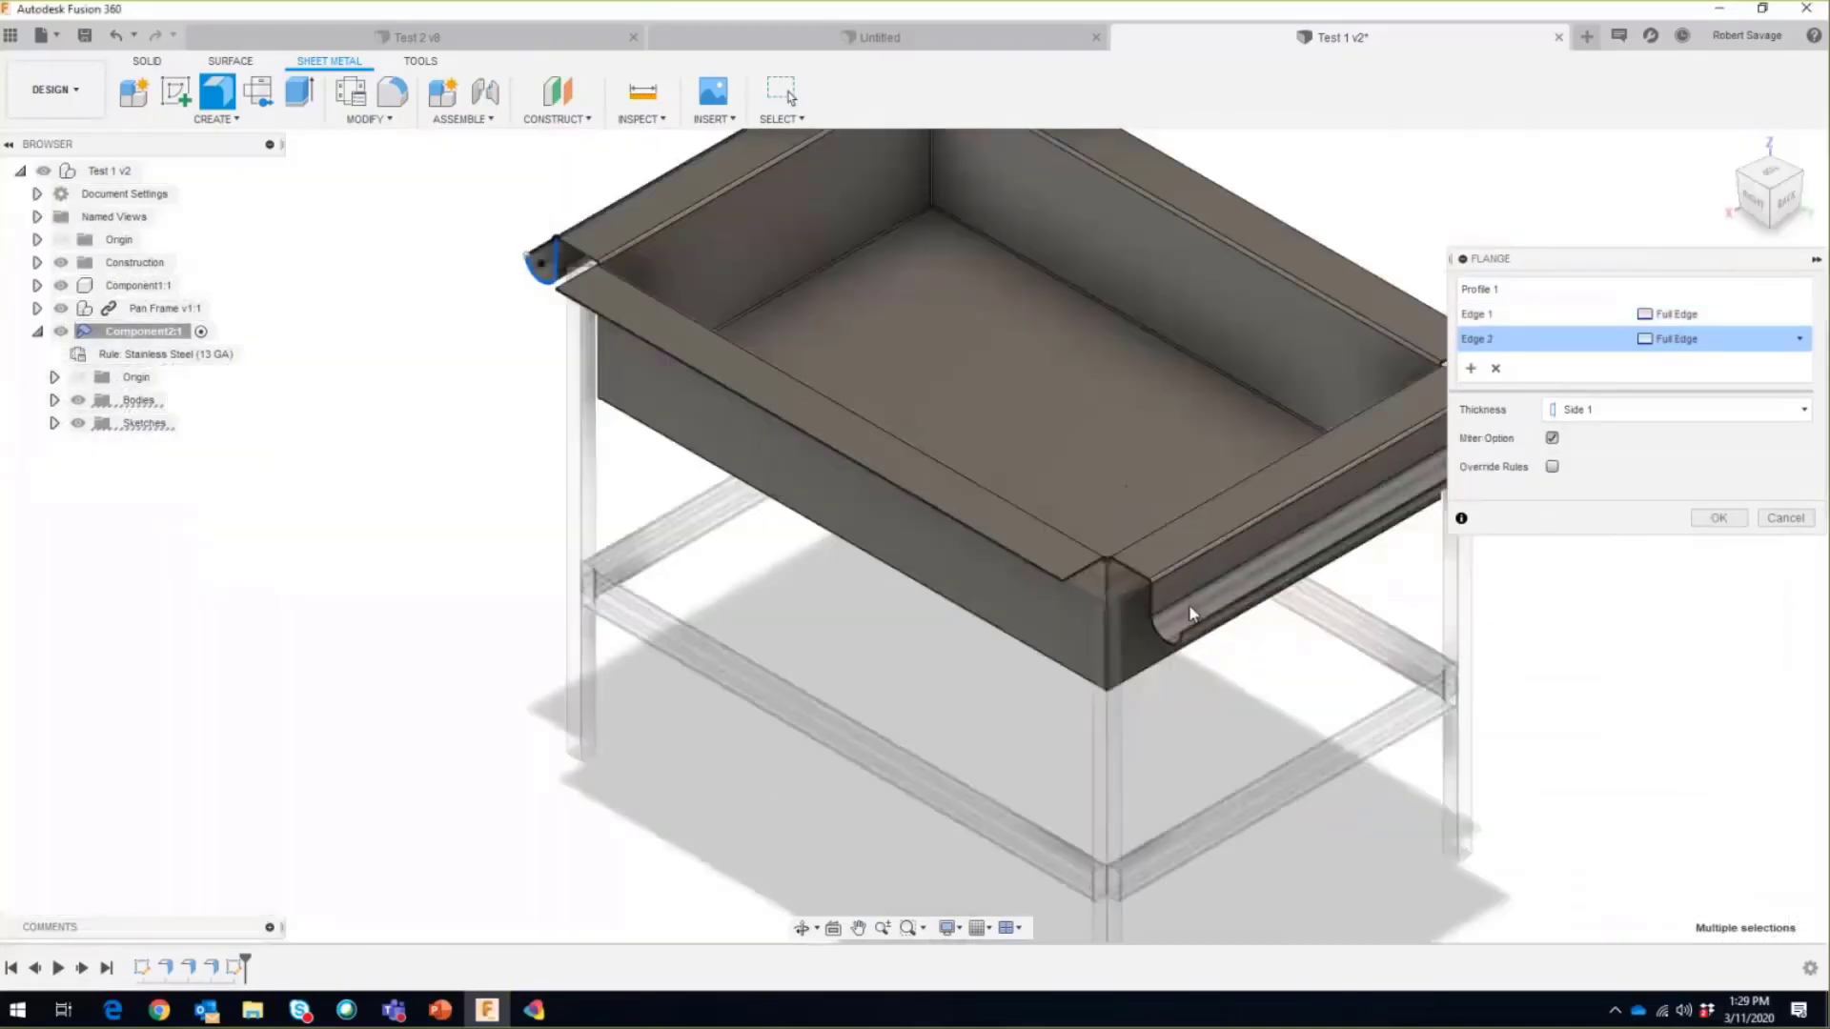
Step: Check the contoured flange at the pan corner and create it on both short-side rim edges with thickness on Side 1
click(1743, 174)
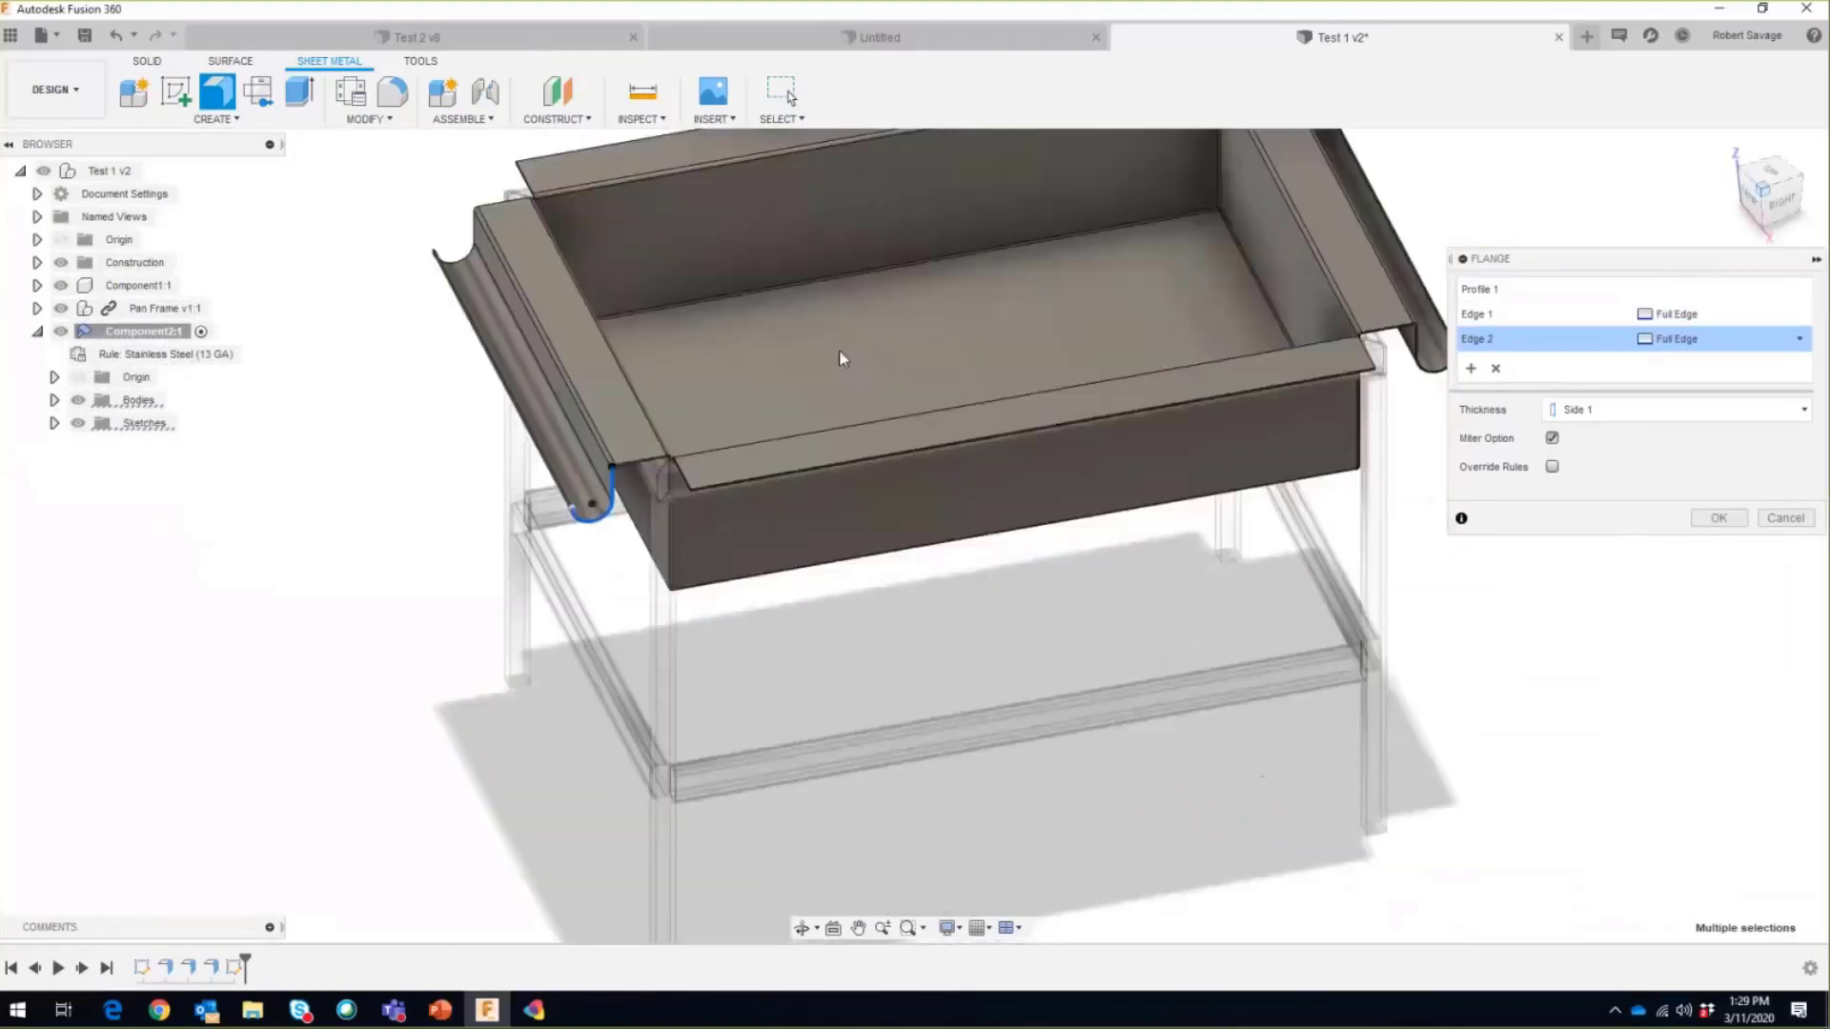
scroll(767, 540, up, 3)
scroll(765, 541, up, 2)
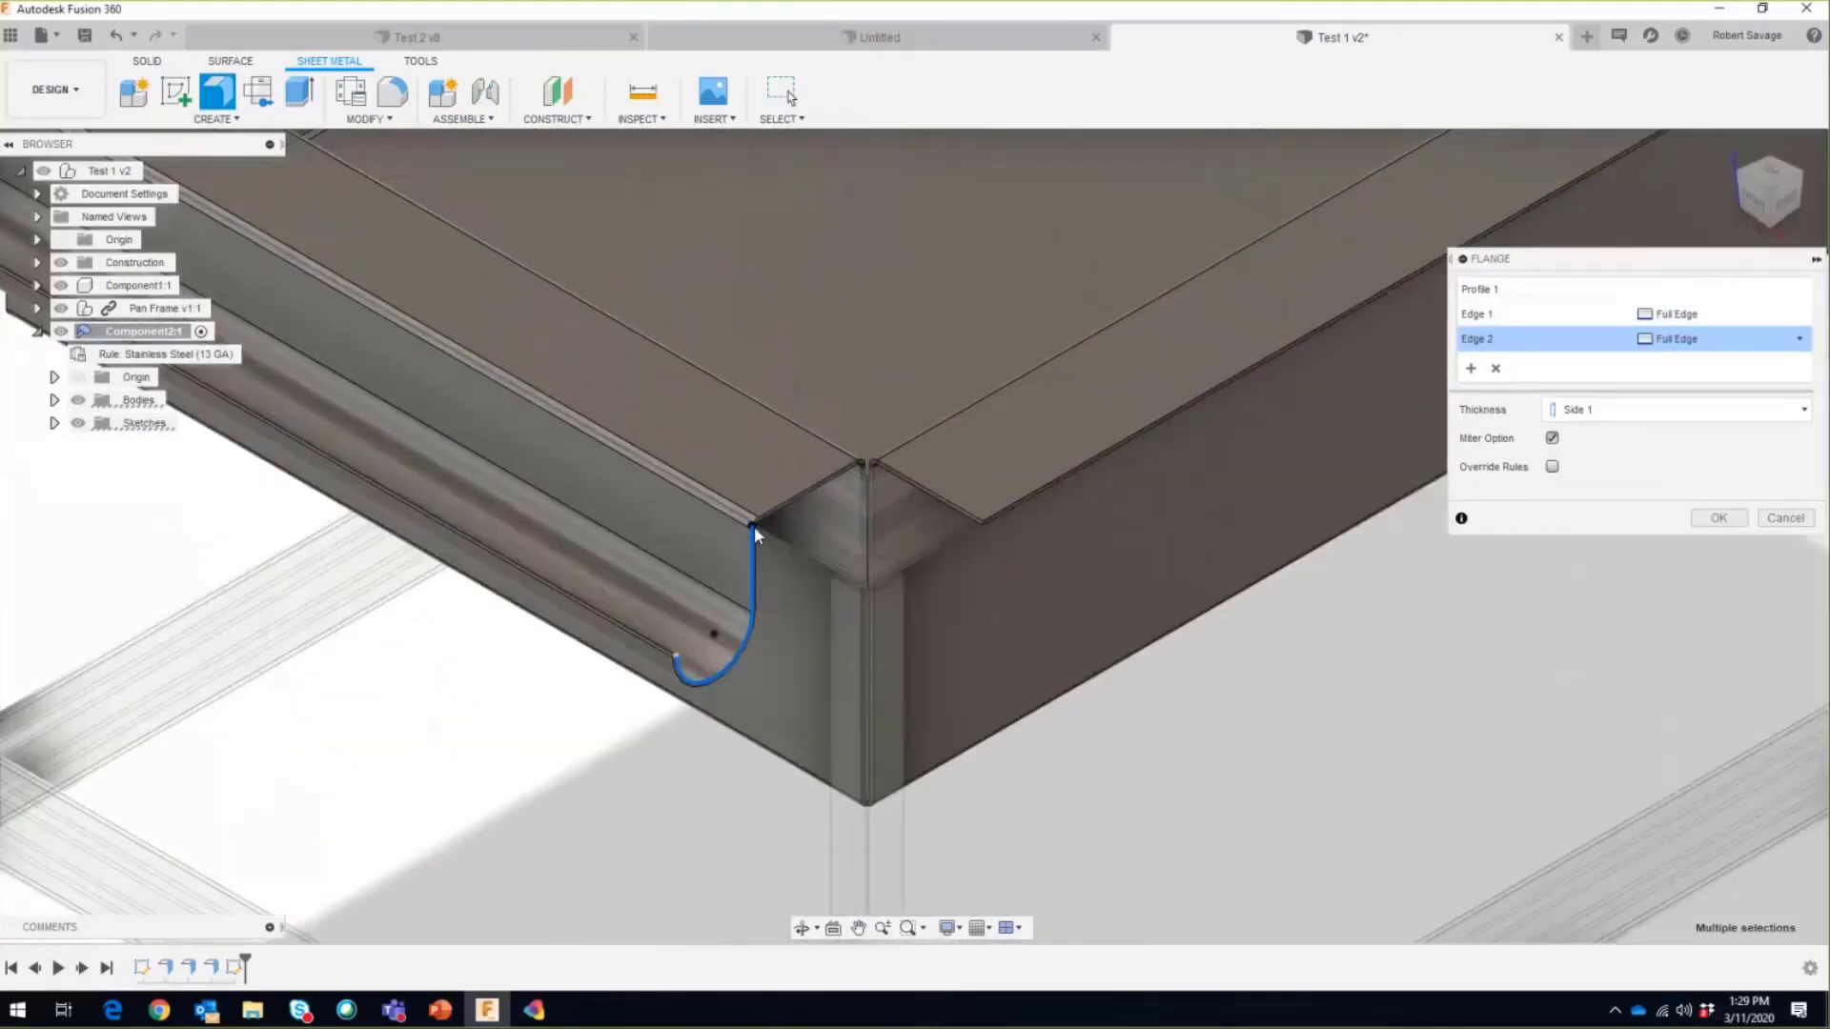
scroll(755, 534, up, 4)
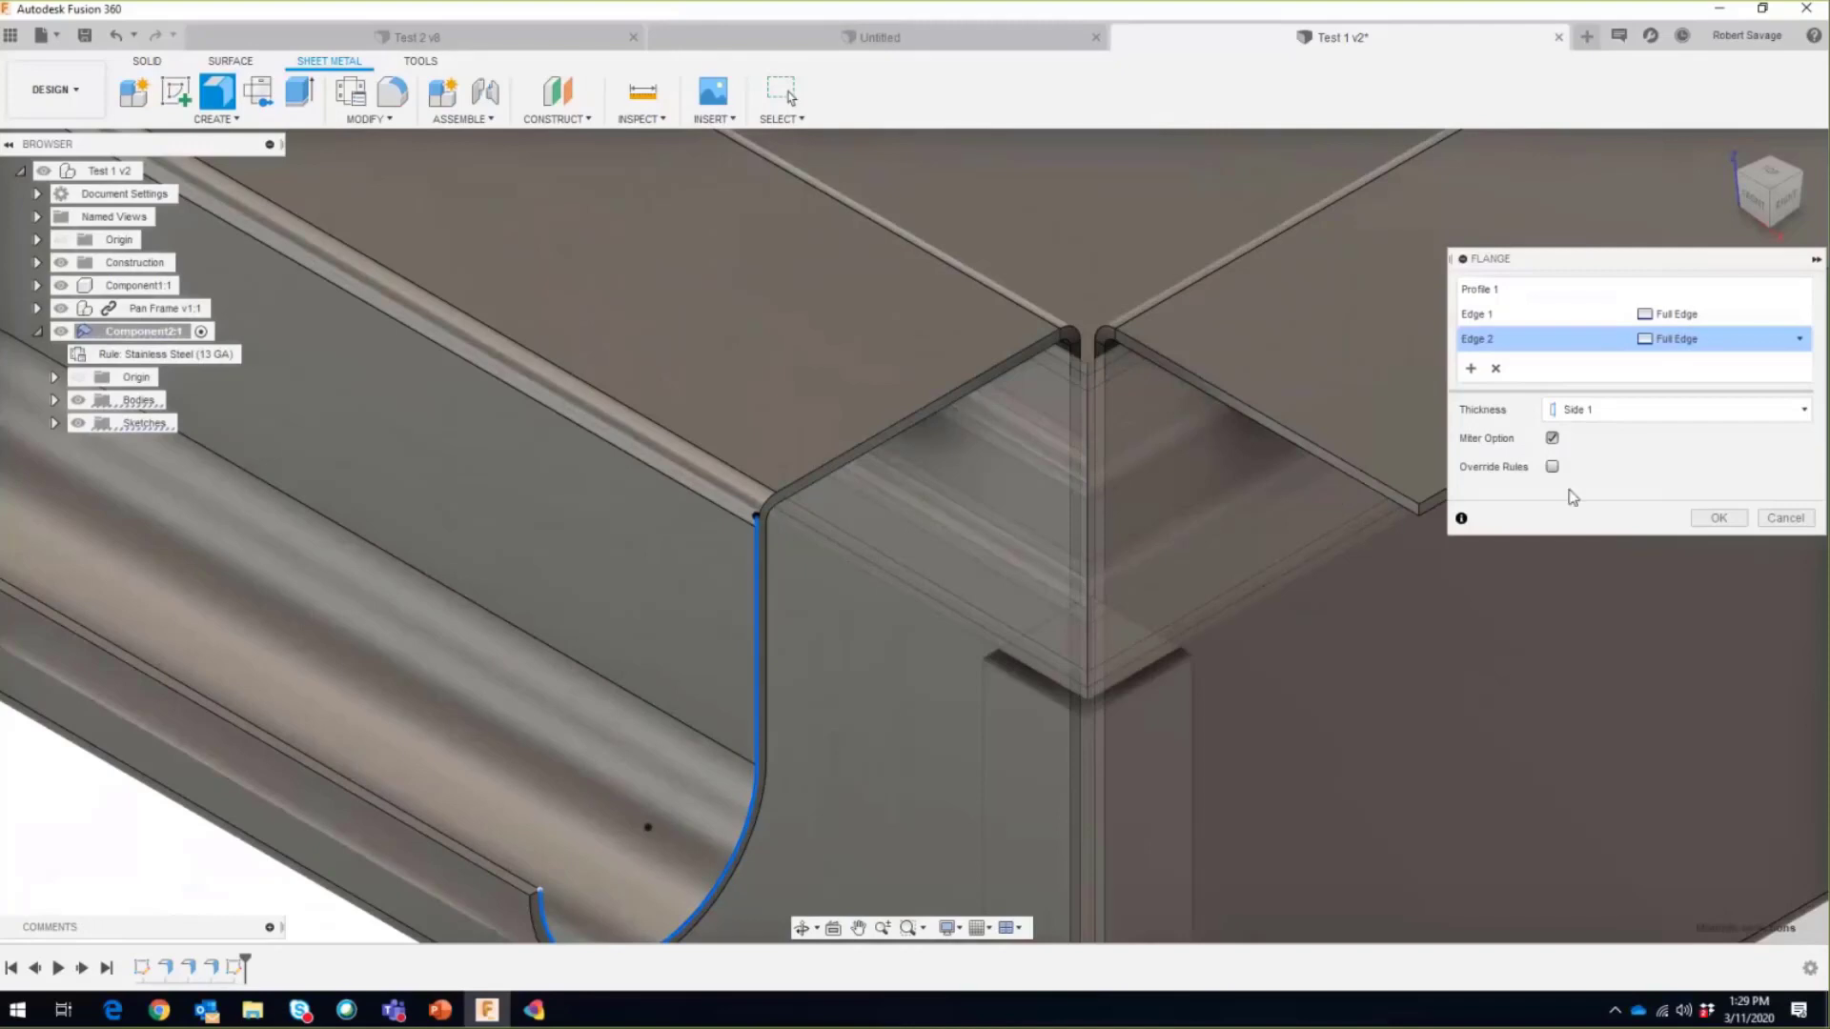
click(1719, 518)
scroll(1233, 450, down, 3)
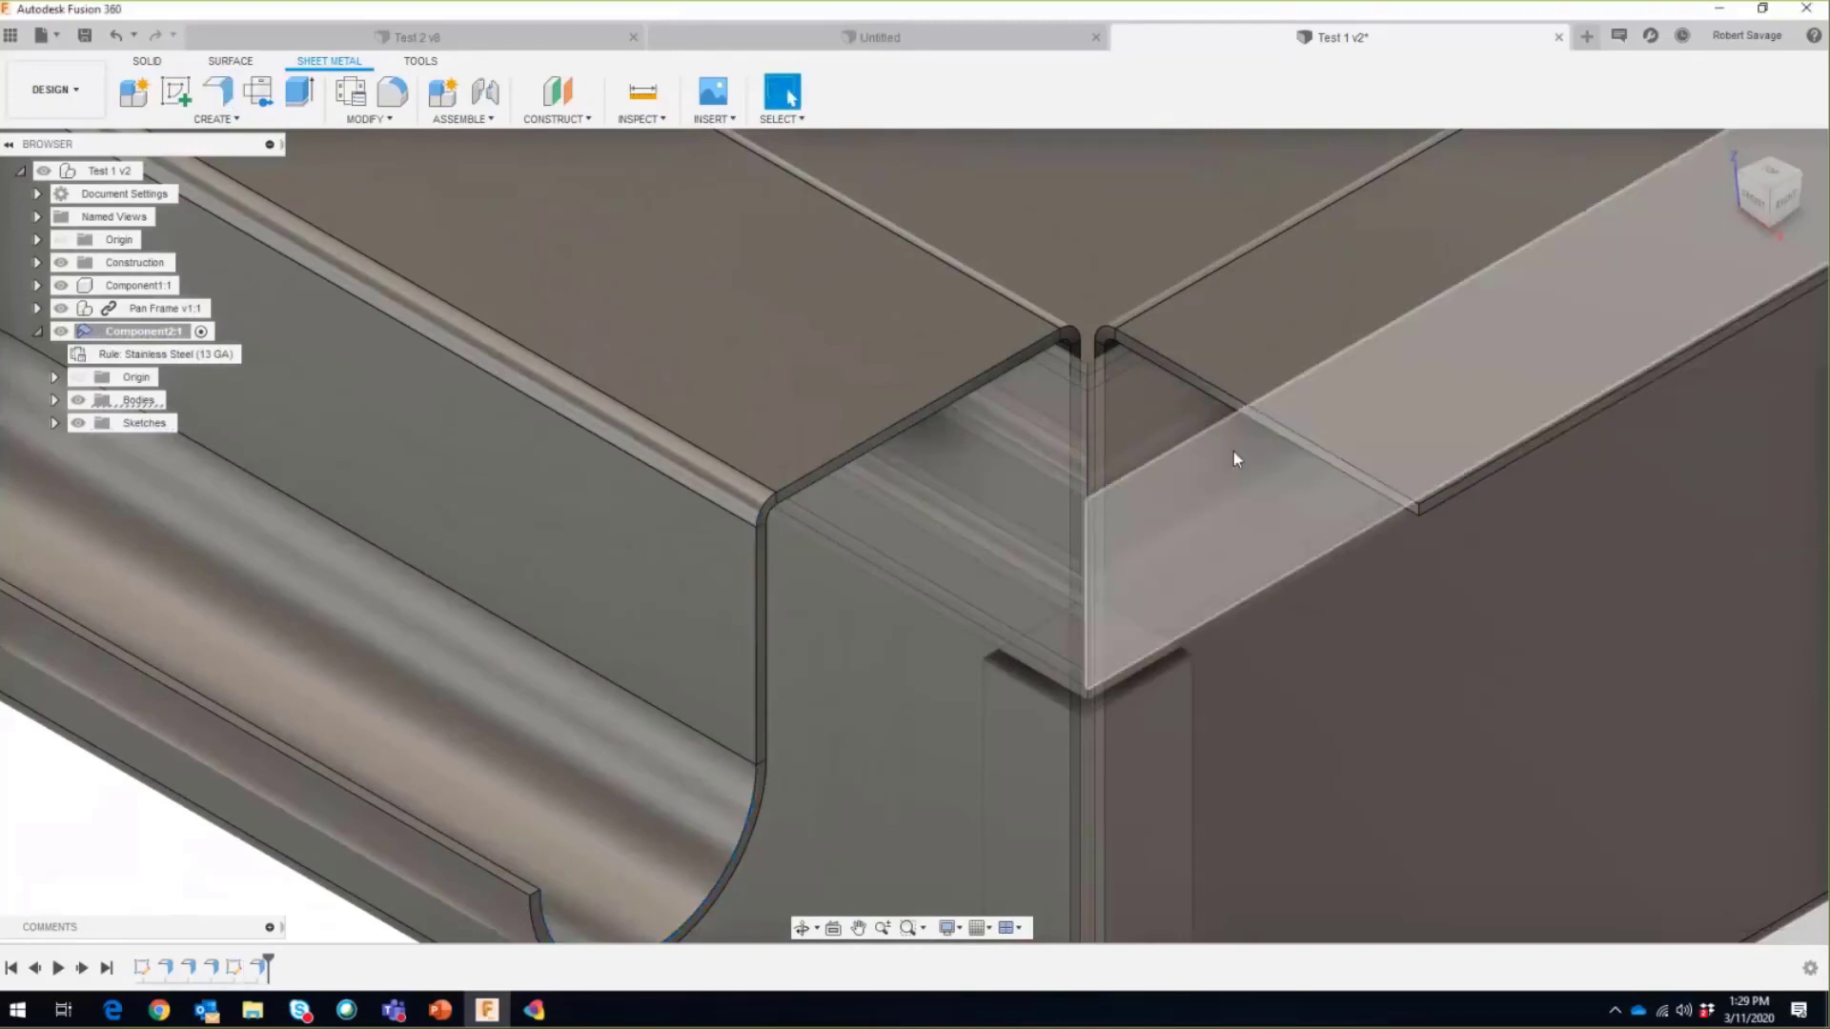
scroll(946, 460, down, 3)
scroll(946, 461, down, 5)
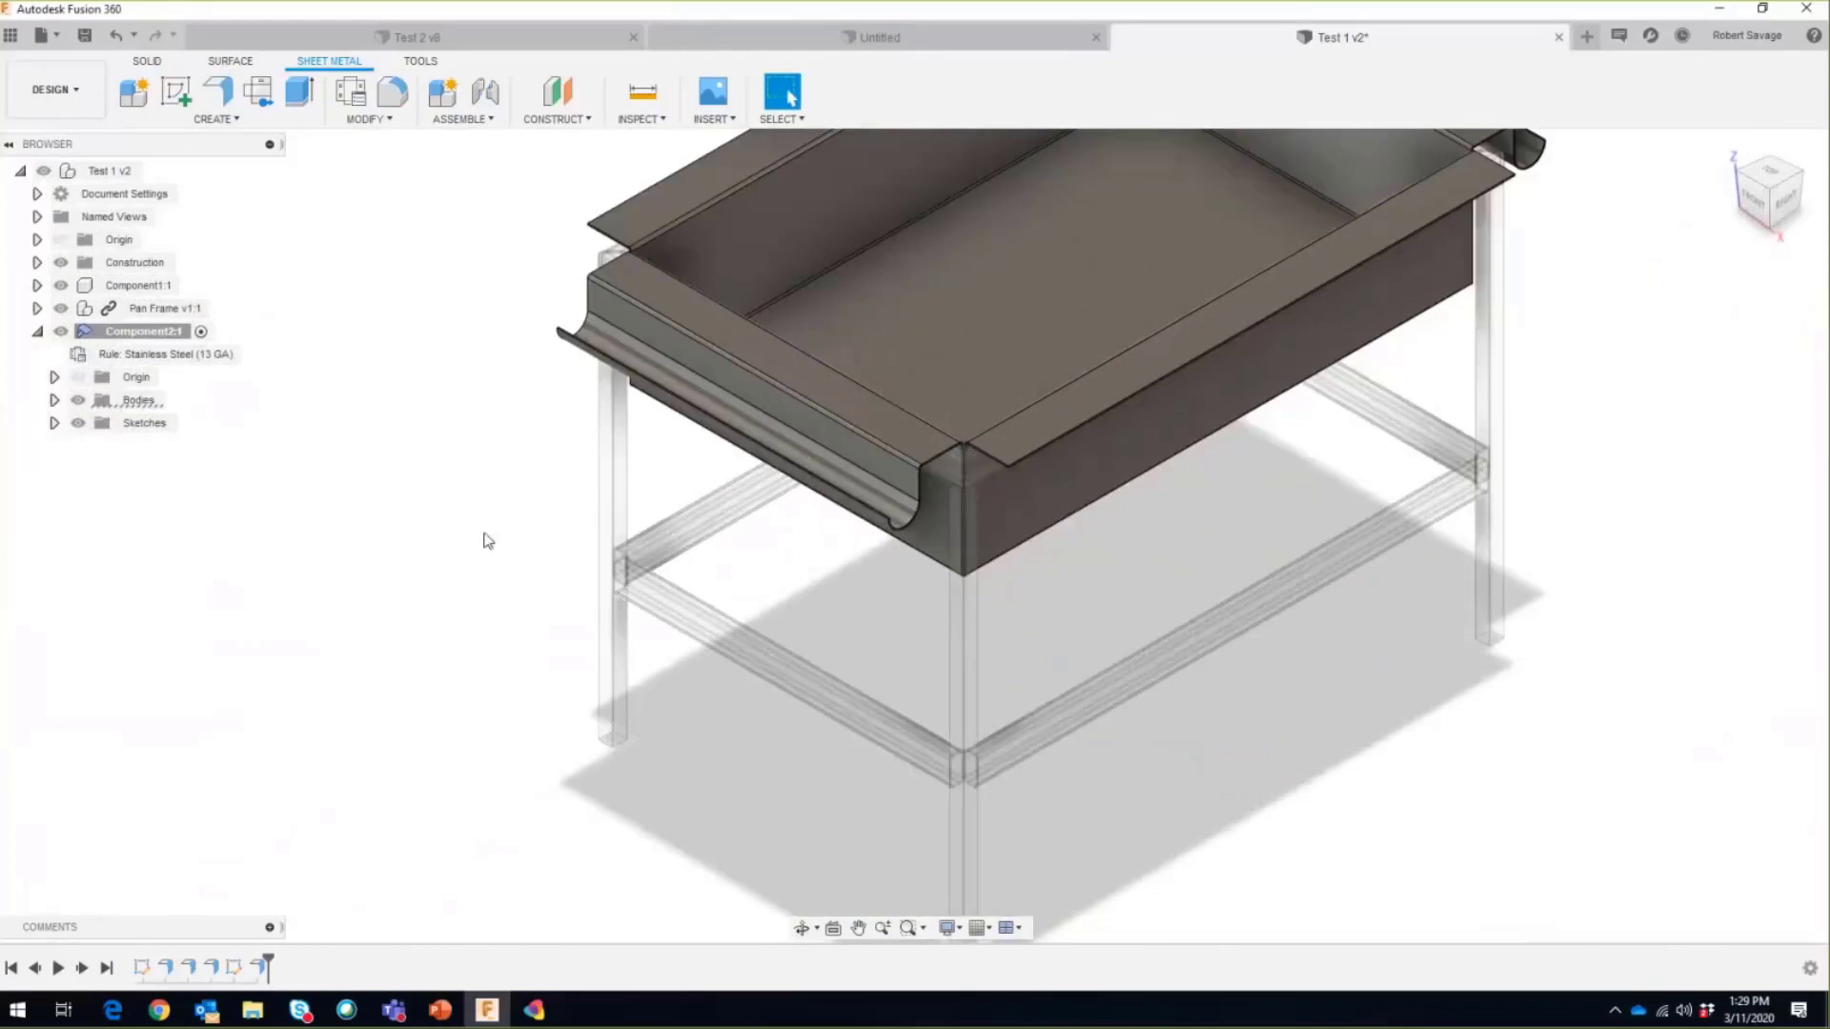
Step: Create a sketch on the long-side rim flange's top face and project the frame's outer long edge into it
click(176, 91)
click(658, 187)
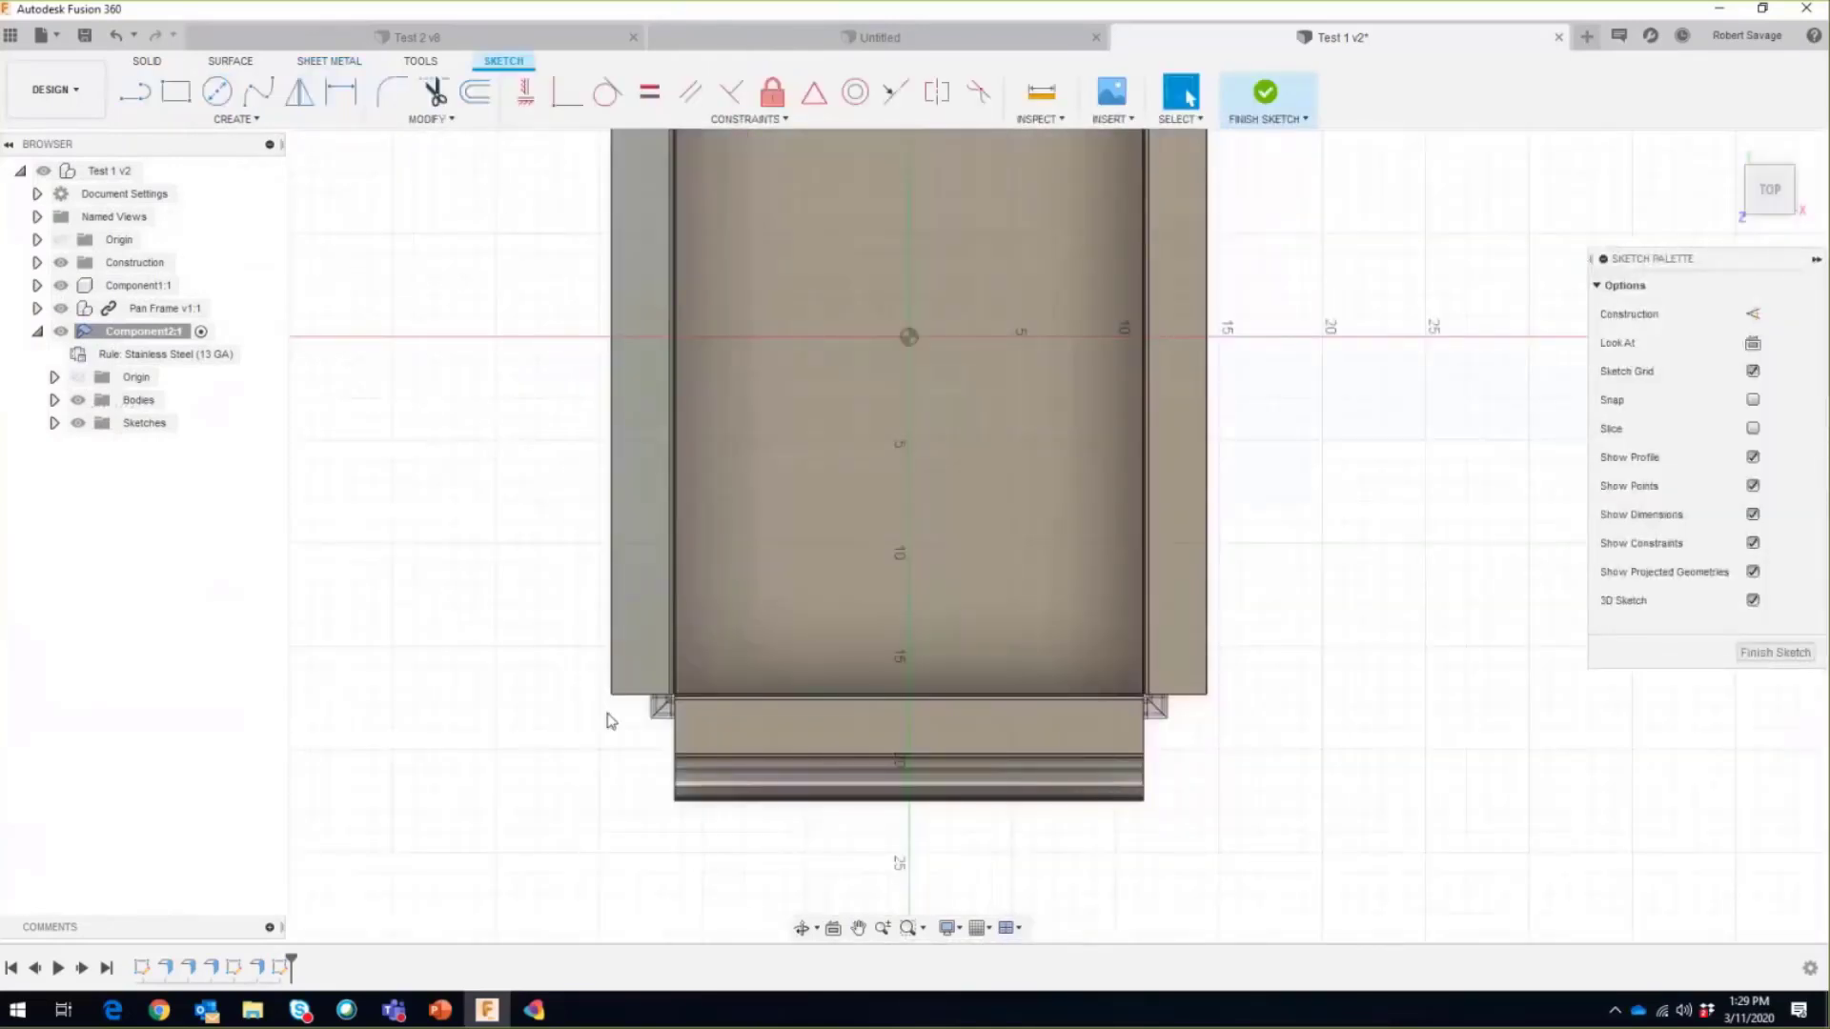
scroll(629, 727, up, 5)
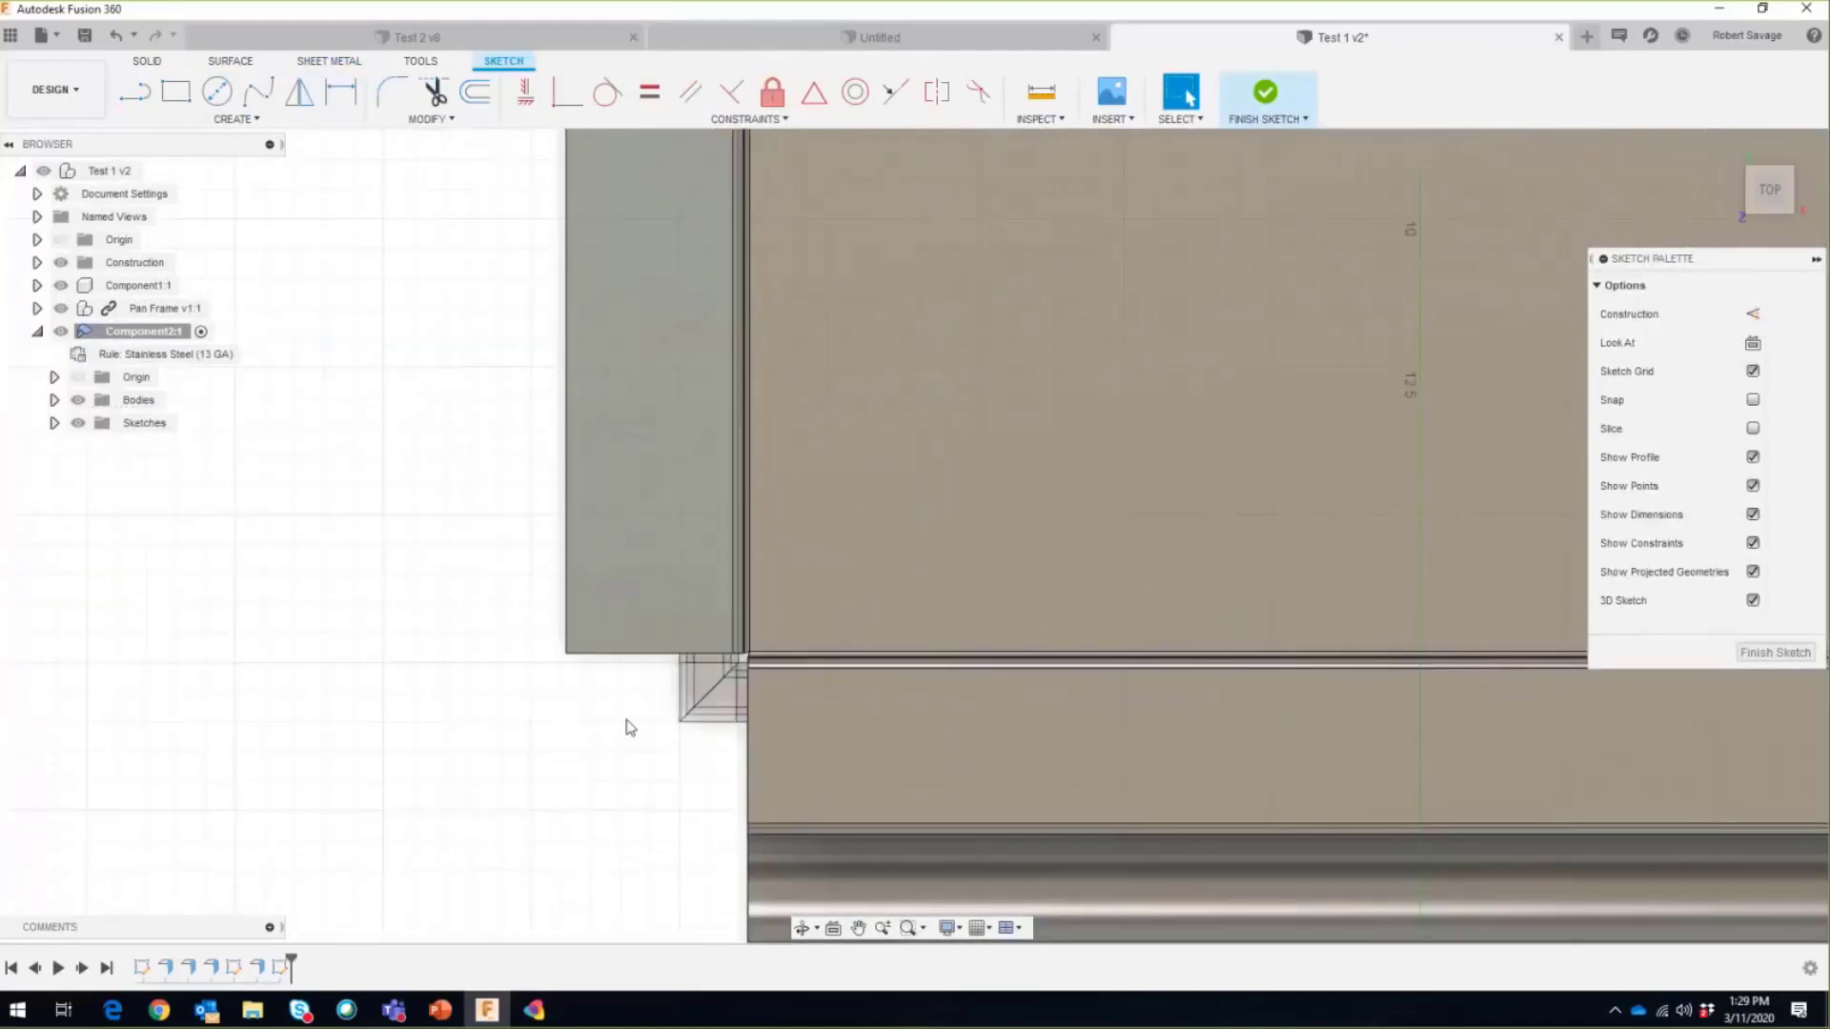
click(254, 121)
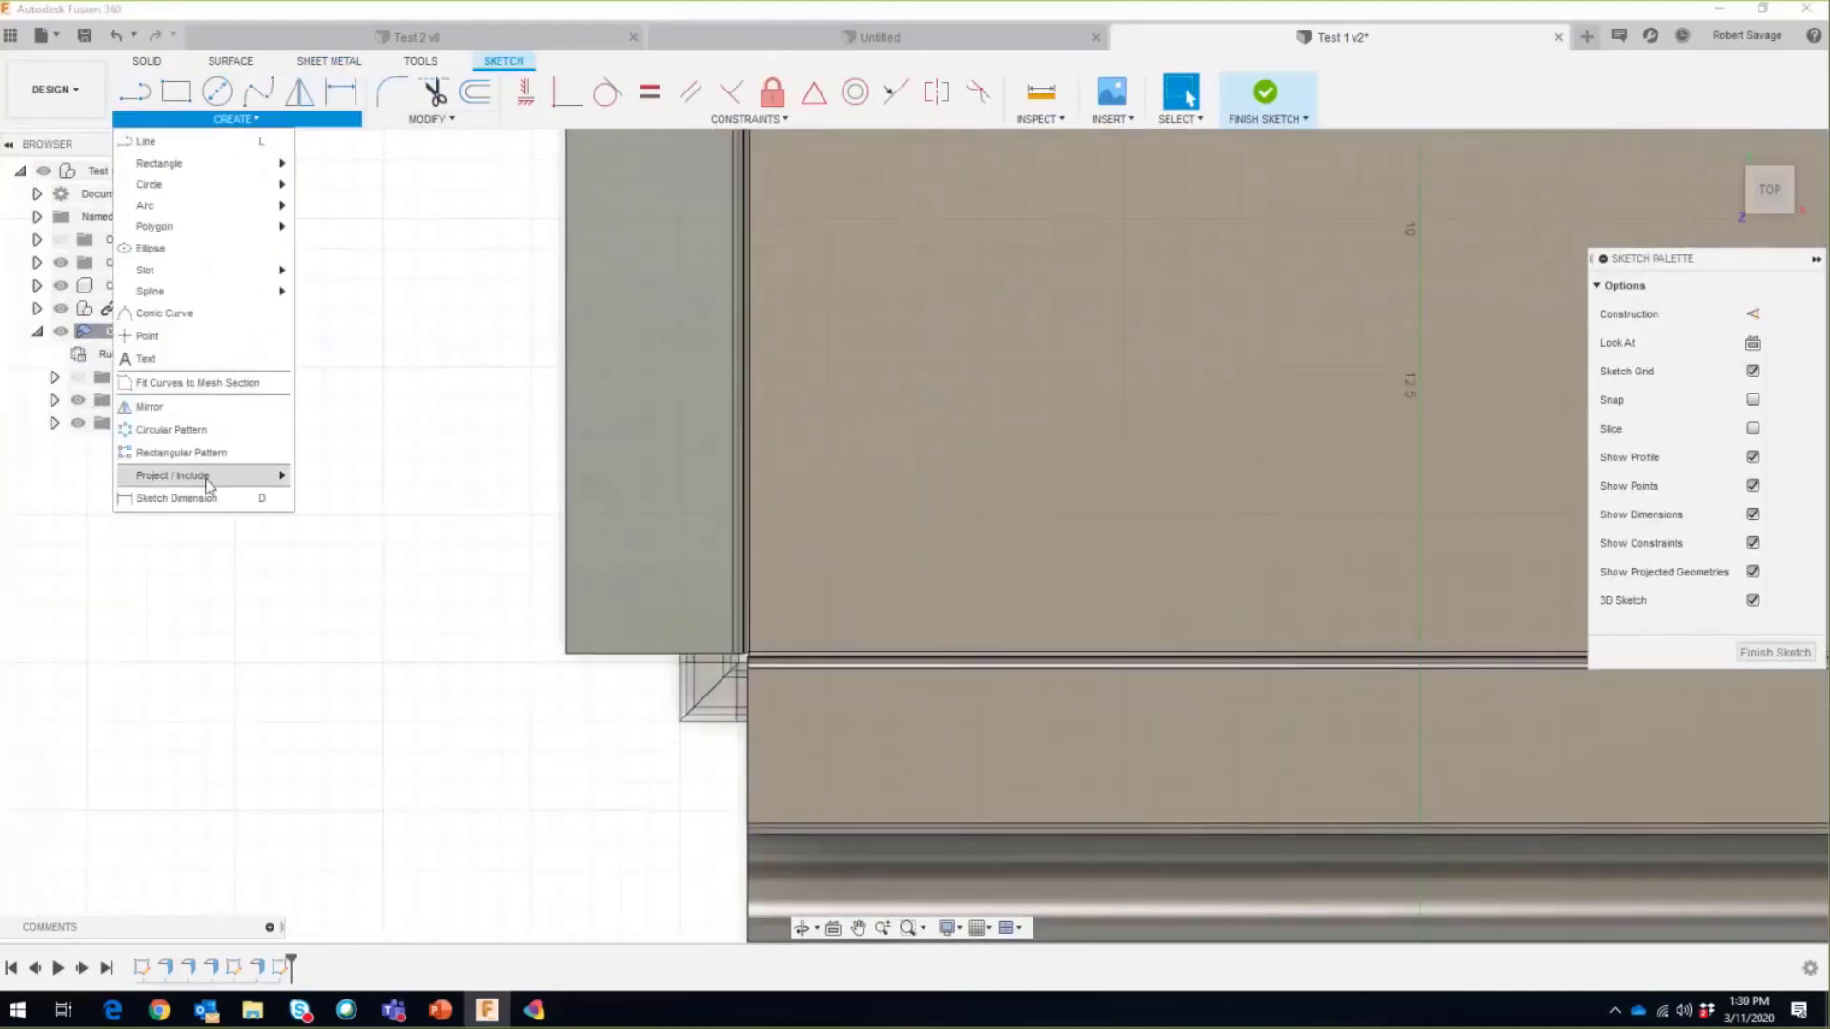
mouse_move(205, 476)
click(327, 478)
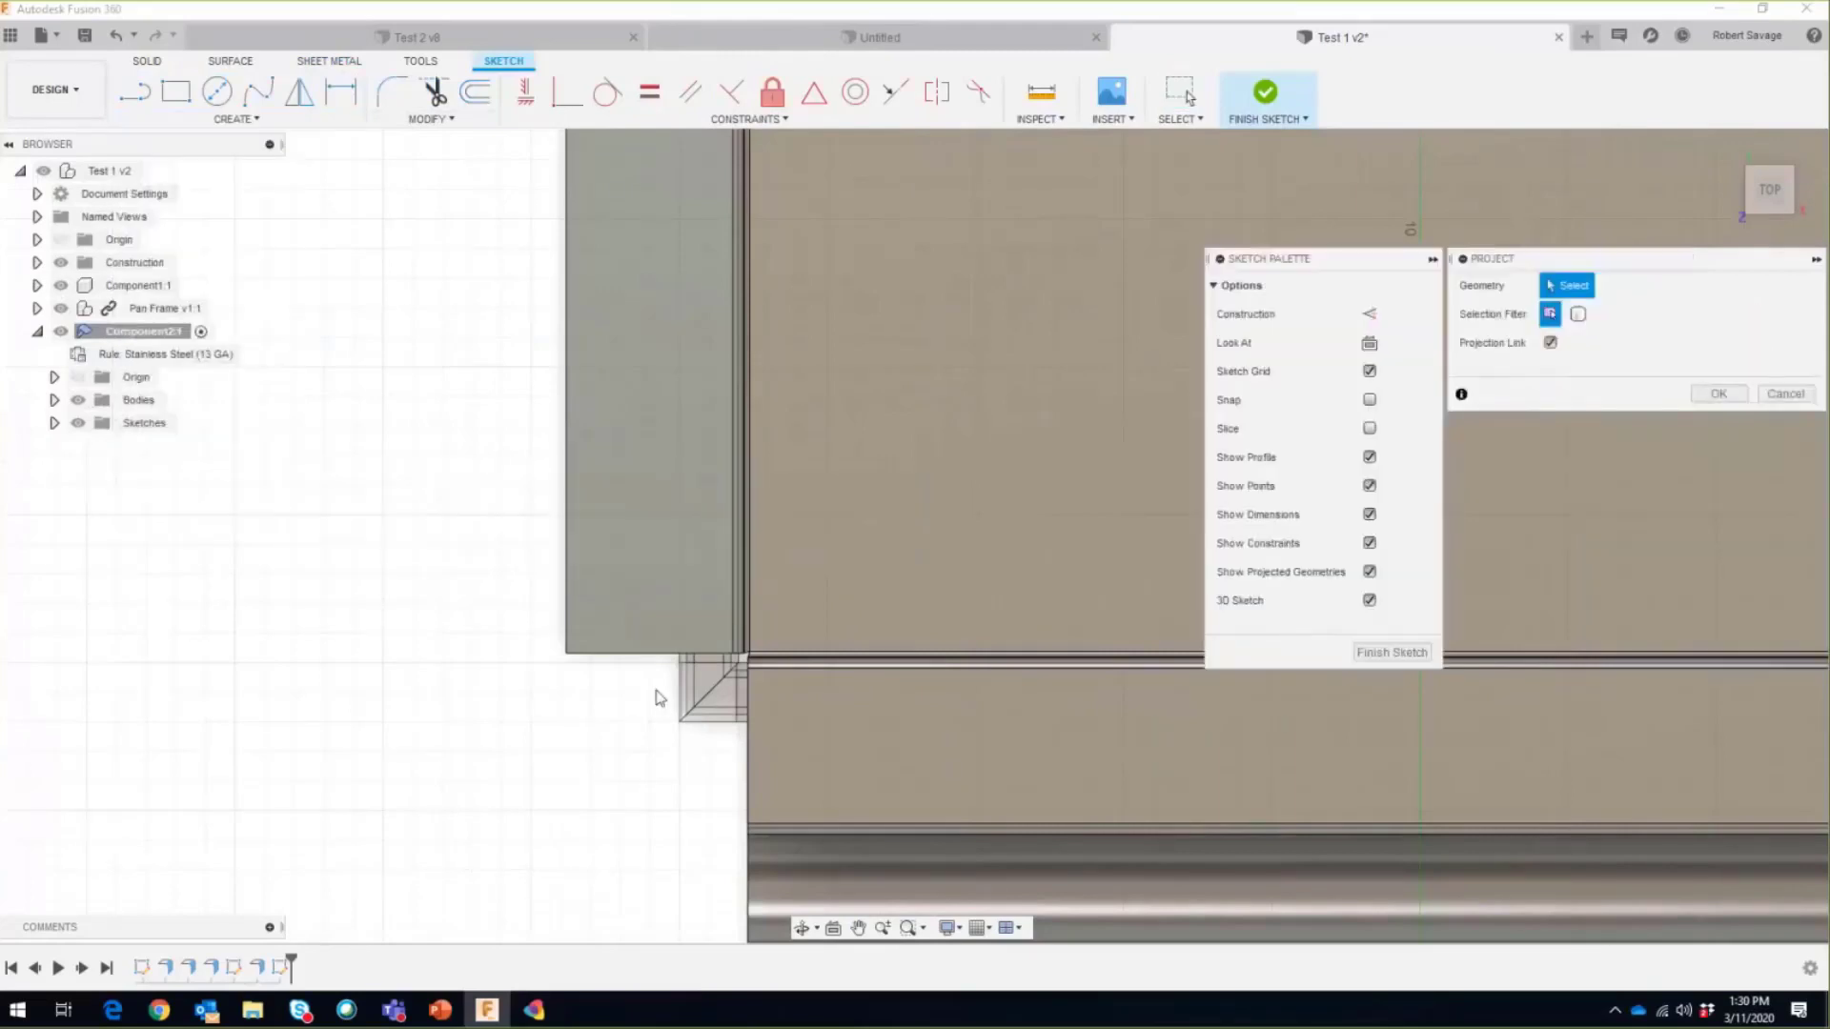
scroll(682, 672, up, 3)
click(672, 667)
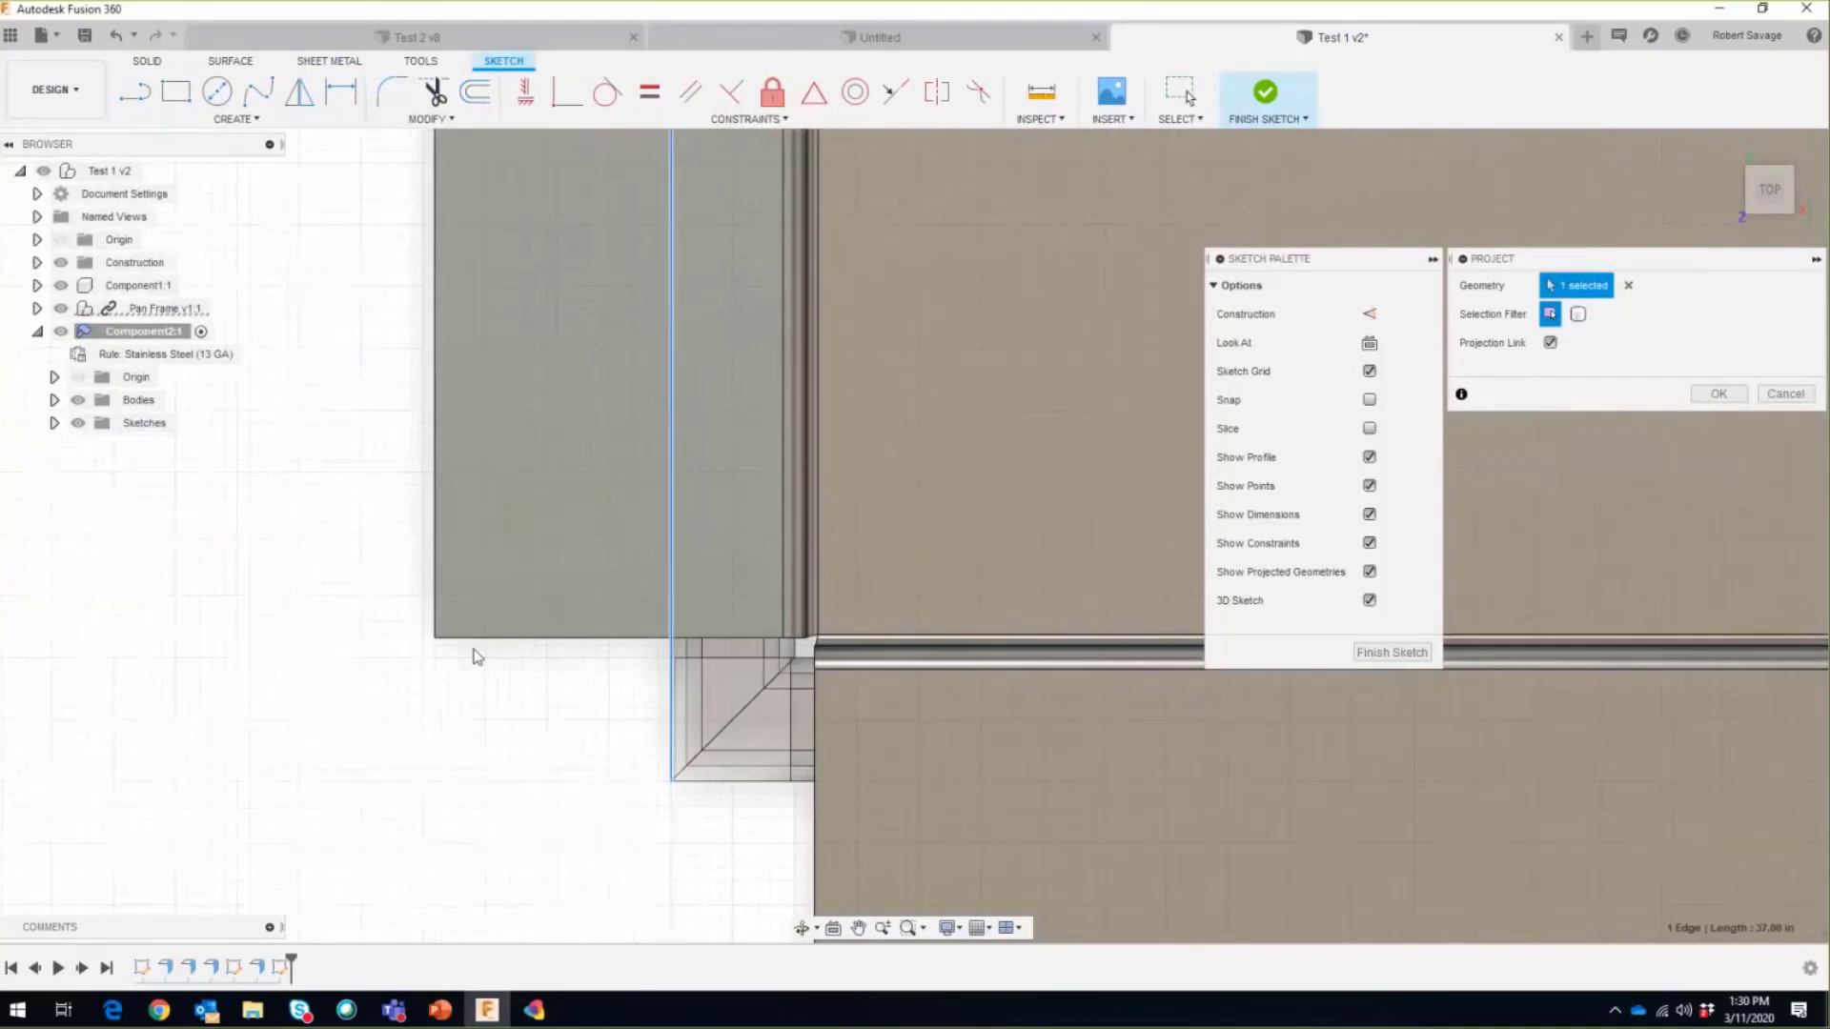
scroll(477, 656, down, 3)
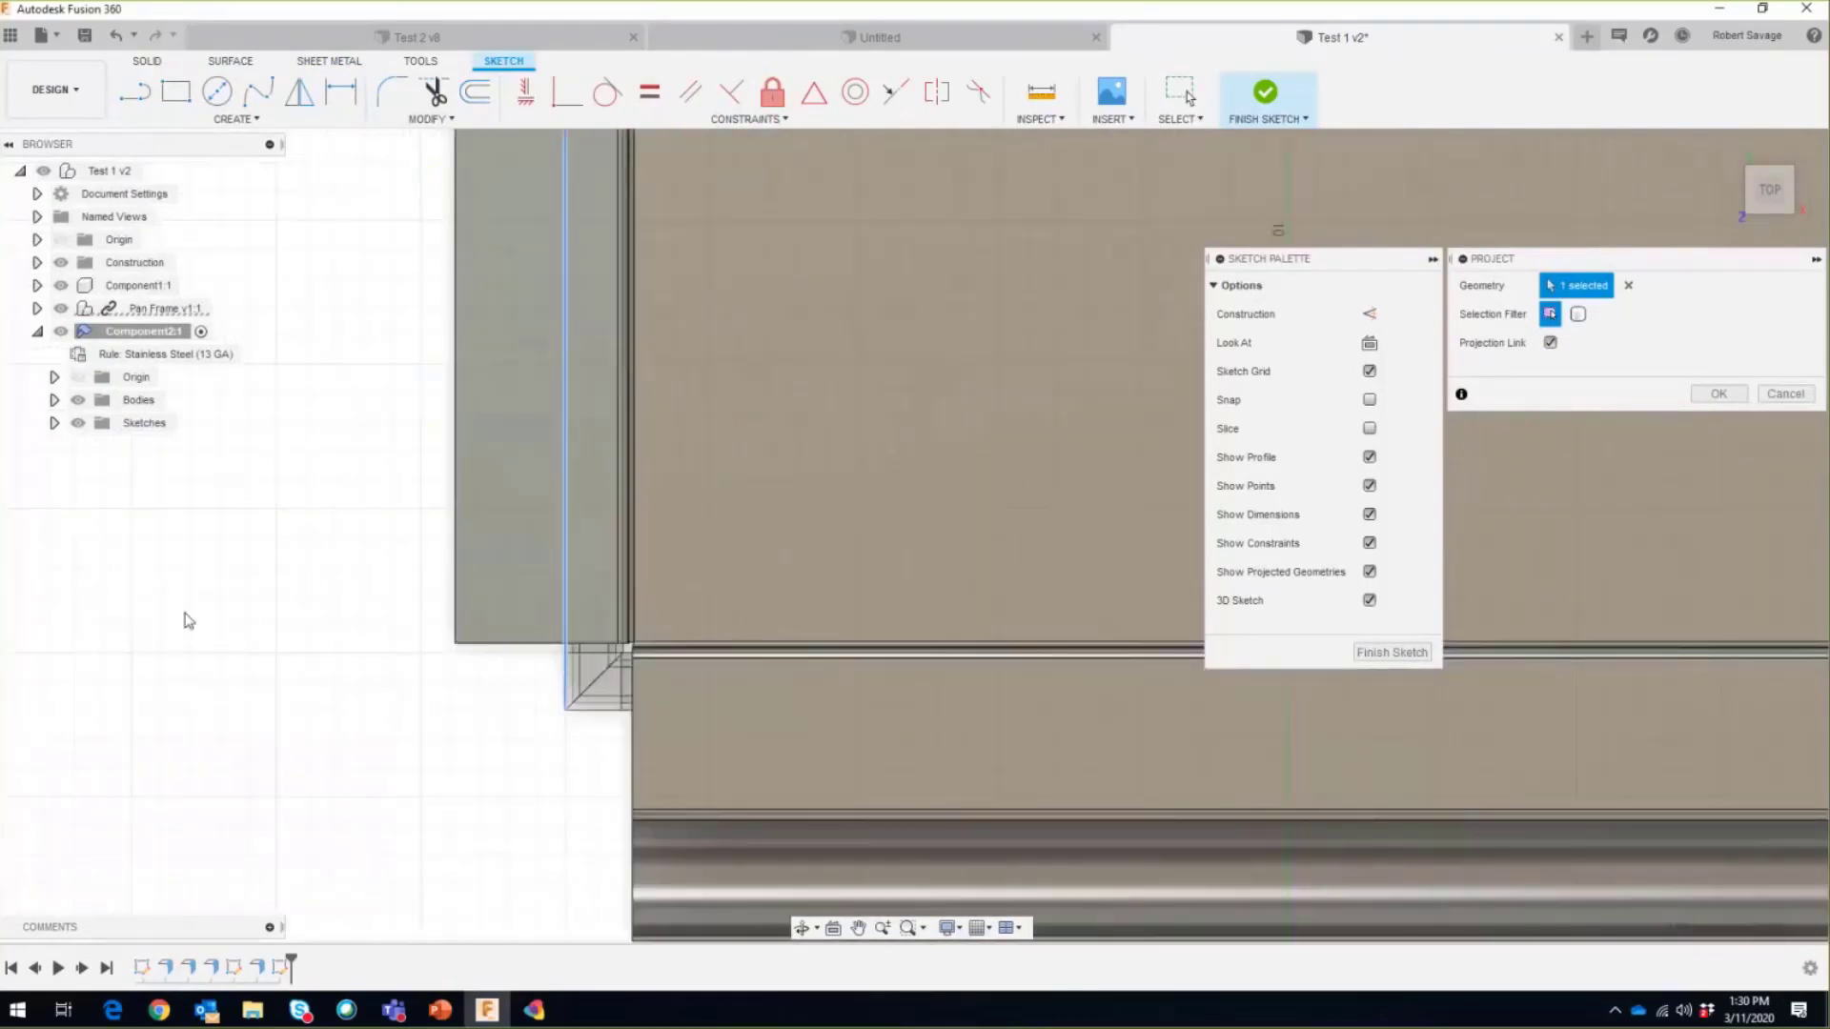
click(1719, 395)
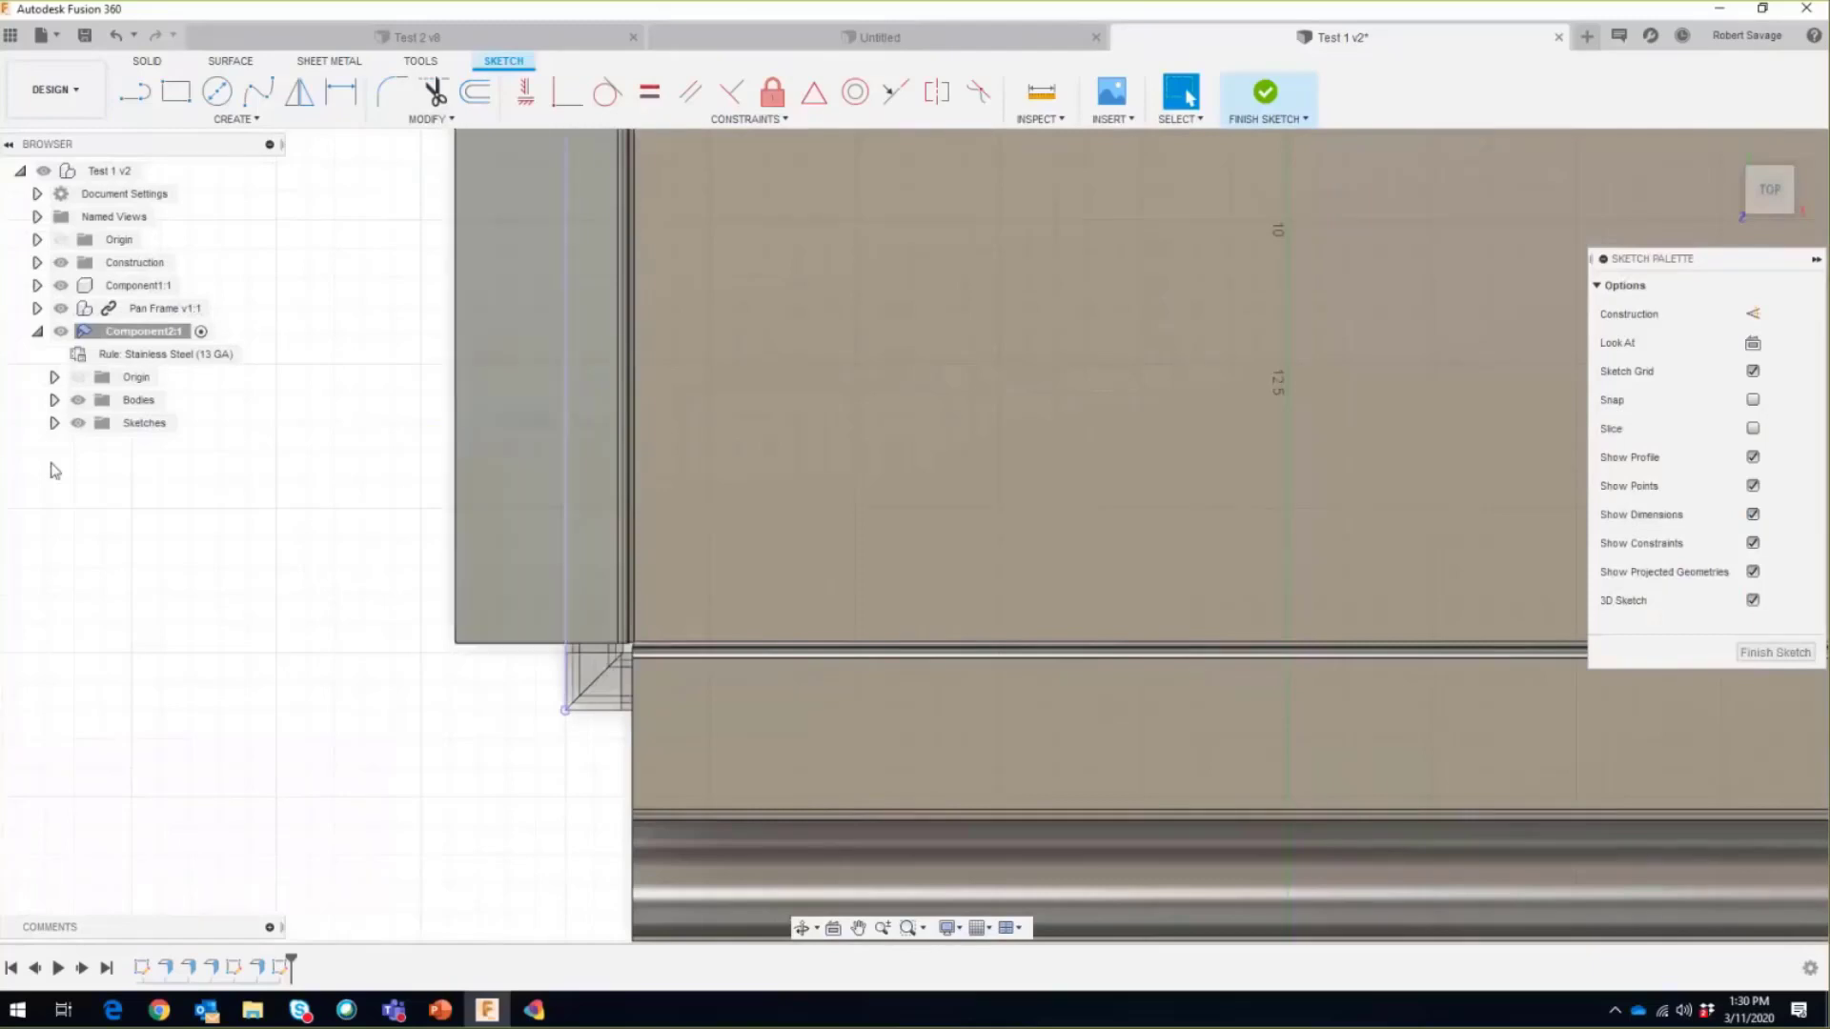
click(1265, 92)
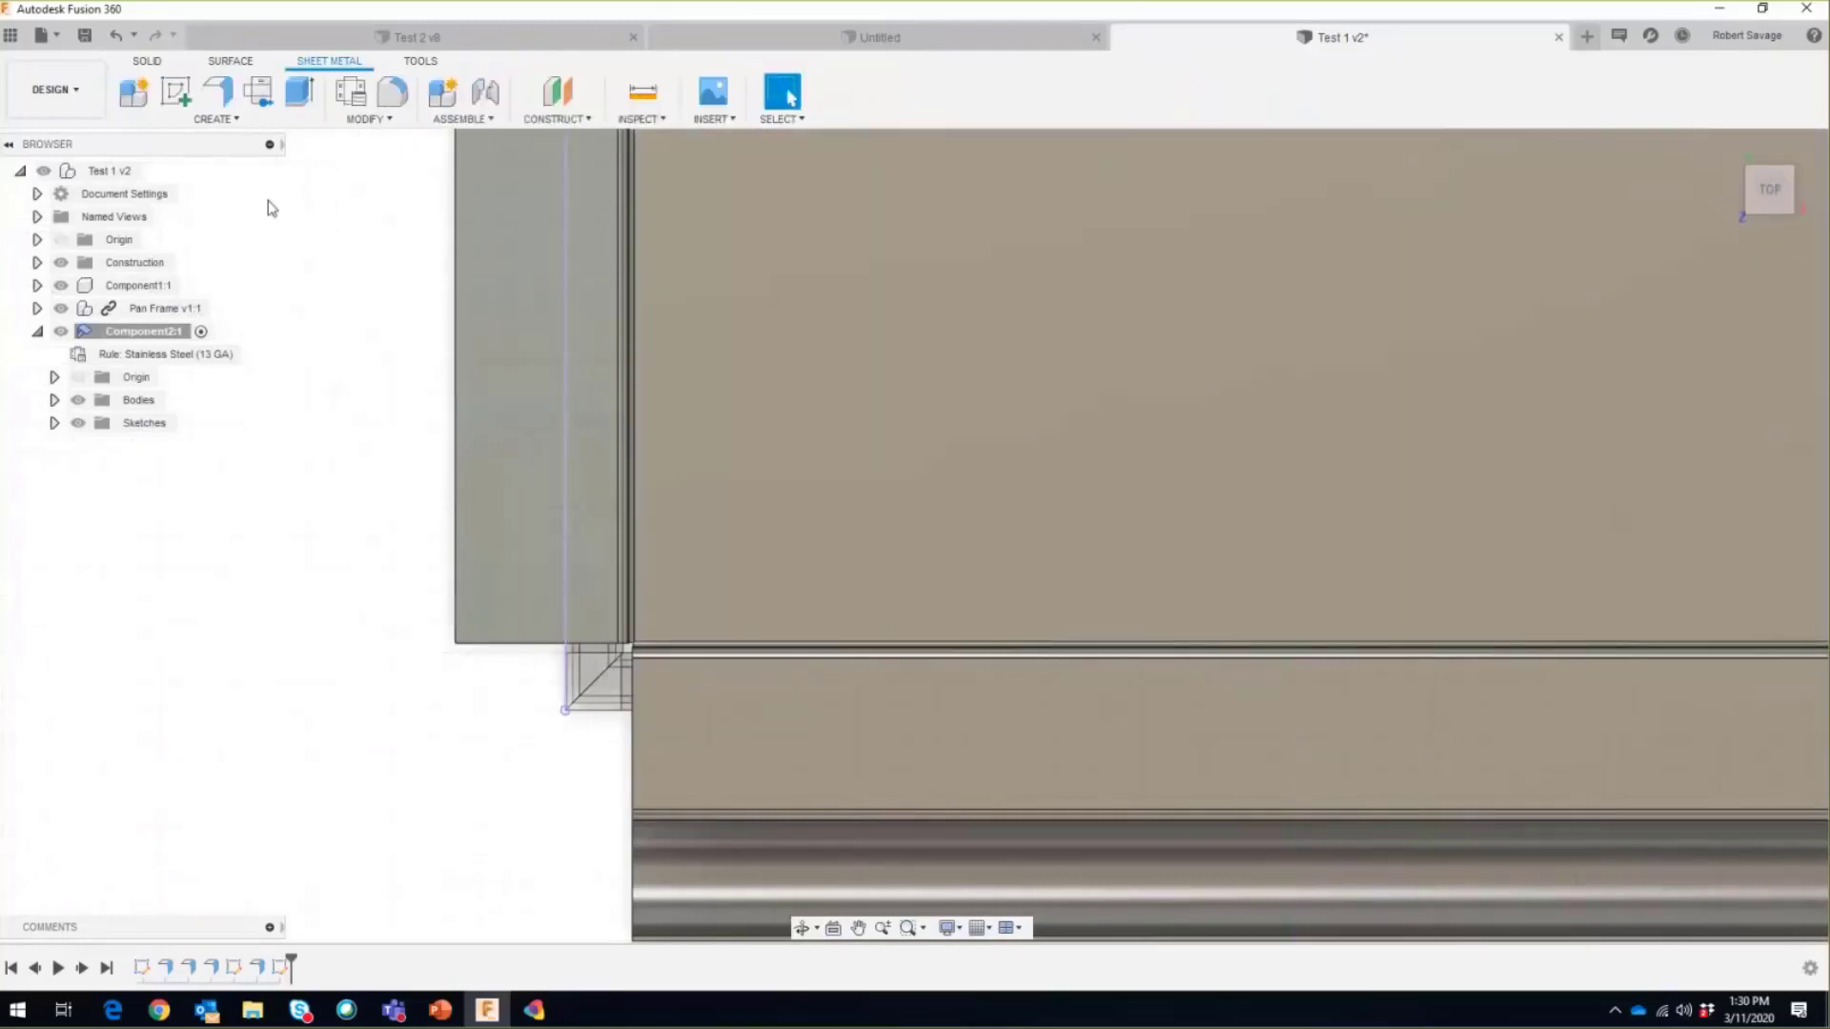
click(217, 118)
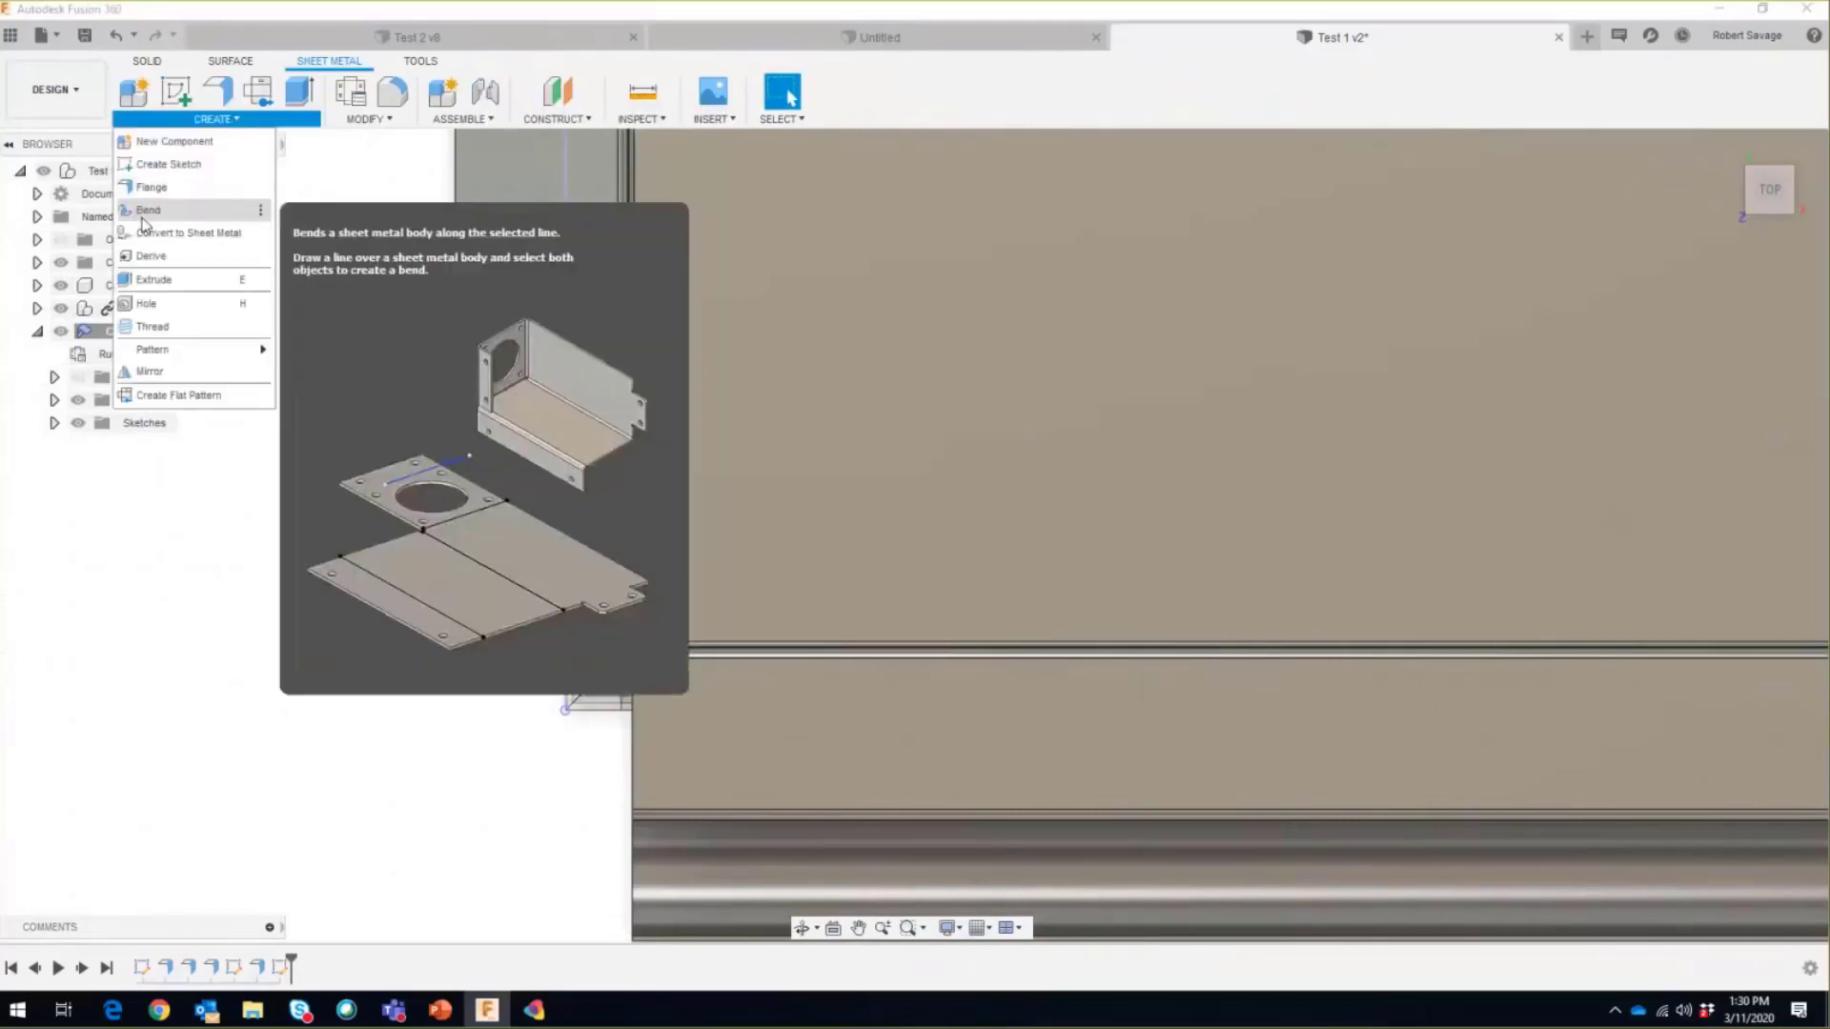
click(148, 210)
click(575, 570)
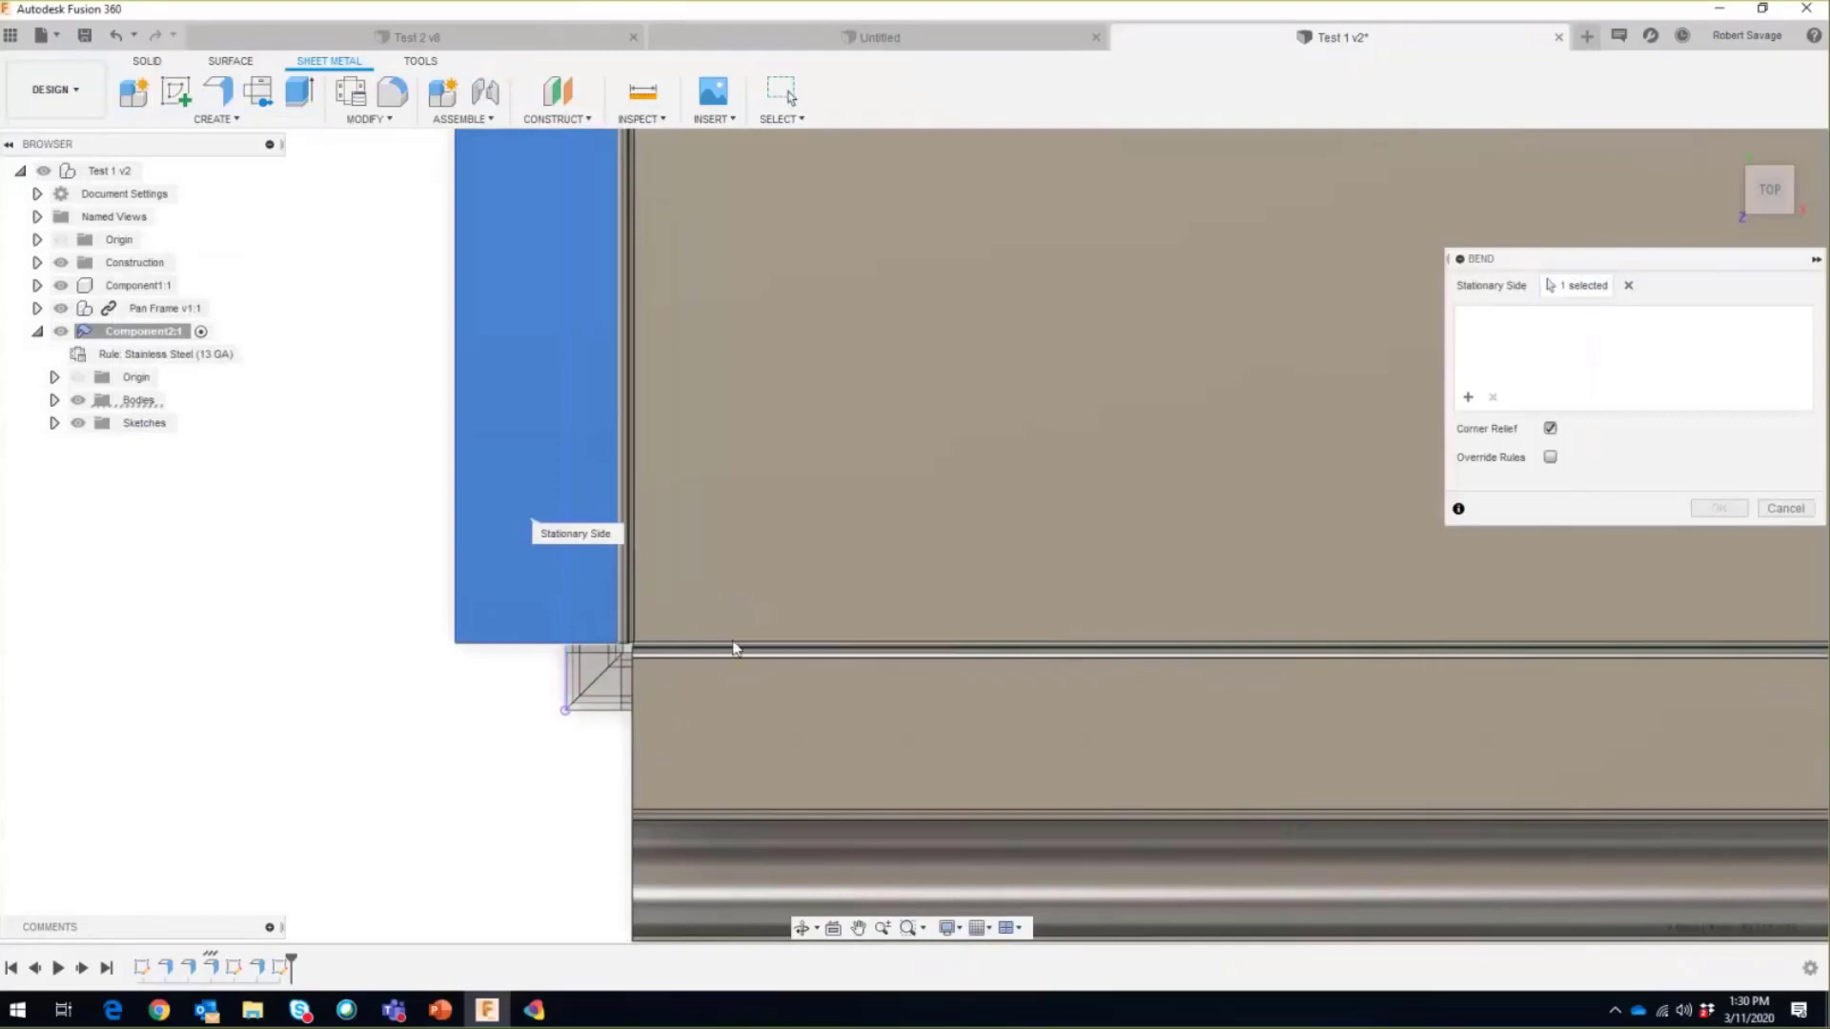
click(1785, 508)
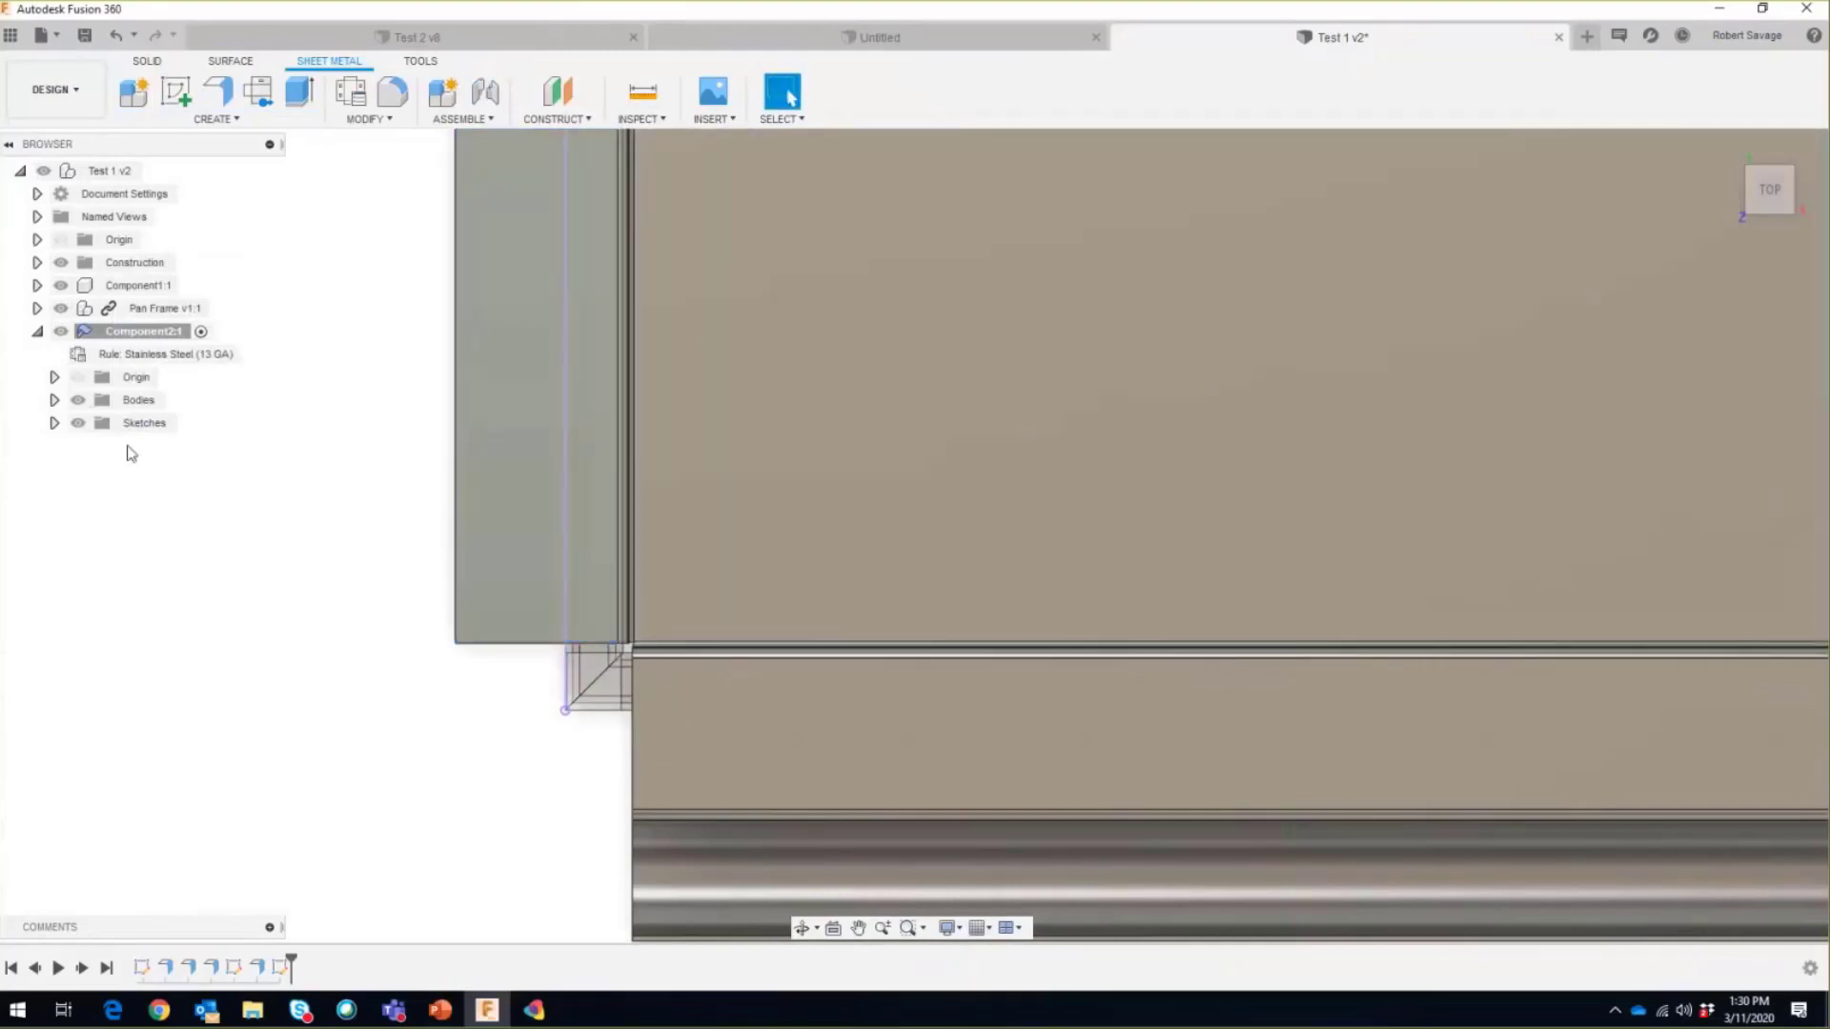
Step: Edit the rim sketch to add a line along the projected frame edge, spanning the flange from end to end, and finish it
double_click(281, 968)
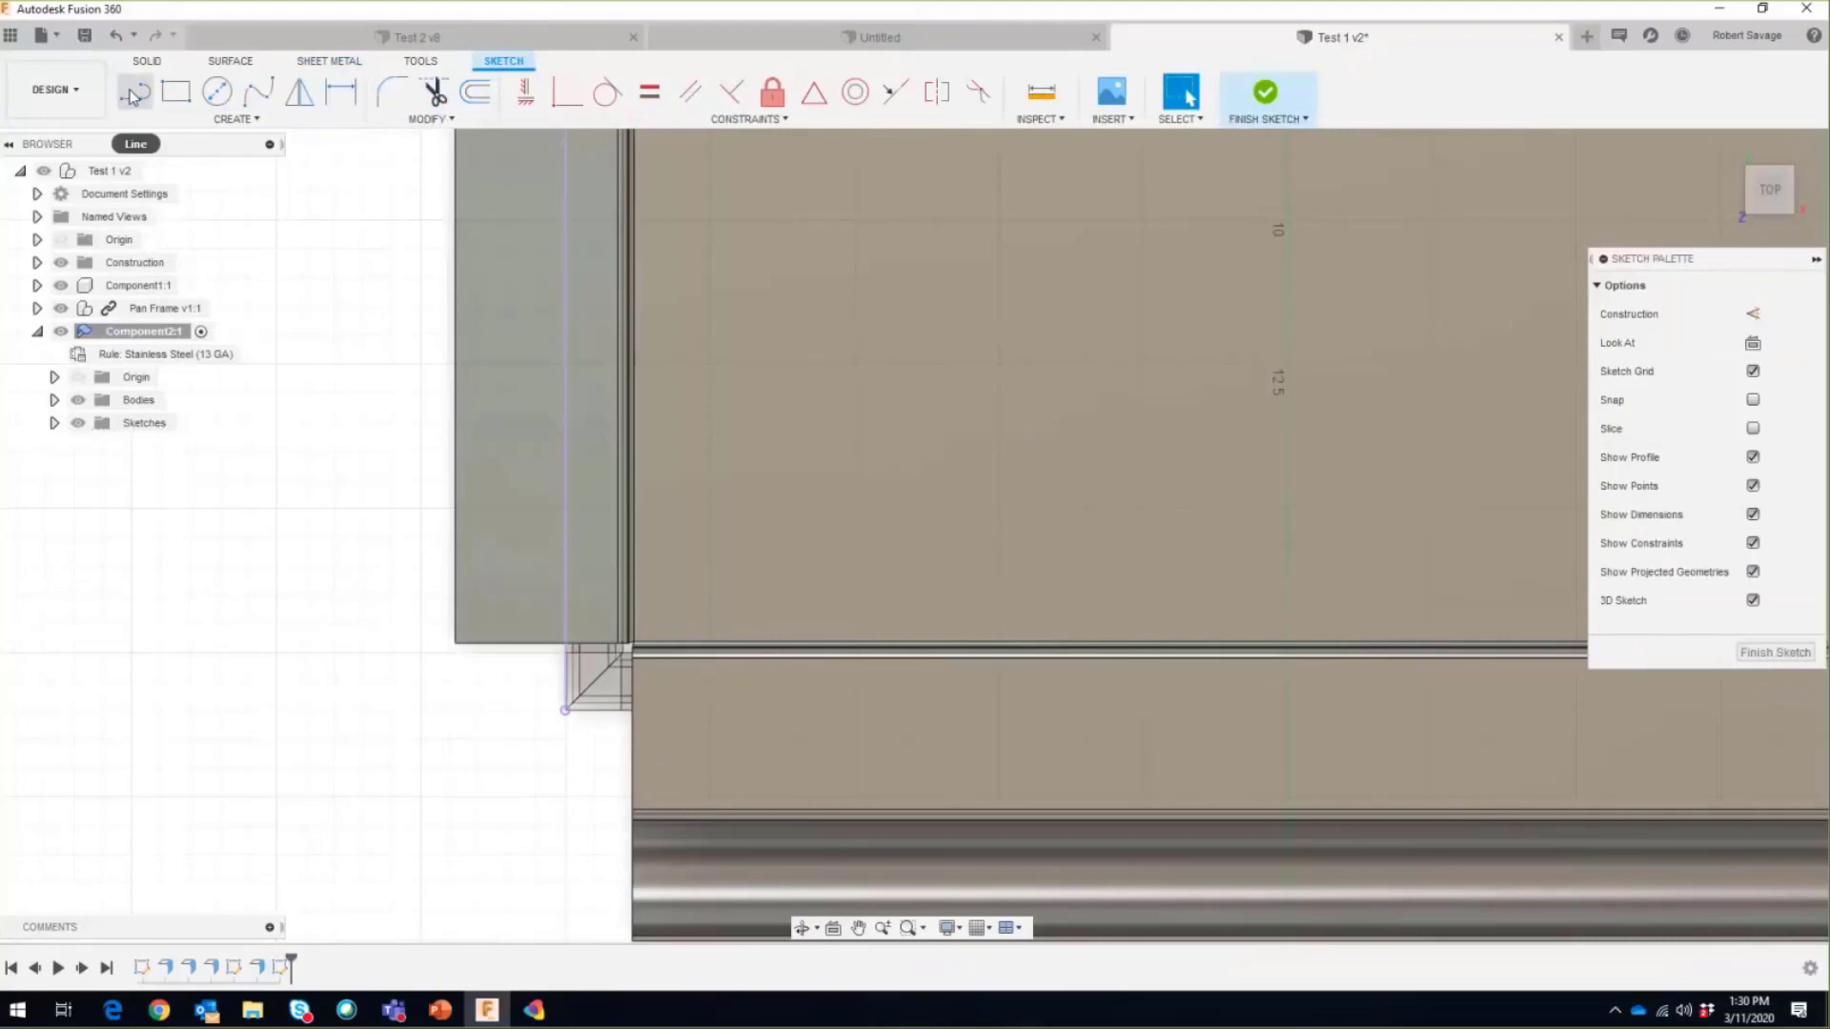
key(l)
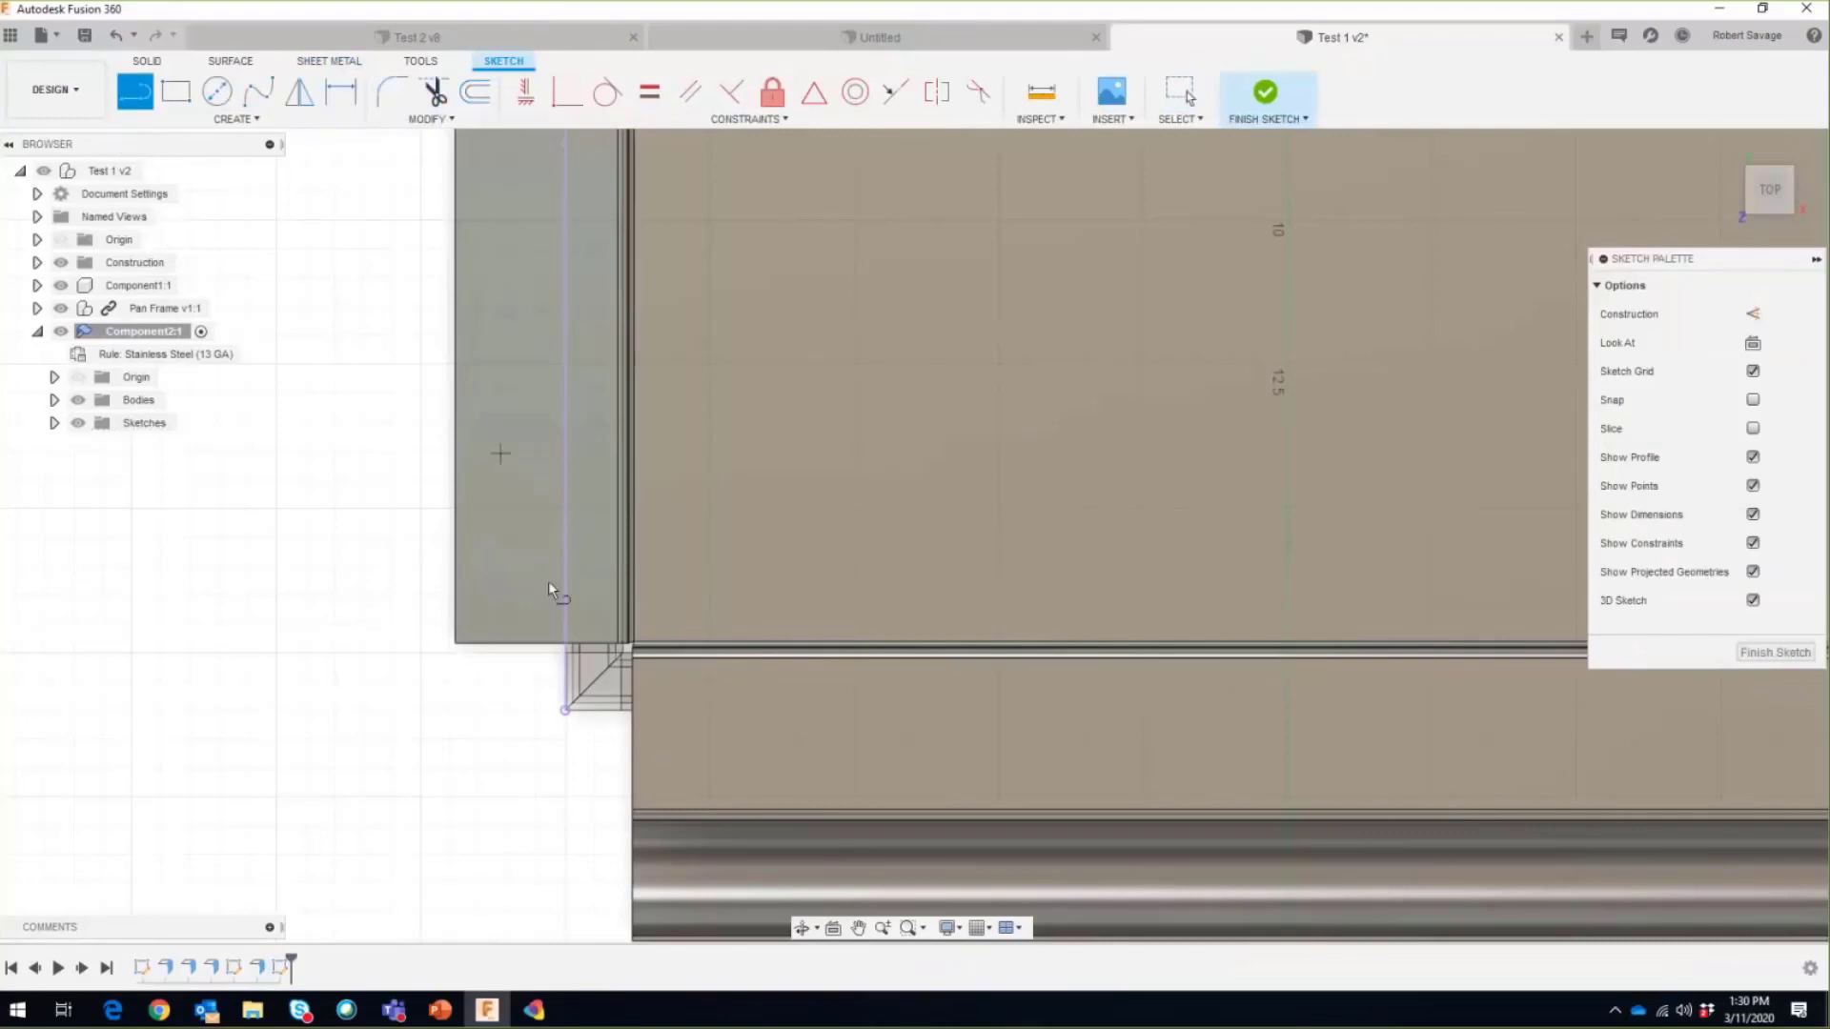
click(566, 646)
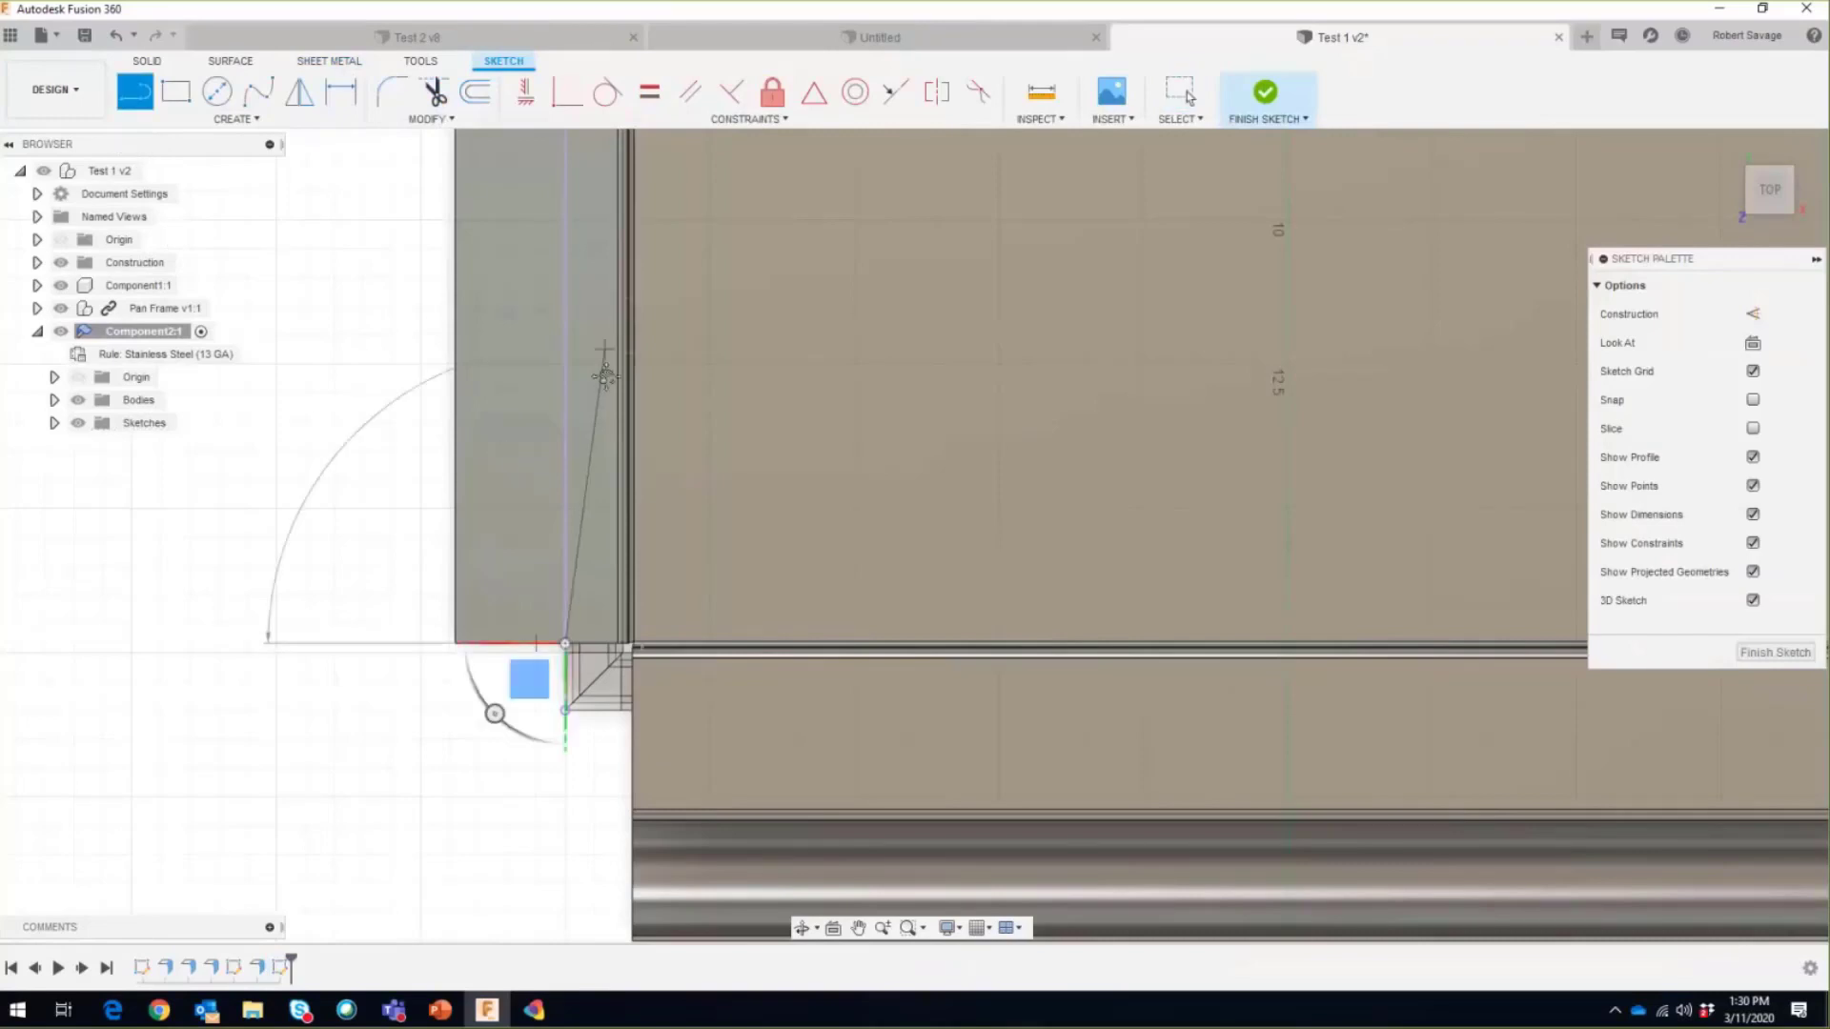
middle_drag(606, 378, 564, 1026)
scroll(526, 382, down, 3)
middle_drag(525, 258, 554, 974)
scroll(547, 506, down, 2)
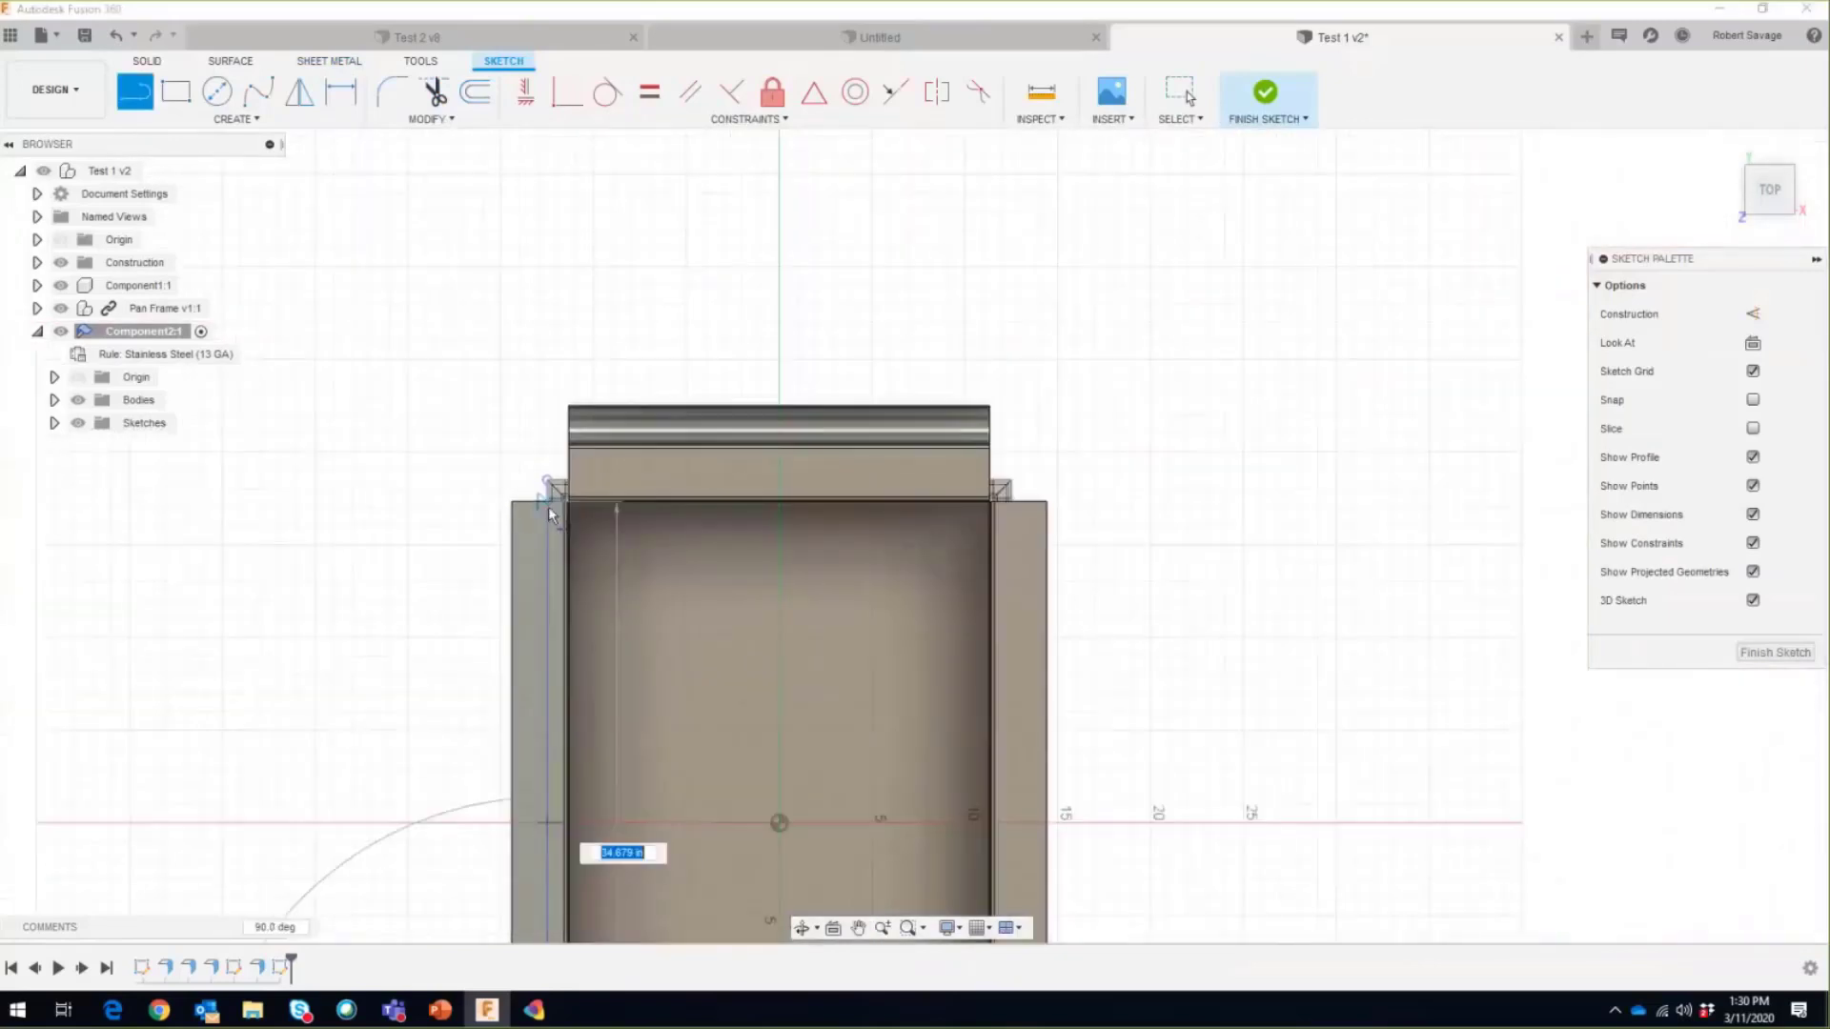
scroll(547, 506, up, 6)
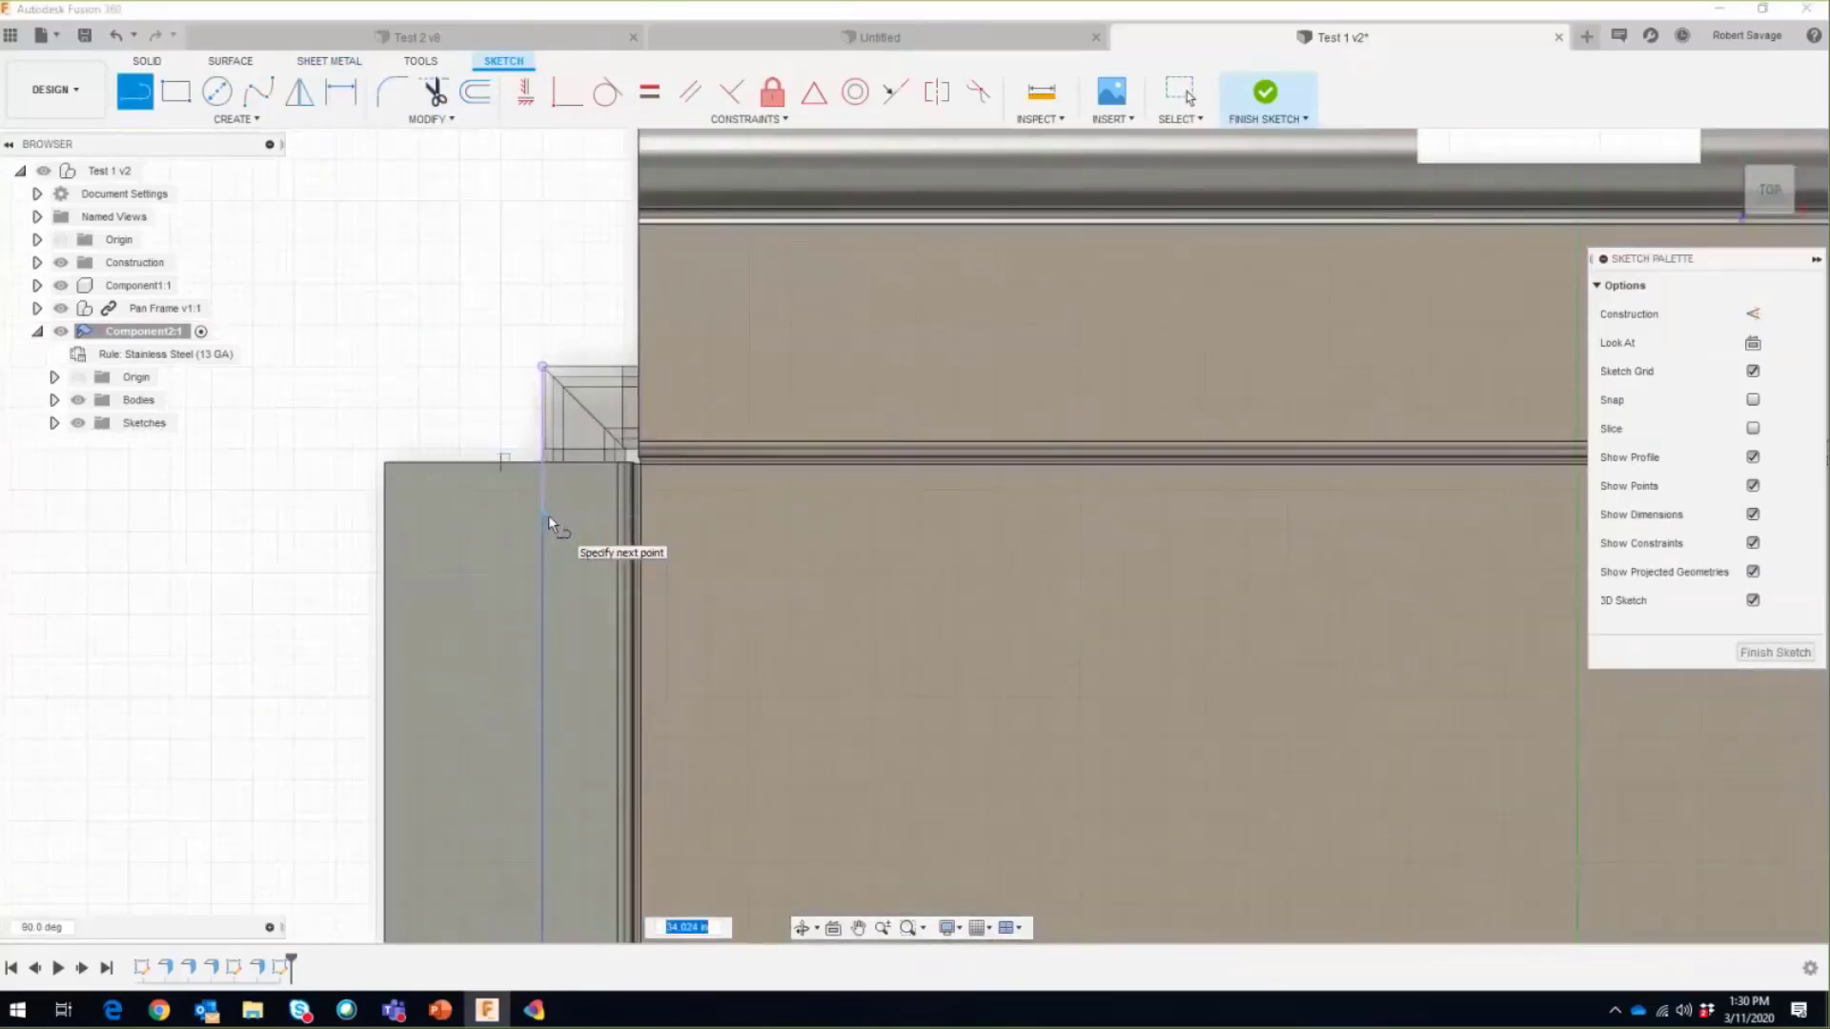
scroll(548, 514, up, 3)
click(537, 414)
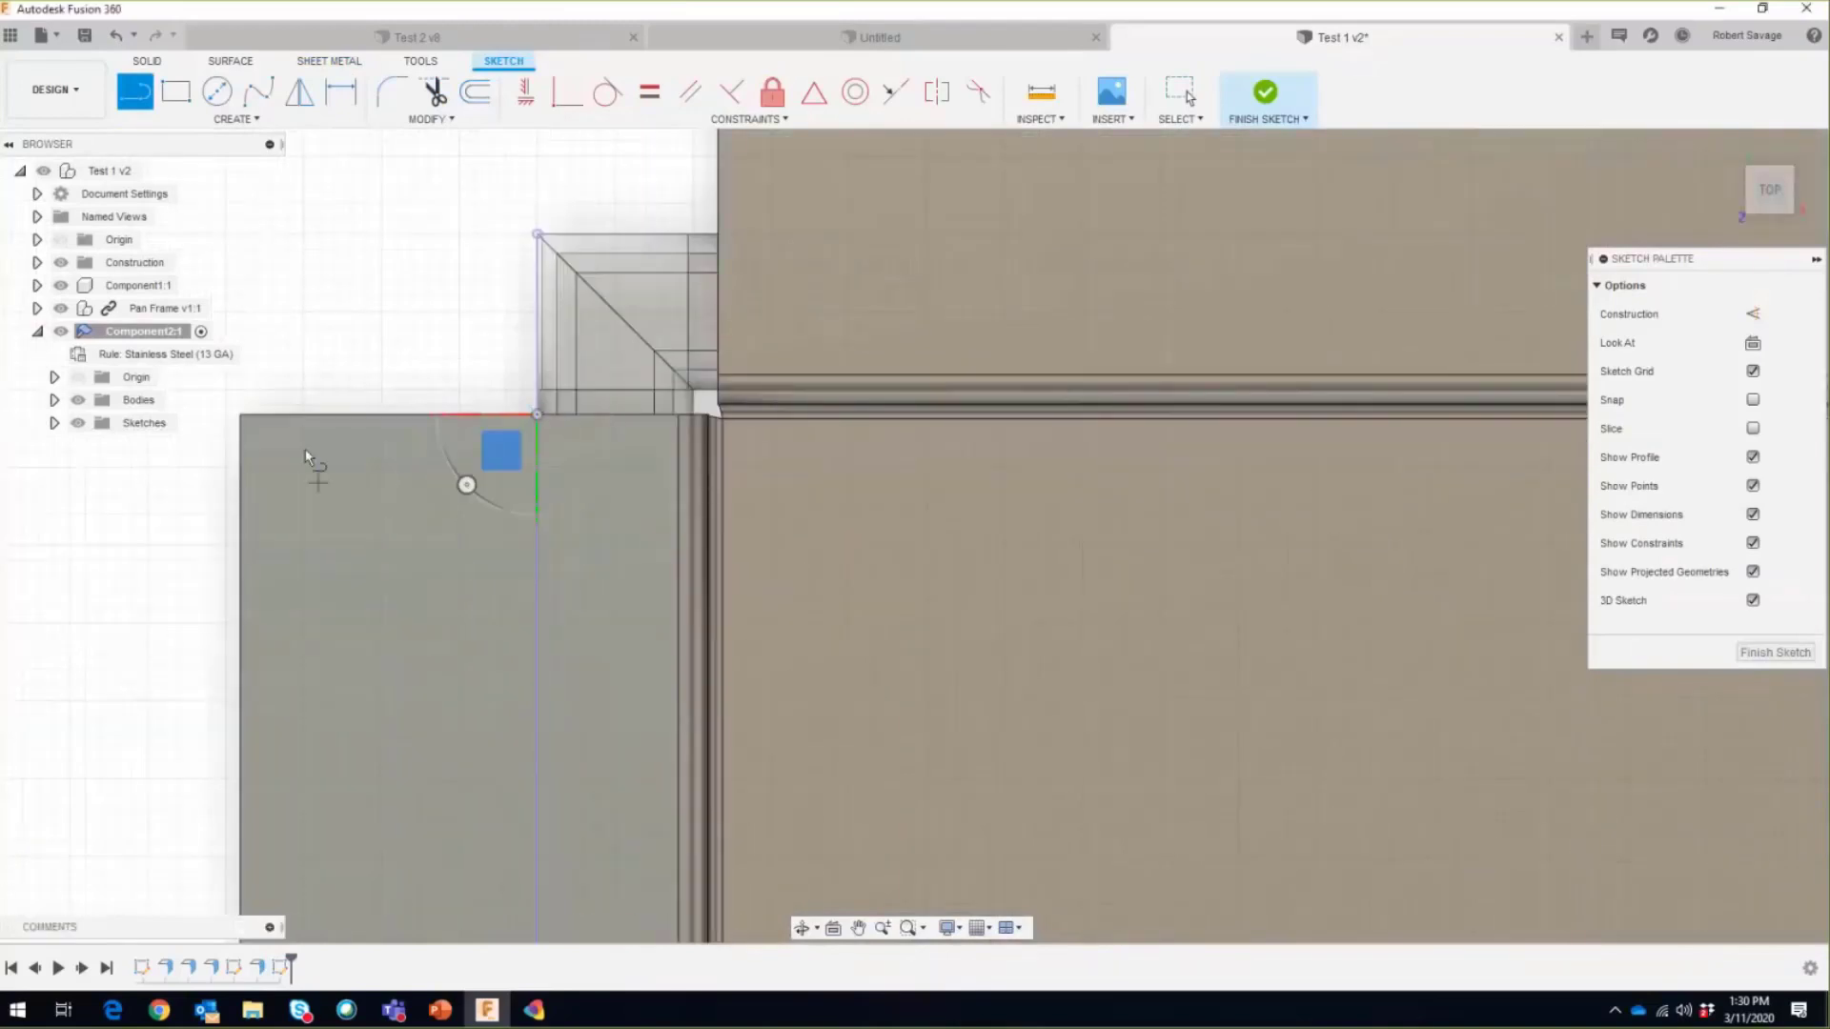
right_click(345, 256)
click(391, 256)
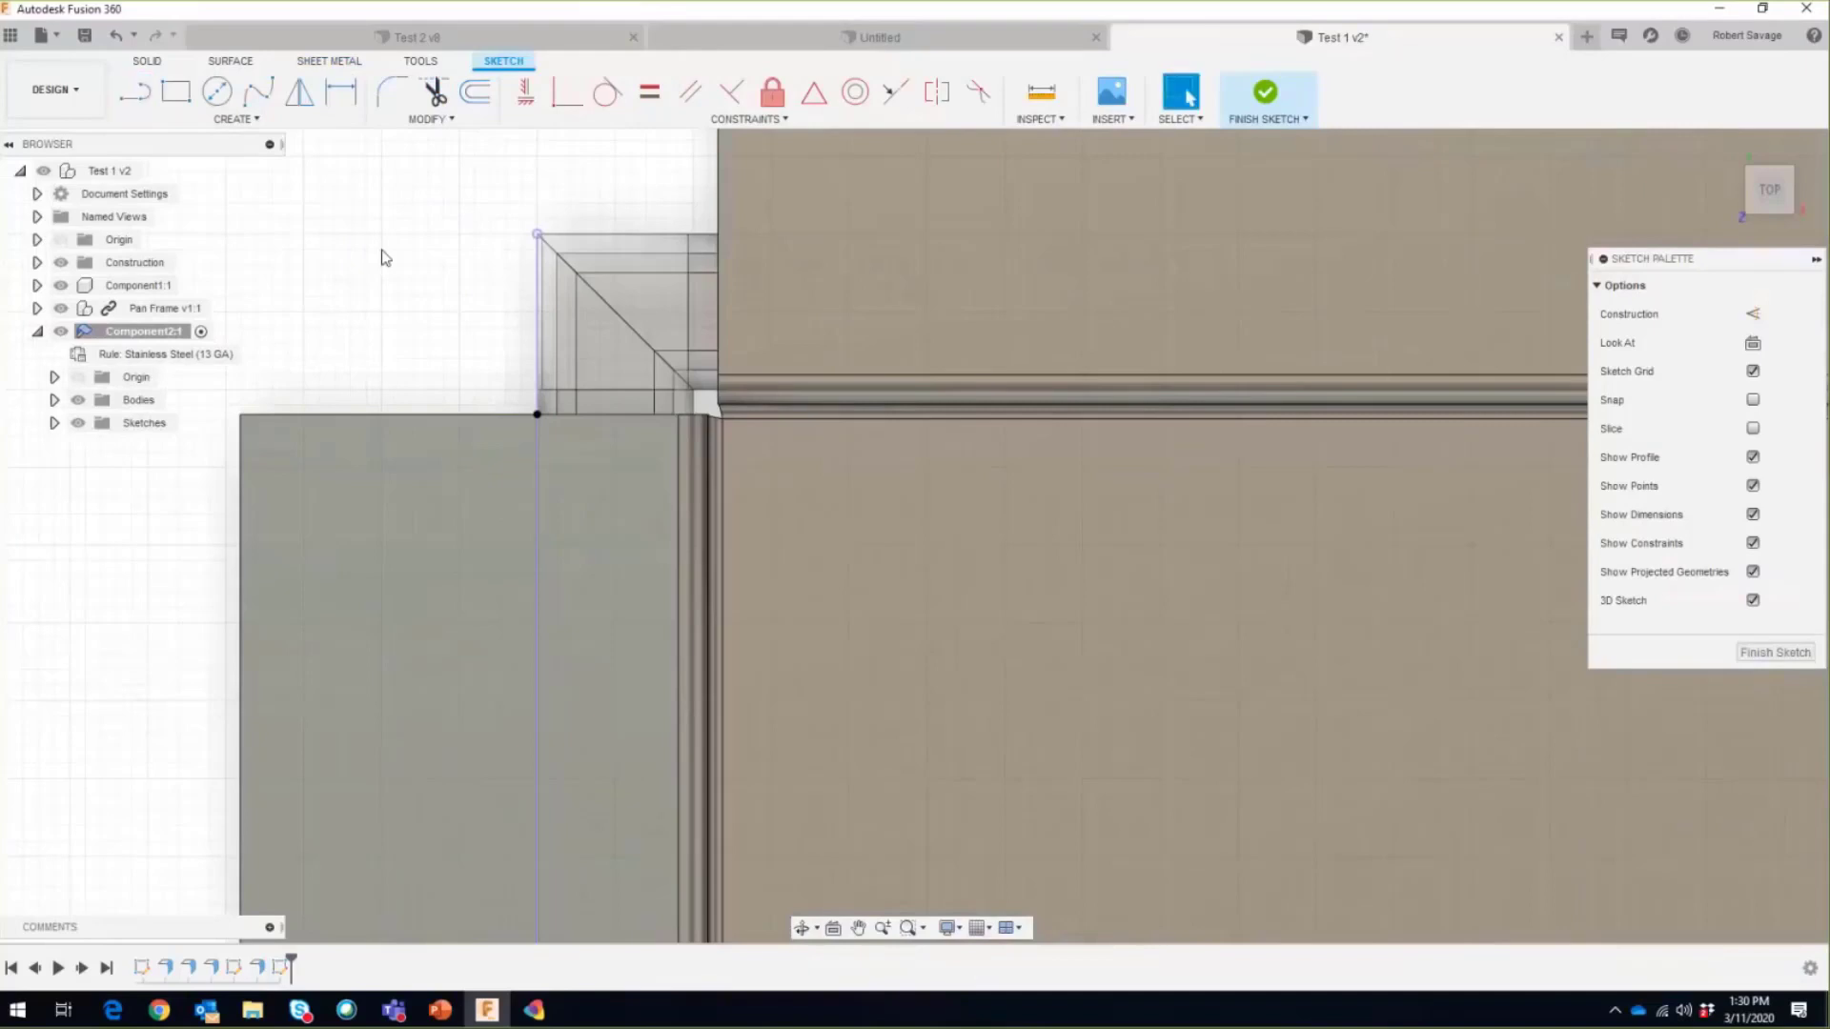
scroll(383, 258, down, 4)
scroll(383, 257, down, 3)
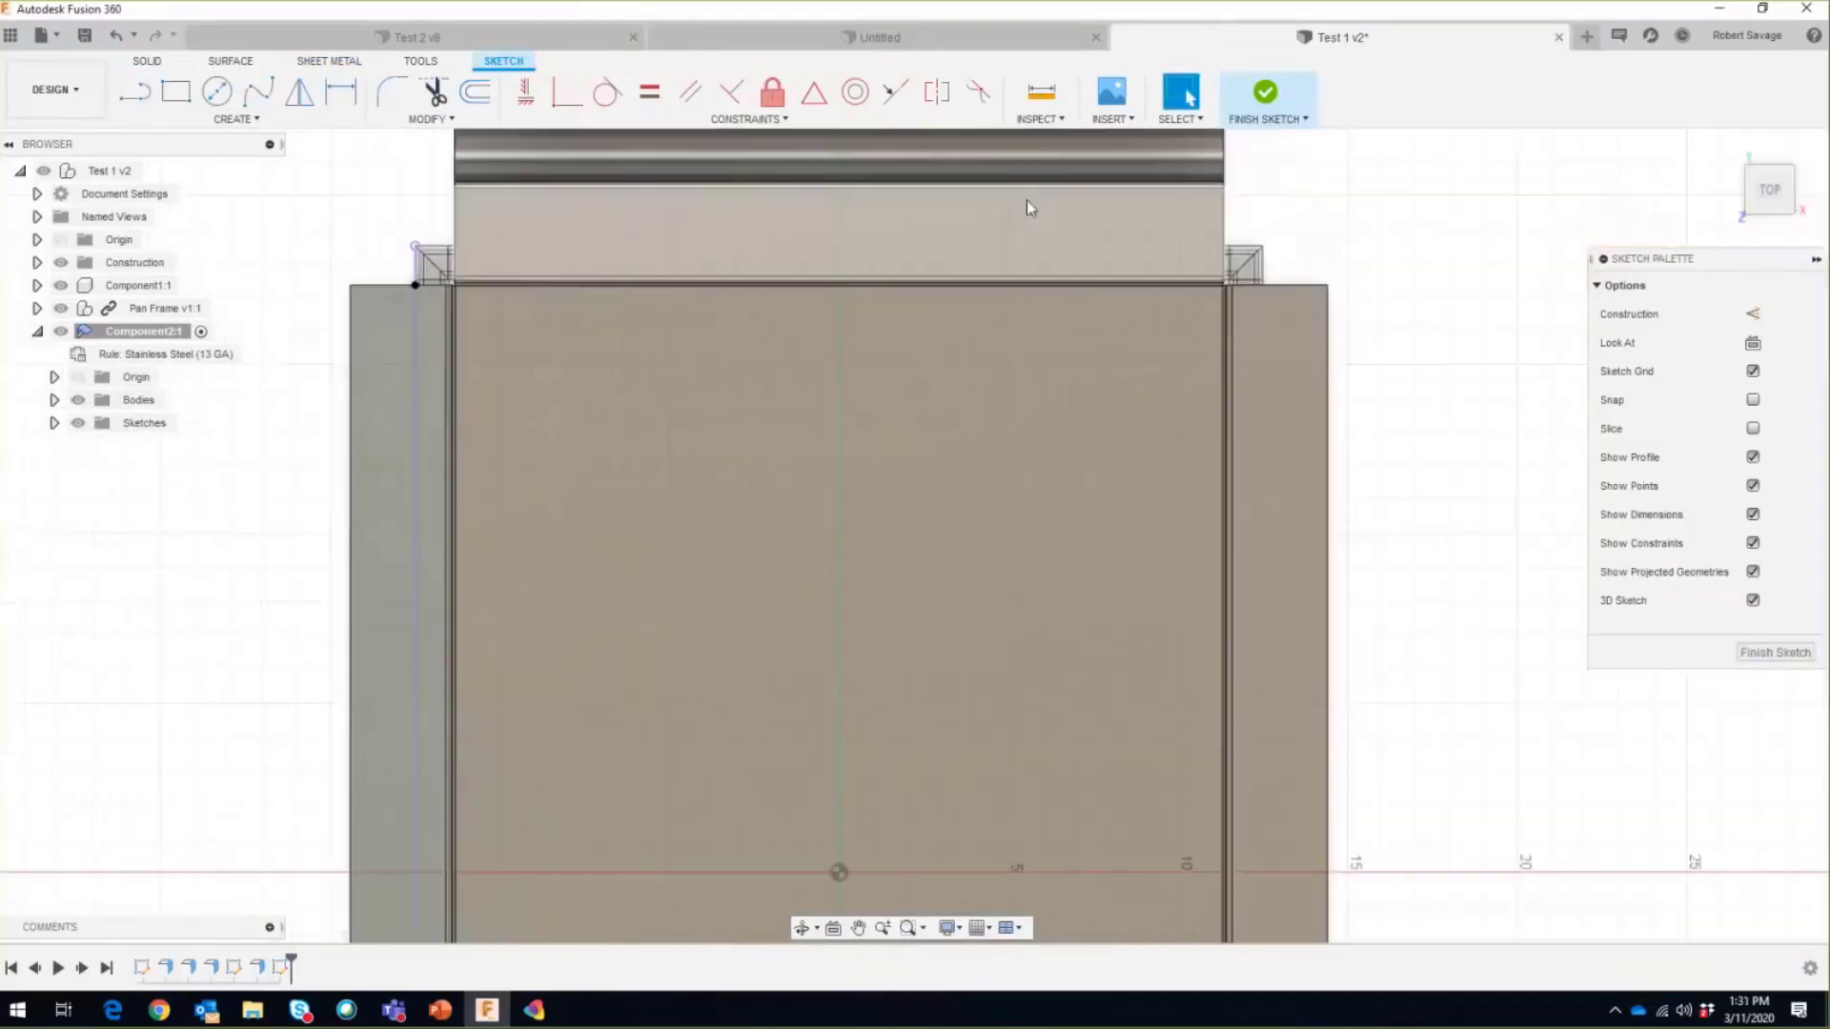
click(1173, 121)
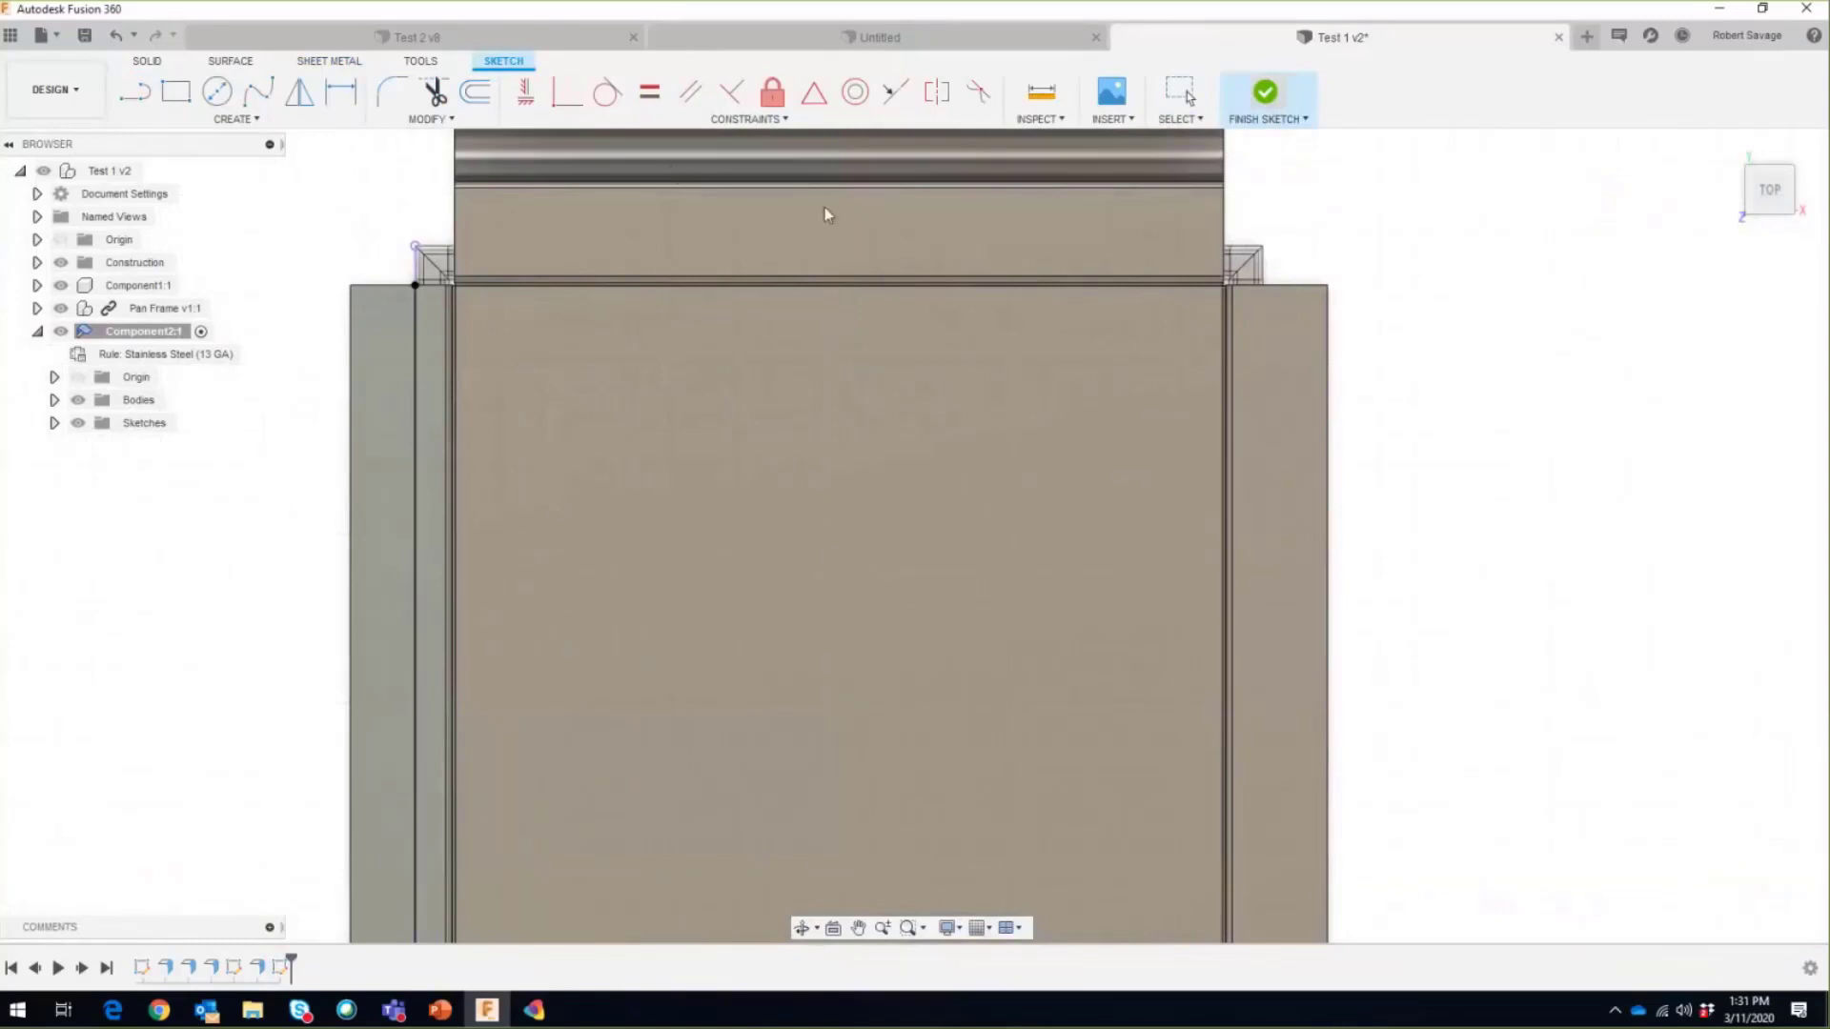
click(329, 60)
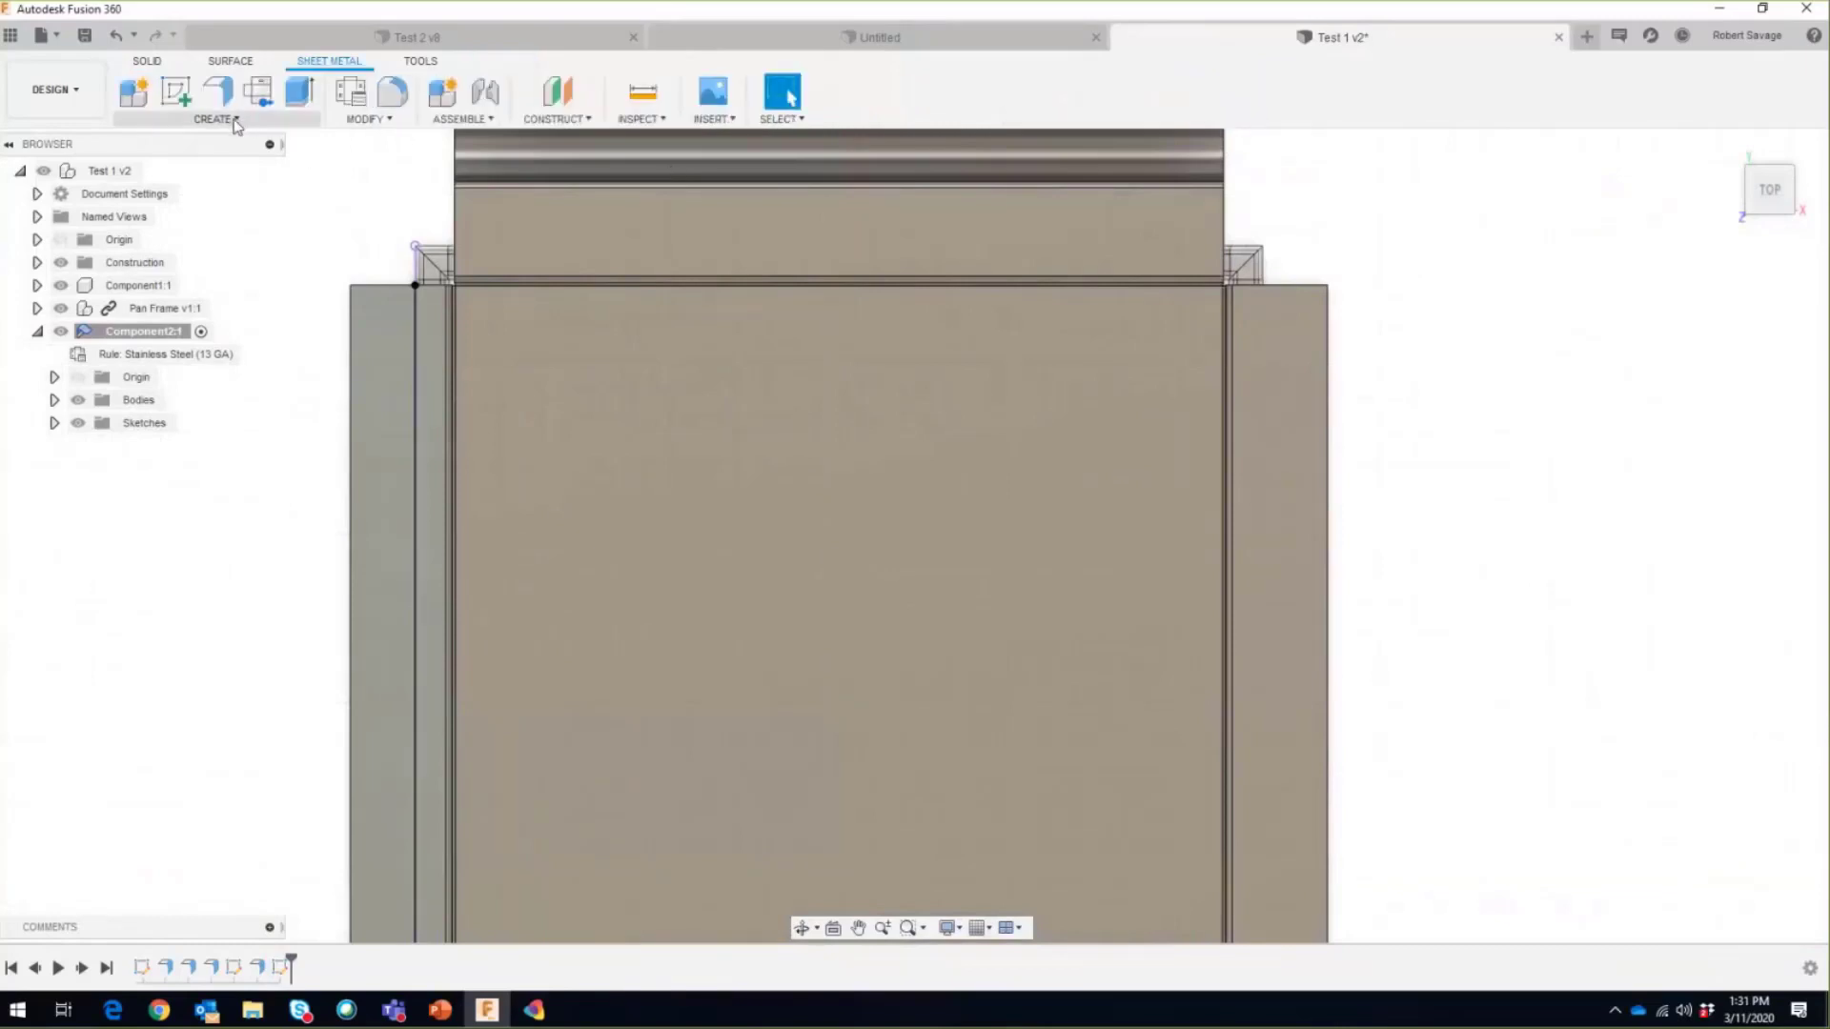
click(235, 120)
click(157, 208)
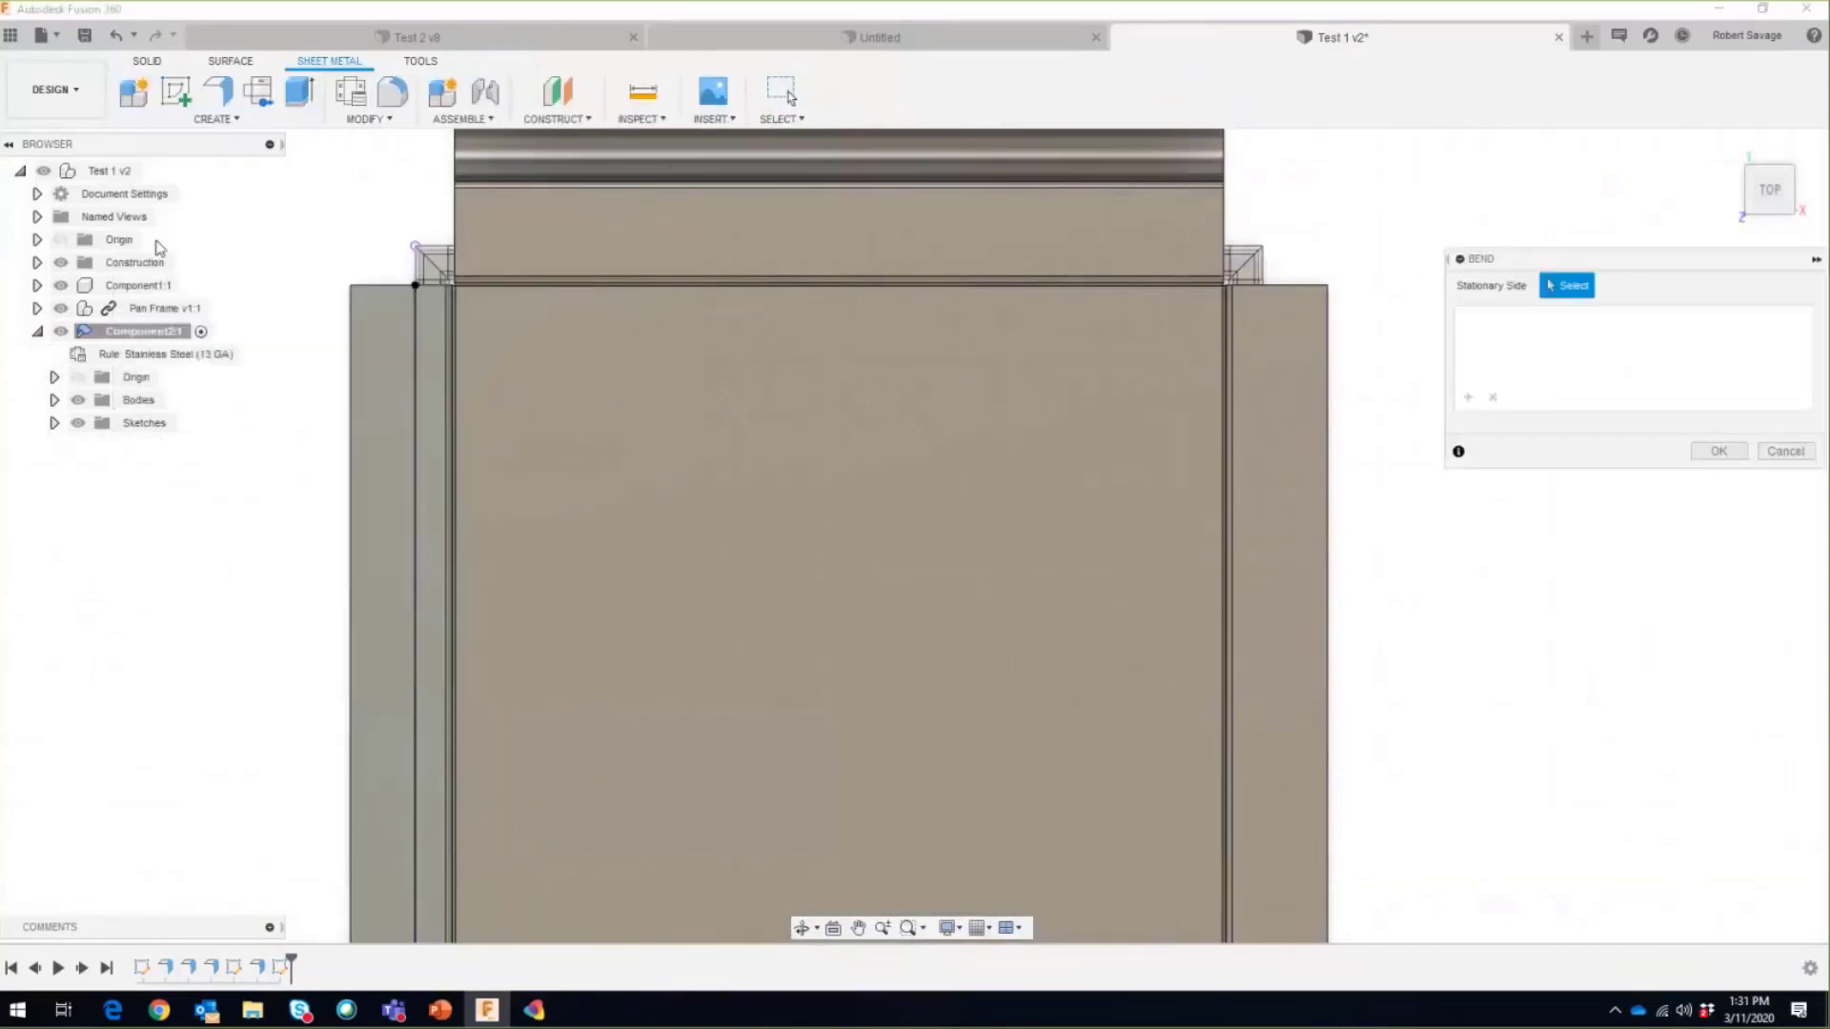
click(396, 430)
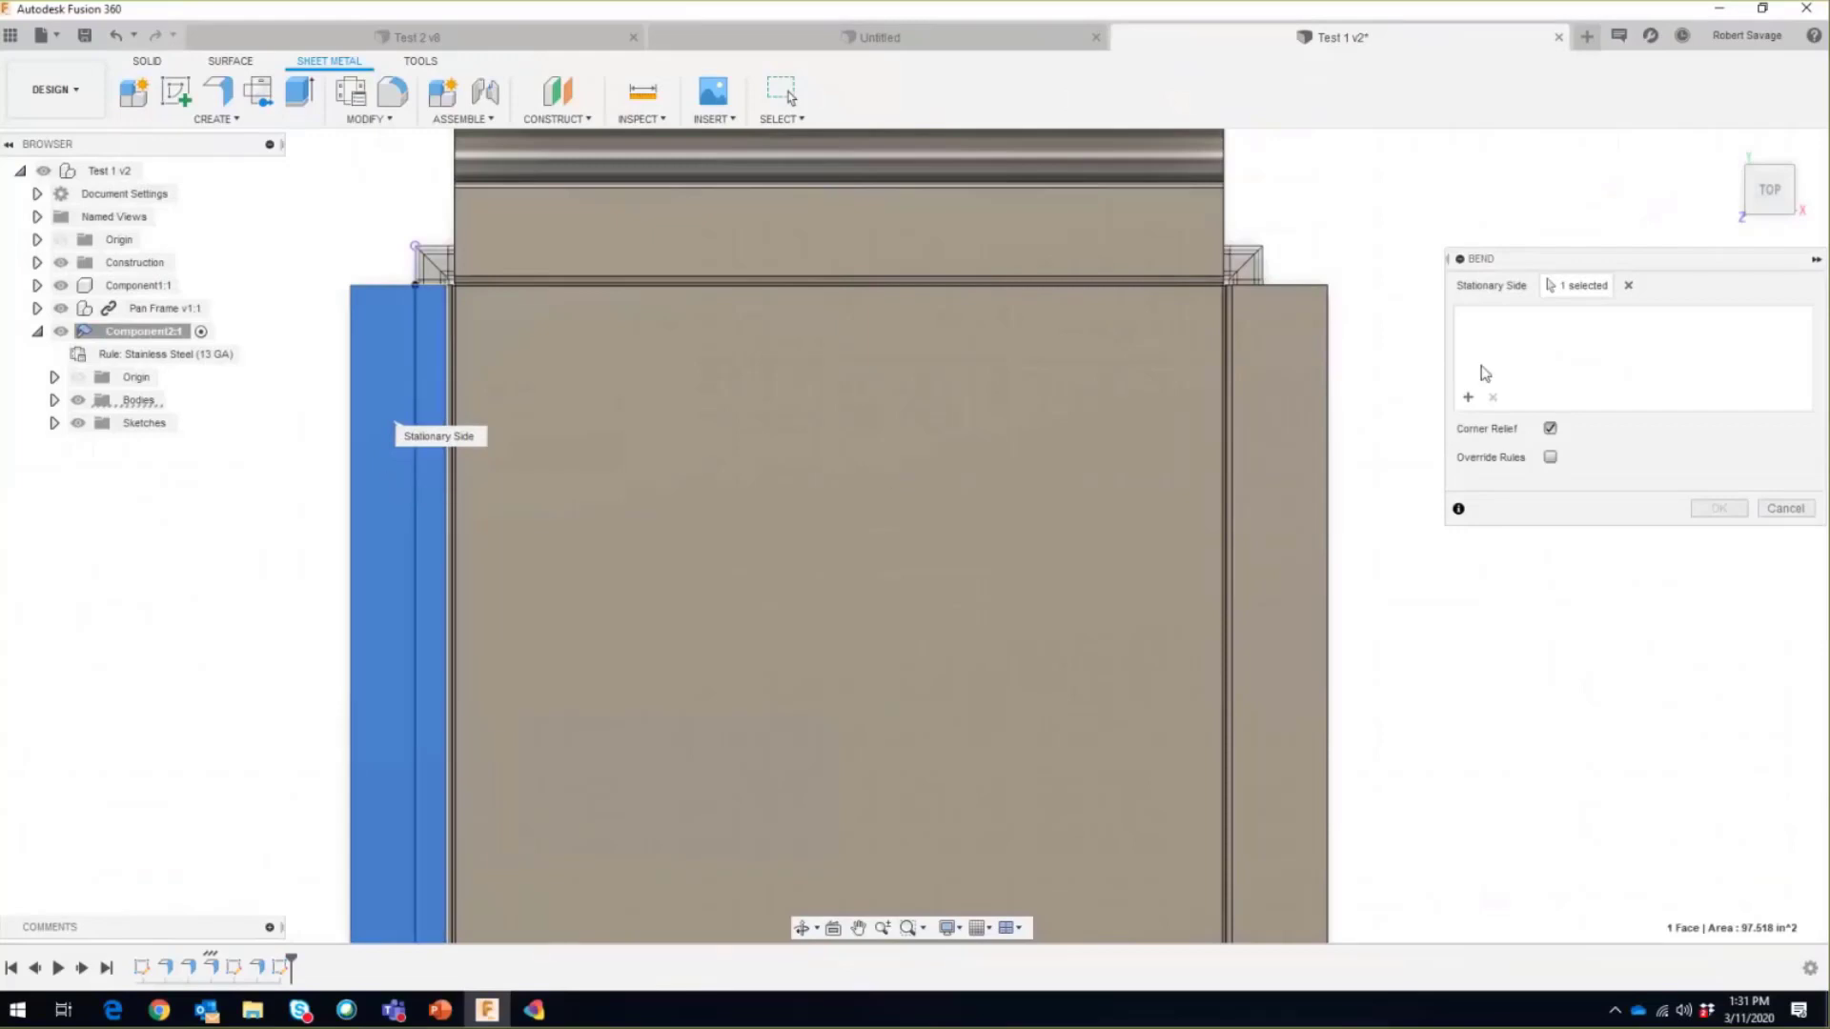
key(Escape)
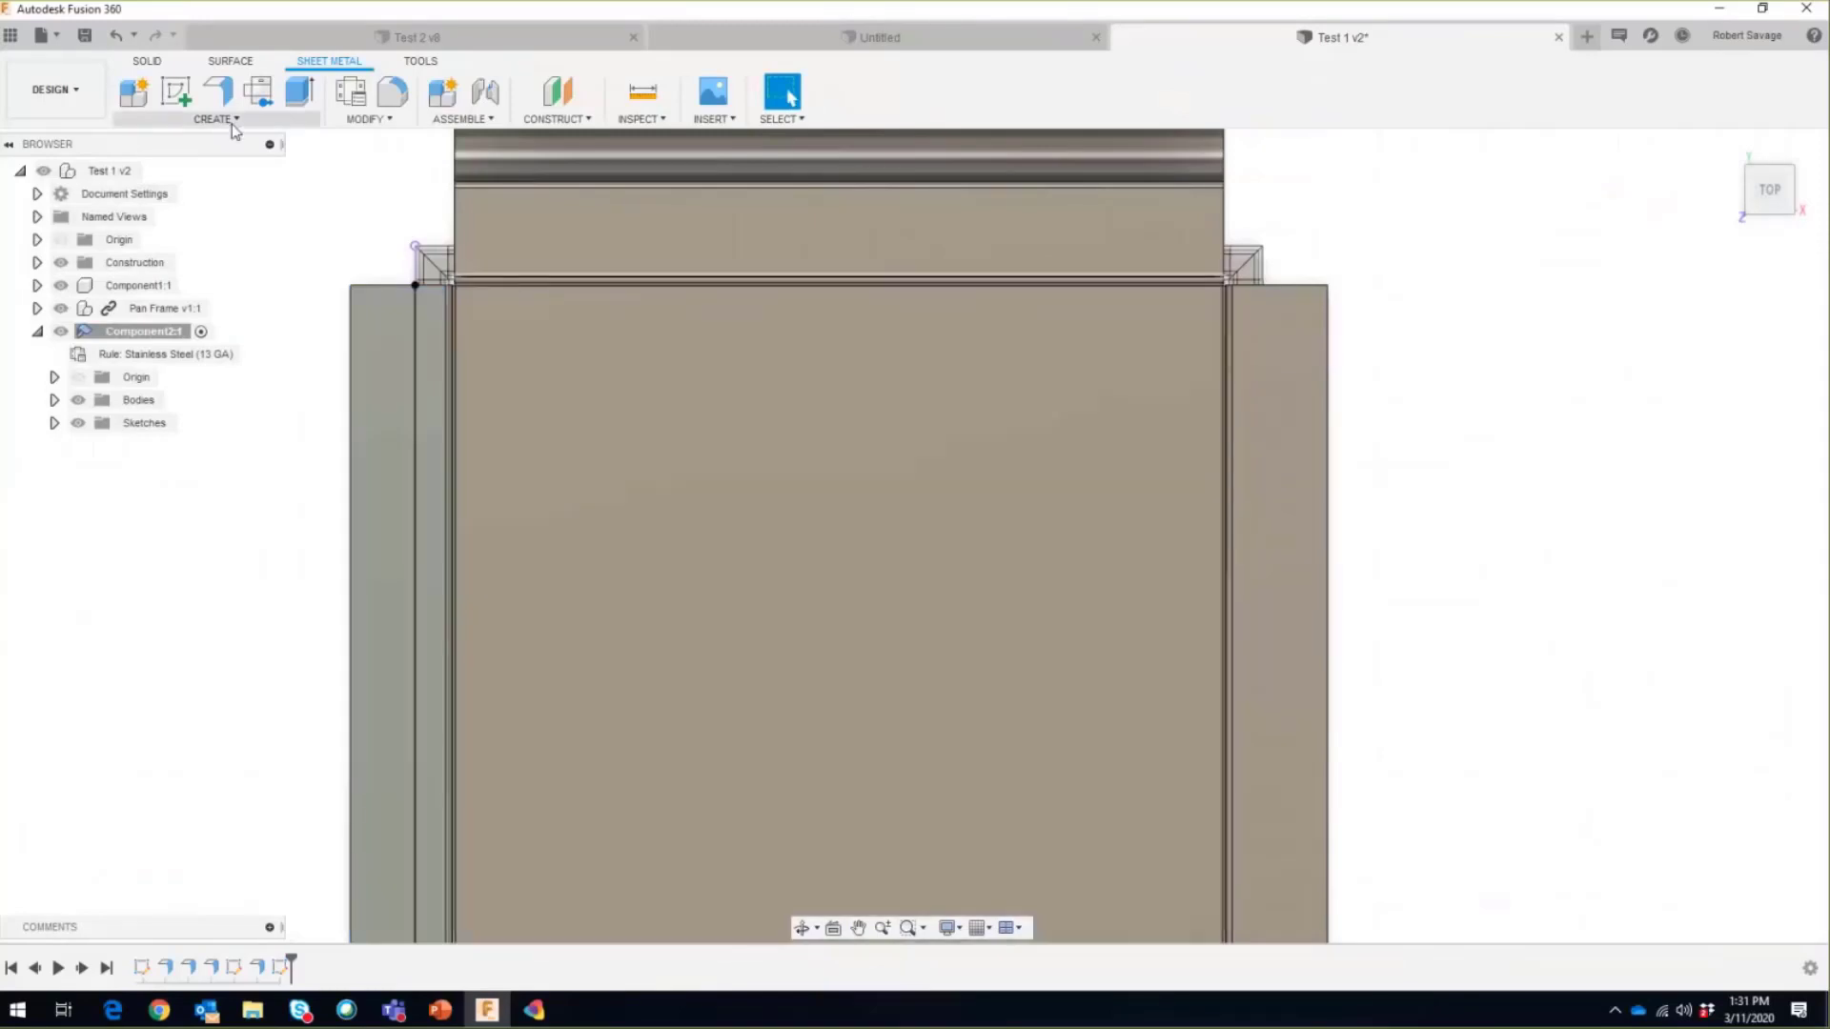
Step: Start a Bend with the flange portion nearest the pan as the stationary side and the sketched line as the bend line
click(216, 118)
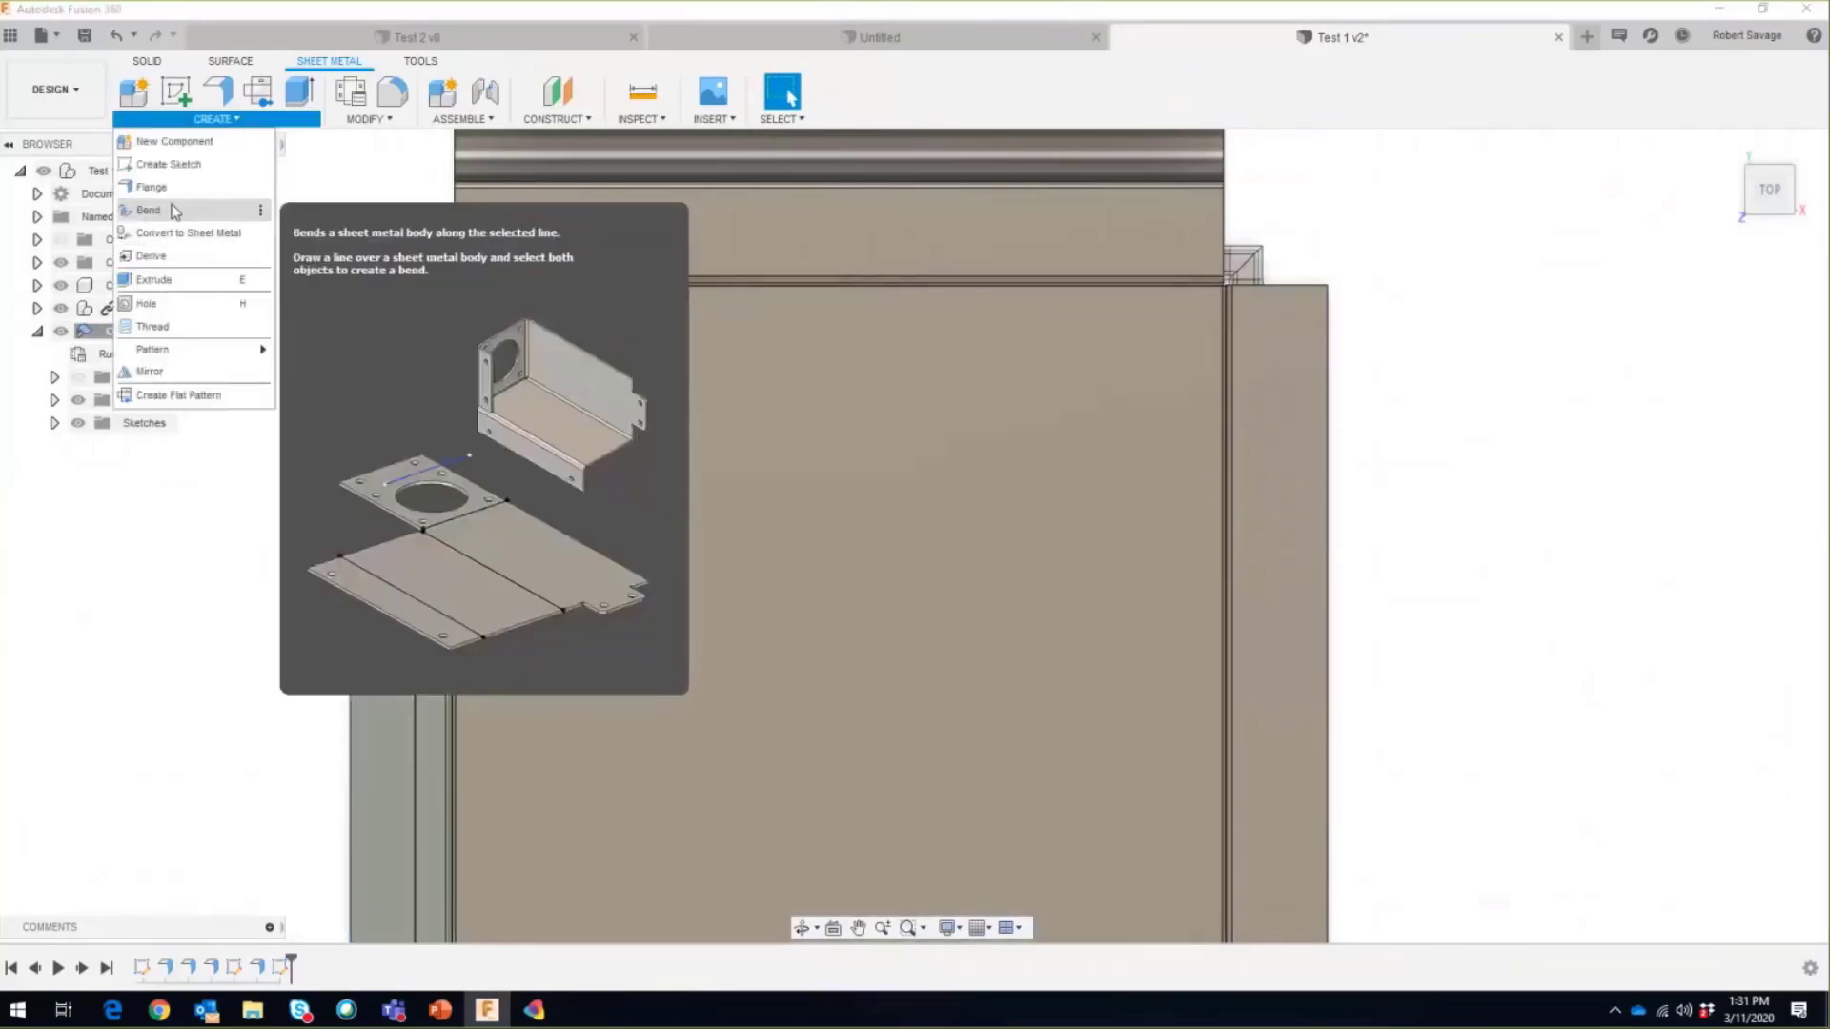
click(175, 210)
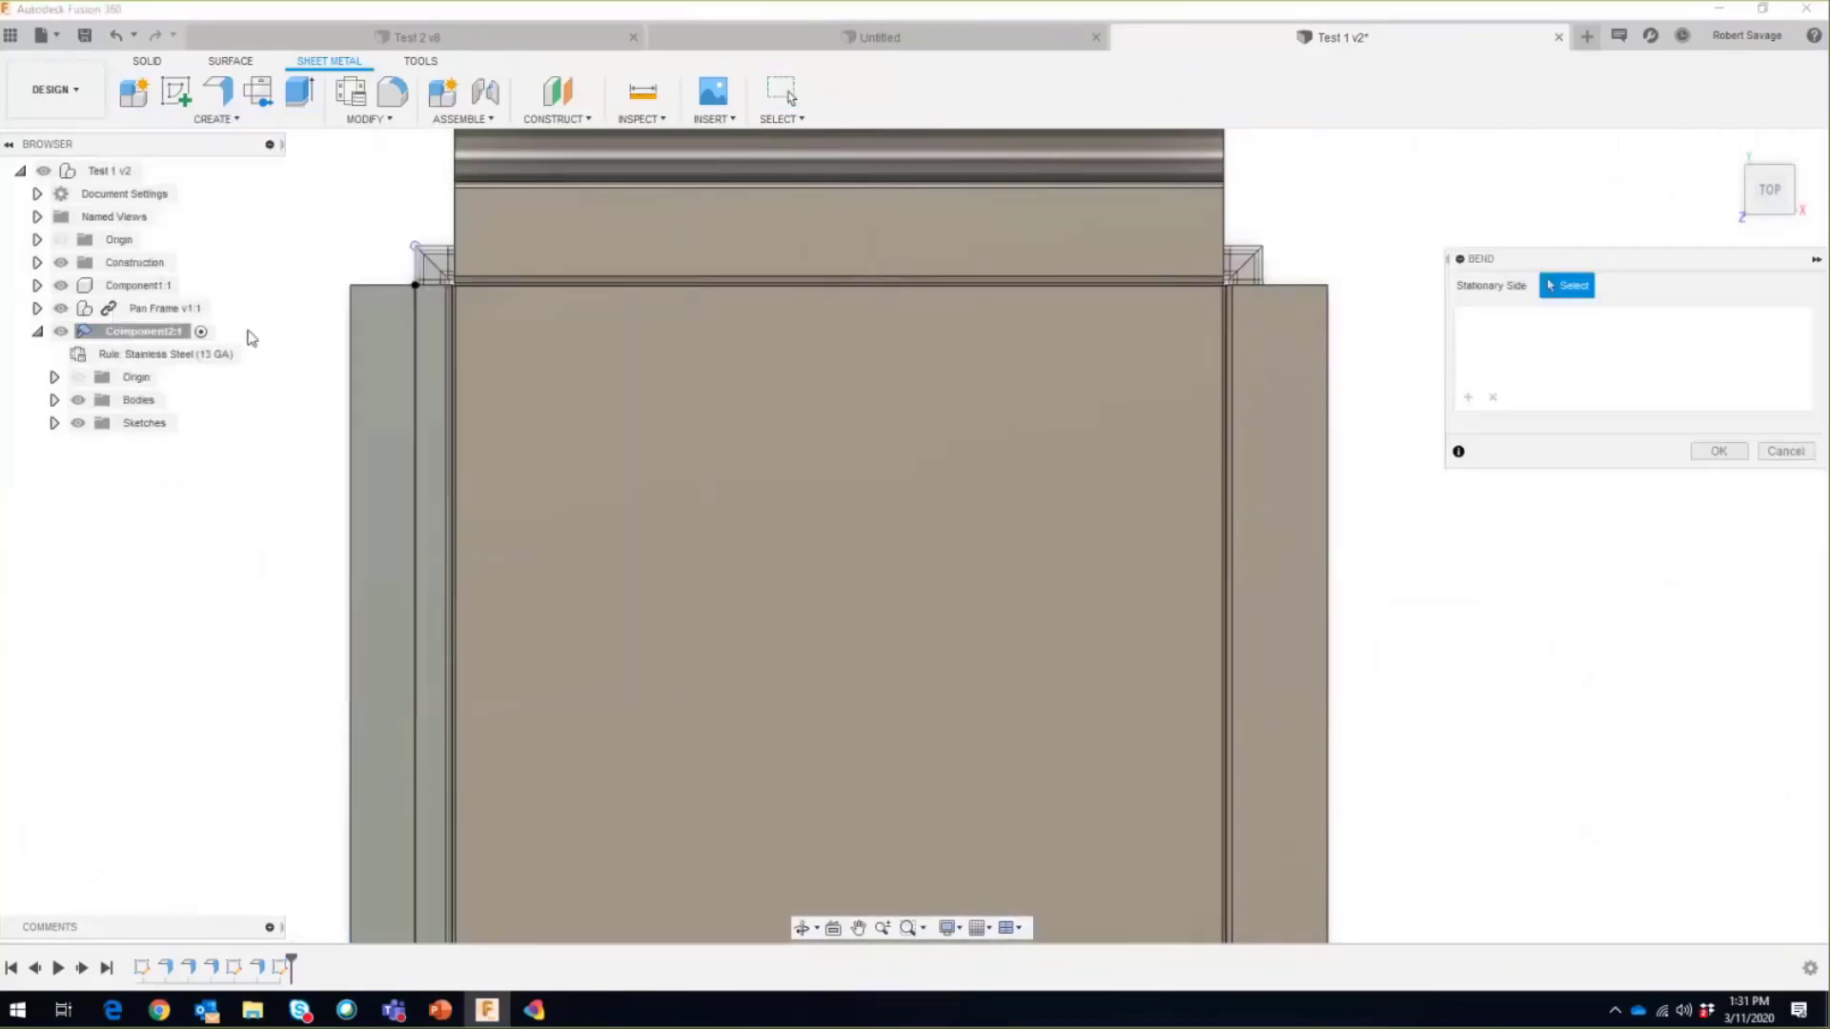
click(432, 391)
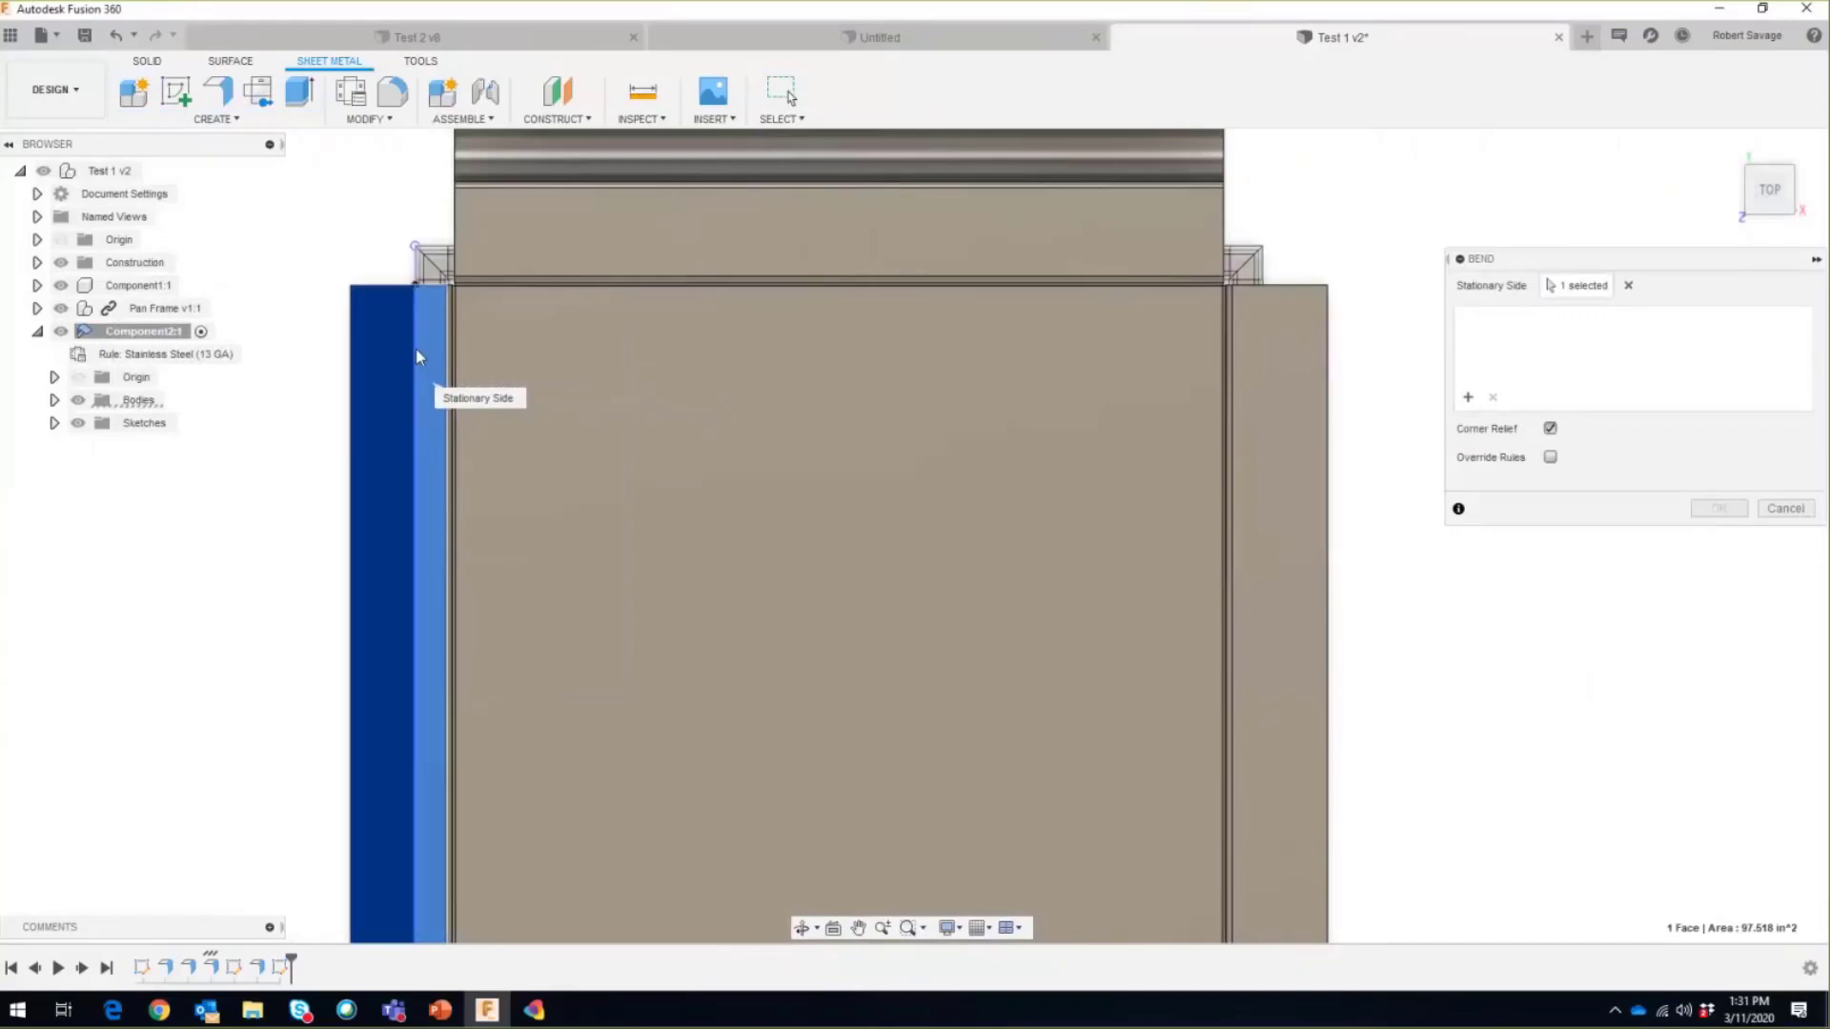
click(417, 350)
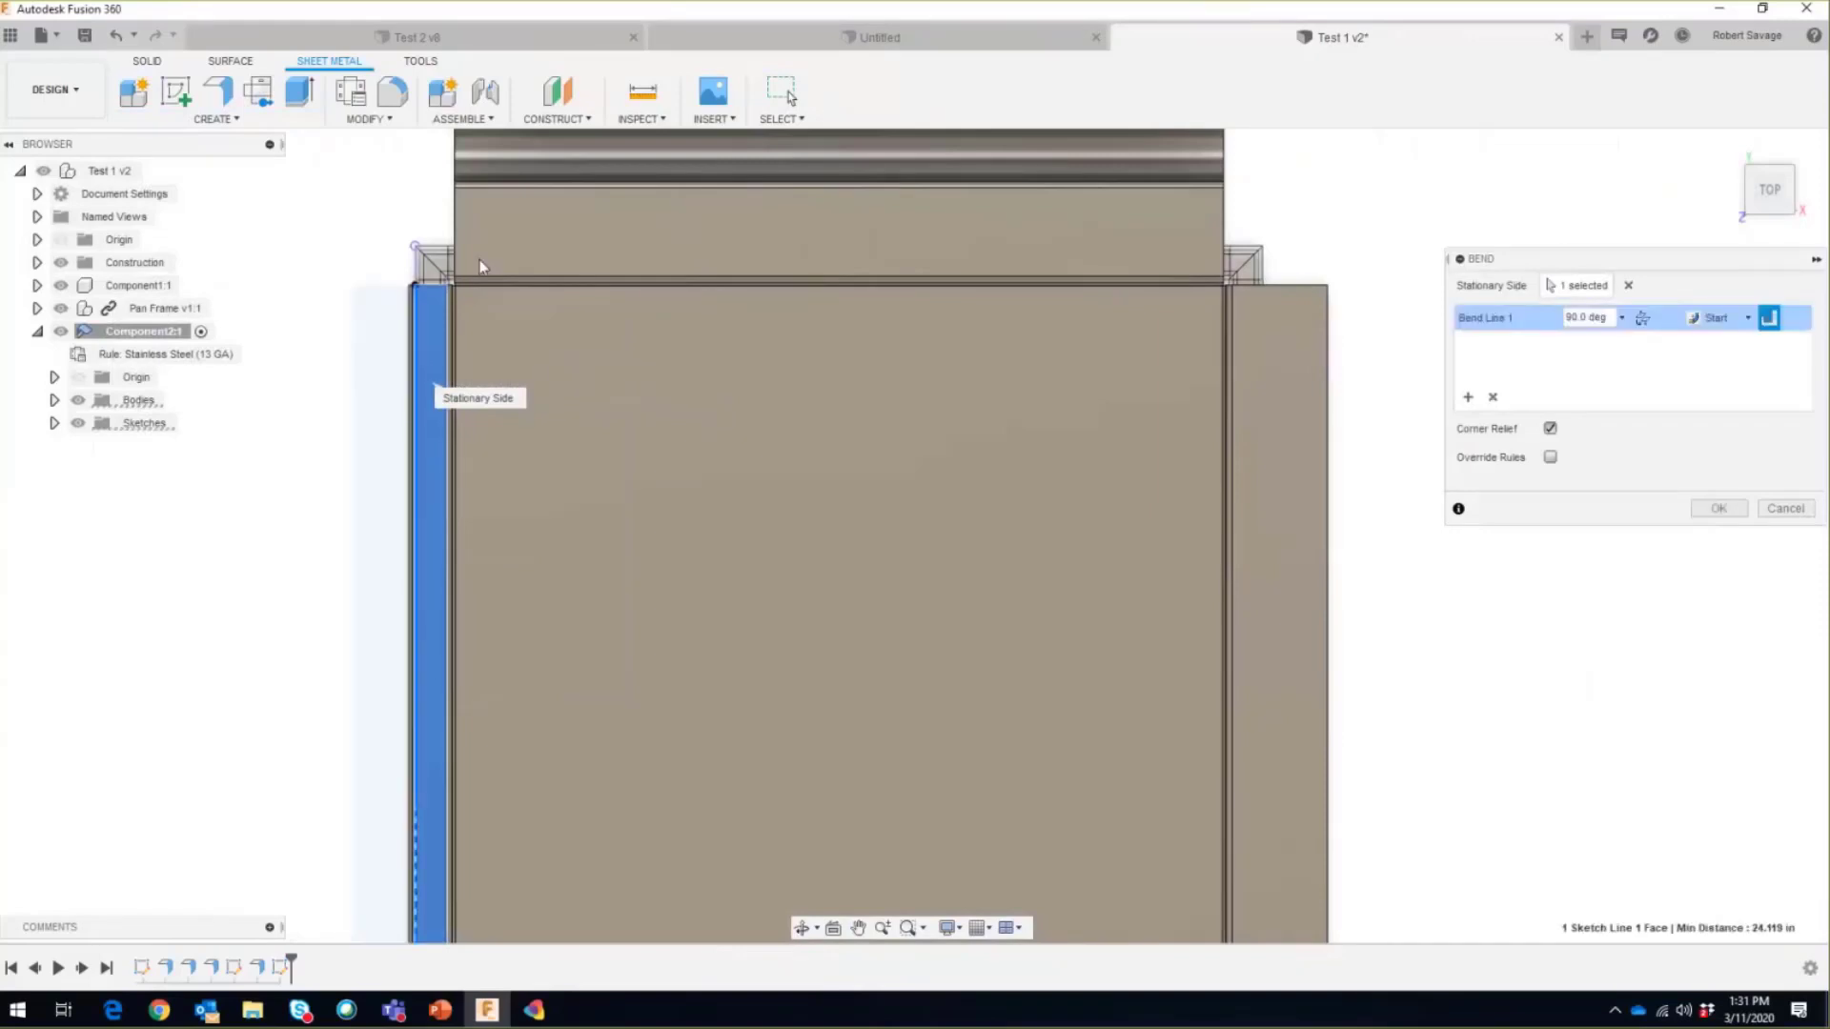
Step: Flip the bend downward to -90 degrees over the frame tube, set the bend line position to Center, and create the bend
scroll(849, 315, down, 3)
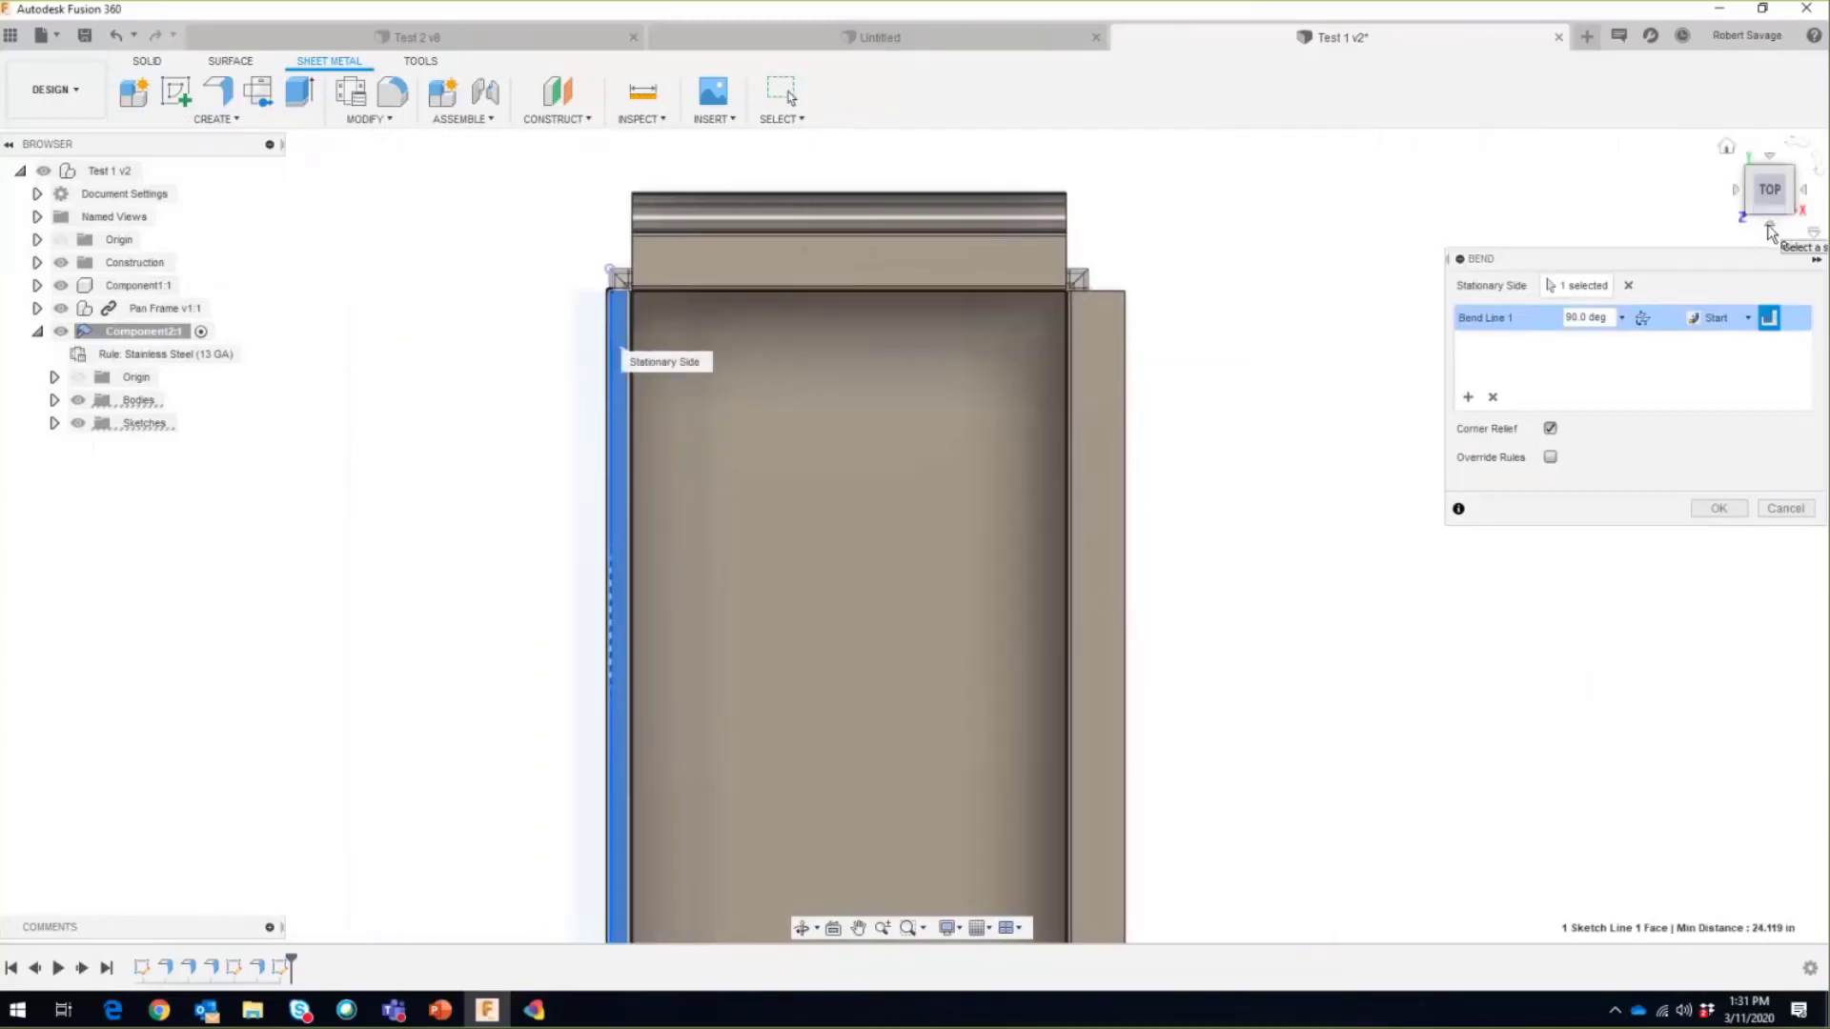
click(1770, 229)
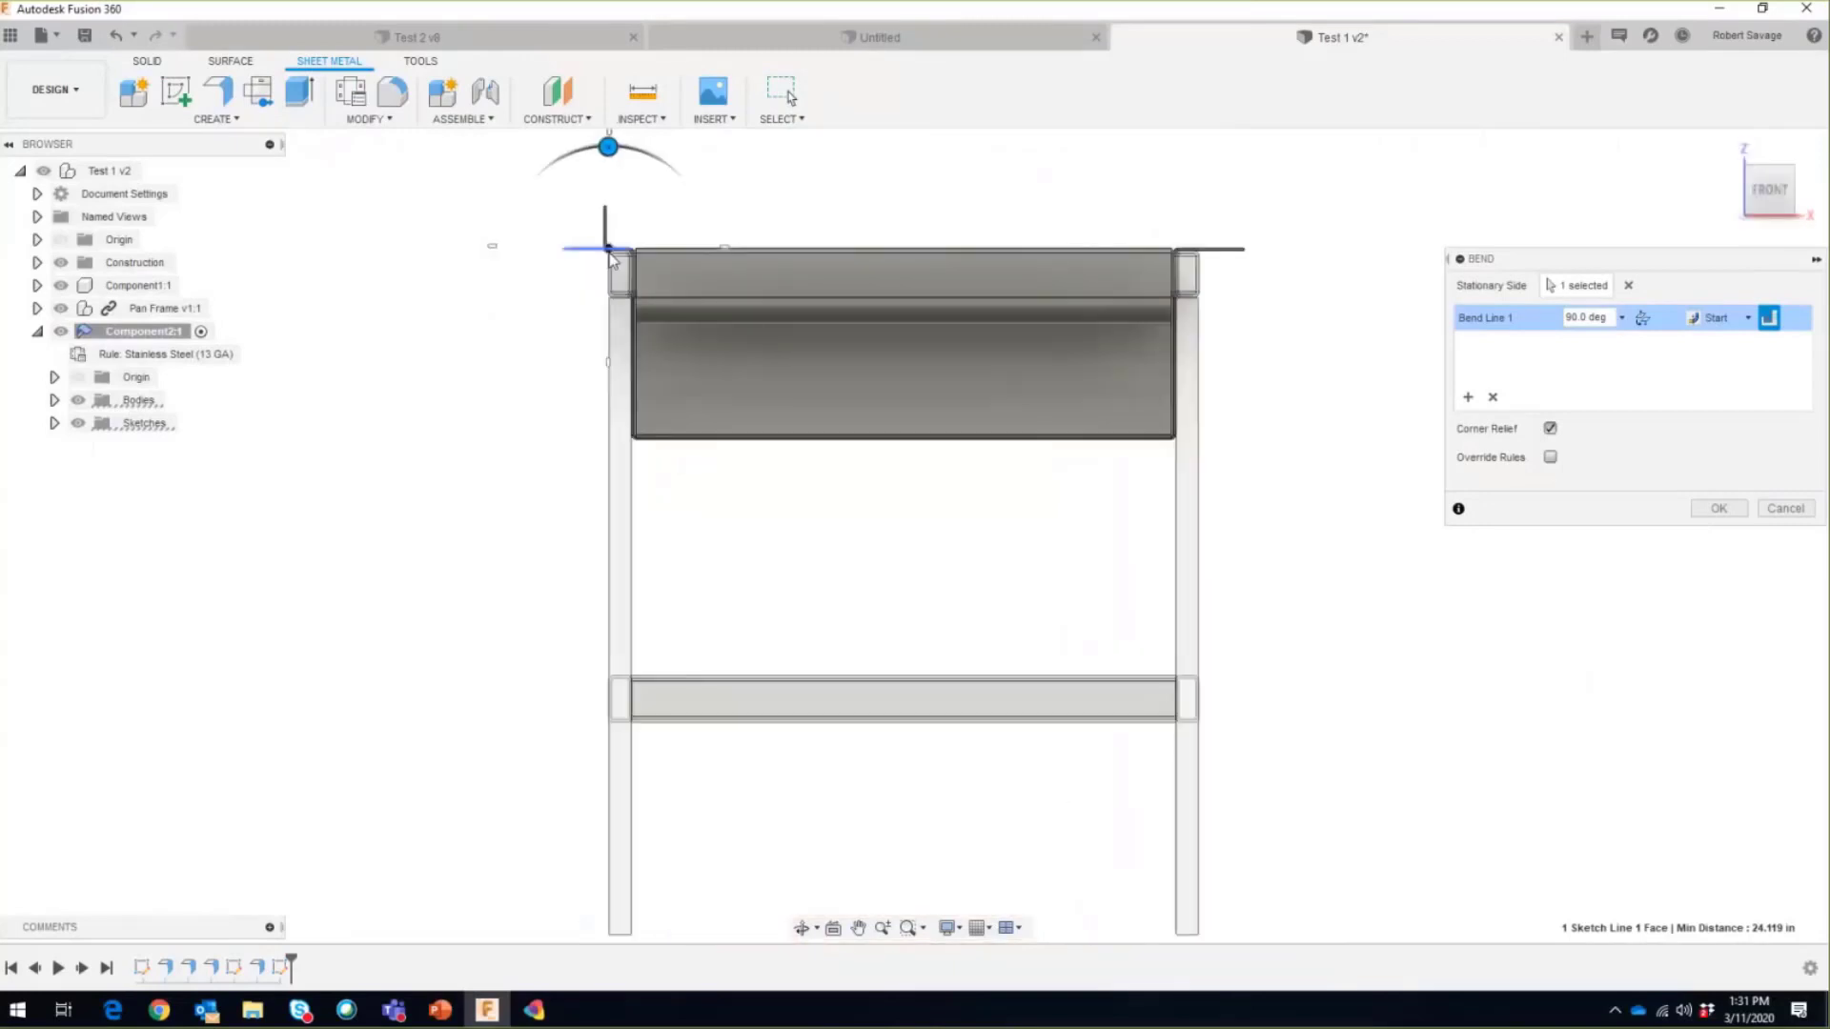
scroll(610, 257, up, 5)
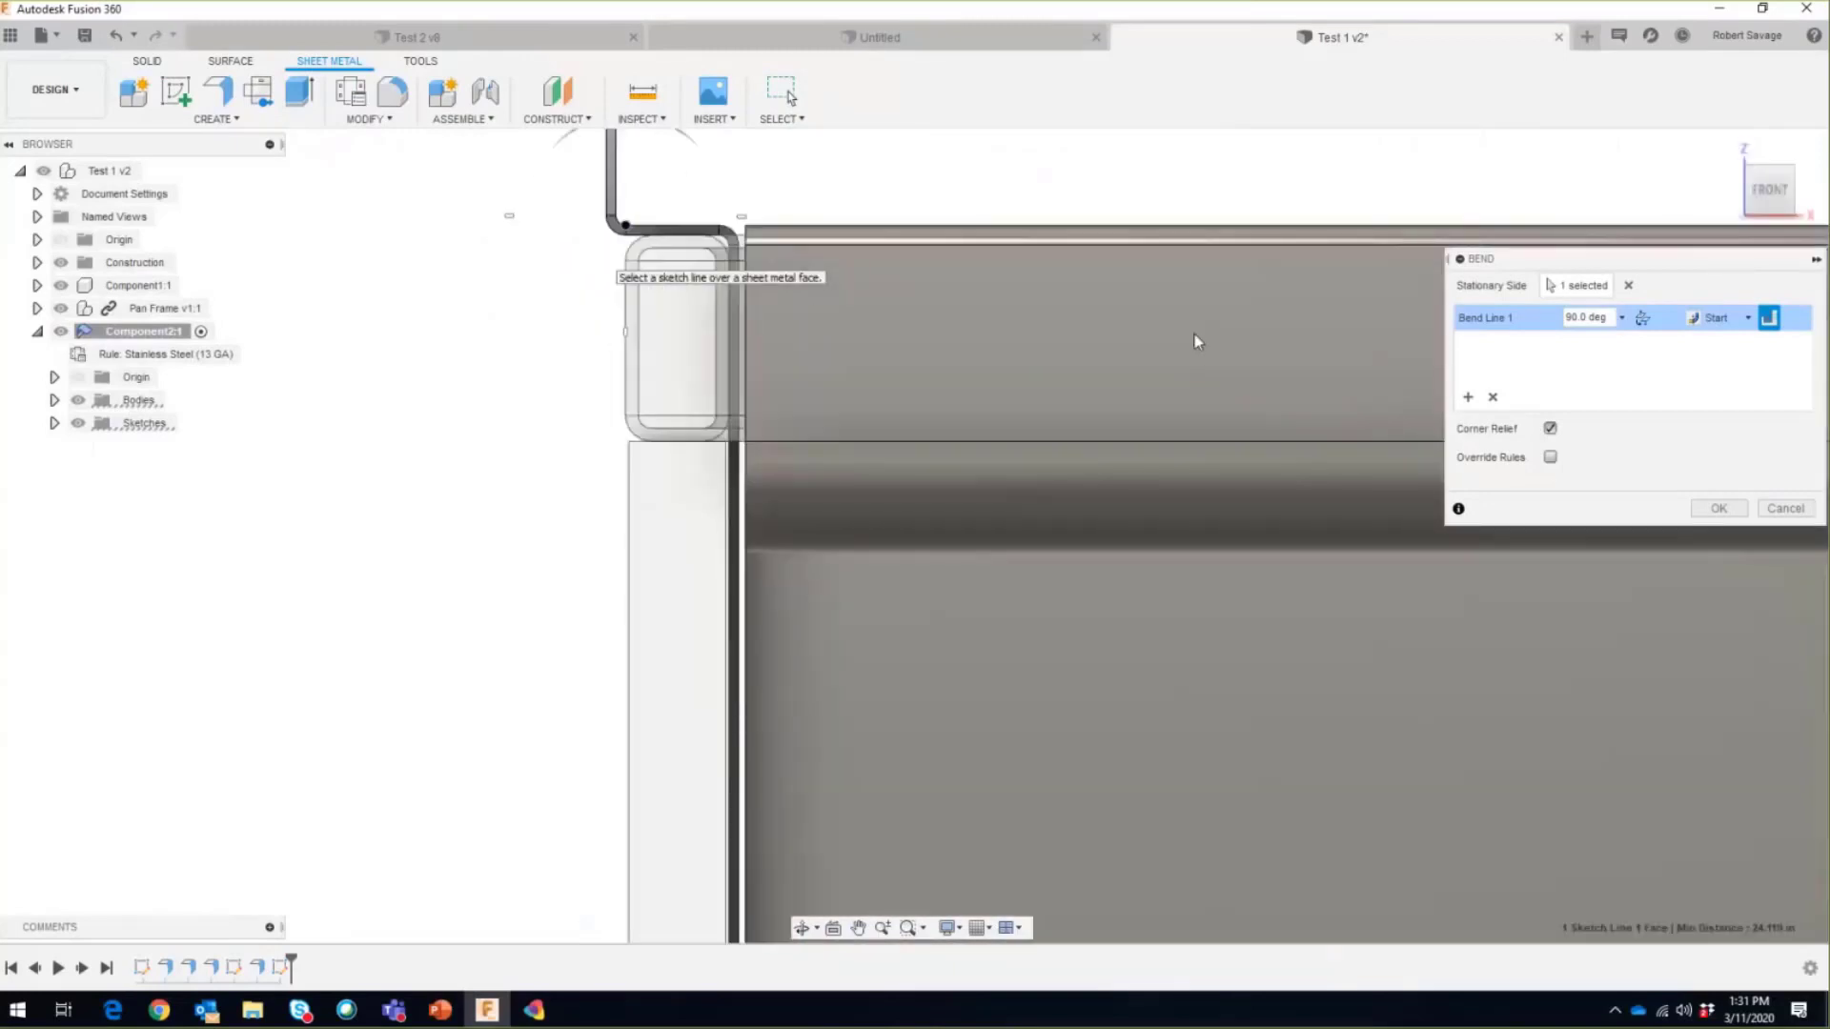
click(1641, 321)
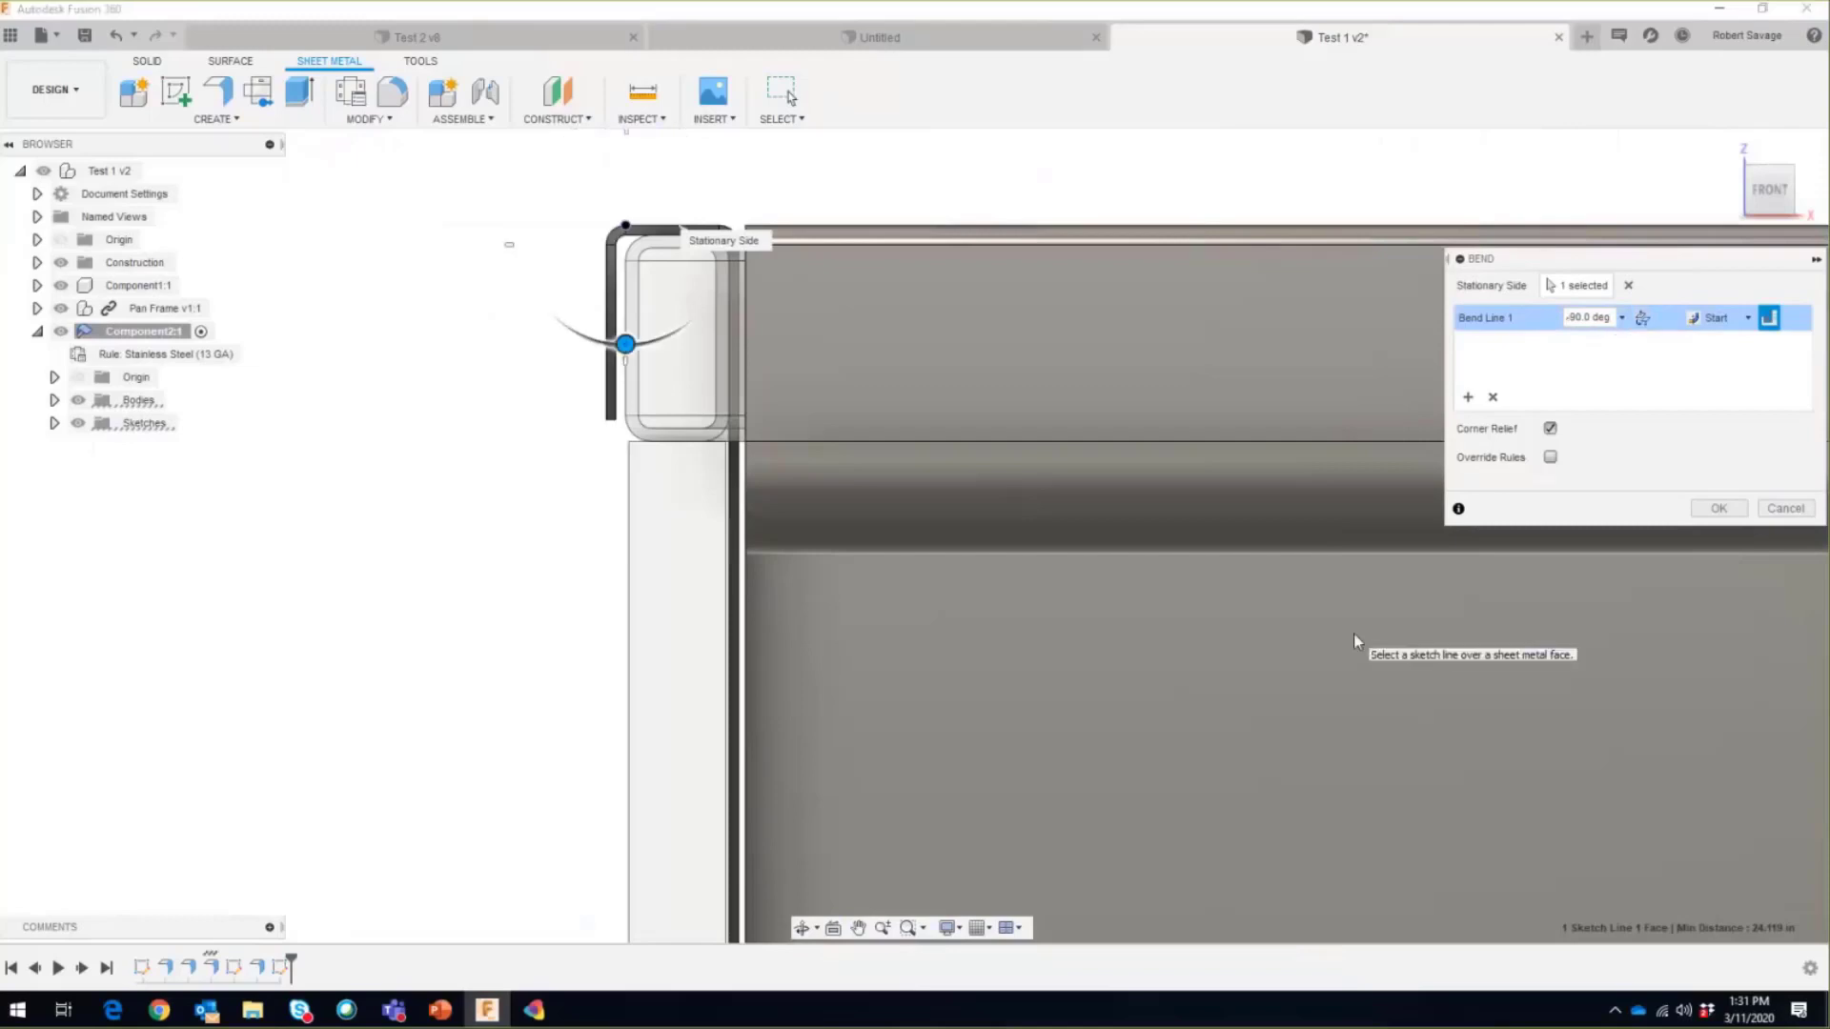
click(1746, 319)
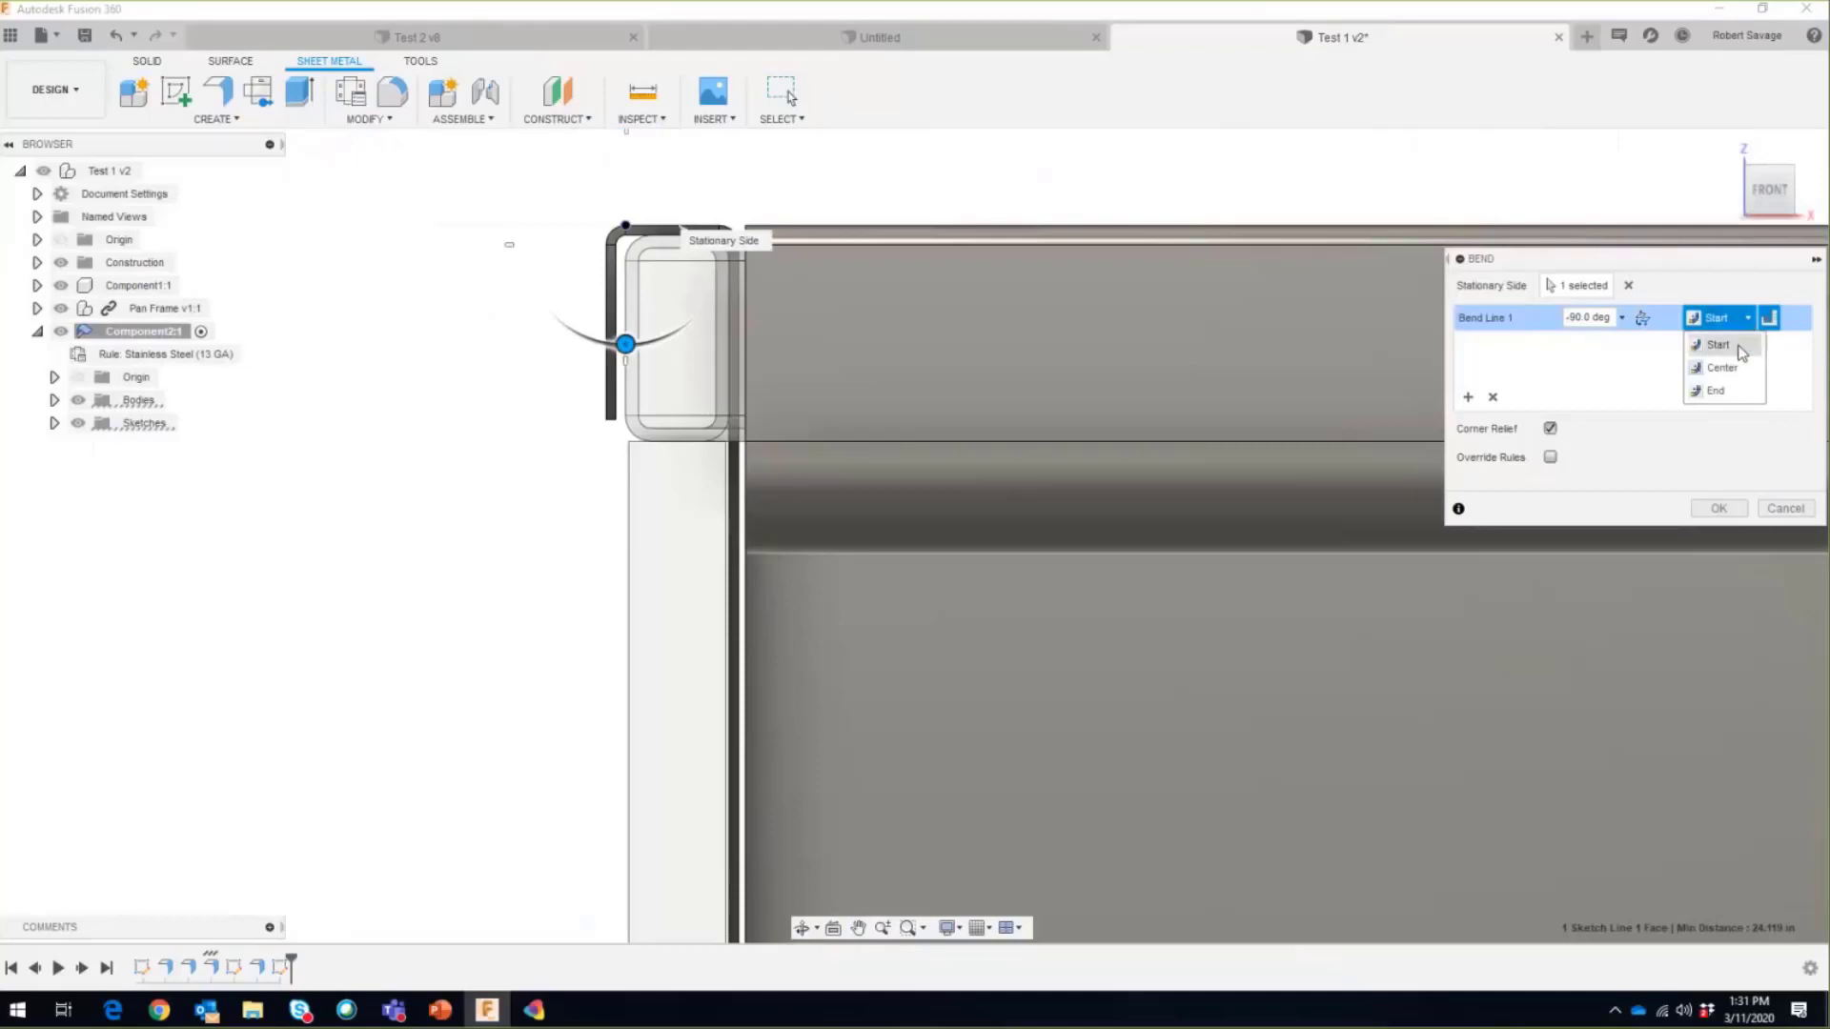
click(1722, 368)
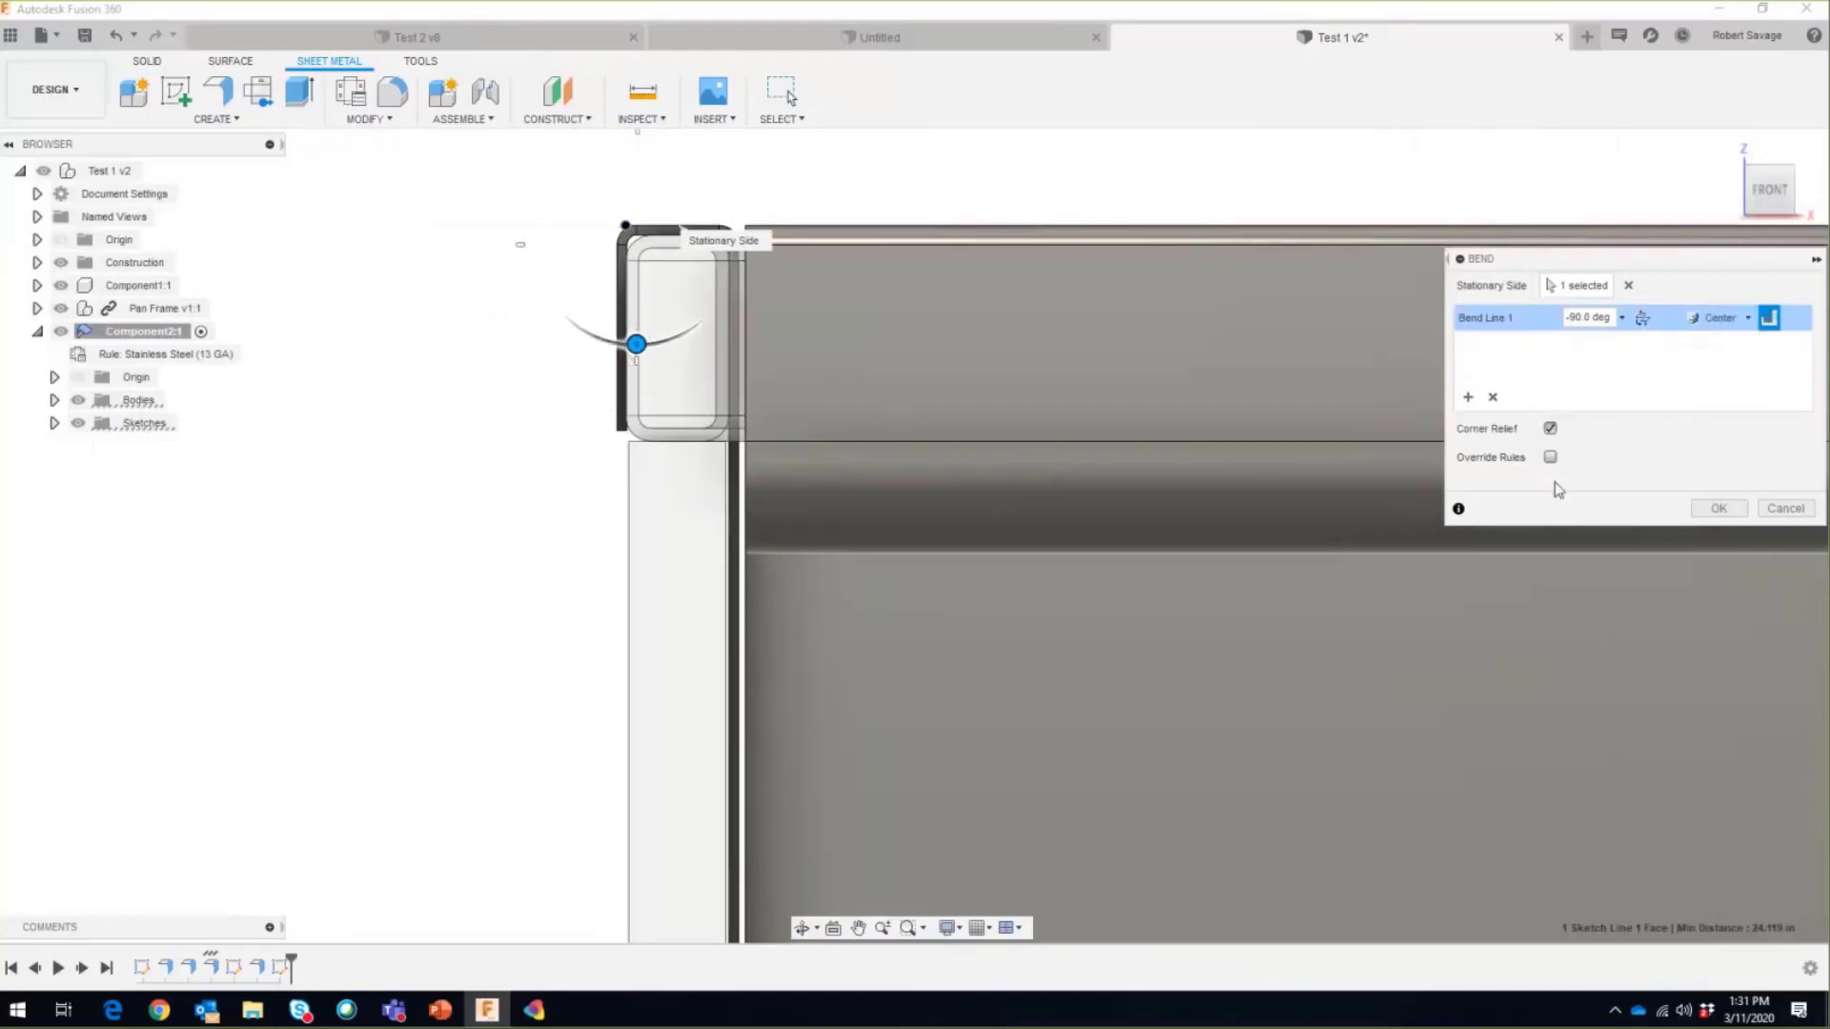
click(1722, 509)
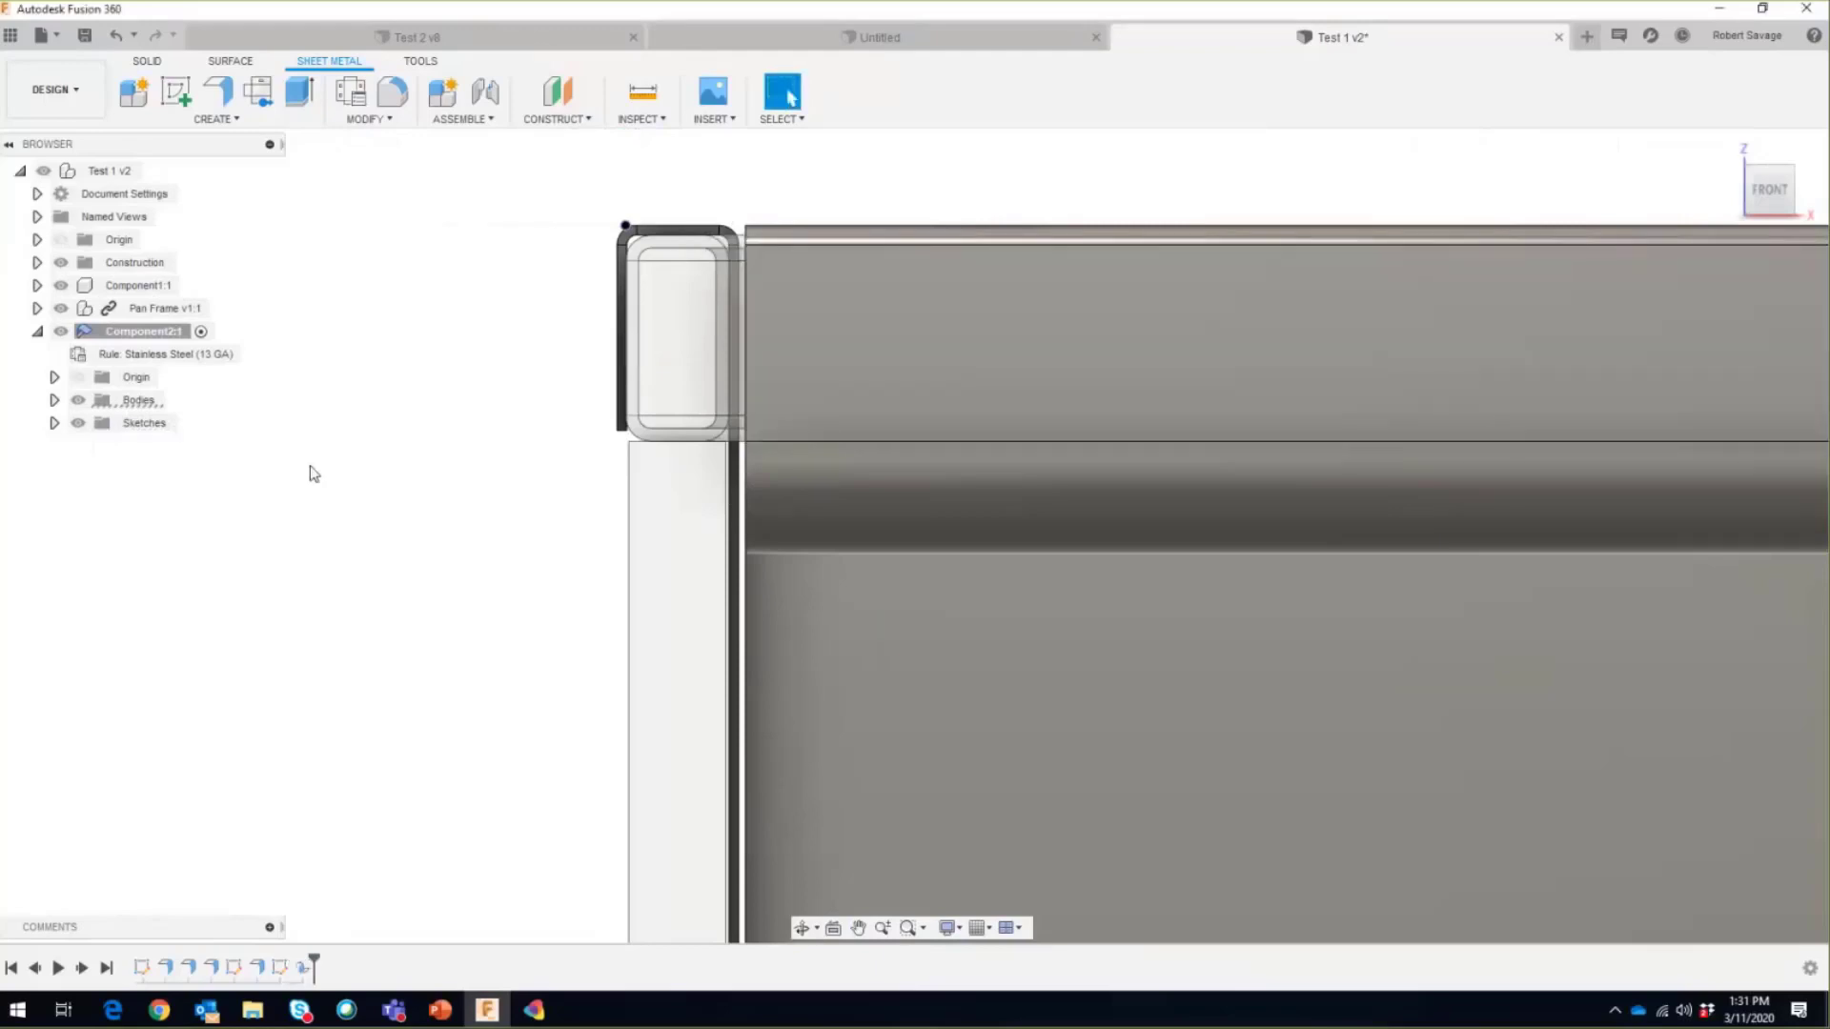
Step: Create a sketch on the top face of the opposite, still flat long-side rim flange and project the frame's outer long edge into it
scroll(572, 282, down, 5)
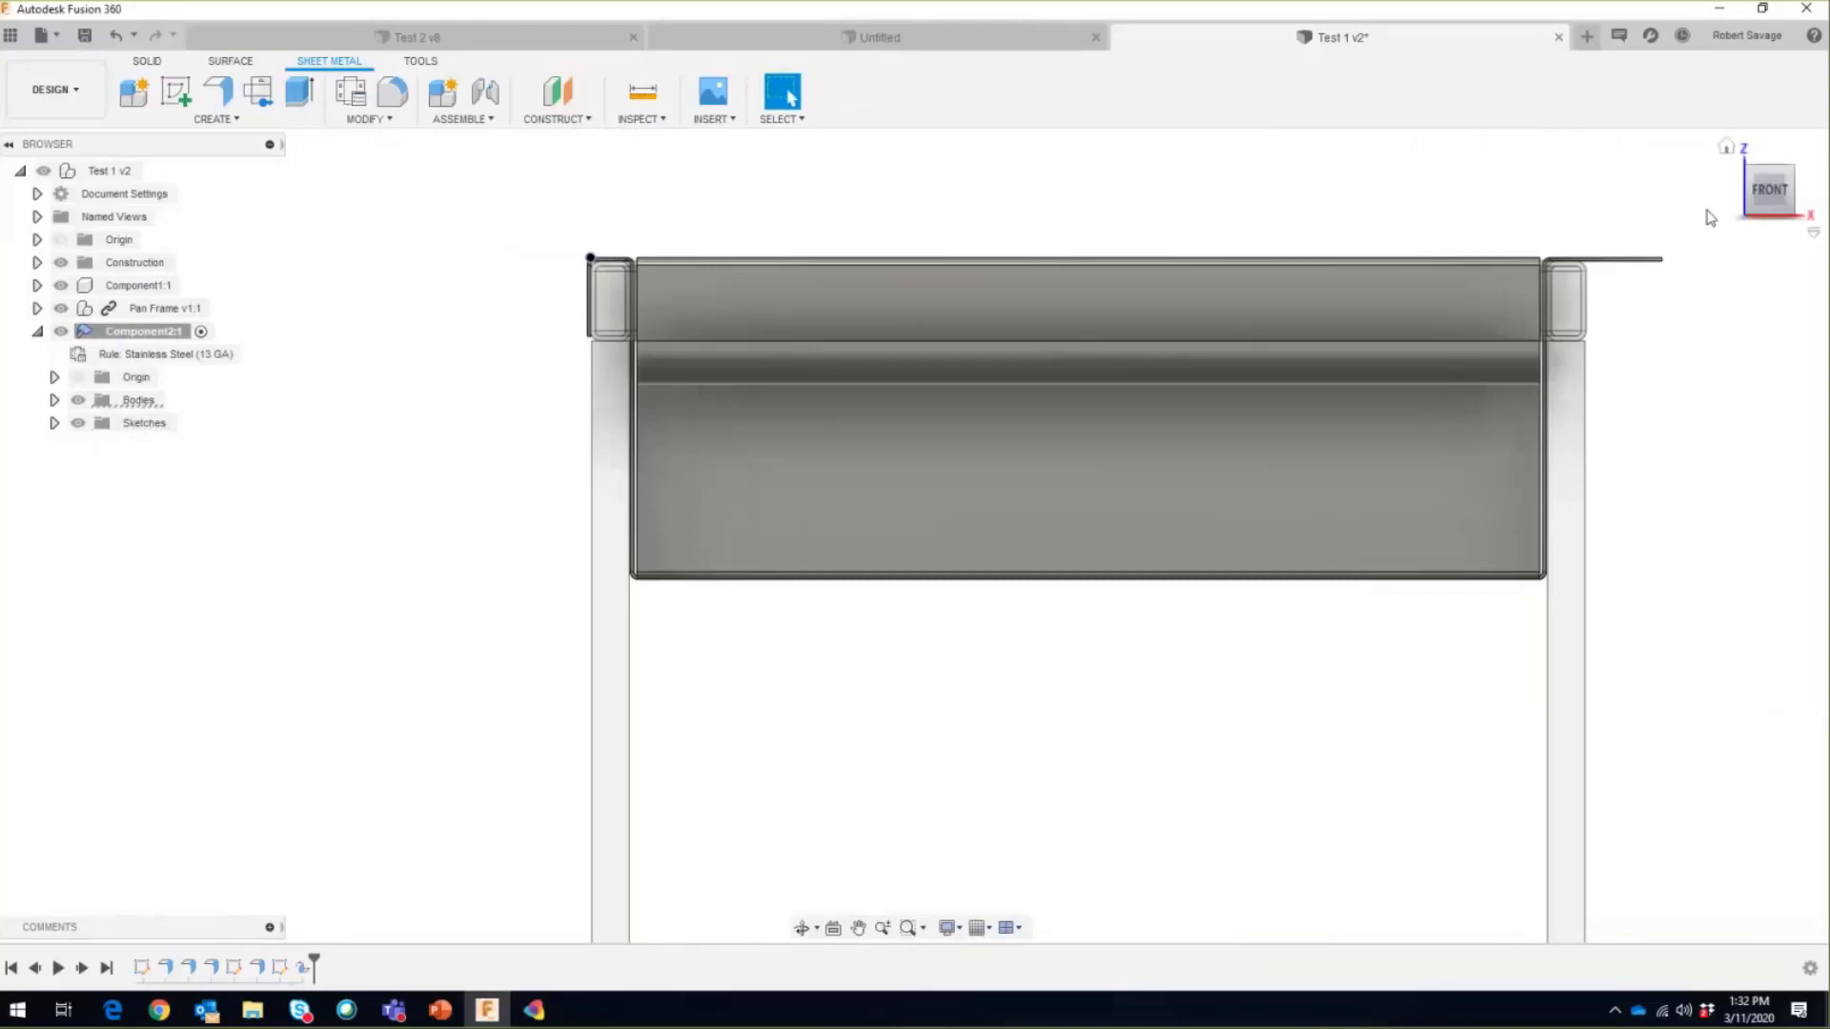
click(1729, 149)
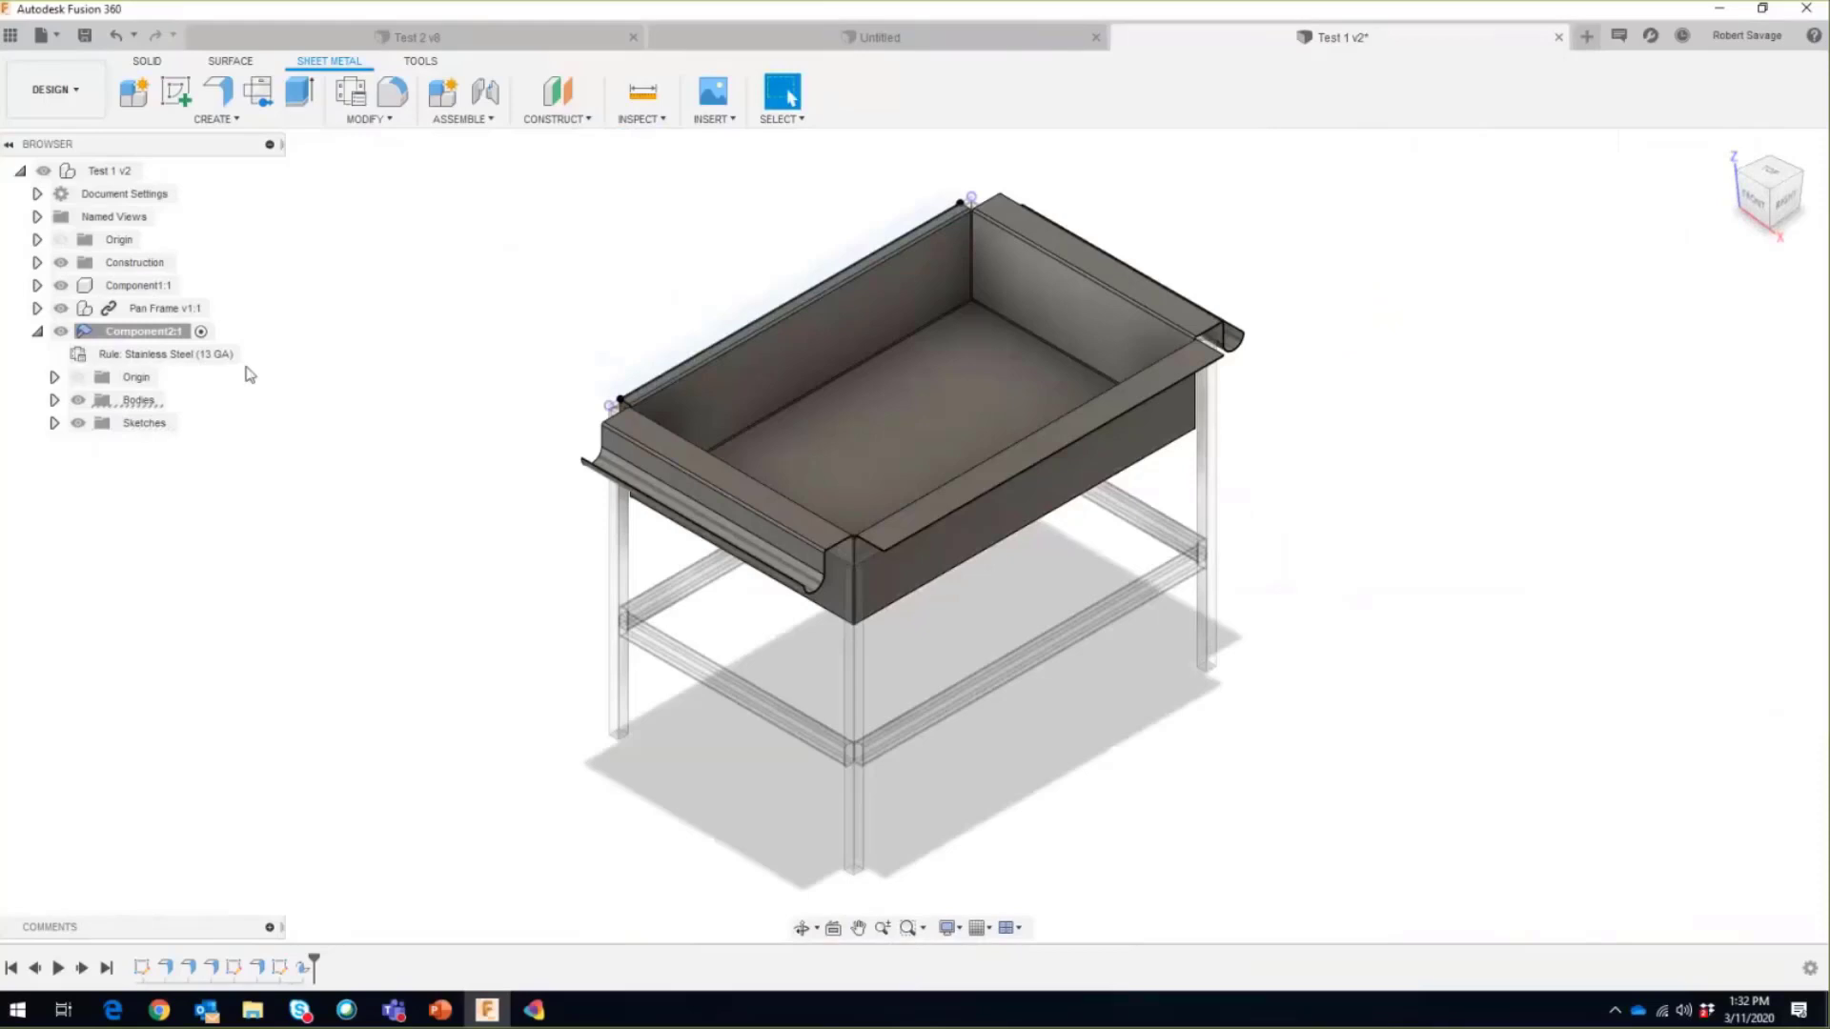
click(177, 92)
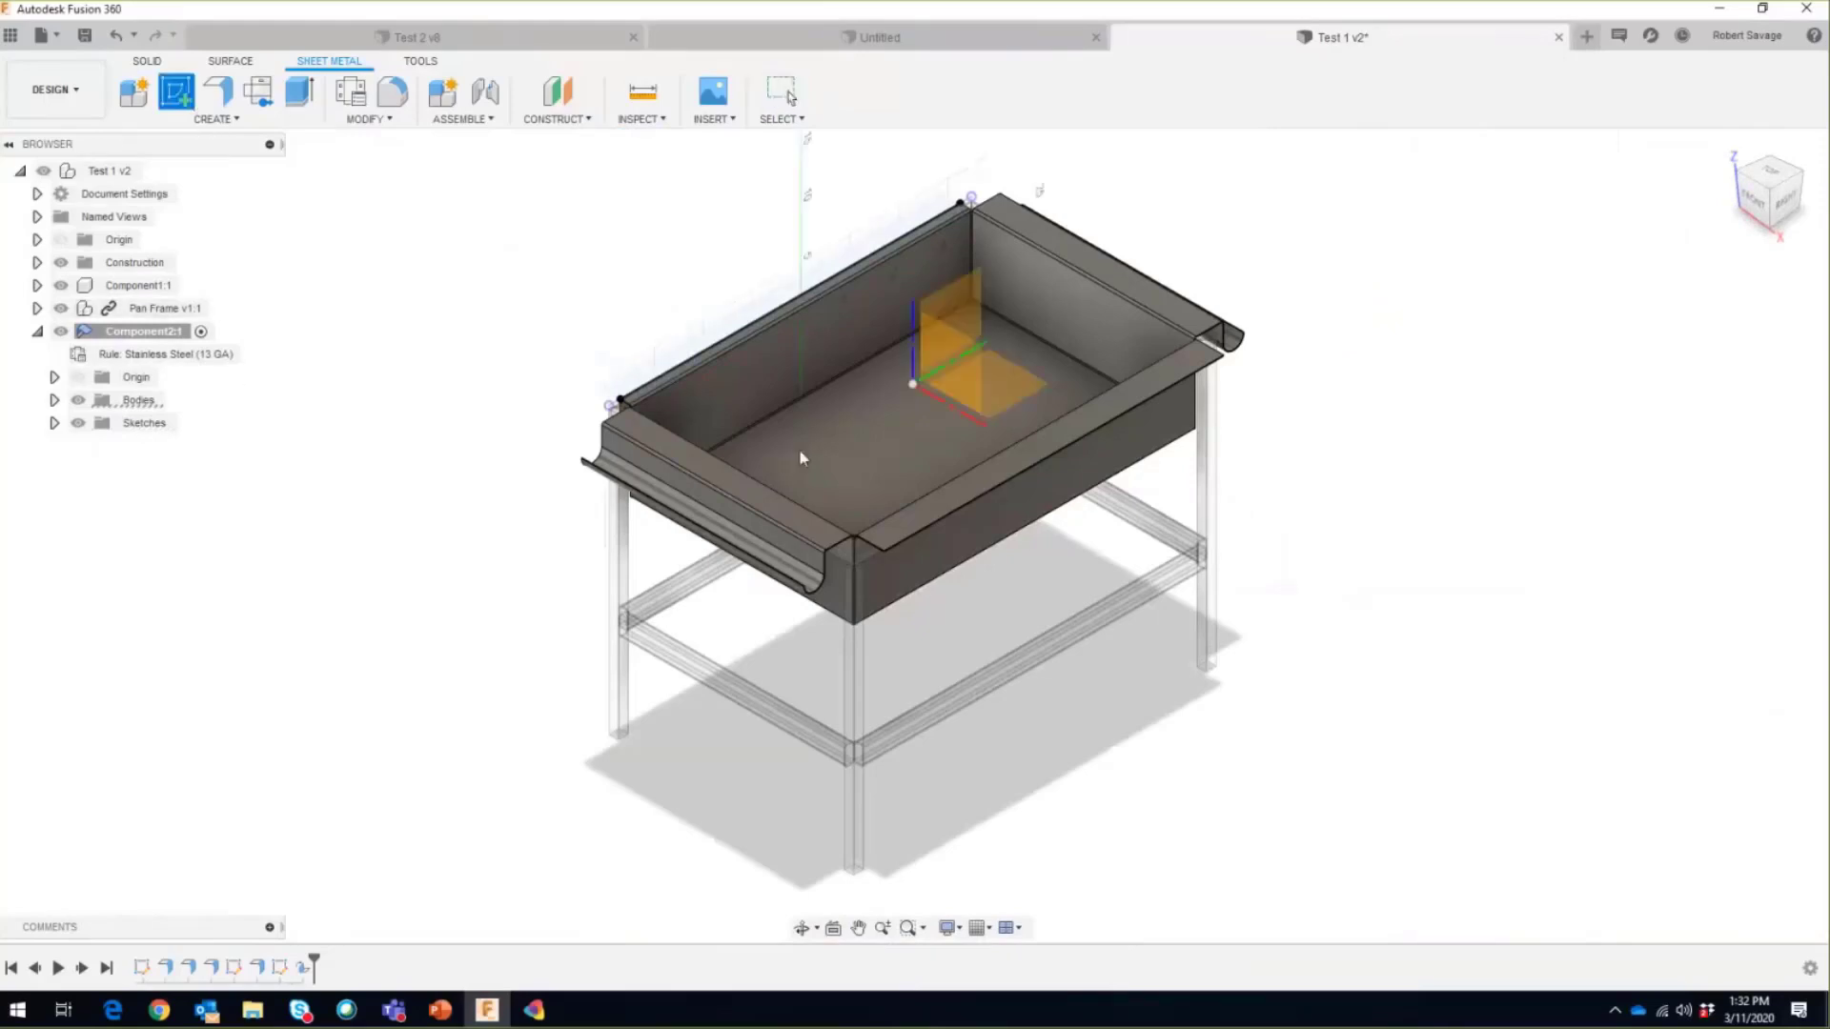
click(901, 534)
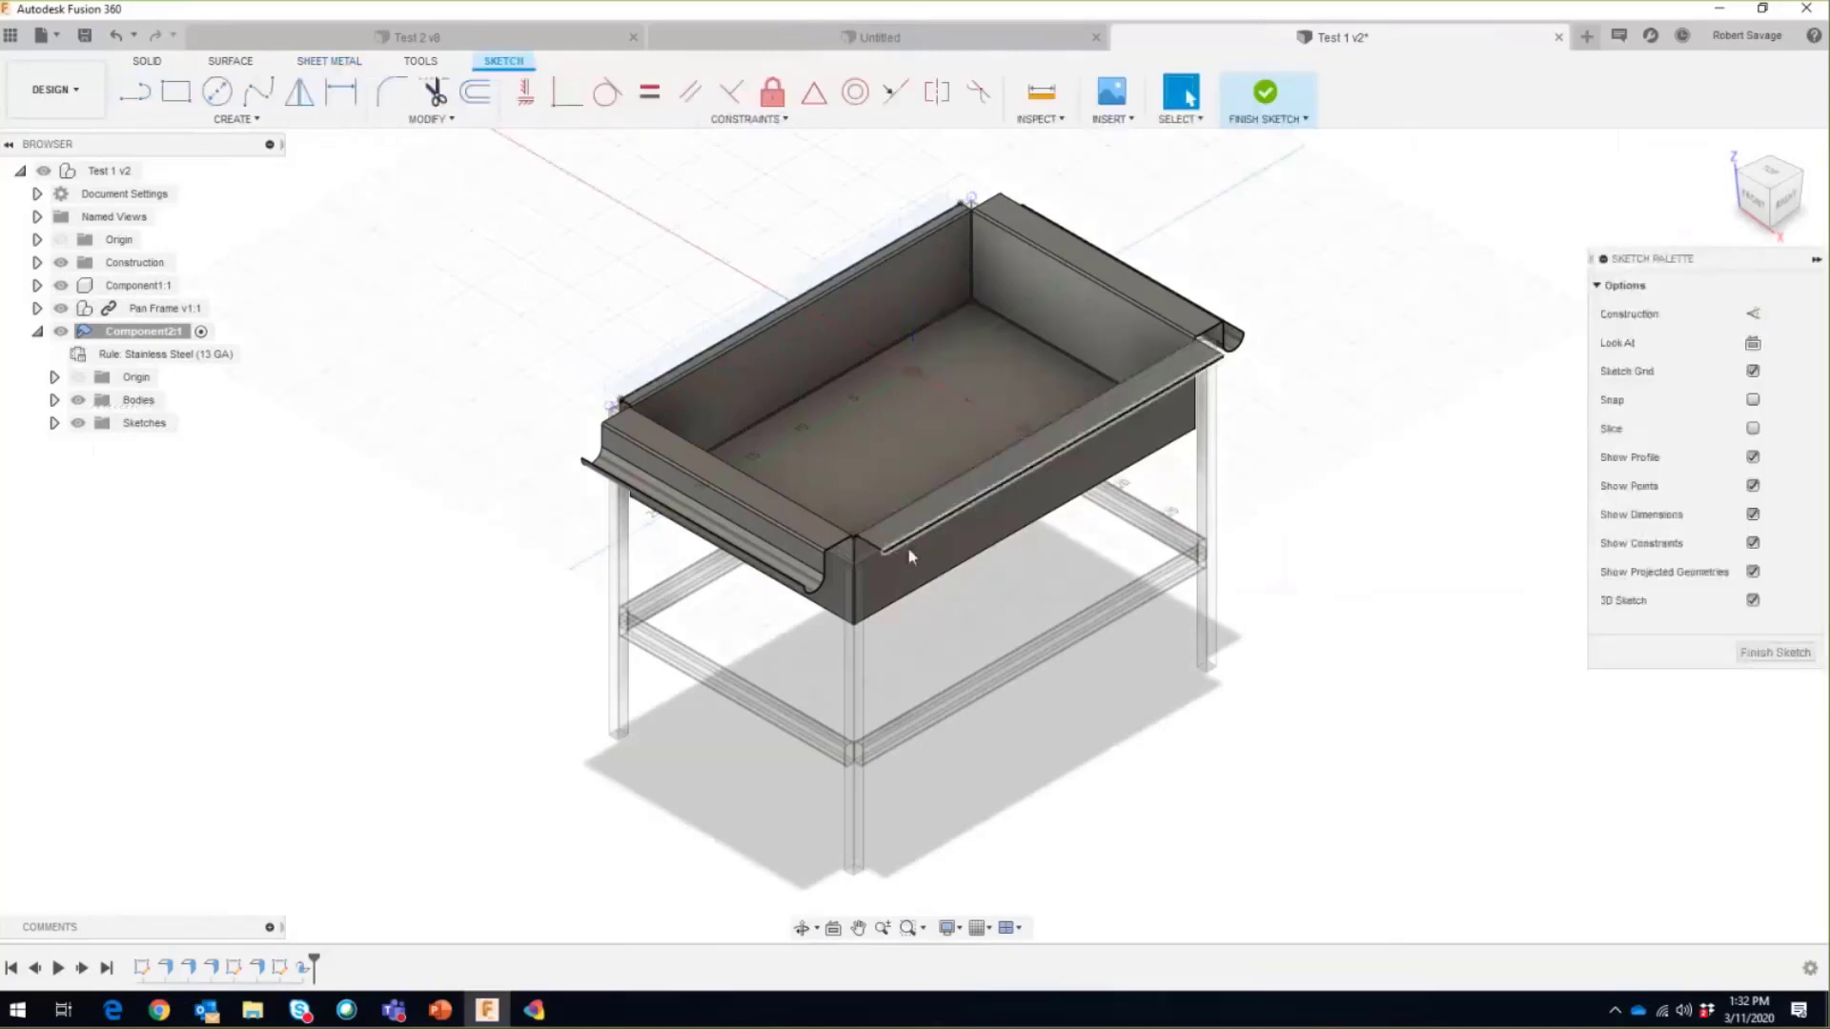
click(260, 119)
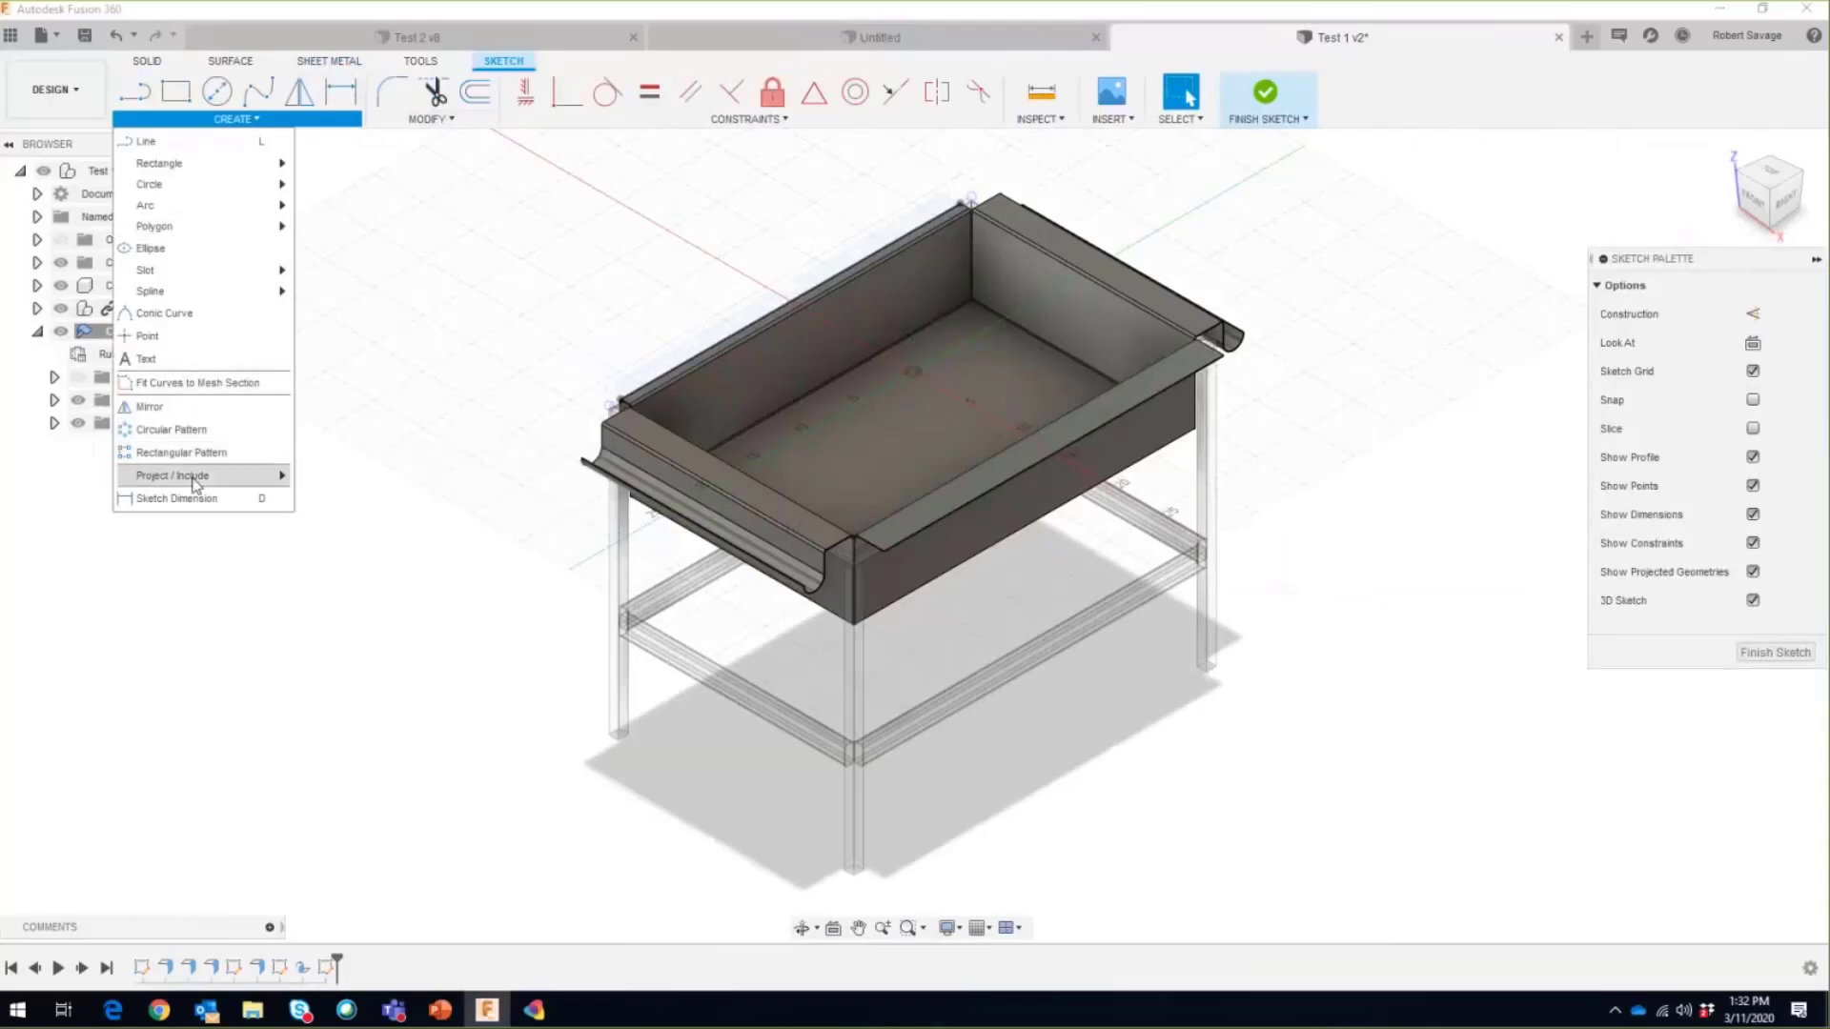
mouse_move(210, 476)
click(338, 479)
scroll(858, 572, up, 5)
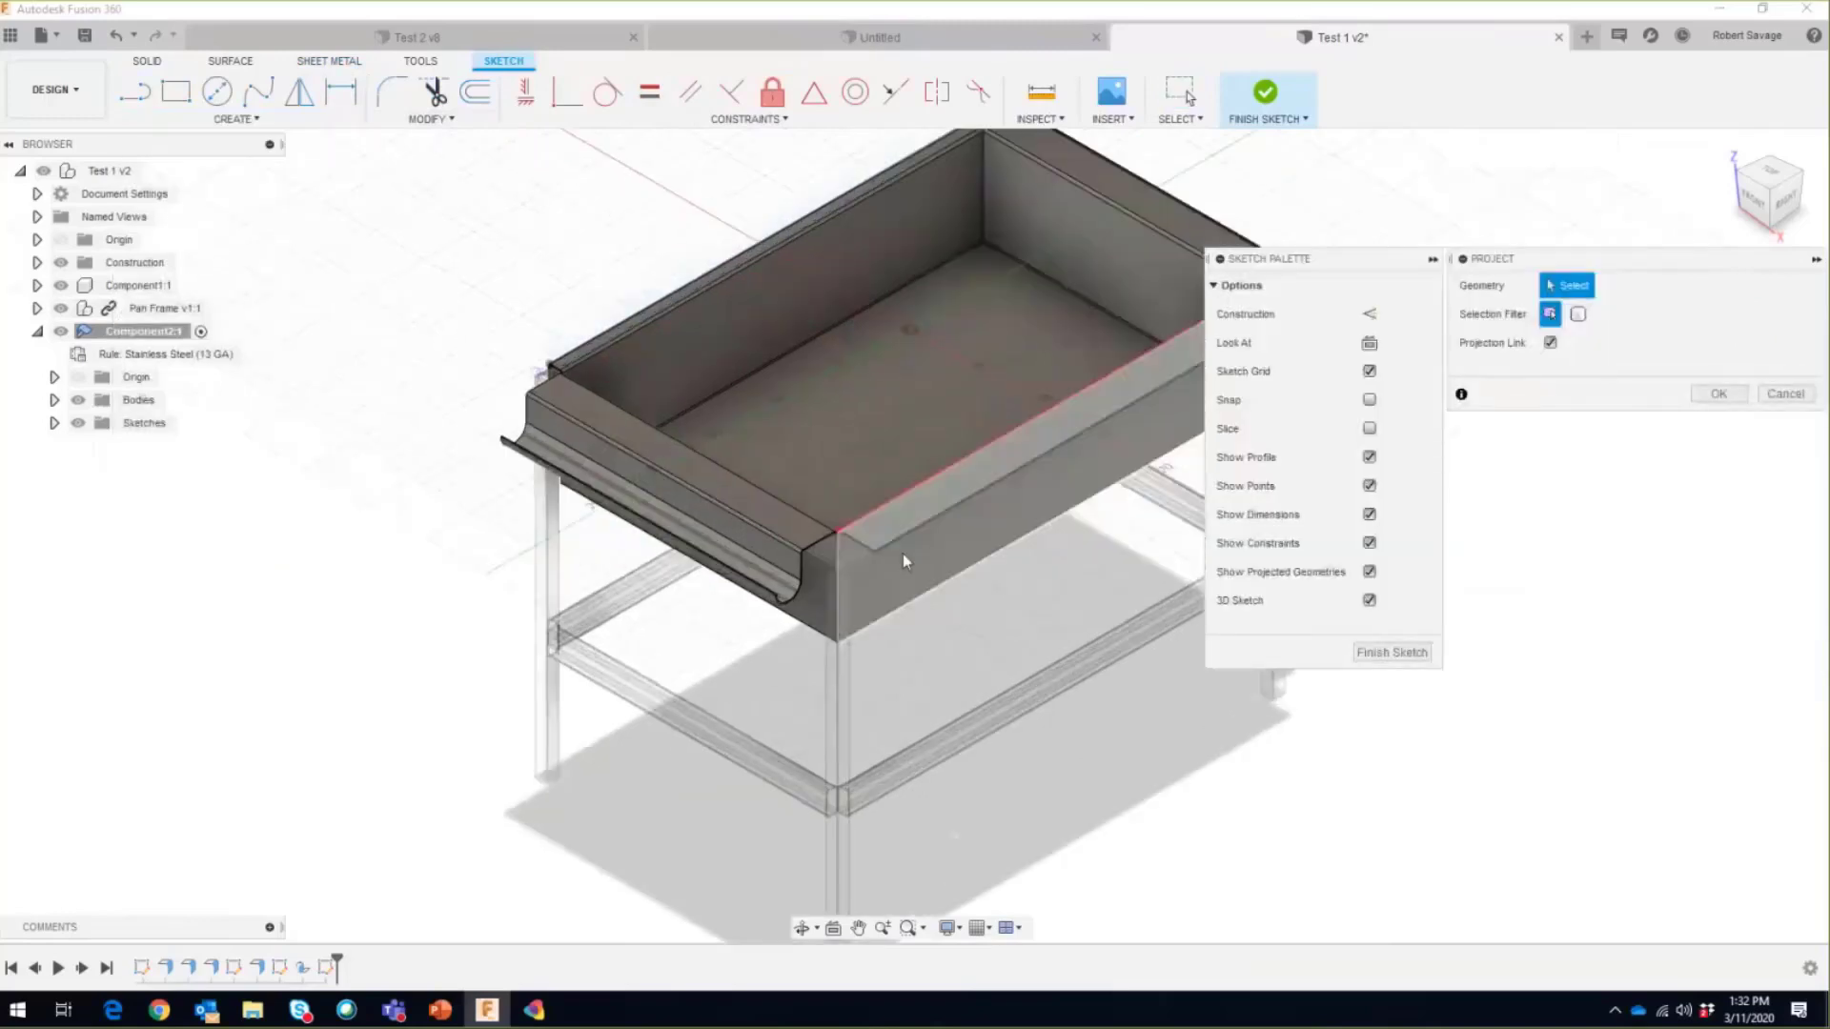
scroll(839, 534, up, 5)
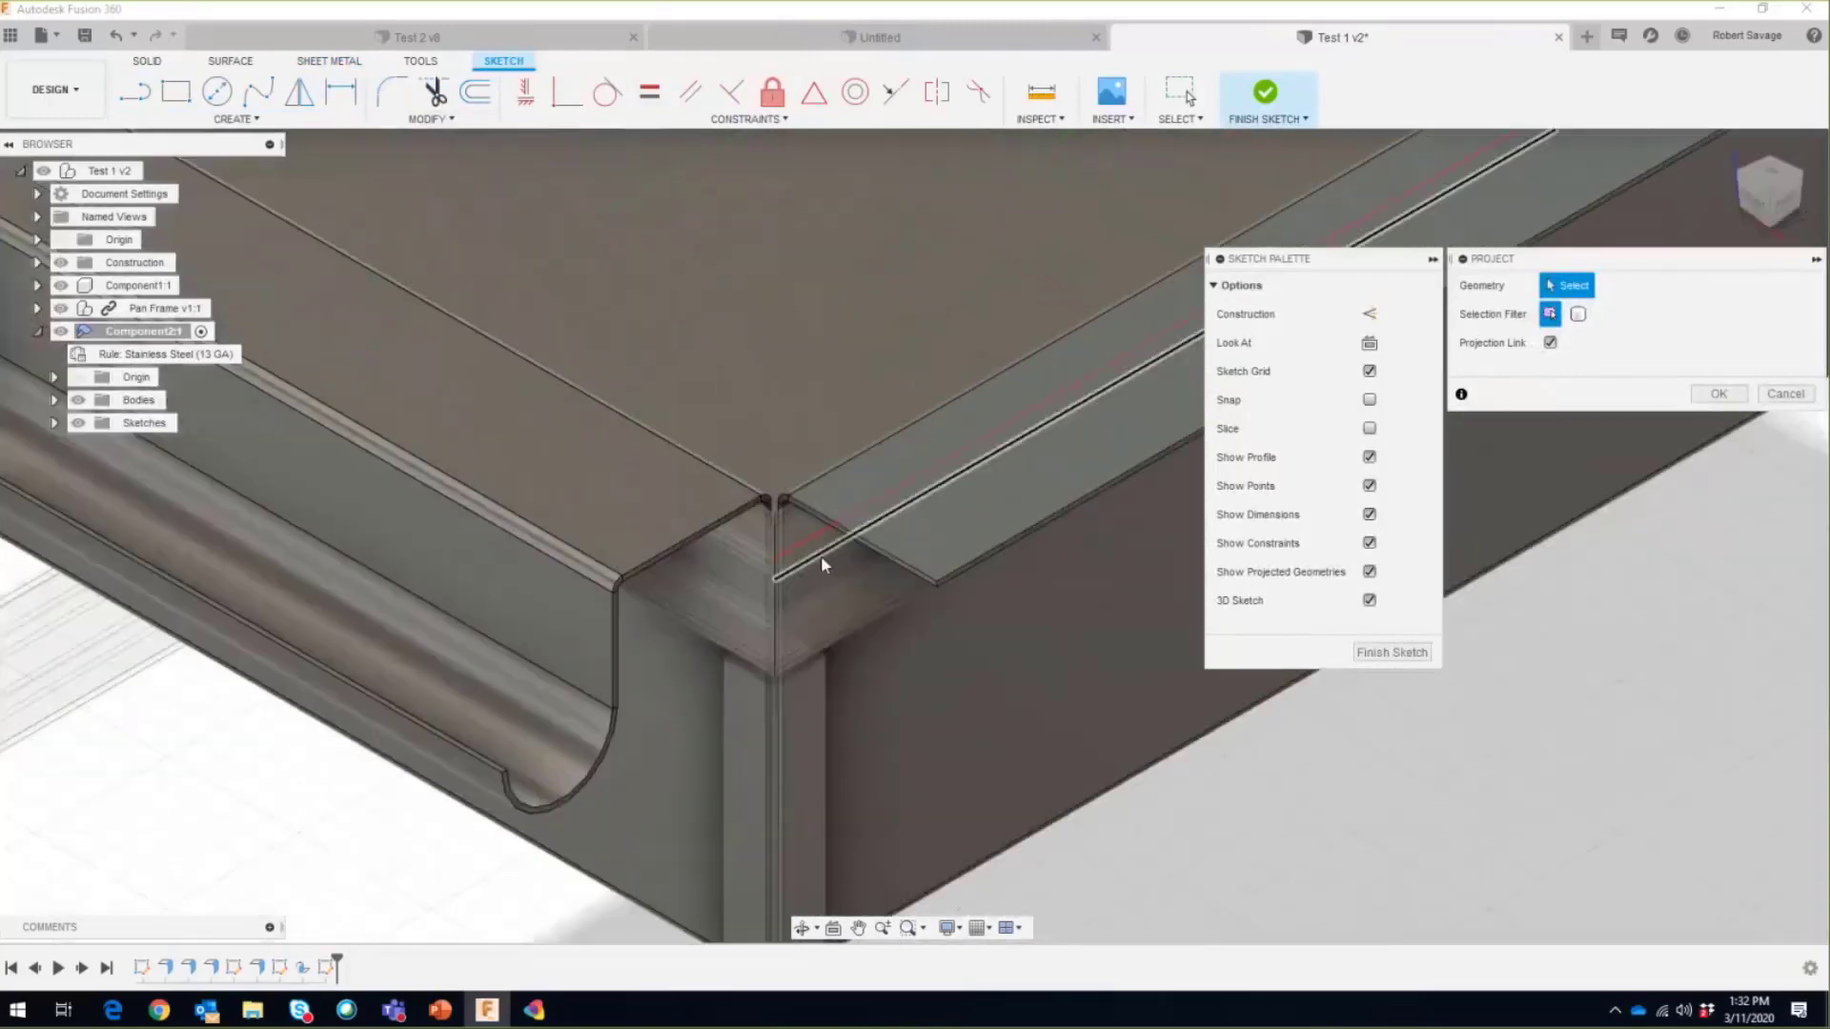
click(1135, 386)
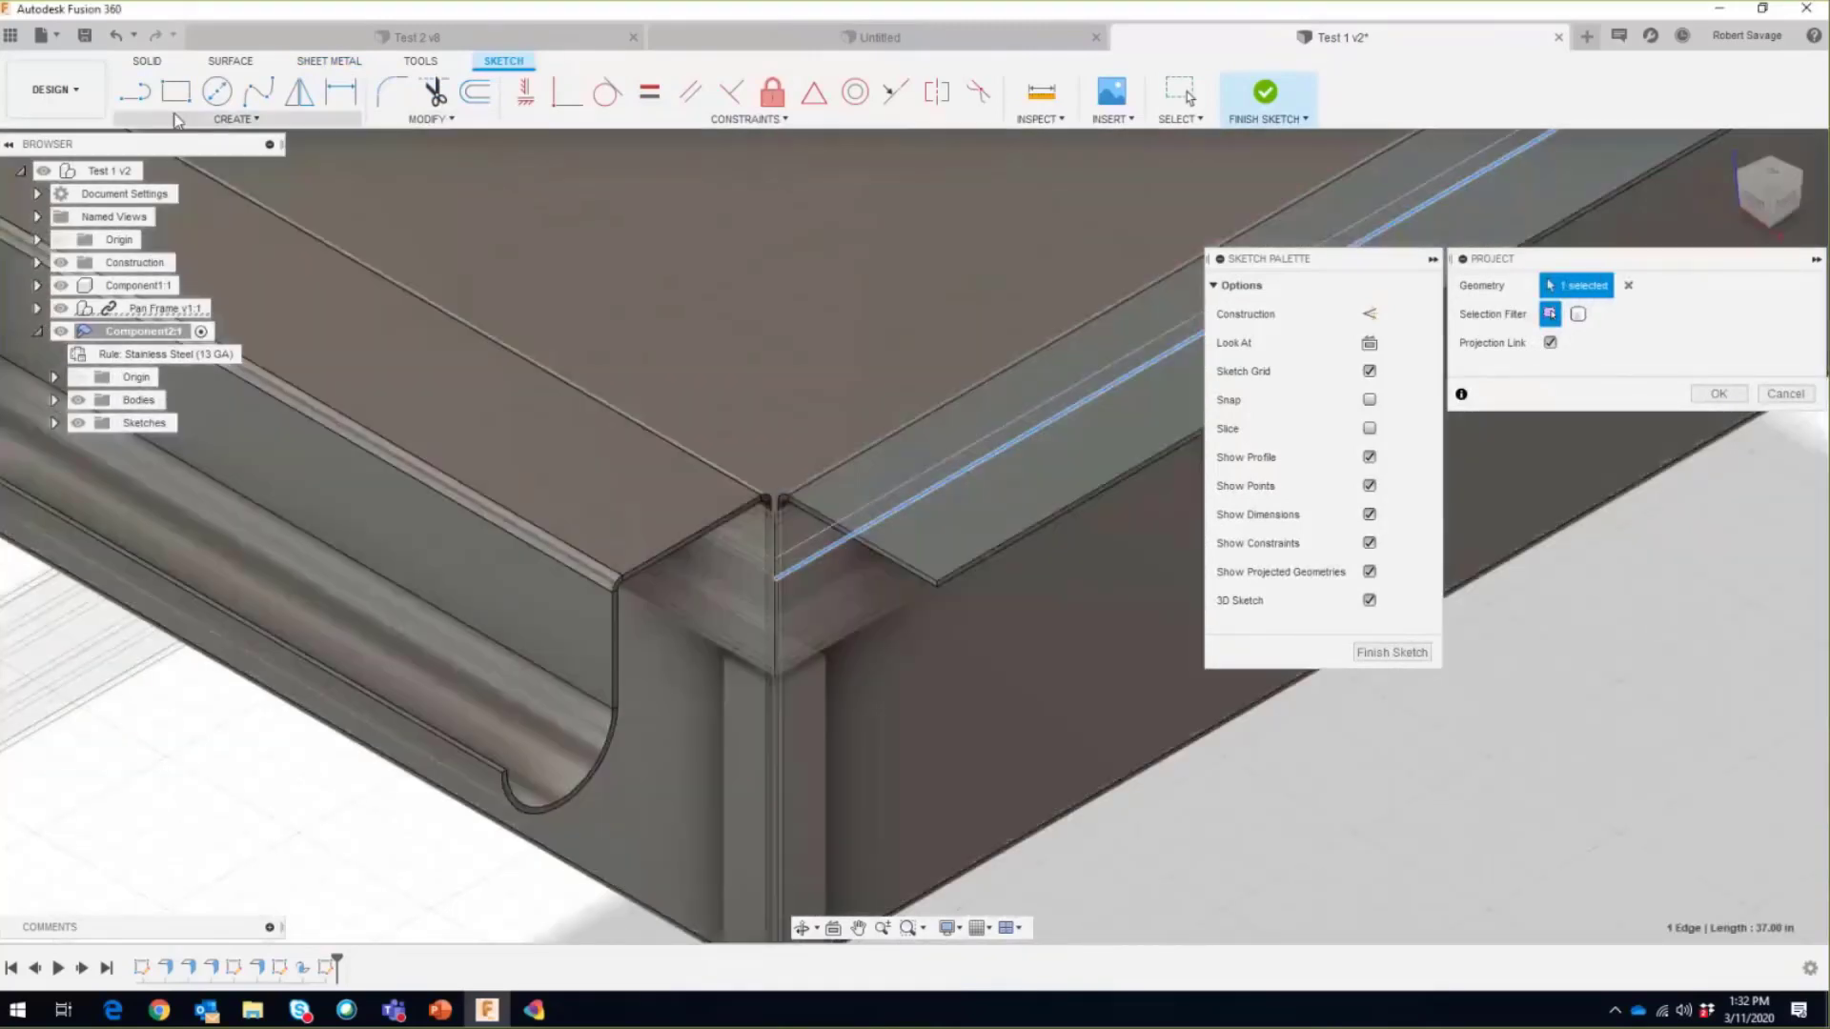
Step: Add a line along the projected frame edge, spanning the rim flange from end to end, and finish the sketch
click(134, 92)
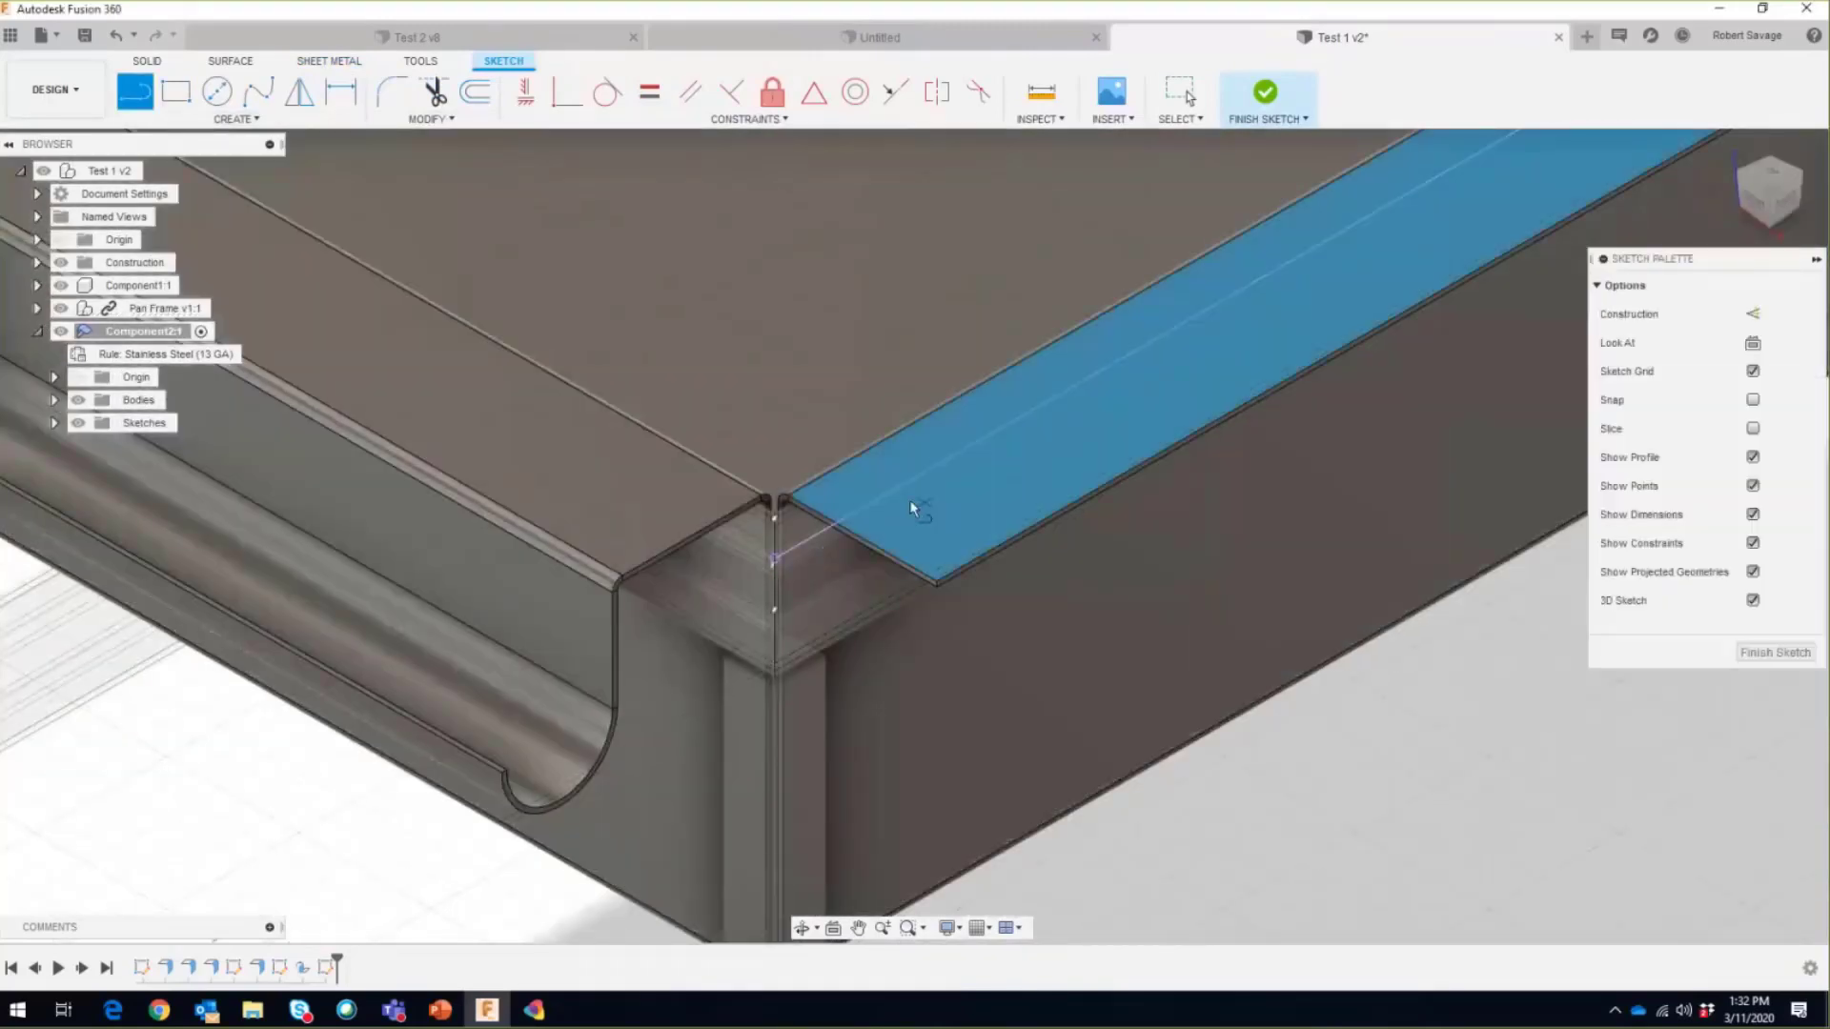
click(833, 518)
mouse_move(1045, 386)
middle_down()
mouse_move(894, 412)
mouse_move(230, 701)
middle_up()
middle_drag(1239, 198, 526, 763)
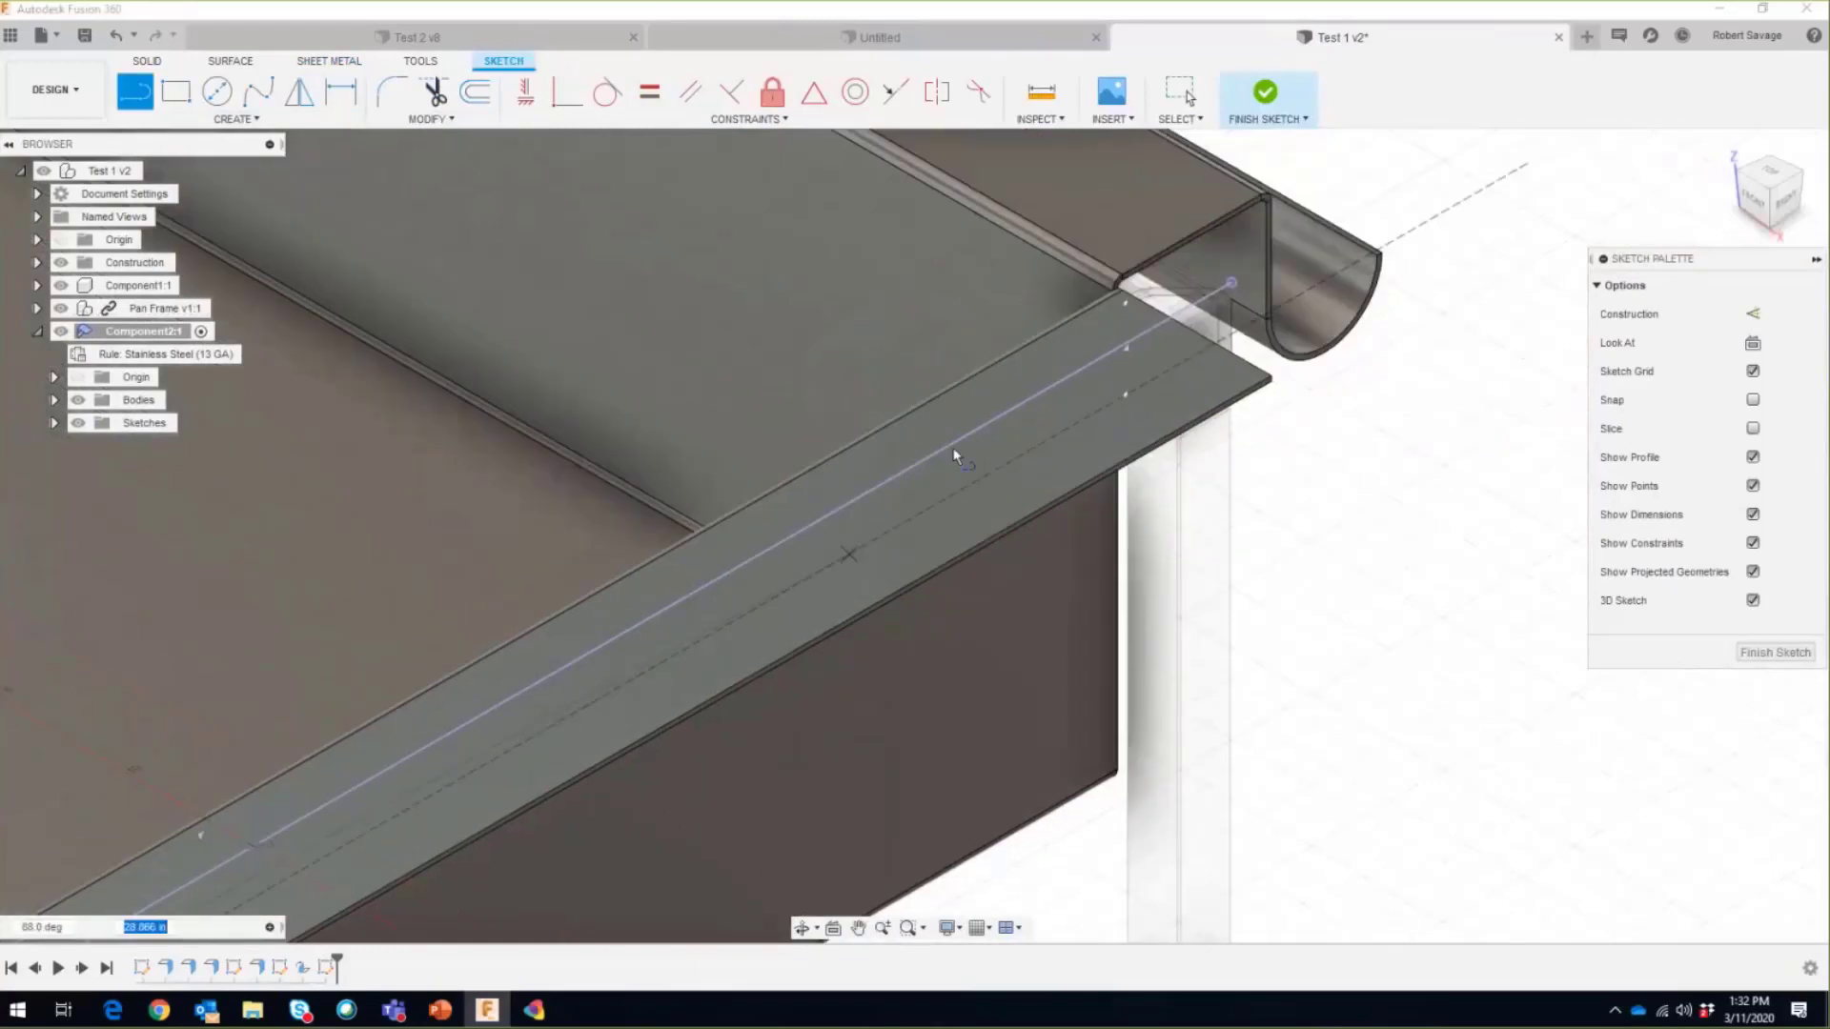
click(1165, 327)
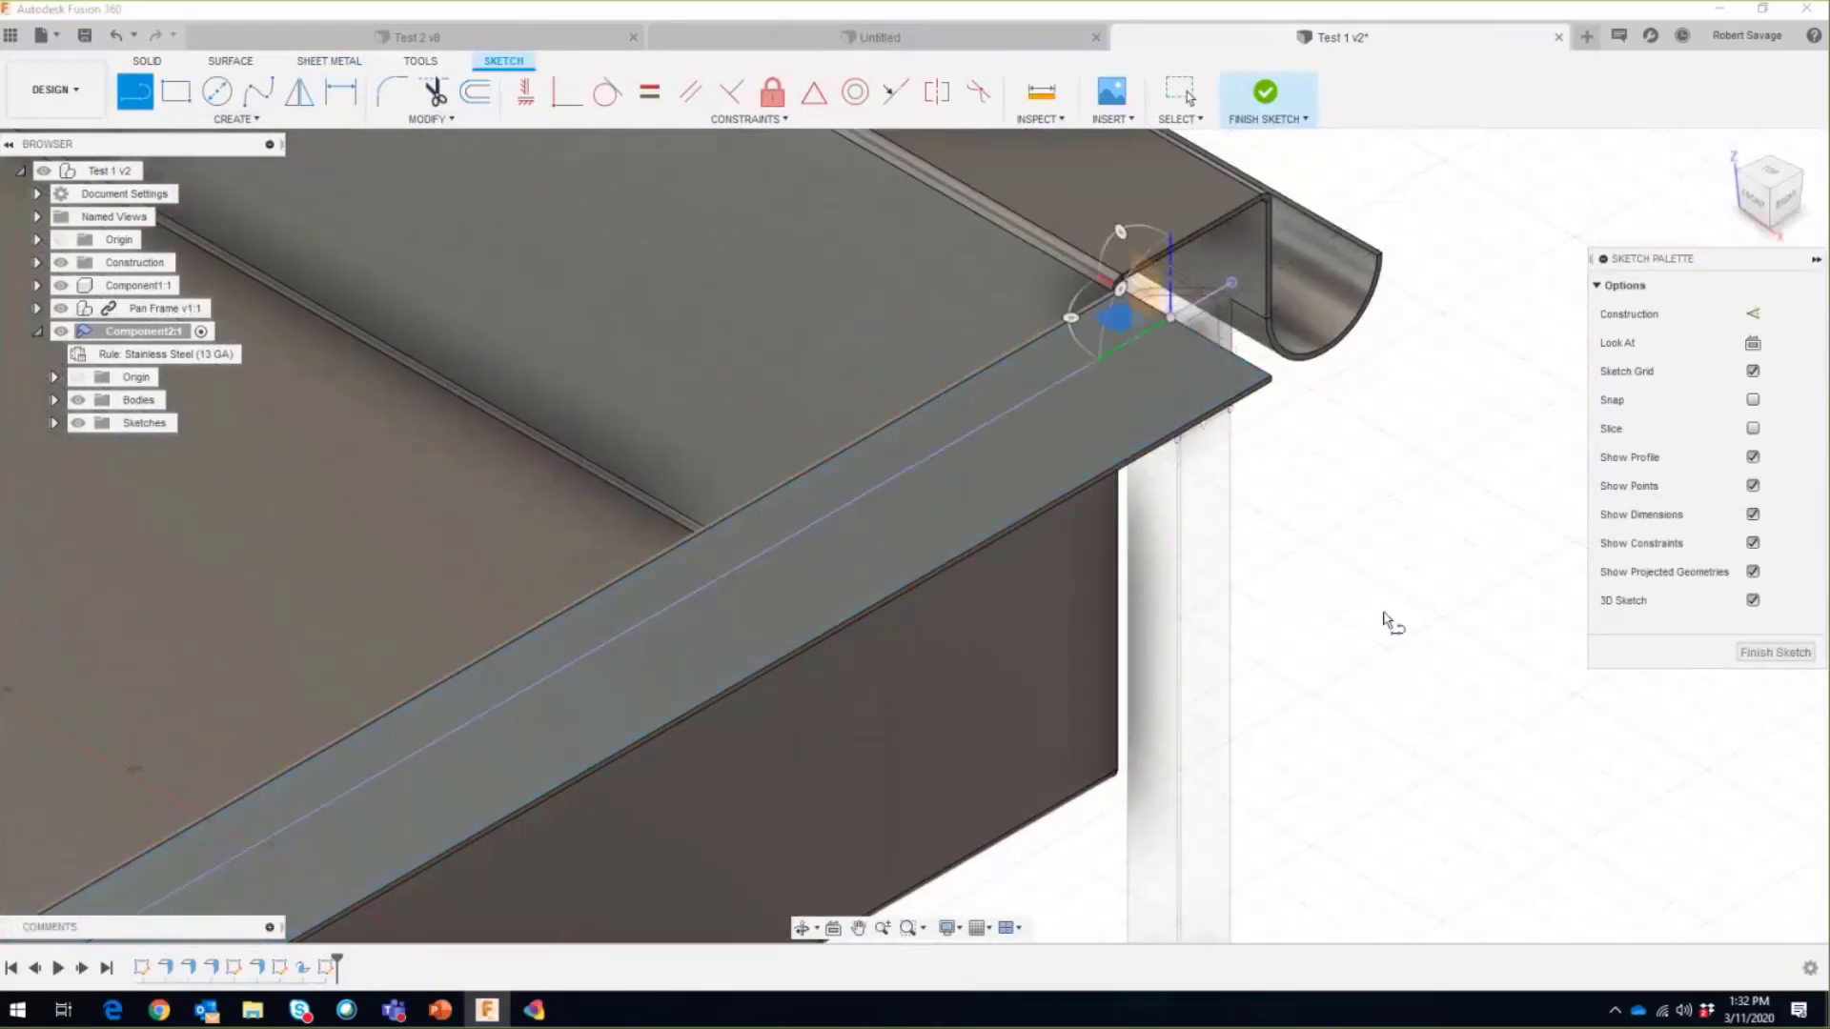
right_click(1384, 612)
click(1456, 611)
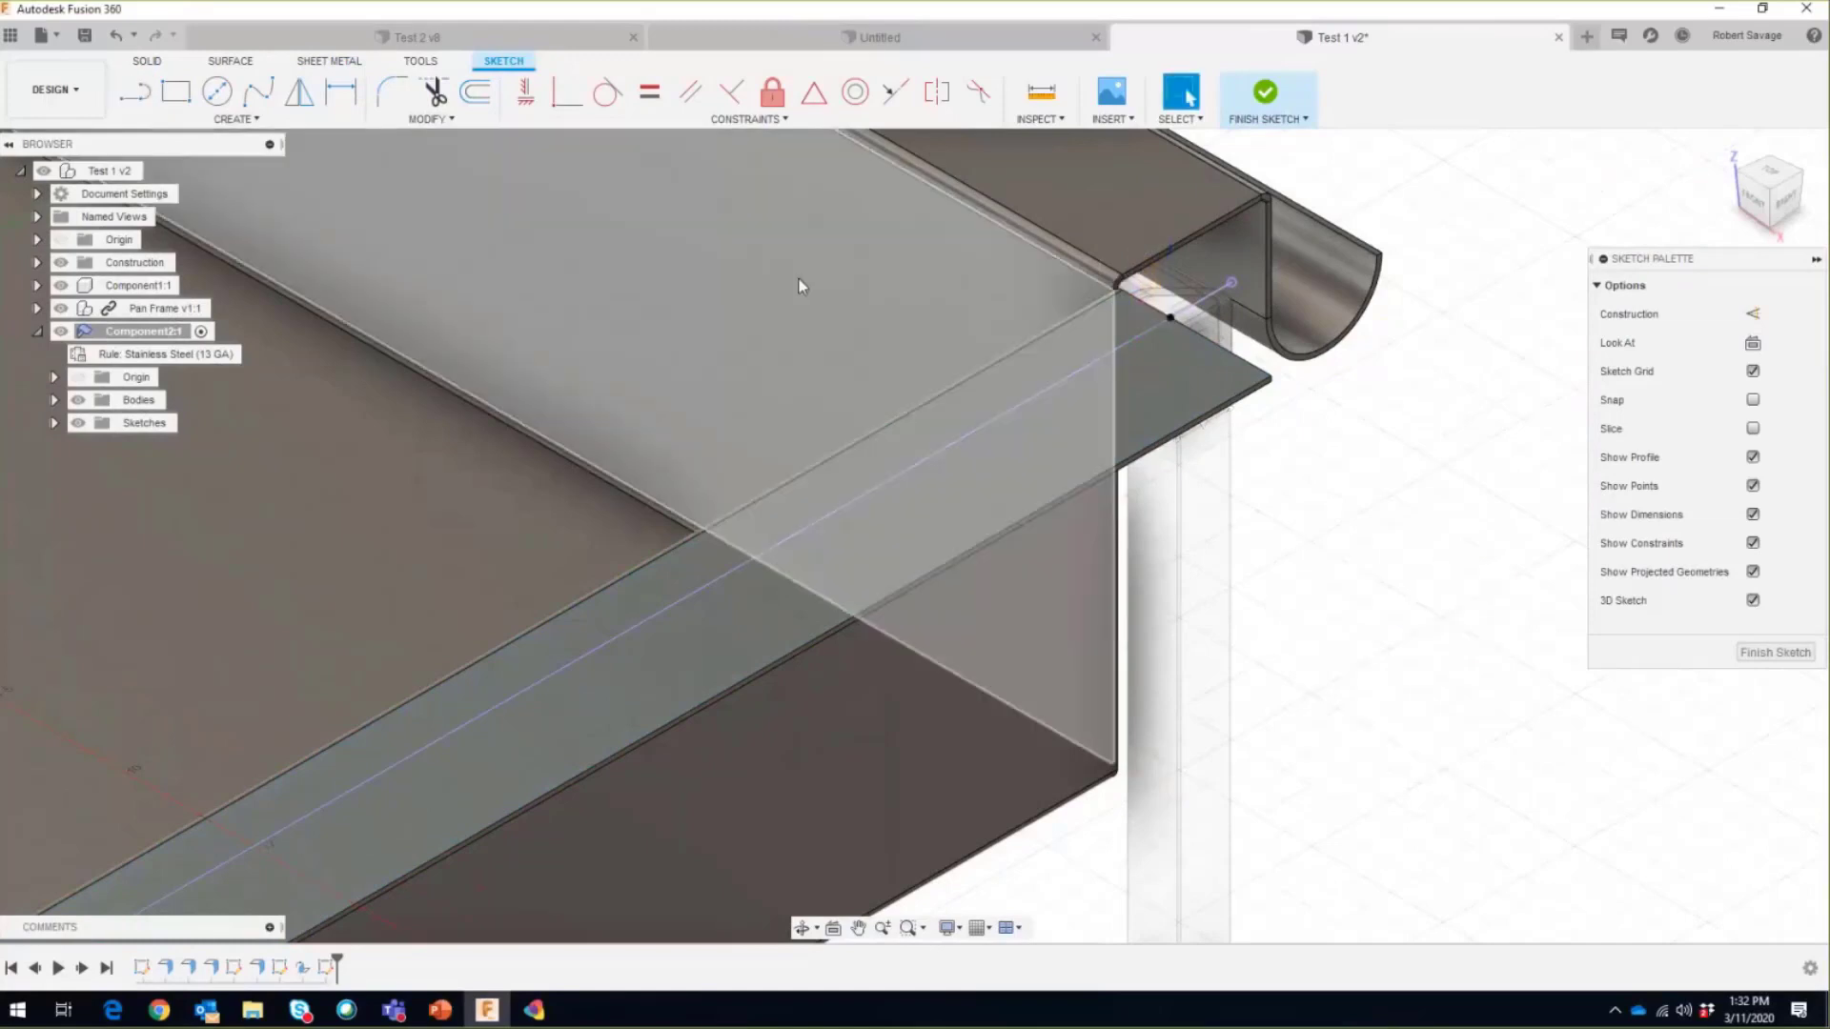
click(1265, 92)
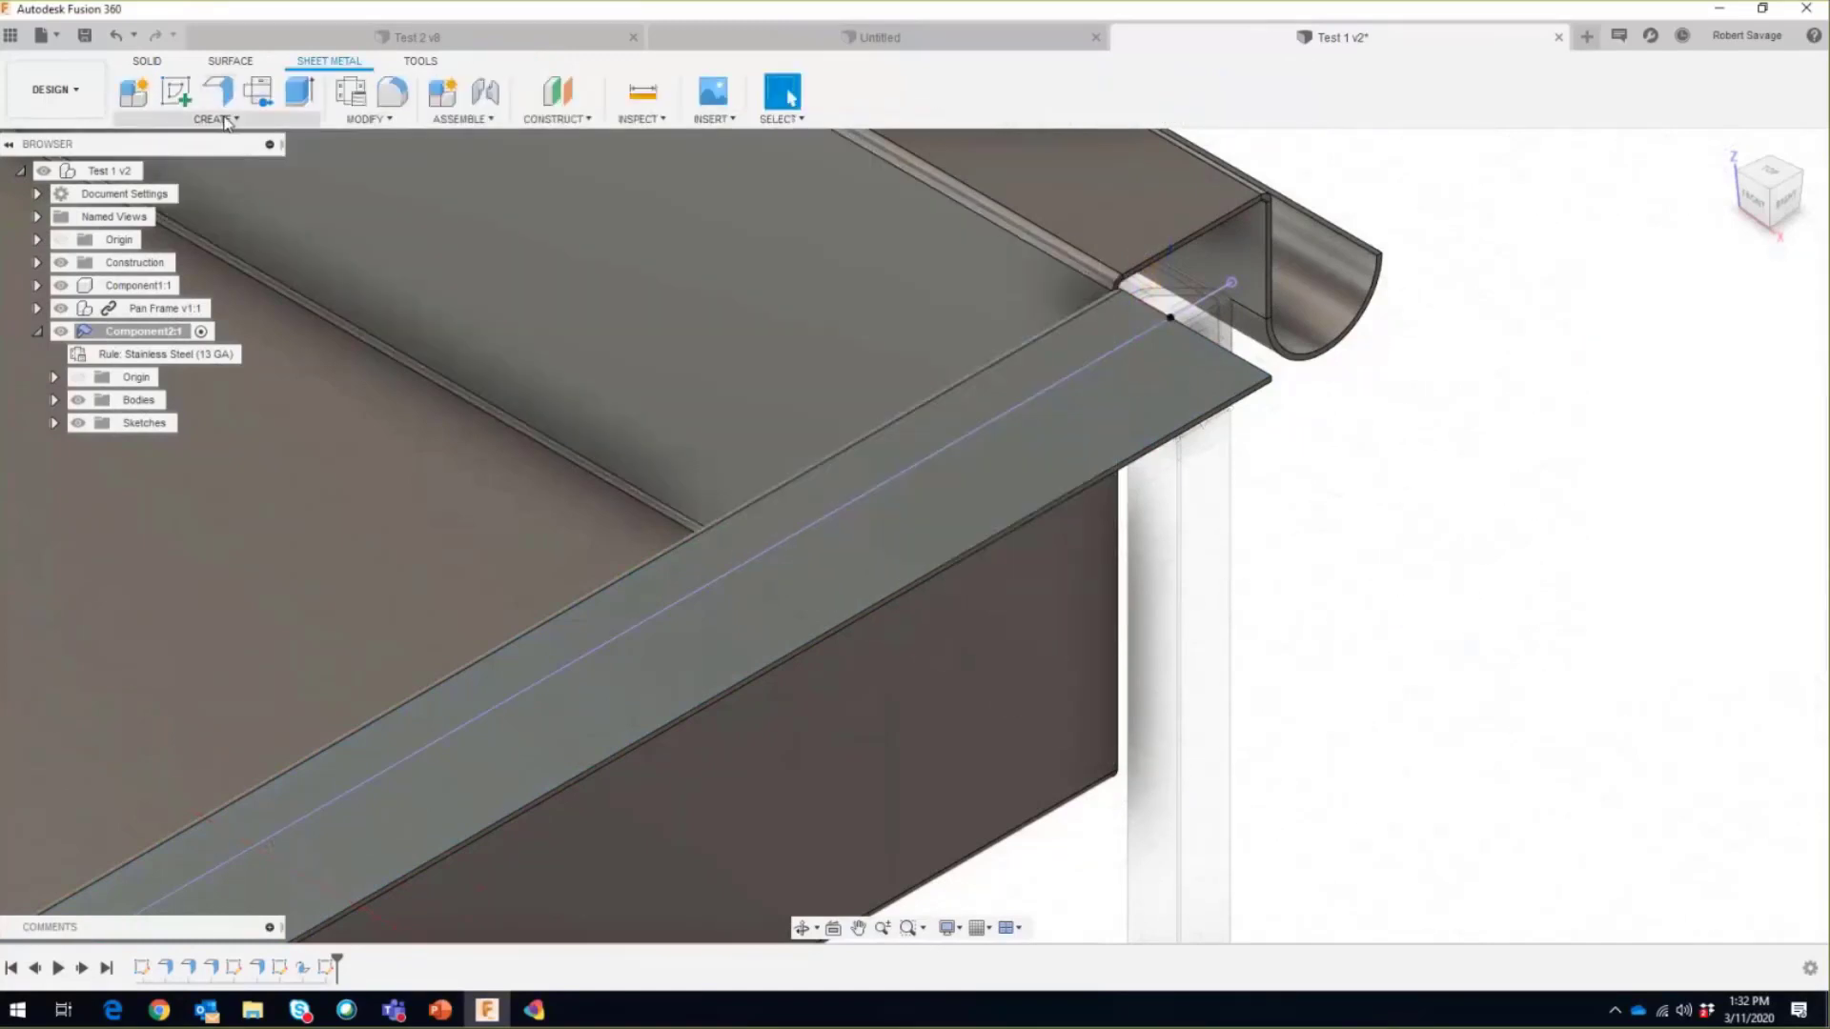
click(229, 120)
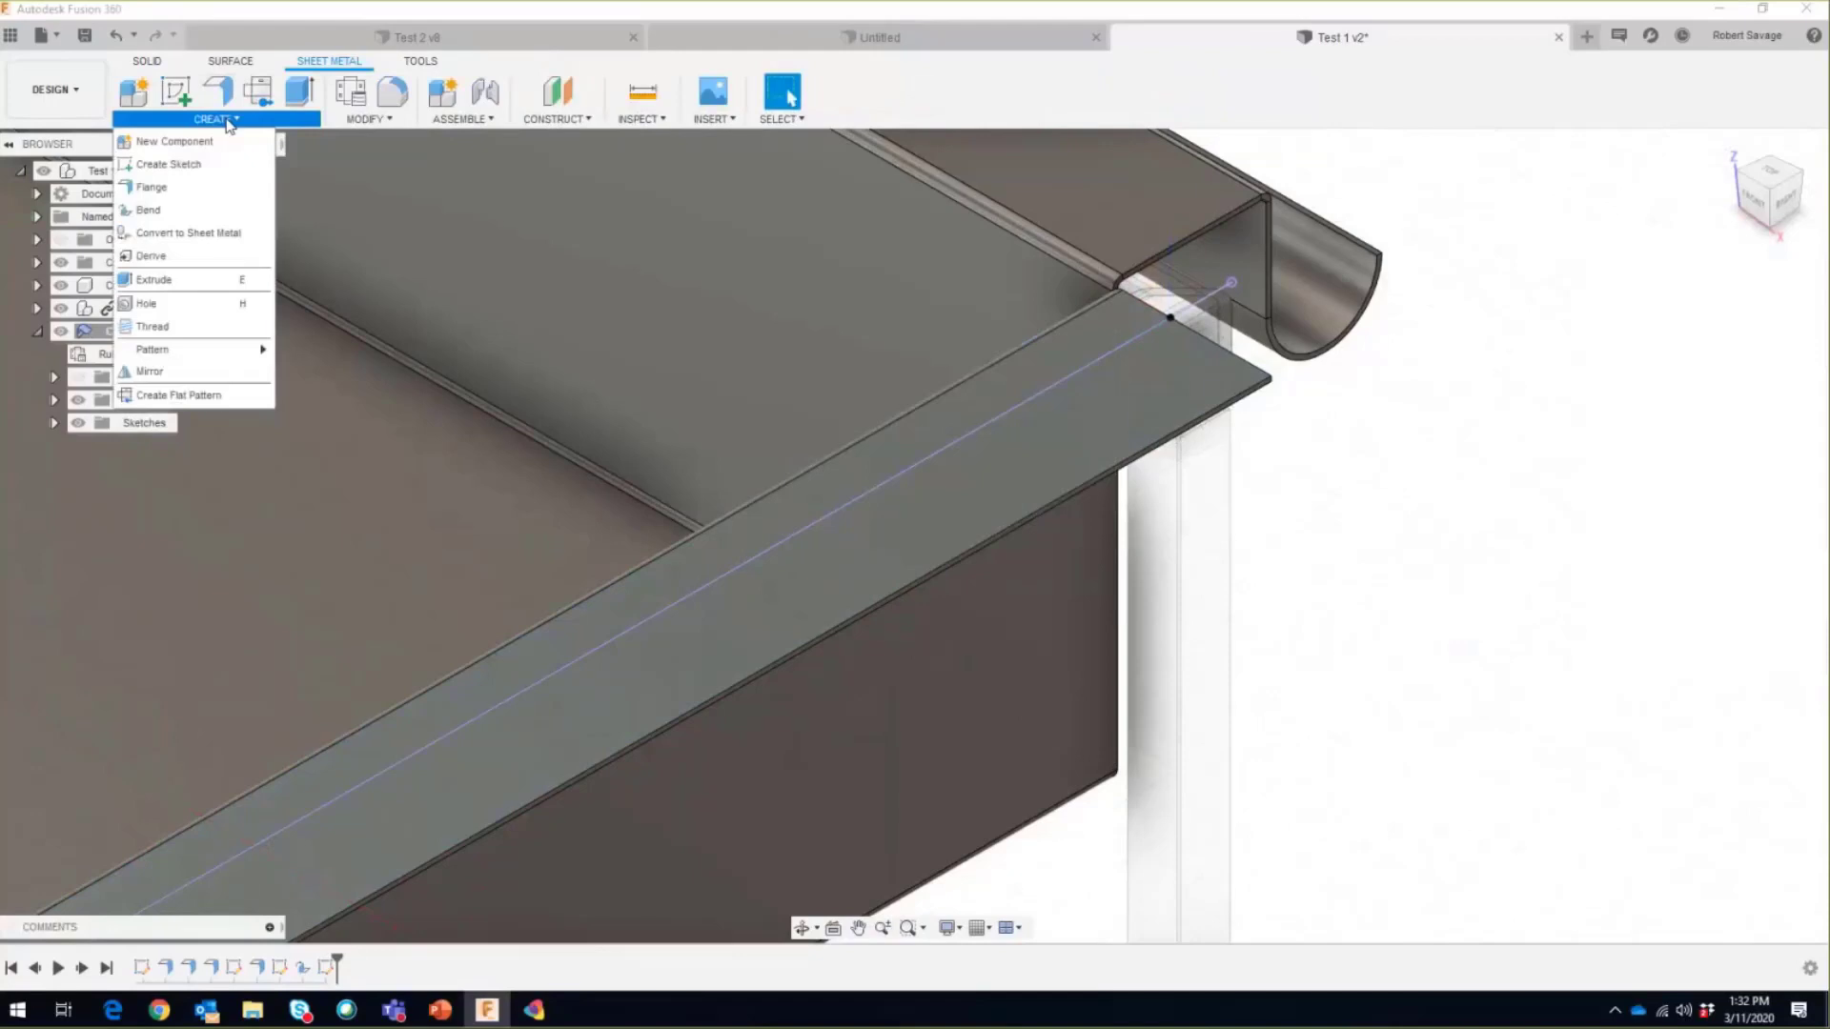
click(153, 210)
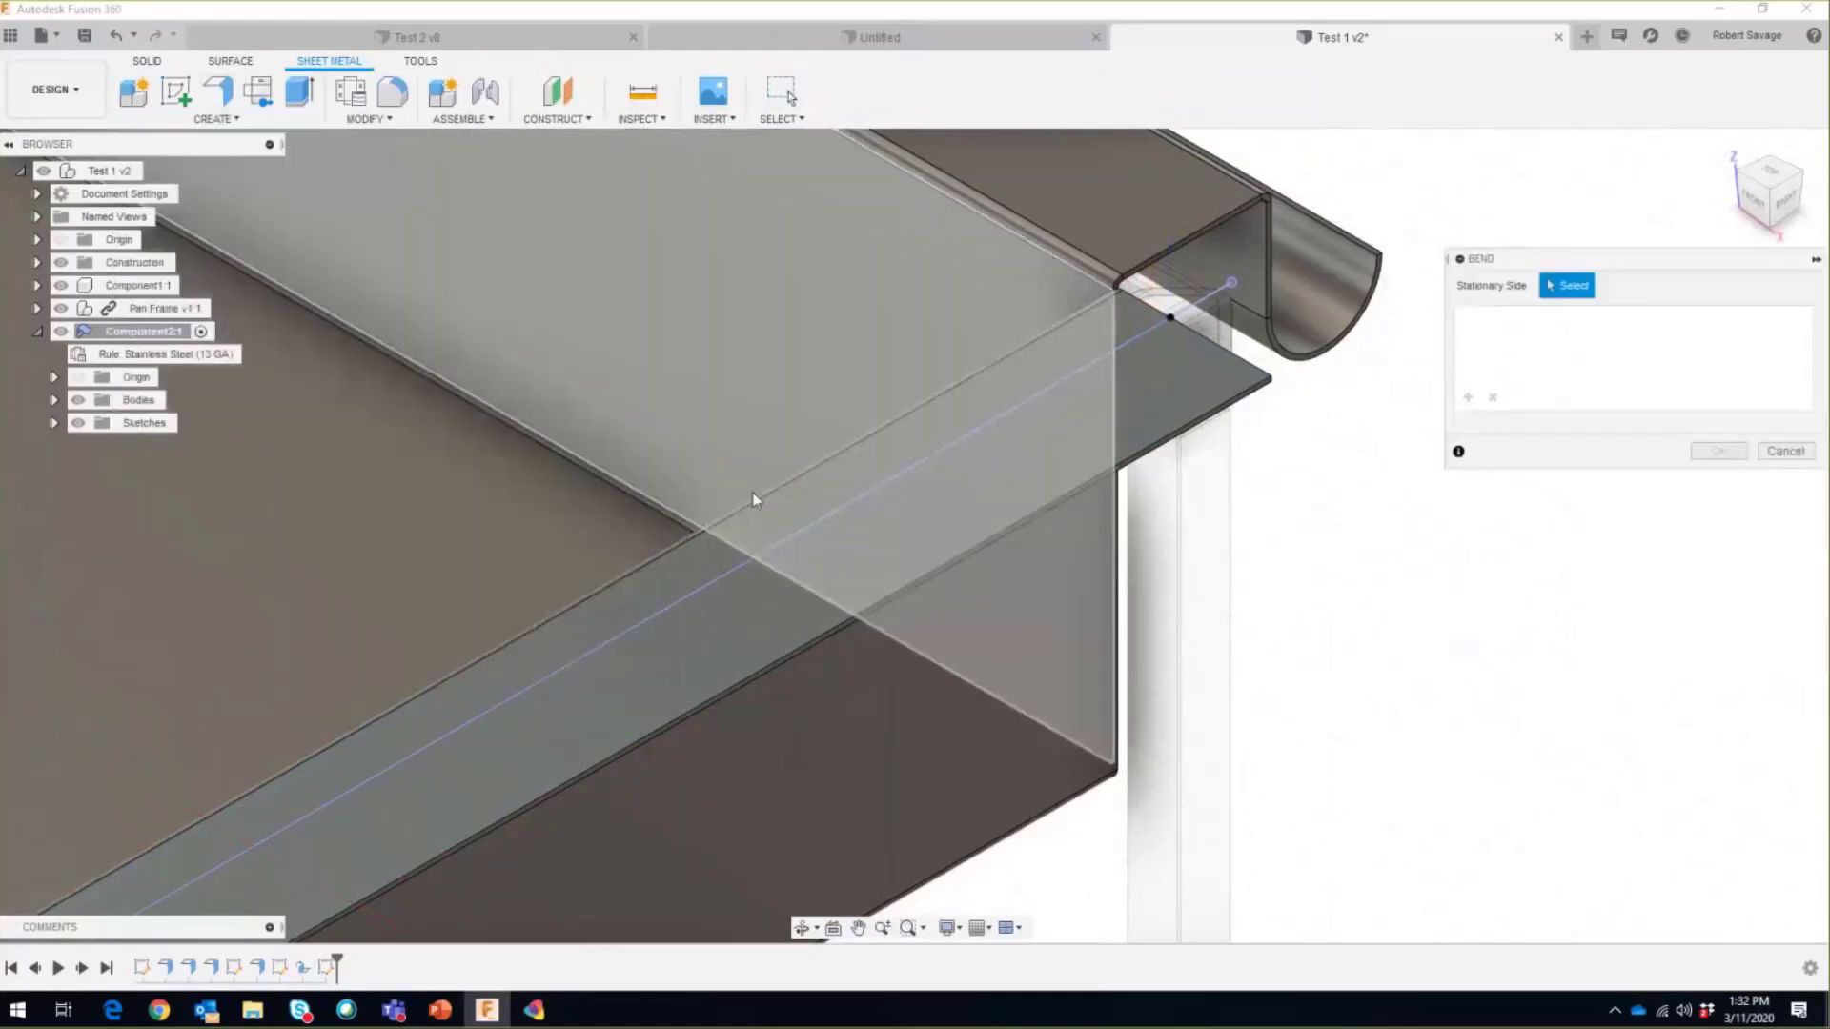
click(772, 552)
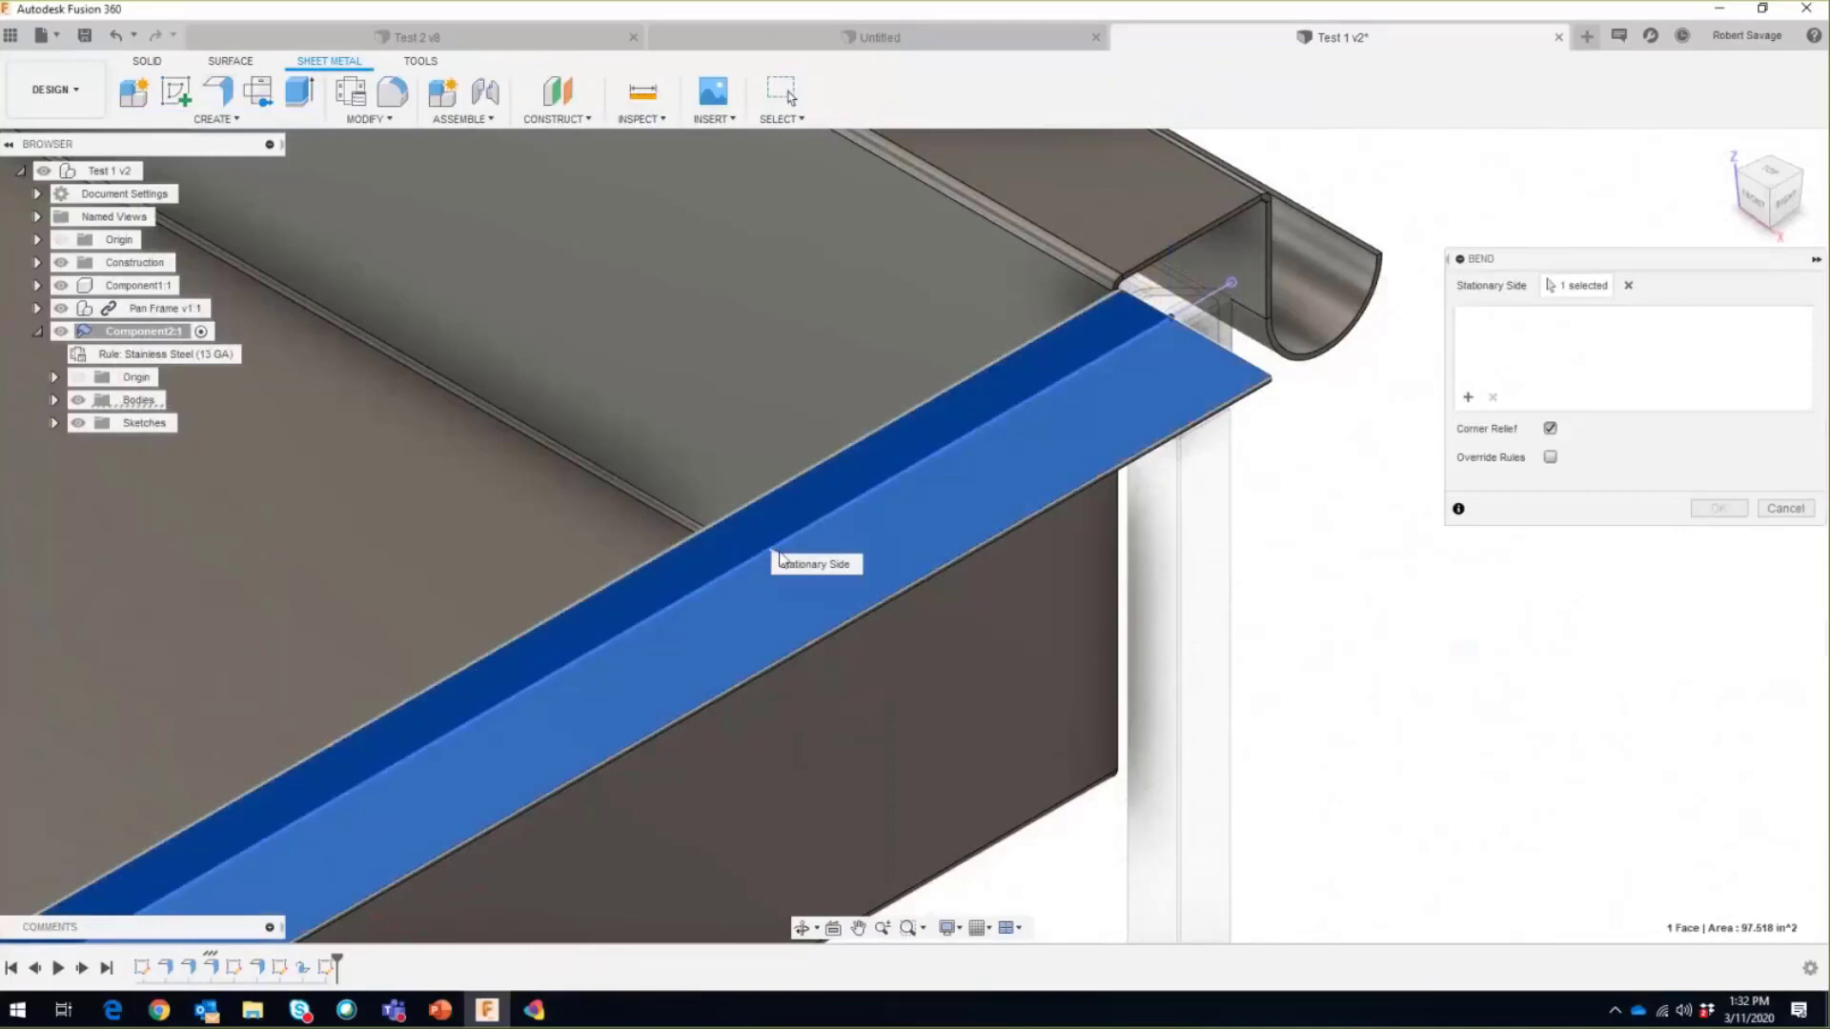
click(780, 556)
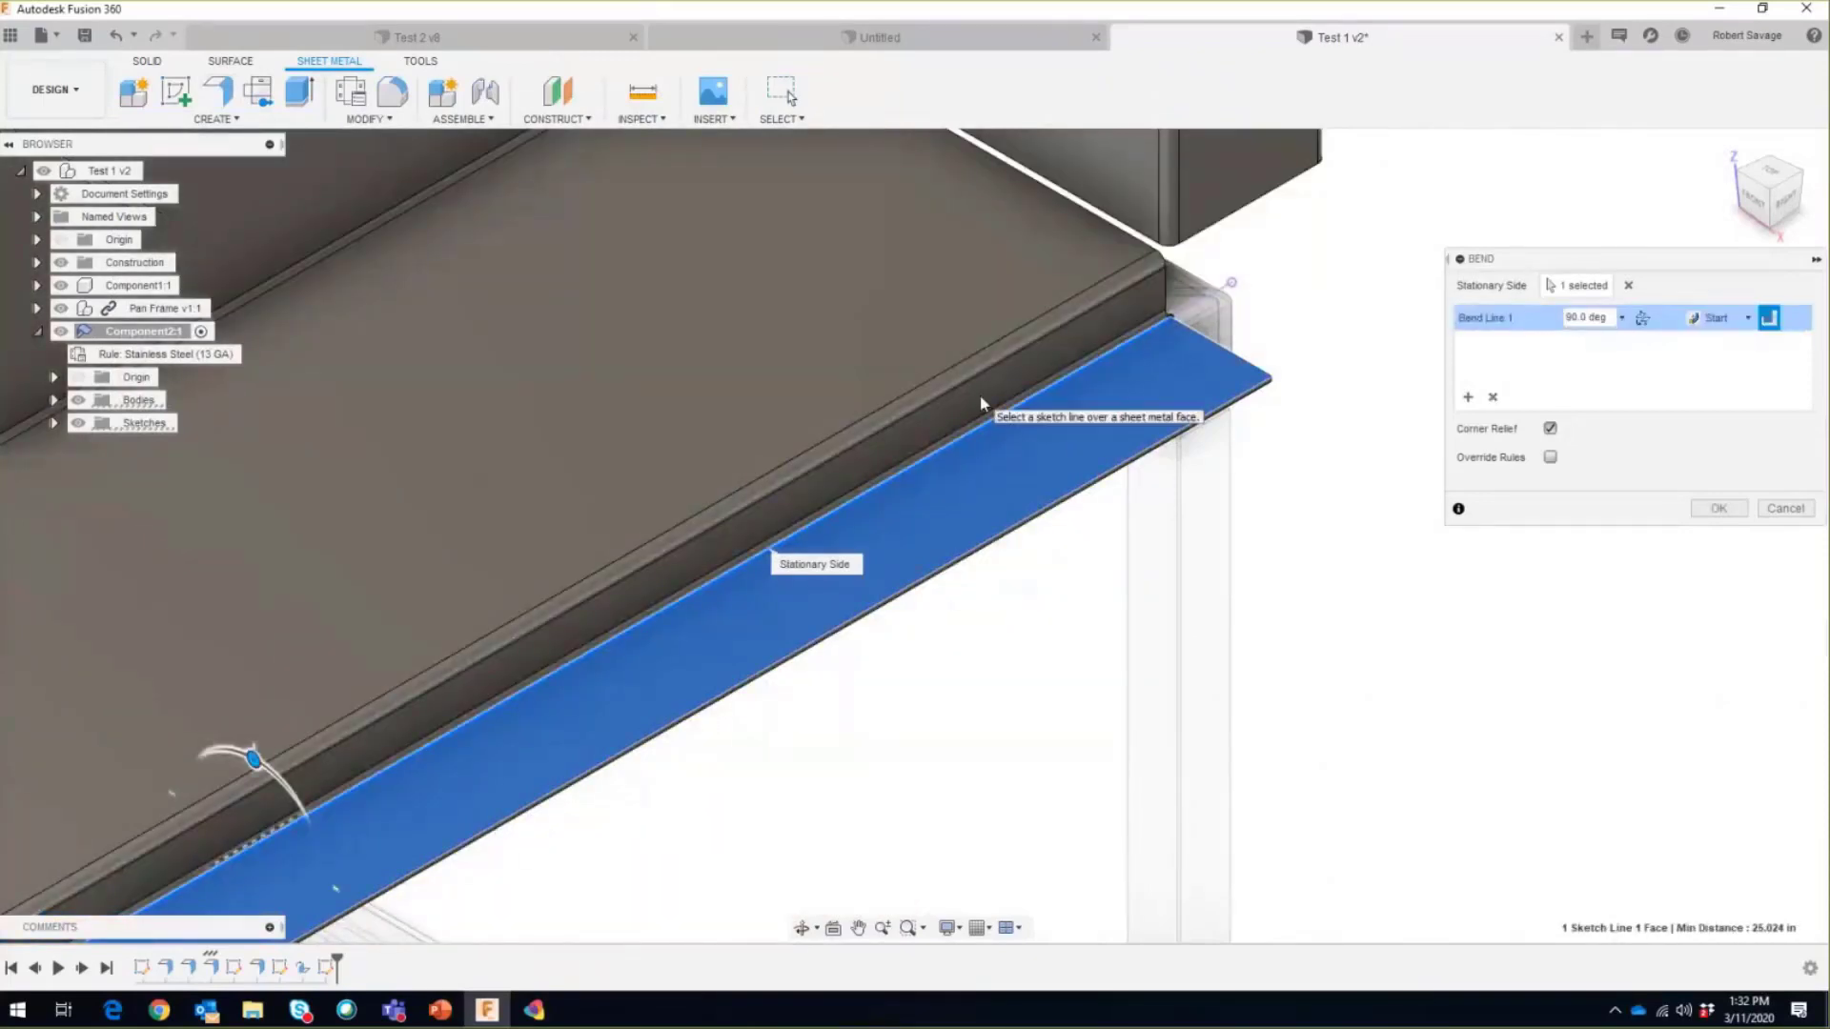
key(Escape)
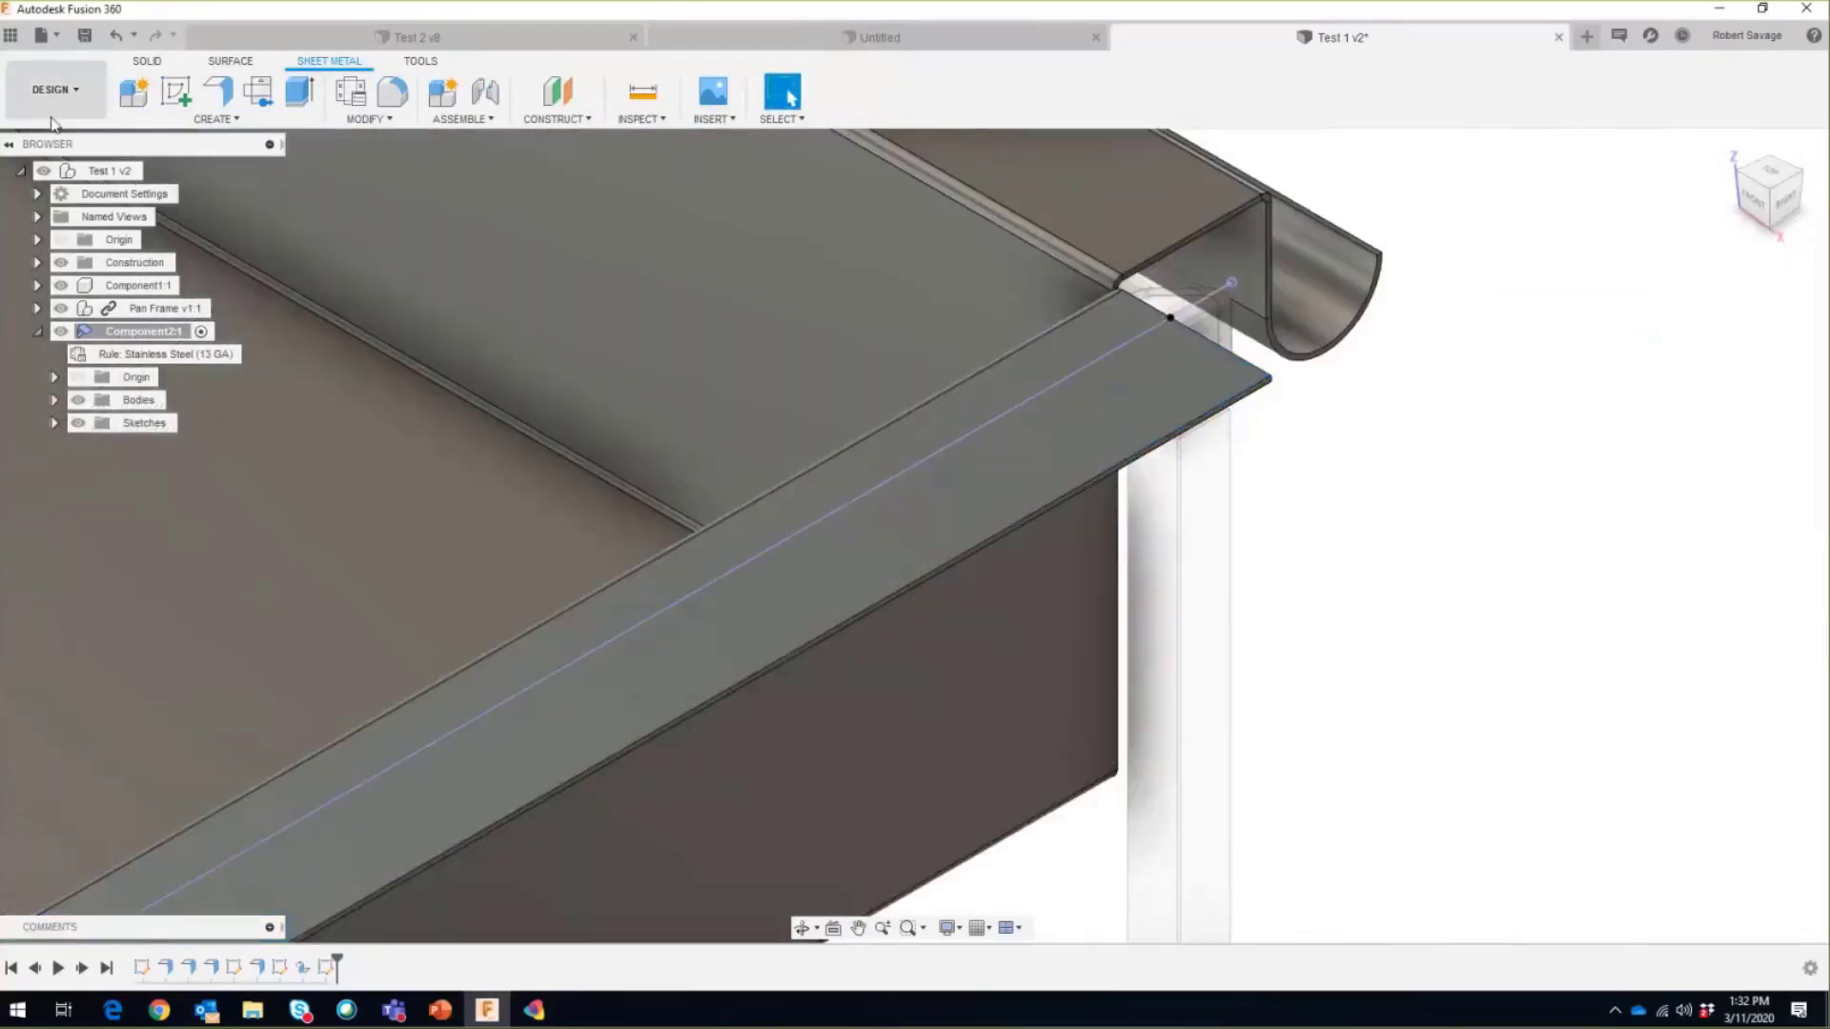
Step: Bend the flange -90 degrees over the frame along the sketched line, keeping the portion nearest the pan stationary and the bend line position at Center
click(227, 118)
click(167, 214)
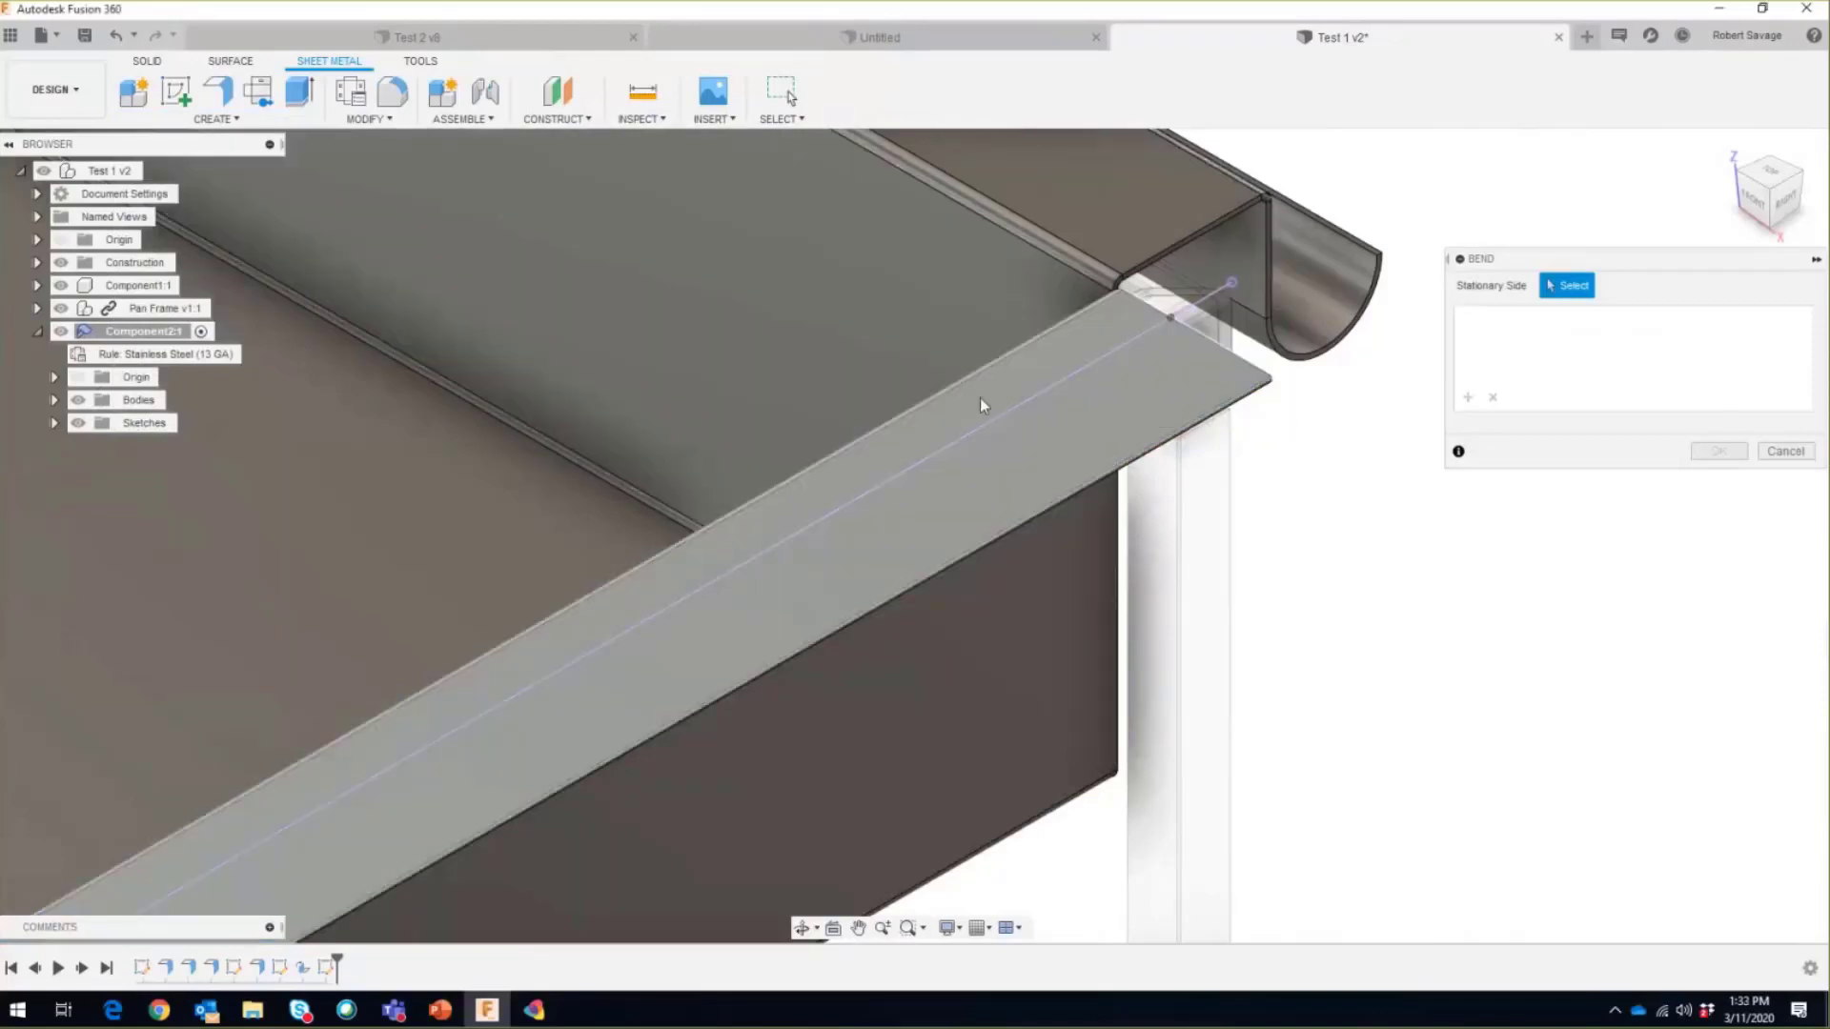
click(980, 397)
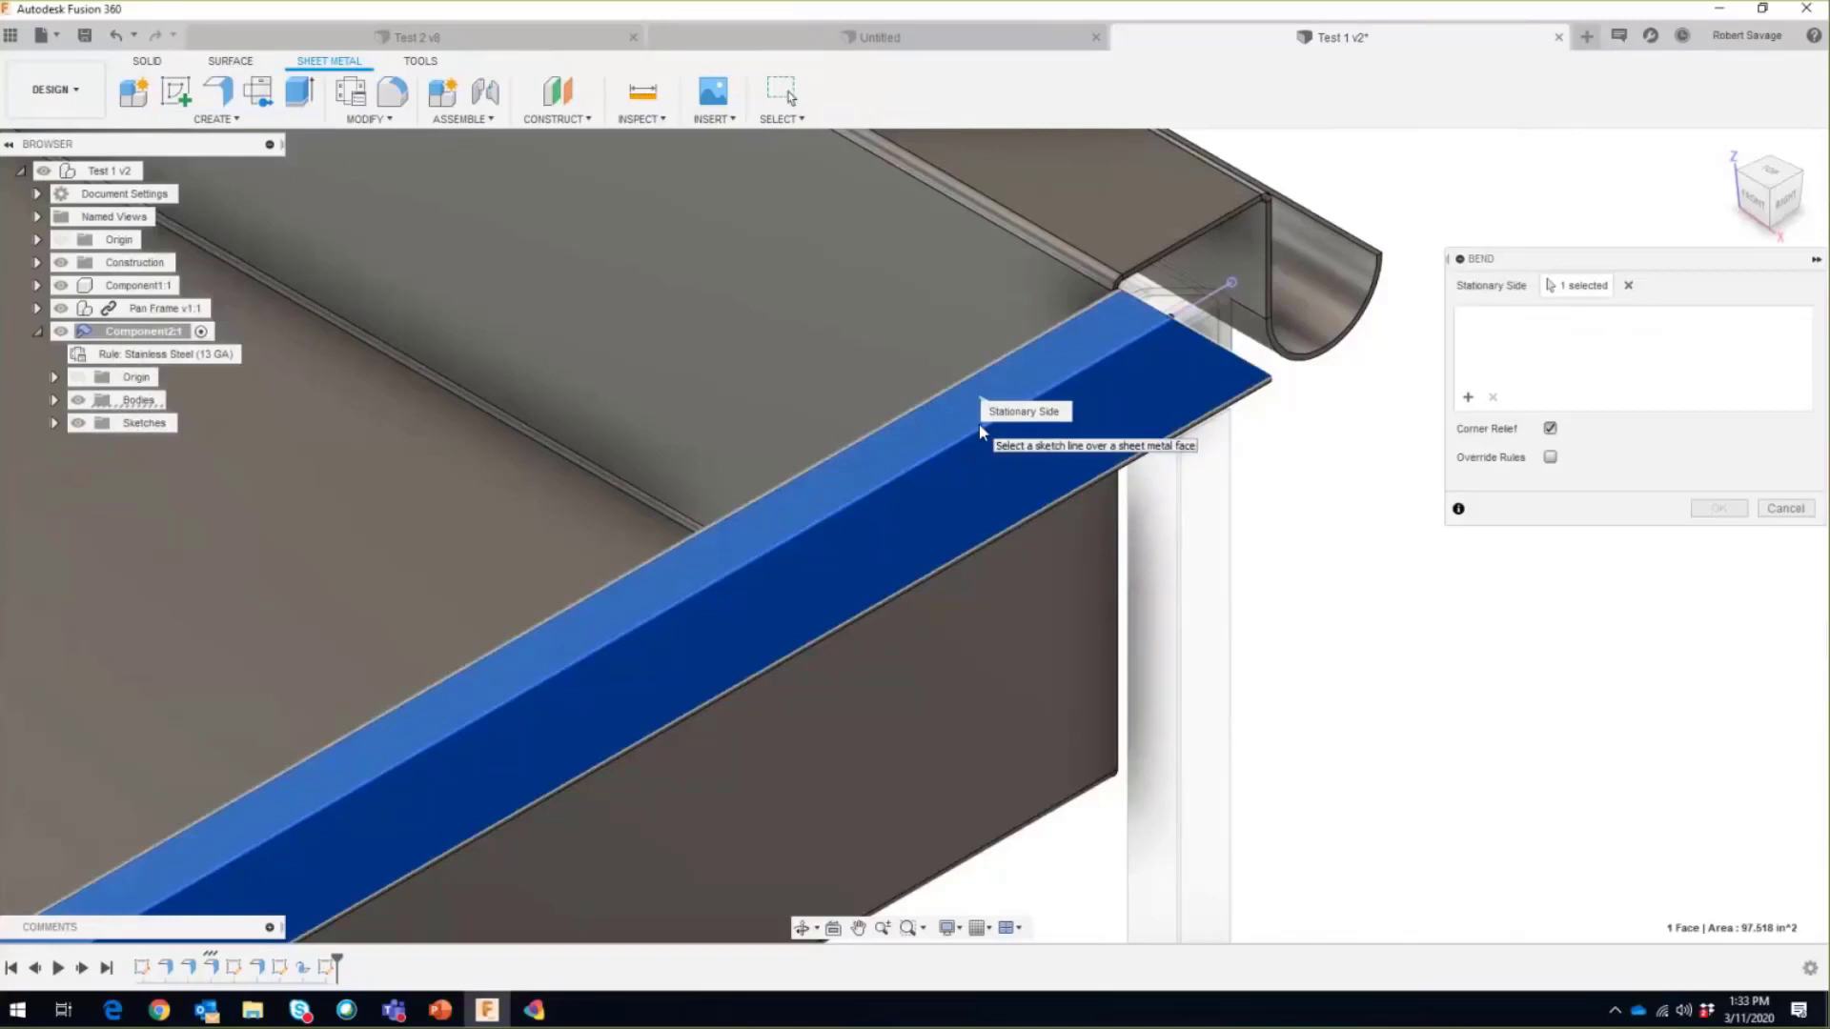
click(980, 425)
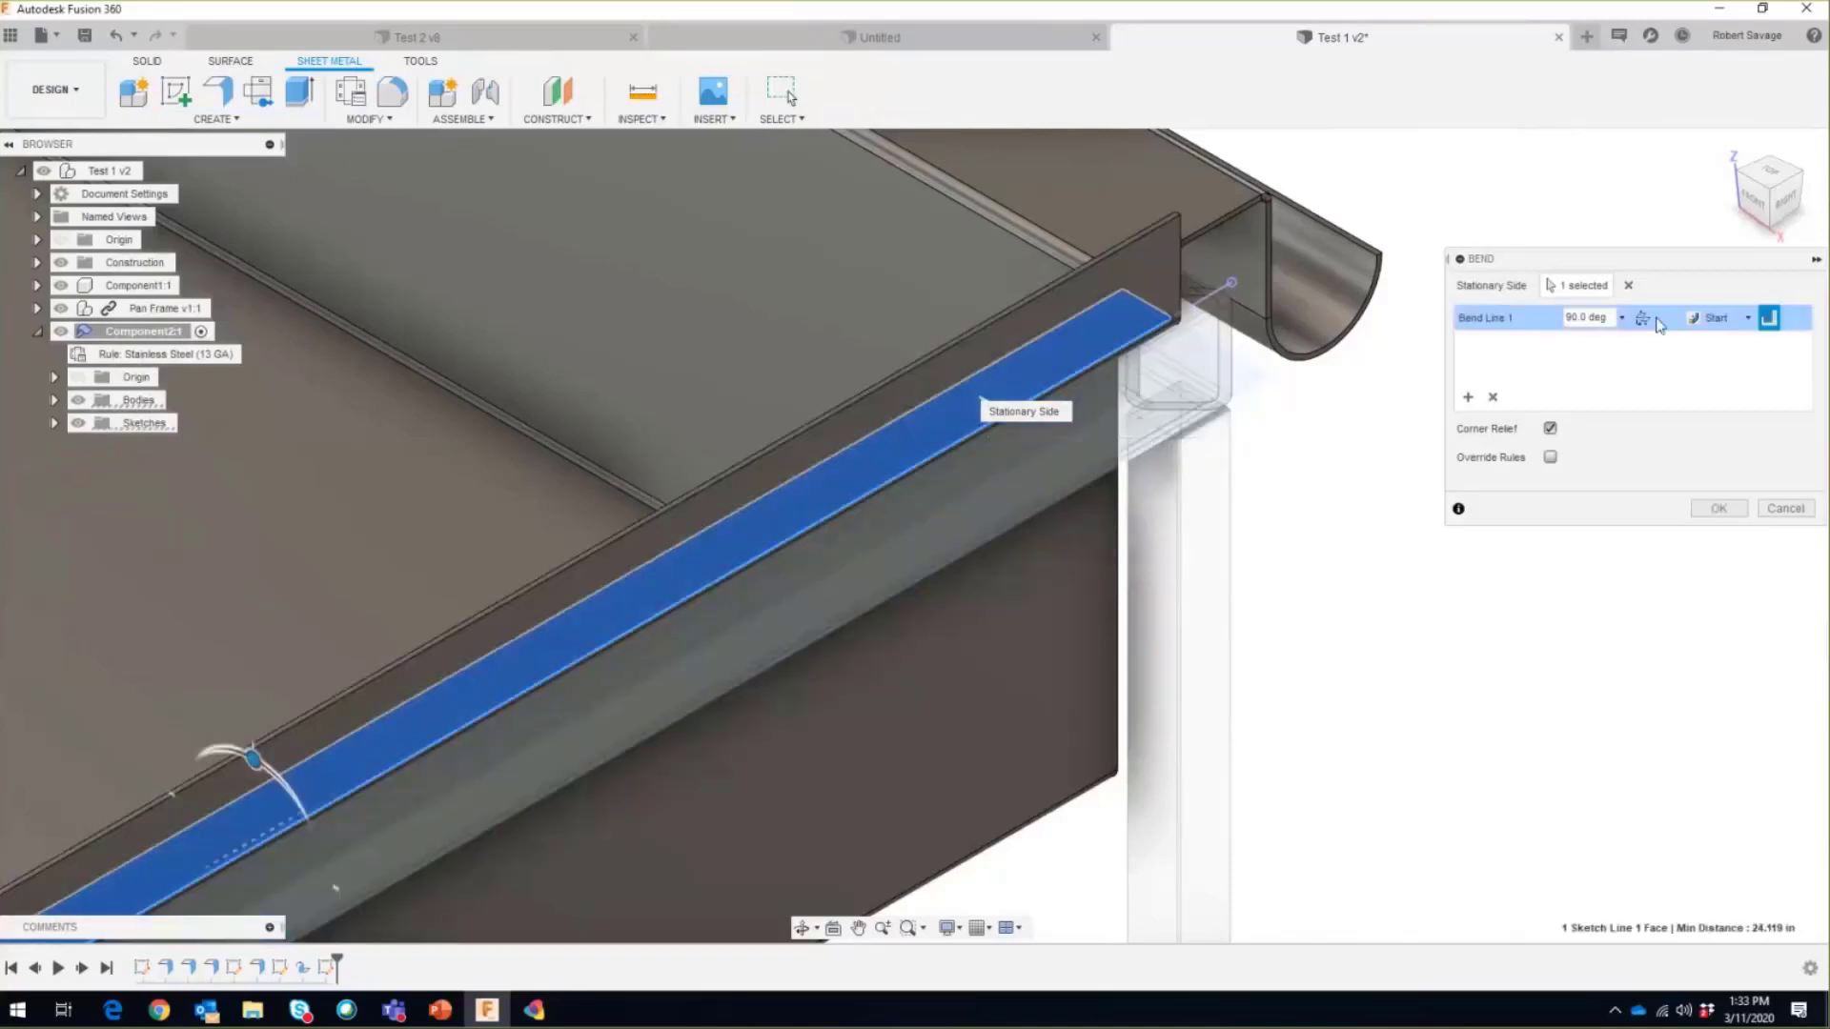
click(1645, 320)
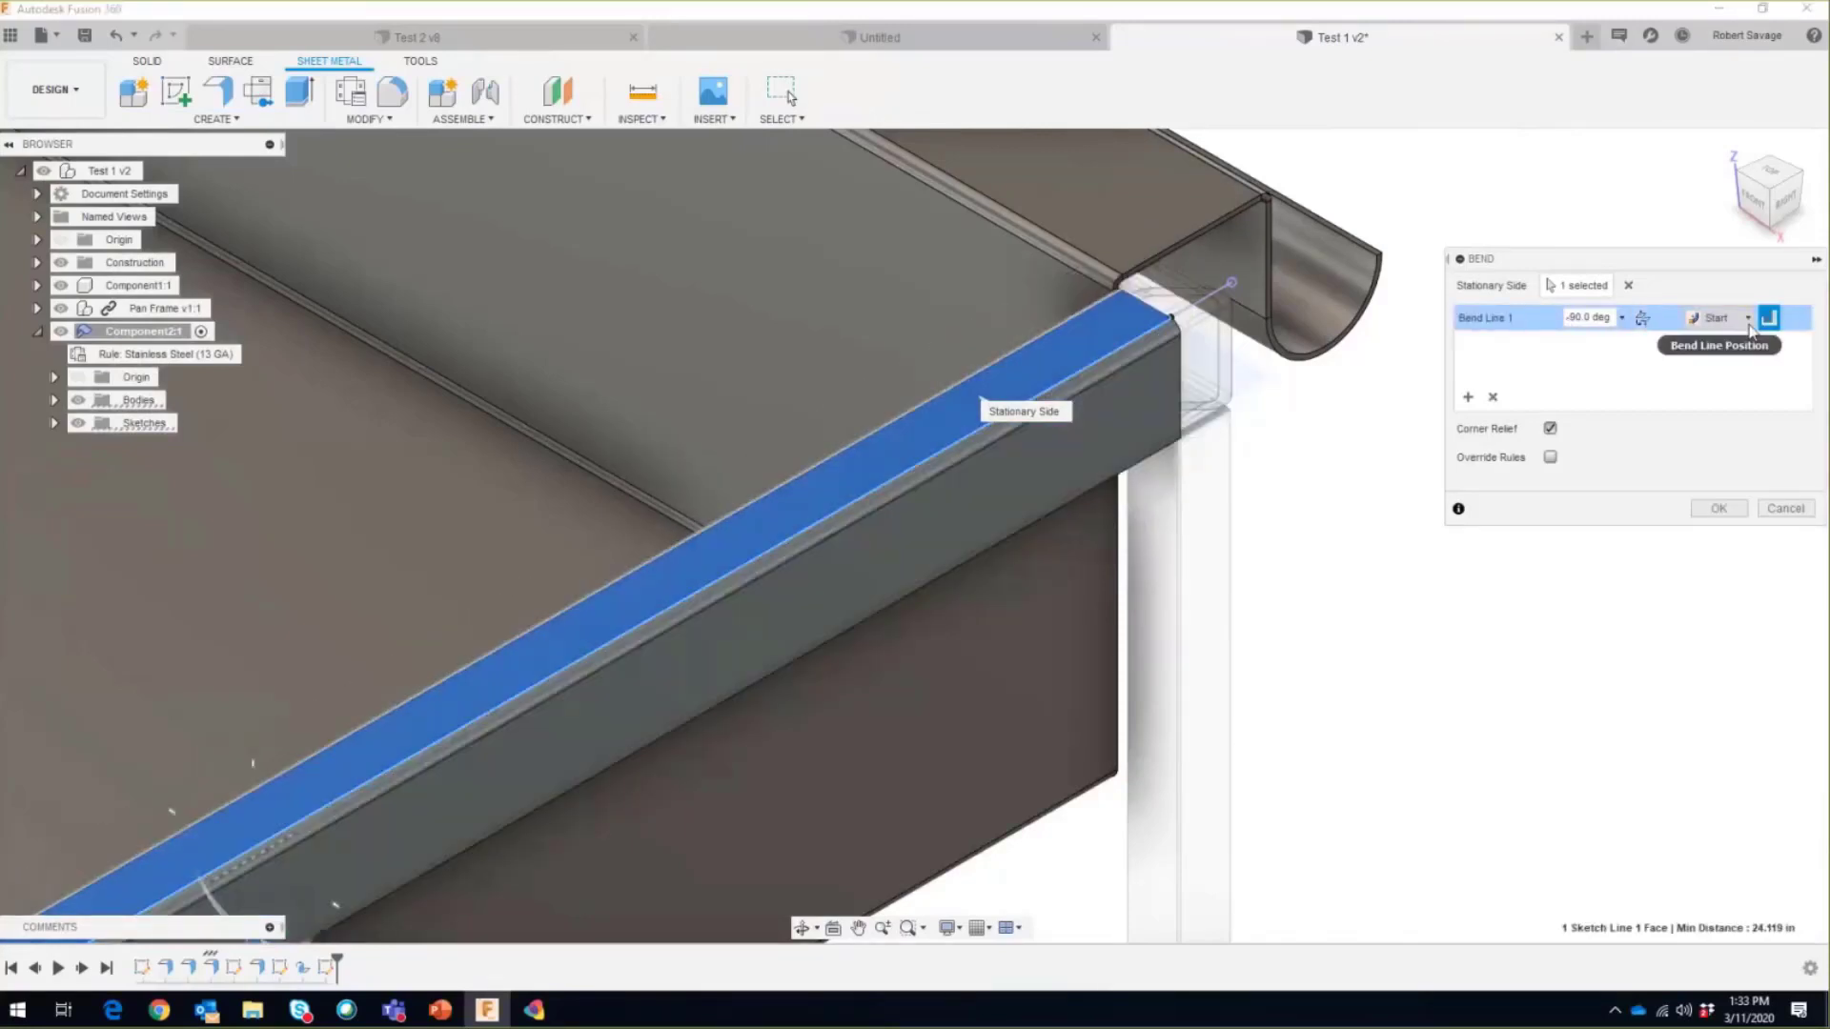
click(1748, 320)
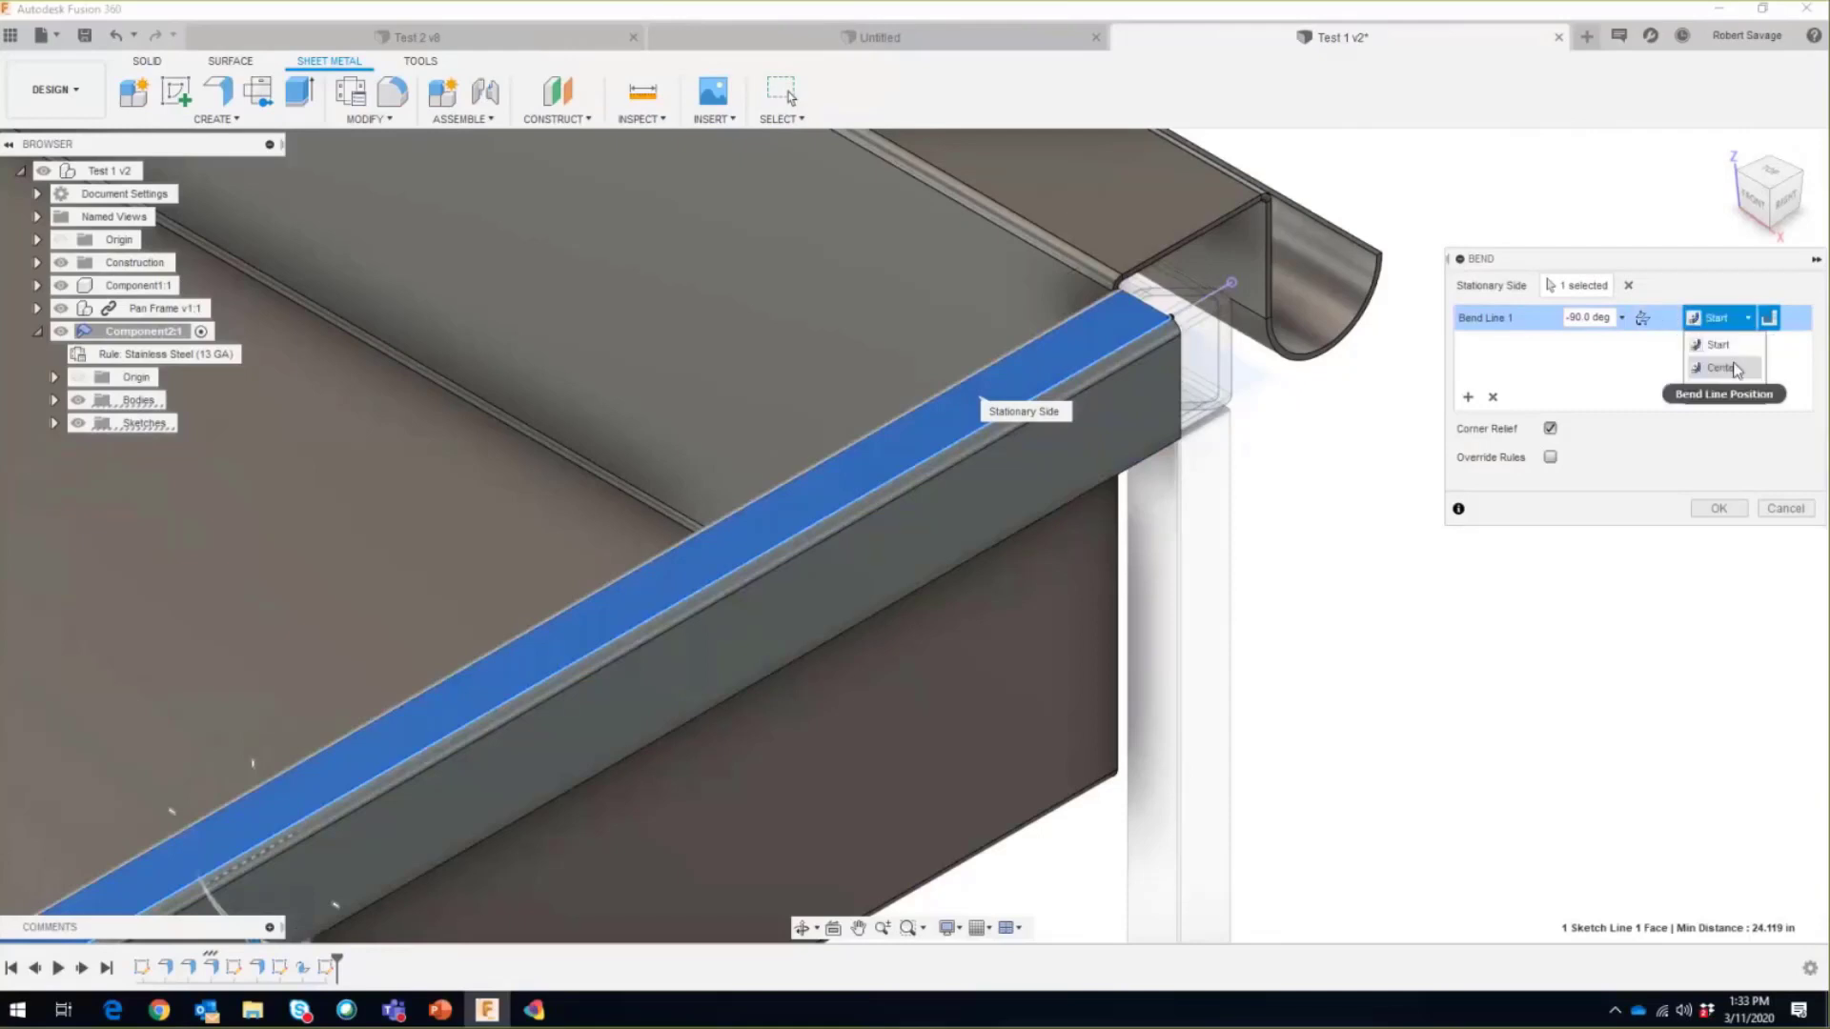
click(1715, 352)
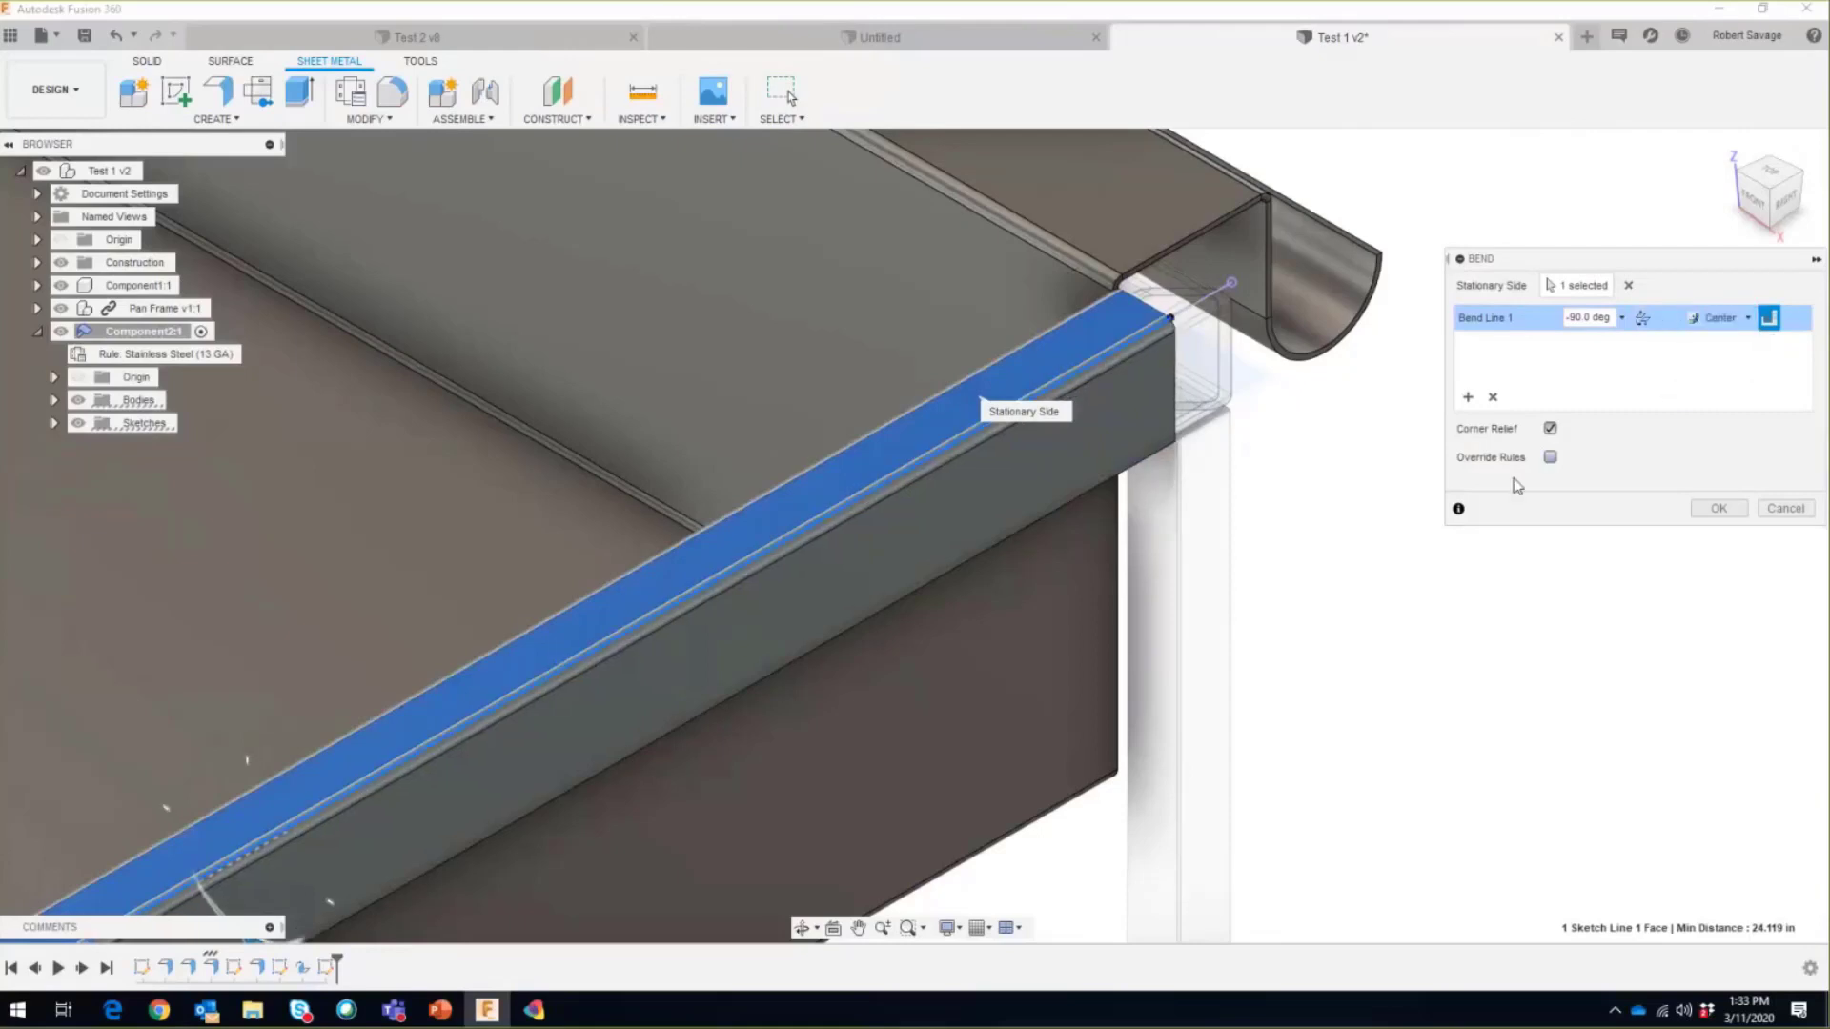
click(1719, 509)
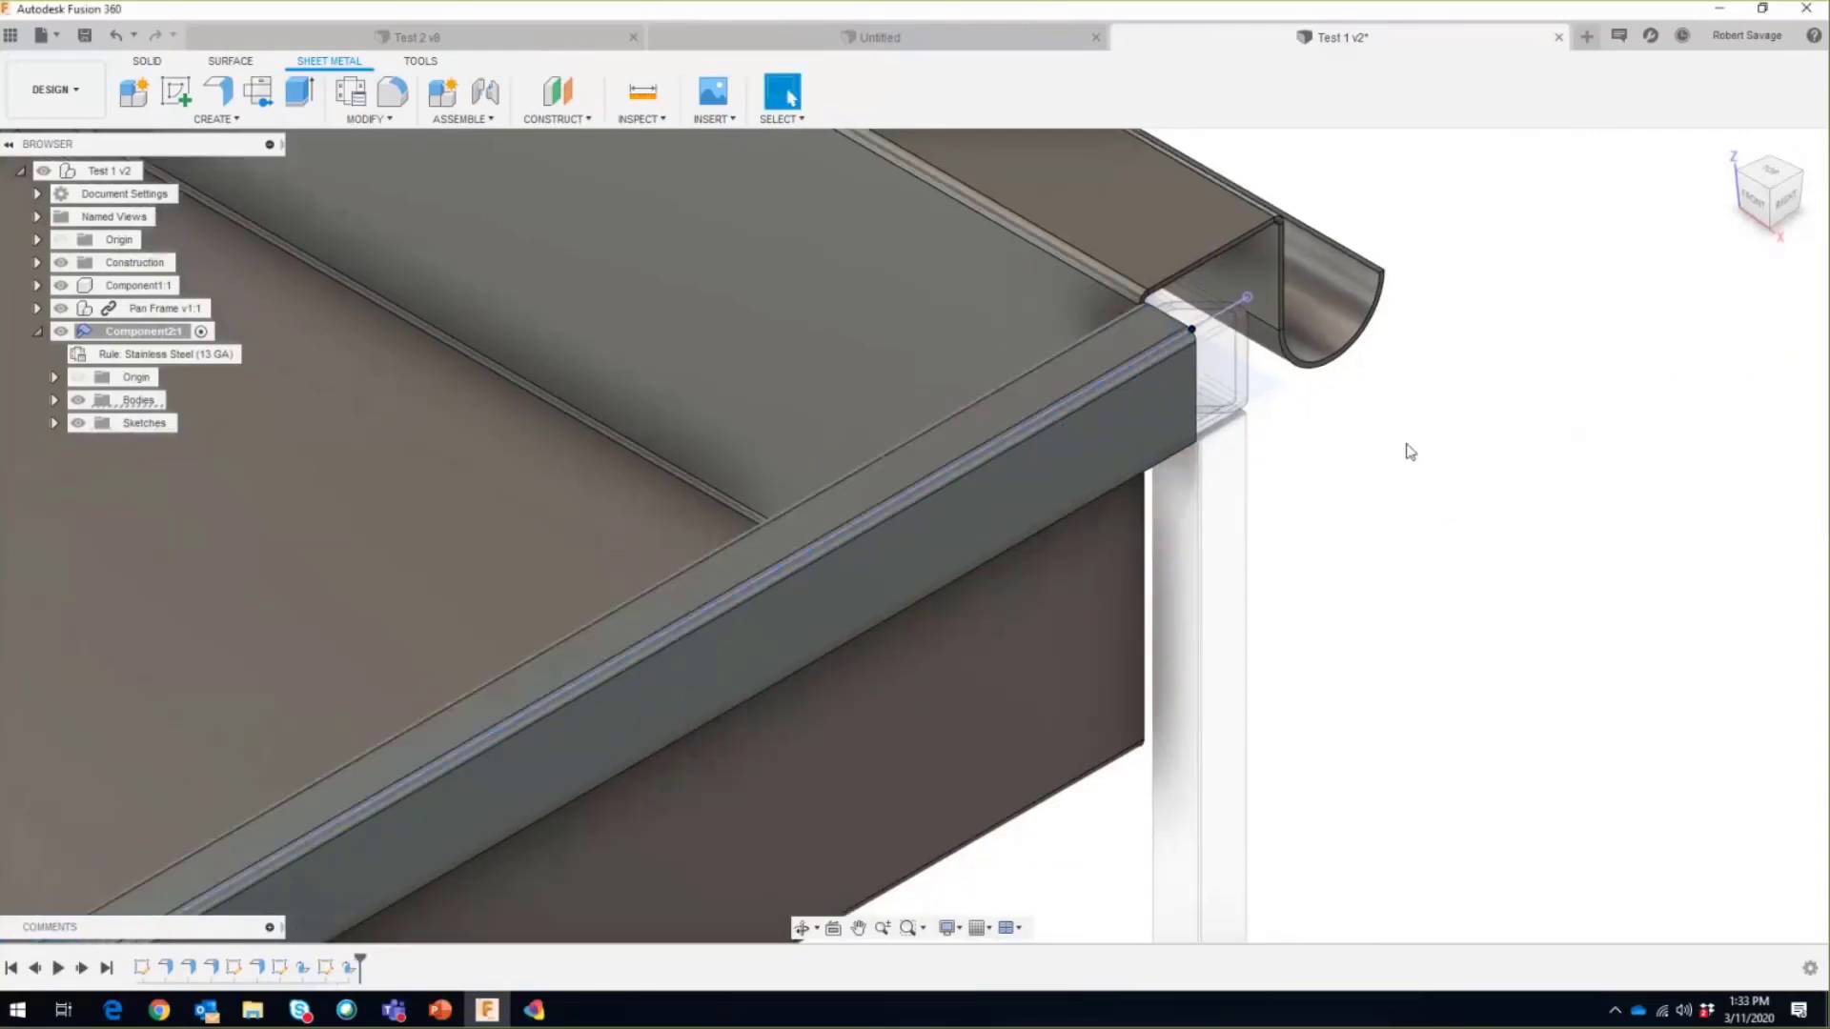
scroll(1411, 452, down, 10)
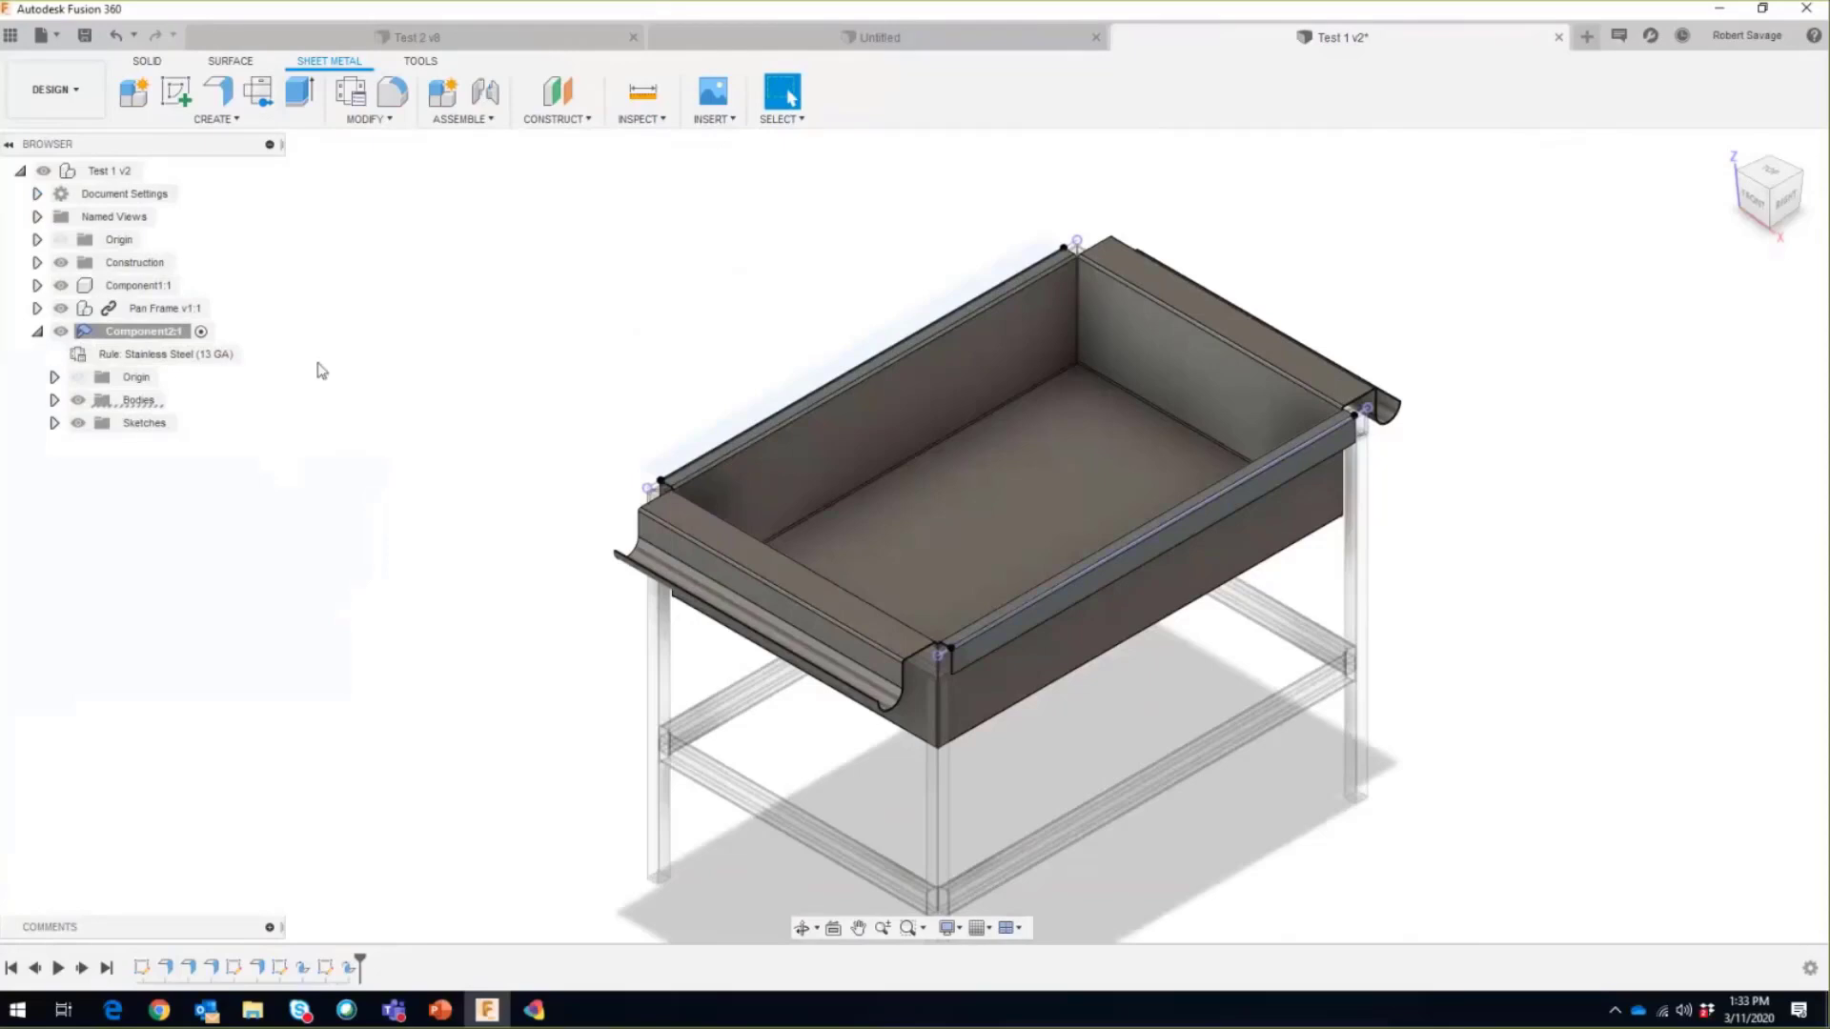
Step: Create a new sheet metal rule from the library's Stainless Steel (13 GA) rule and name it Stainless Steel (10 GA)
click(349, 91)
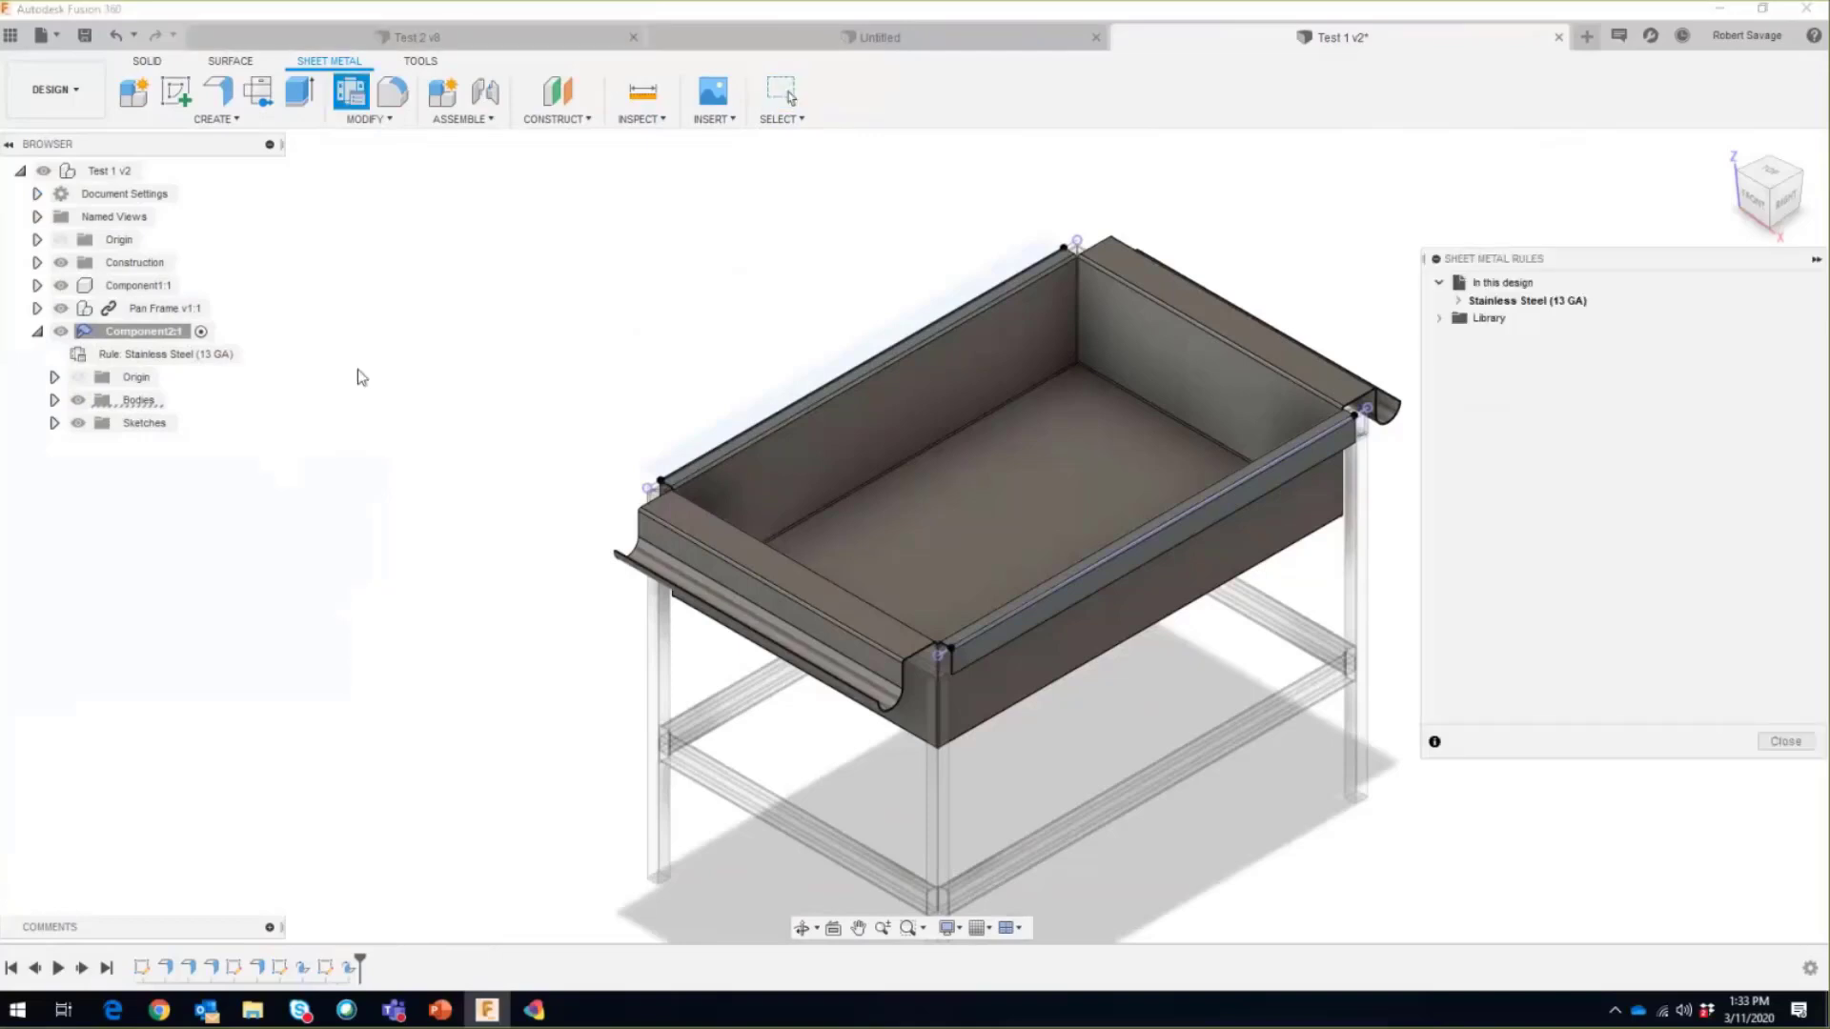
click(1440, 320)
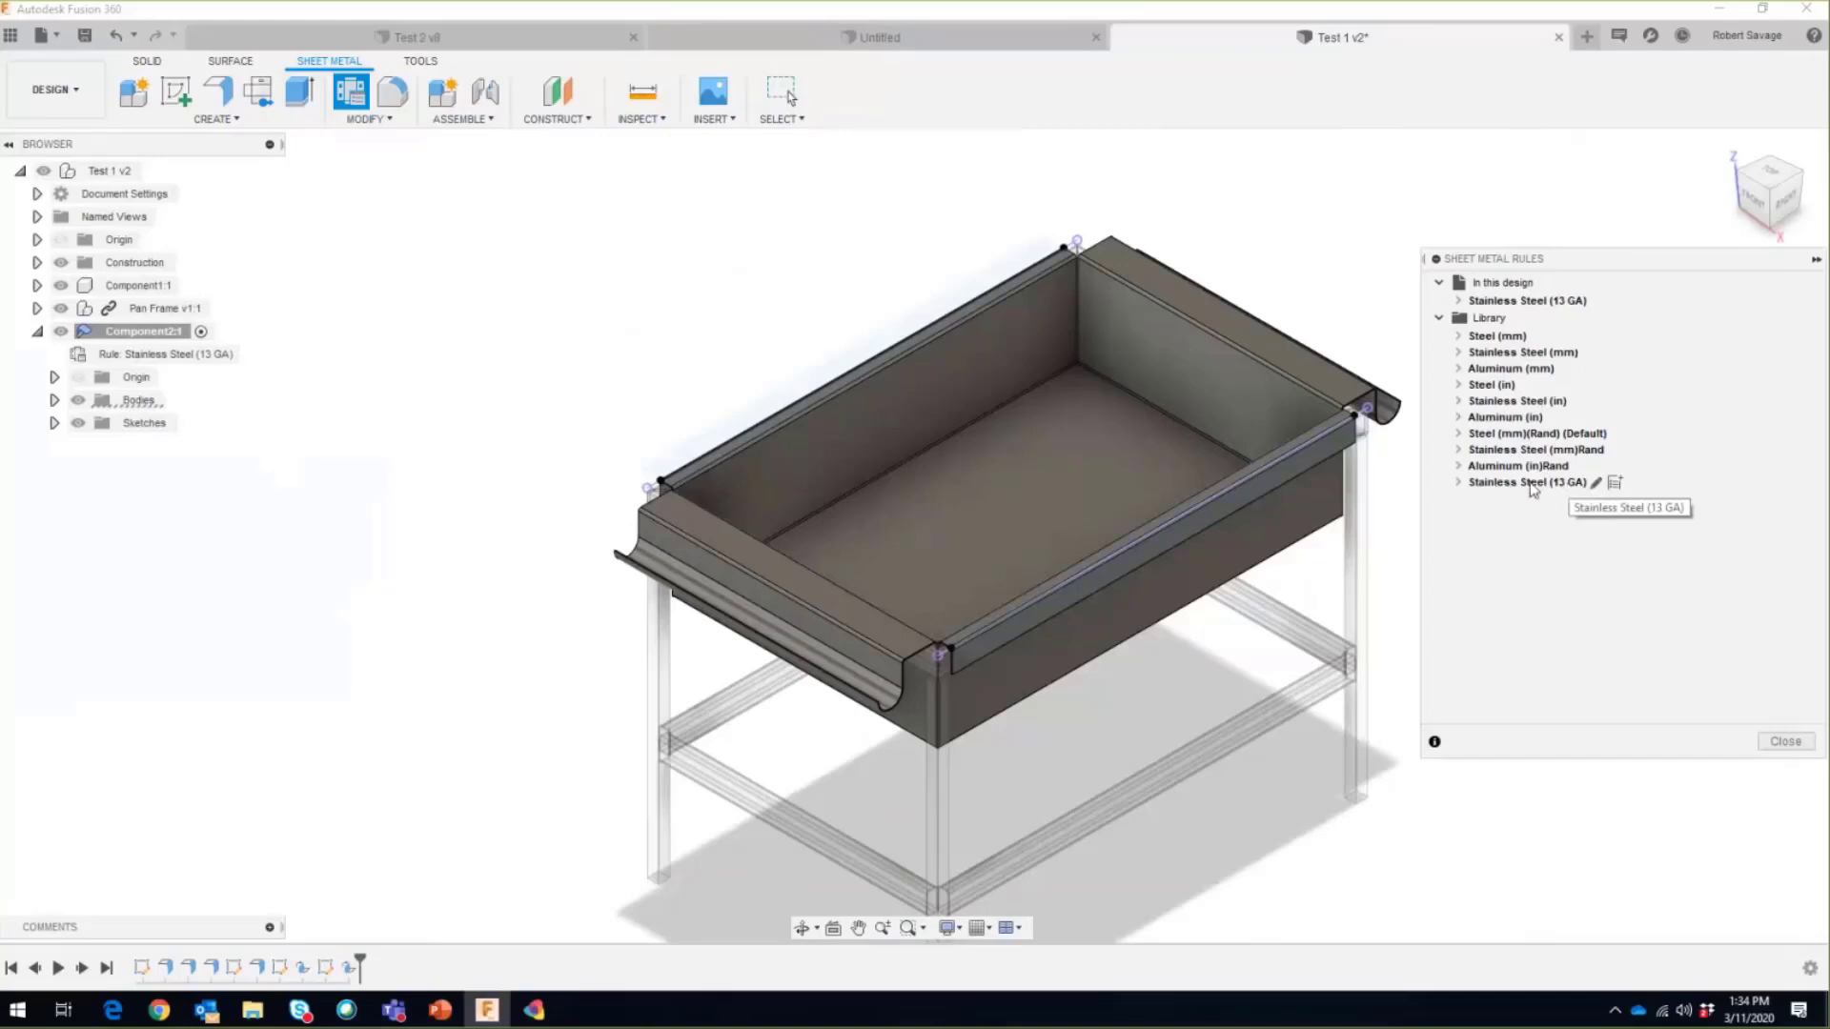
click(1457, 484)
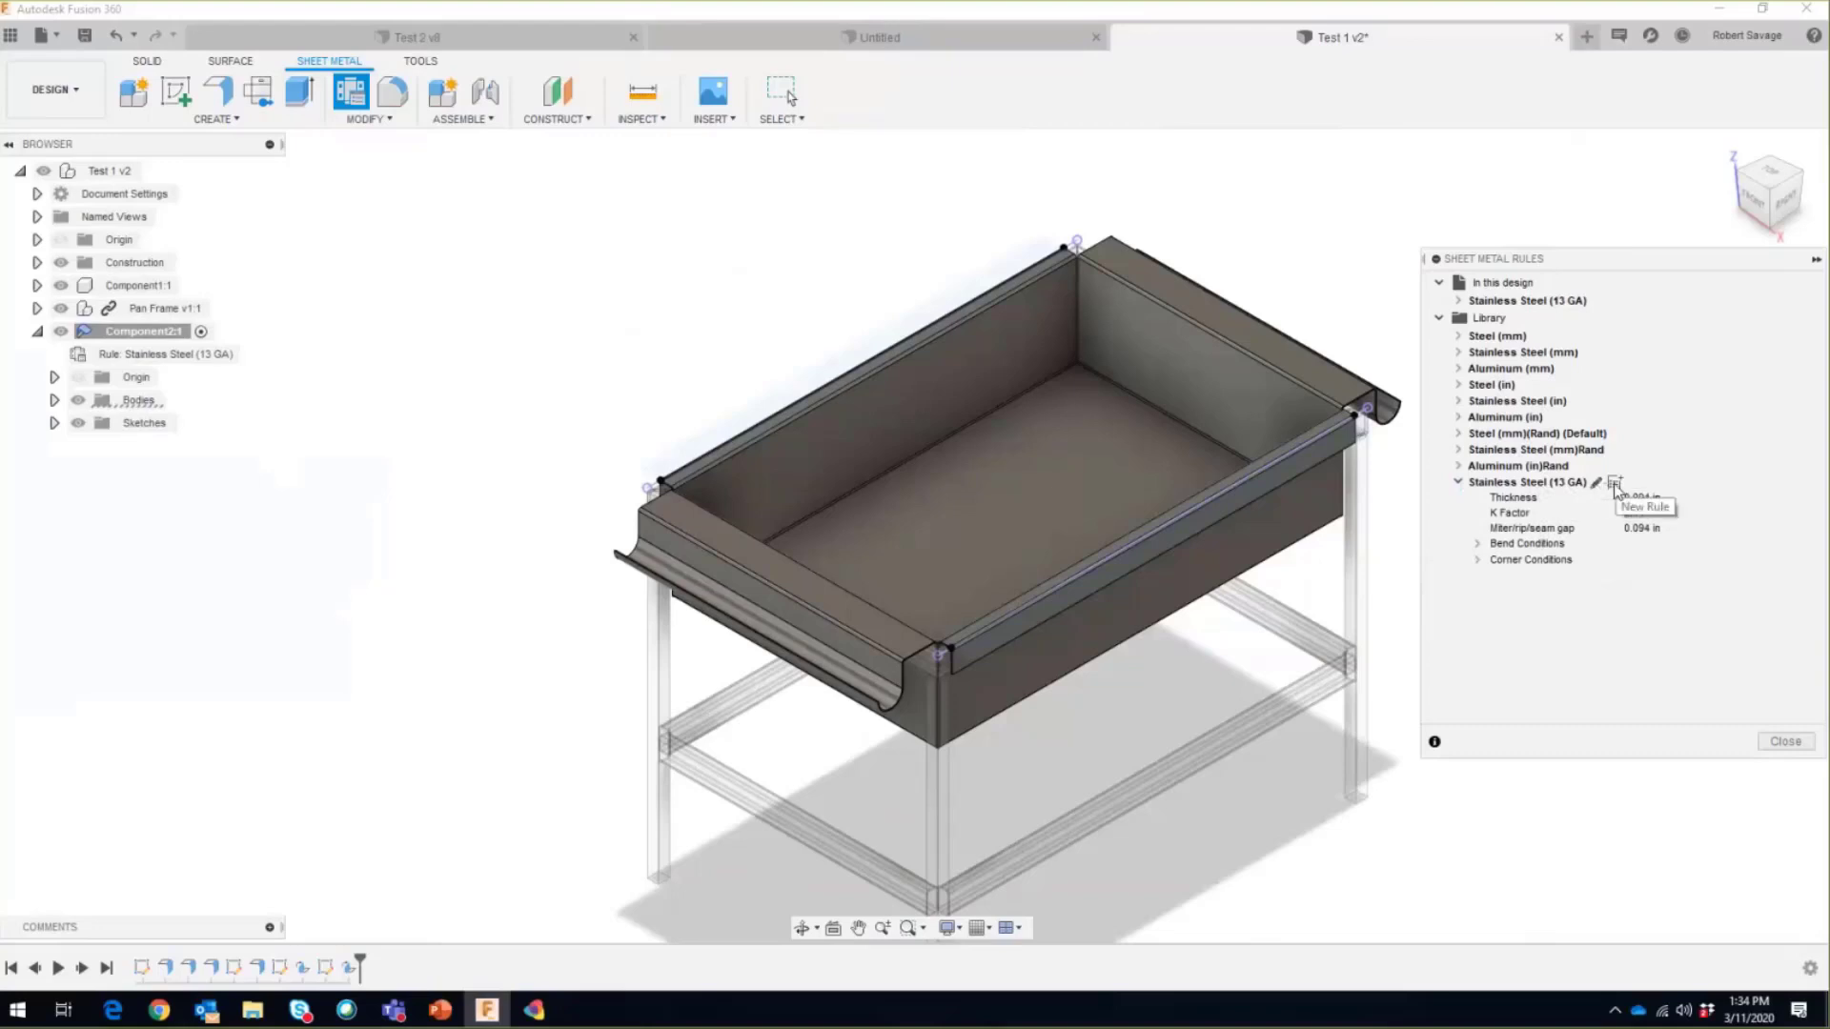
click(1615, 483)
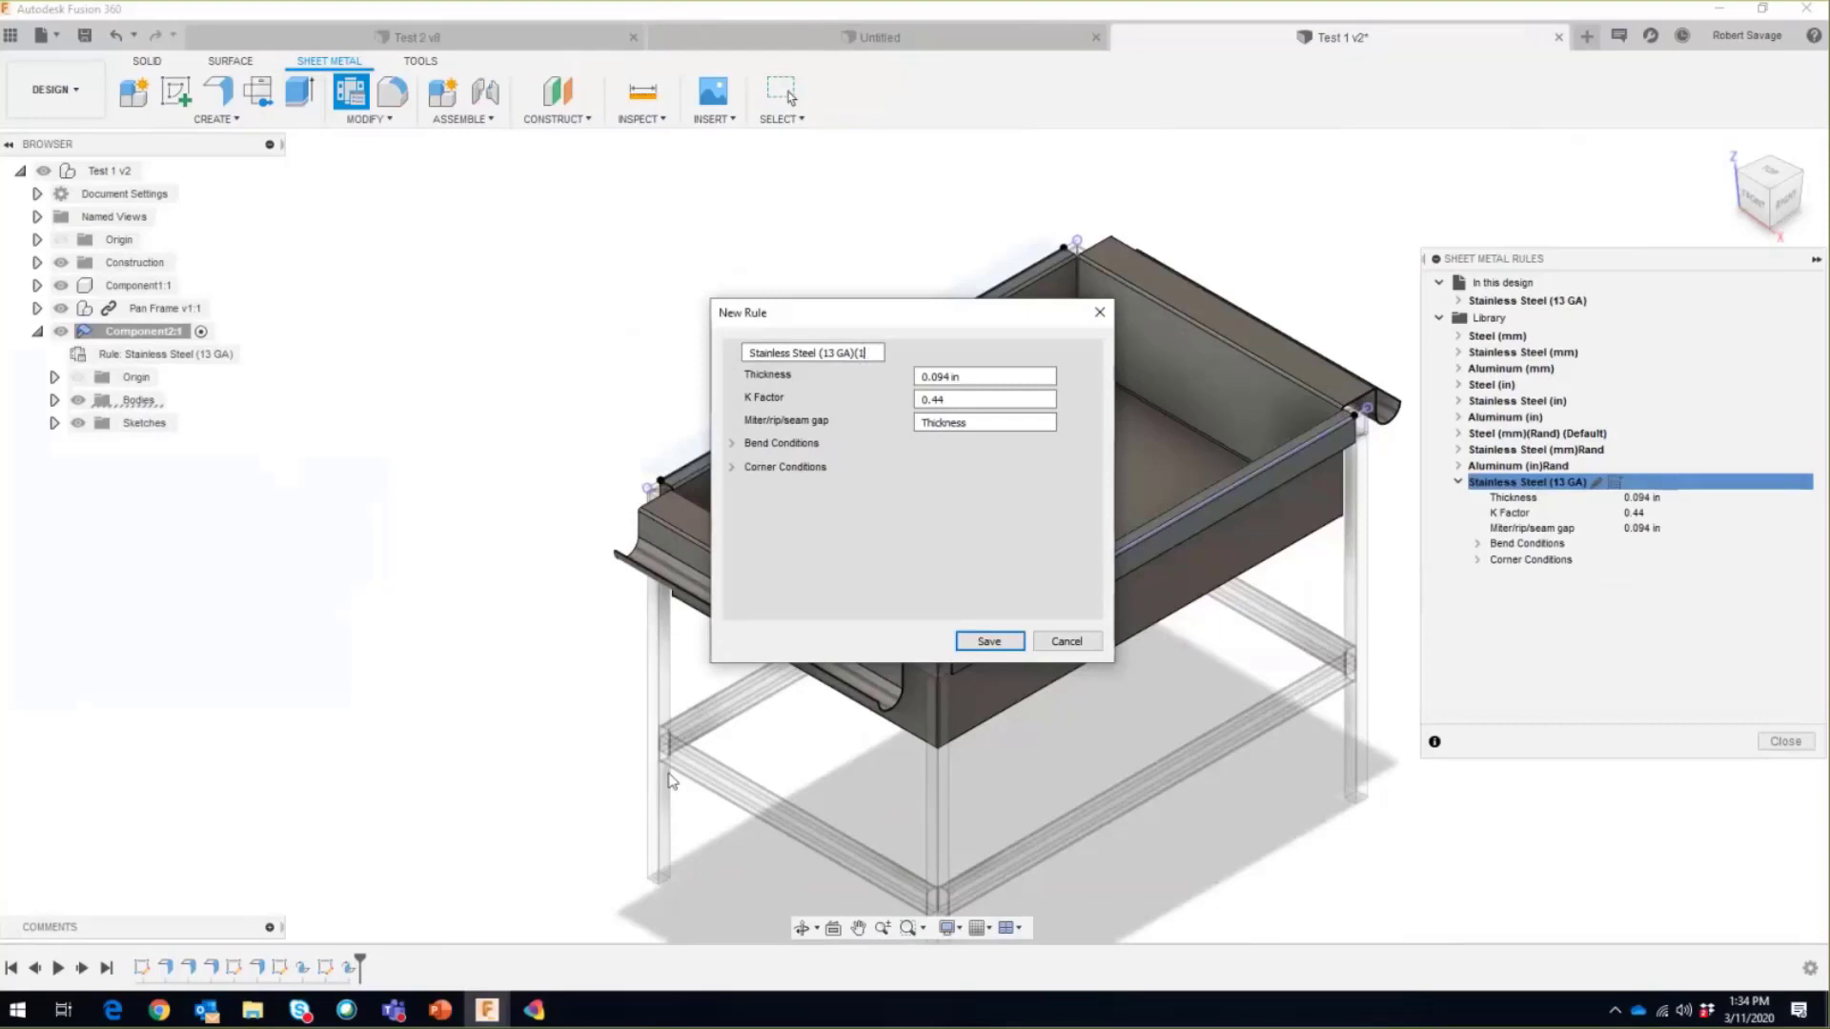
key(BackSpace)
key(BackSpace)
key(BackSpace)
text(0)
Step: Set the new 10 GA rule's thickness to 0.141 in
click(936, 377)
text(141)
key(Delete)
key(Delete)
key(Delete)
Step: Set the bend radius to .0625 in the new rule's bend conditions and keep the relief shape as Tear
click(743, 448)
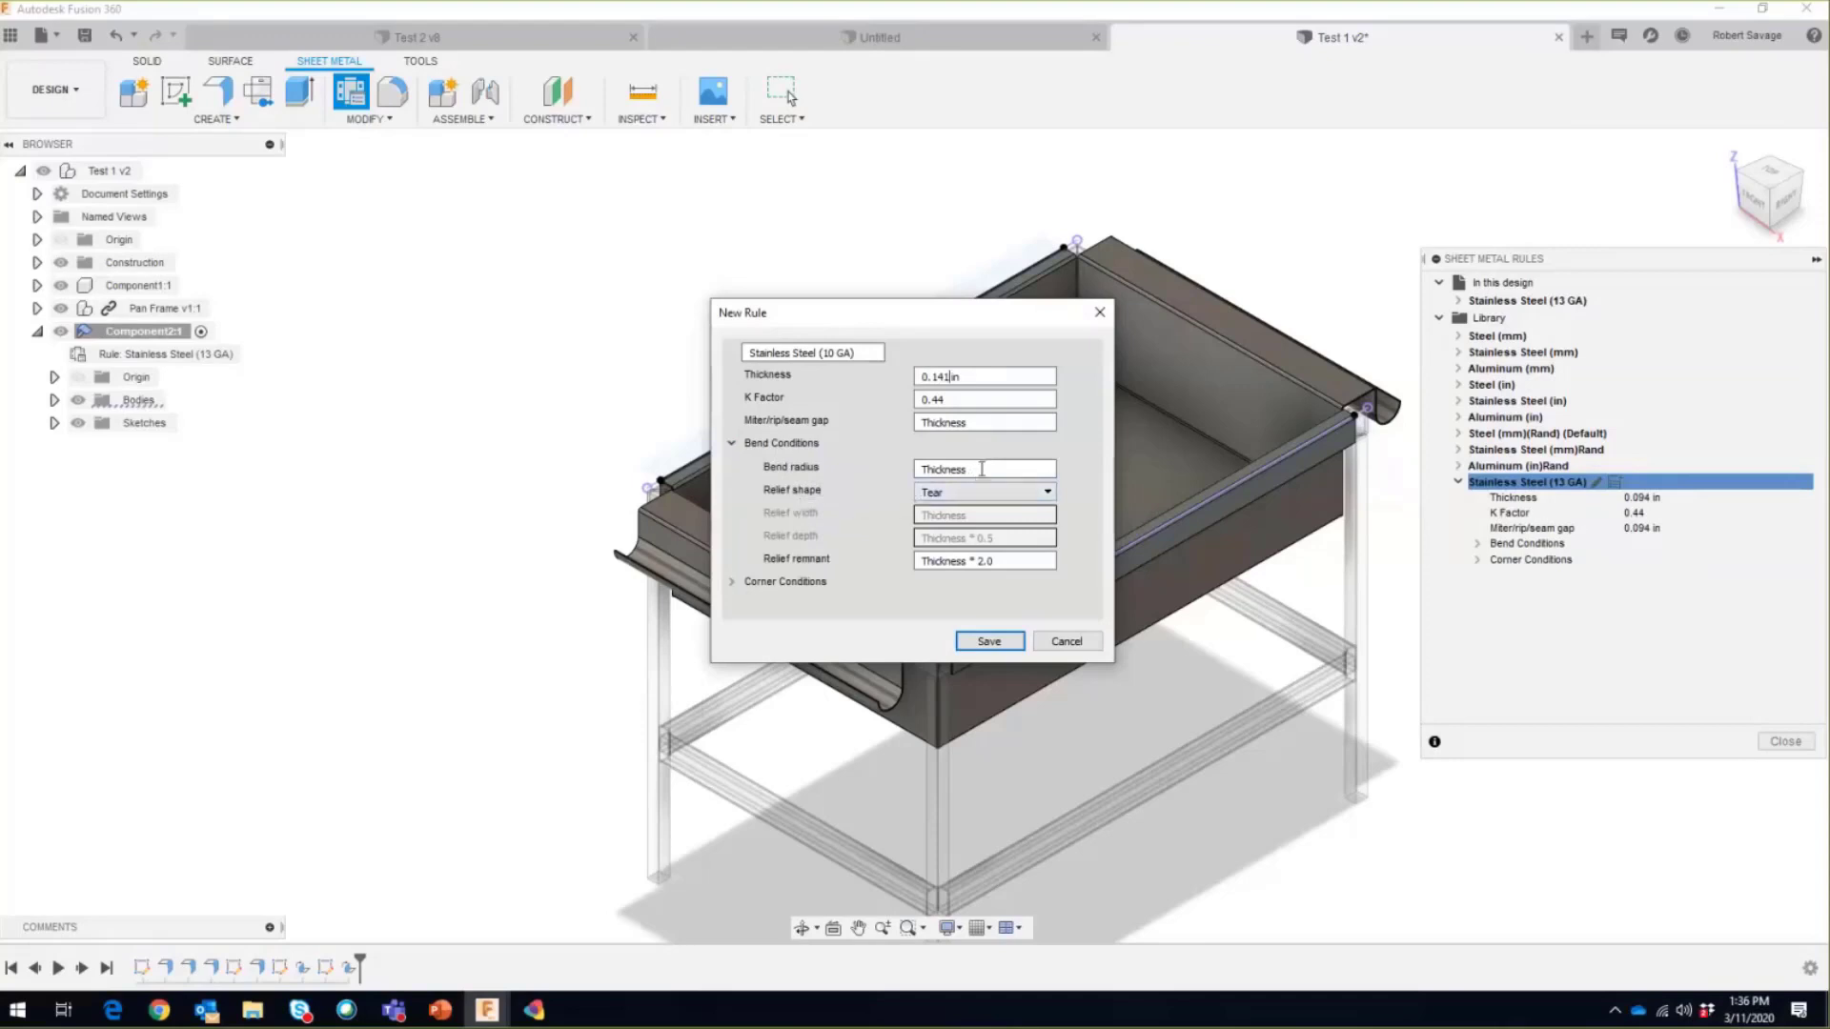
drag(980, 379, 923, 699)
drag(968, 468, 893, 468)
text(.0625)
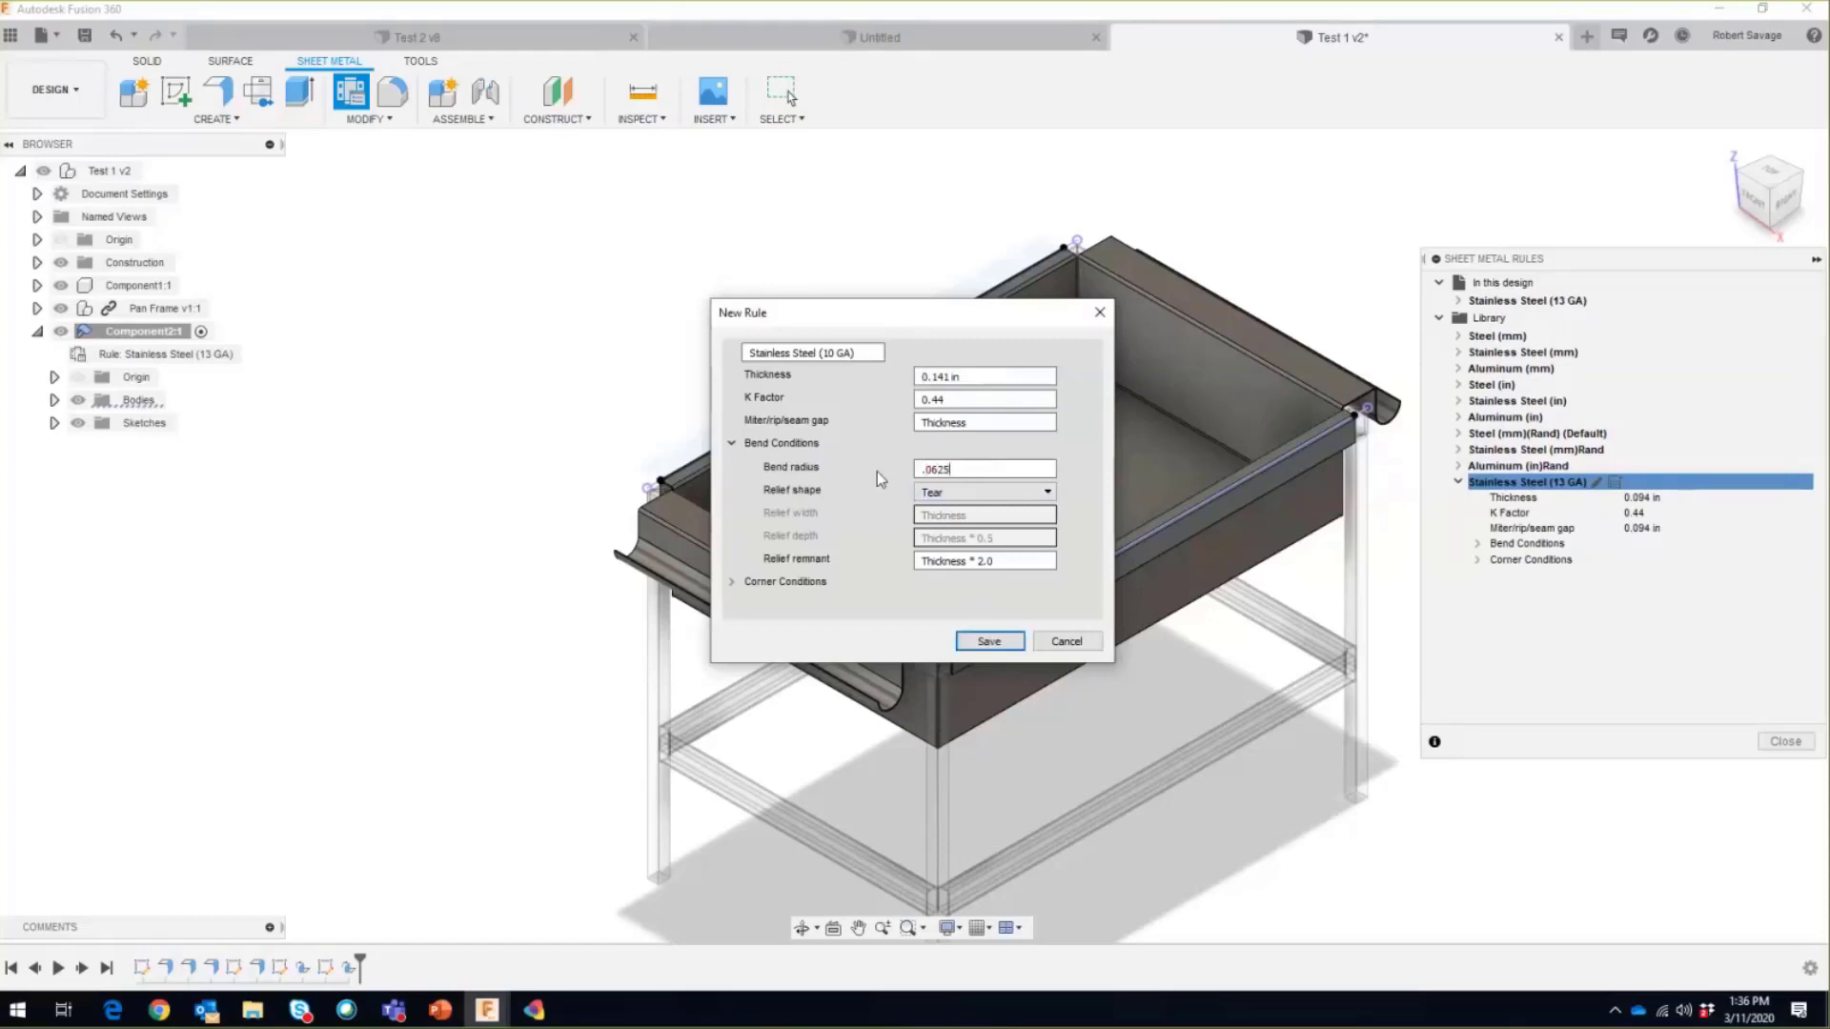
click(1051, 495)
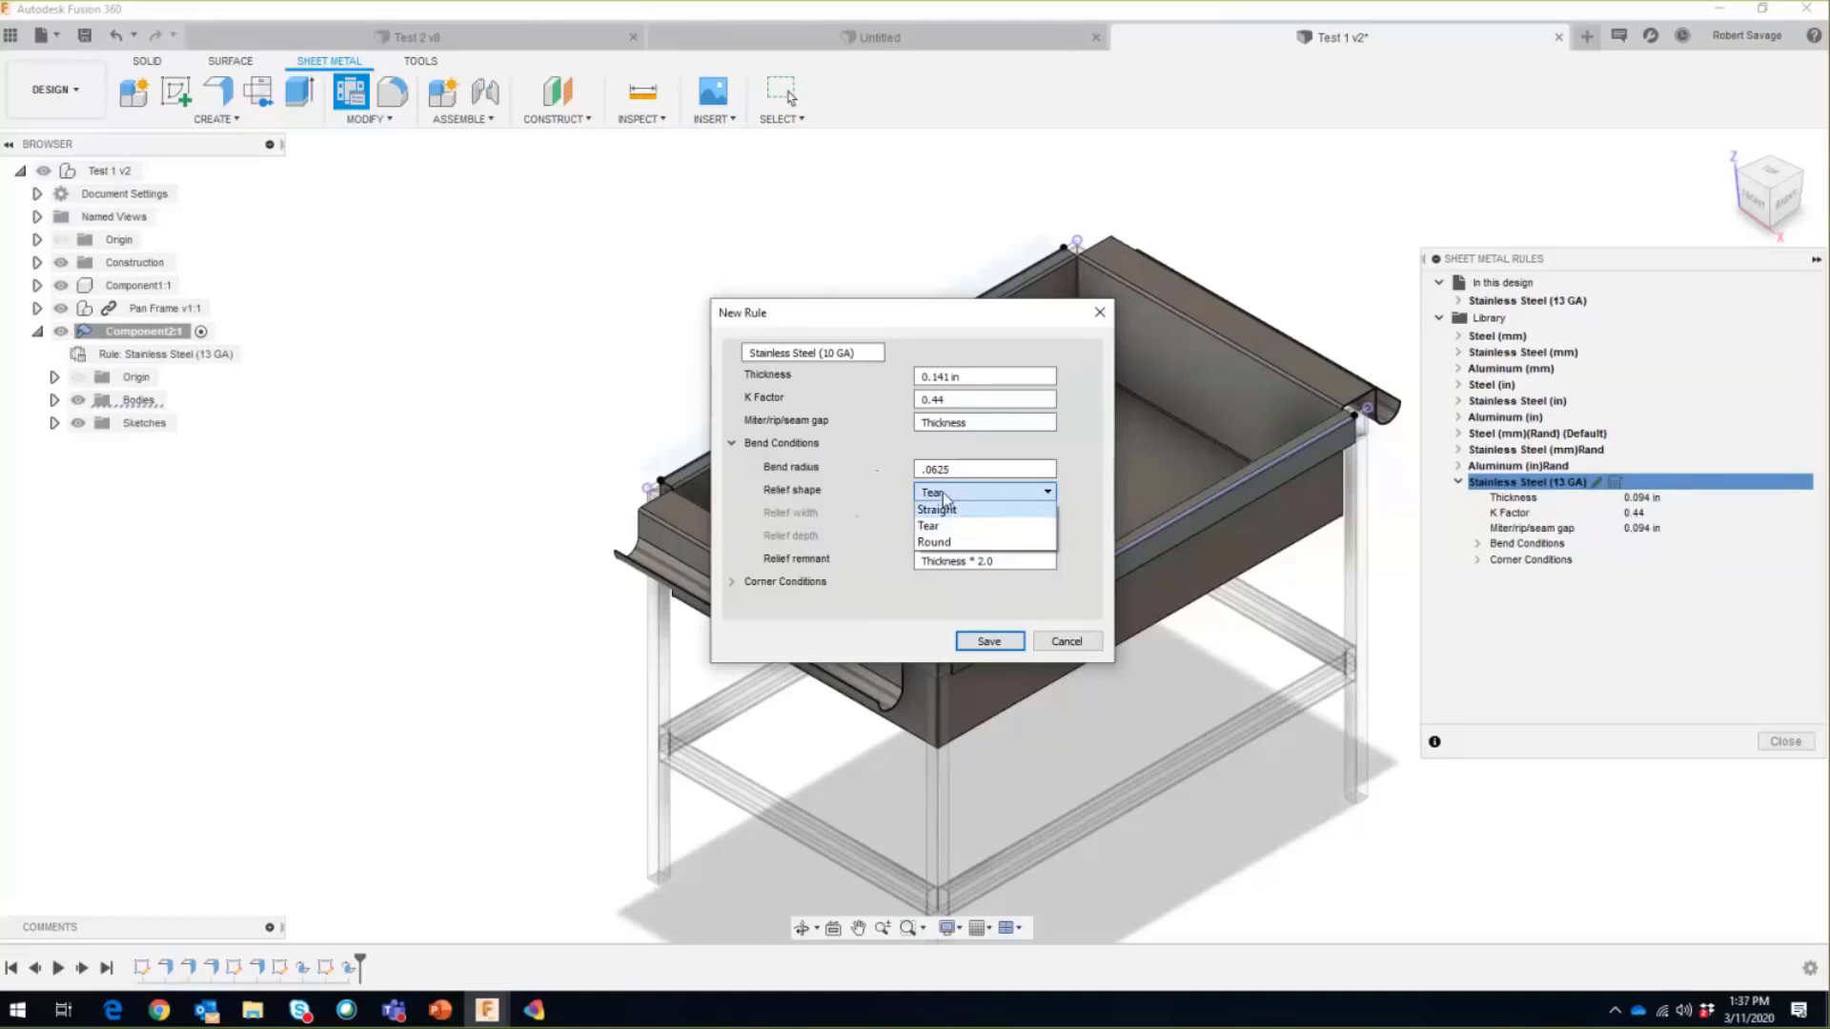
click(853, 512)
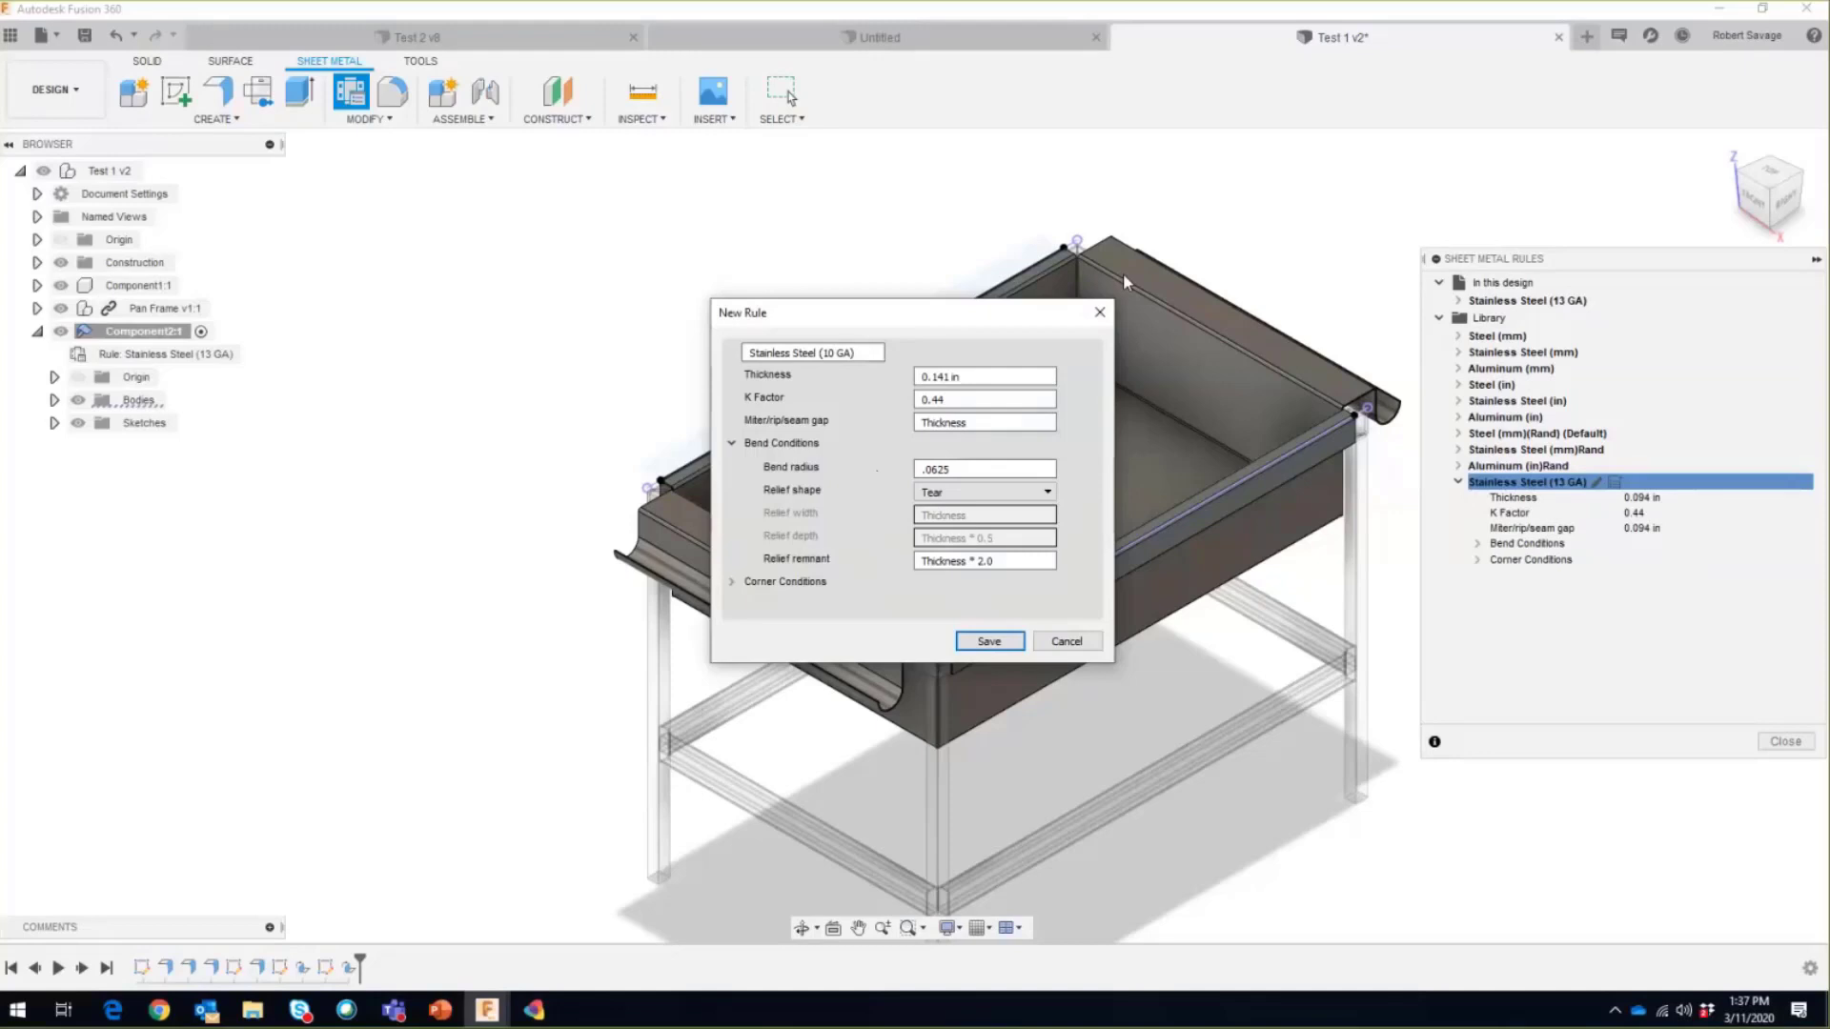
Step: Expand the new rule's corner conditions and keep the 2 Bend Intersection relief shape as Tear
click(734, 444)
click(734, 467)
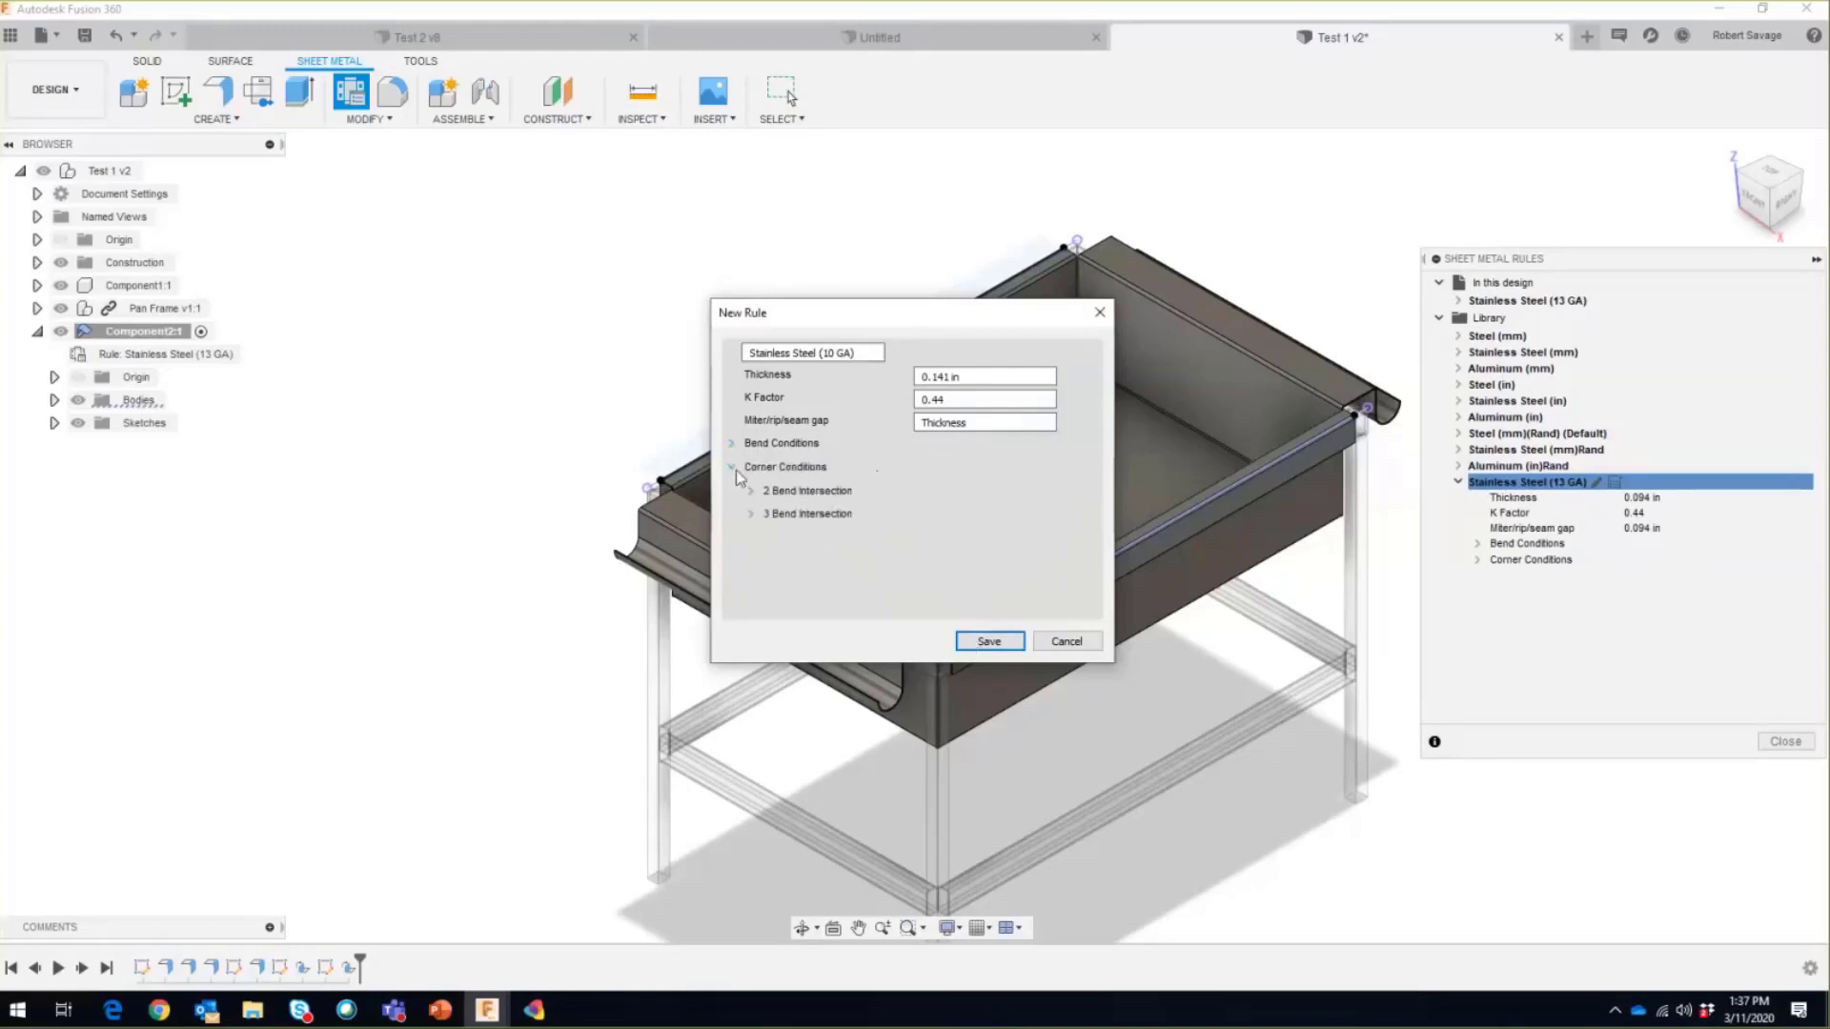
click(751, 490)
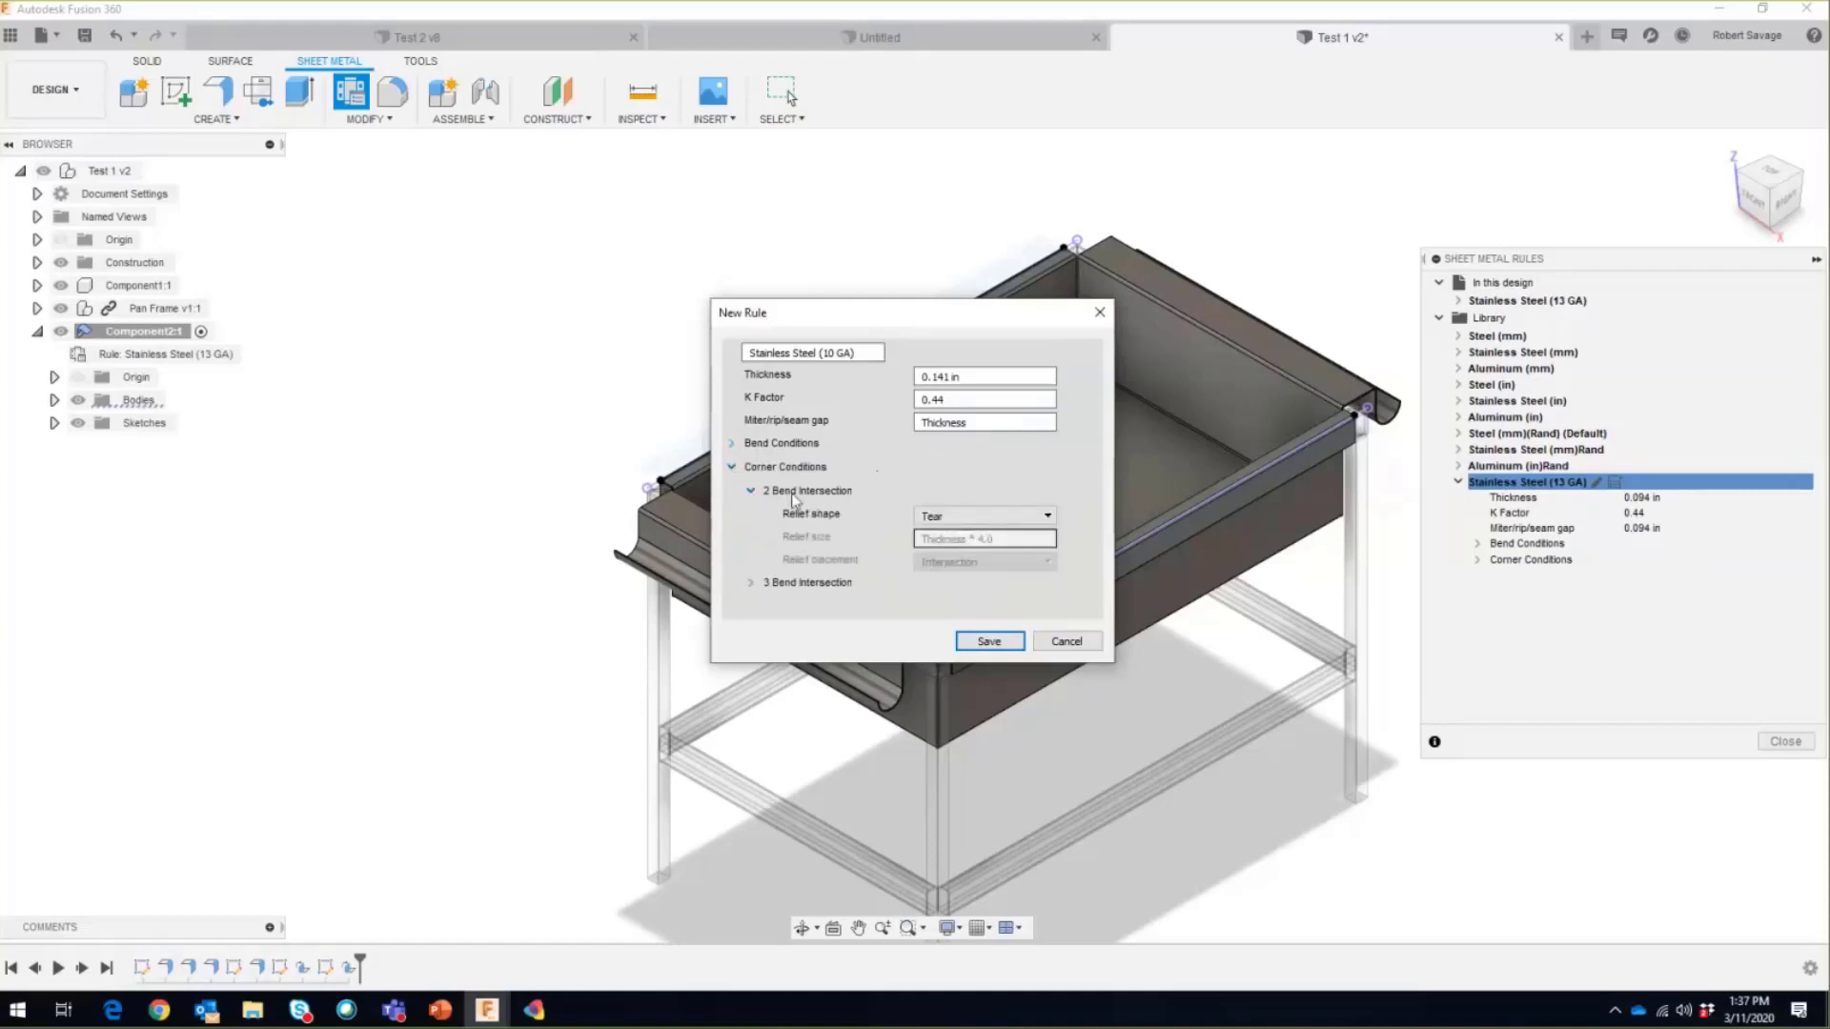
click(751, 583)
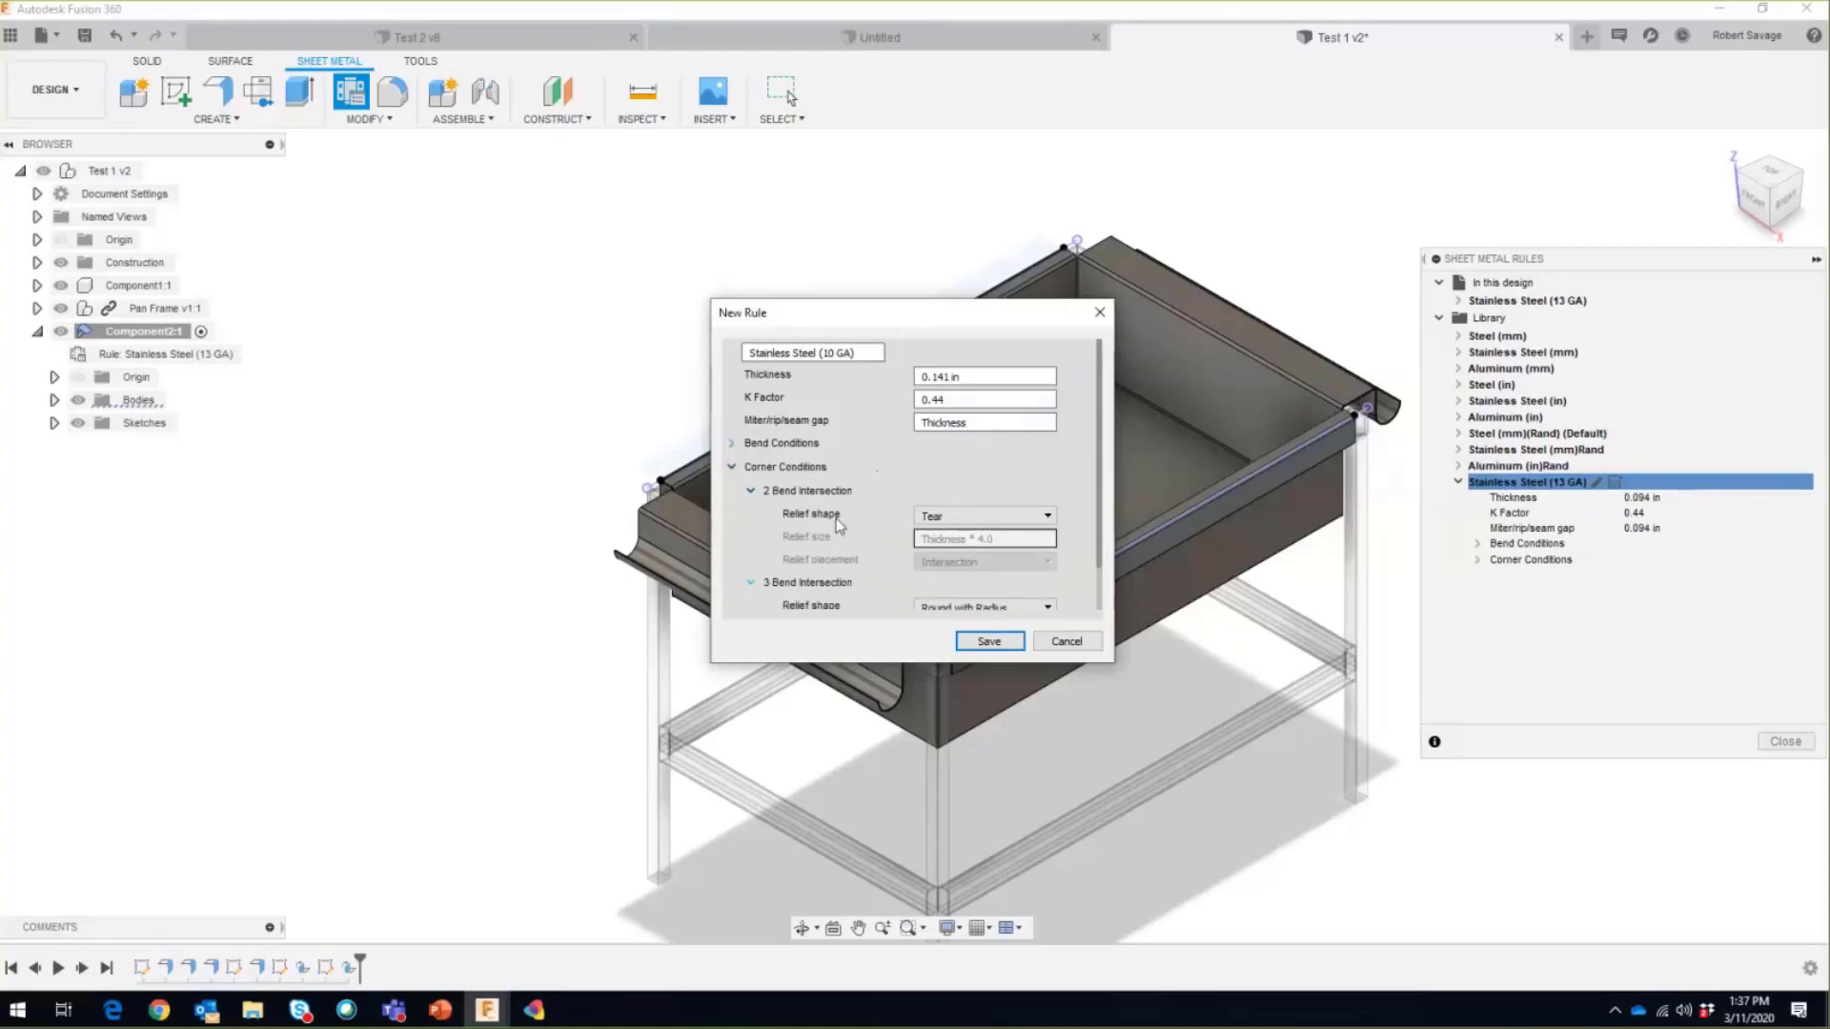
scroll(981, 478, down, 1)
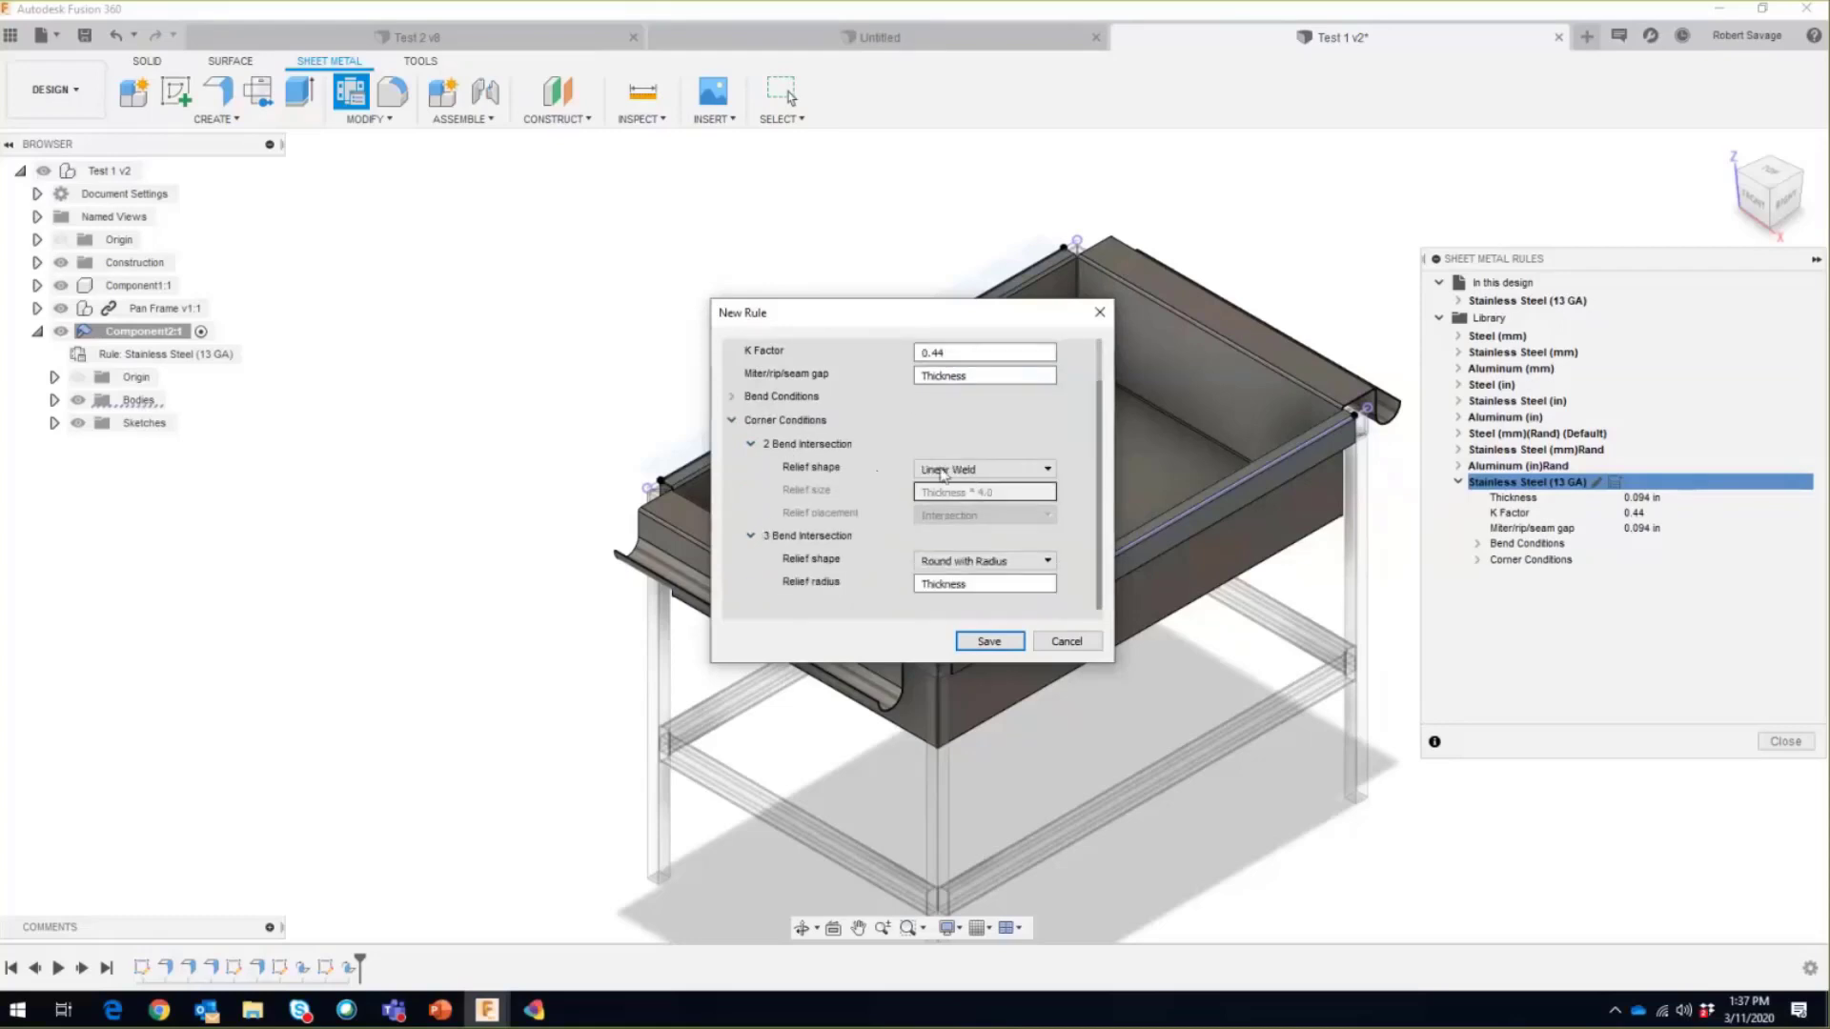
scroll(1021, 468, down, 1)
click(1021, 469)
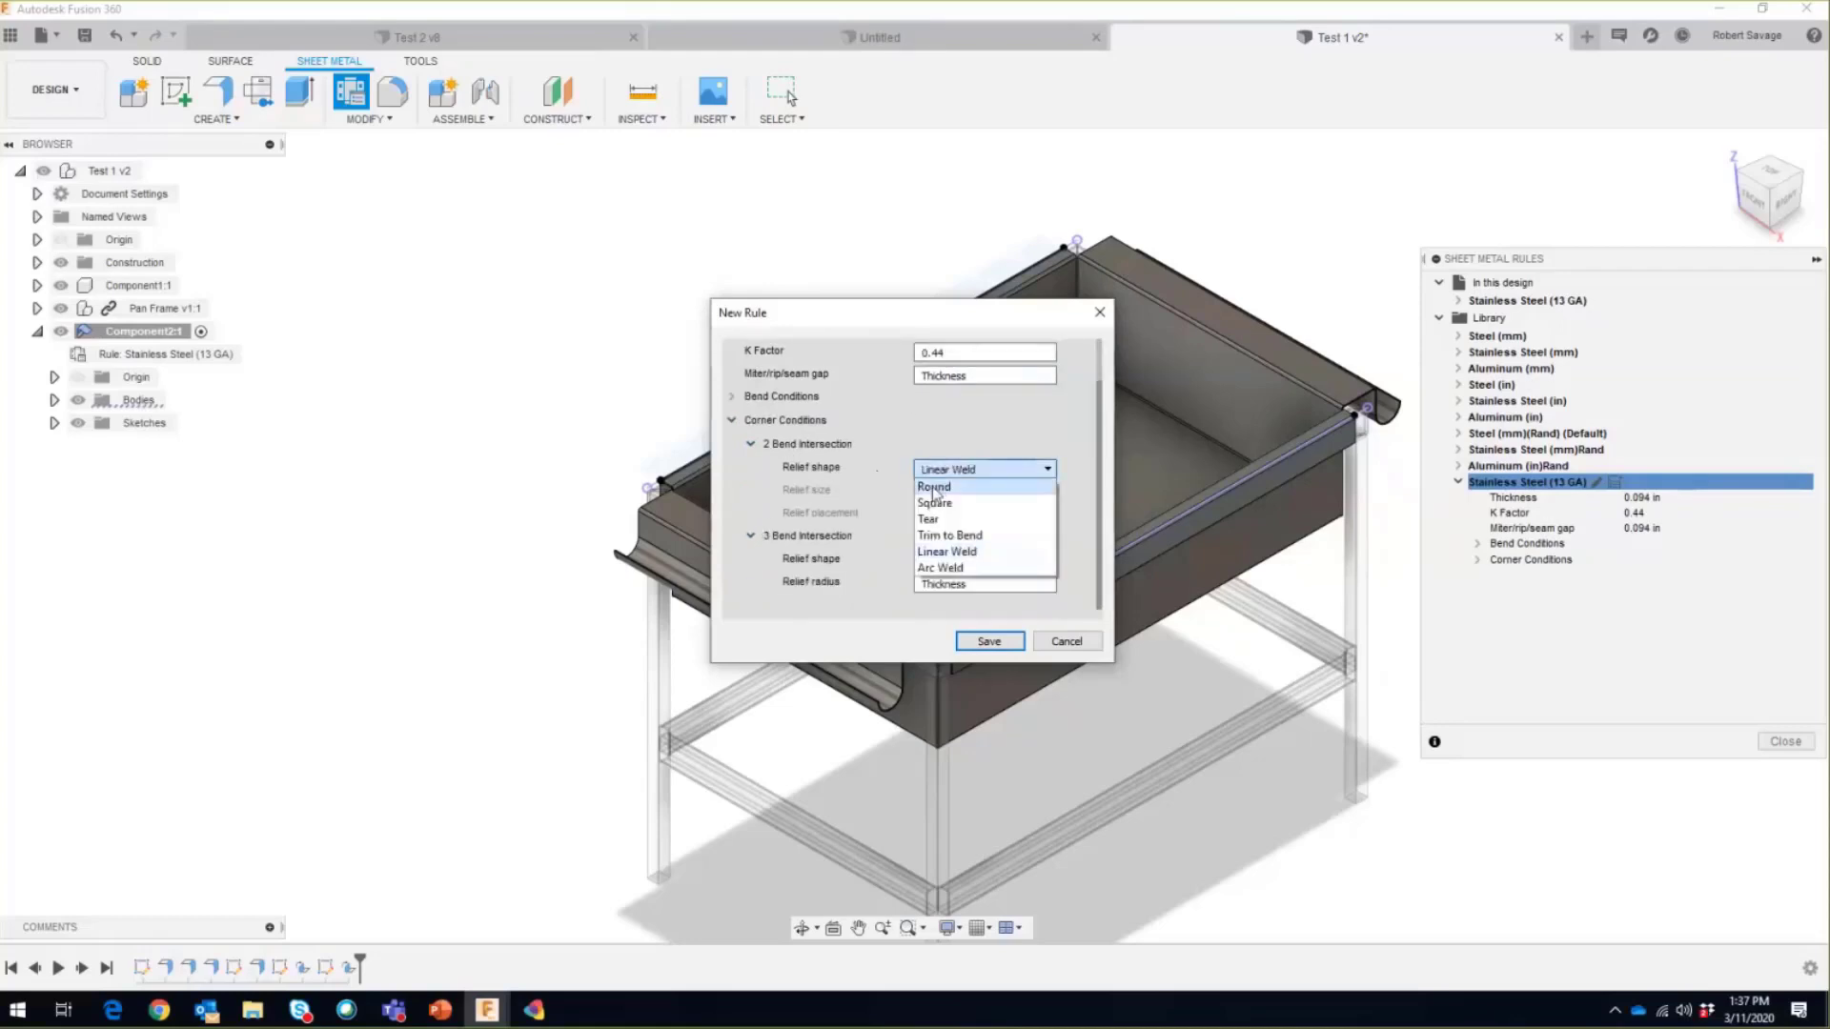
click(942, 523)
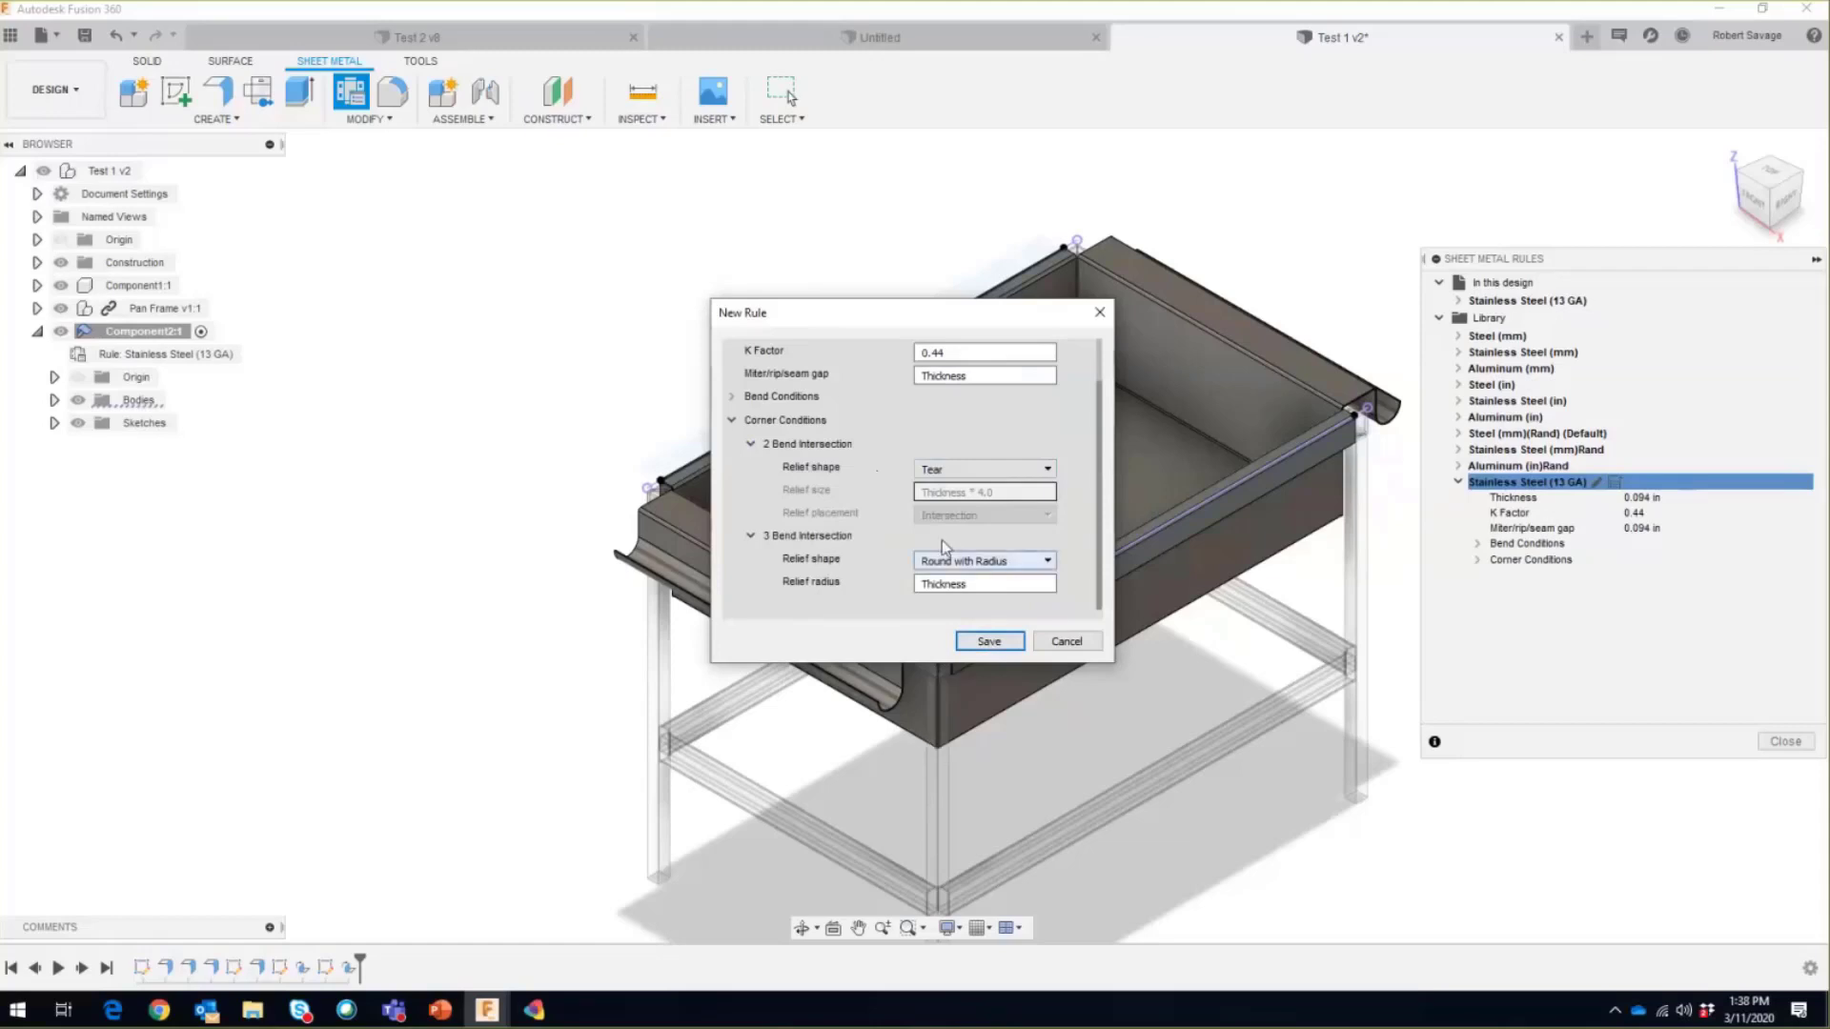
Step: Set the 3 Bend Intersection relief shape to No Replacement, then save the new rule and close the sheet metal rules
click(1028, 569)
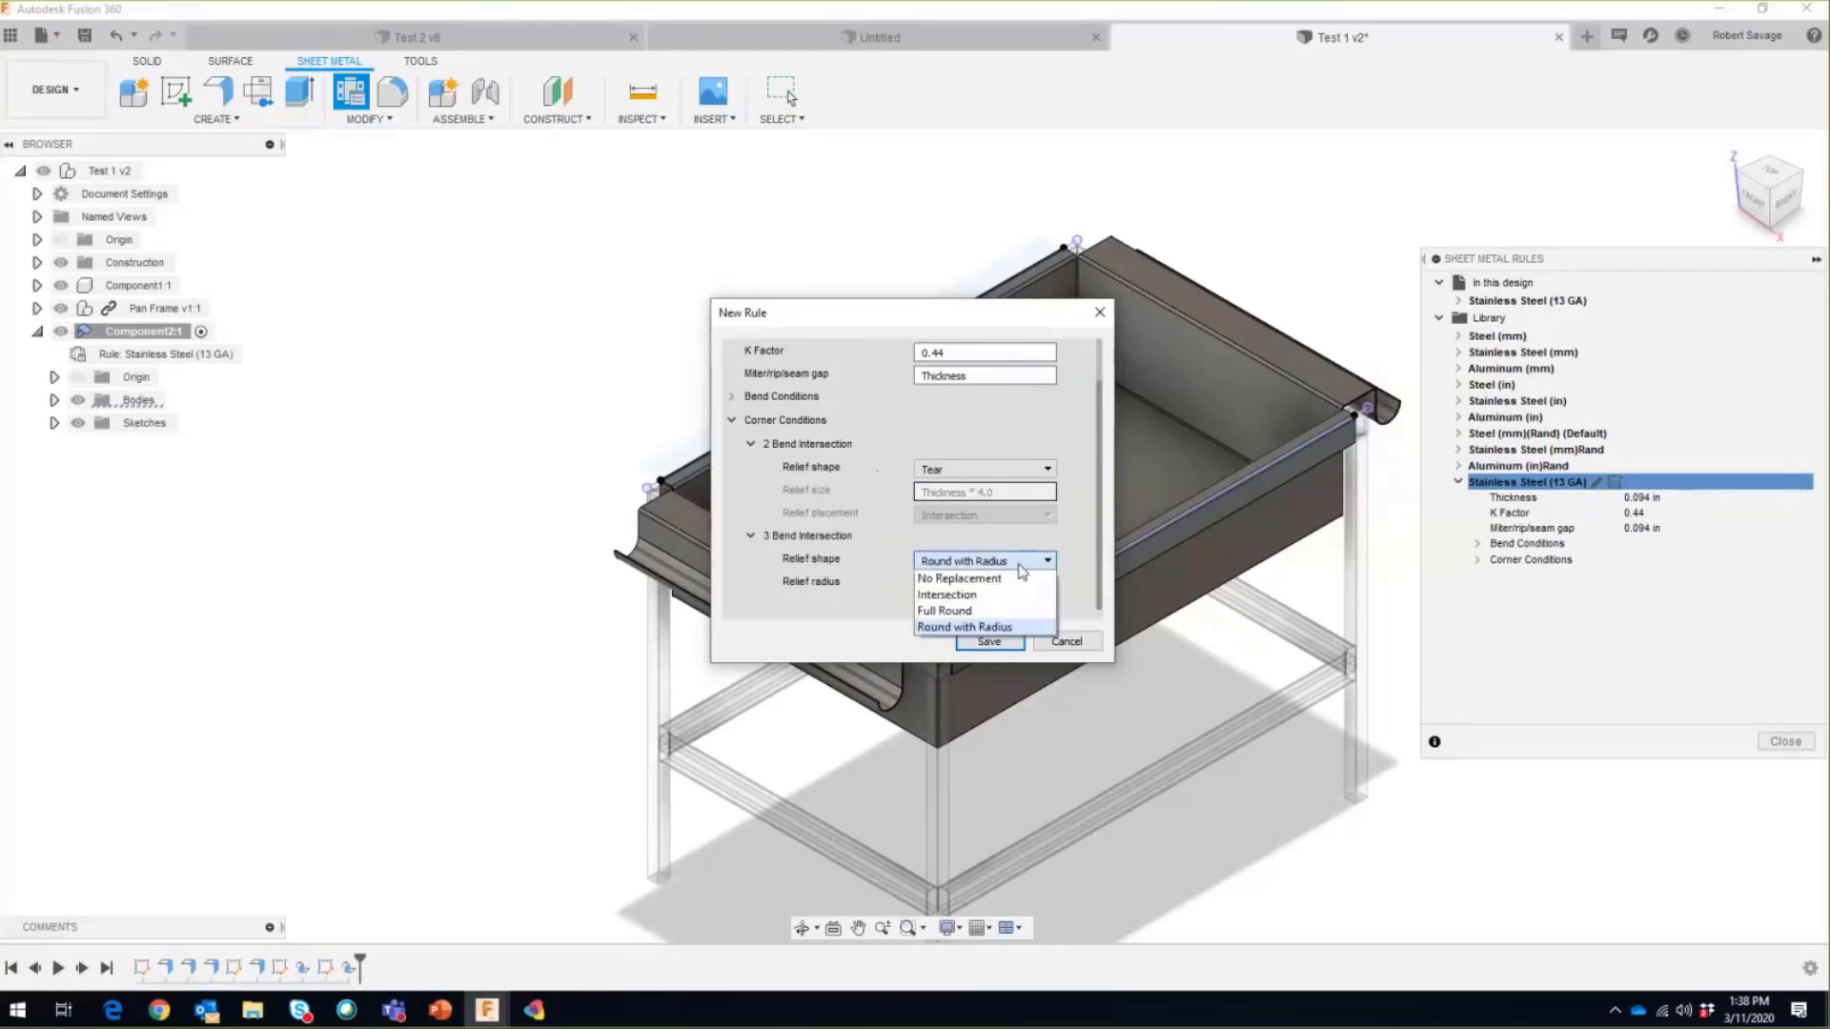
click(967, 580)
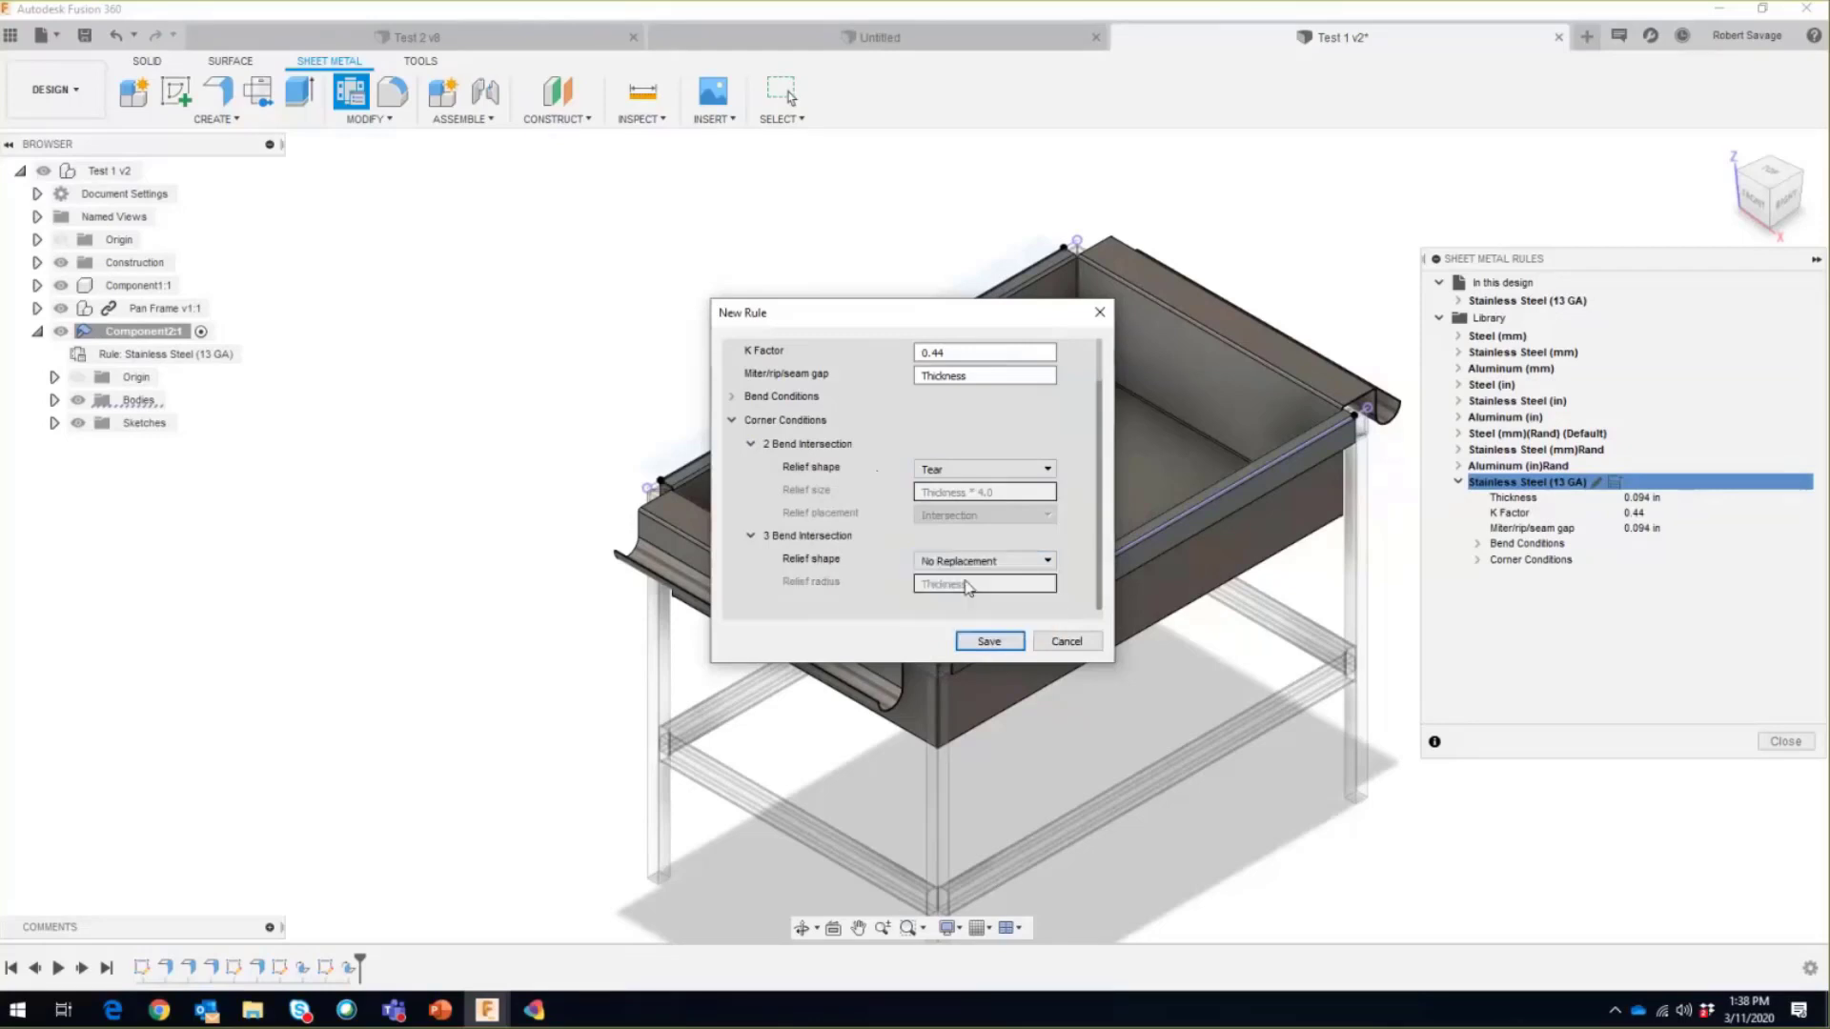
click(996, 645)
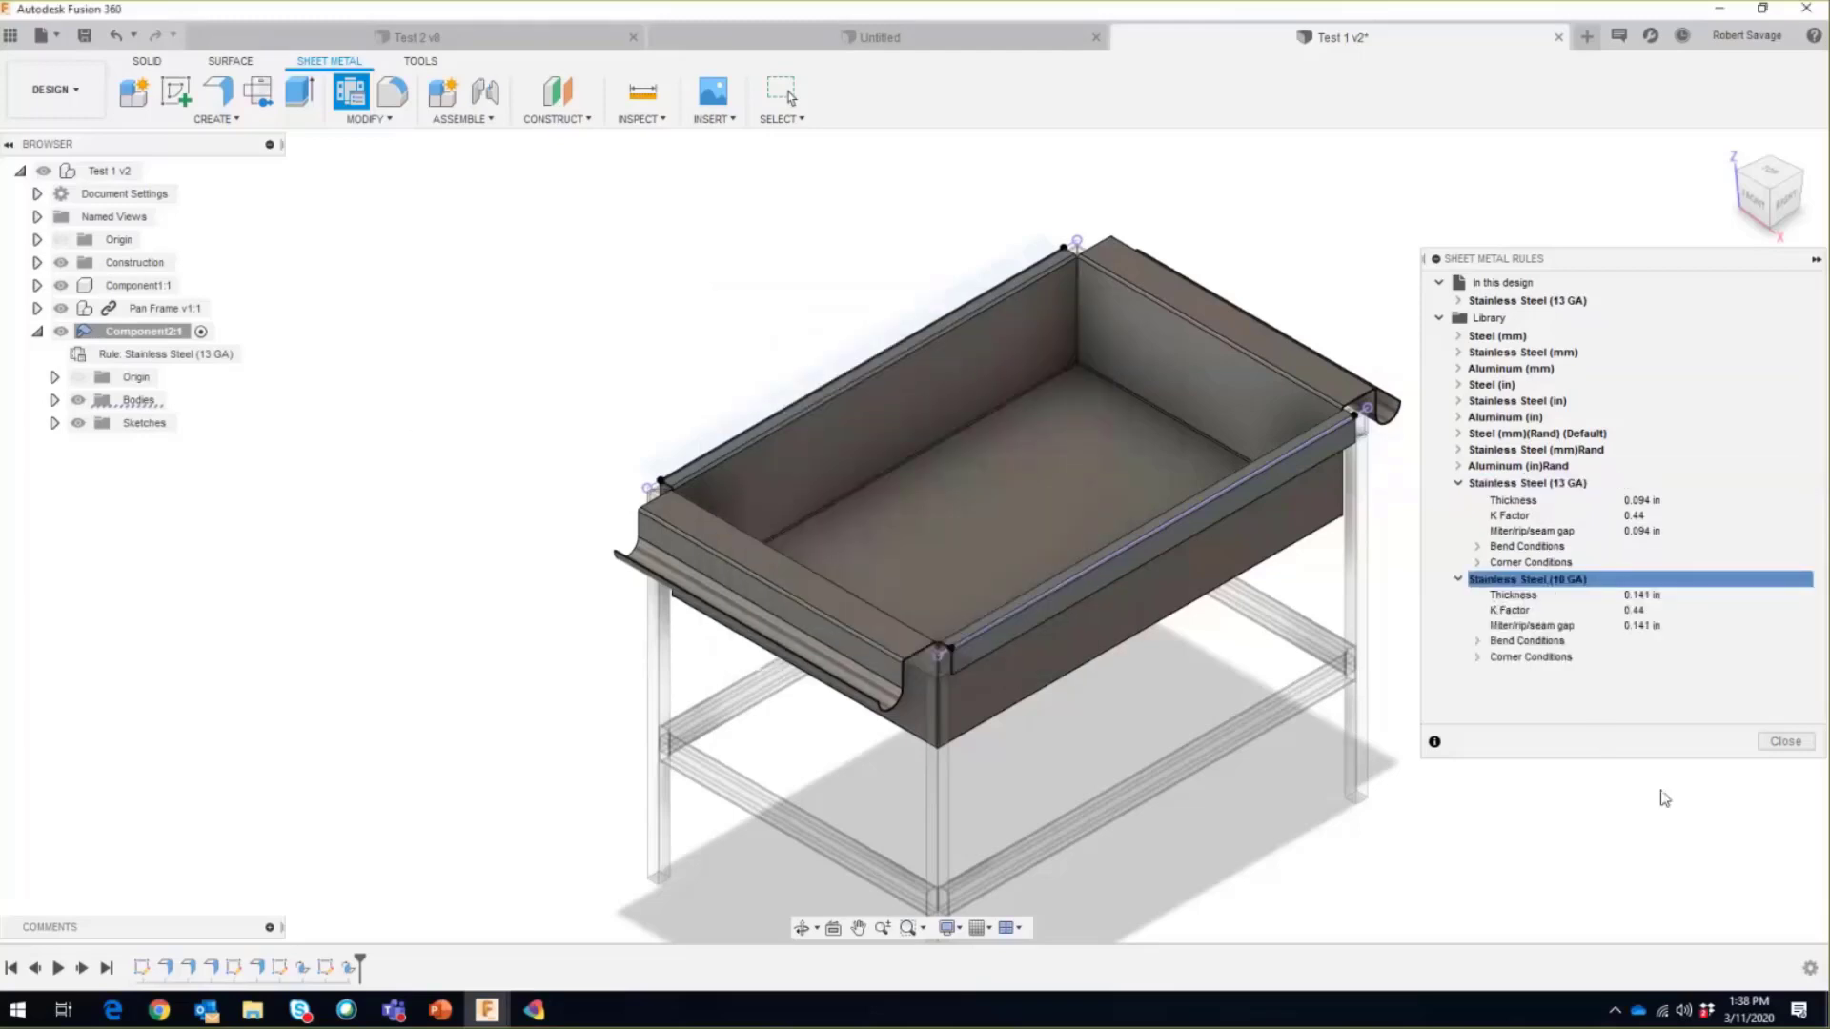
click(1782, 742)
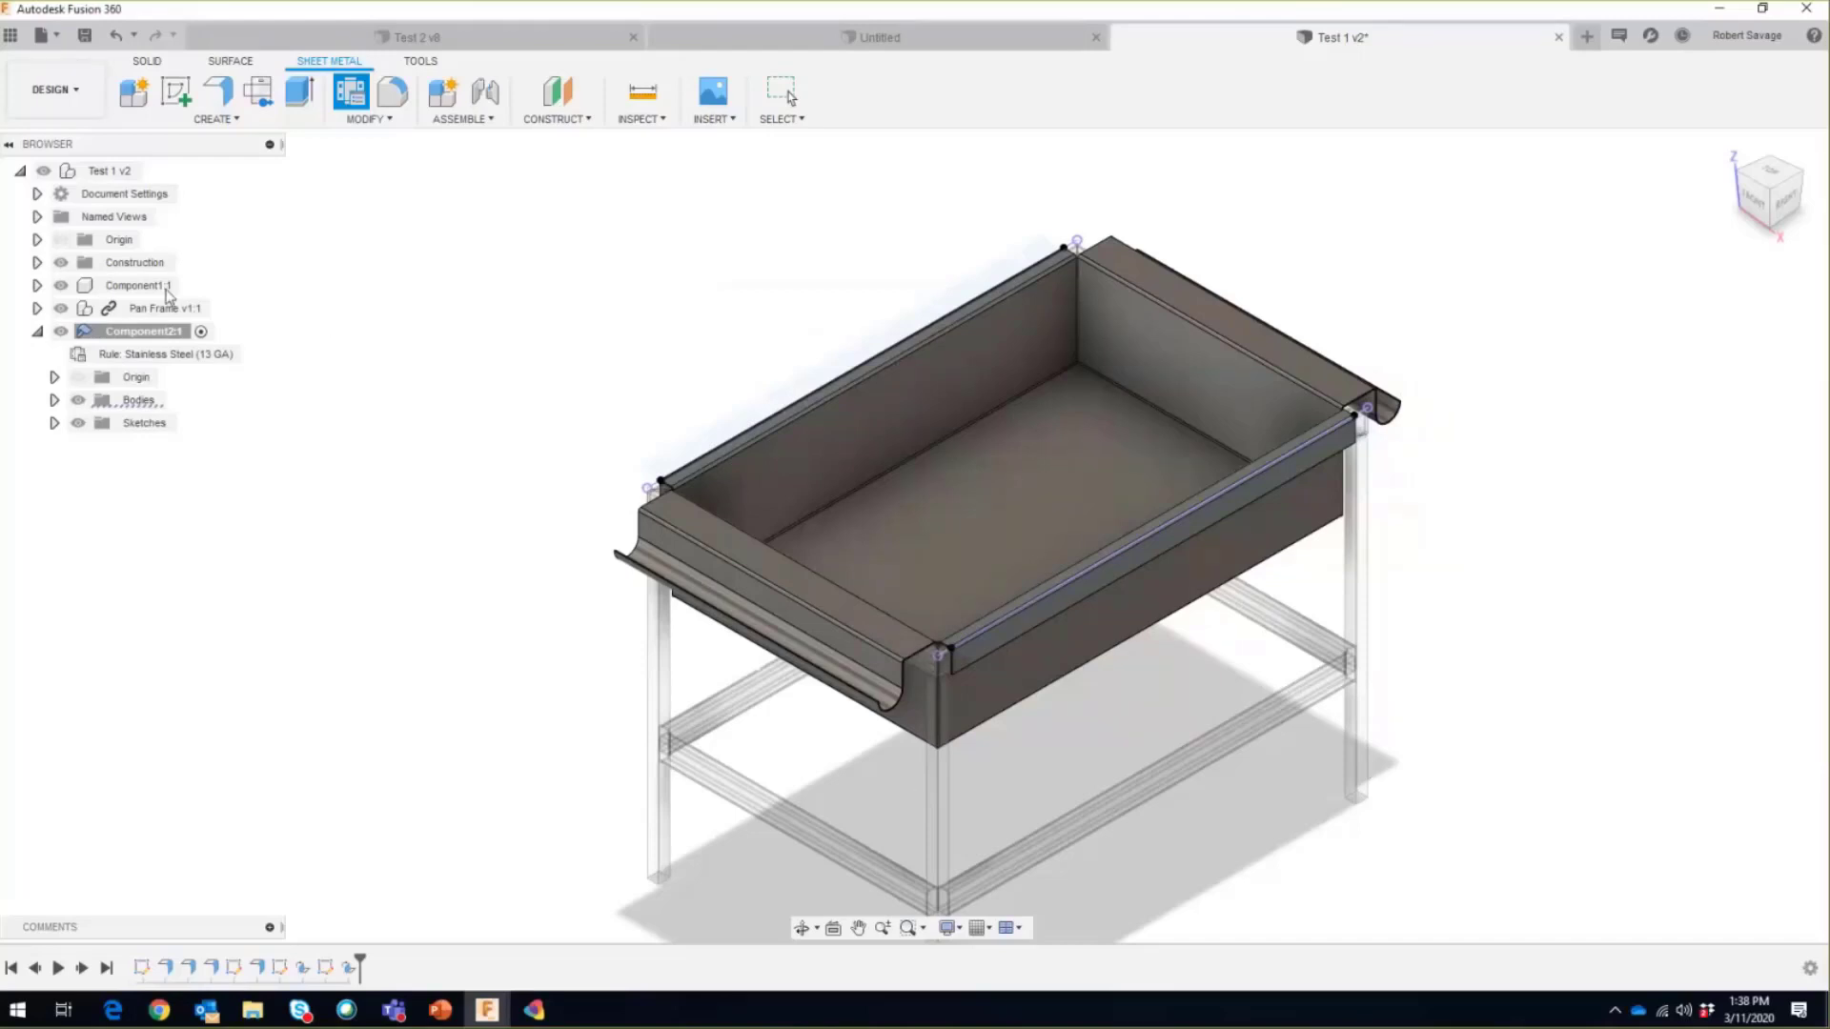
Step: Hide the Pan Frame component and examine the seam and bend relief at the pan's front bottom corner
click(61, 308)
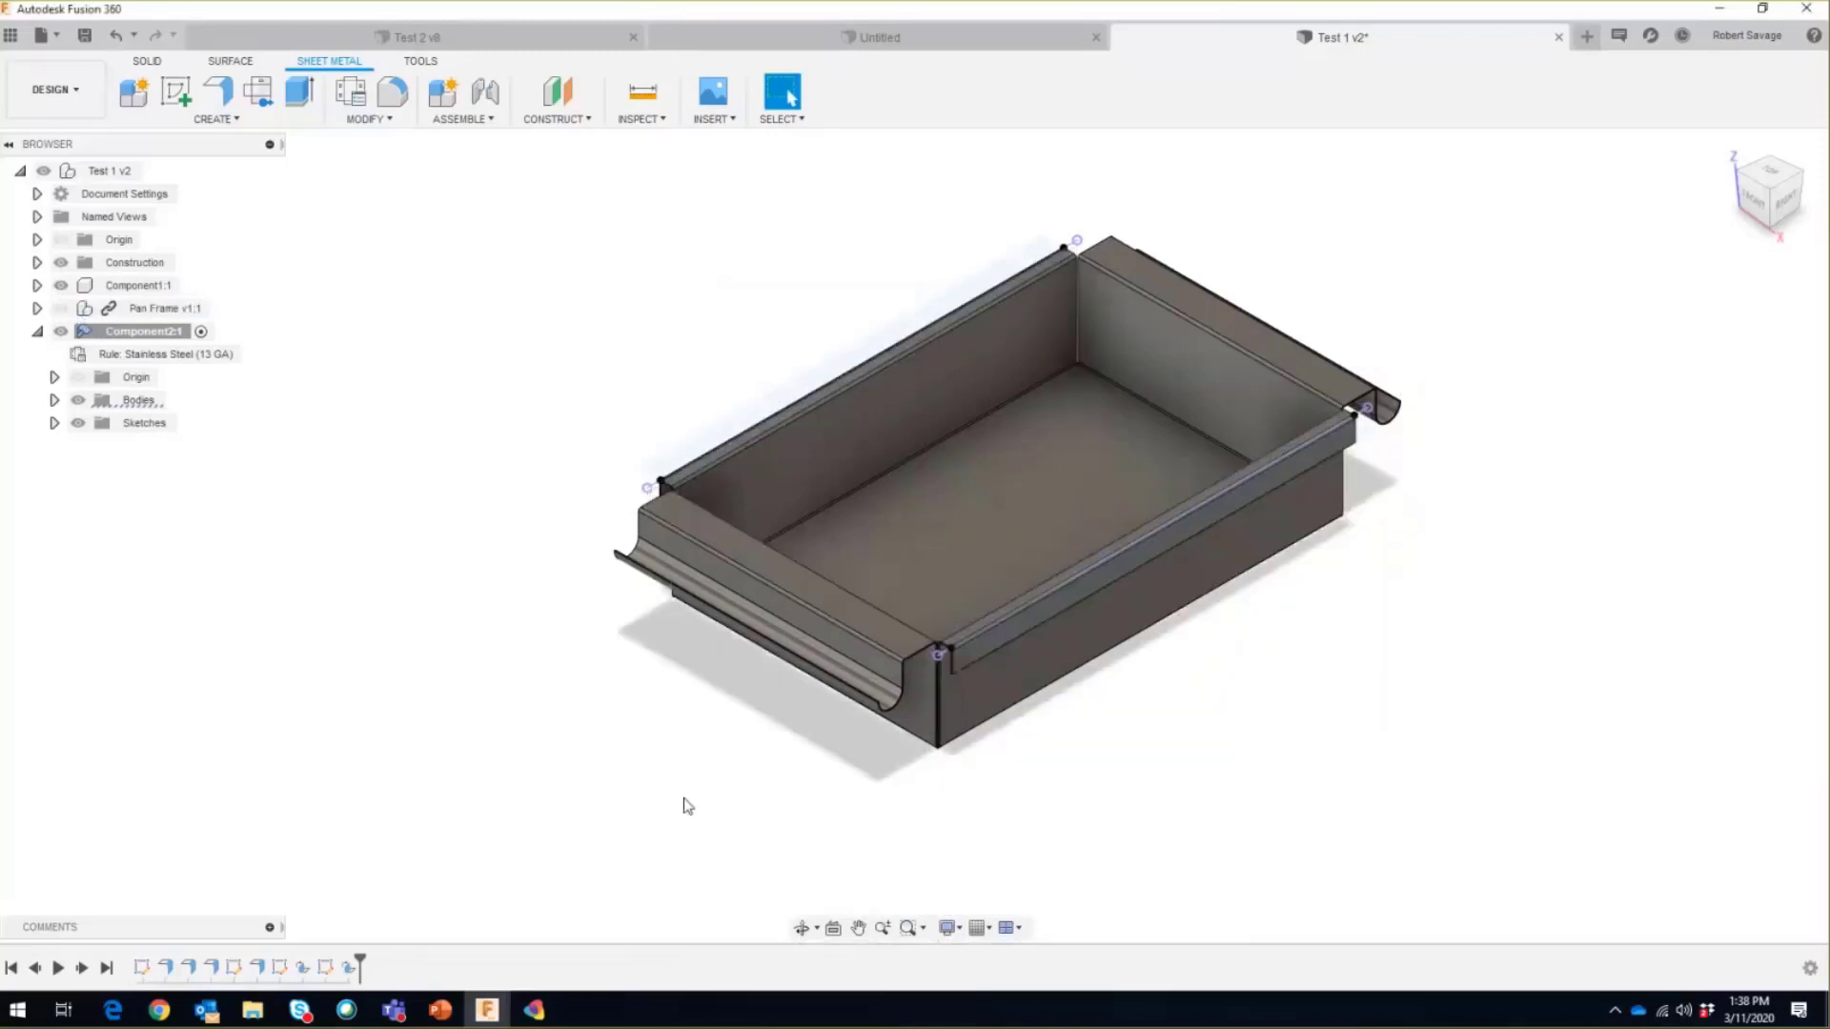
scroll(945, 794, up, 6)
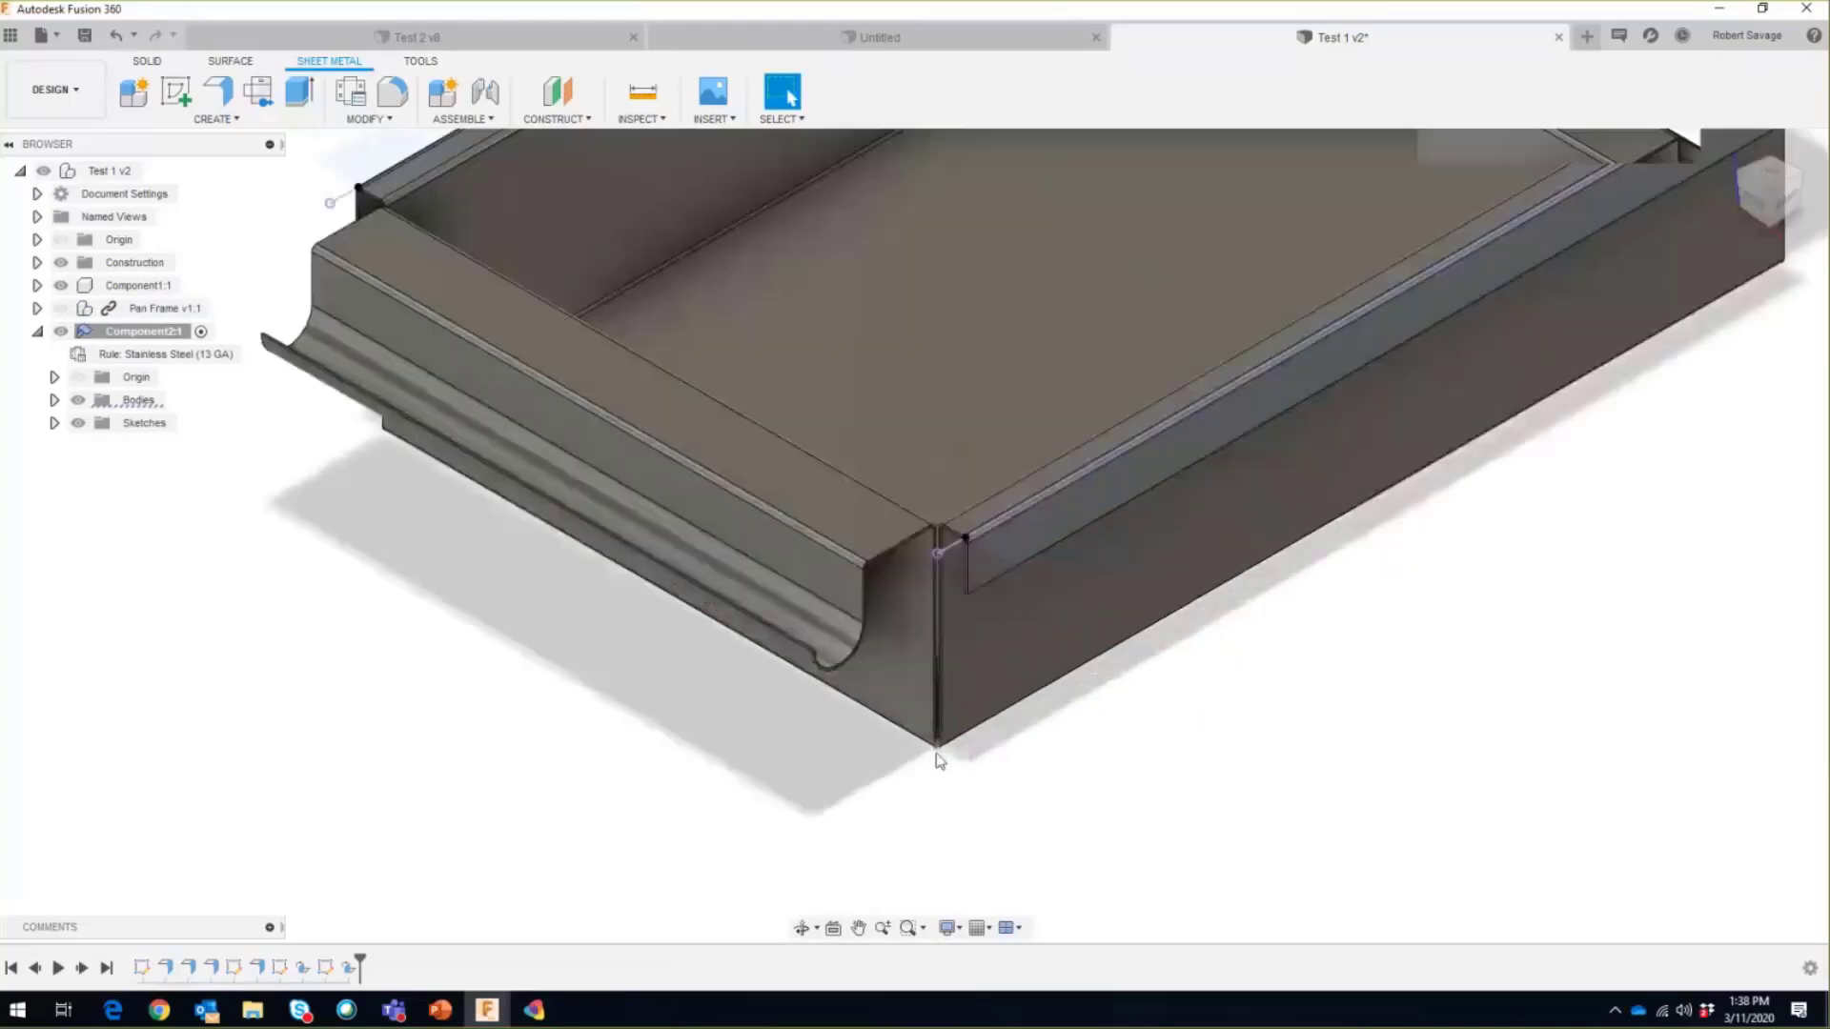
scroll(933, 756, up, 4)
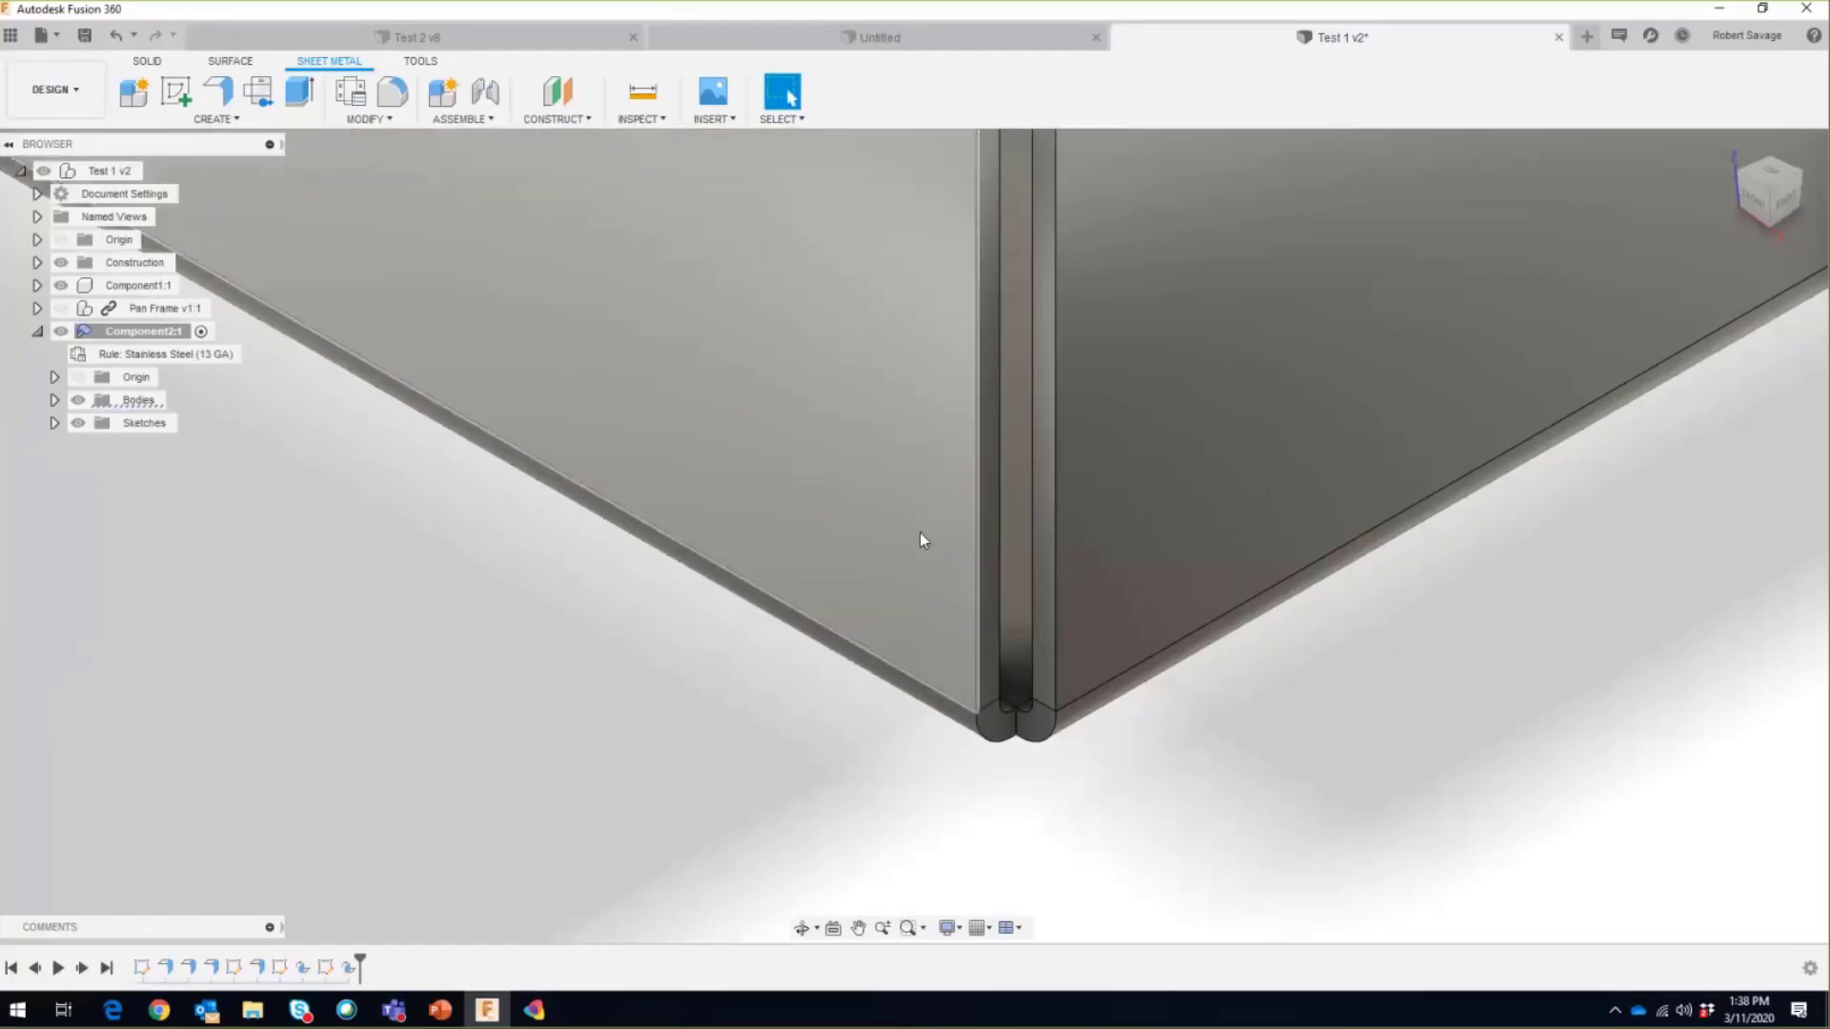
scroll(1045, 749, down, 2)
scroll(1046, 748, down, 5)
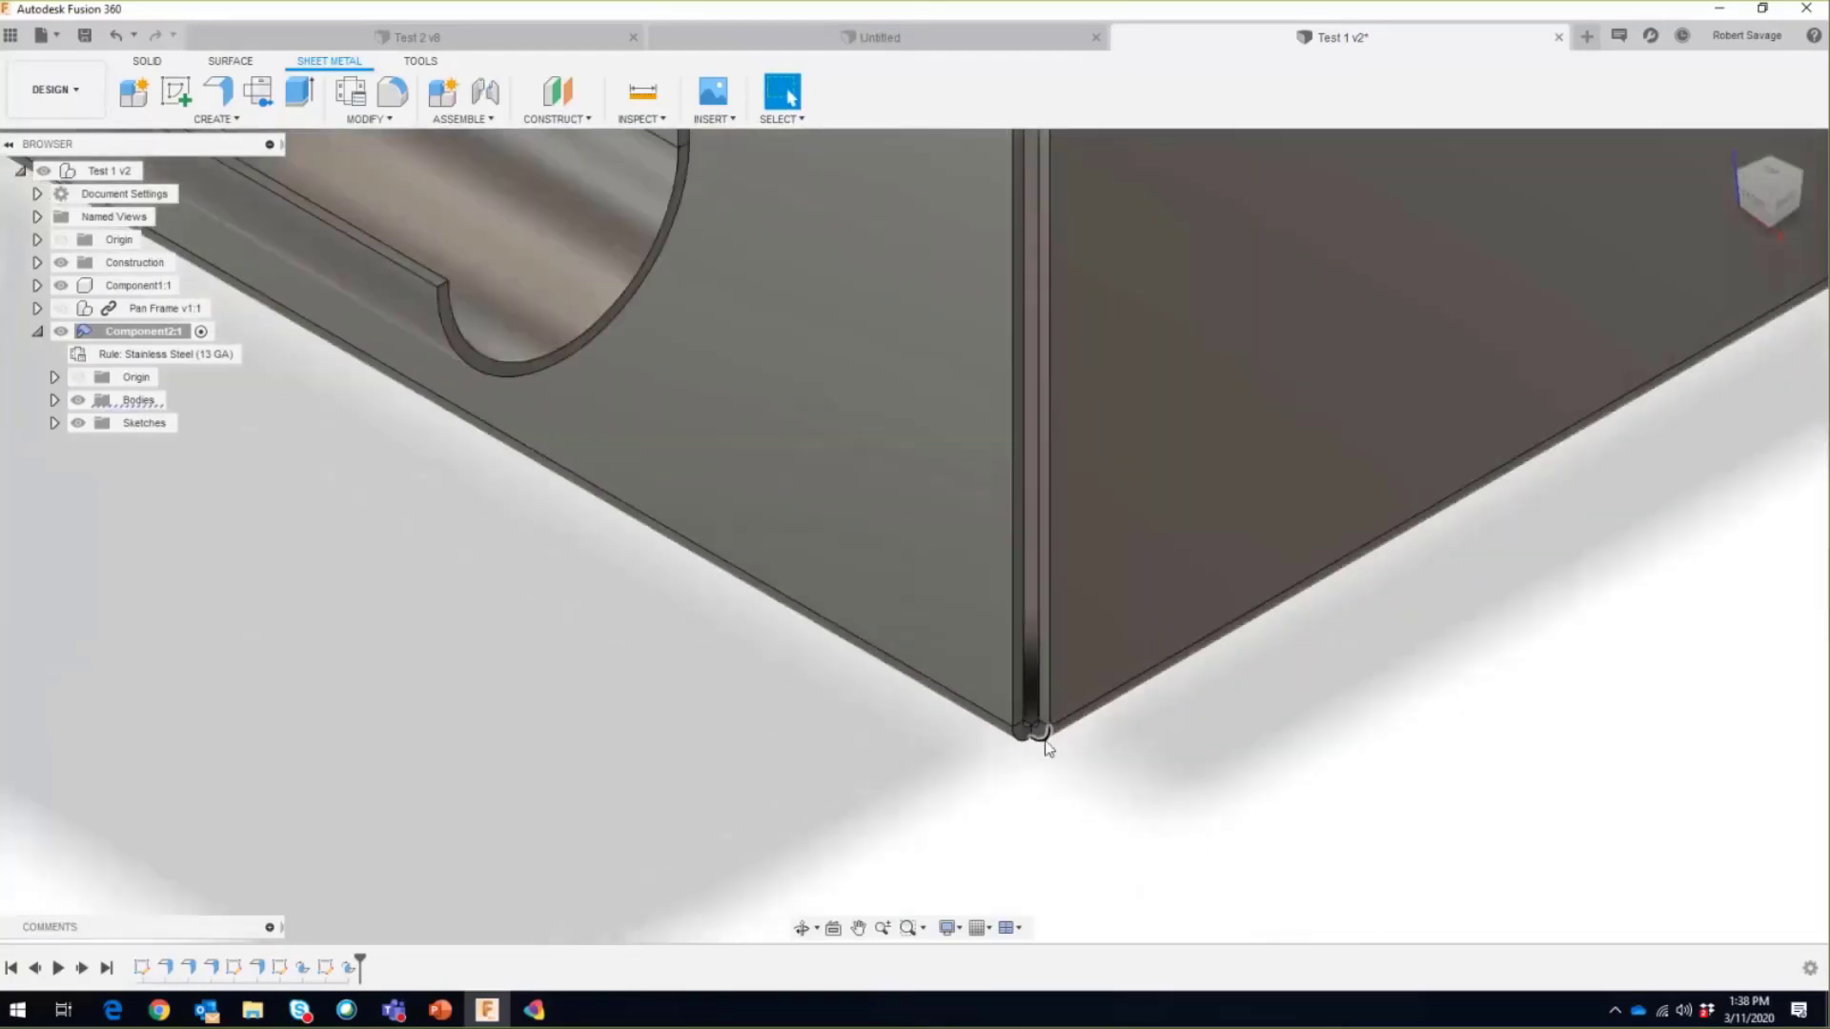
scroll(1045, 749, down, 5)
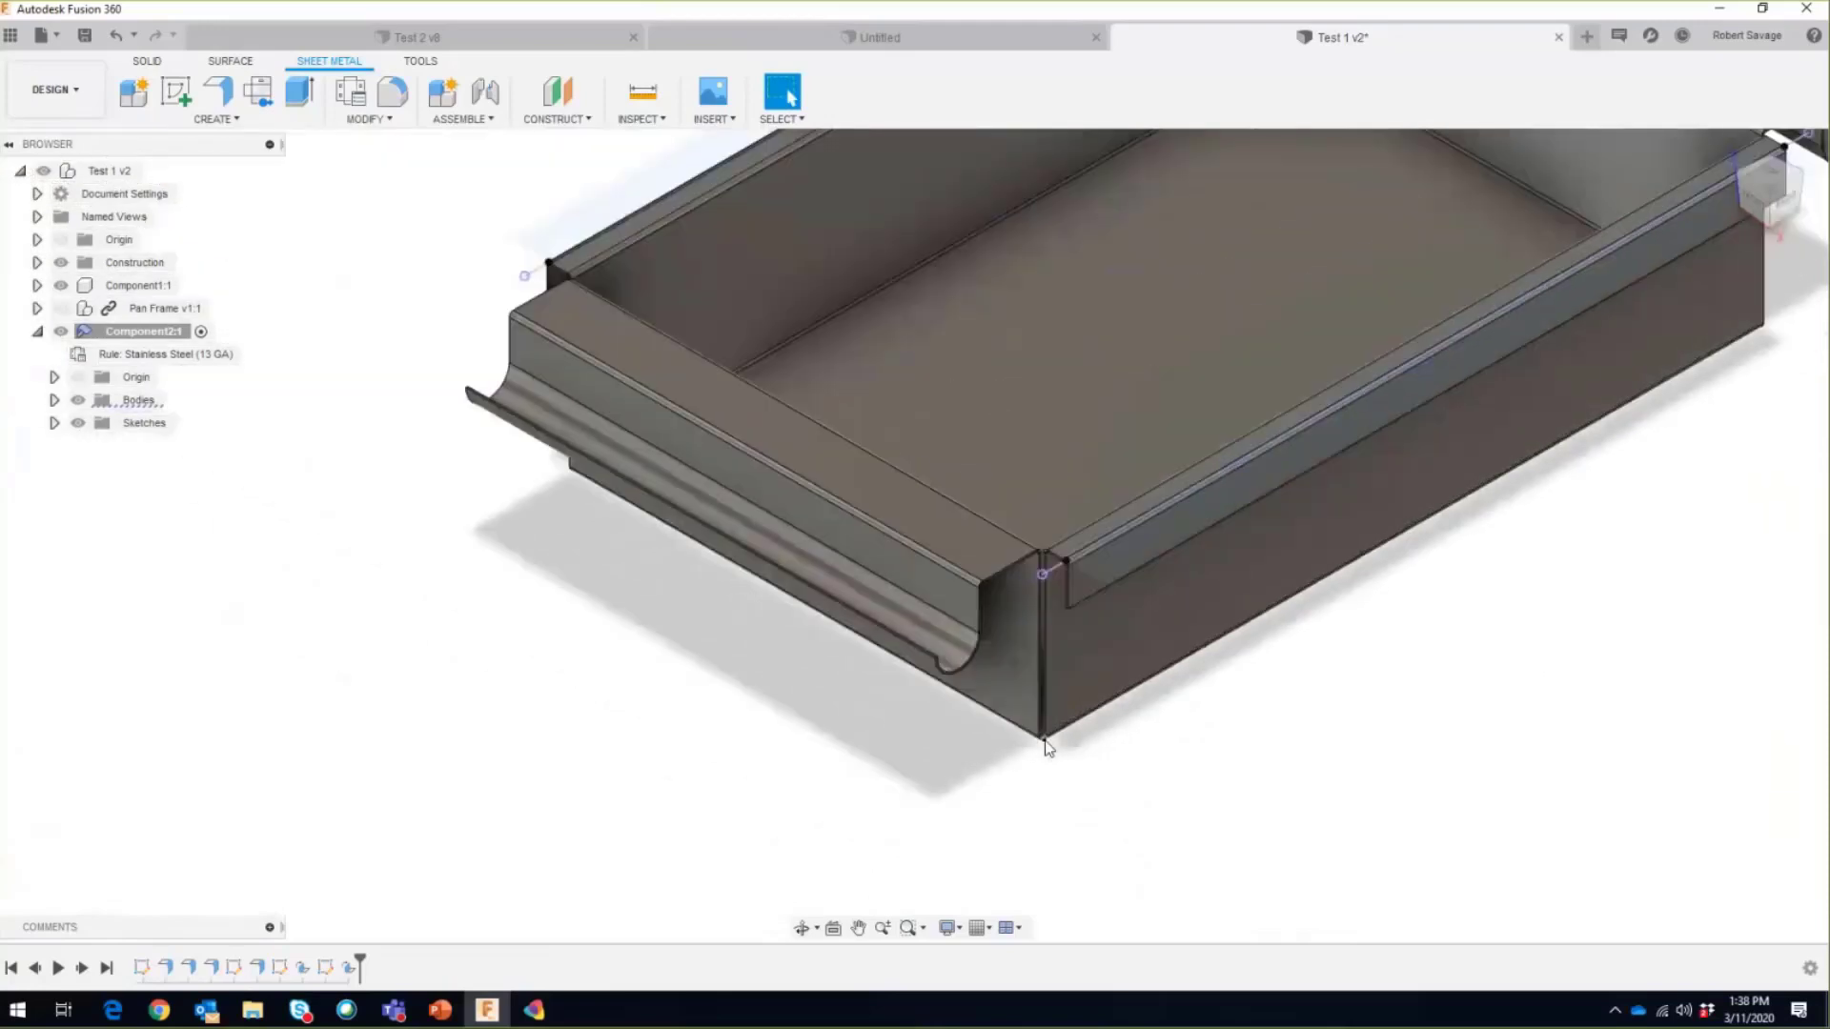
shift+middle_drag(561, 471, 494, 673)
scroll(508, 668, down, 1)
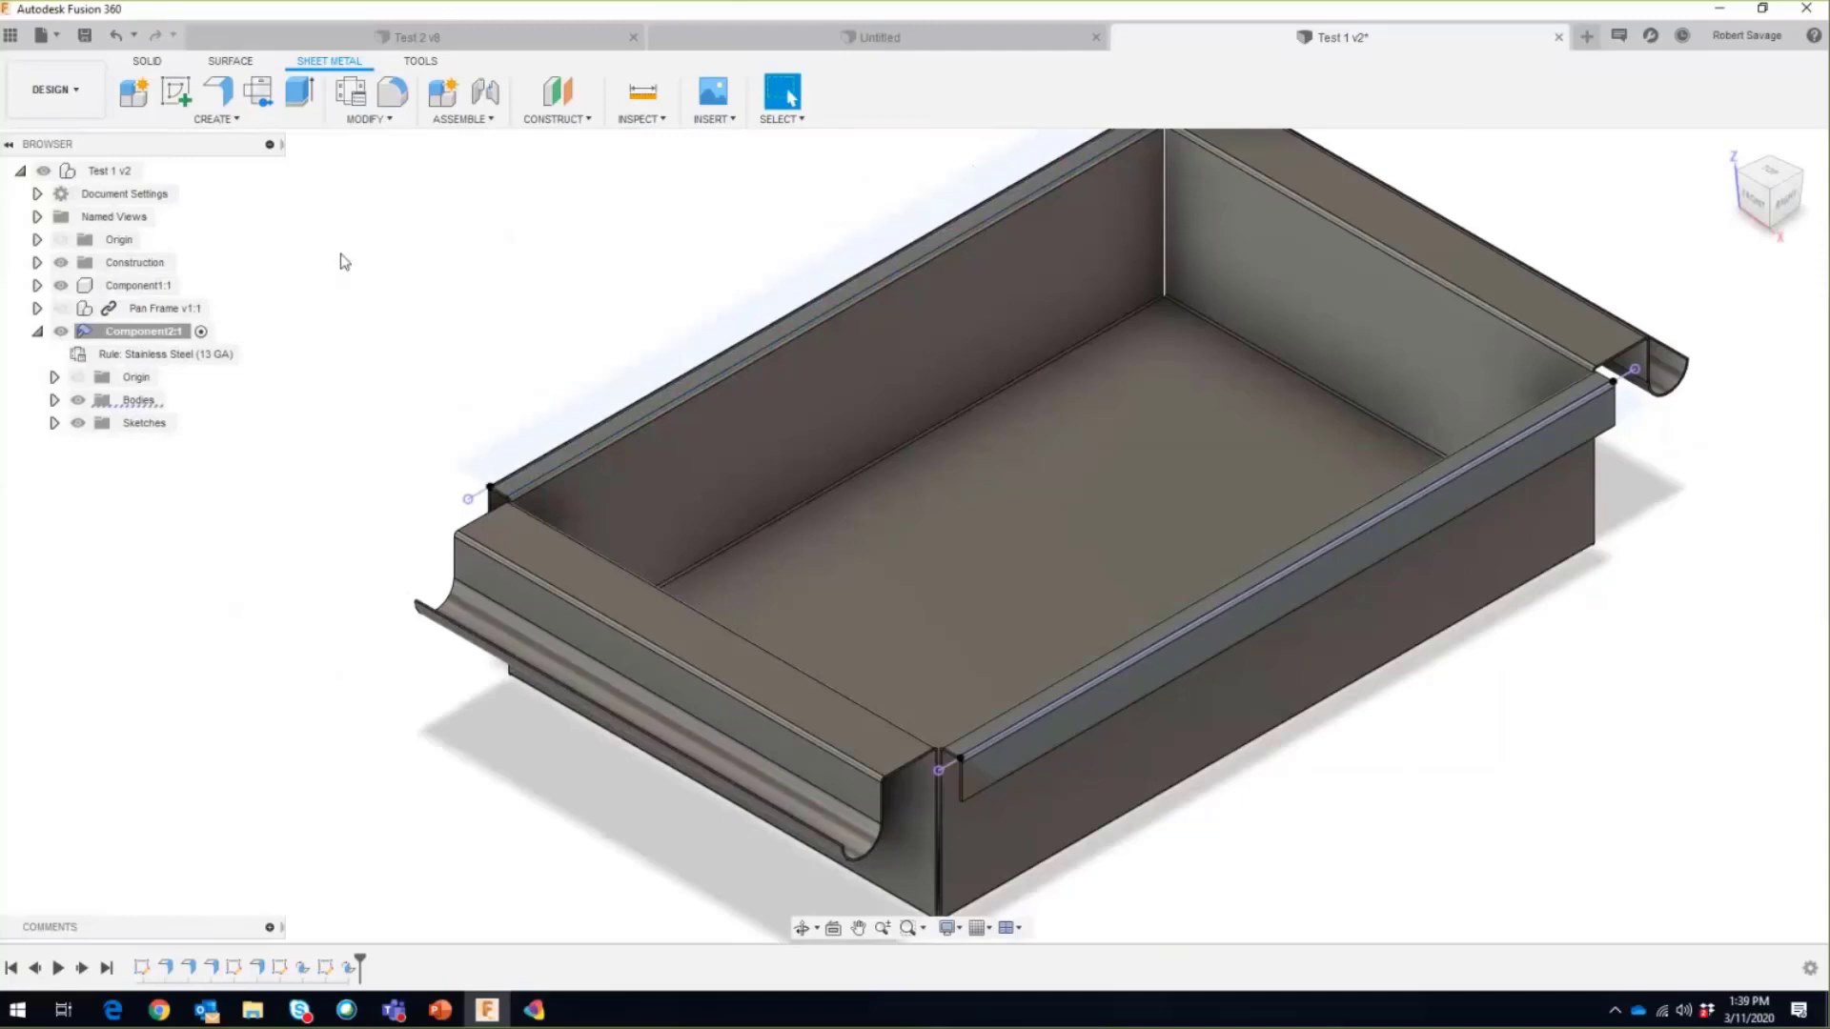
Step: Start a sketch on the top face of the pan's long rim and draw a rectangle about 31.12 x 24.2 in over the pan
click(179, 94)
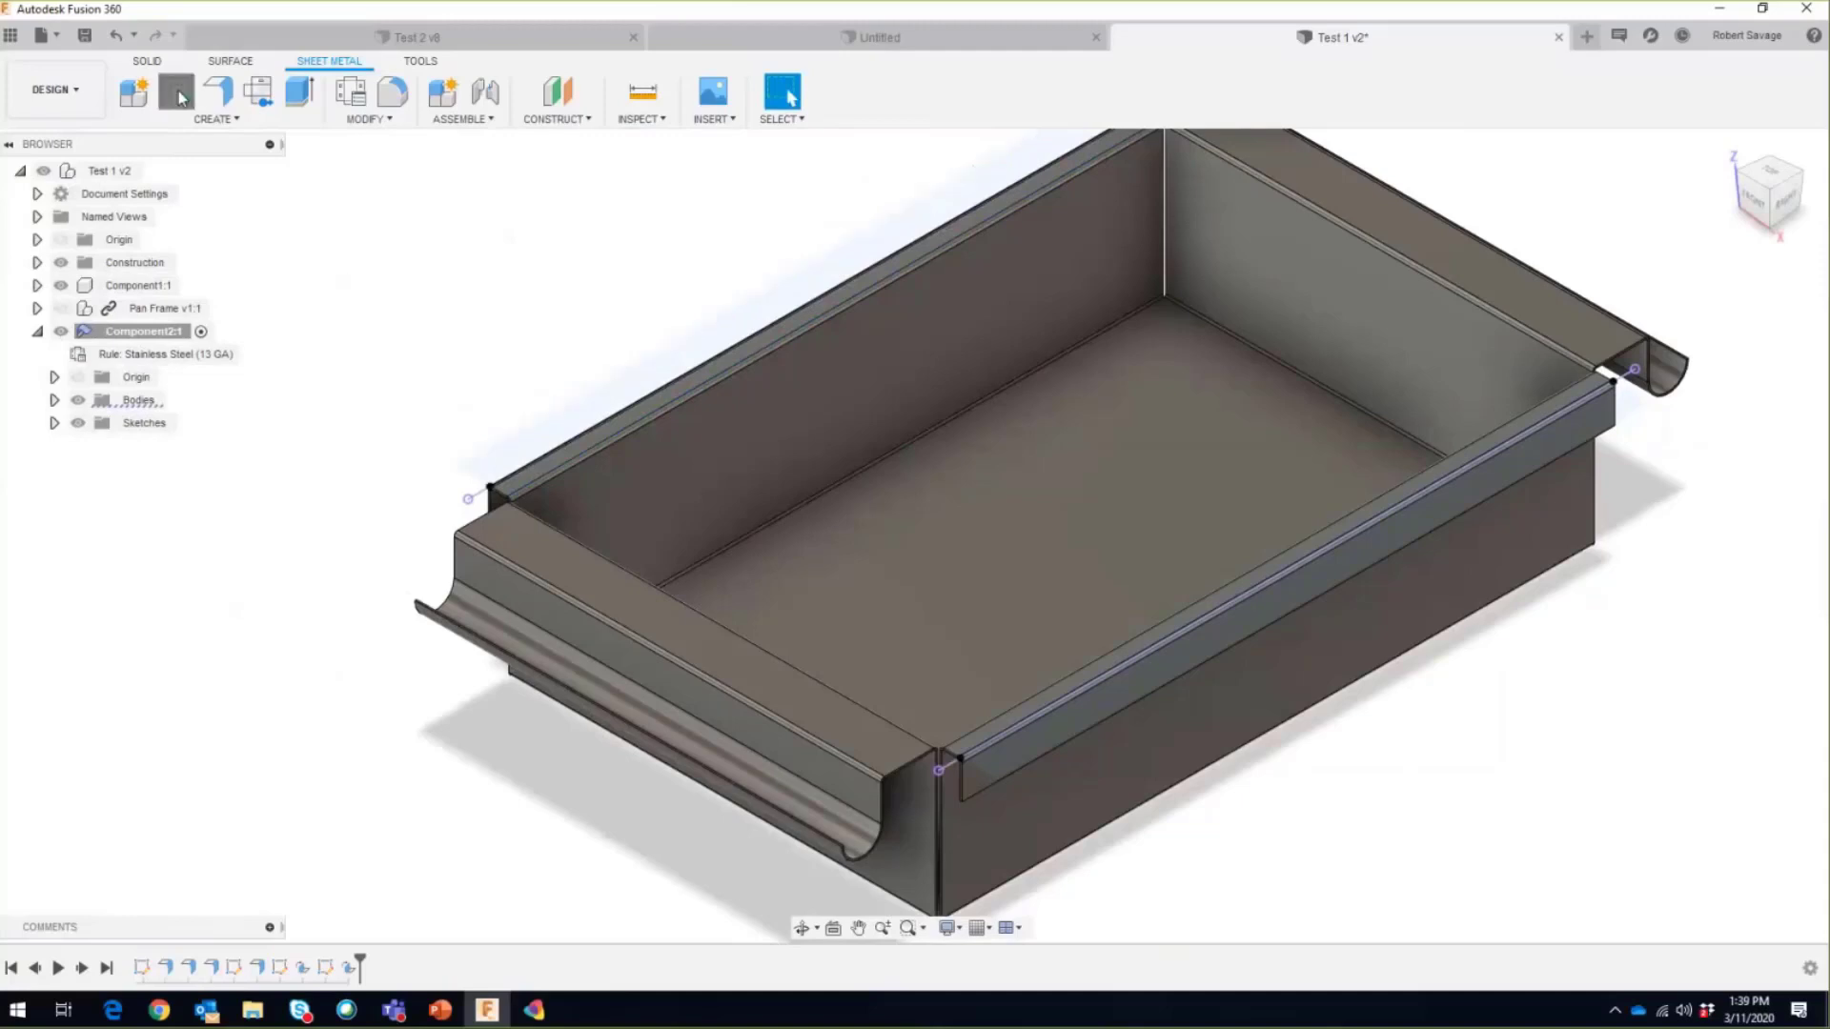
click(546, 479)
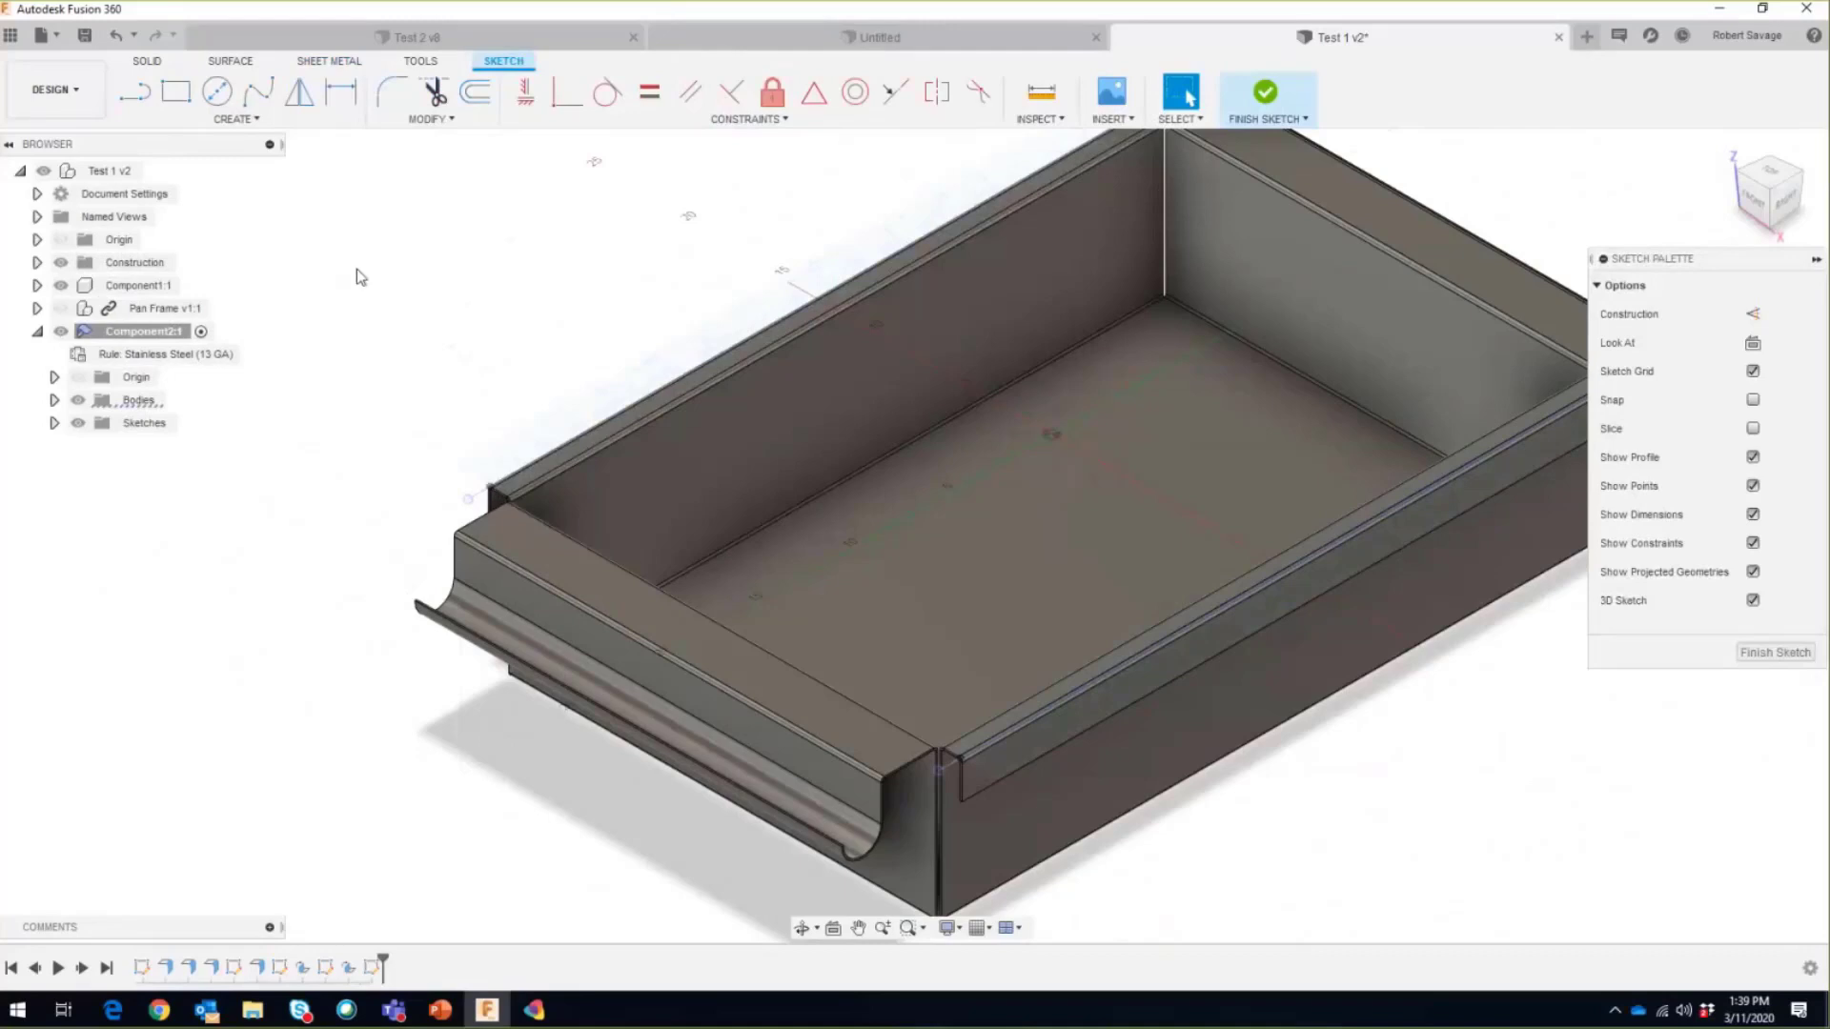
click(1764, 183)
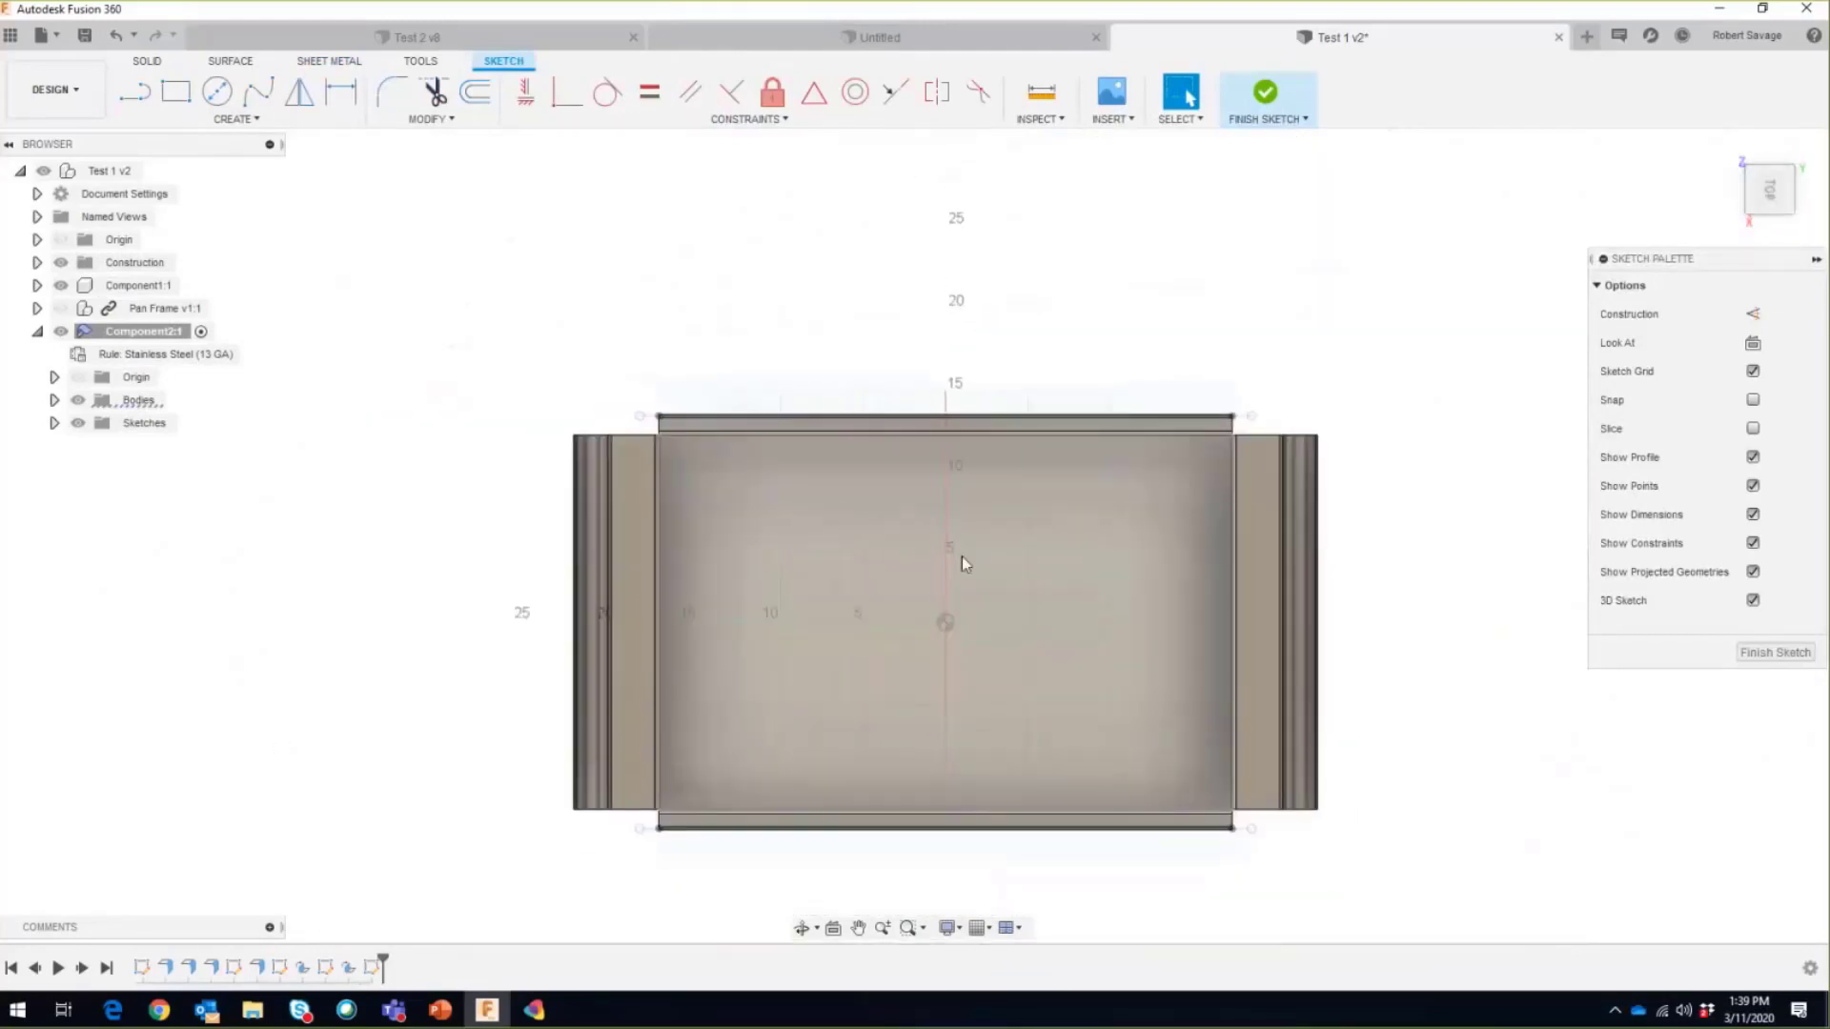
click(175, 92)
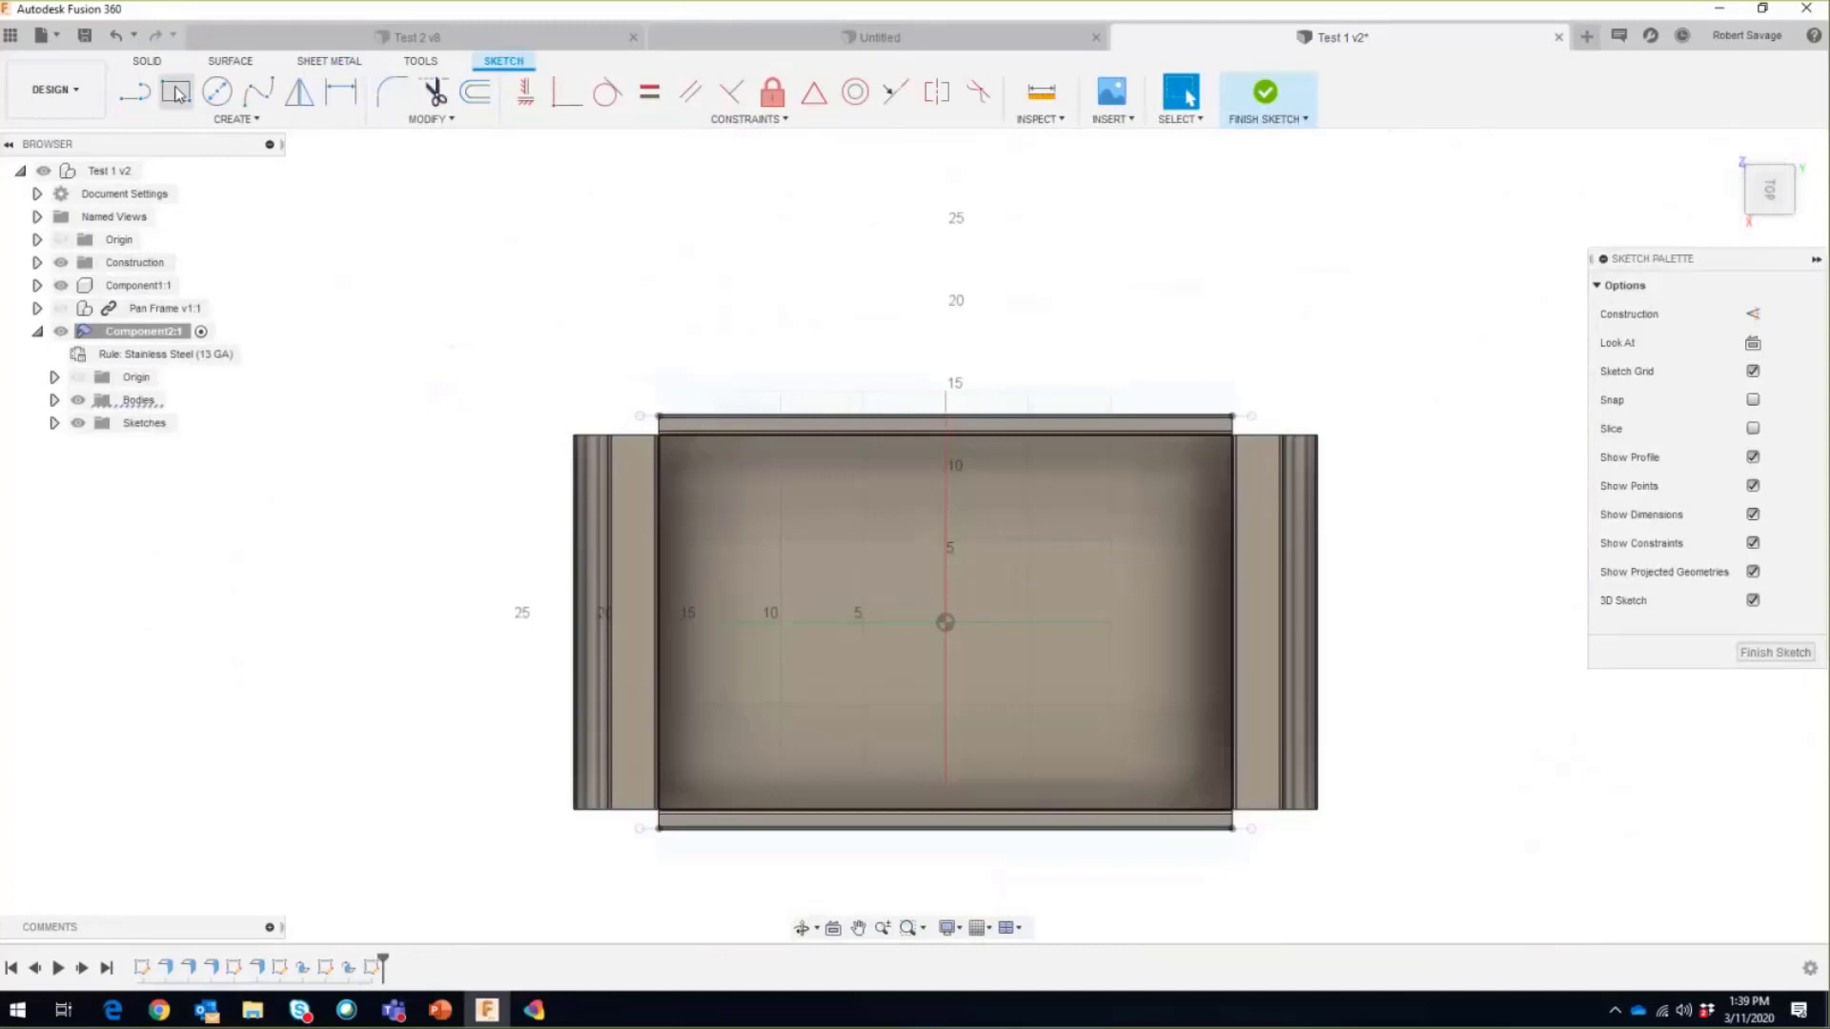
click(689, 420)
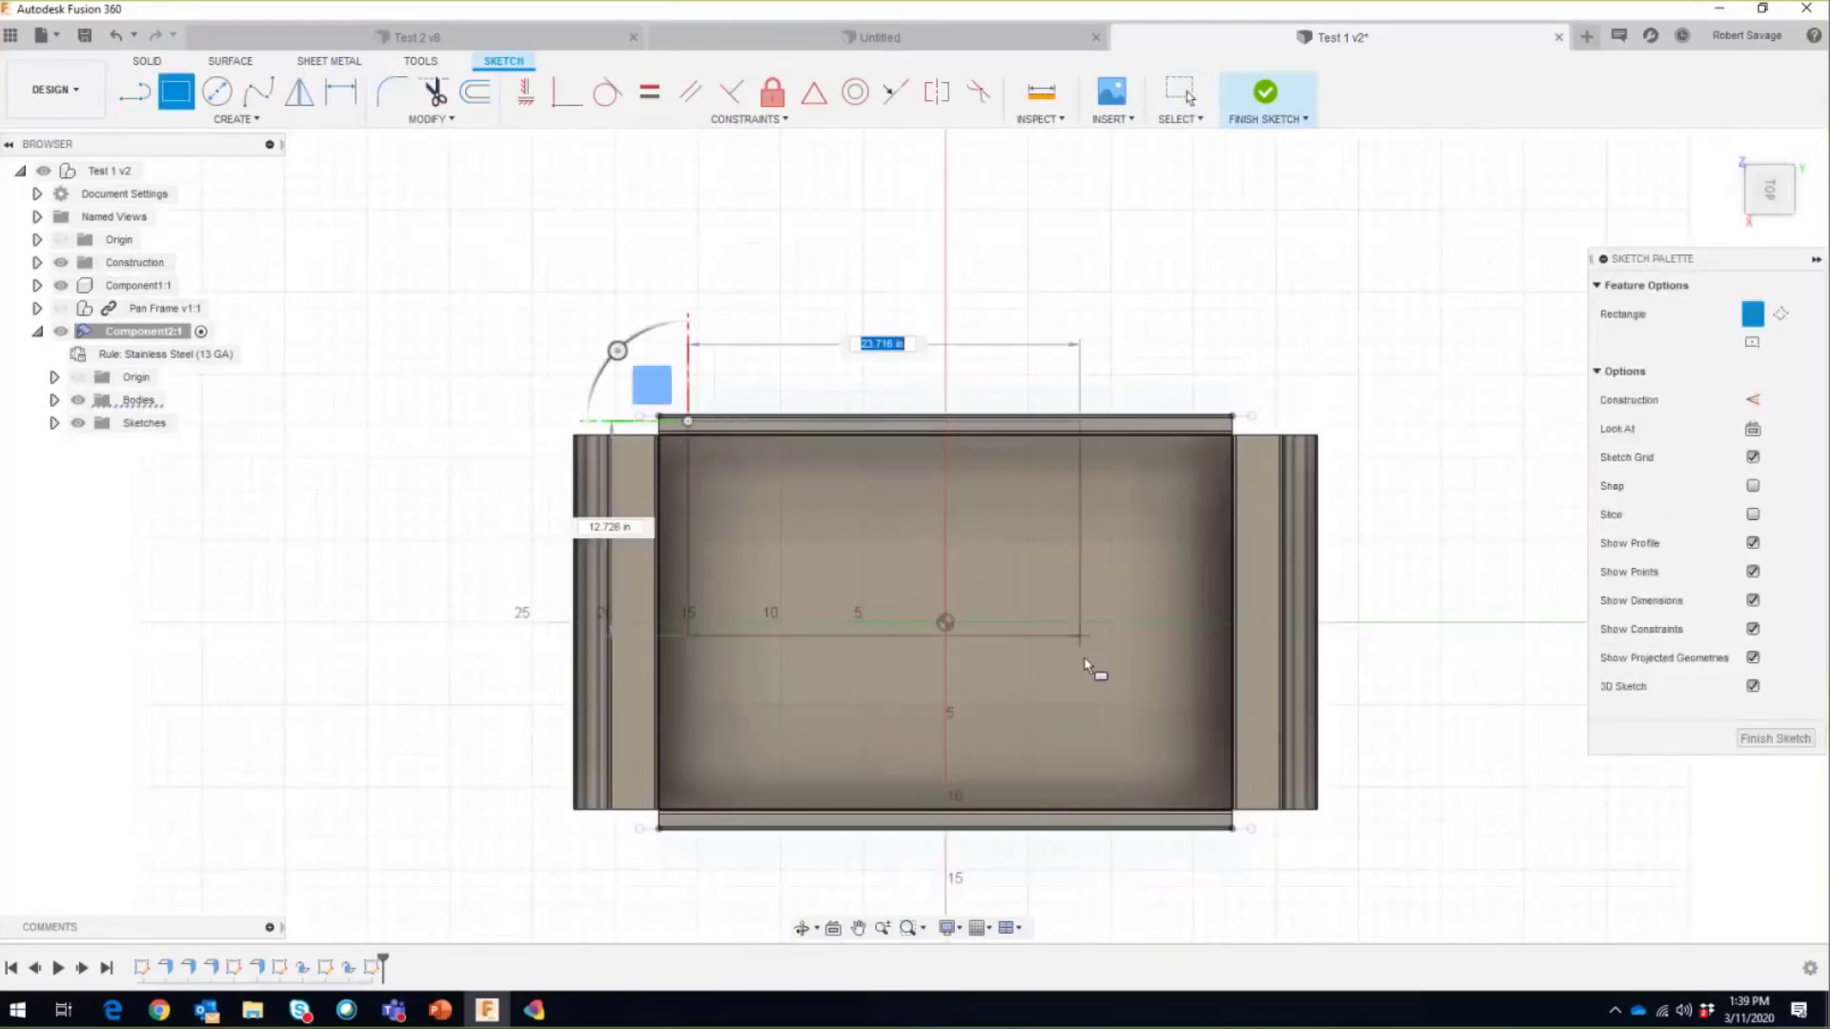
scroll(1201, 825, up, 5)
click(1211, 811)
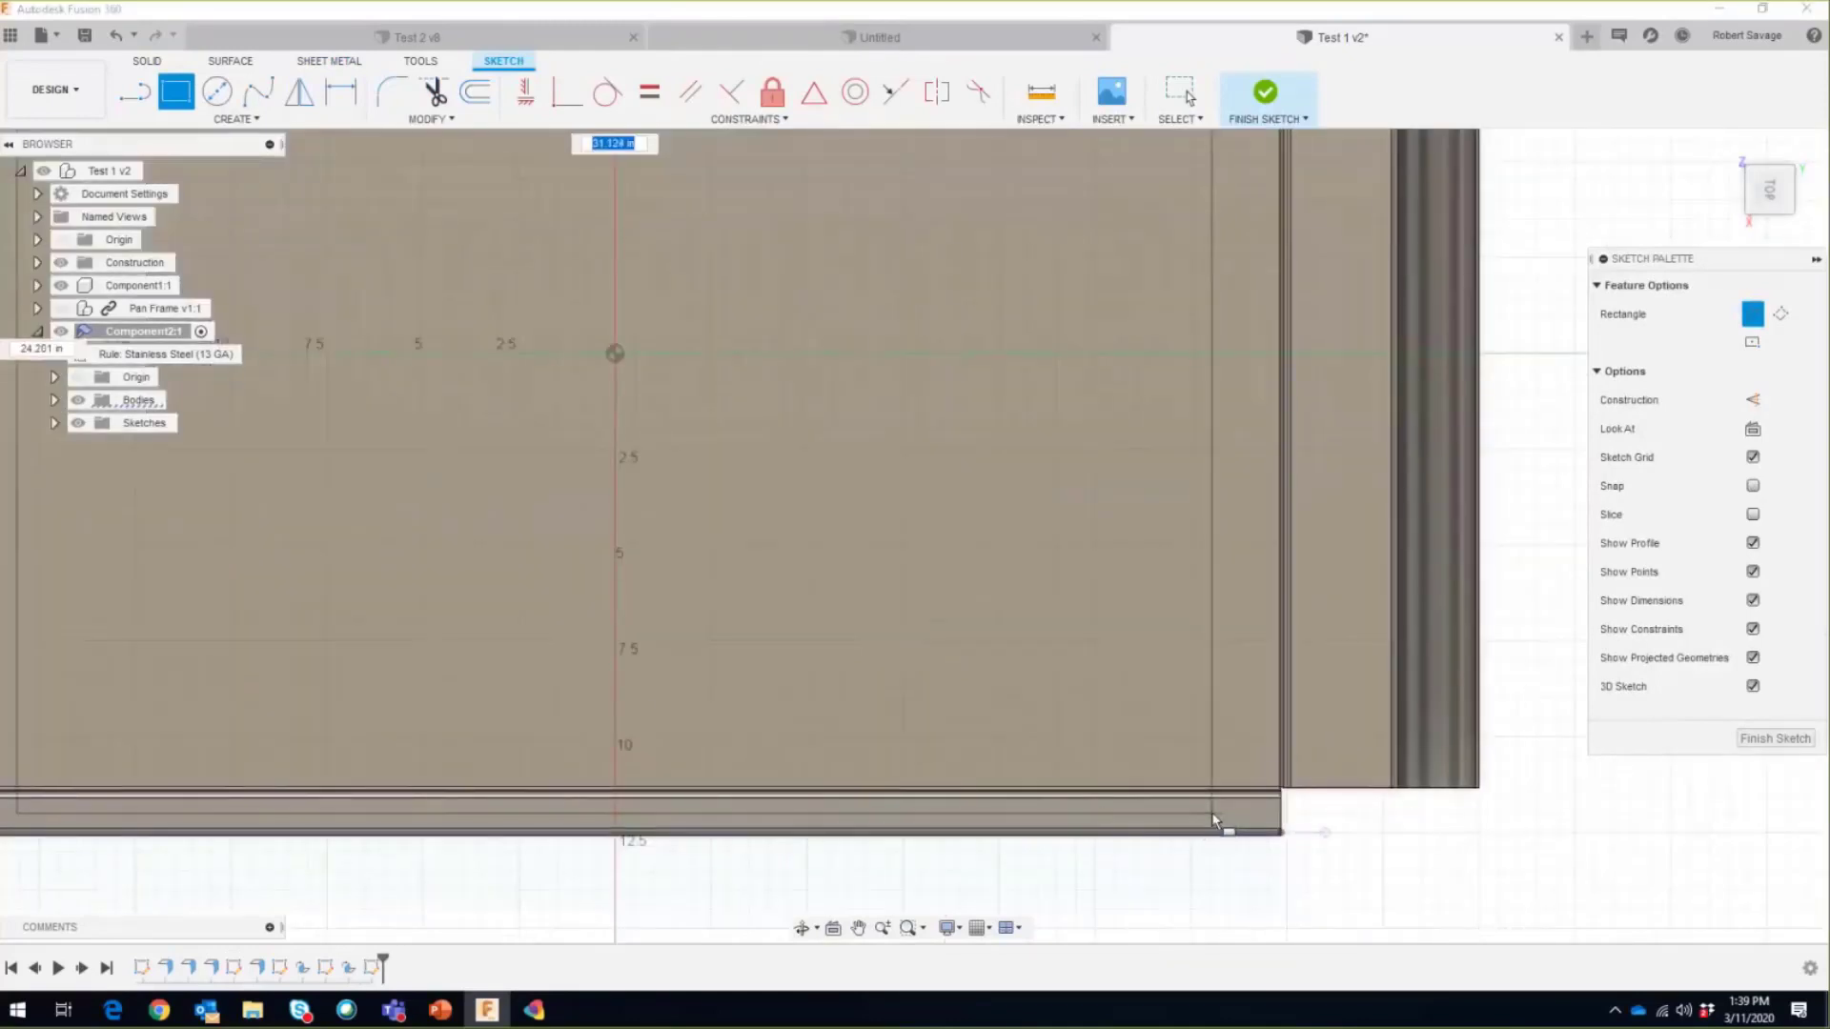
scroll(1044, 563, down, 6)
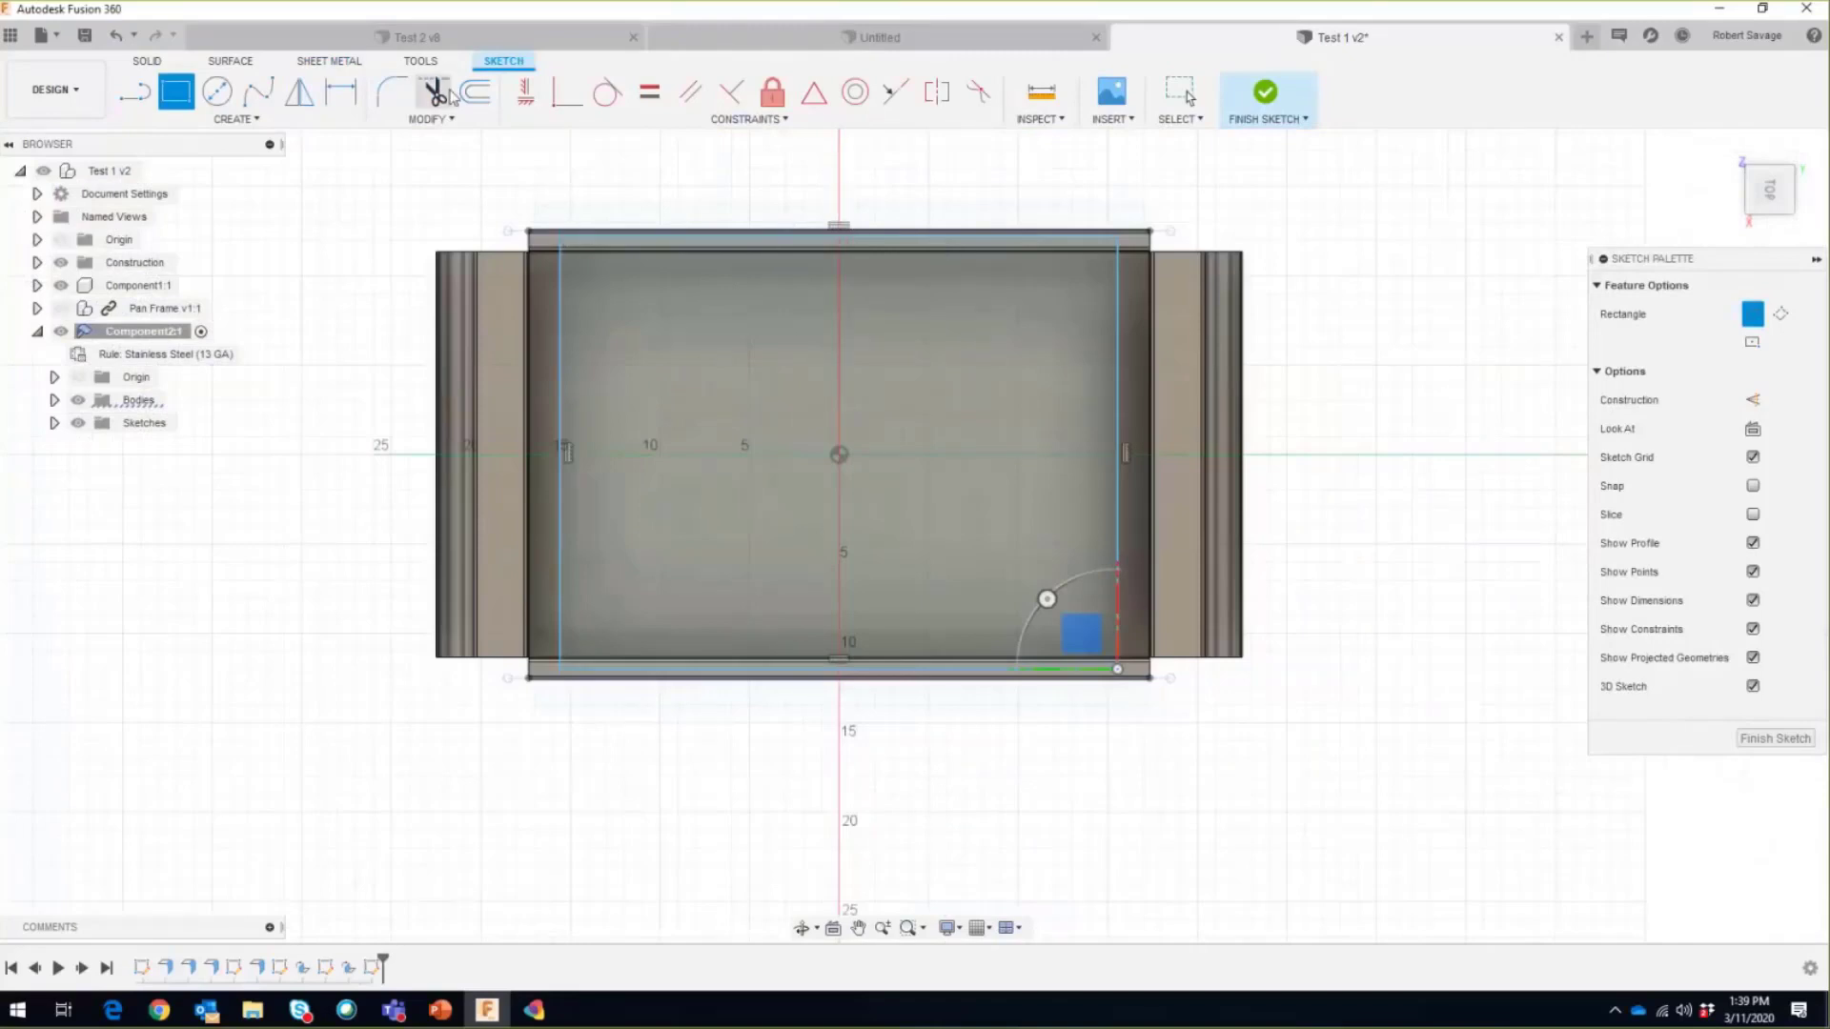
Step: Dimension the rectangle's upper long side 0.5 in from the outer edge of the adjacent long rim
click(329, 89)
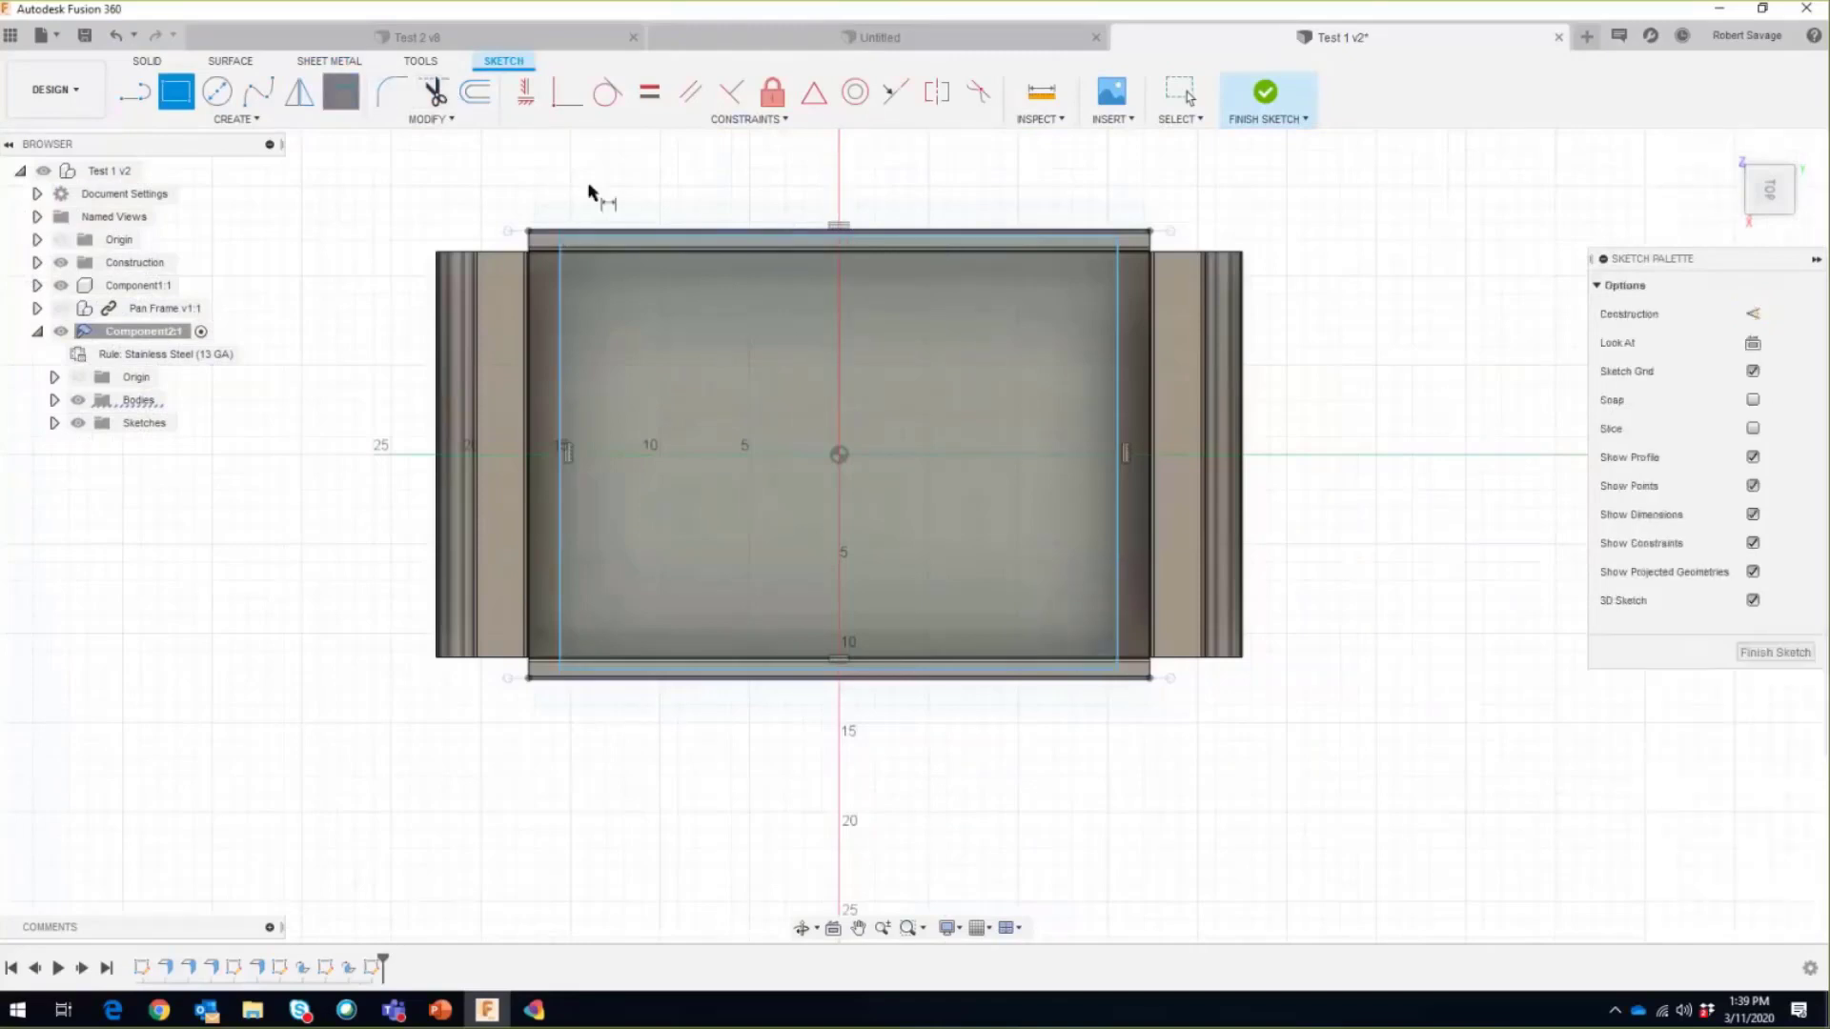
scroll(600, 233, up, 3)
scroll(601, 234, up, 4)
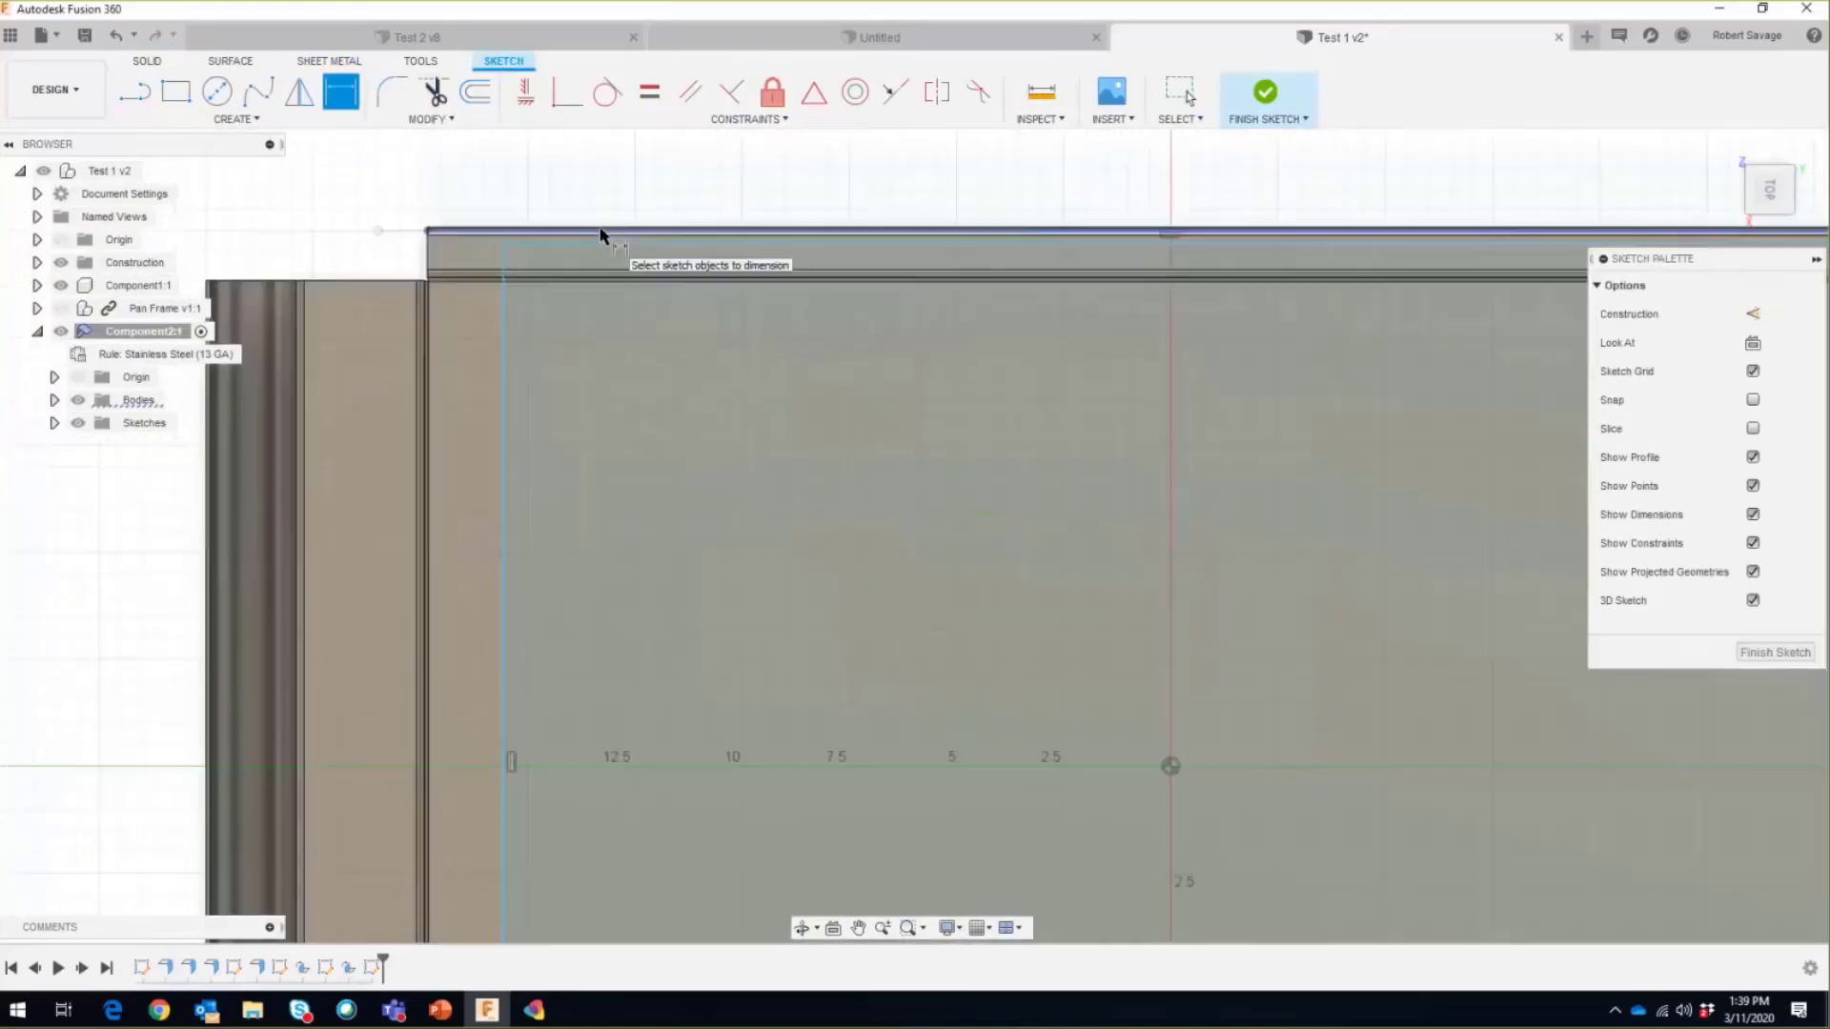
scroll(601, 234, up, 3)
click(603, 240)
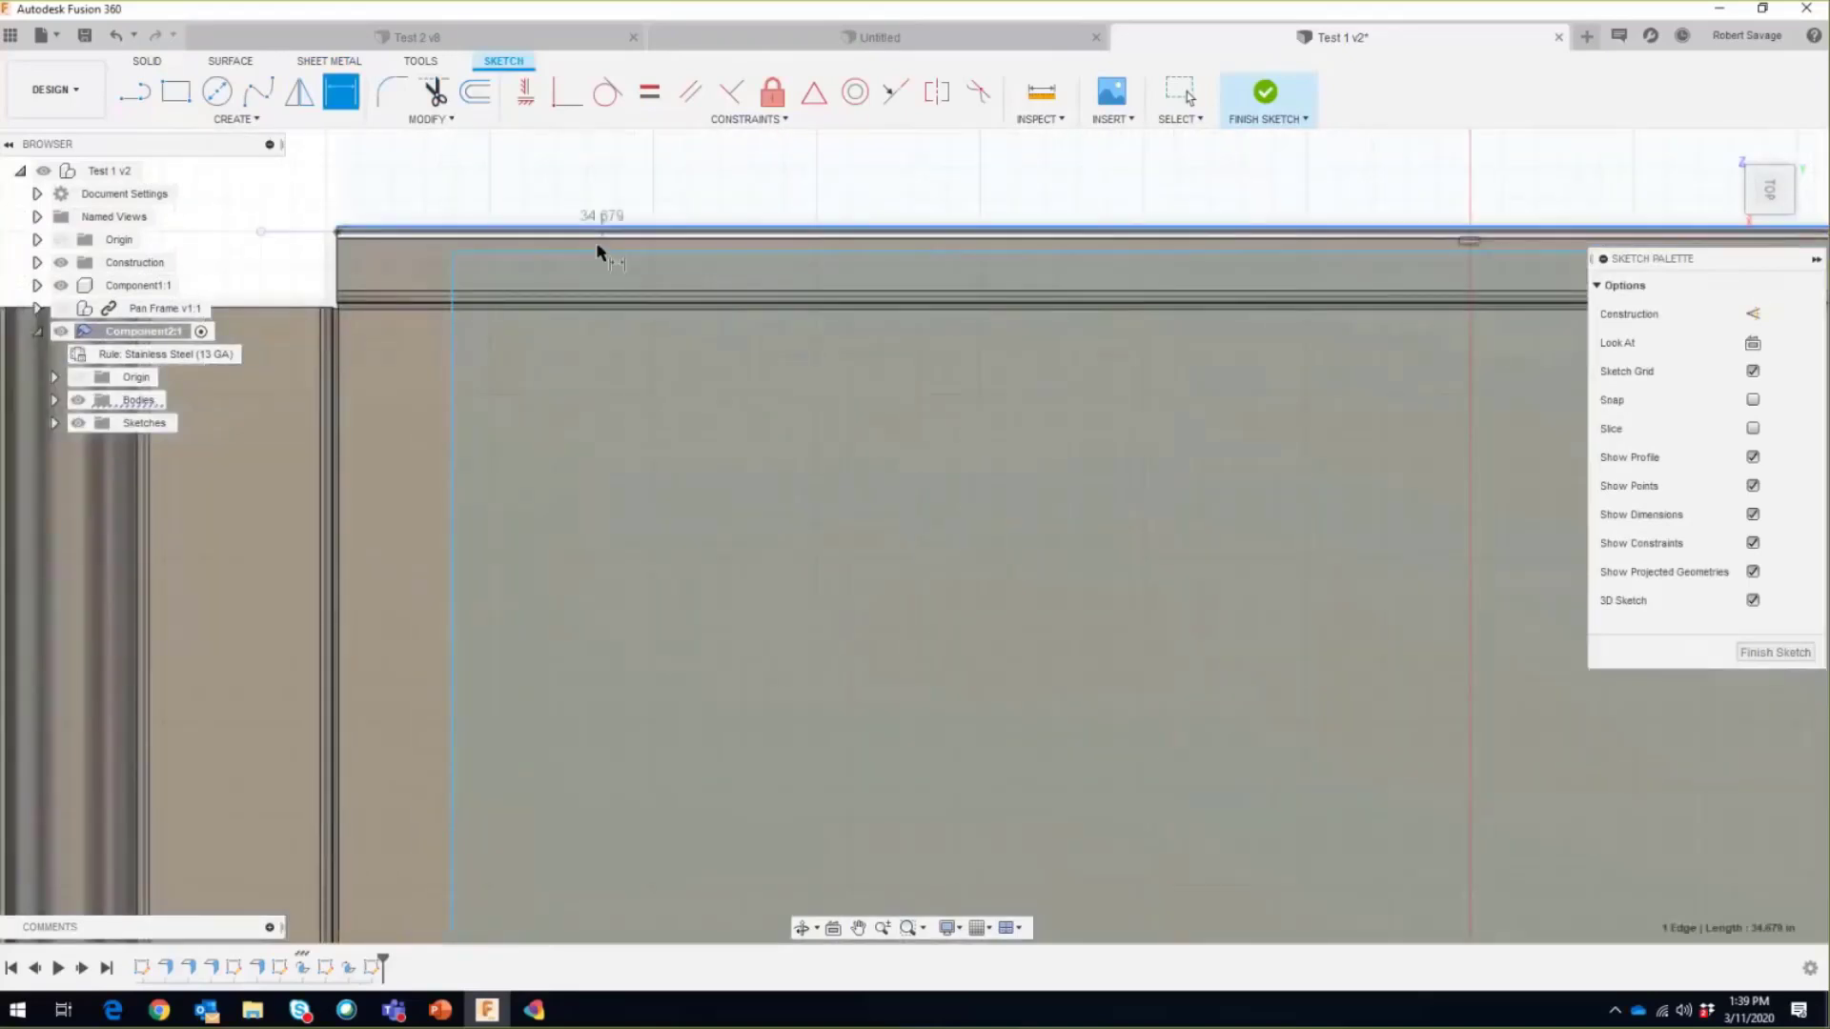
click(599, 252)
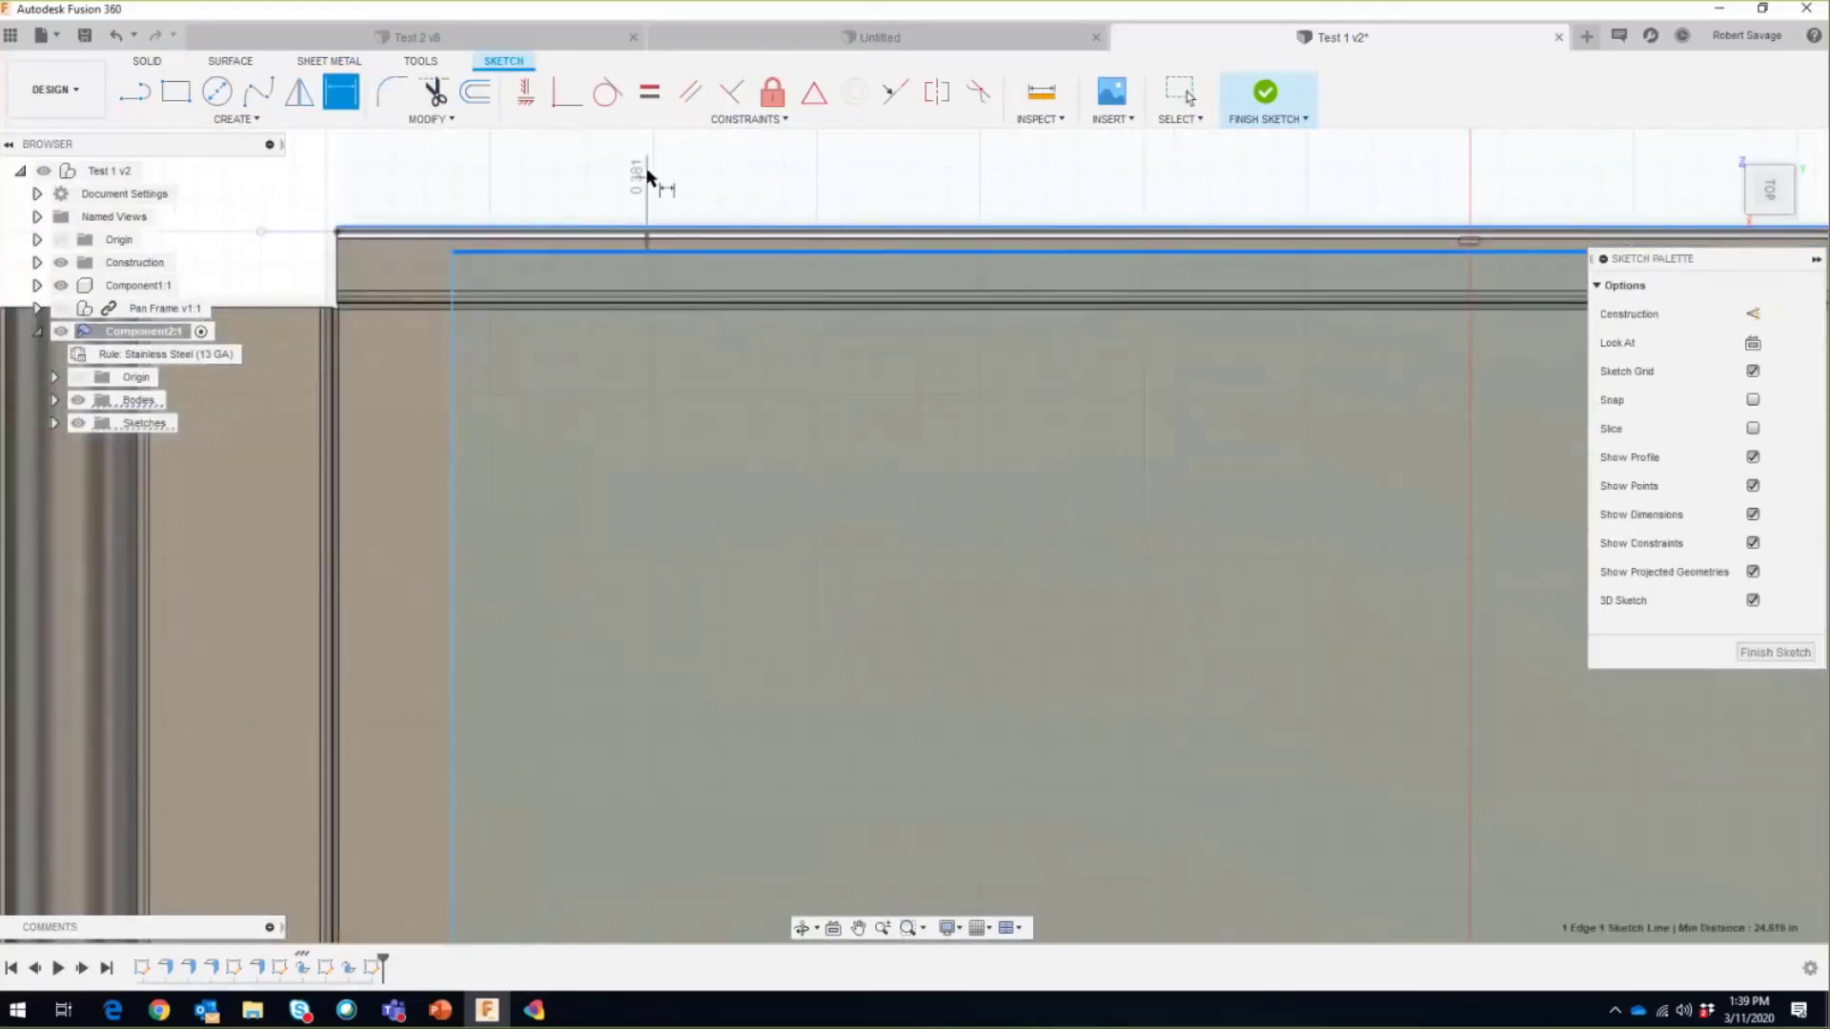
click(647, 176)
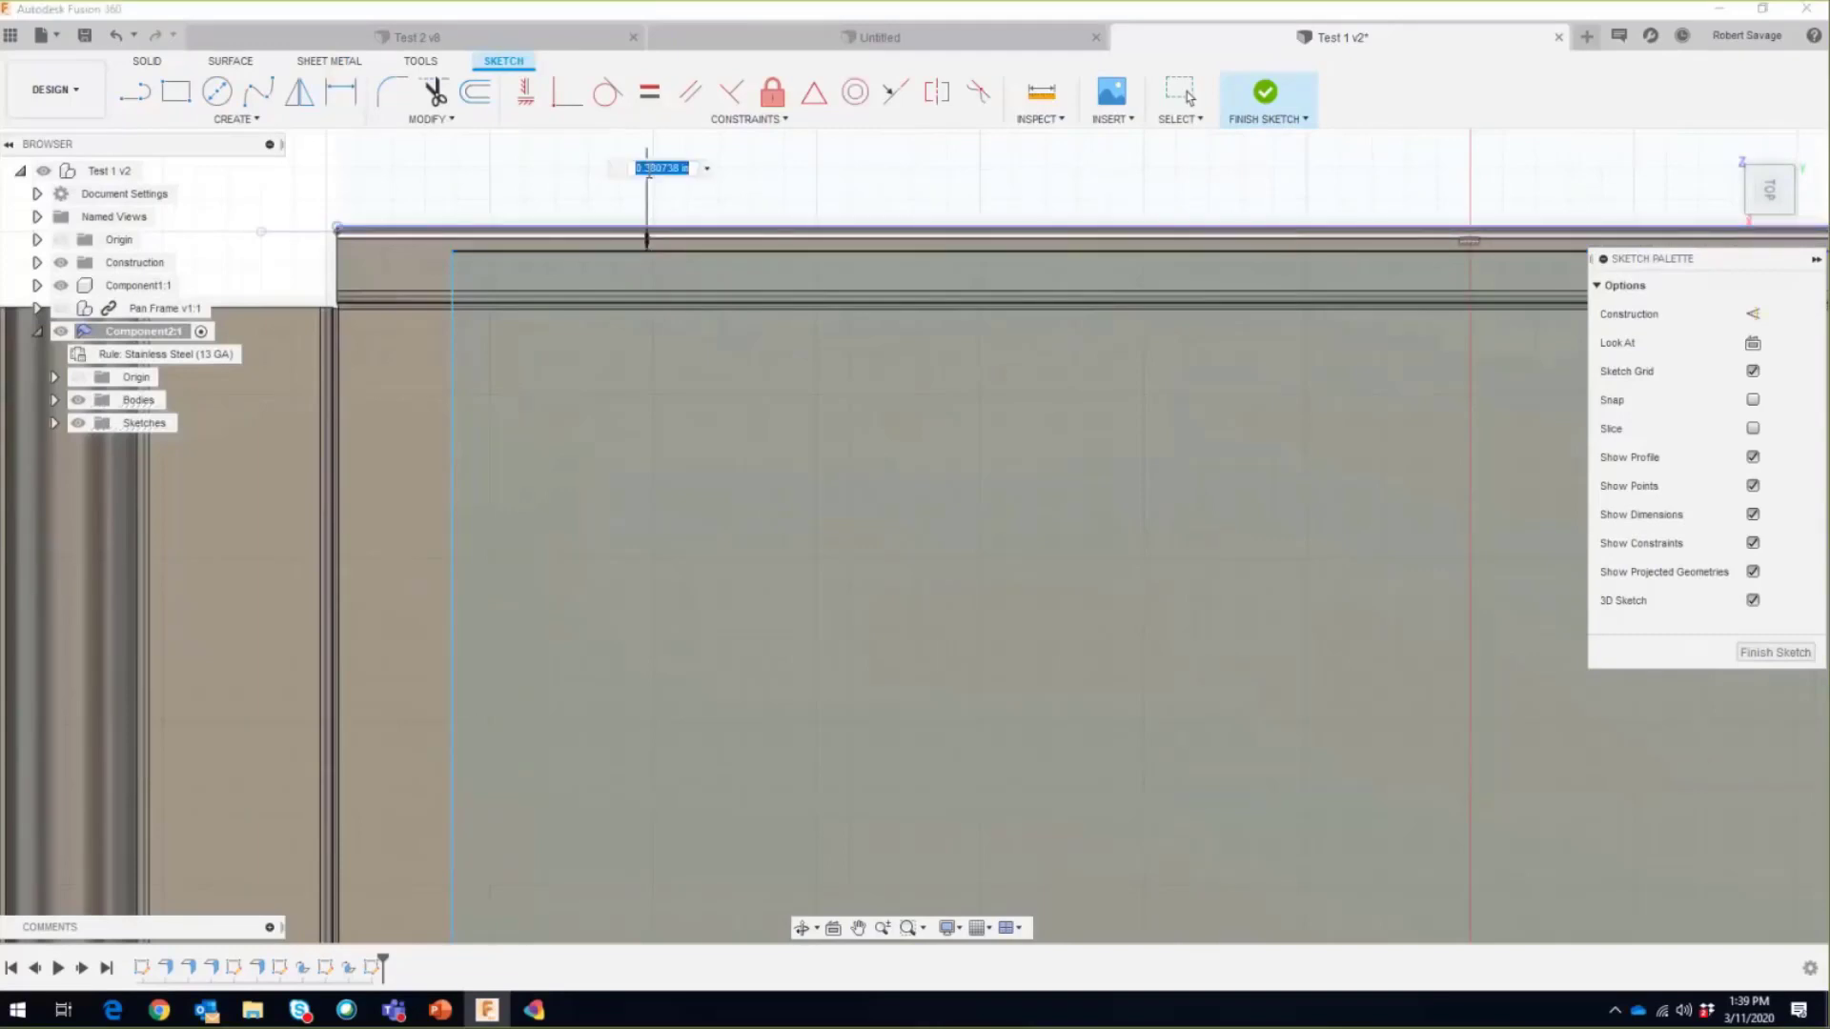
key(BackSpace)
text(.5)
key(Return)
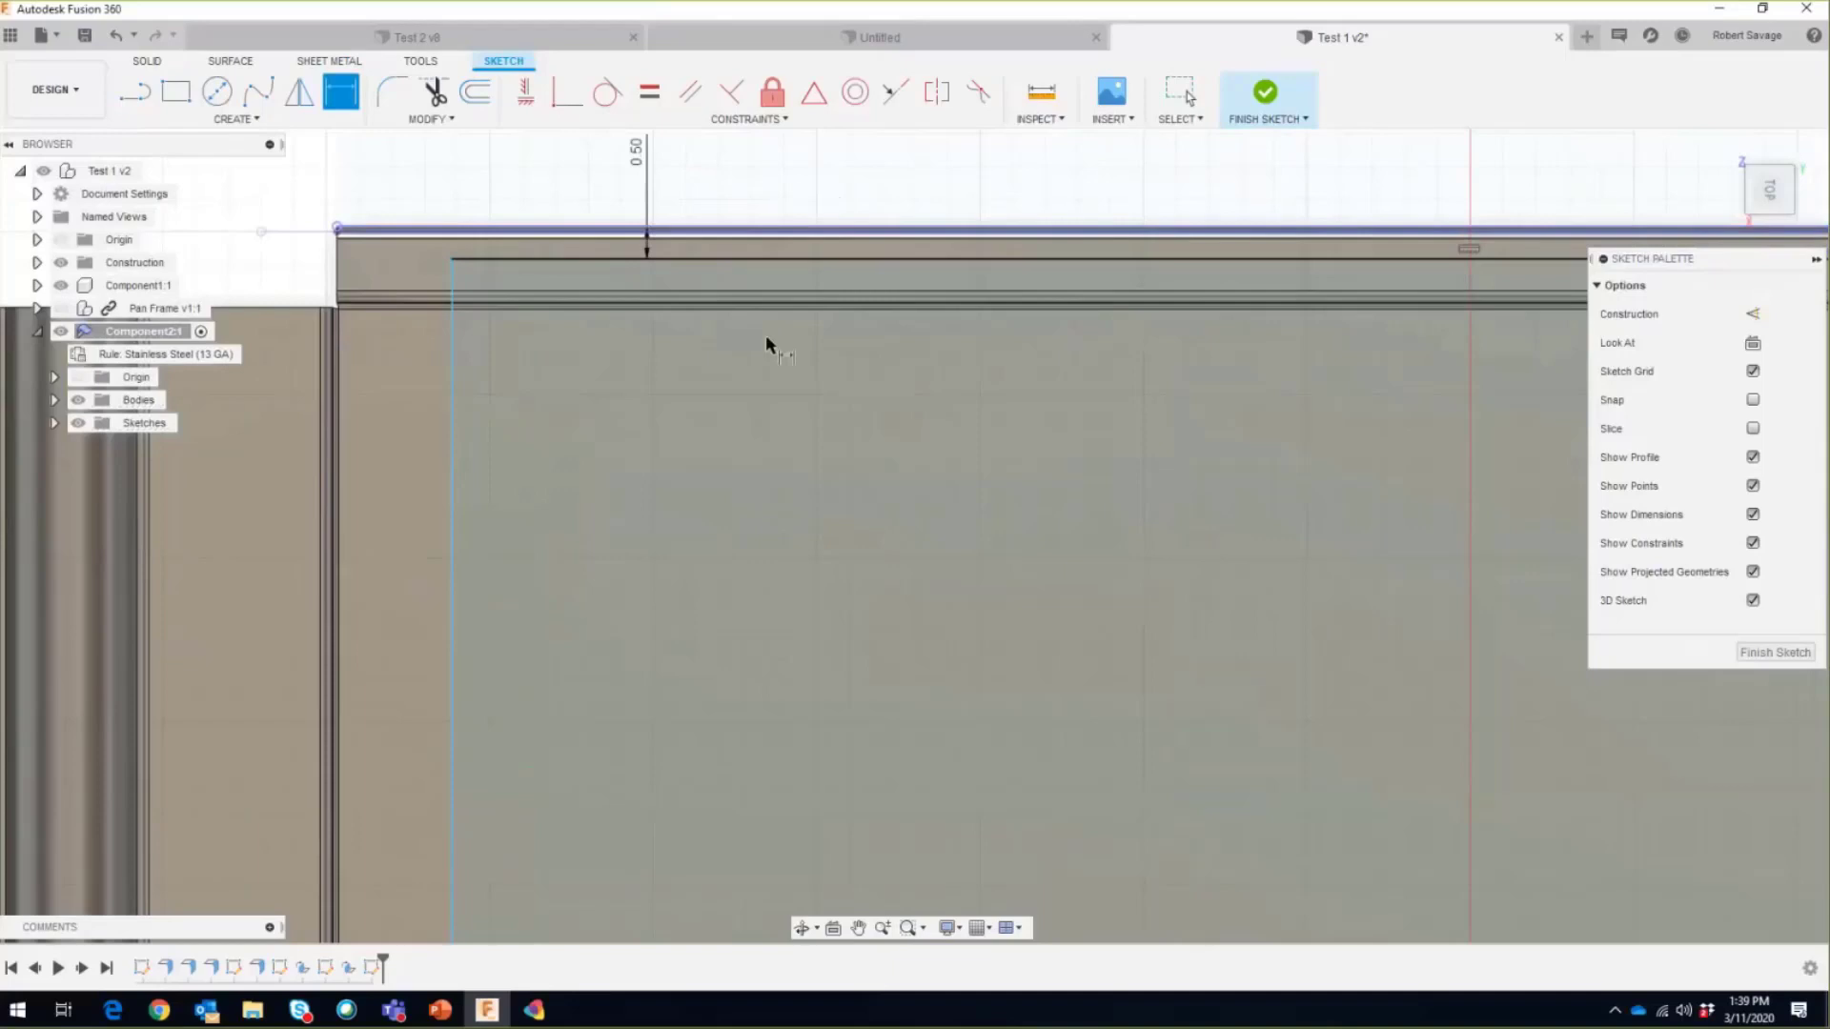
Step: Dimension the rectangle's lower long side 0.5 in from the outer edge of the opposite long rim
scroll(768, 345, down, 2)
scroll(863, 813, down, 2)
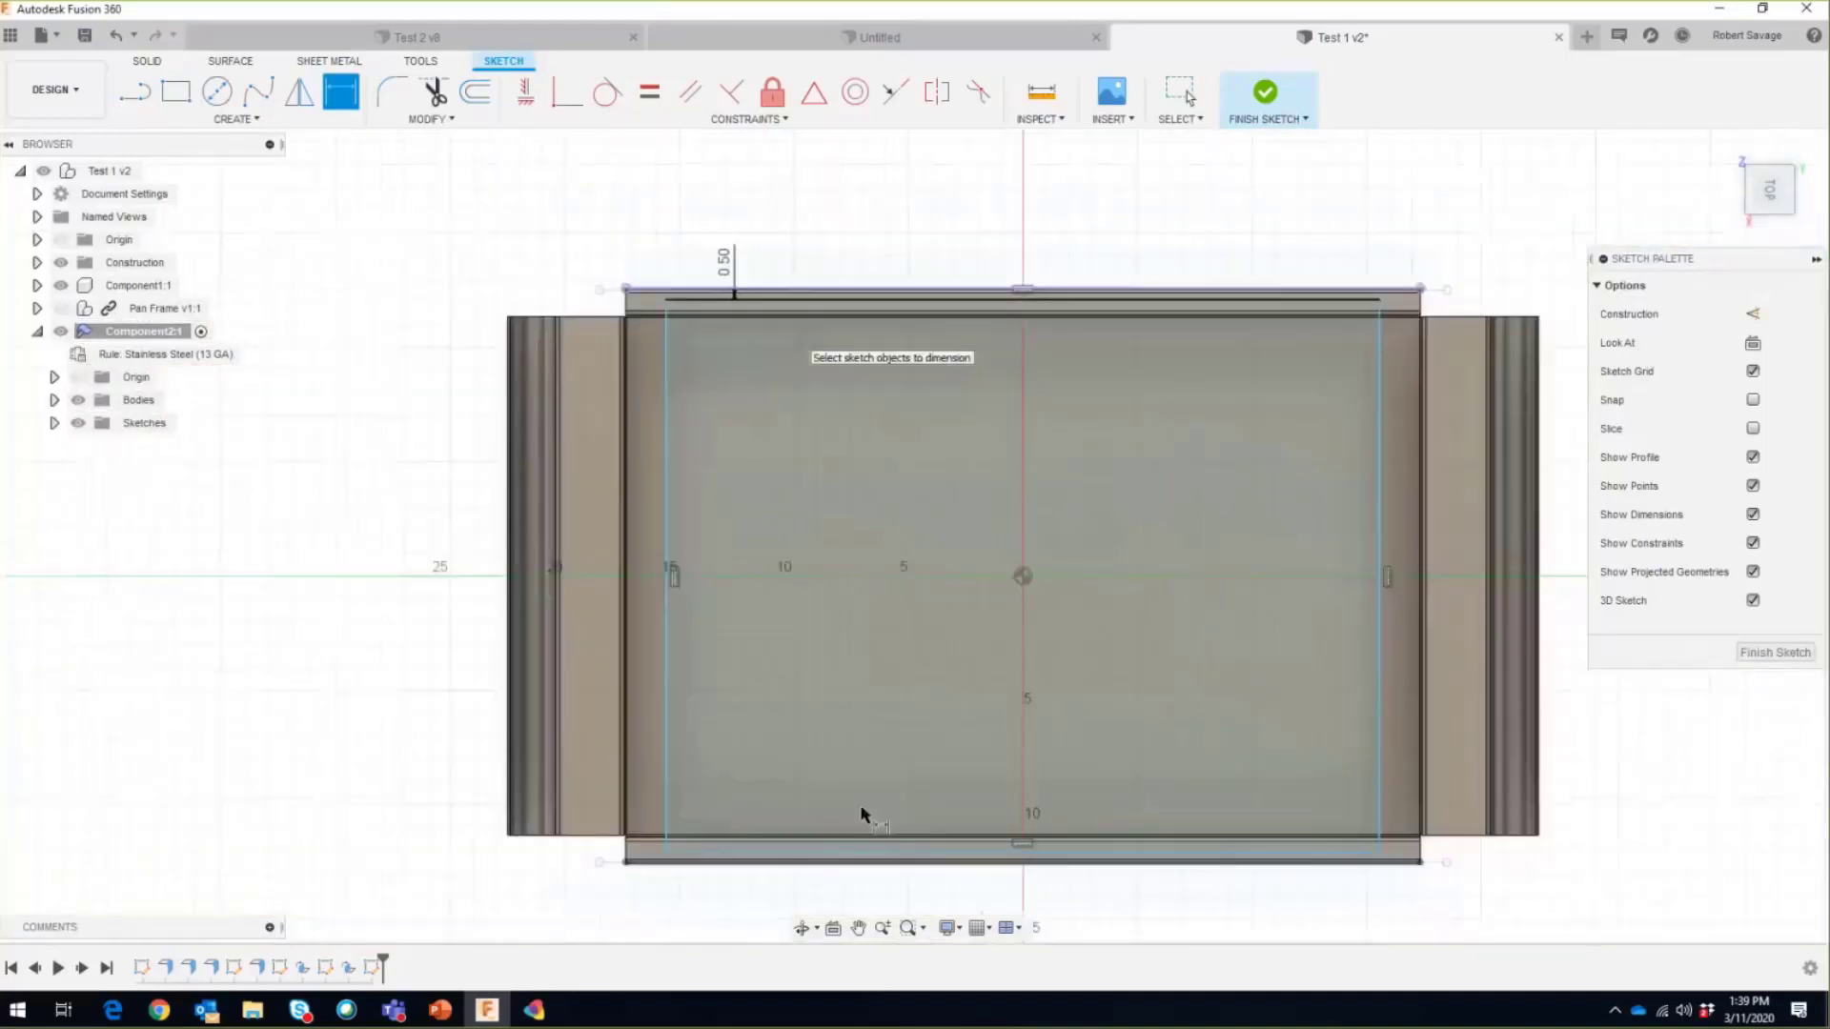
scroll(1377, 834, up, 4)
click(1377, 831)
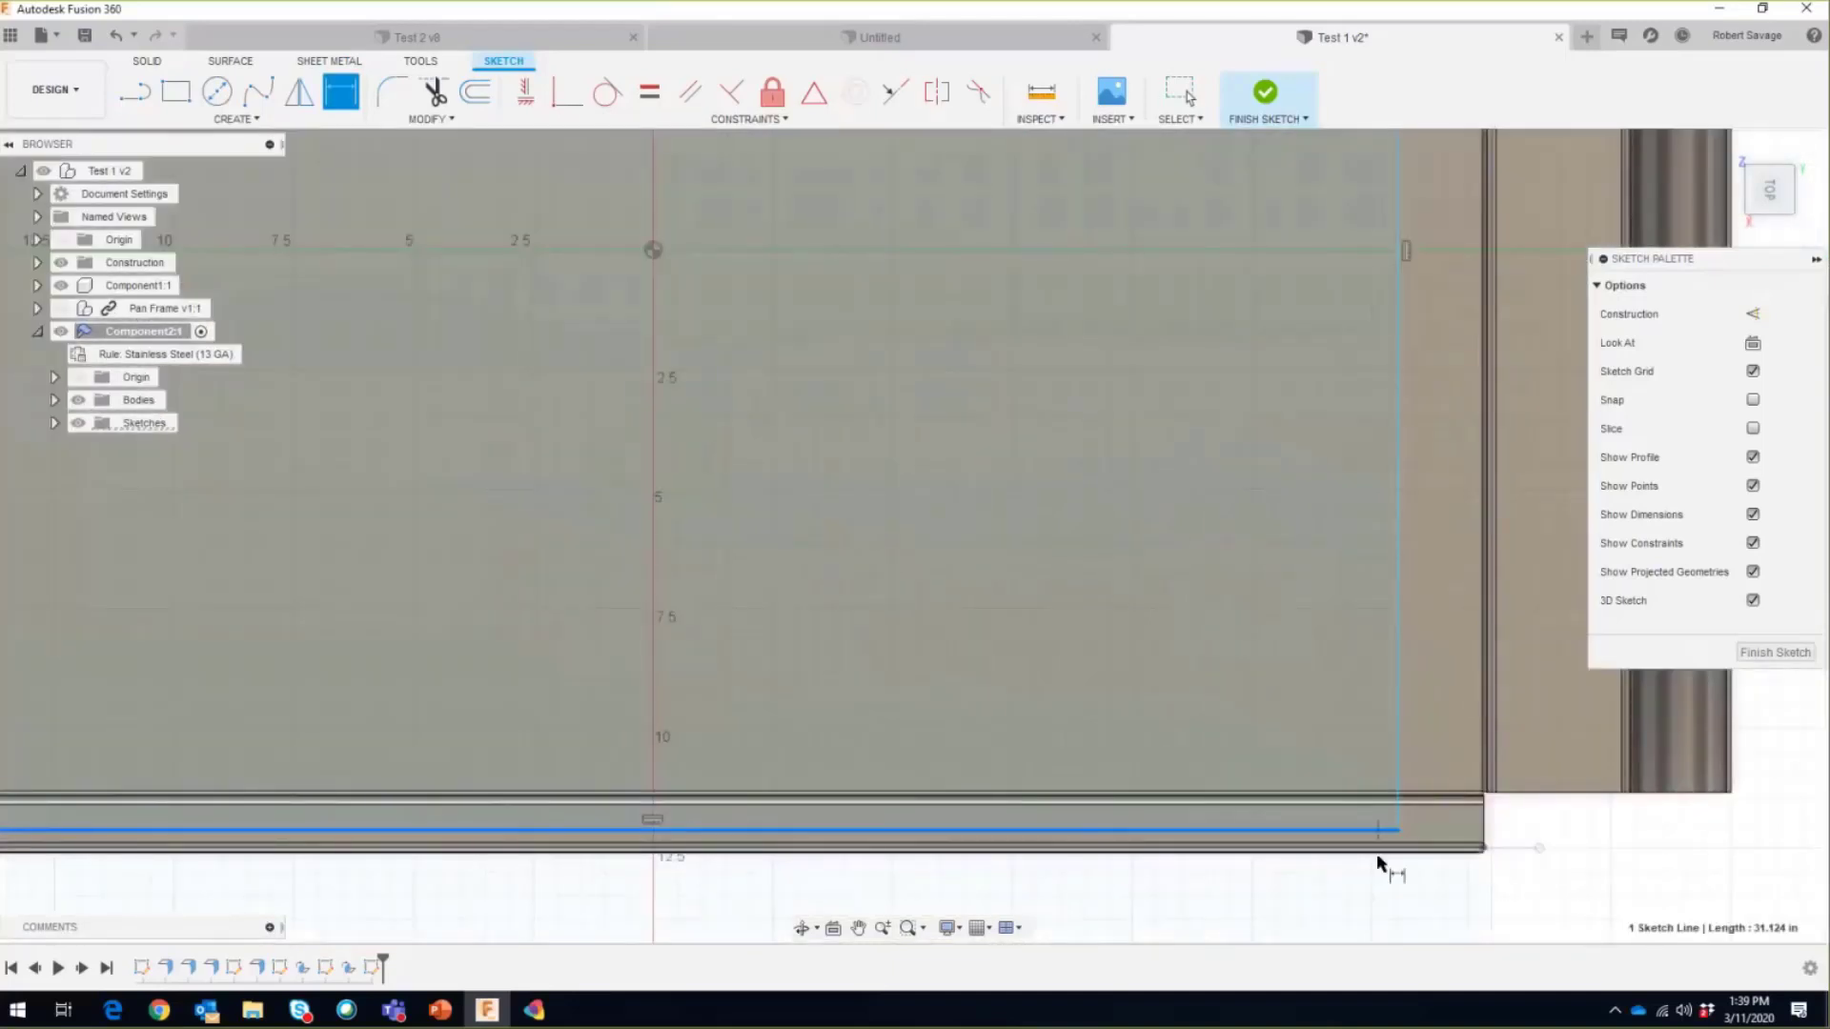
click(1377, 849)
click(1216, 906)
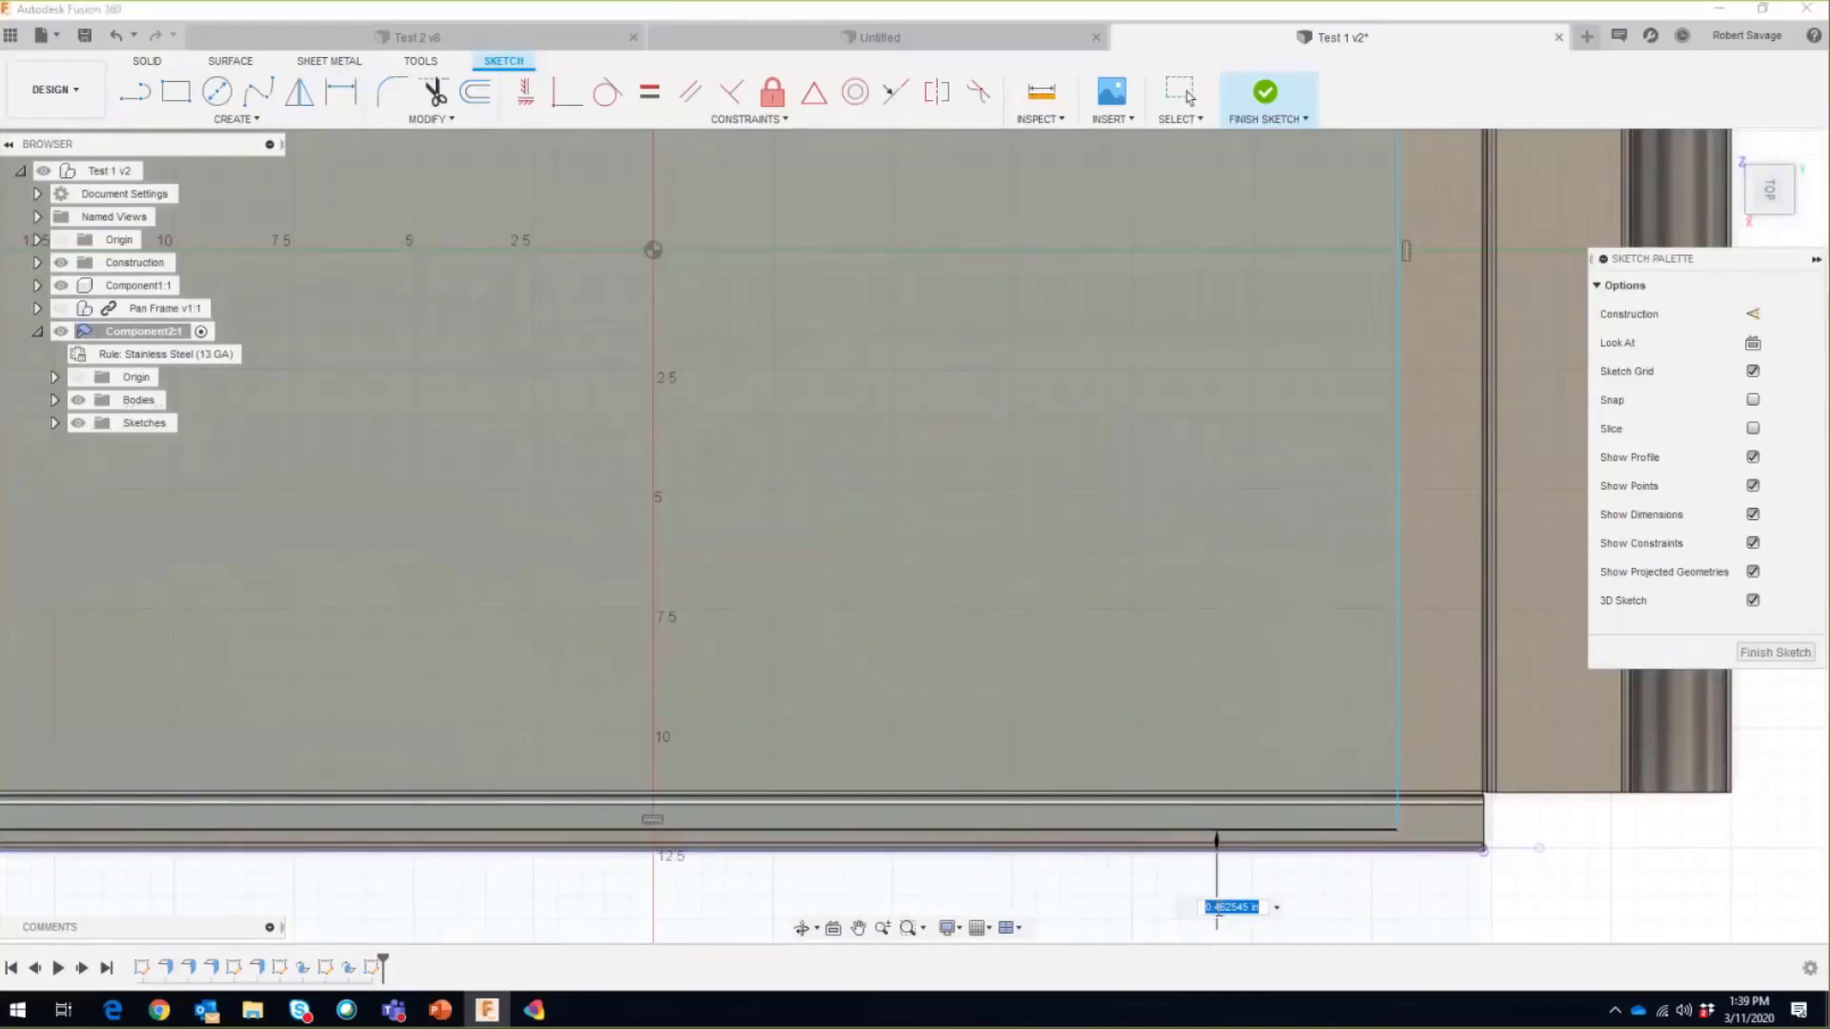
text(0.5)
key(Return)
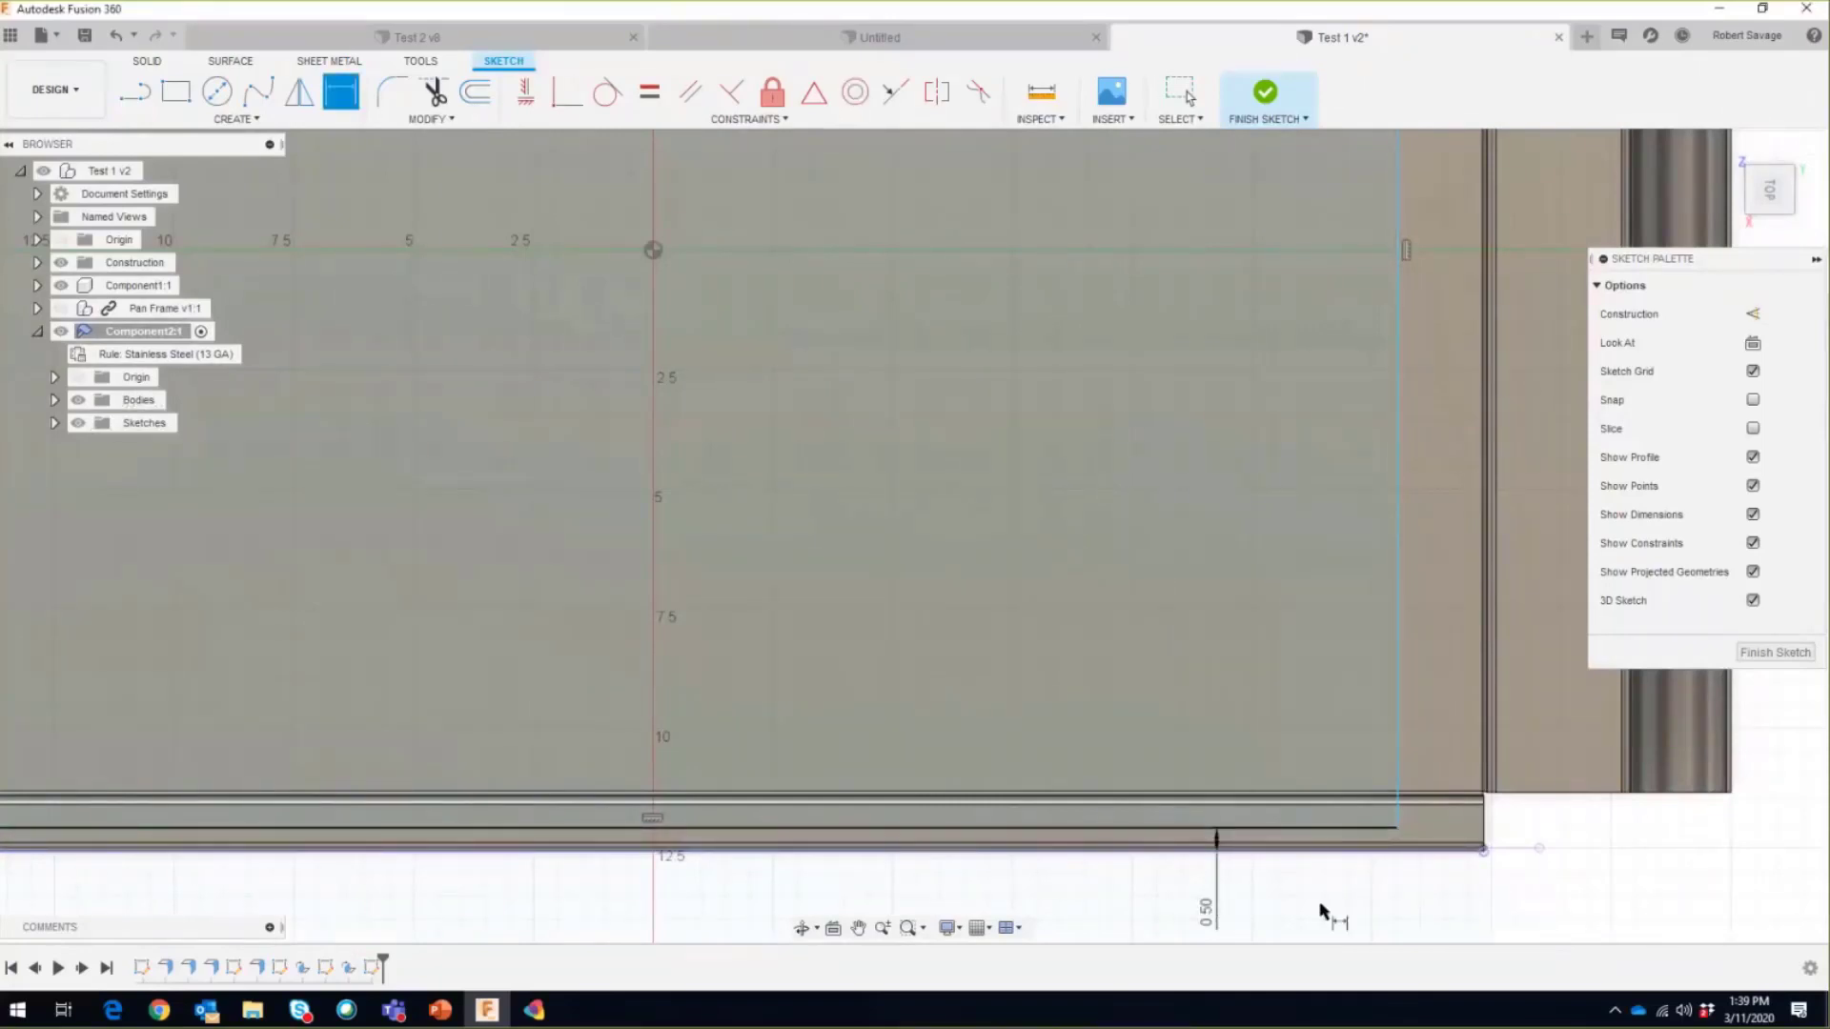
Step: Dimension the rectangle's right short side 7 in from the outer edge of the pan's right end rim
scroll(1291, 827, down, 1)
scroll(1291, 827, down, 3)
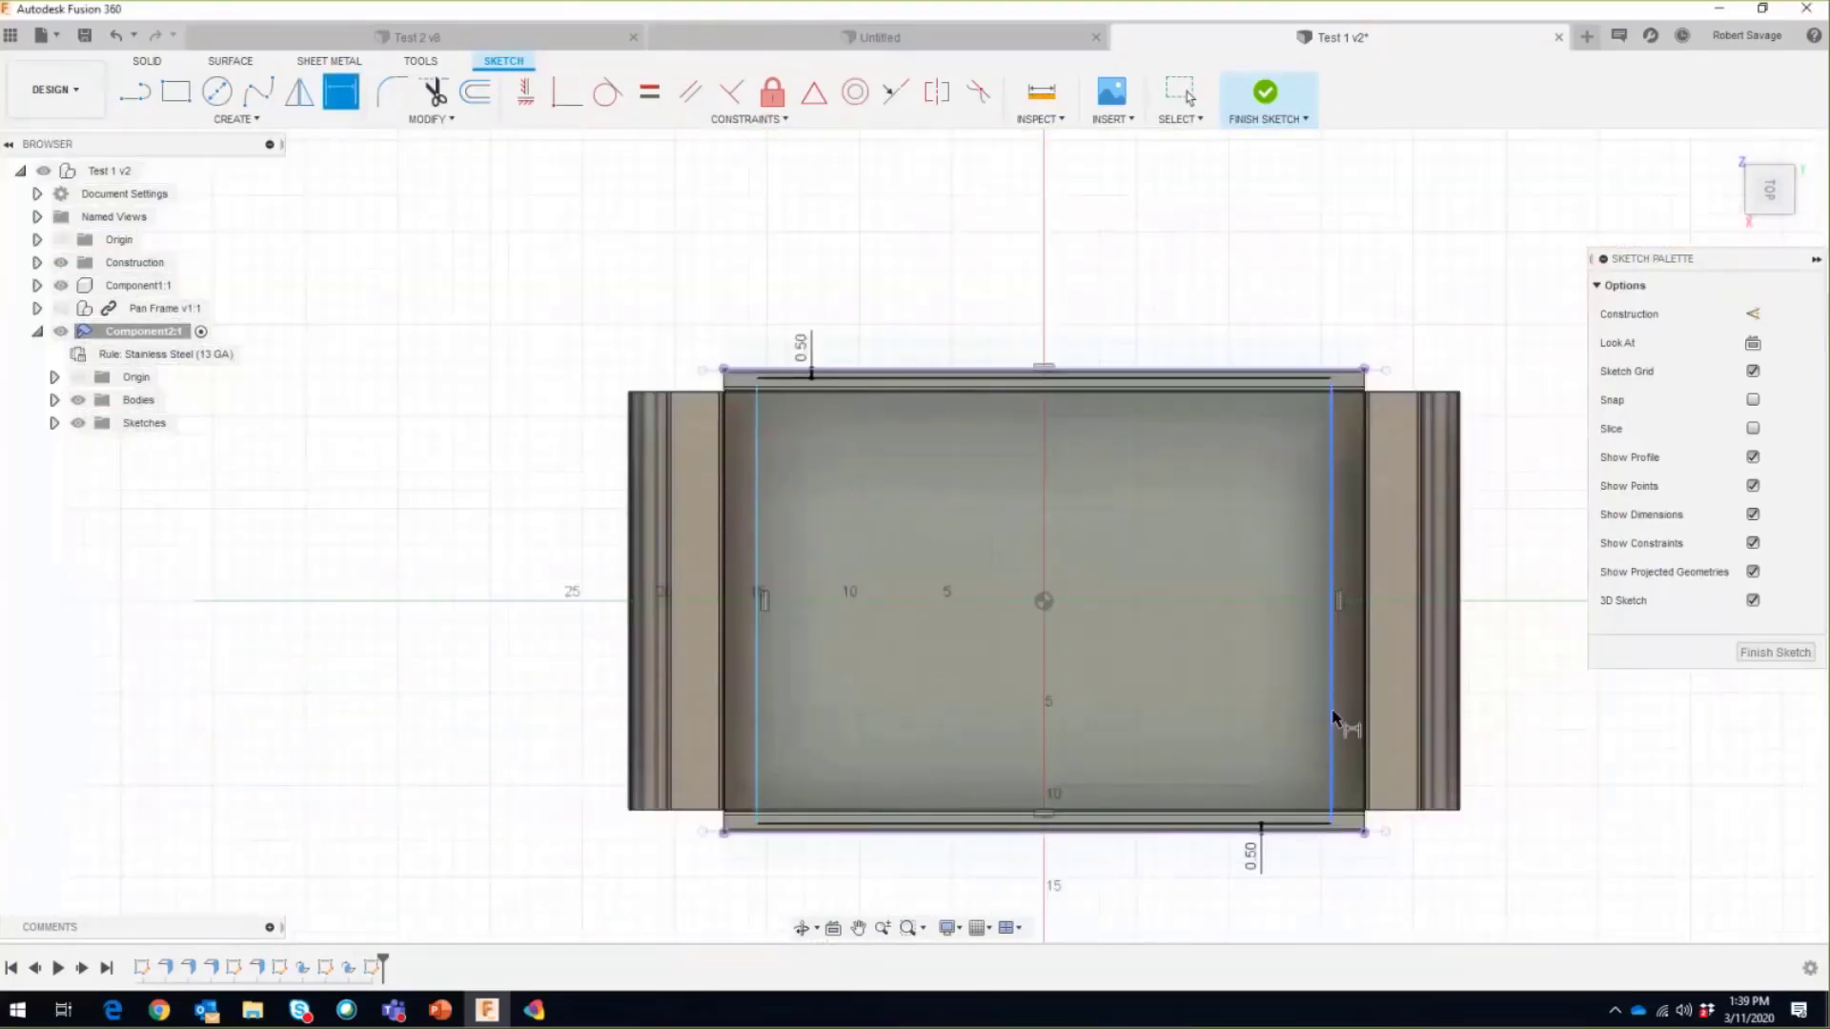
click(1334, 728)
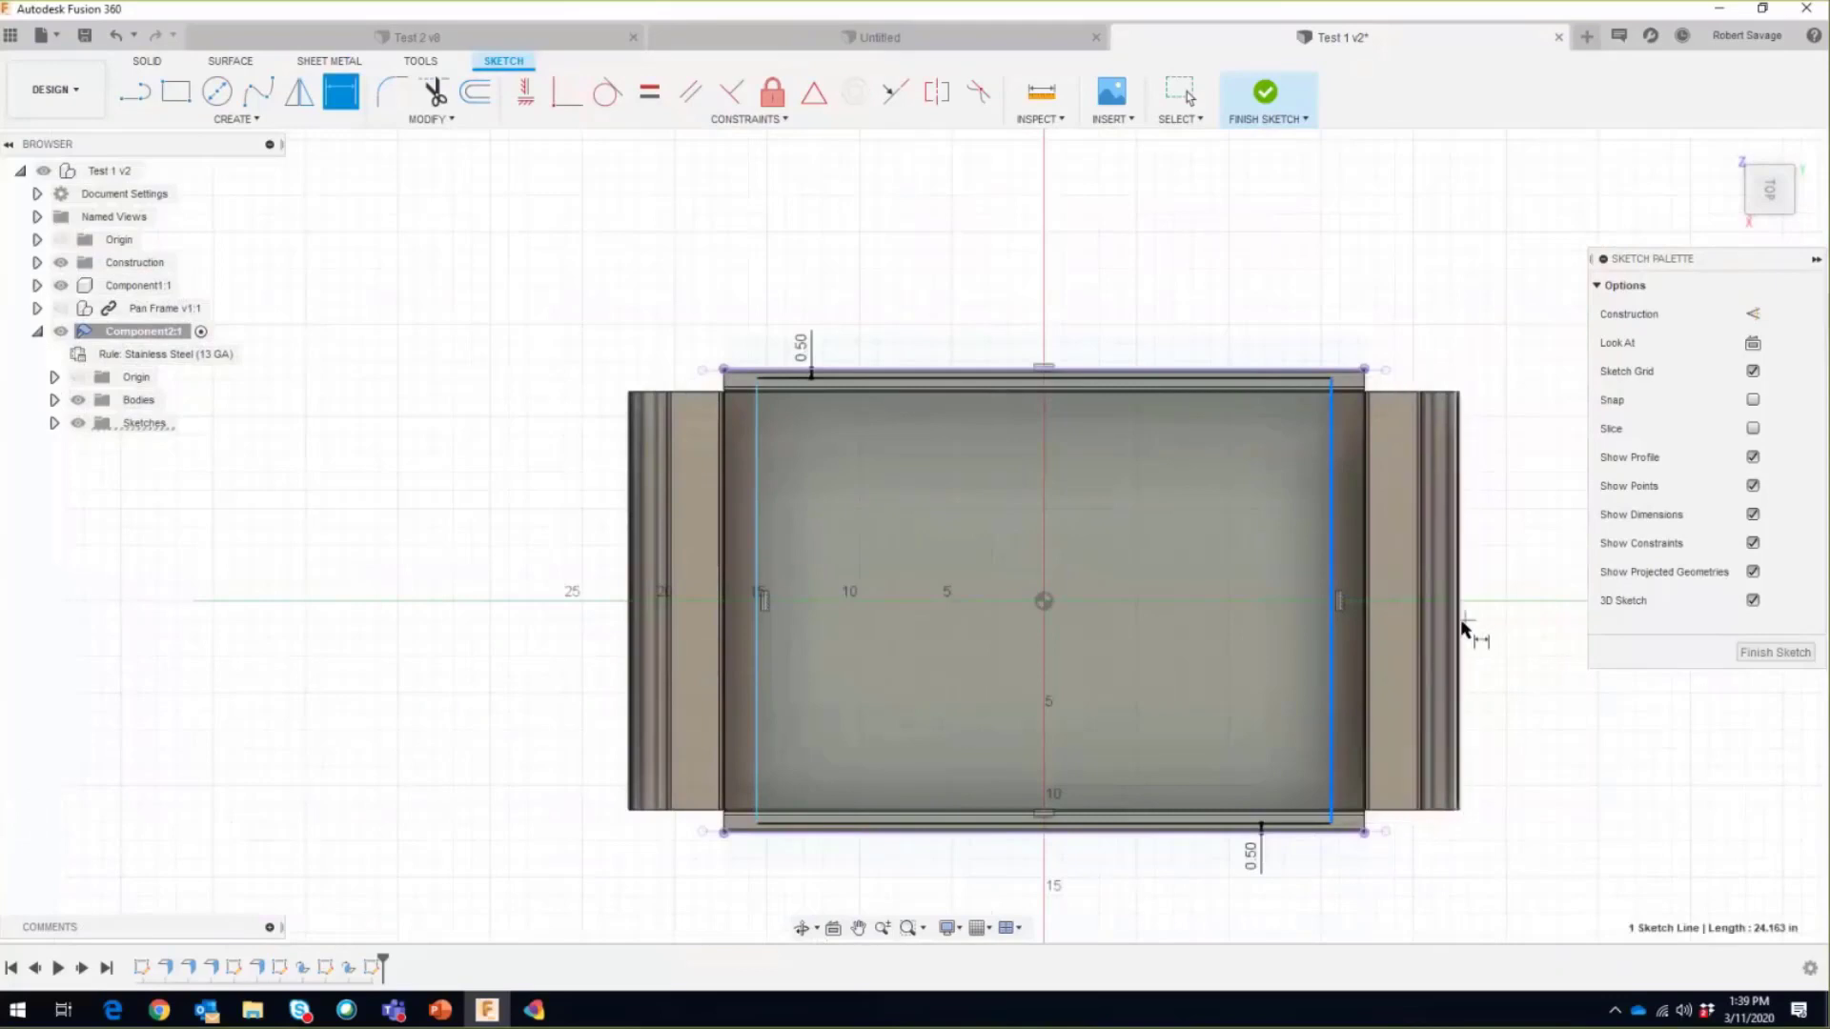
click(1466, 629)
click(1399, 275)
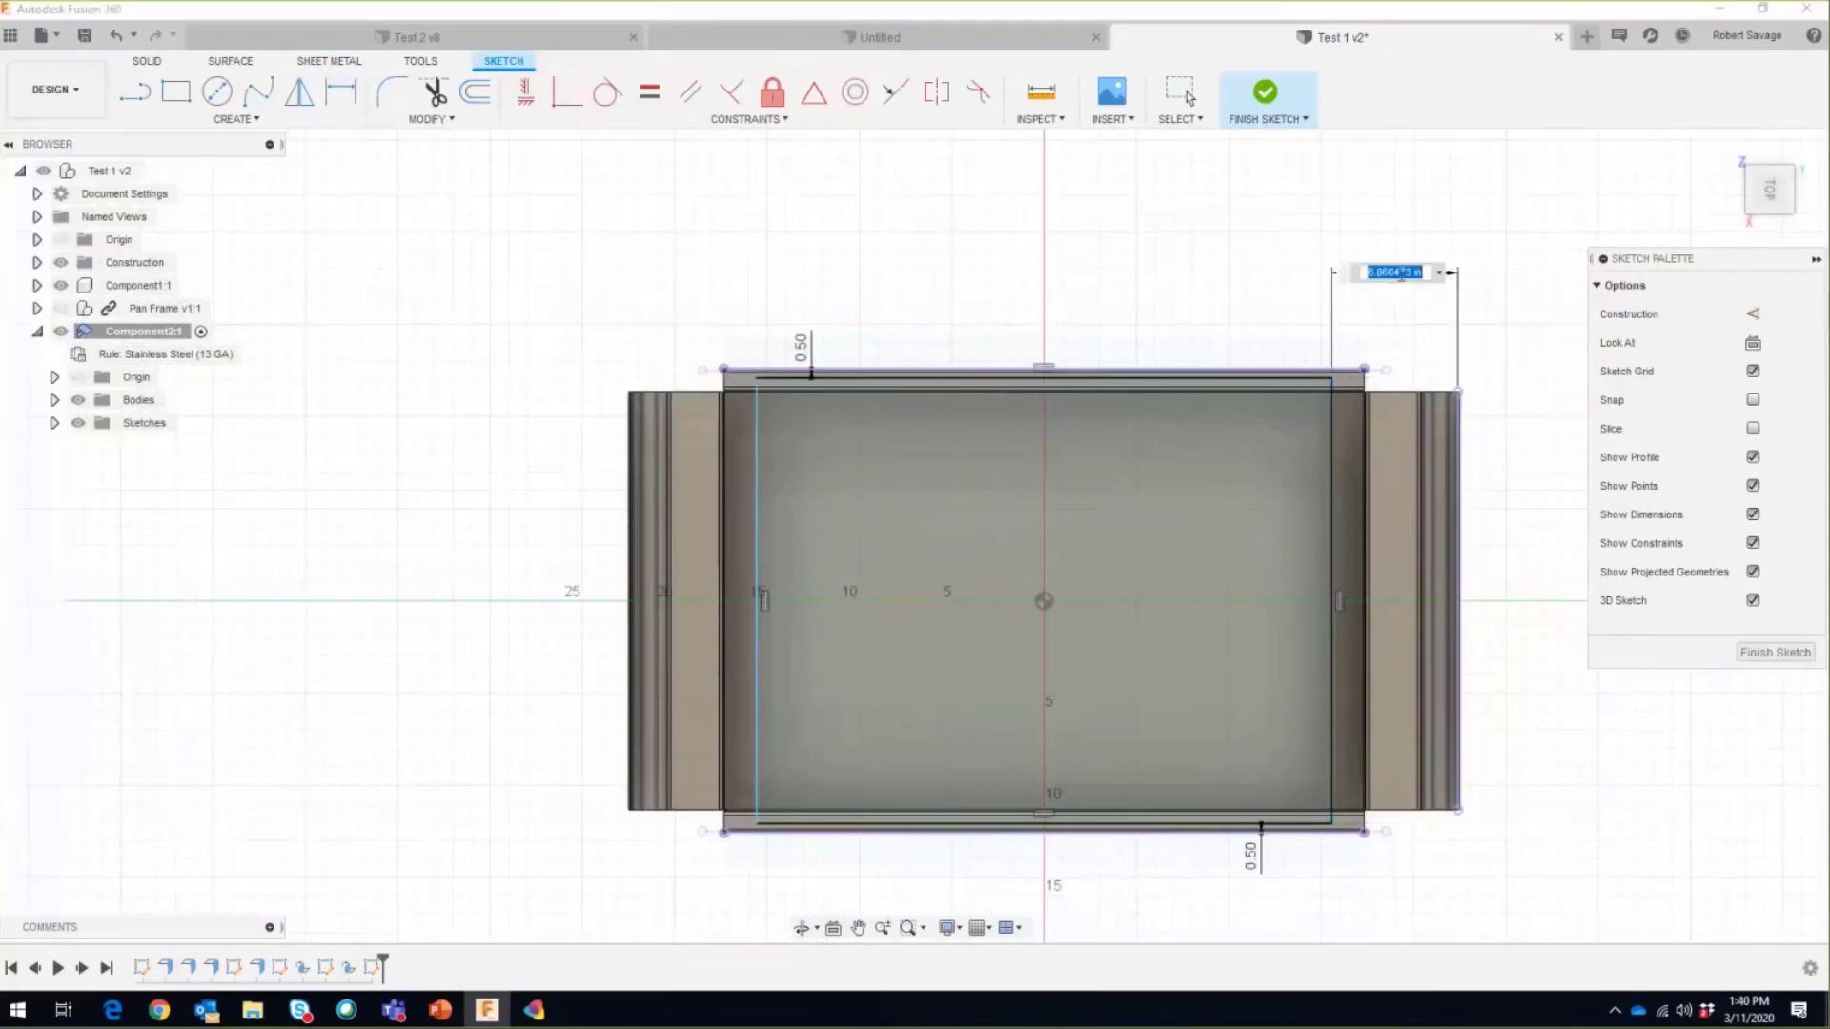
text(7)
key(Return)
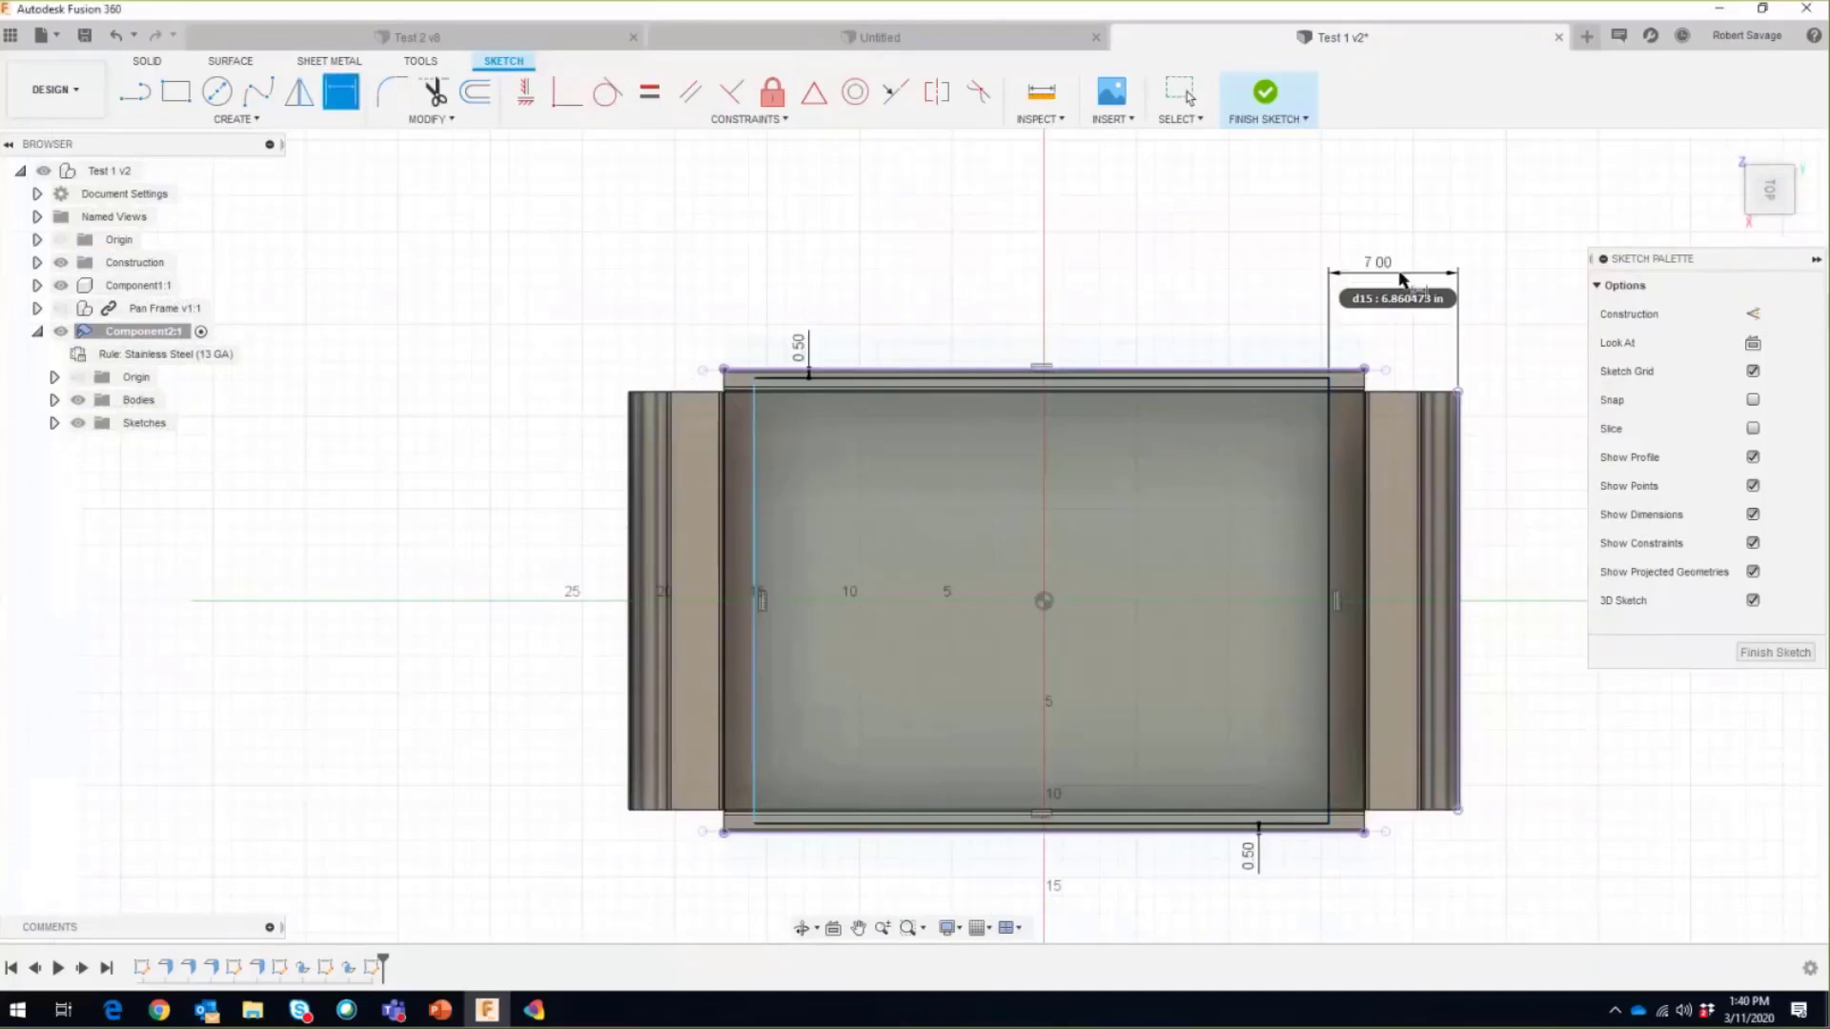
Step: Dimension the rectangle's left short side 7 in from the outer edge of the pan's left end rim
click(754, 473)
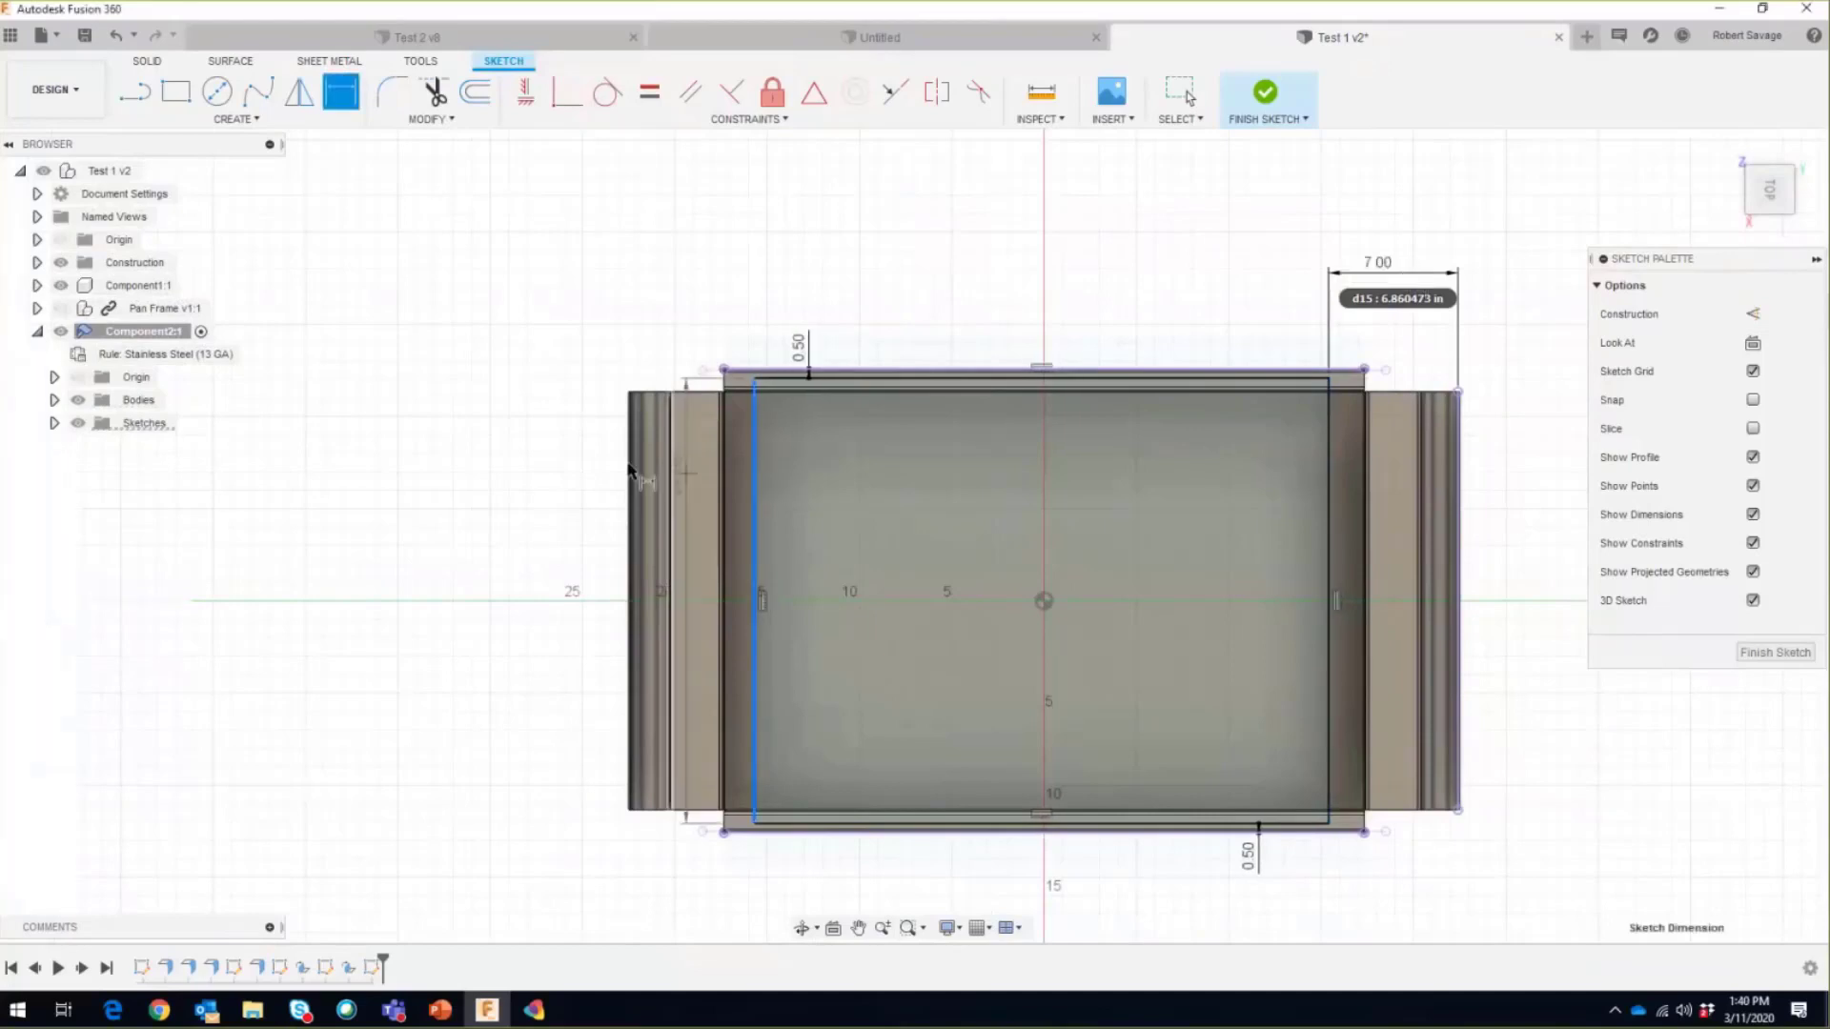
scroll(628, 469, up, 2)
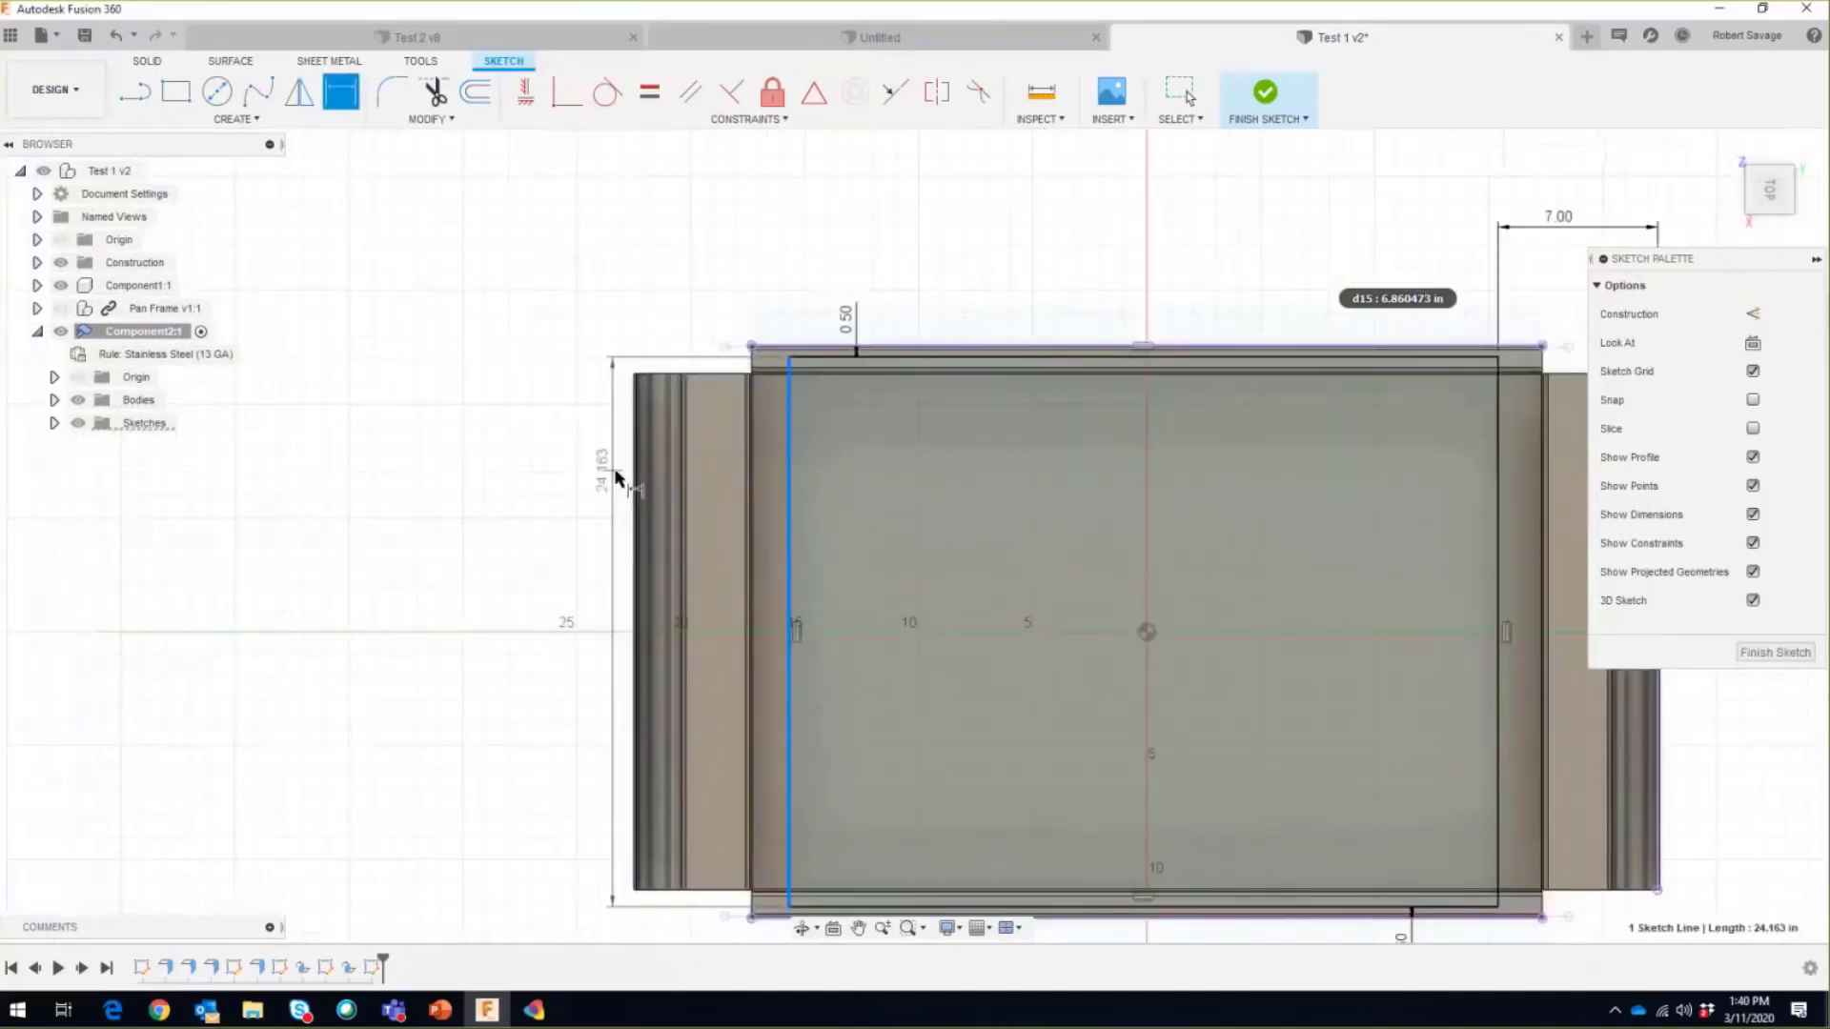
scroll(616, 477, up, 3)
scroll(615, 473, up, 4)
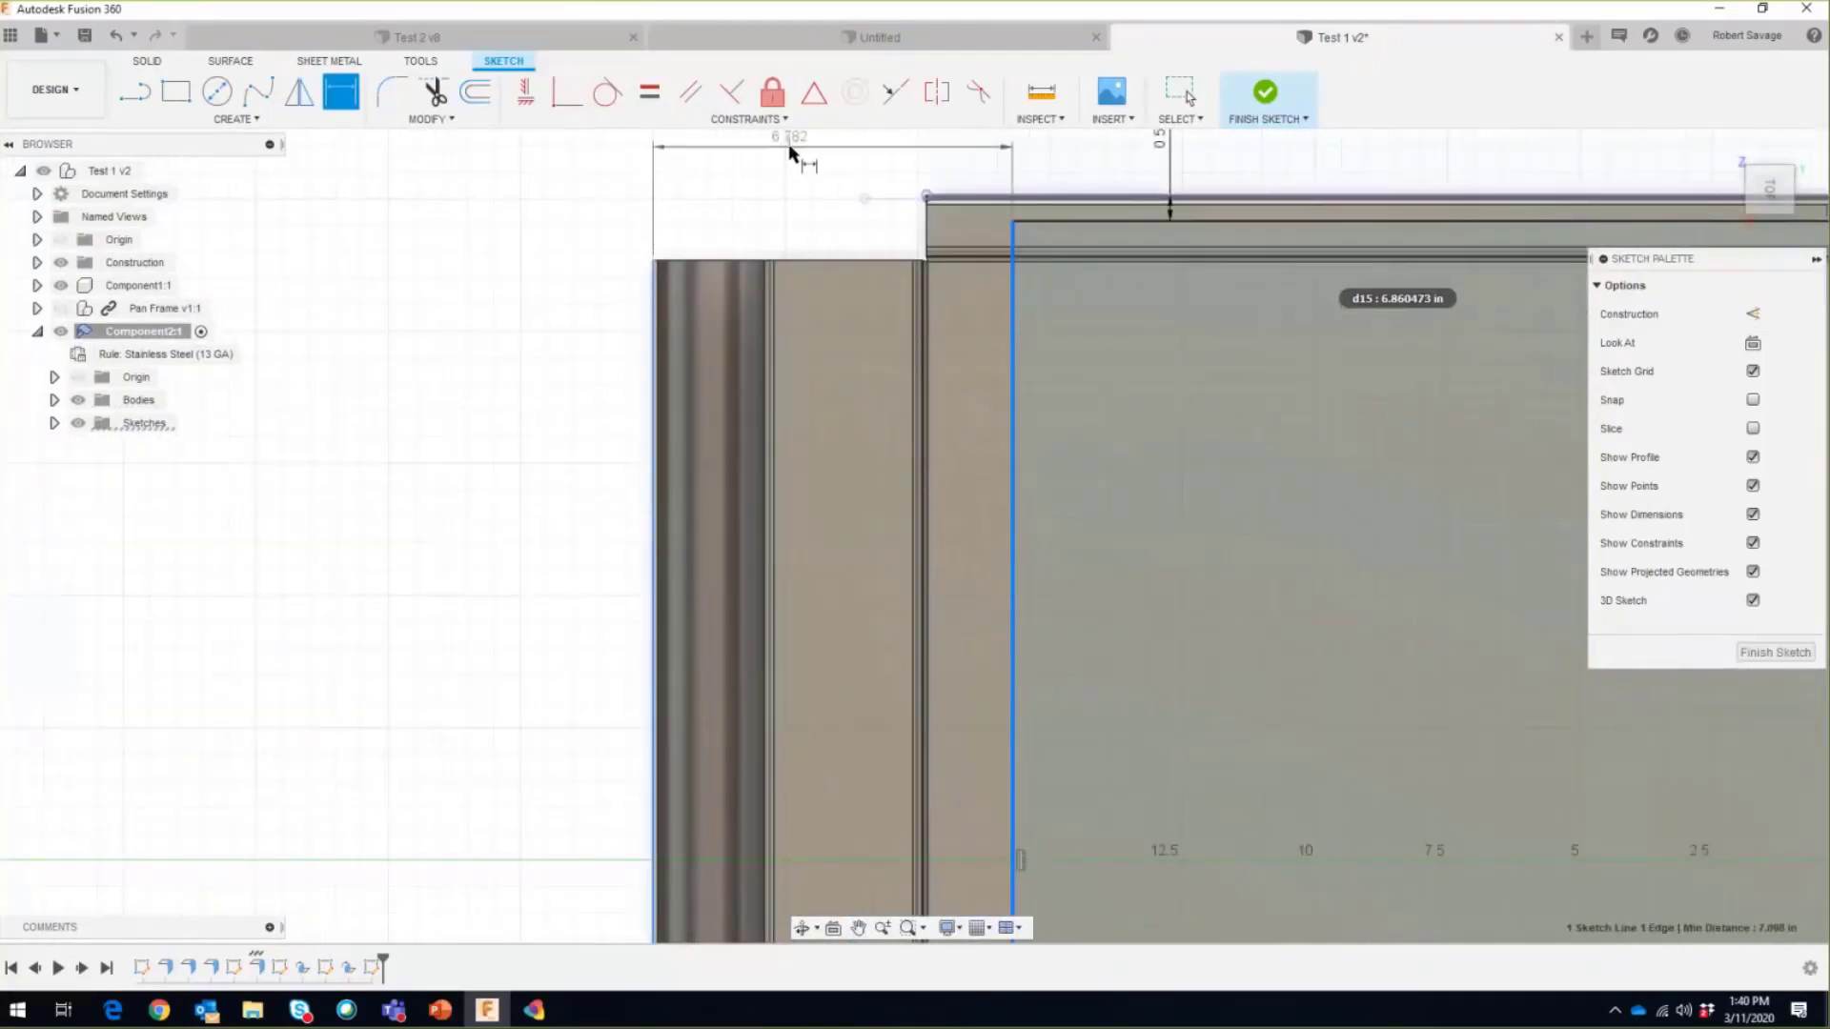
click(790, 152)
text(7)
key(Return)
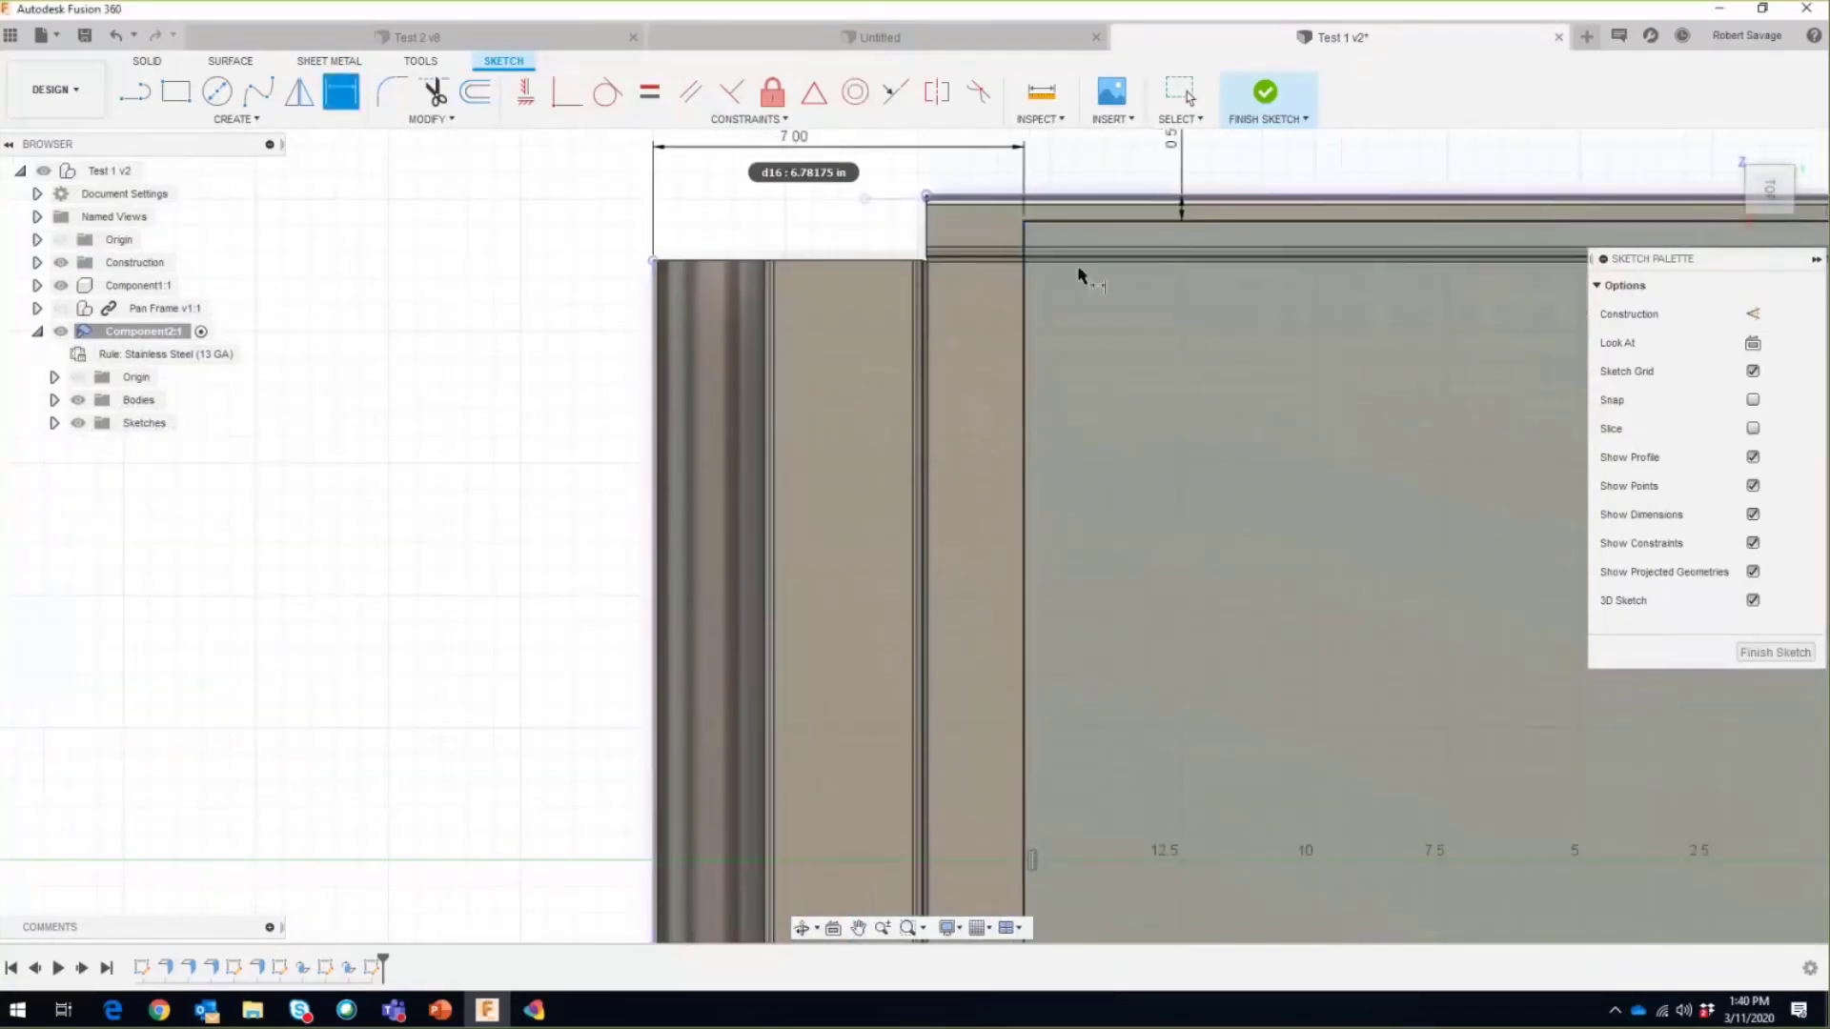
scroll(1080, 275, down, 5)
scroll(1080, 274, down, 3)
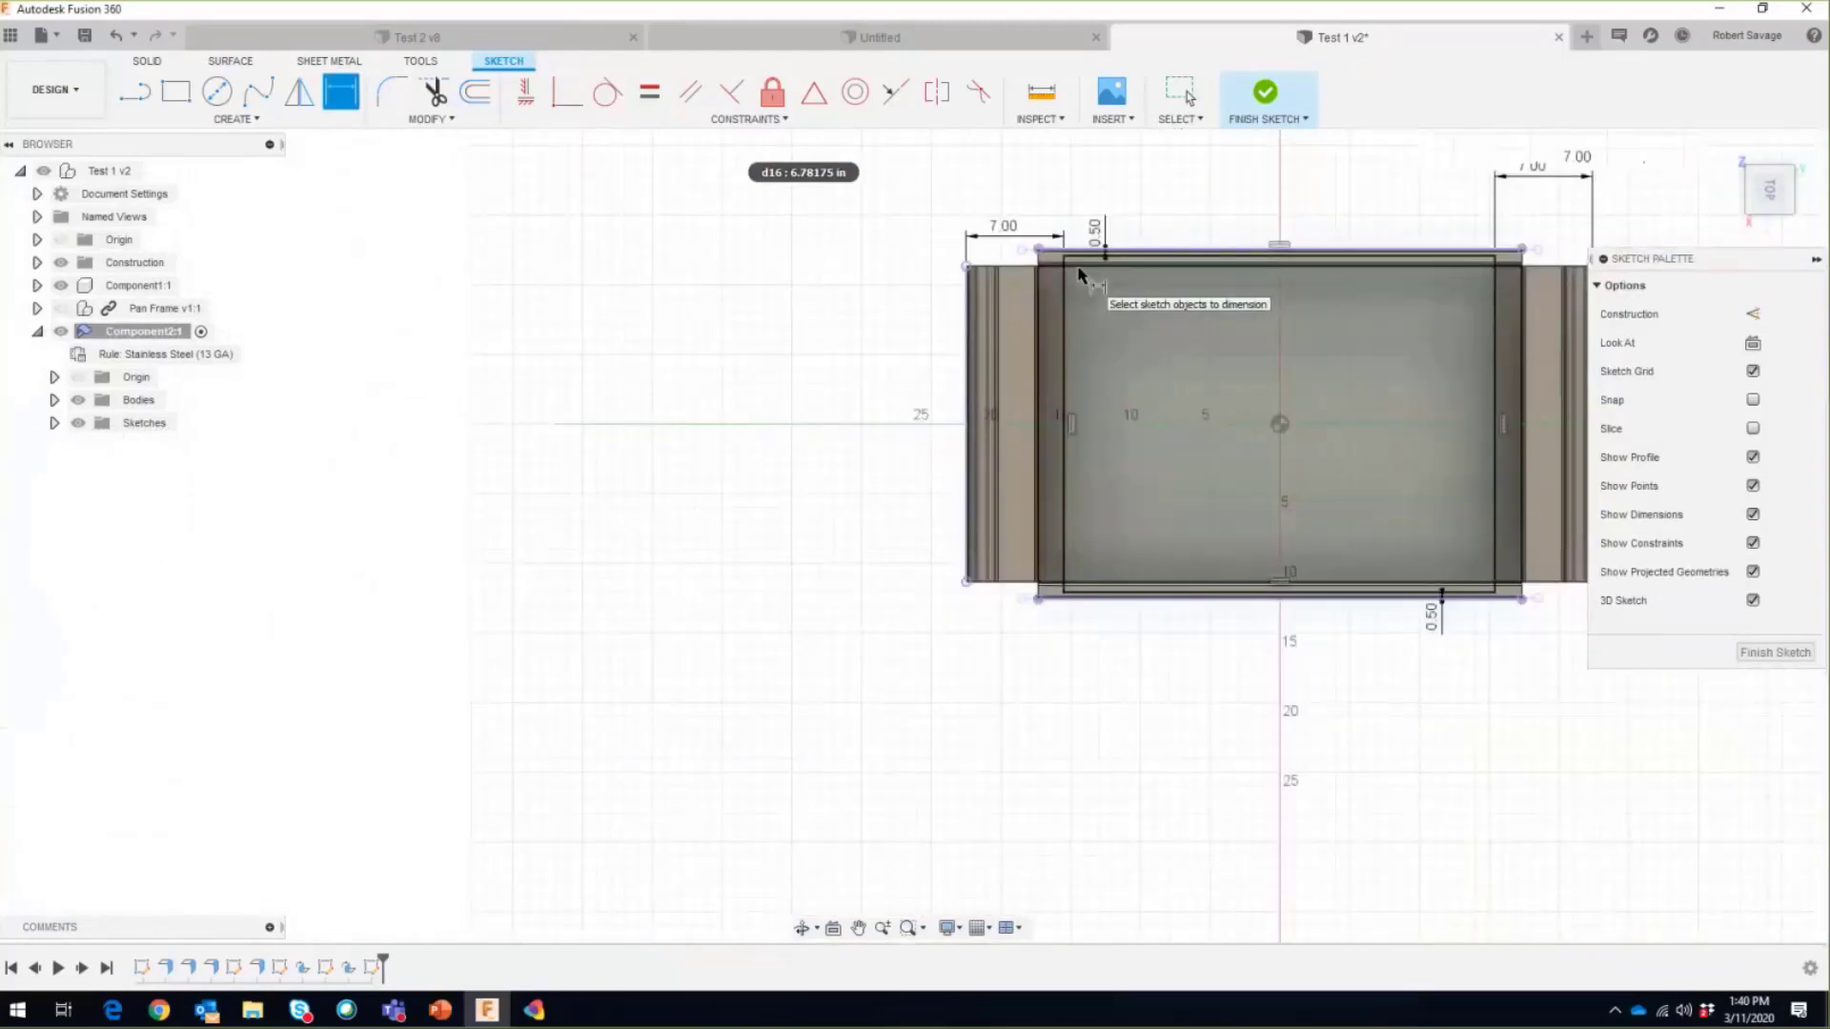
scroll(1079, 274, down, 1)
middle_drag(1079, 275, 630, 337)
key(Escape)
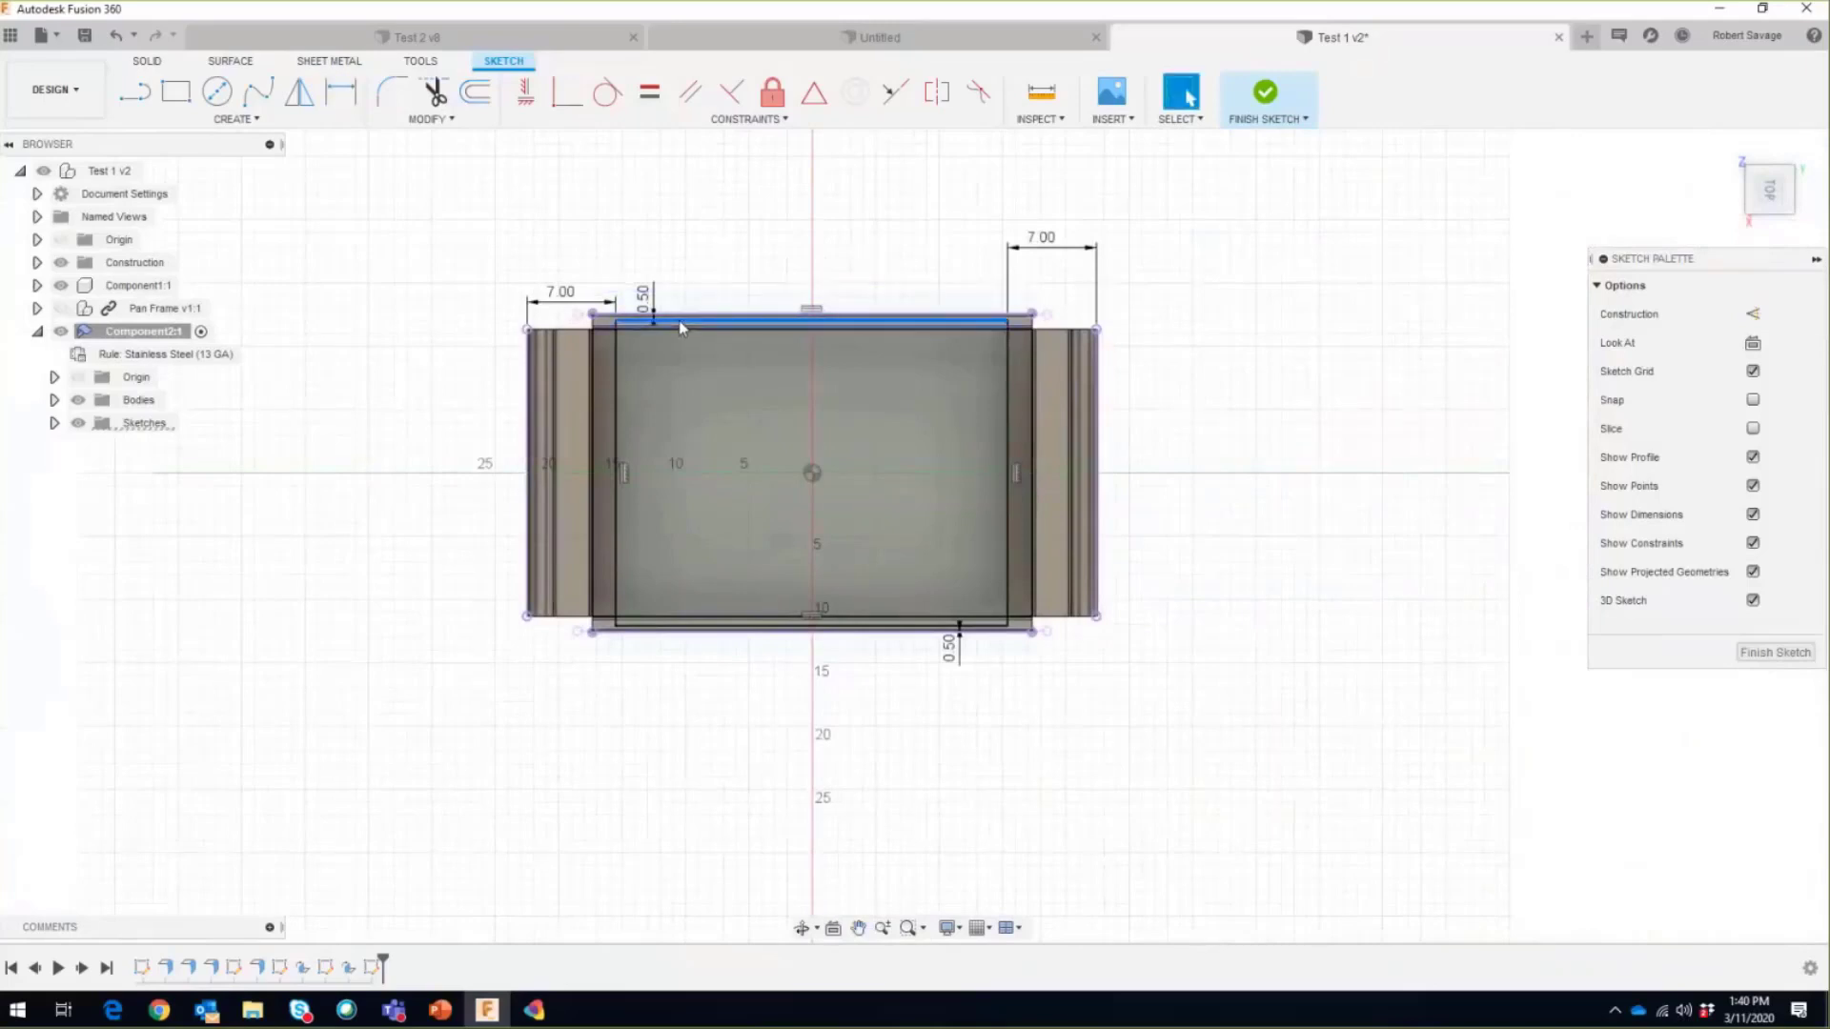
Step: Convert all four sides of the rectangle to construction lines
click(615, 363)
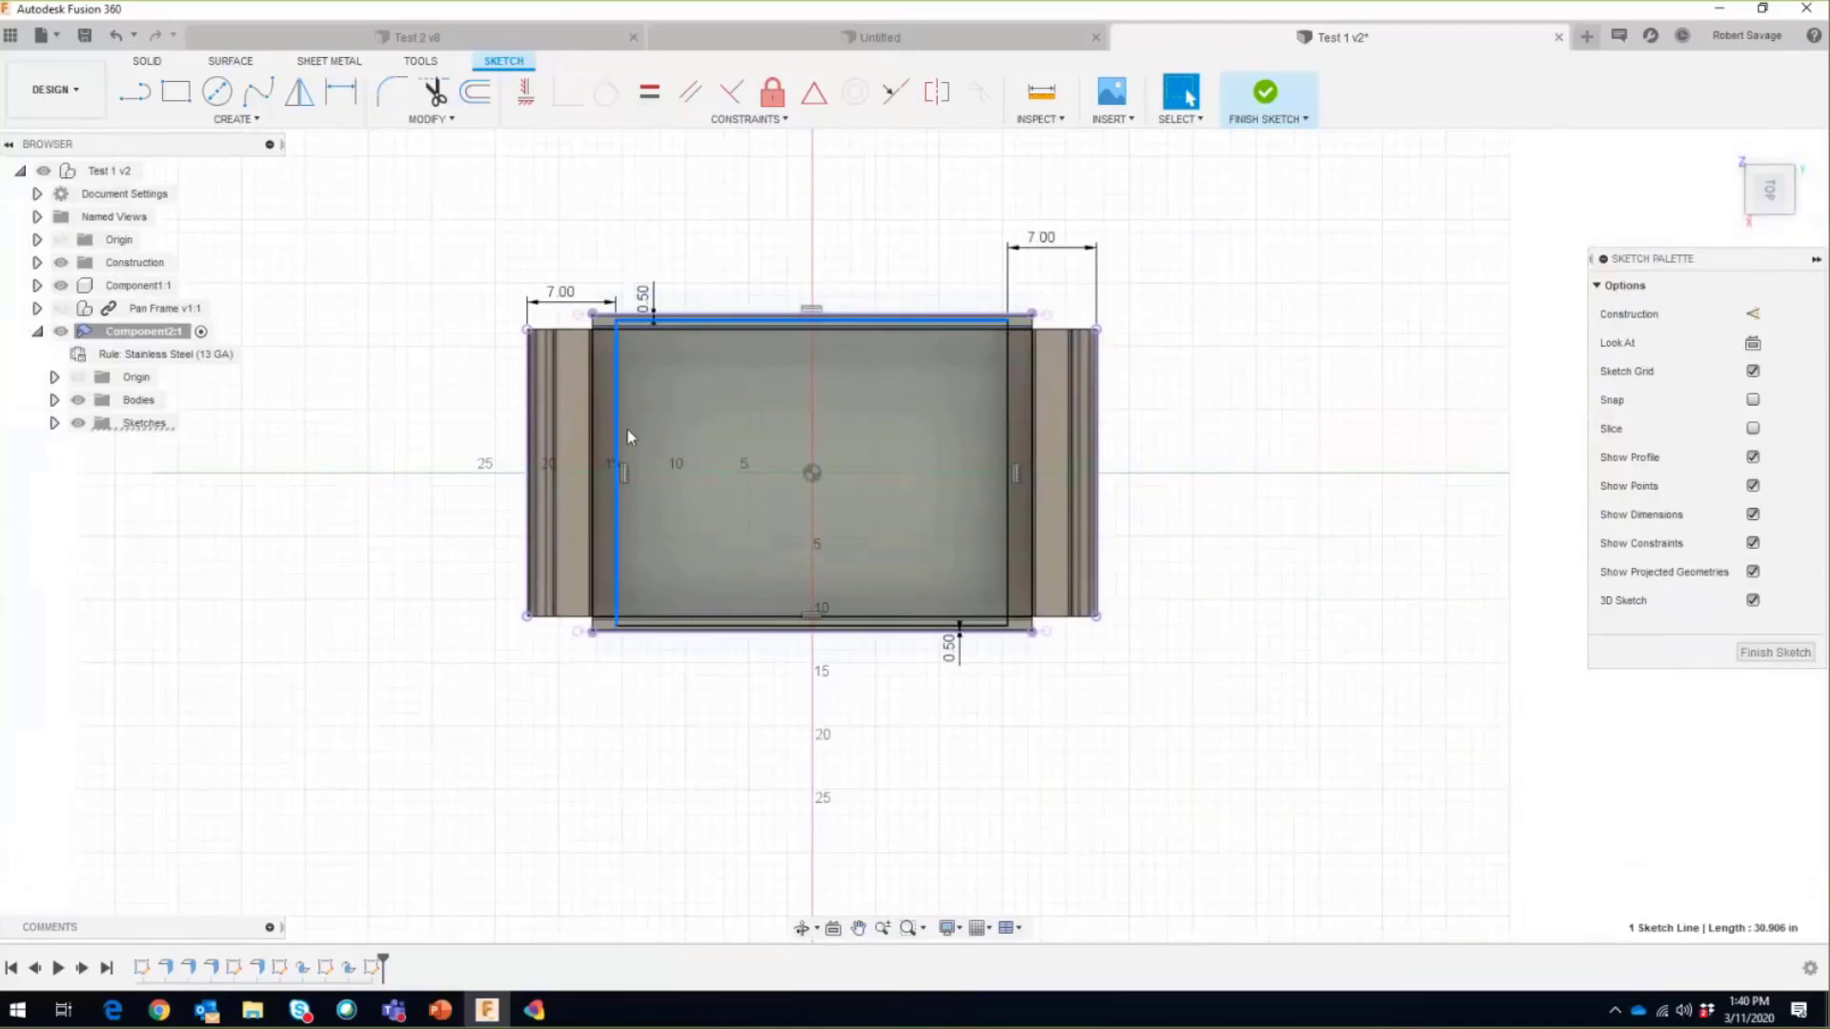
ctrl+click(665, 626)
ctrl+click(1007, 534)
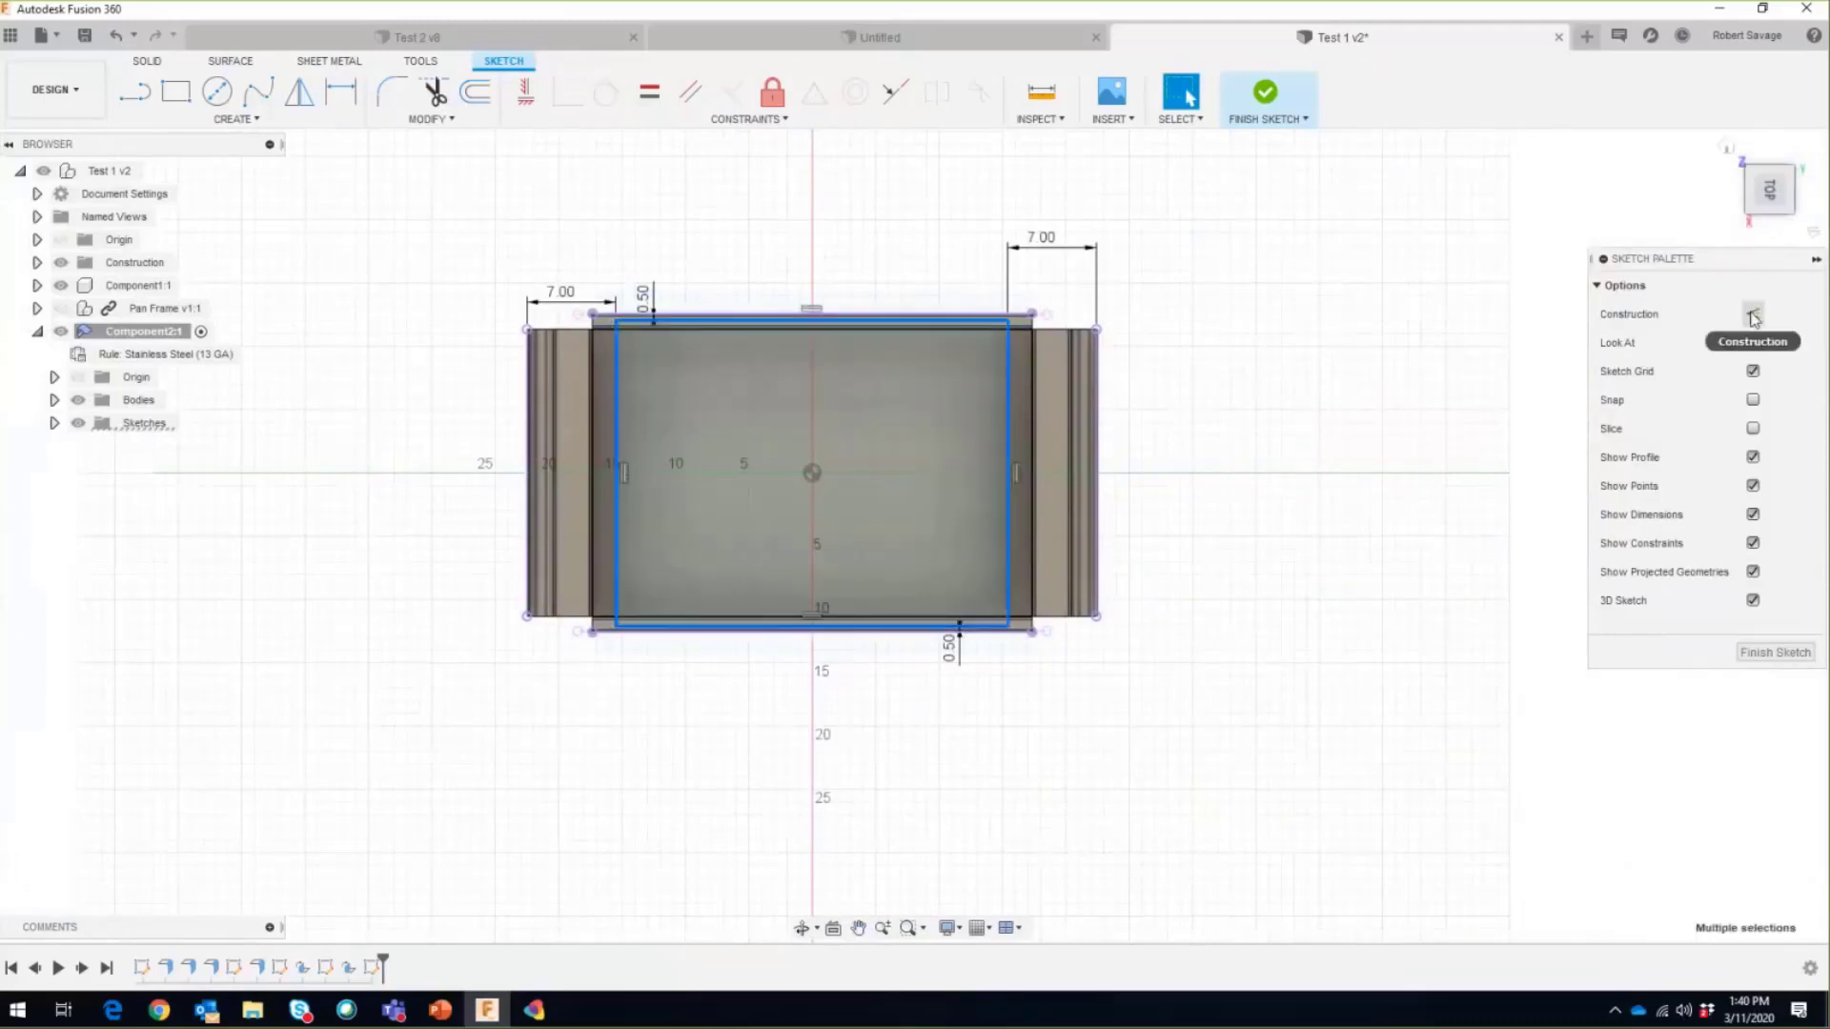
click(1753, 318)
click(1553, 328)
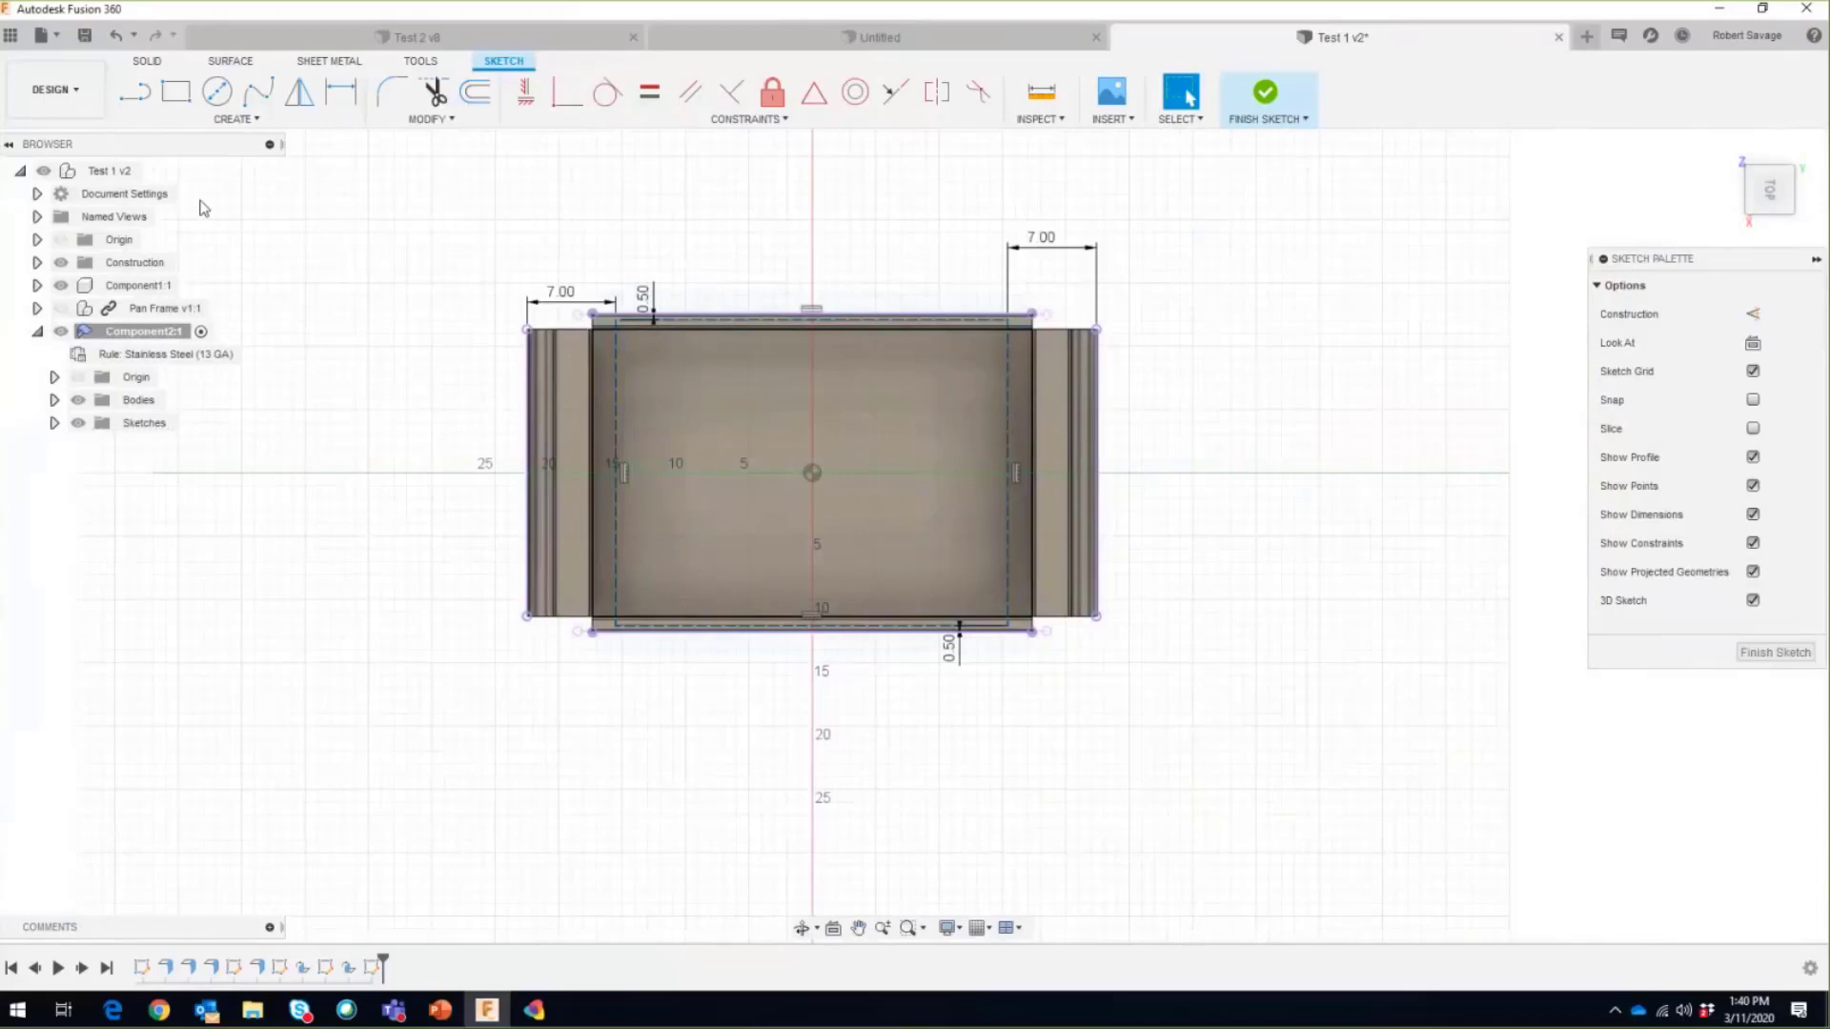
Step: Place a sketch point on each of the four corners of the construction rectangle and finish the sketch
click(255, 121)
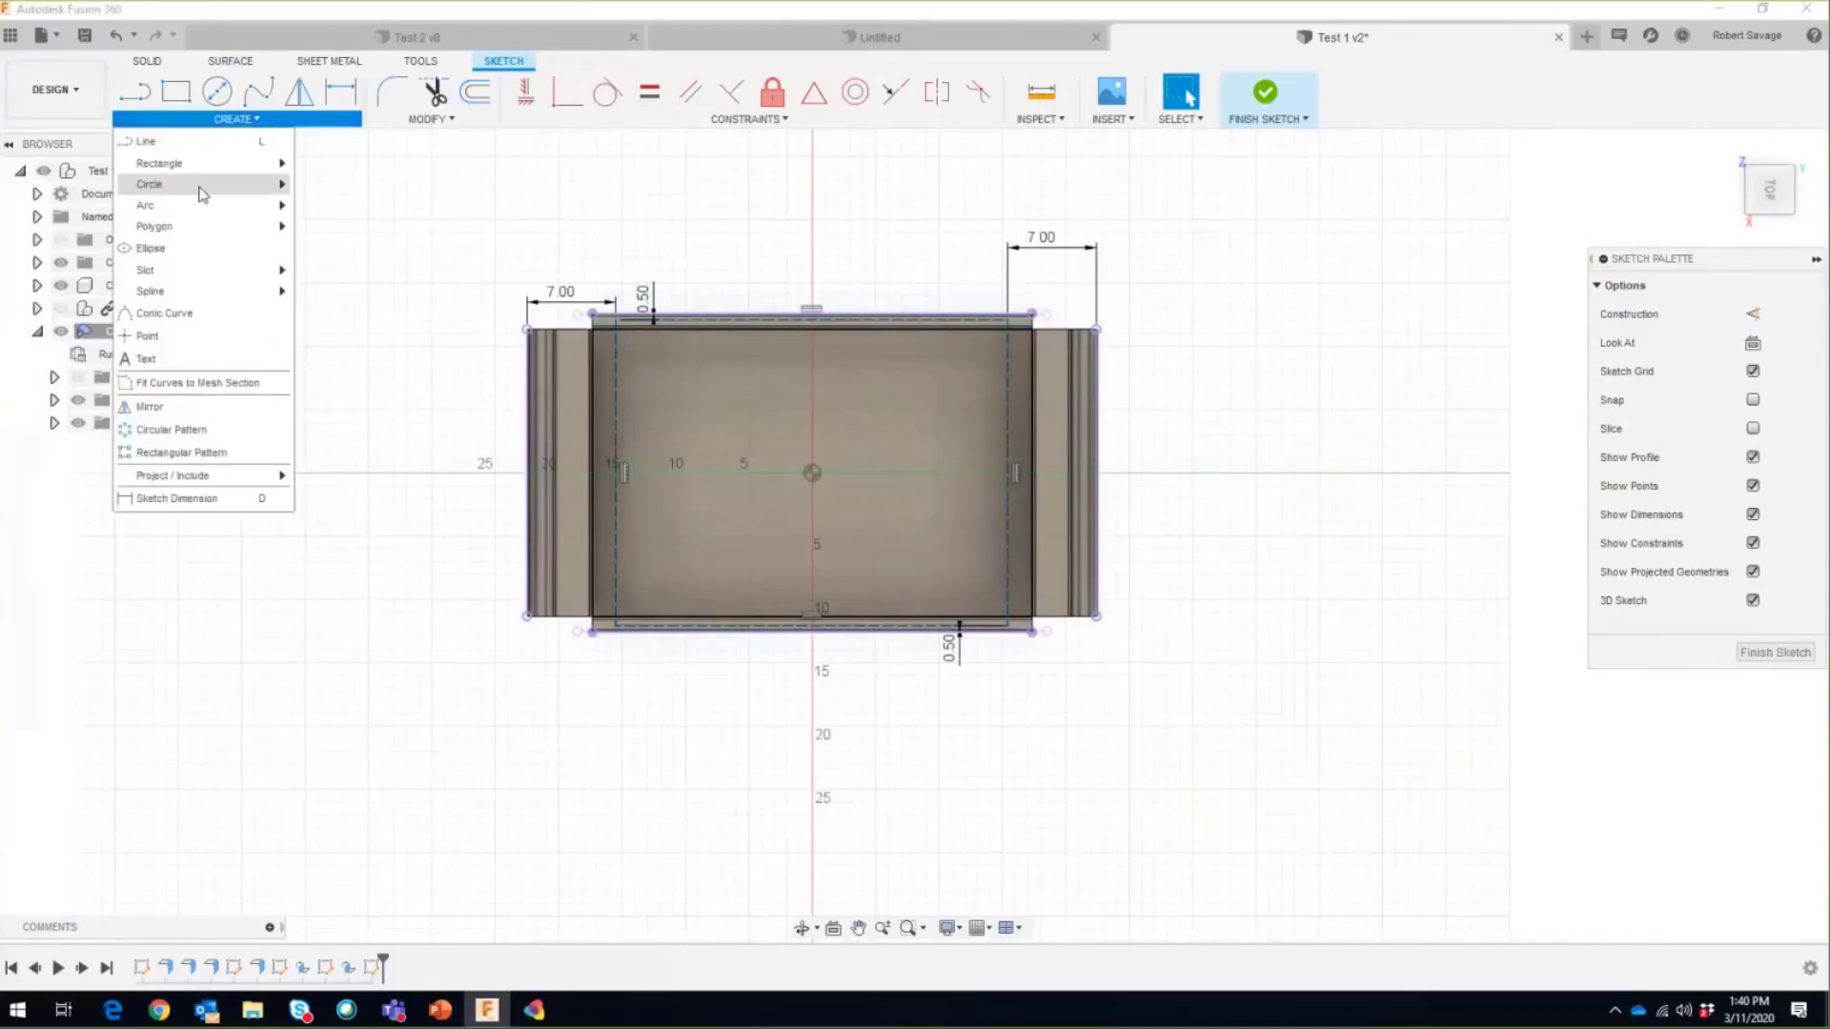
click(169, 341)
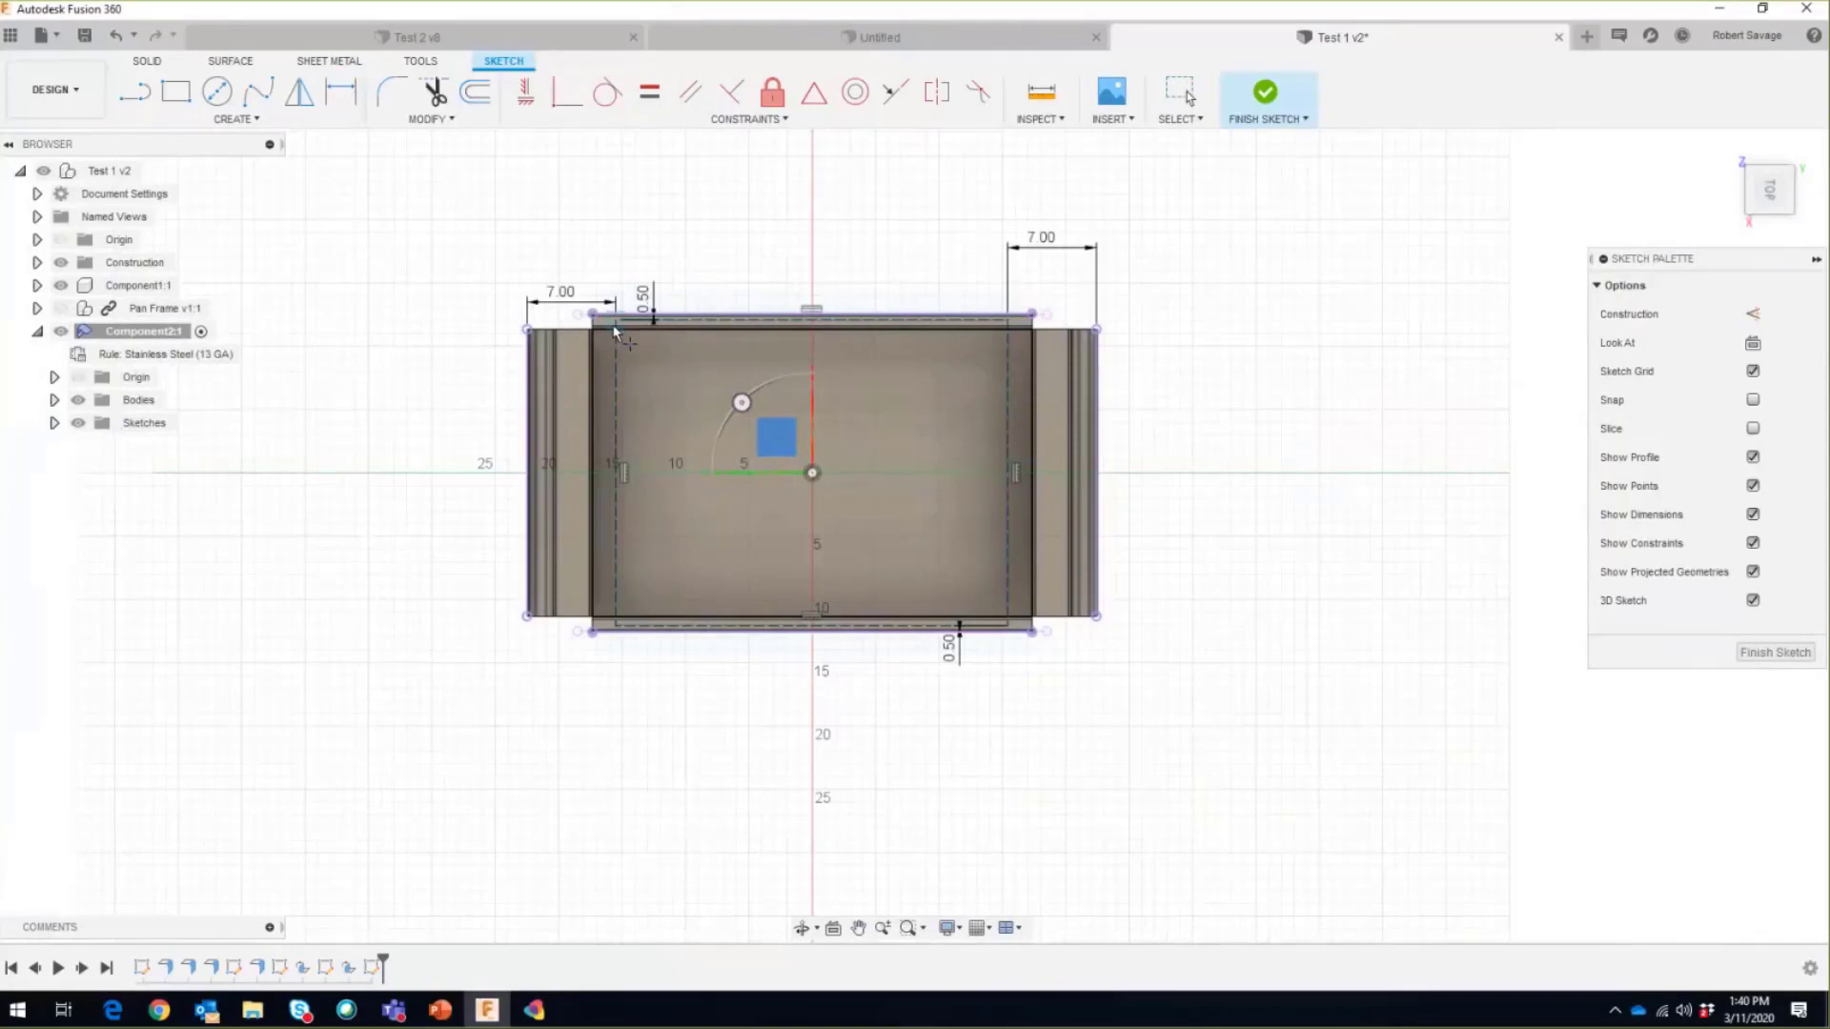
click(616, 320)
click(1008, 321)
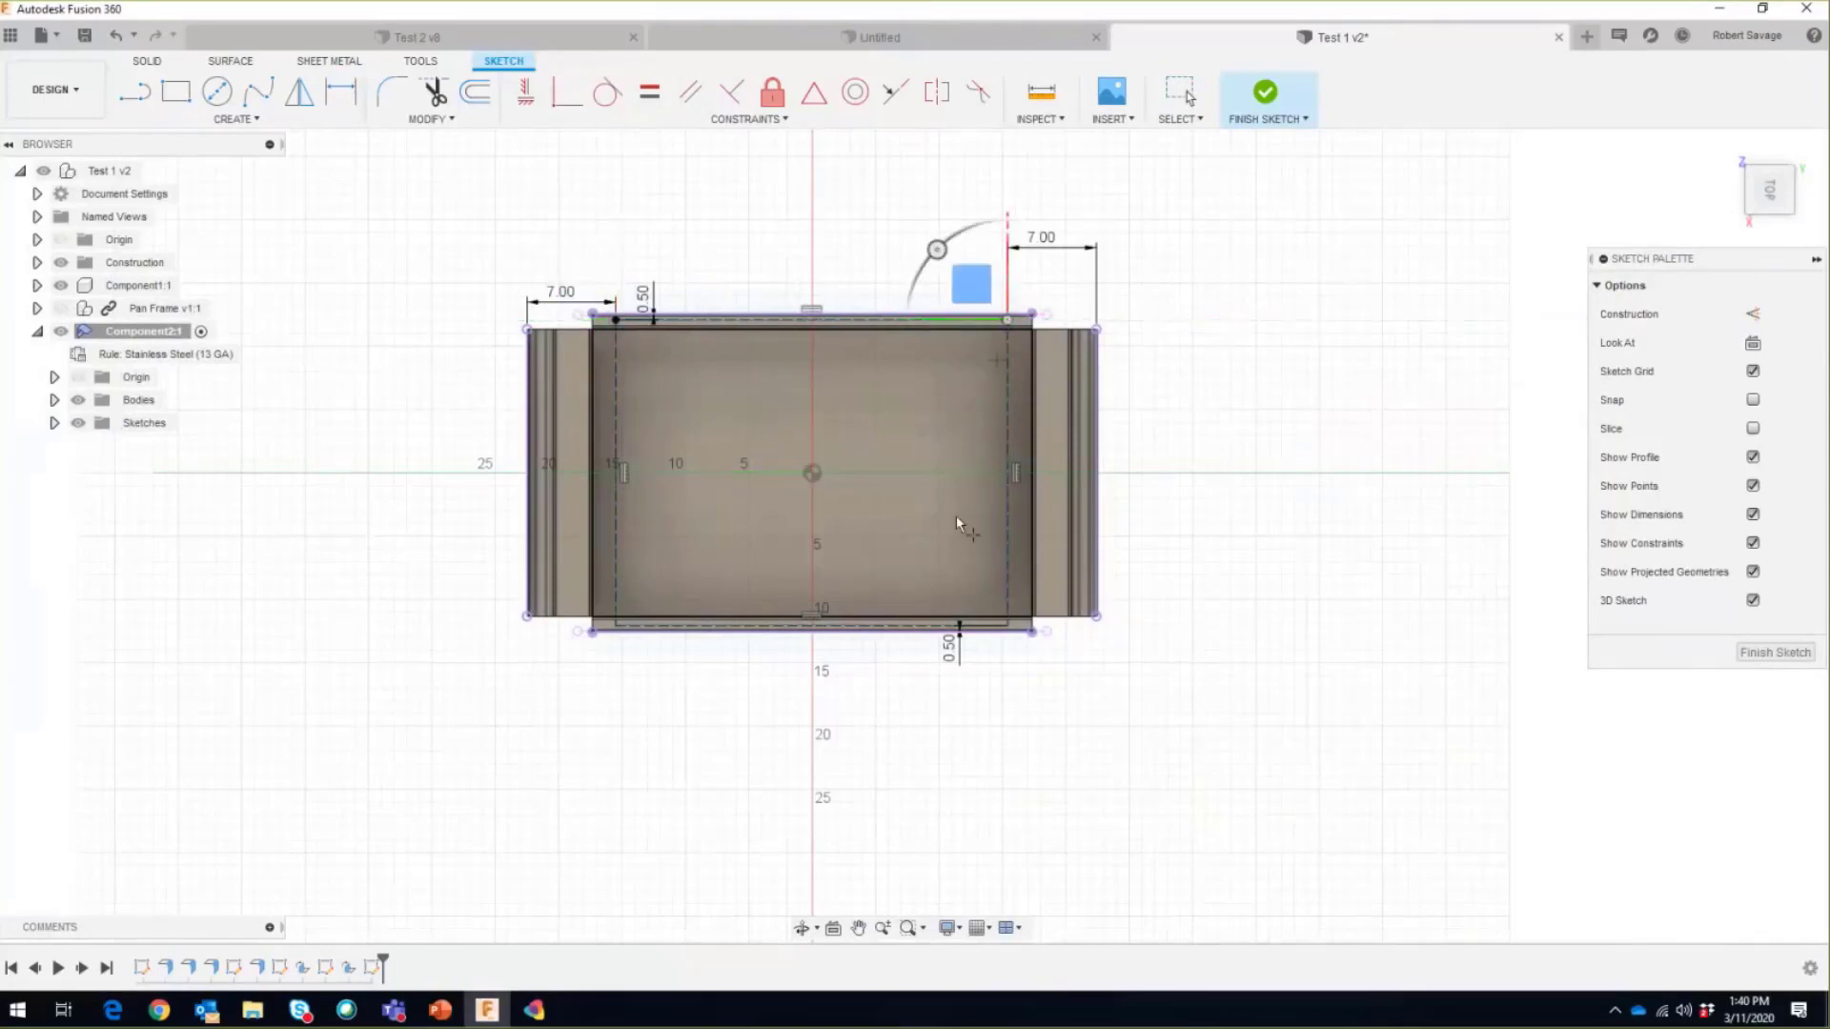
click(1007, 626)
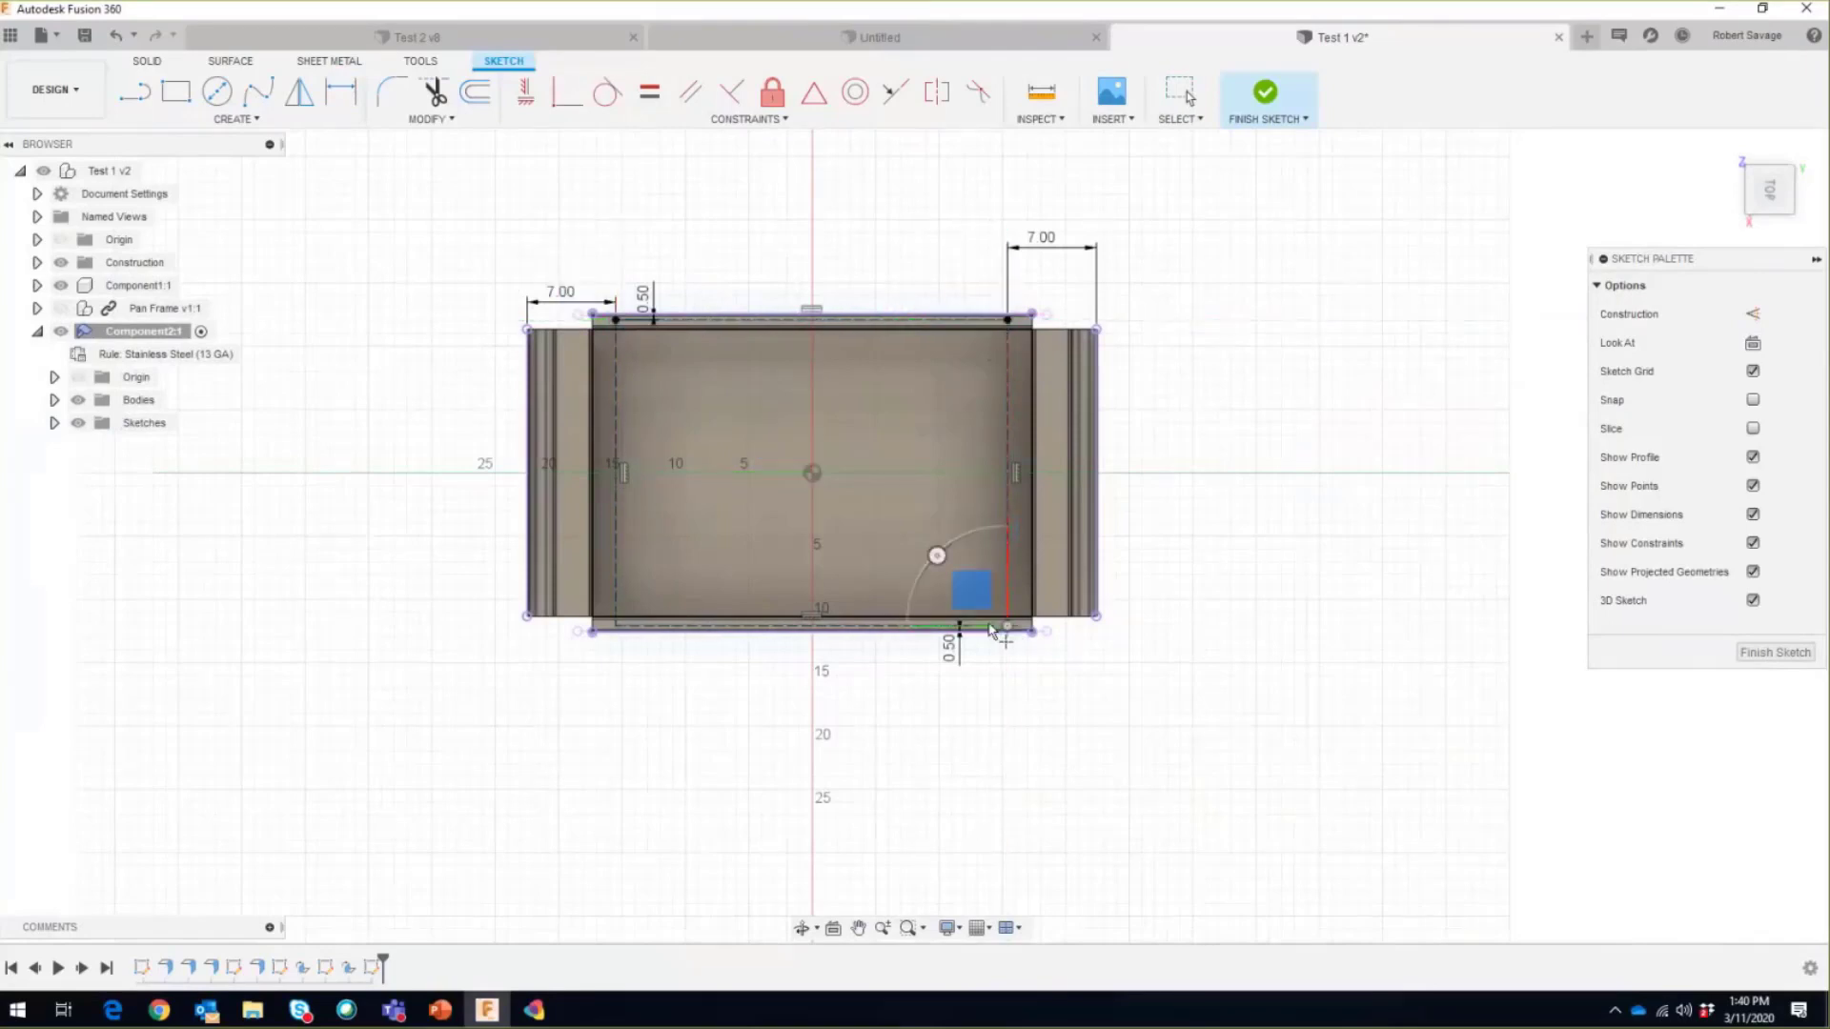
click(616, 627)
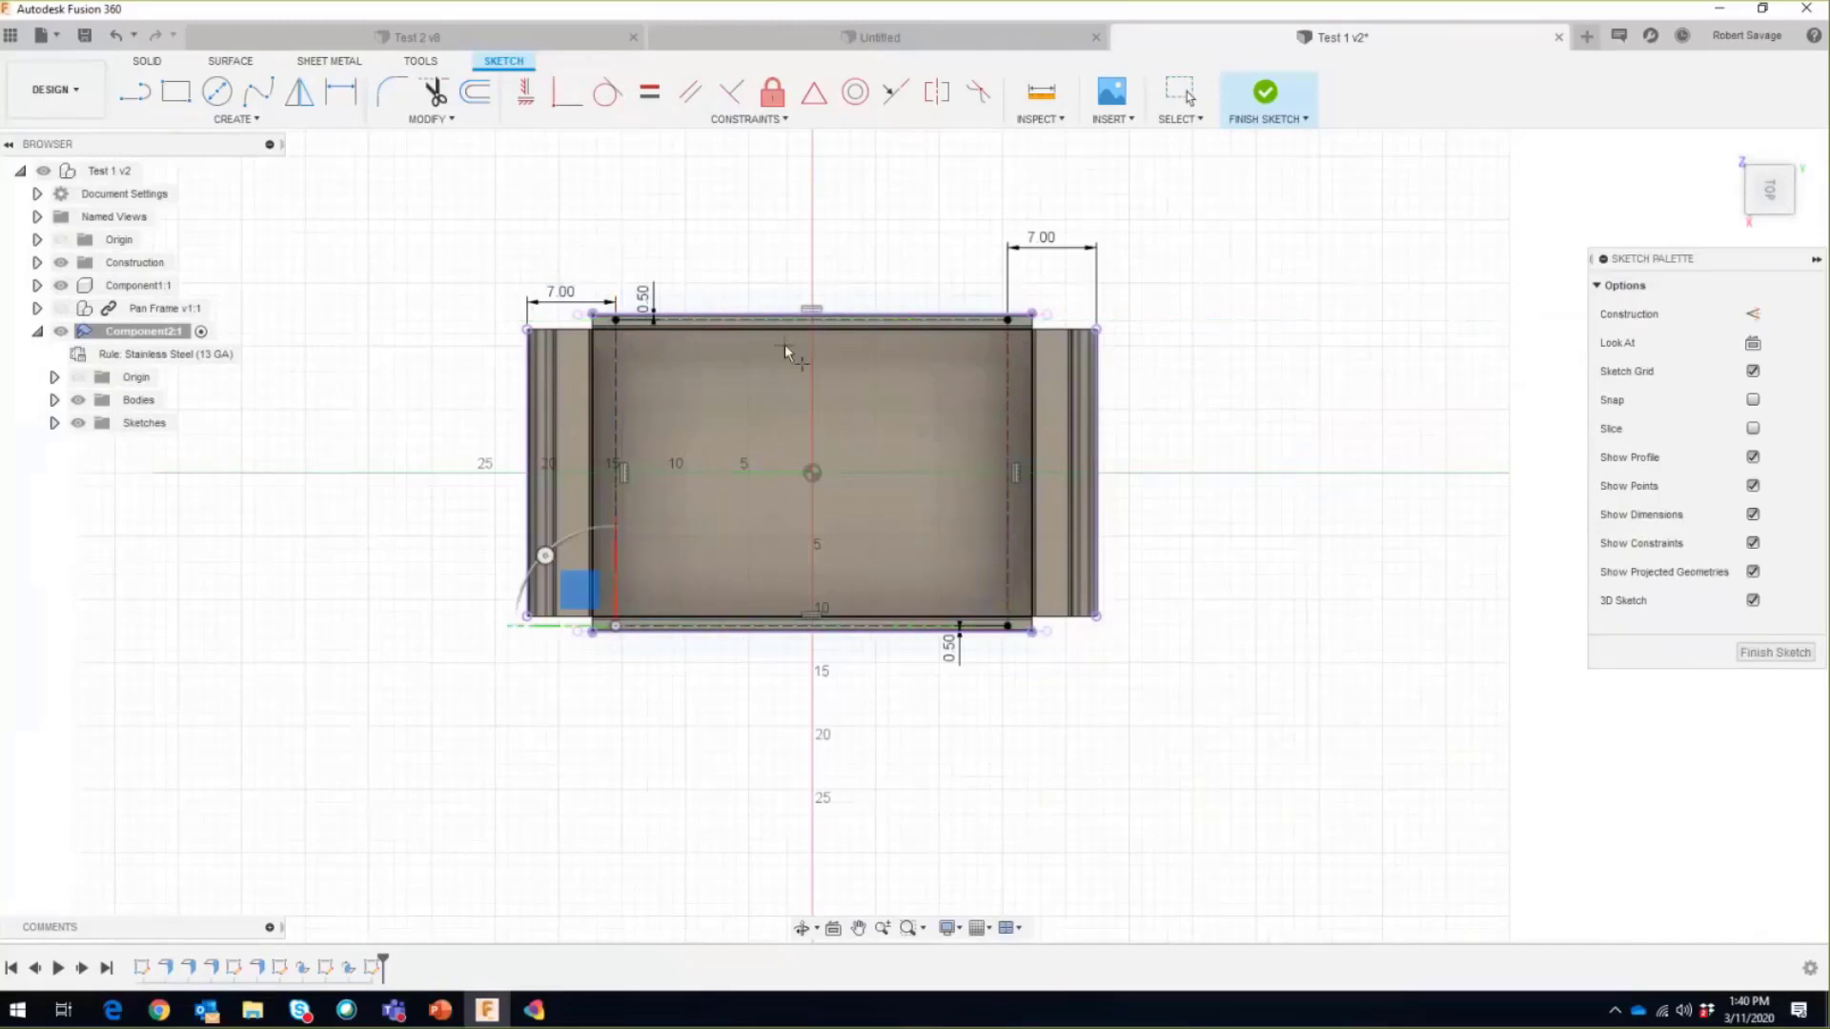
right_click(681, 231)
click(743, 232)
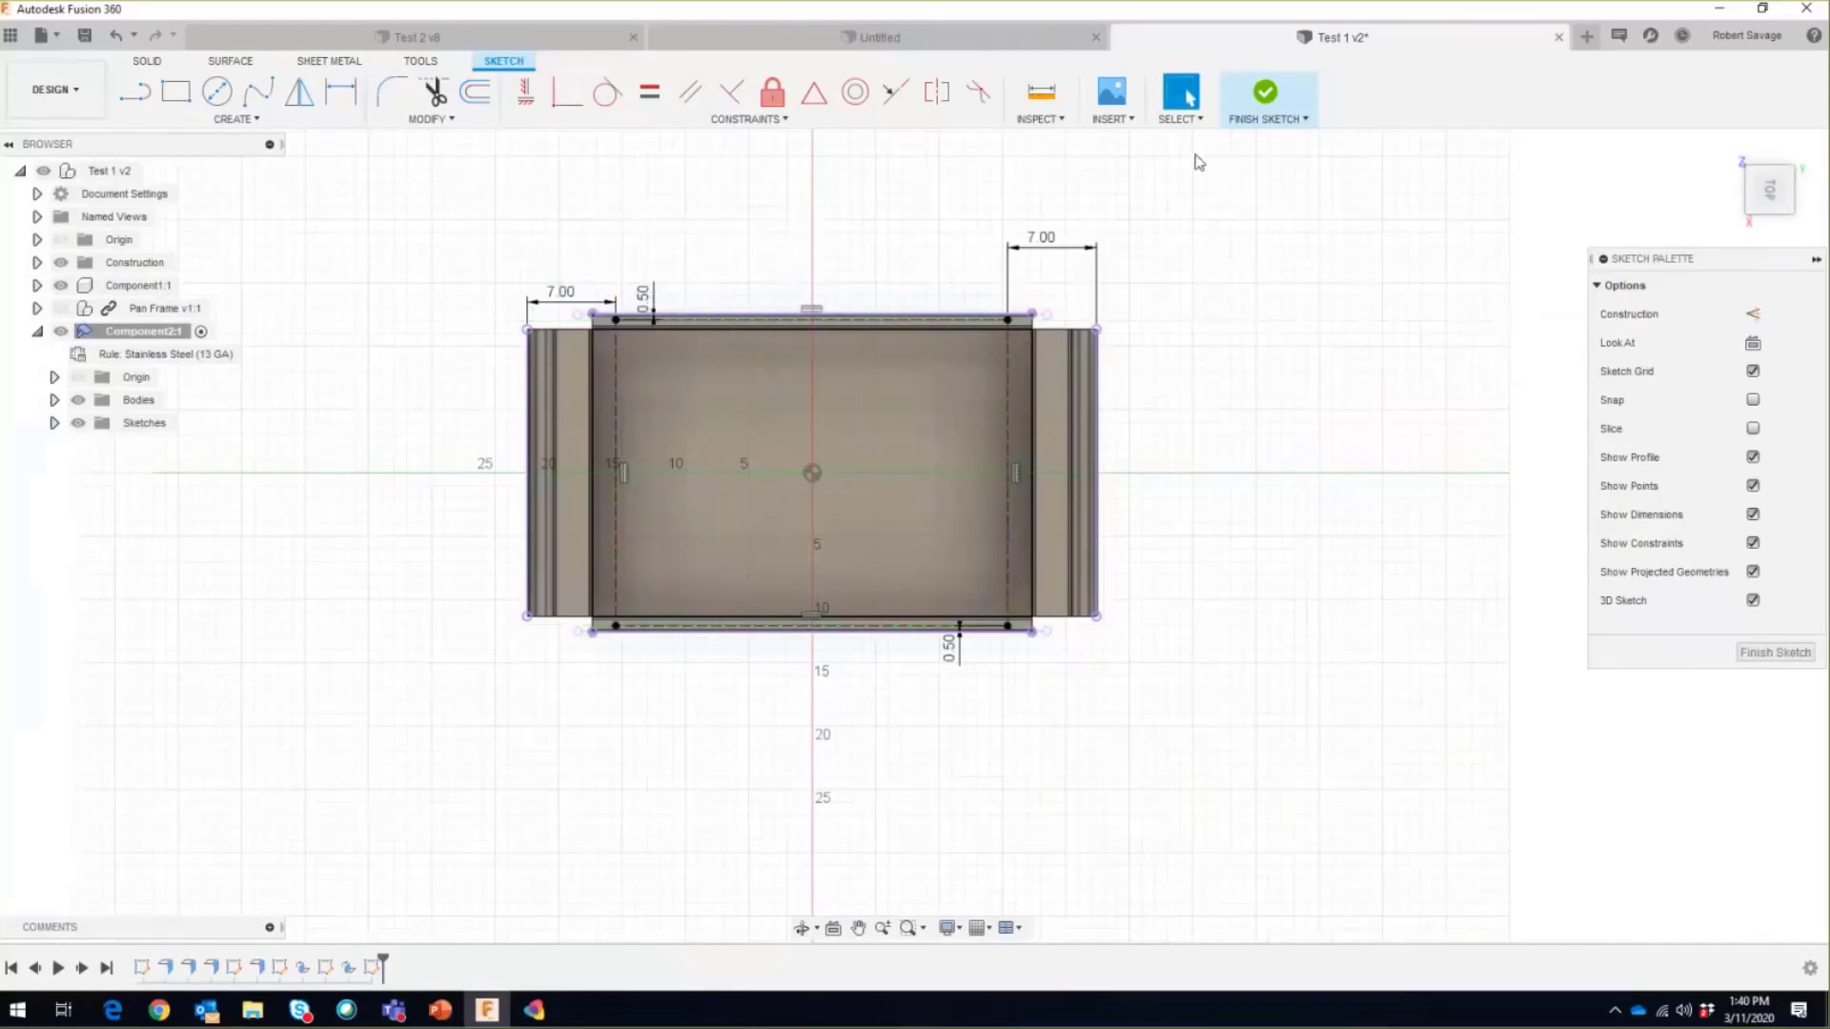
click(1275, 98)
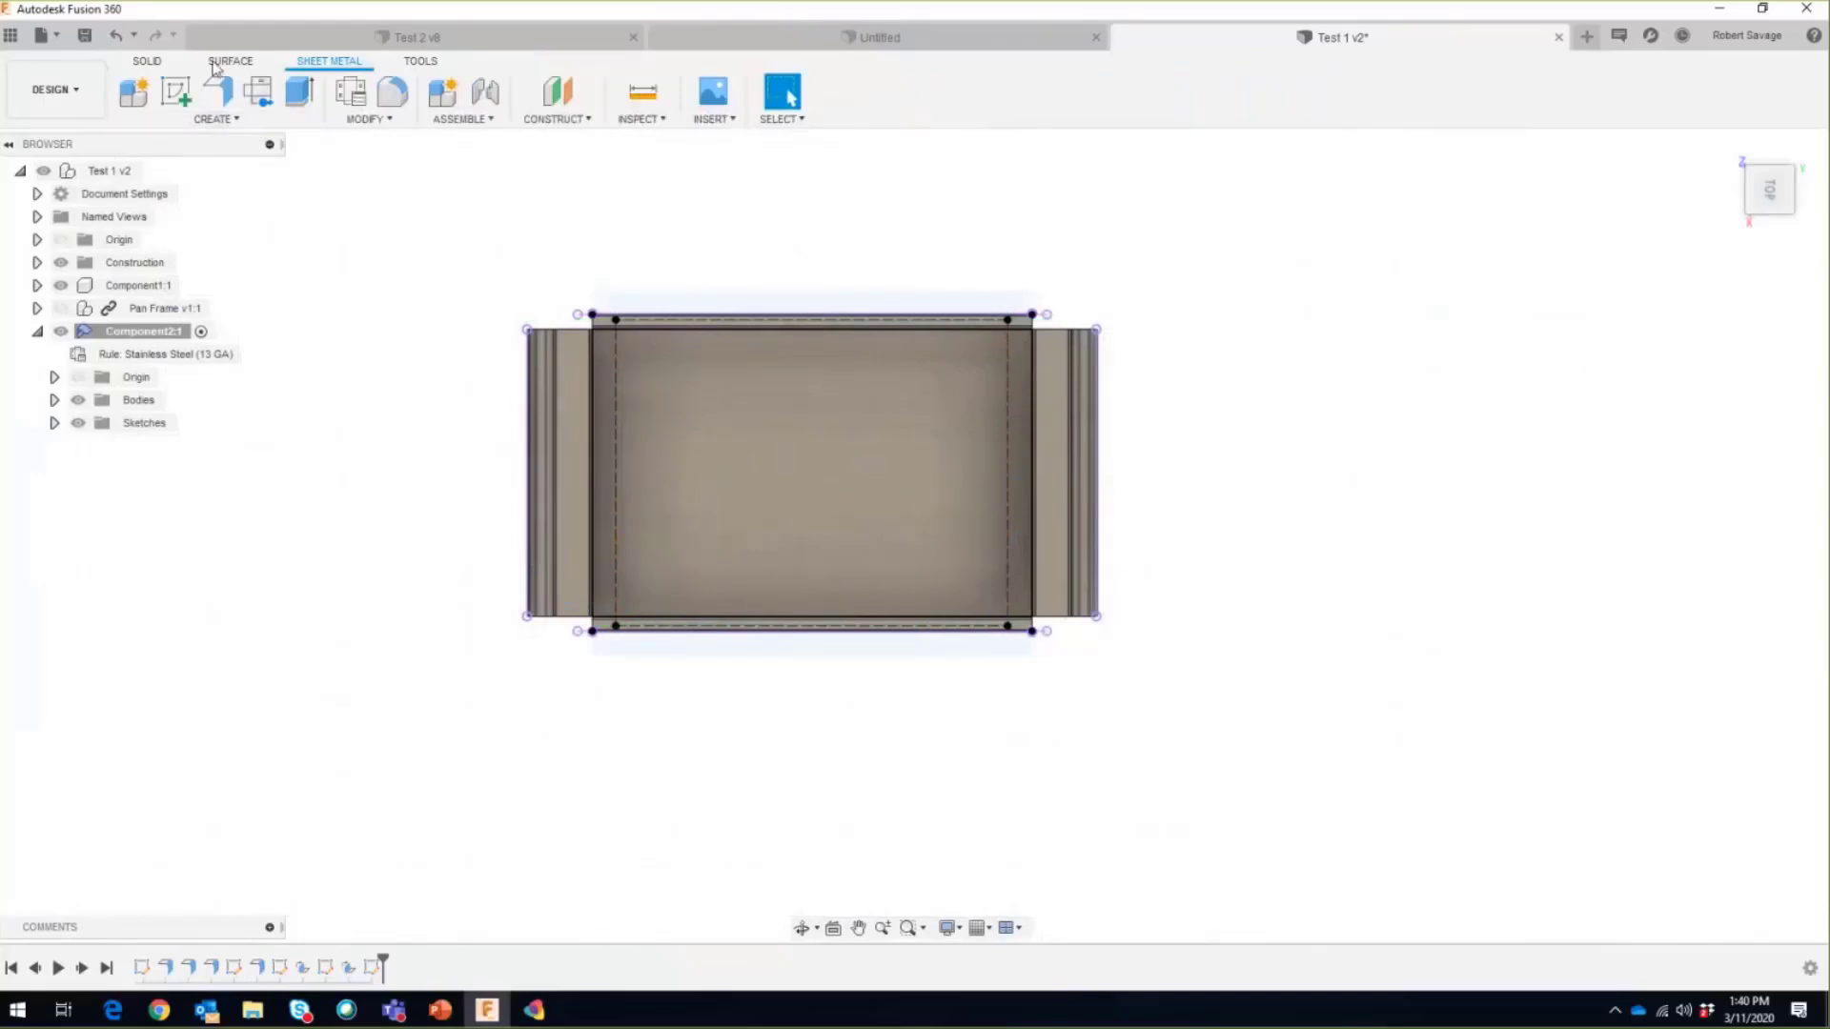
Step: Start a Hole feature placed on the four sketch points at the construction rectangle's corners
click(148, 61)
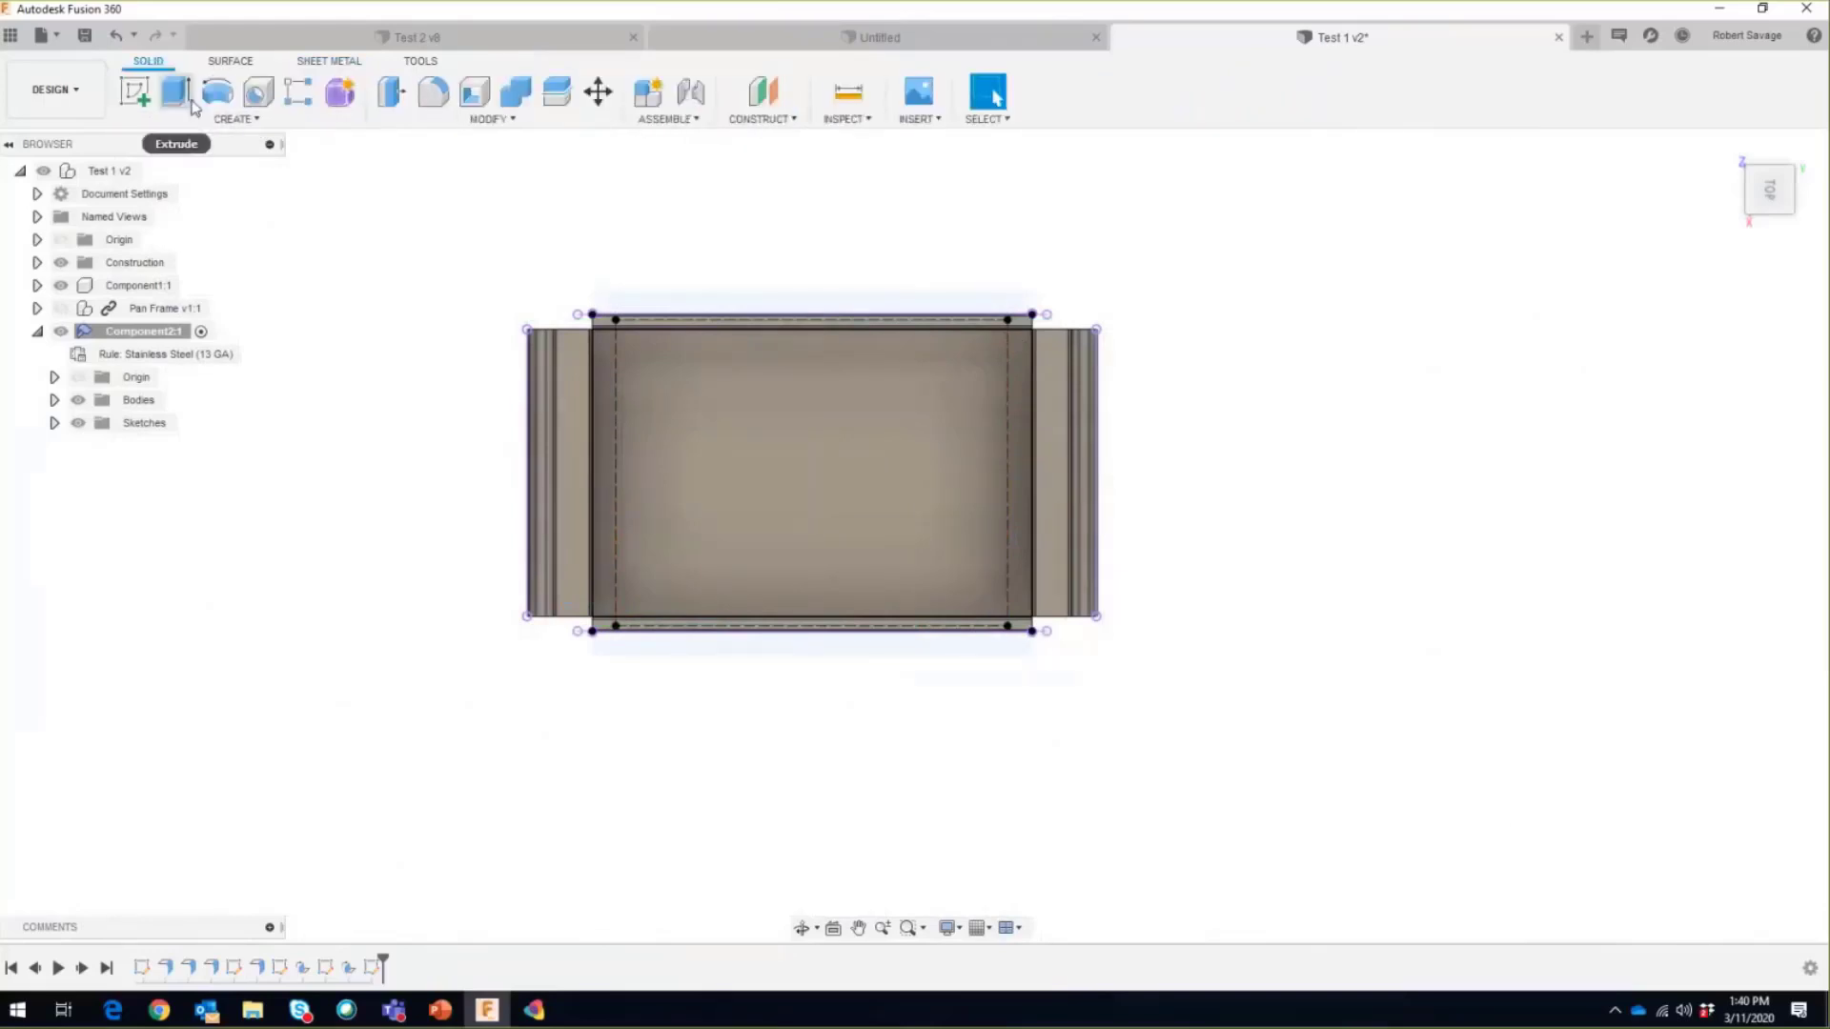
click(258, 91)
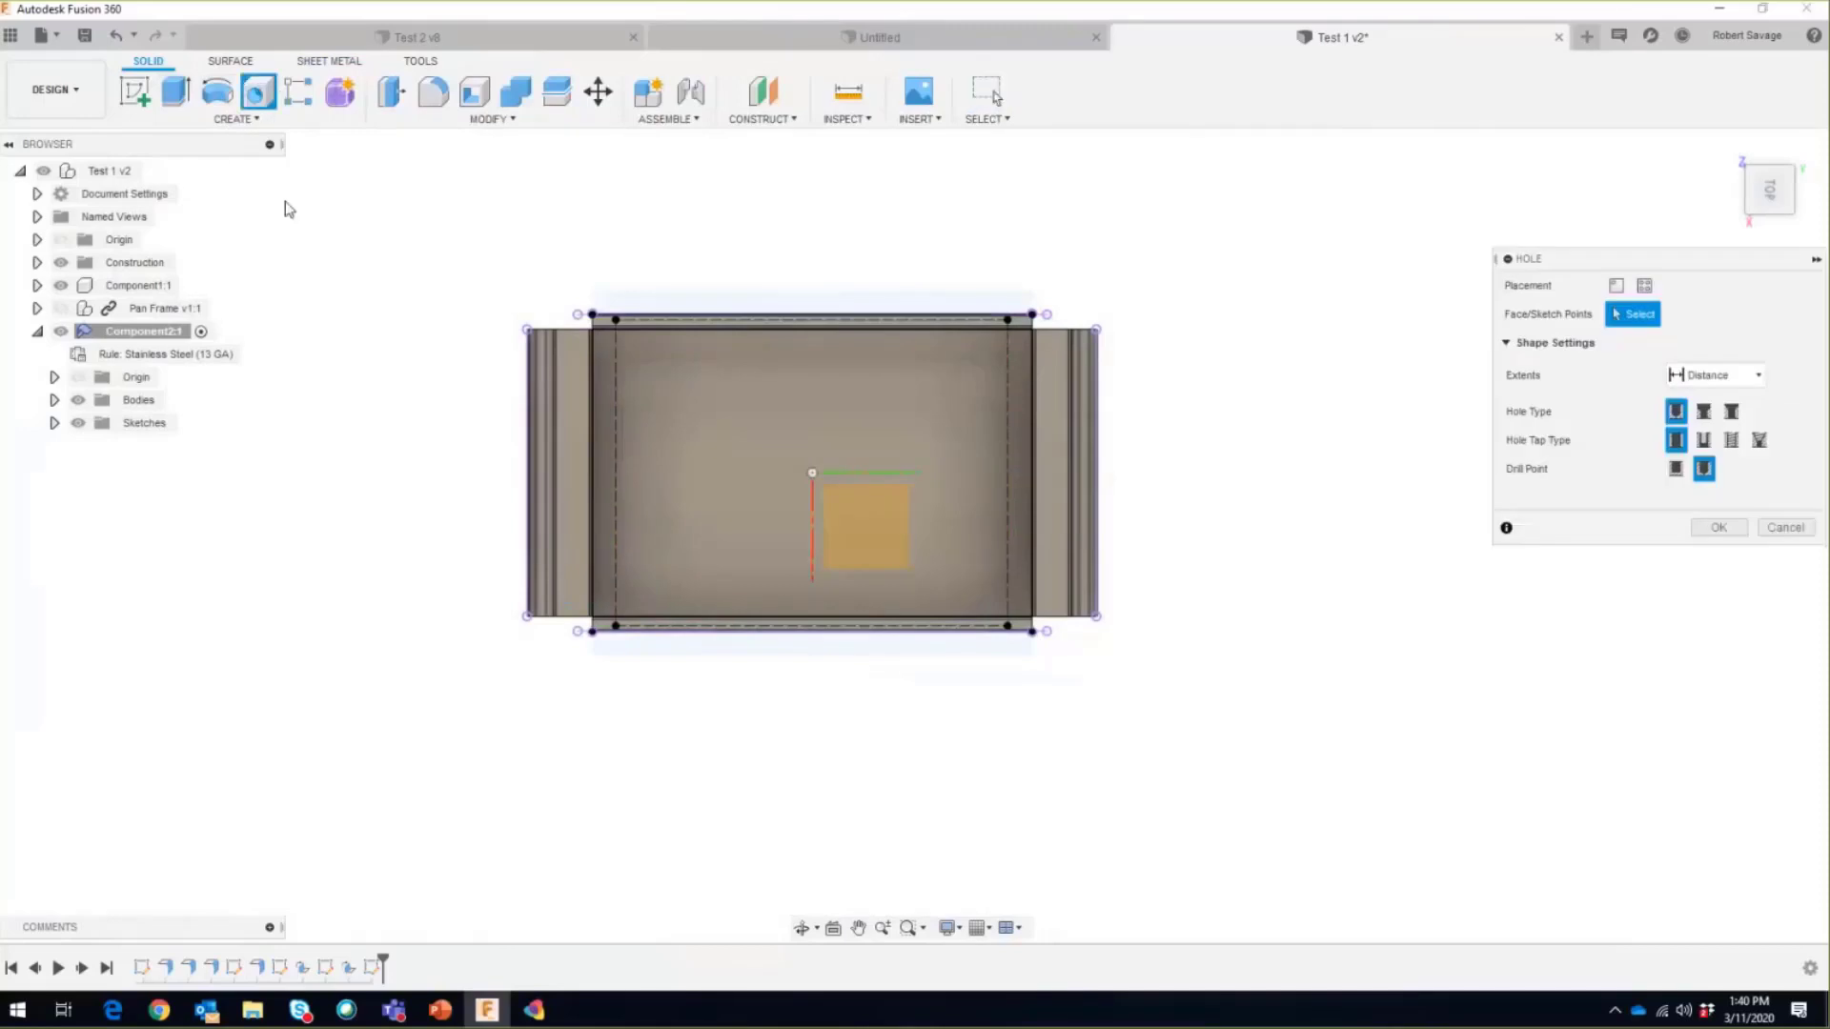
click(614, 321)
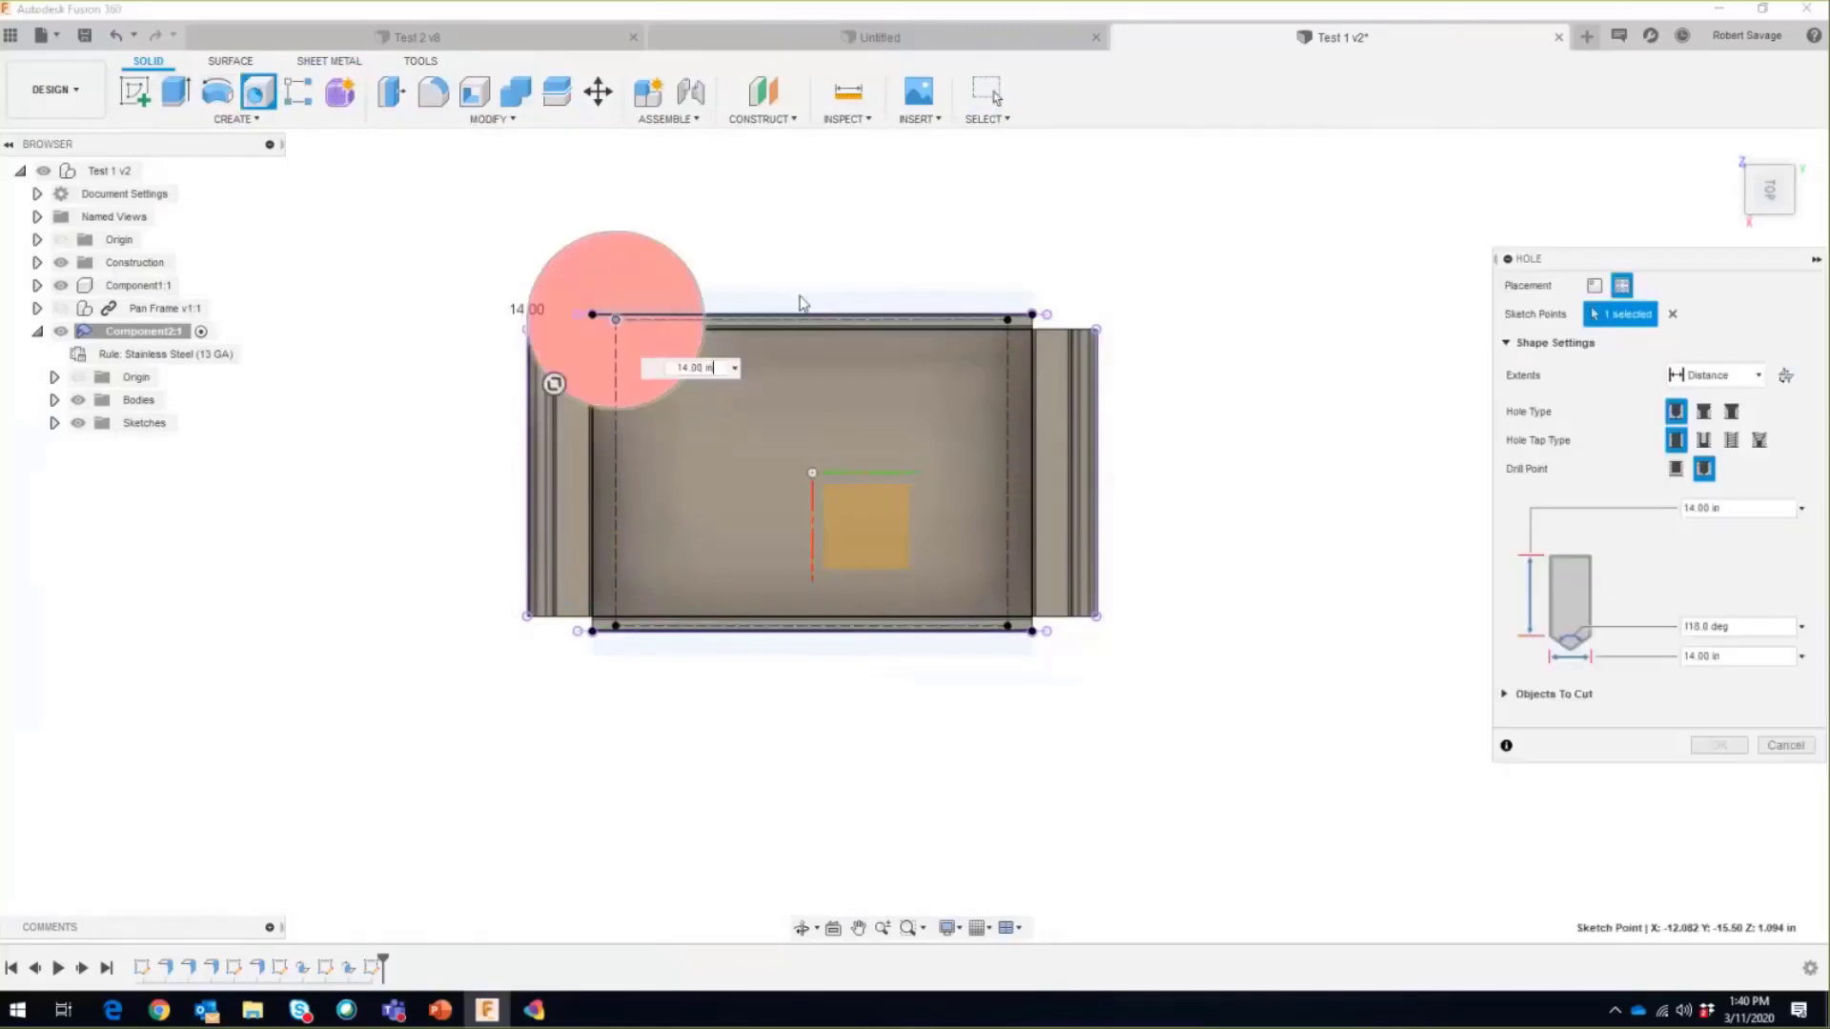
click(1008, 320)
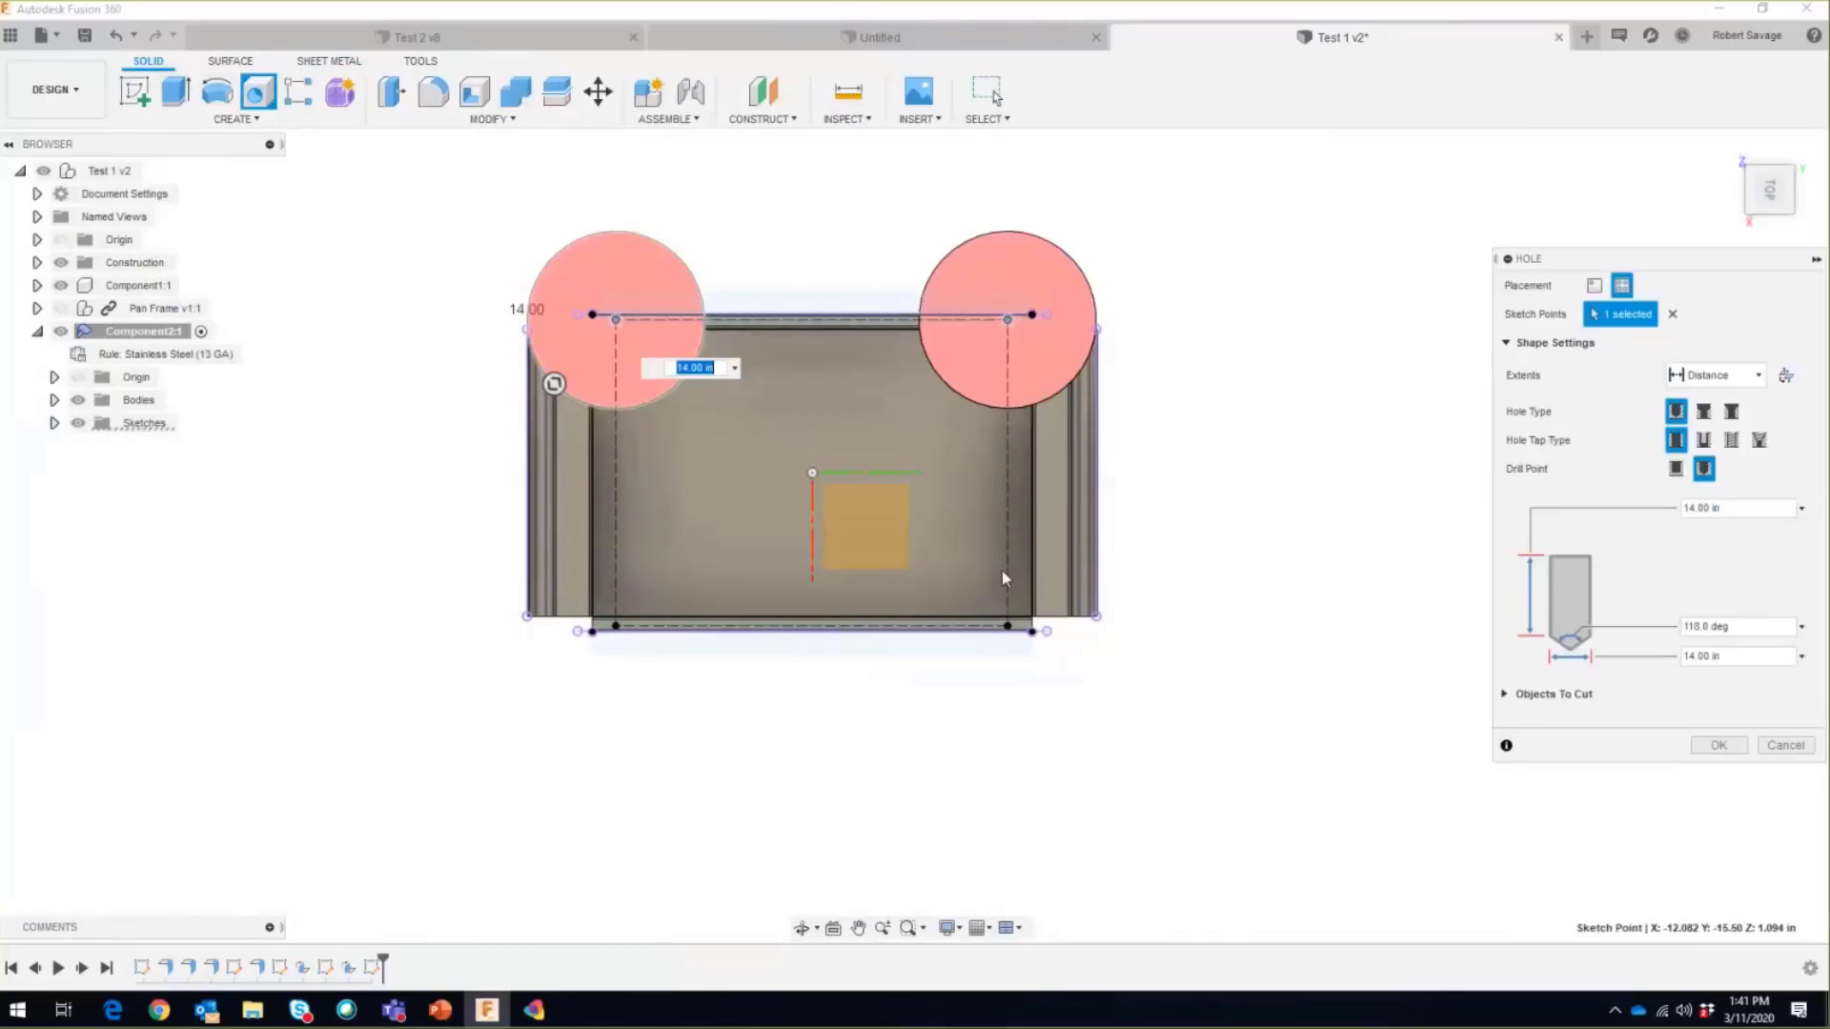
click(1008, 627)
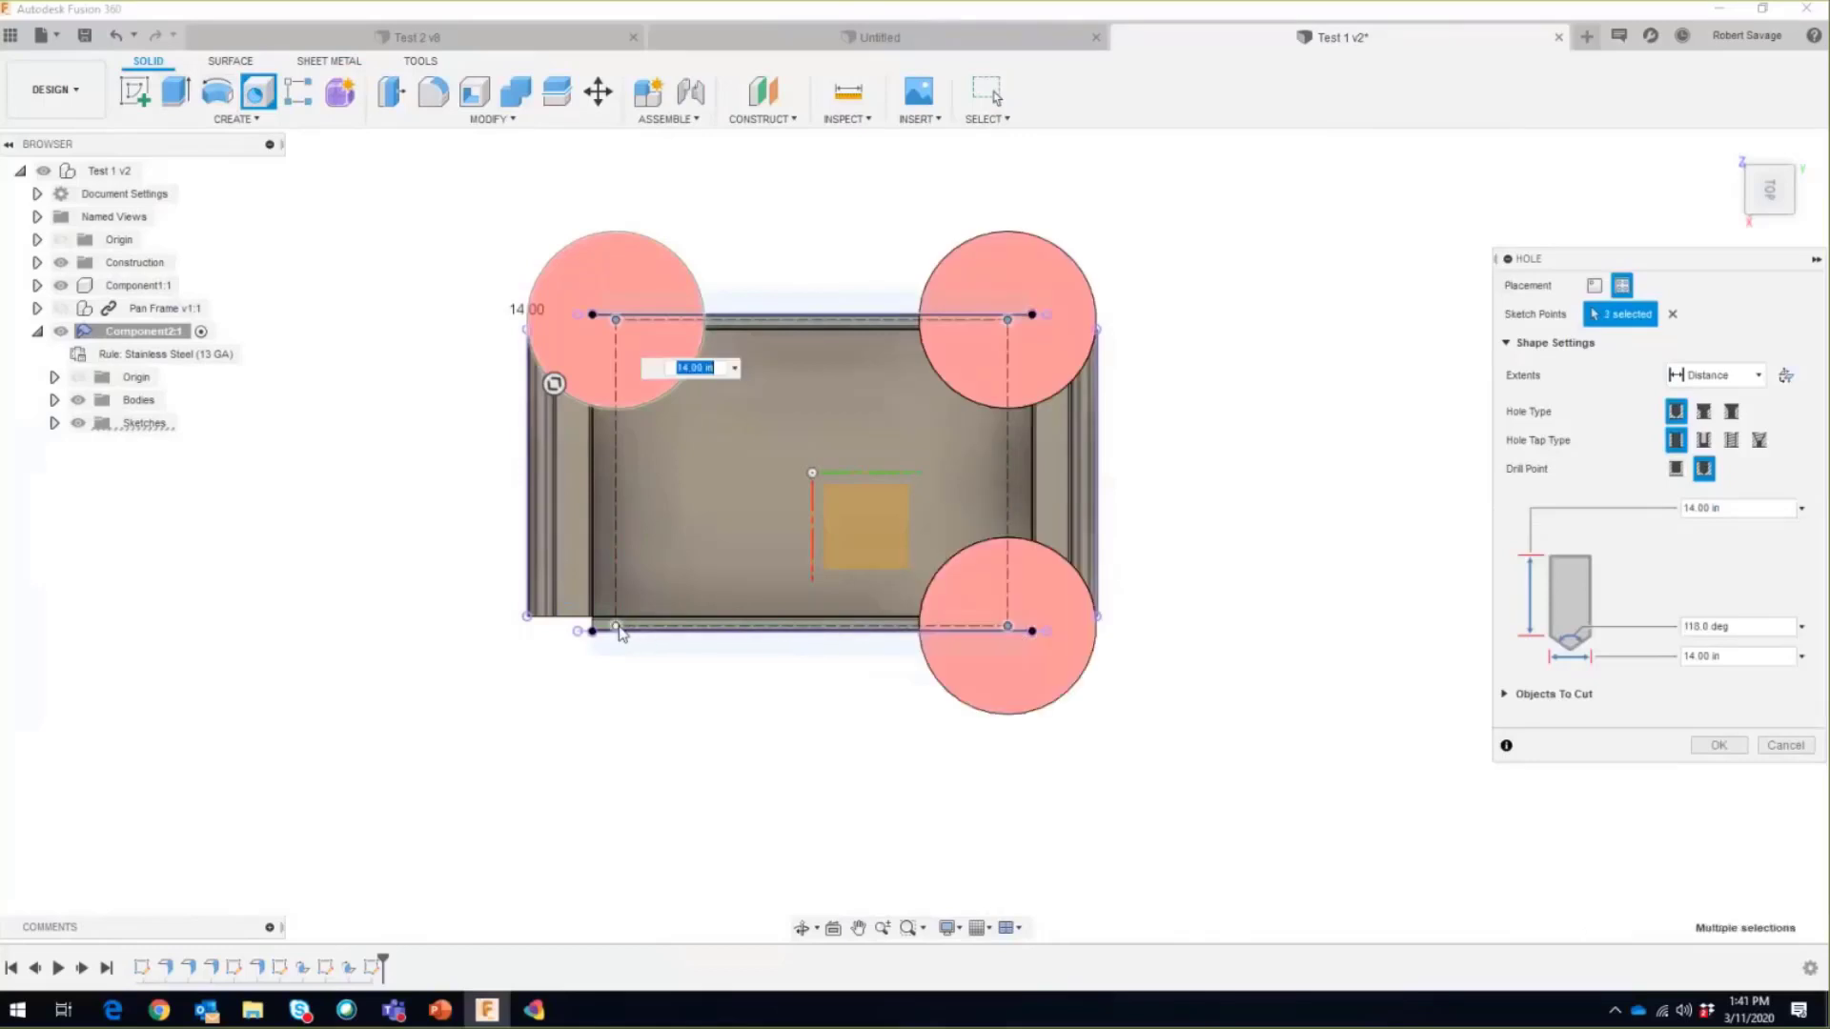
click(617, 627)
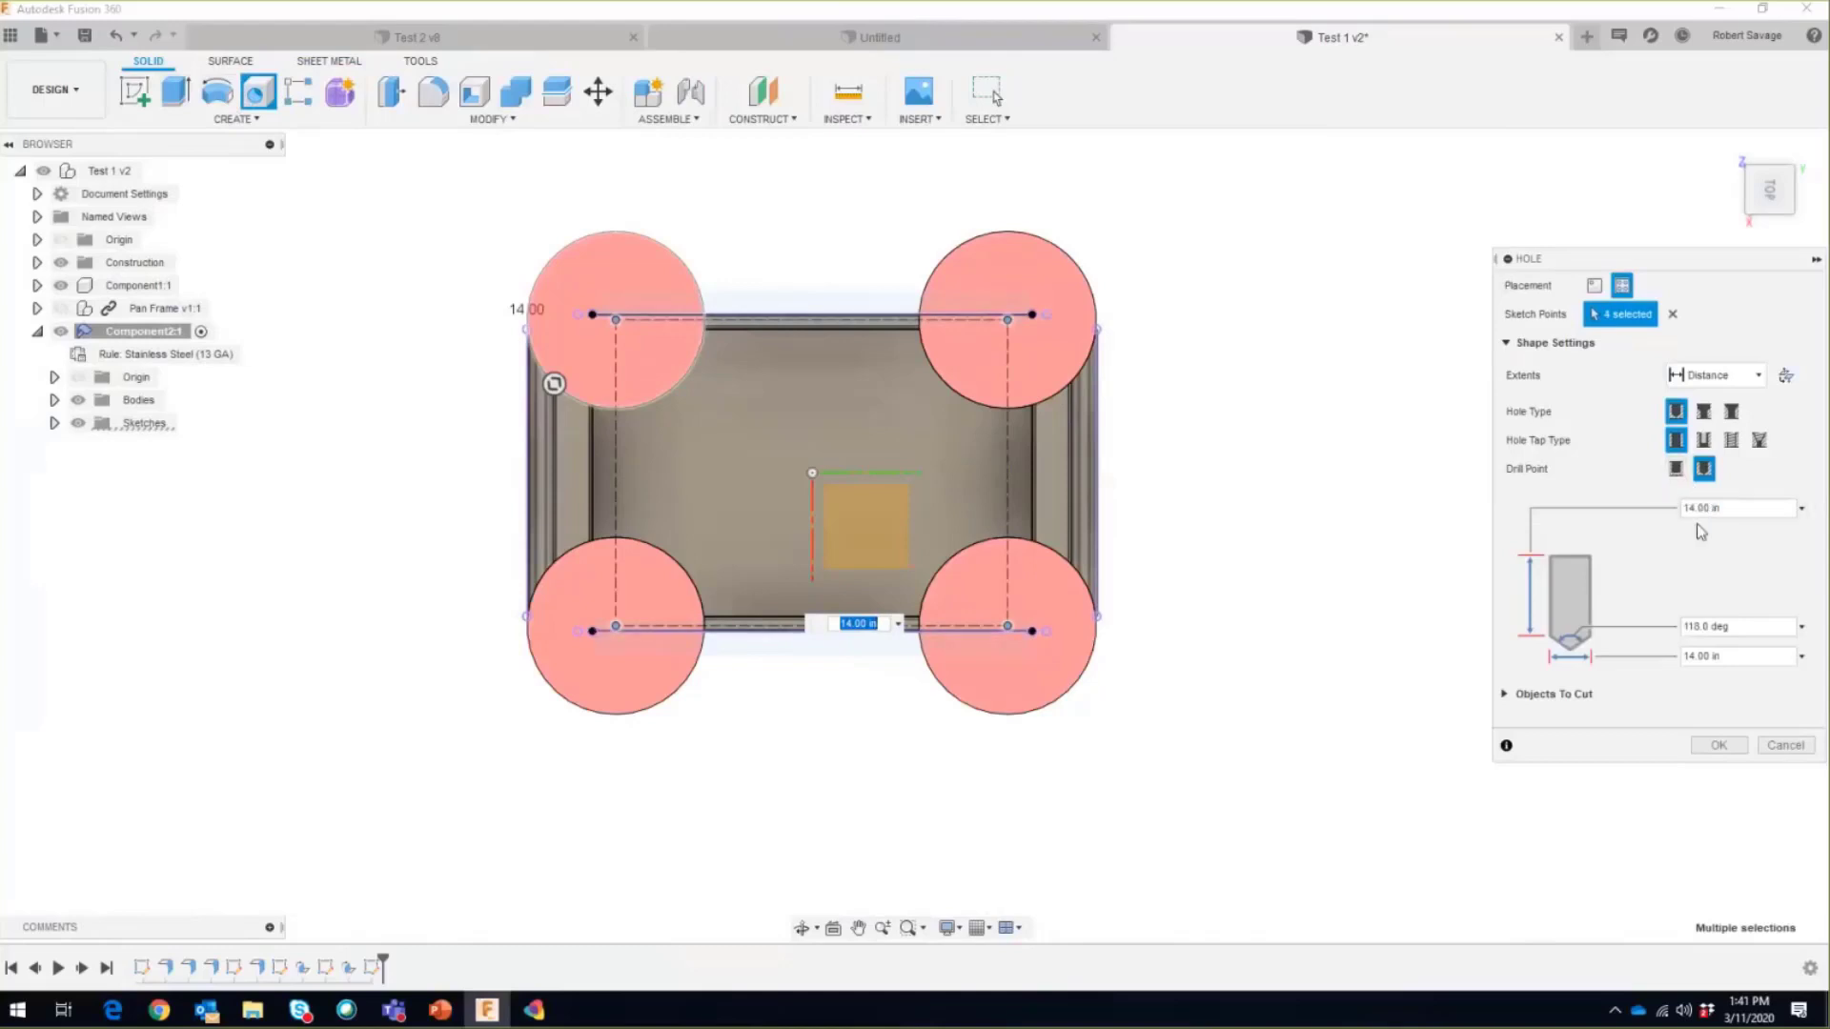
Step: Make the four holes countersunk with their extents set to All
click(1733, 412)
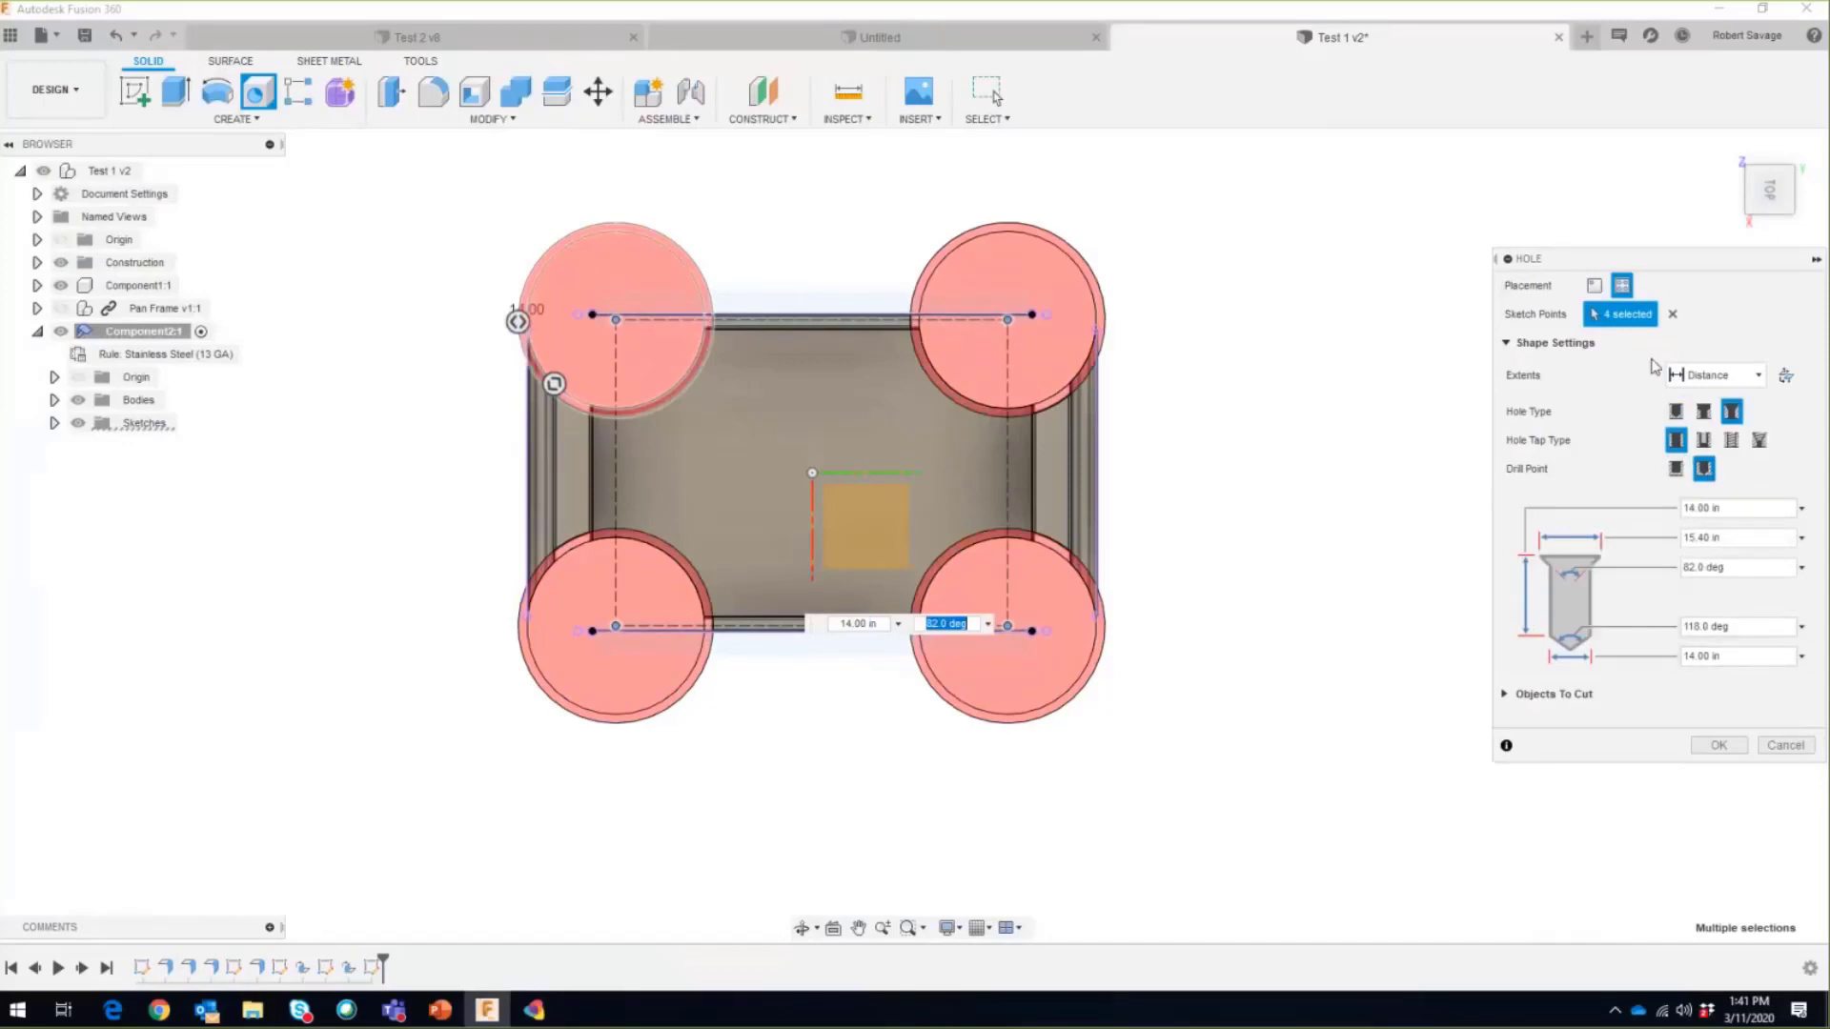
click(1759, 375)
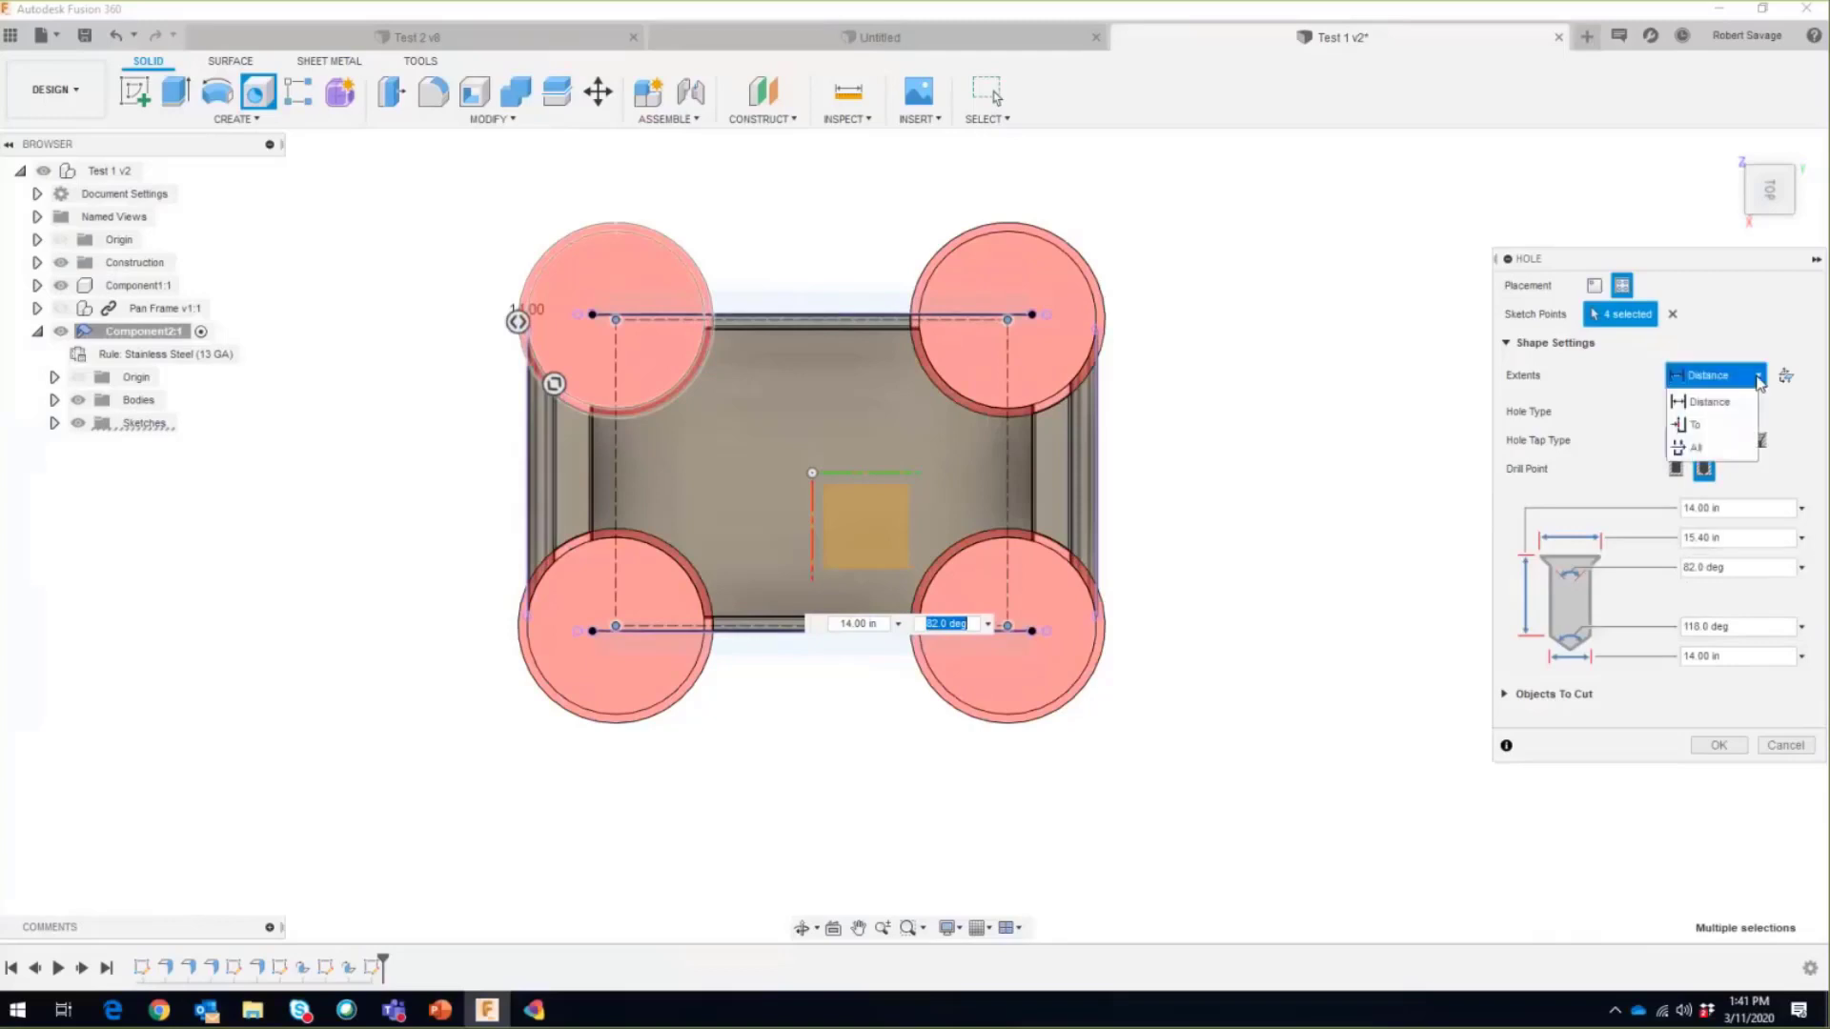
click(1695, 447)
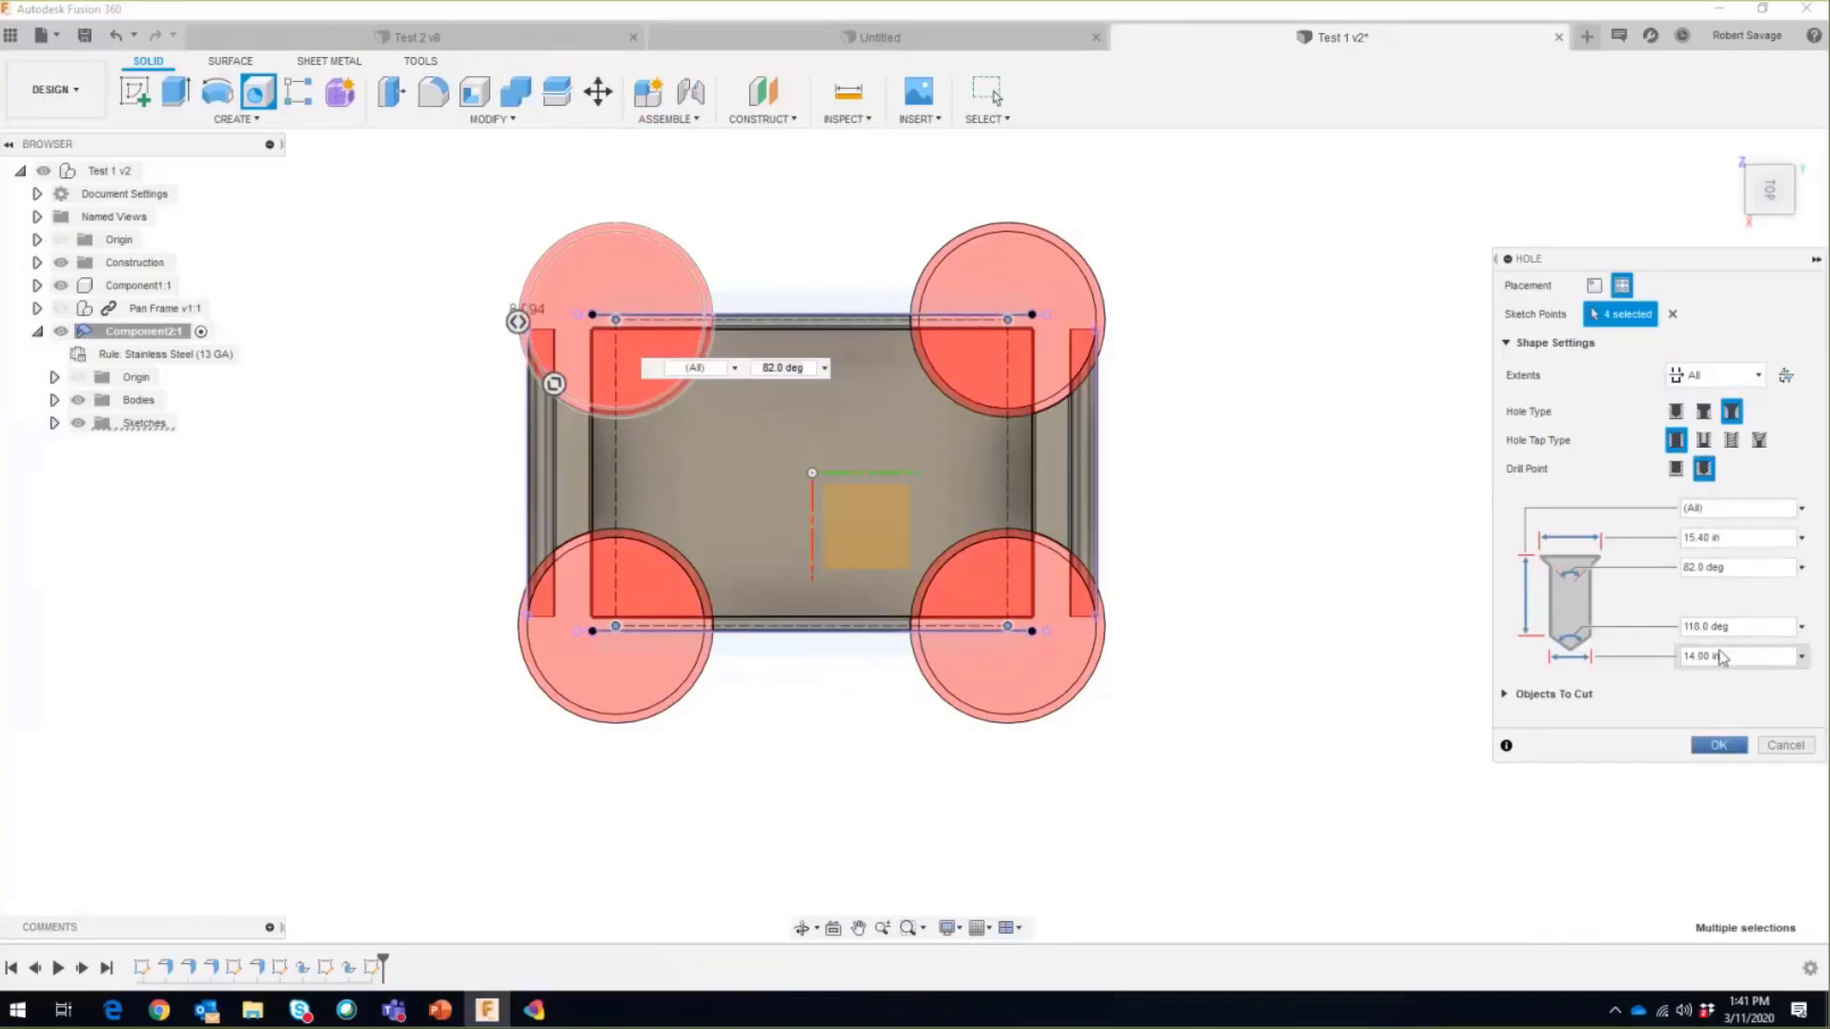
Step: Set the holes to clearance for a #8 Flat Head Machine Screw (82) under the Ansi Unified Screw Threads standard
click(1704, 440)
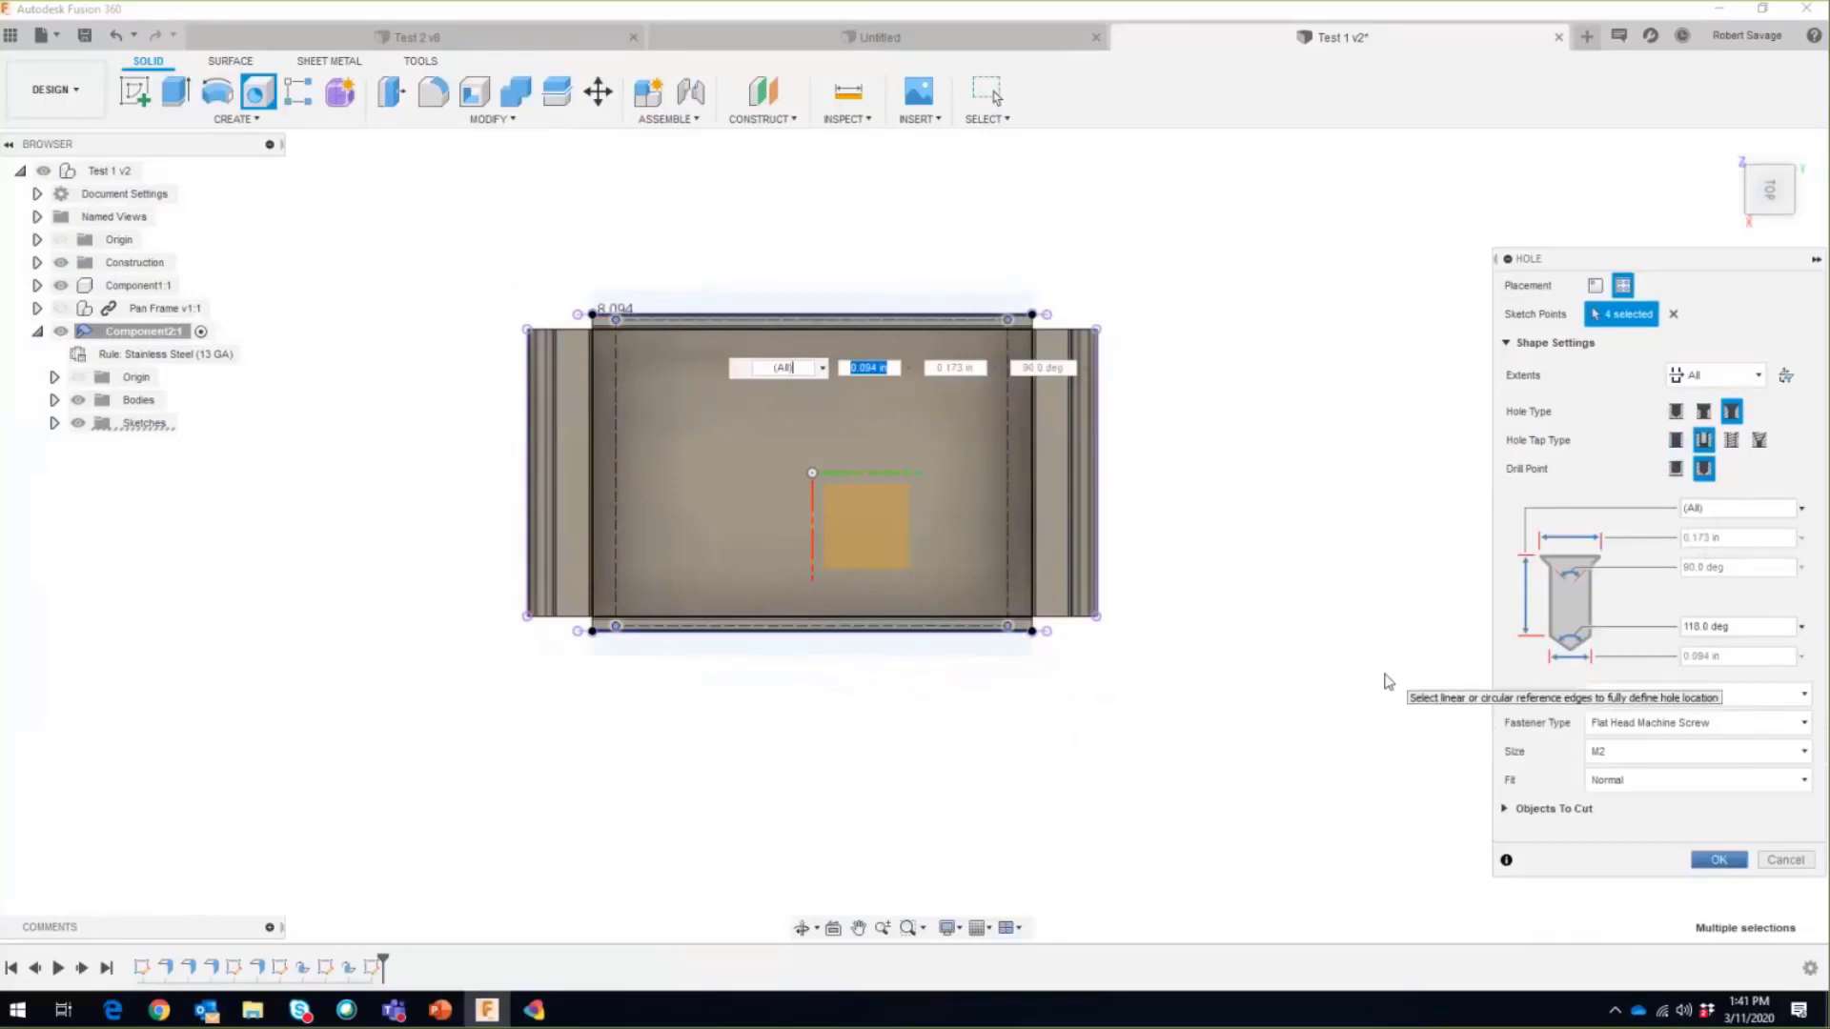
click(1733, 710)
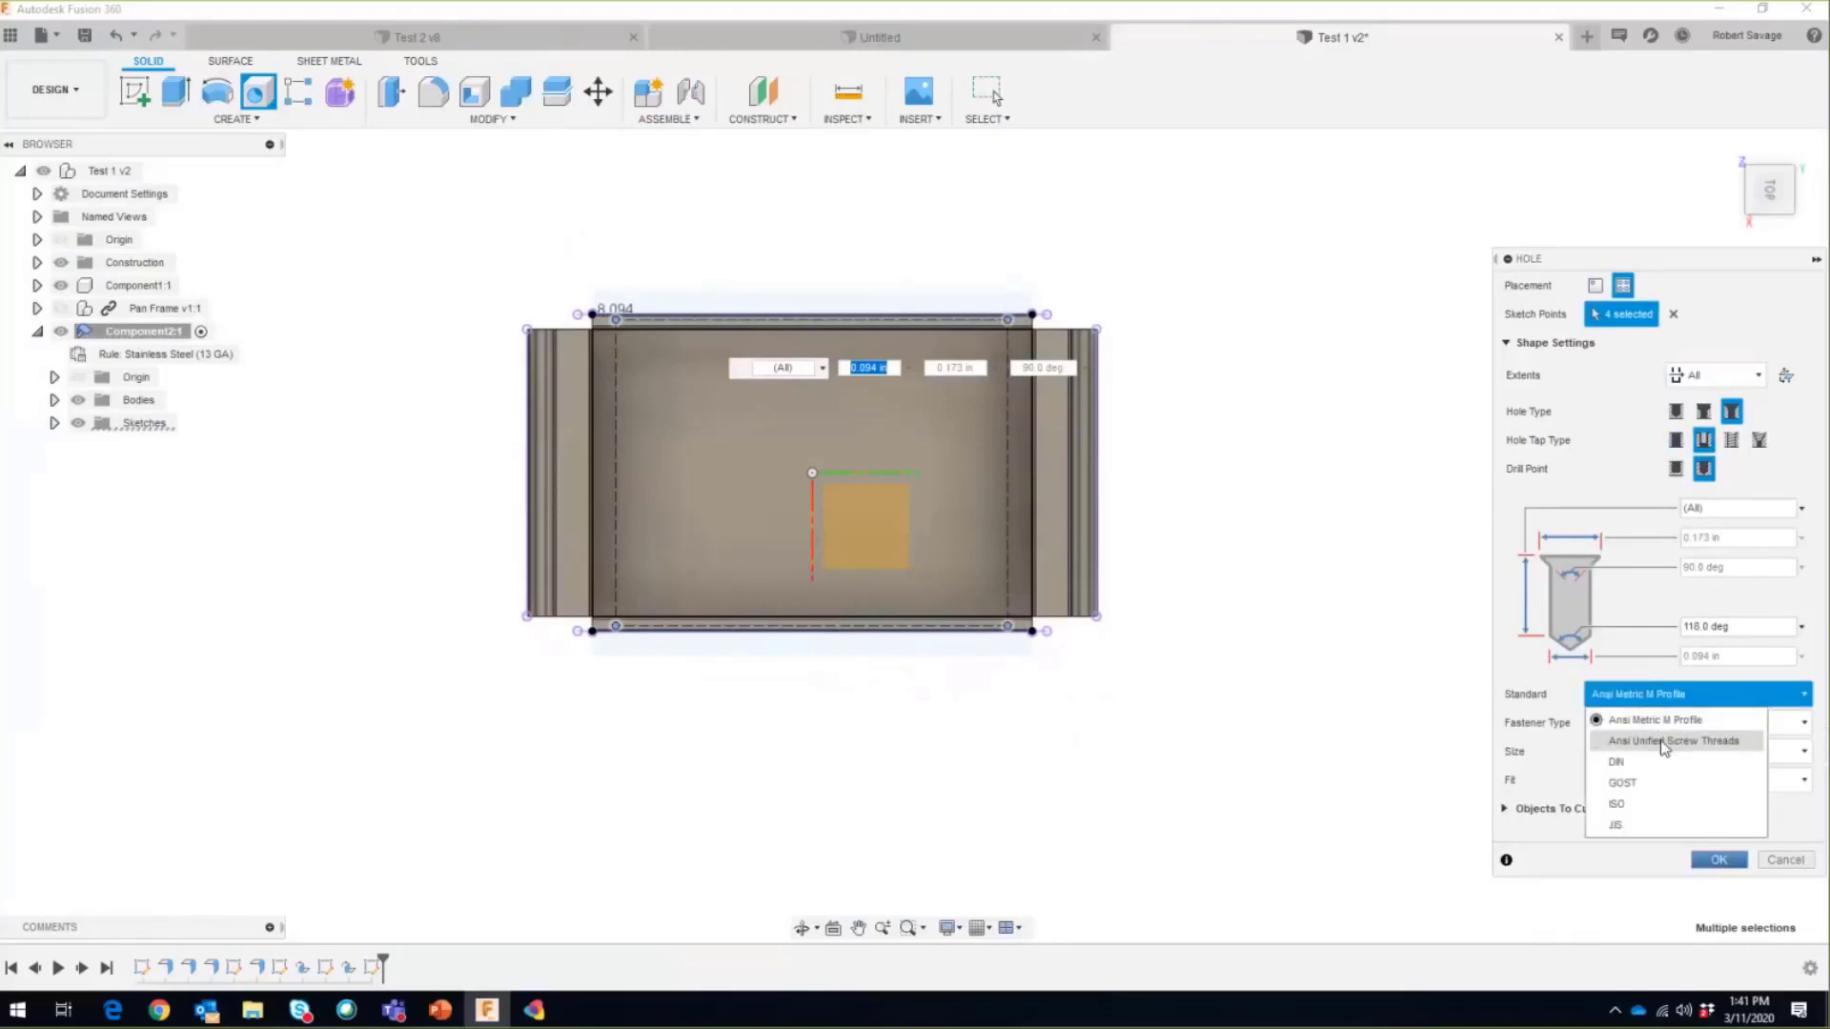
click(1707, 740)
click(1779, 724)
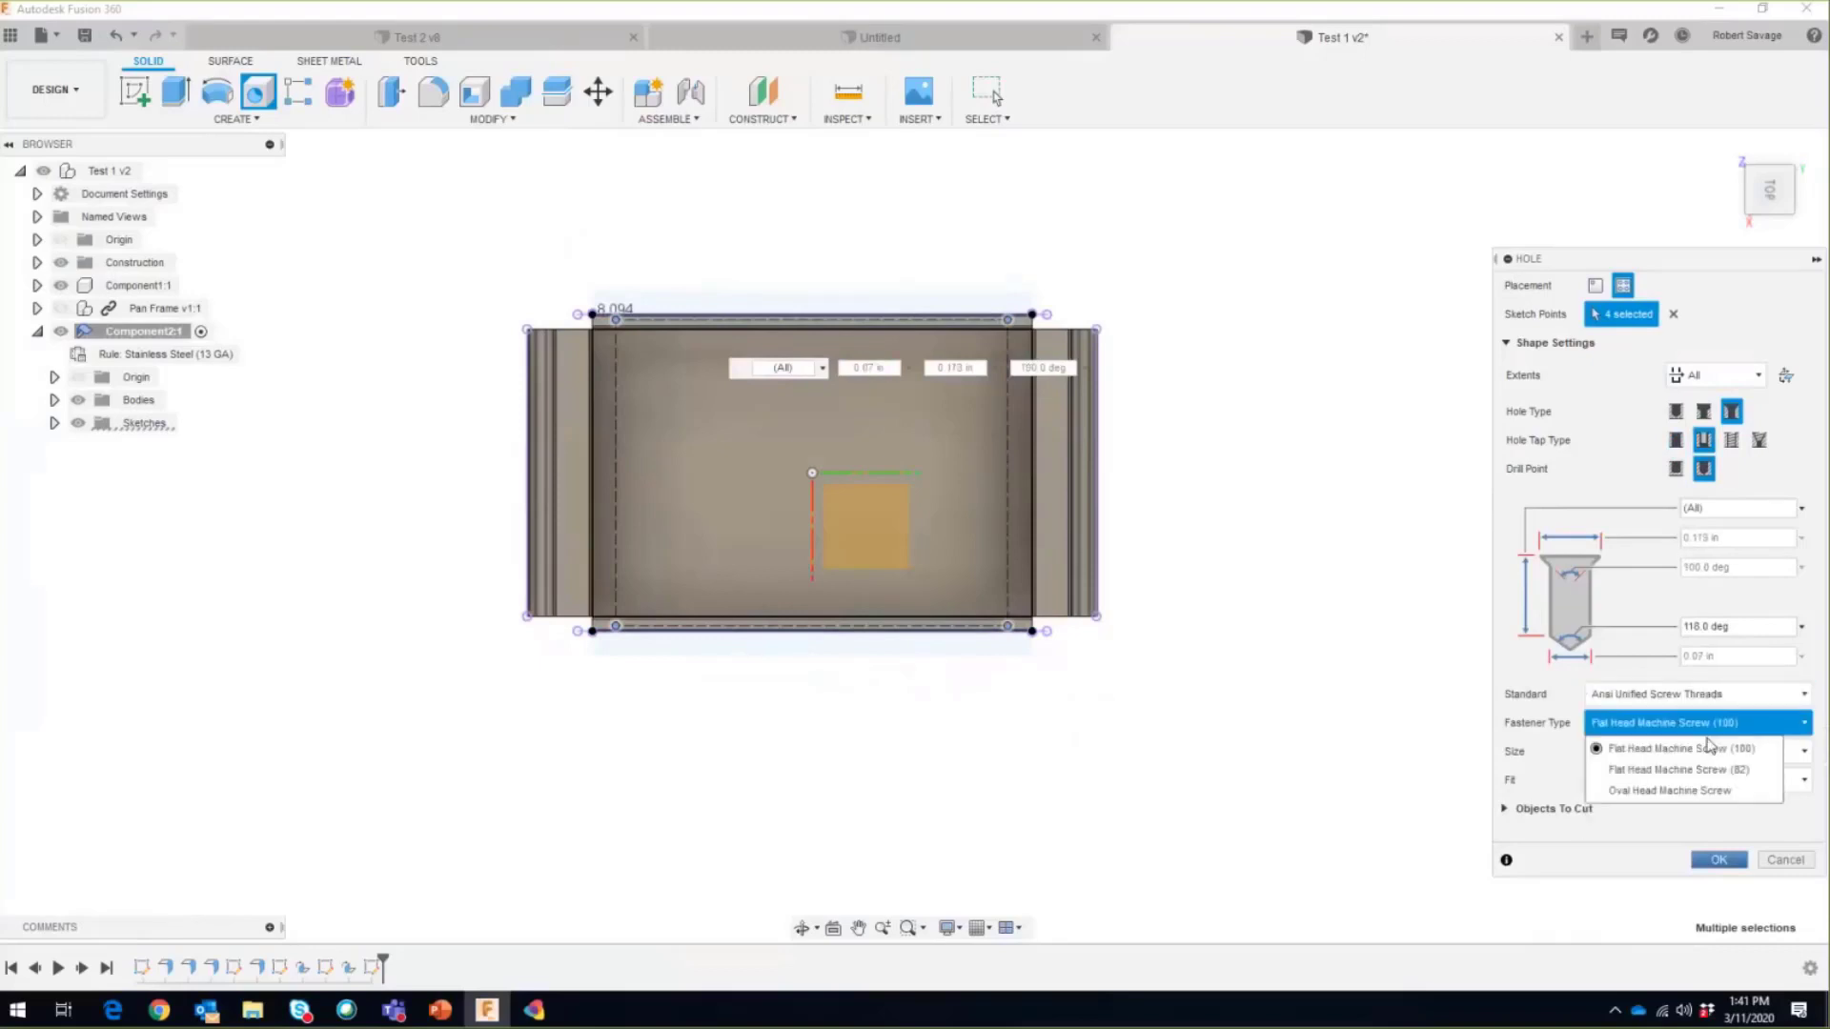
click(1661, 771)
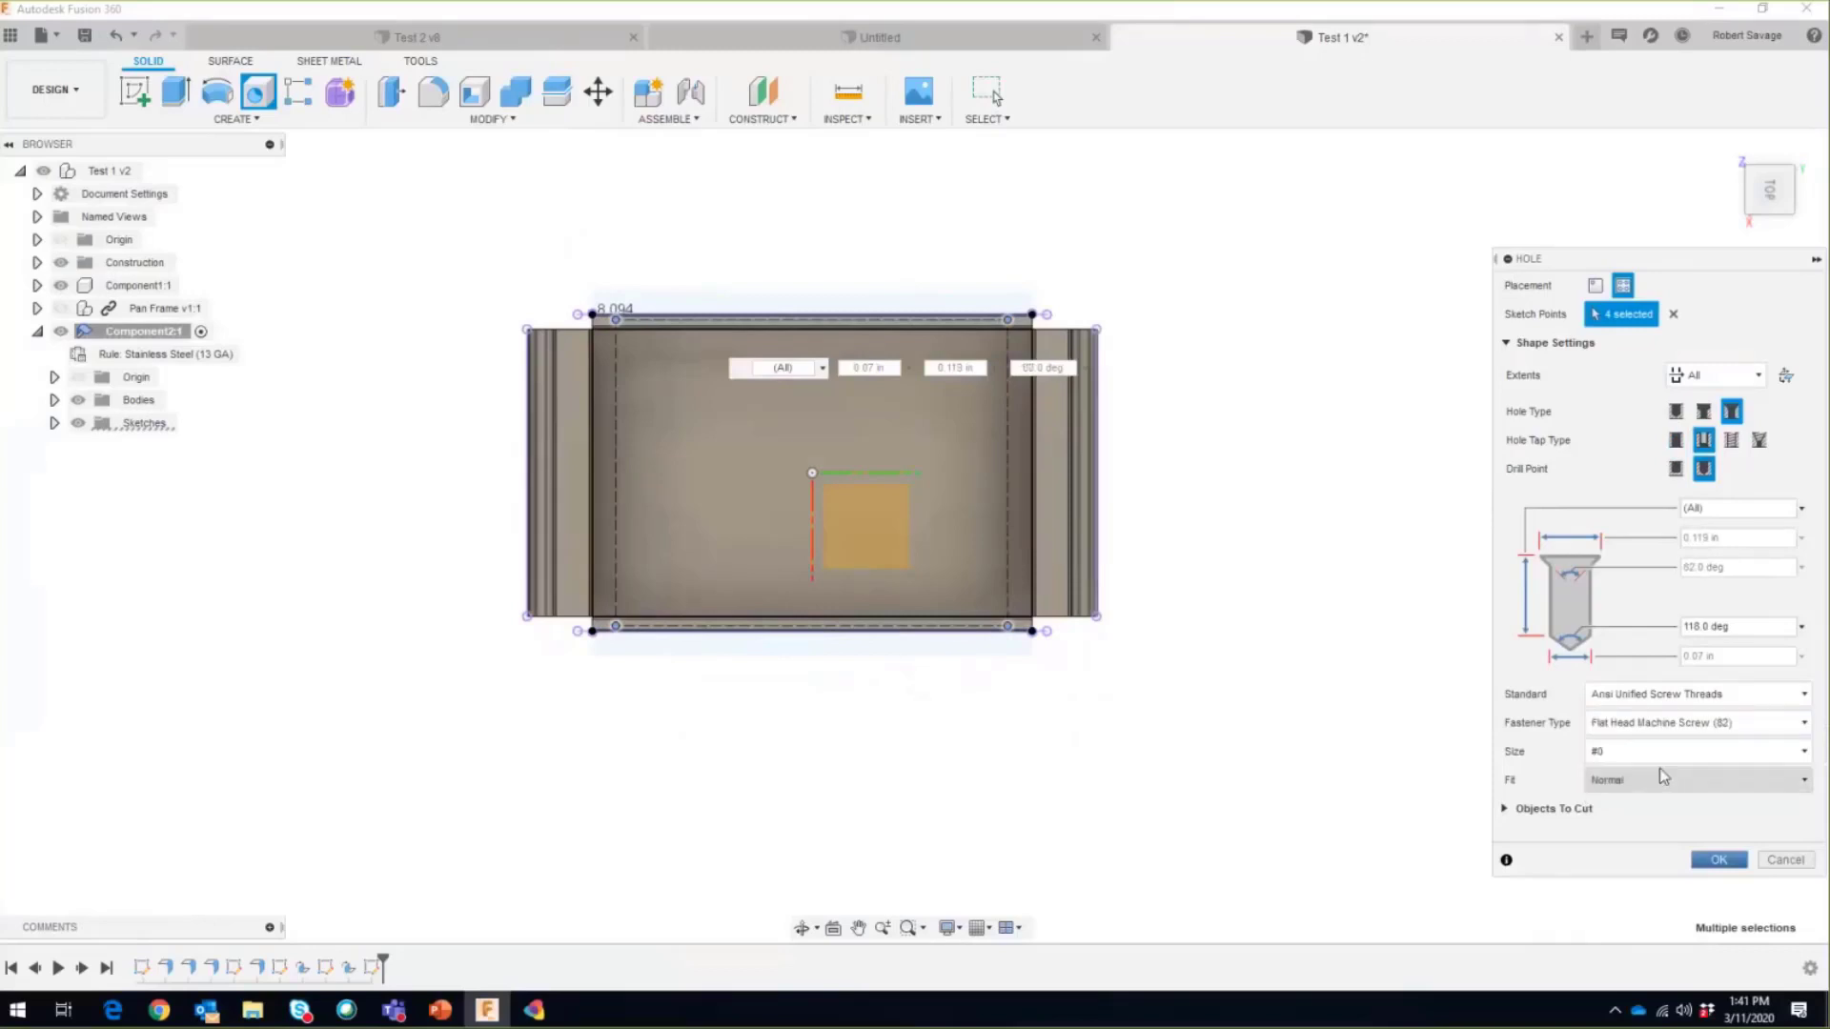
click(1715, 753)
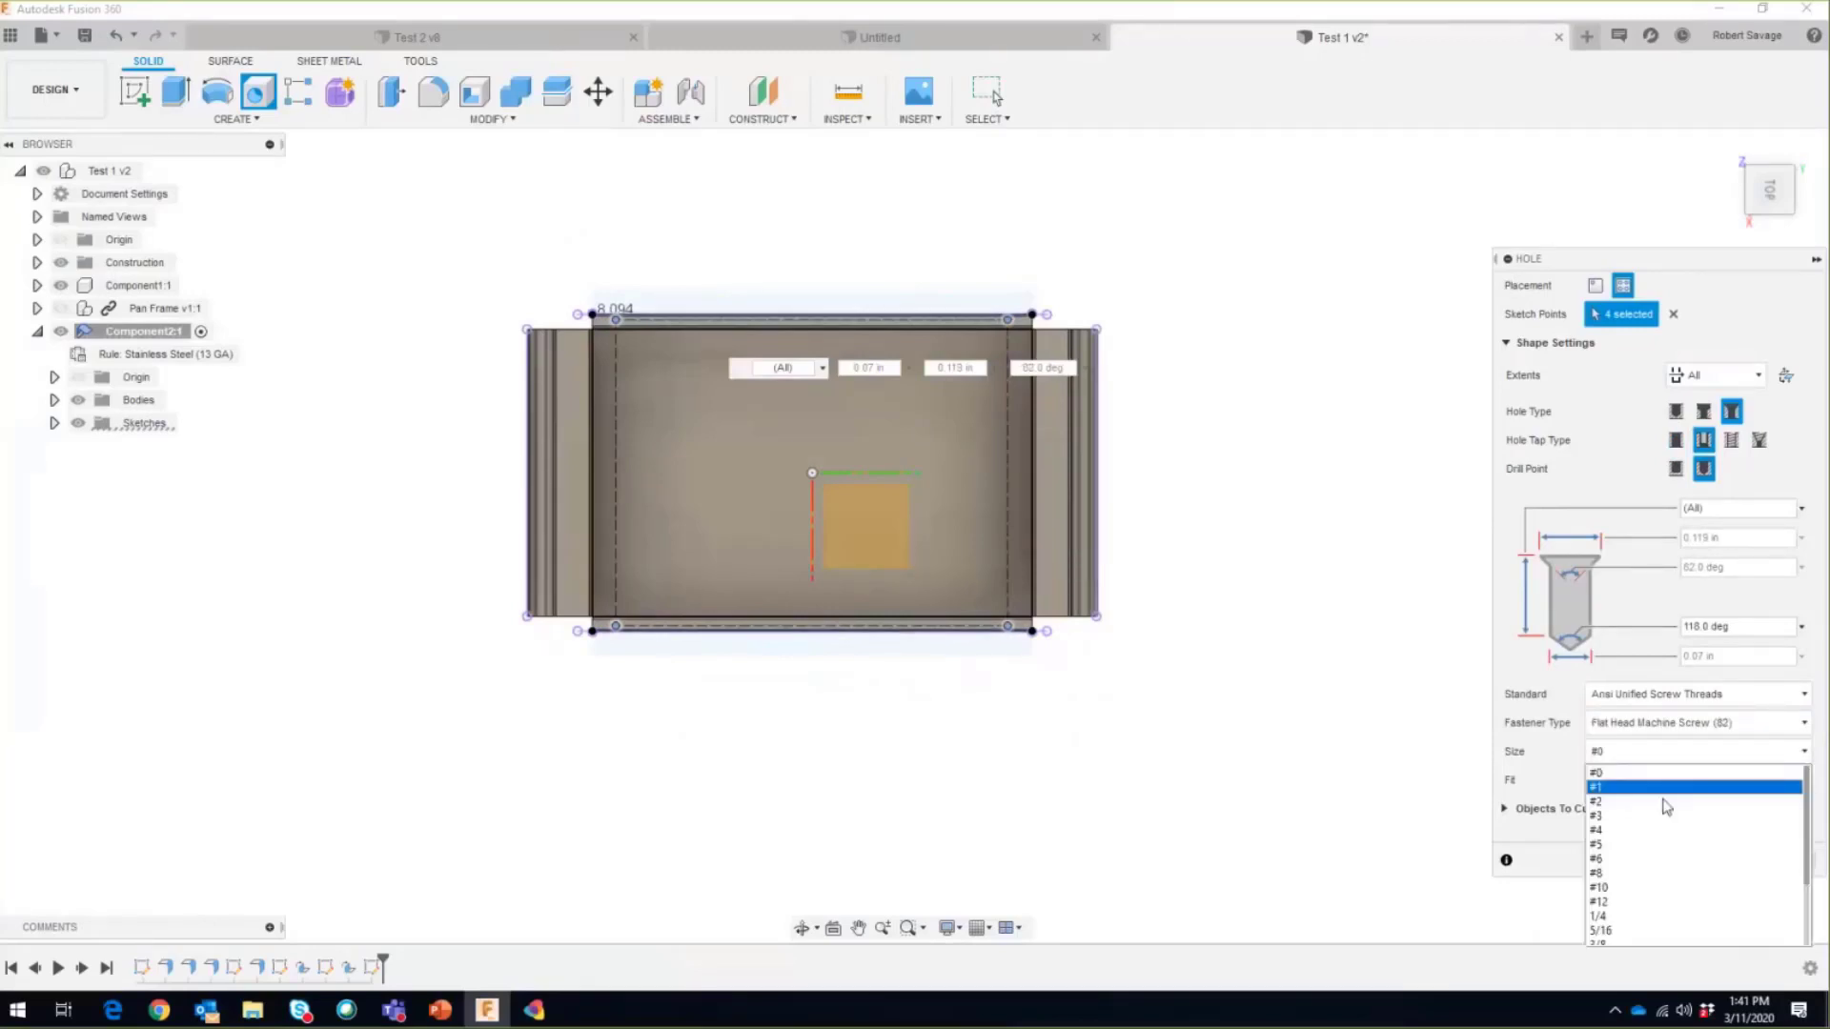
click(1654, 874)
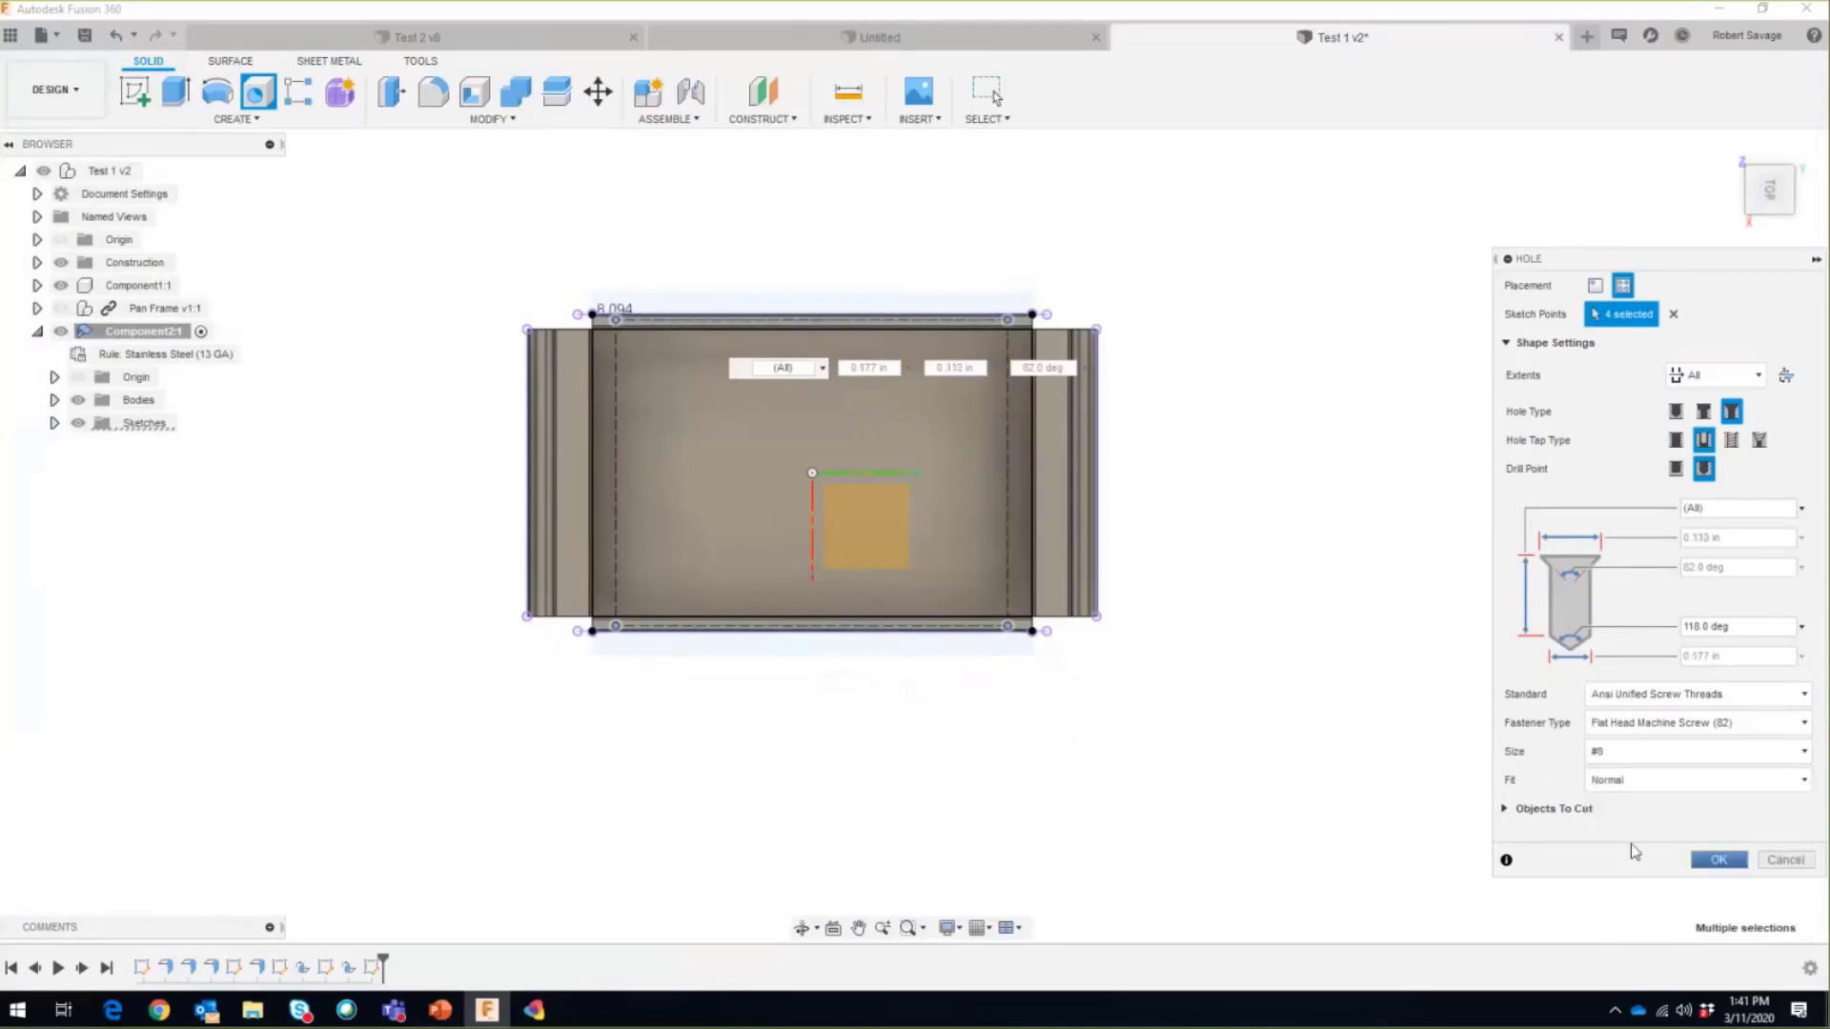
Step: Create the four countersunk holes and inspect one of them near the end of a long rim
click(1717, 860)
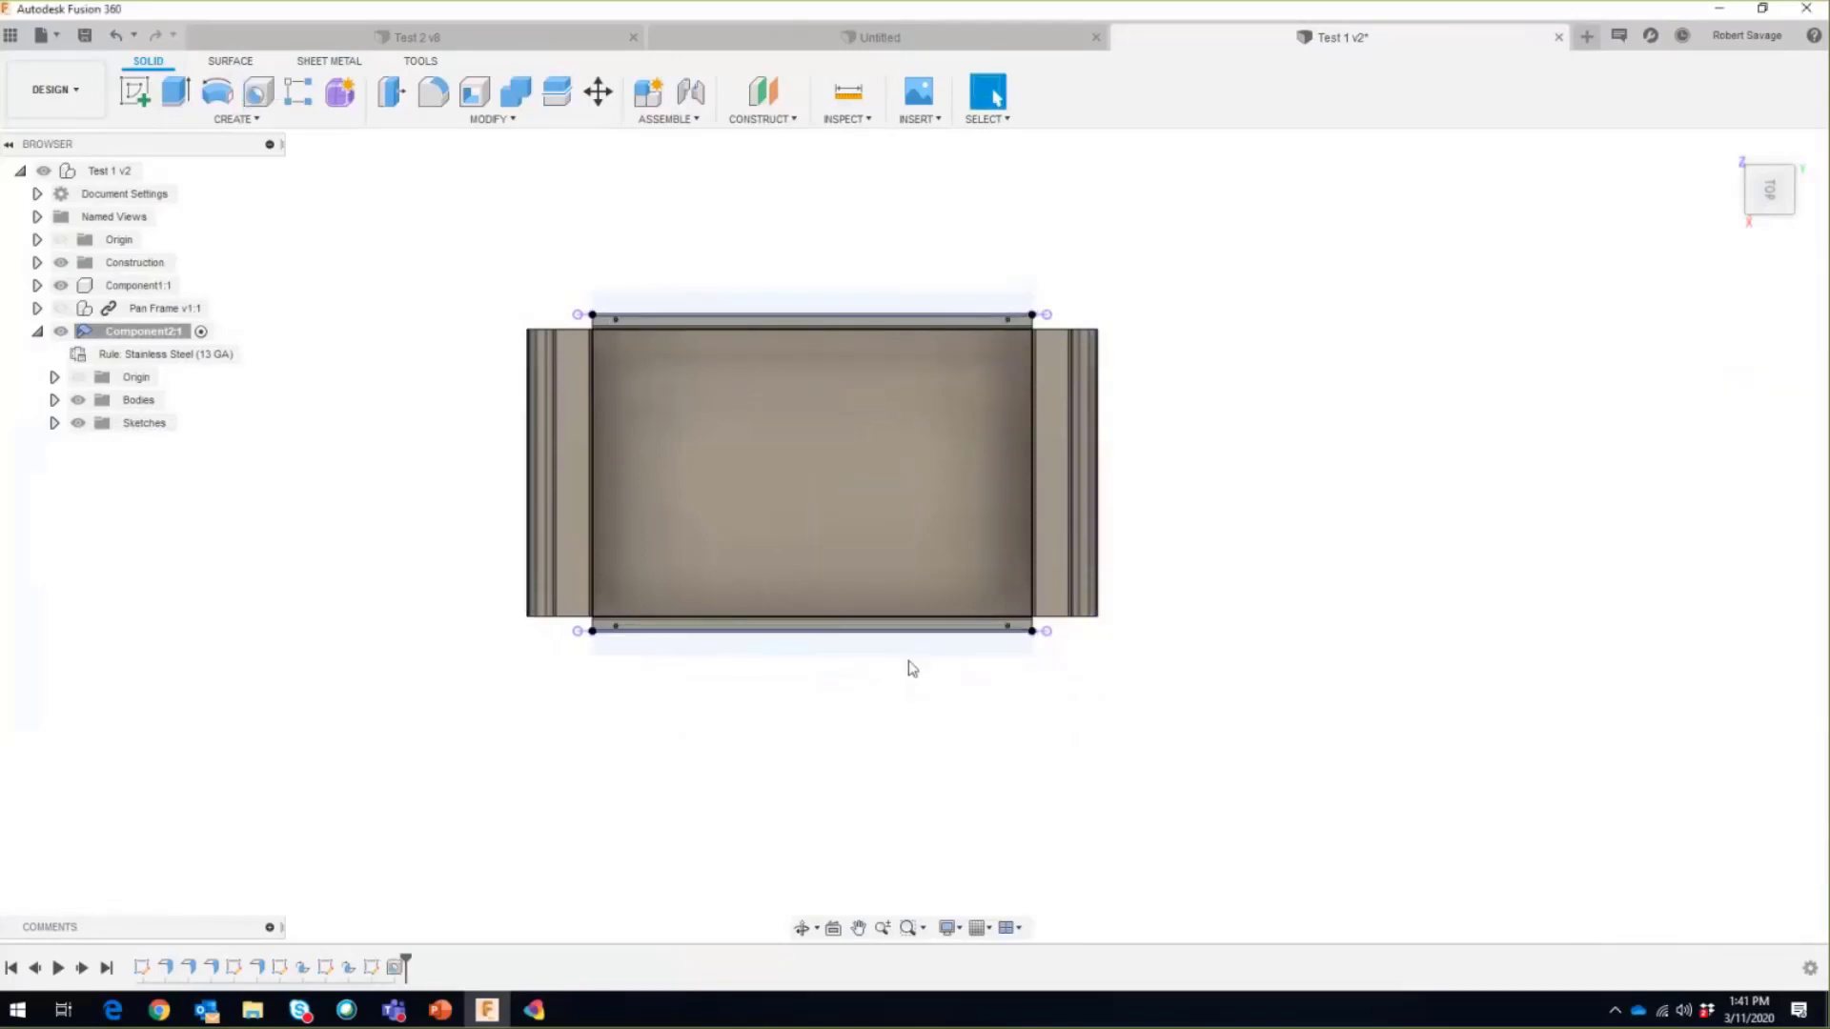
scroll(912, 670, up, 3)
scroll(1032, 656, up, 8)
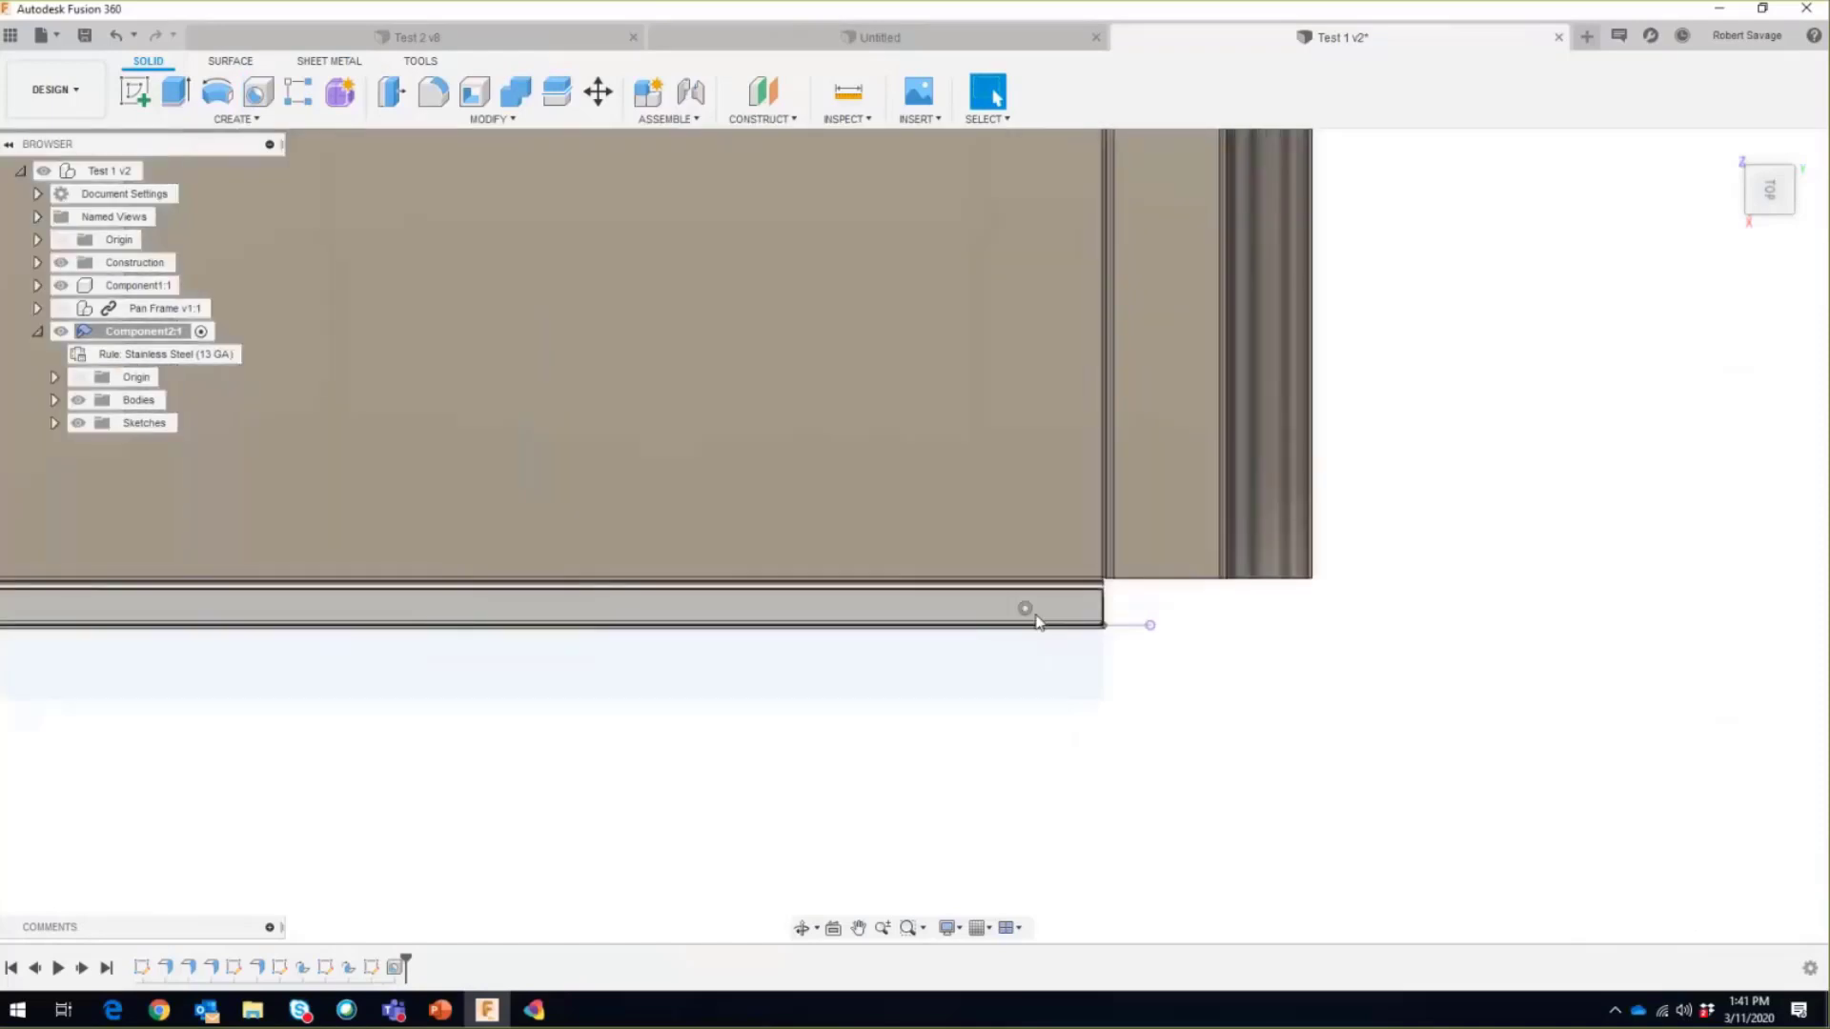
scroll(1324, 613, down, 2)
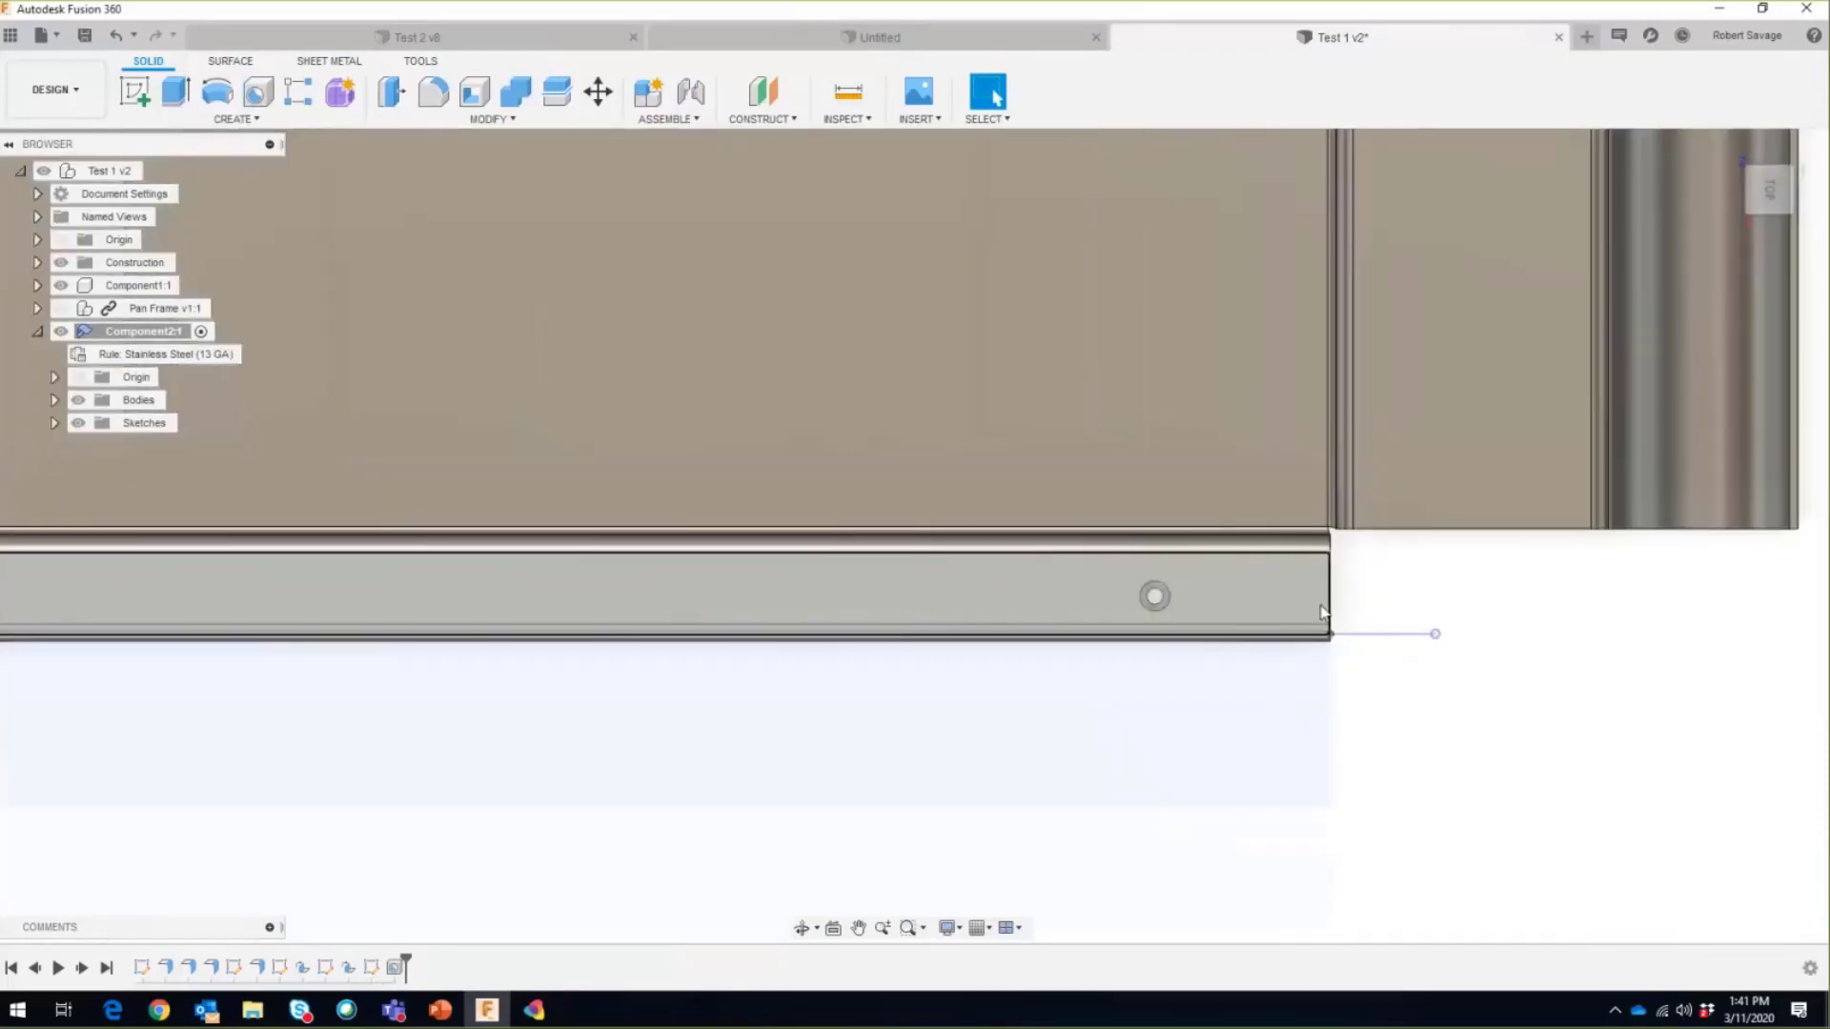
scroll(1324, 613, down, 6)
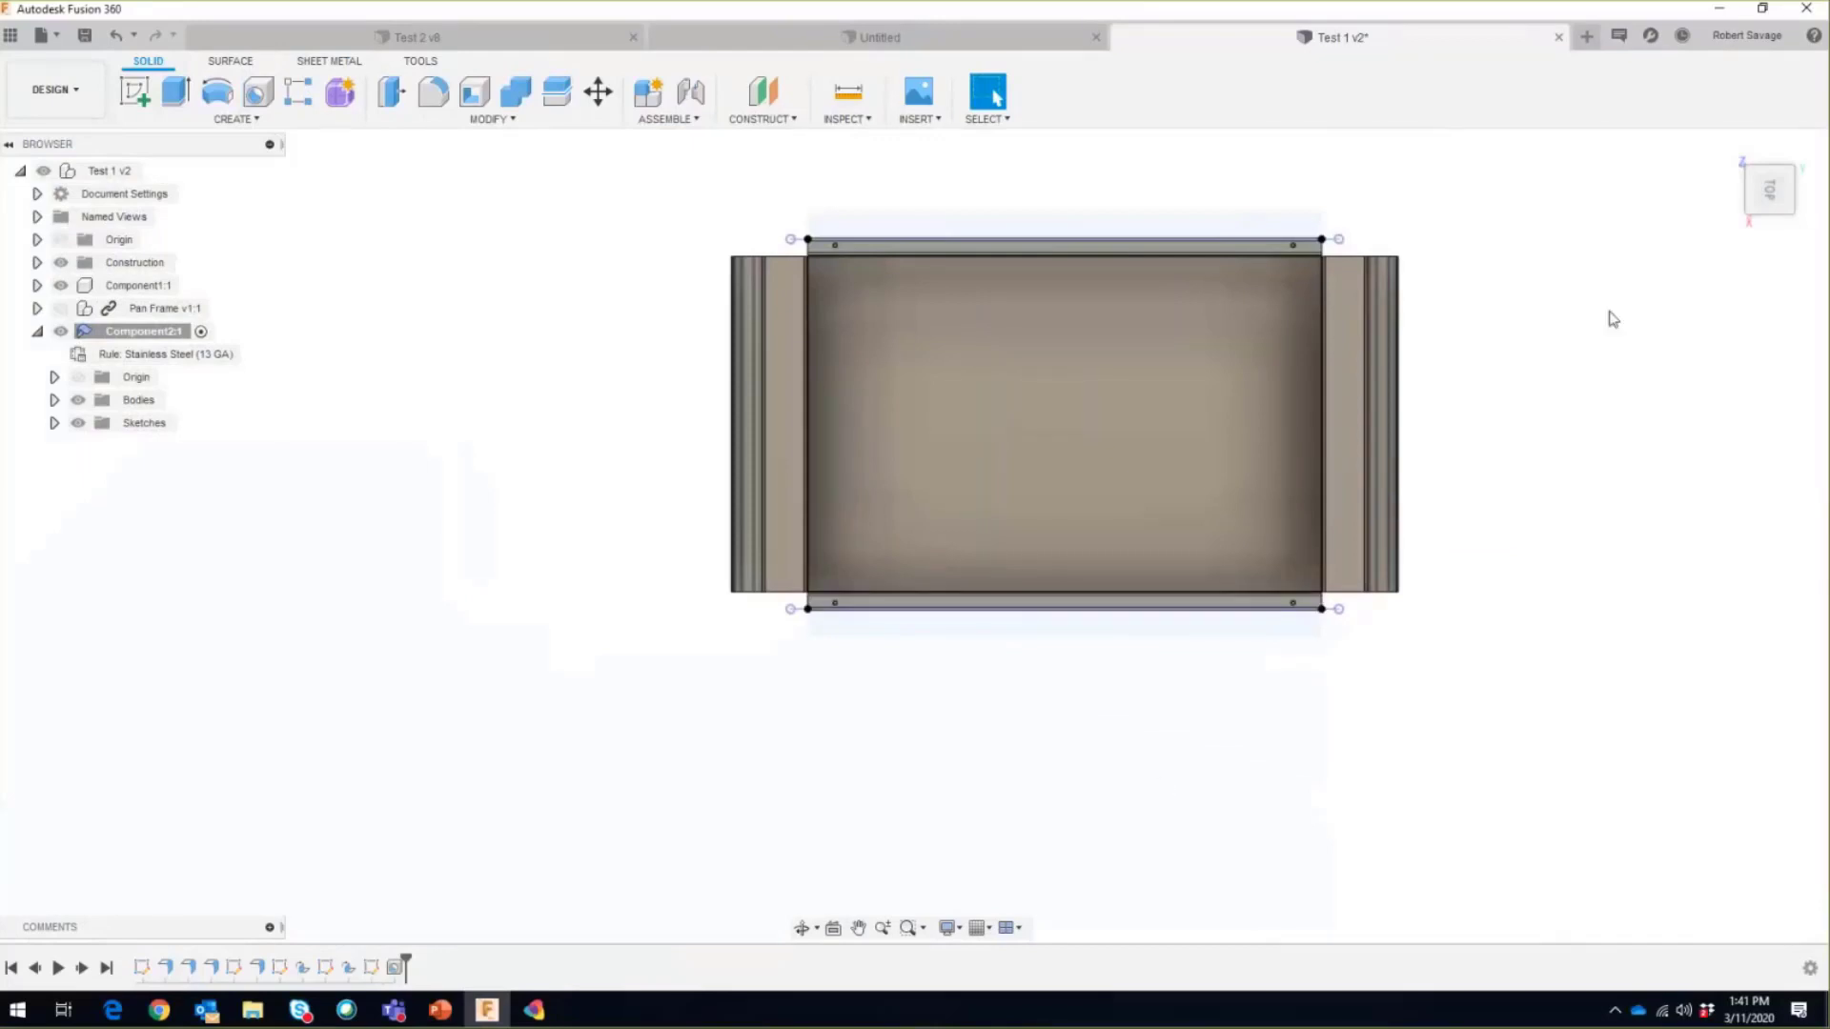
Step: Return to an isometric view of the pan and hide Sketch3 and Sketch4 of the pan component
click(1728, 149)
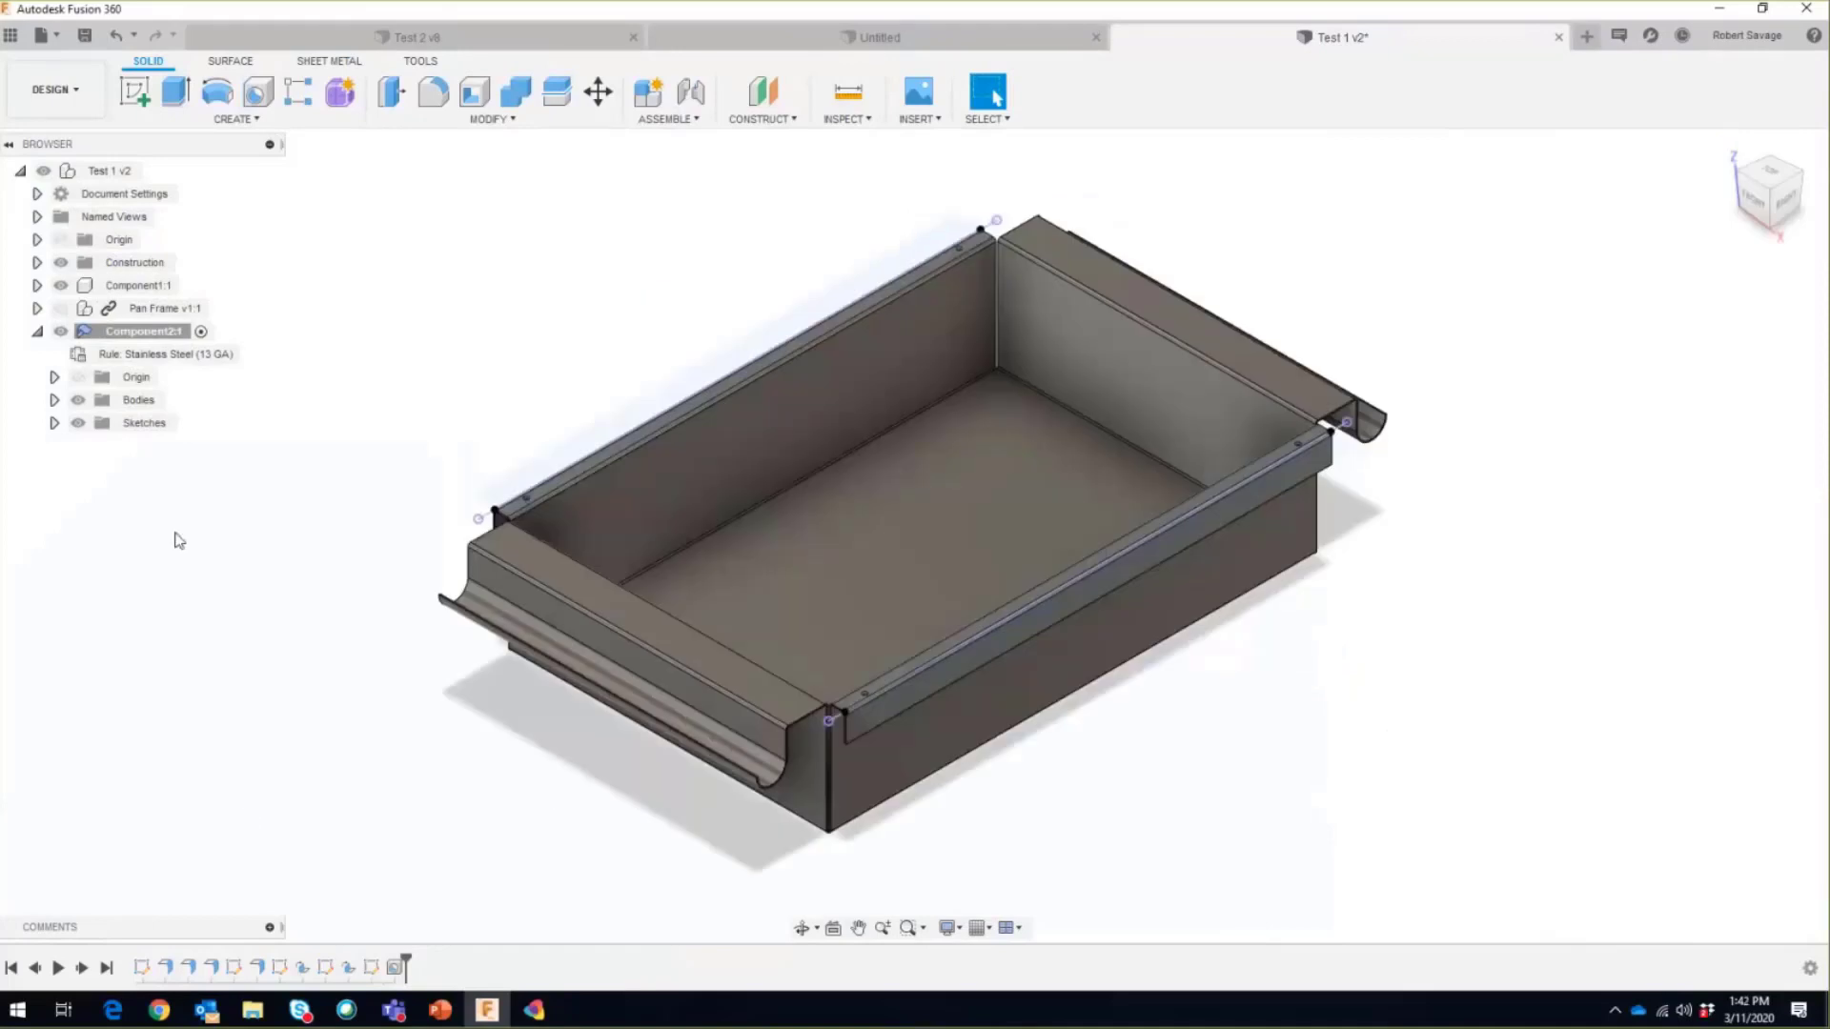
click(54, 424)
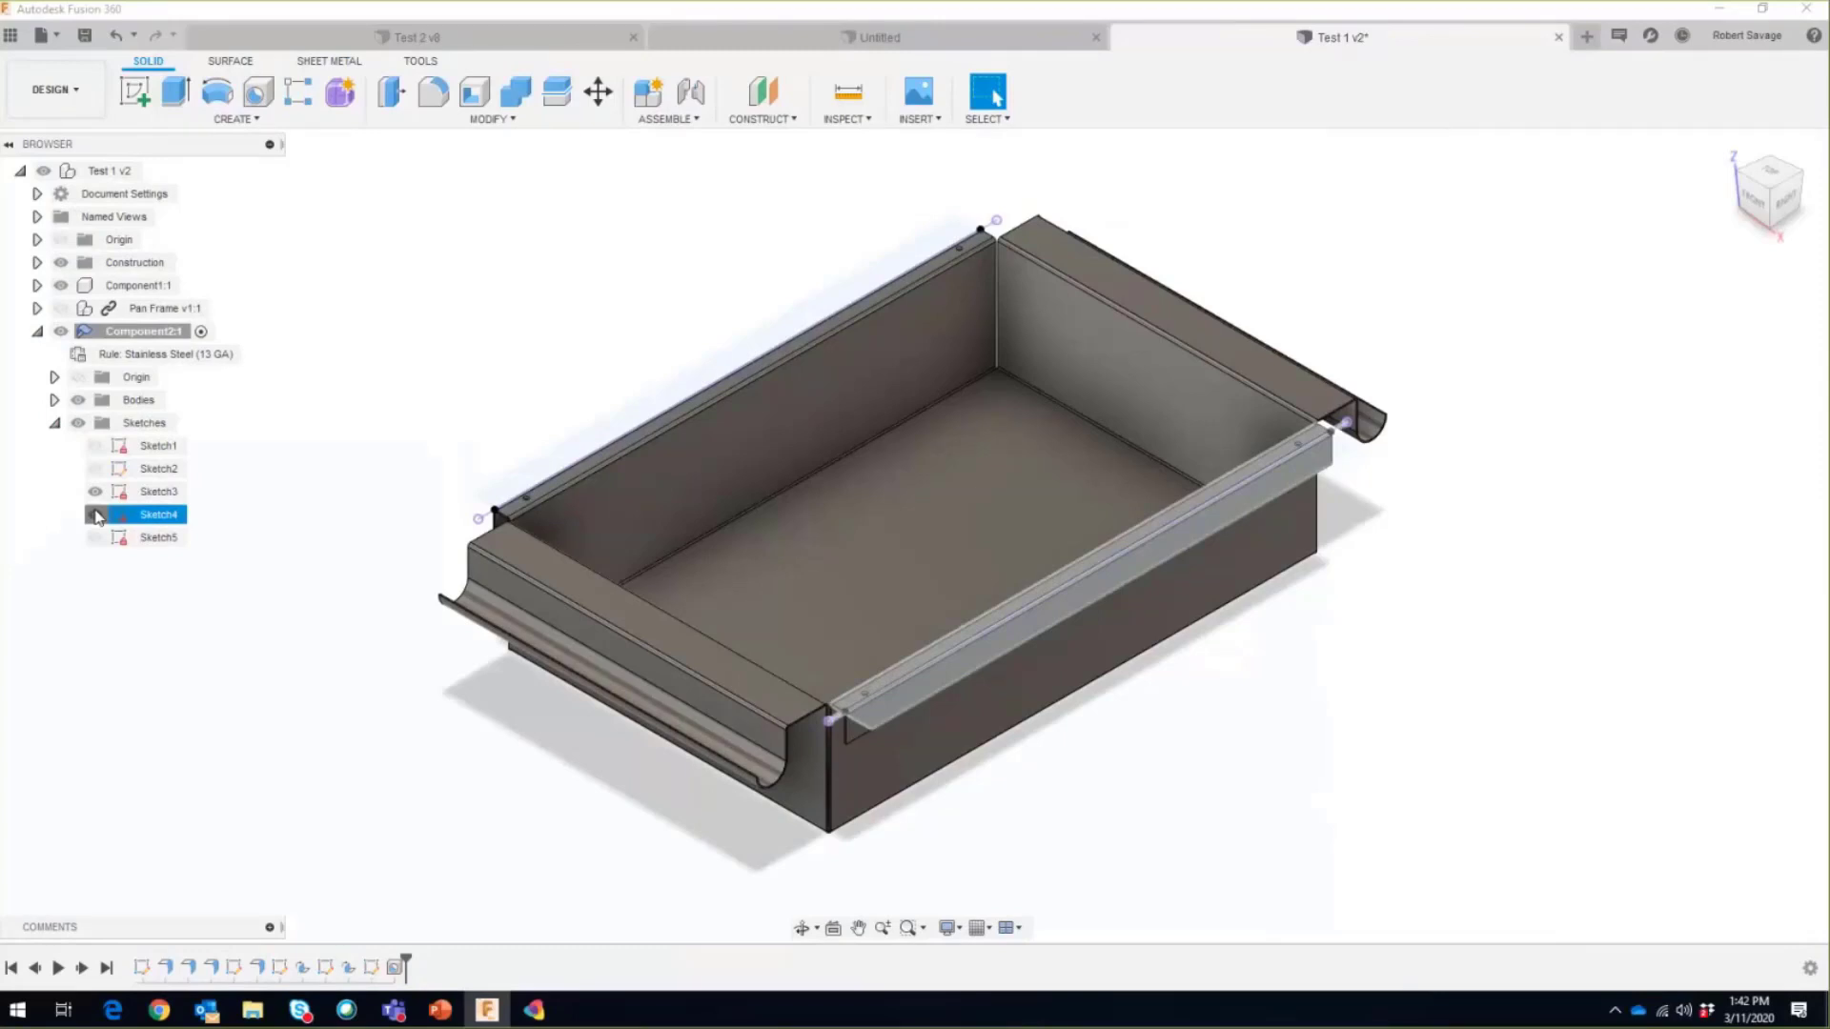
click(54, 423)
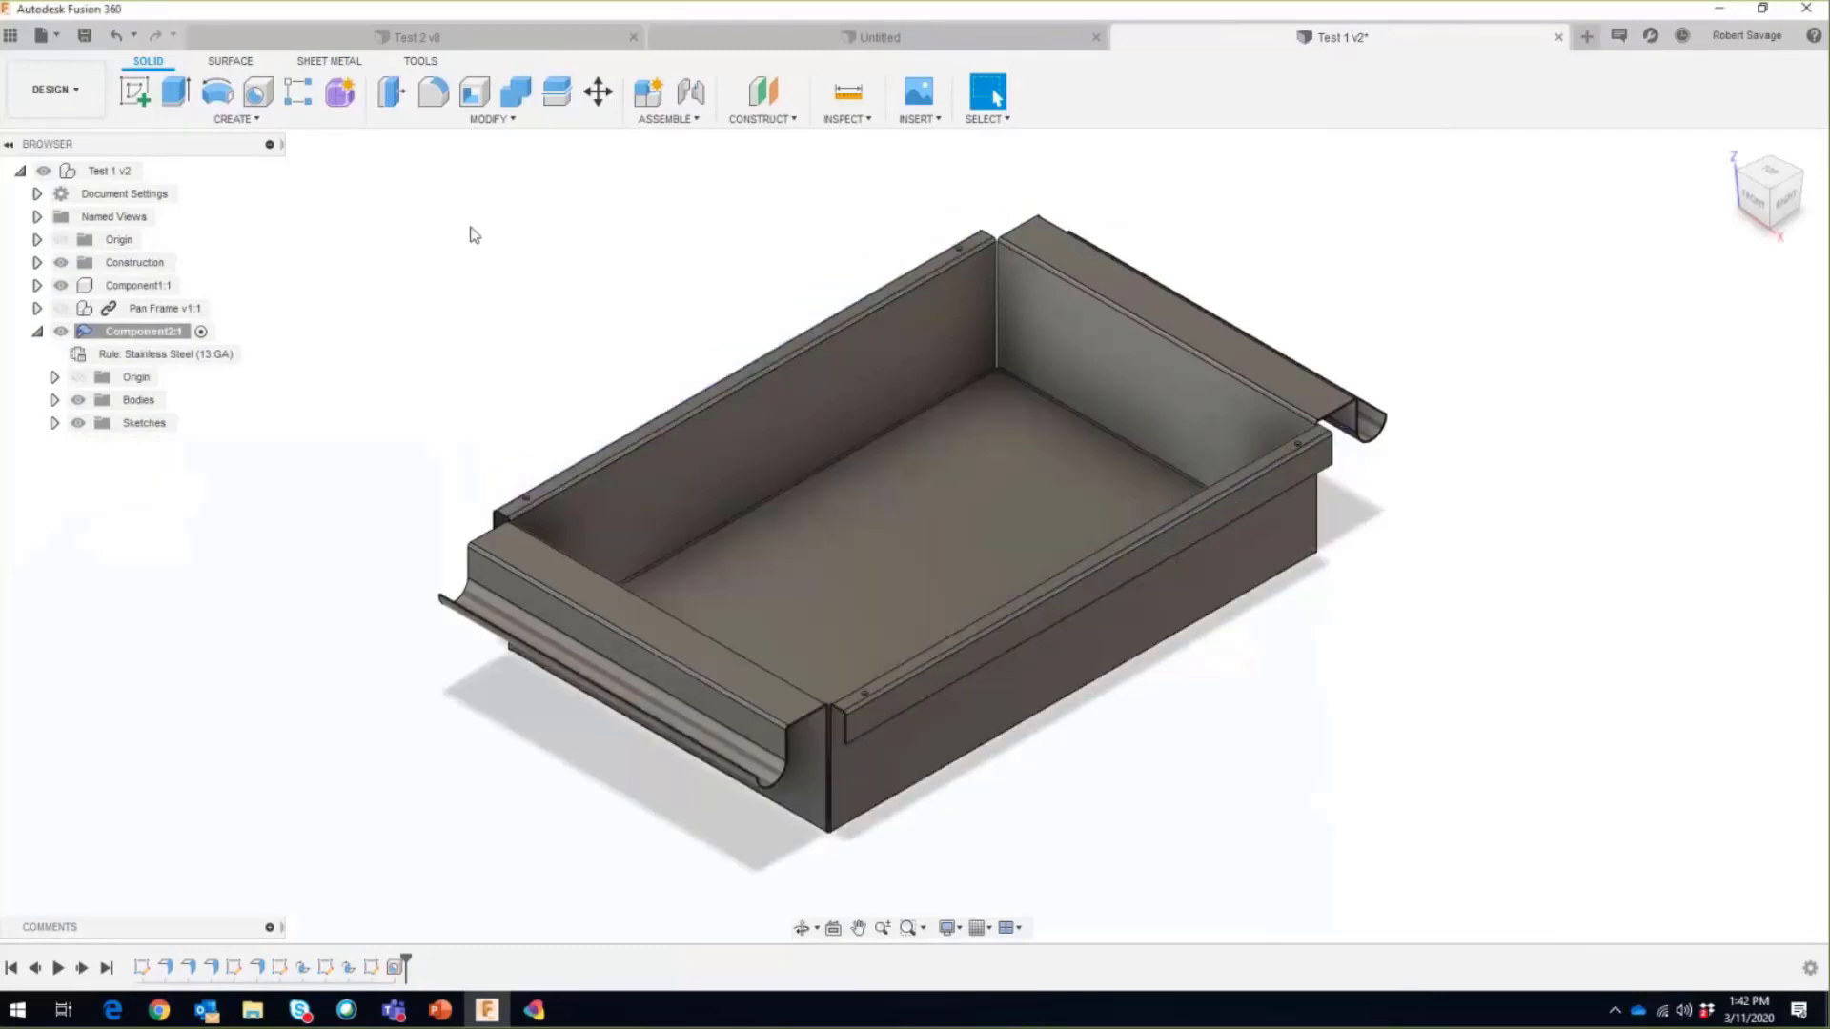
Step: Create a flat pattern of the pan using its bottom face as the stationary face, and return to the folded model
click(327, 62)
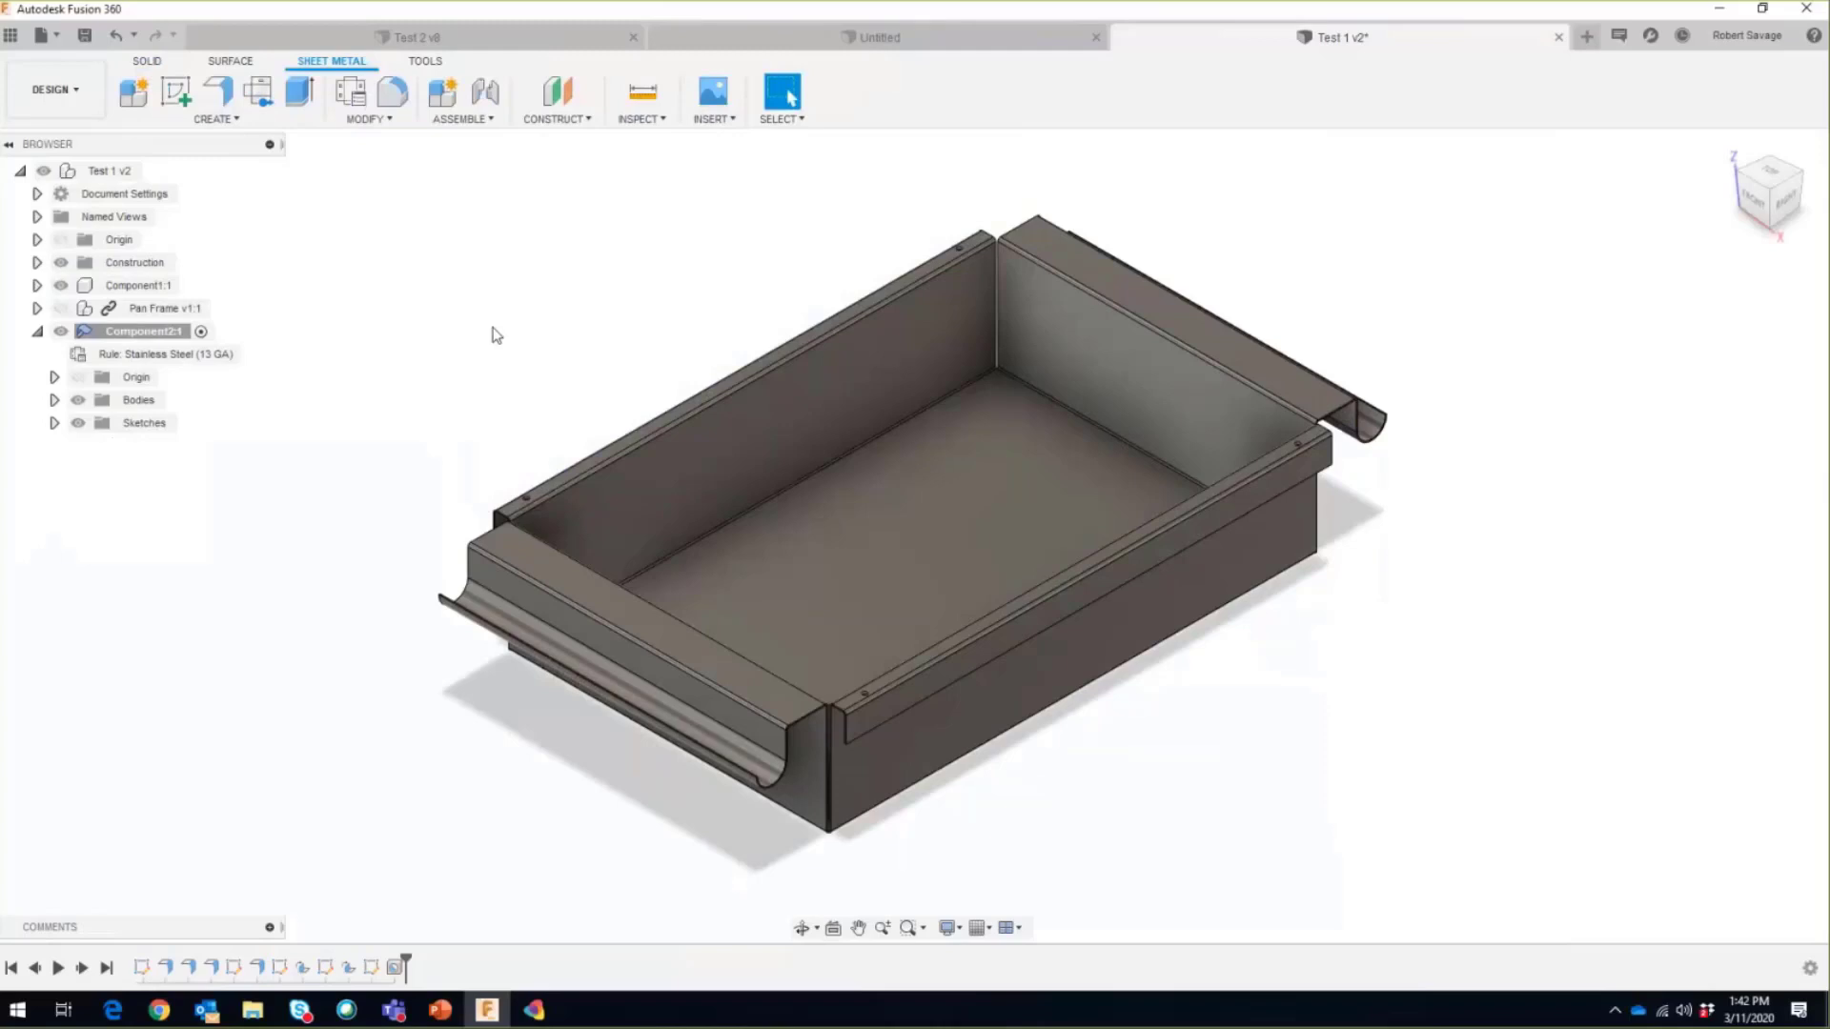
click(260, 100)
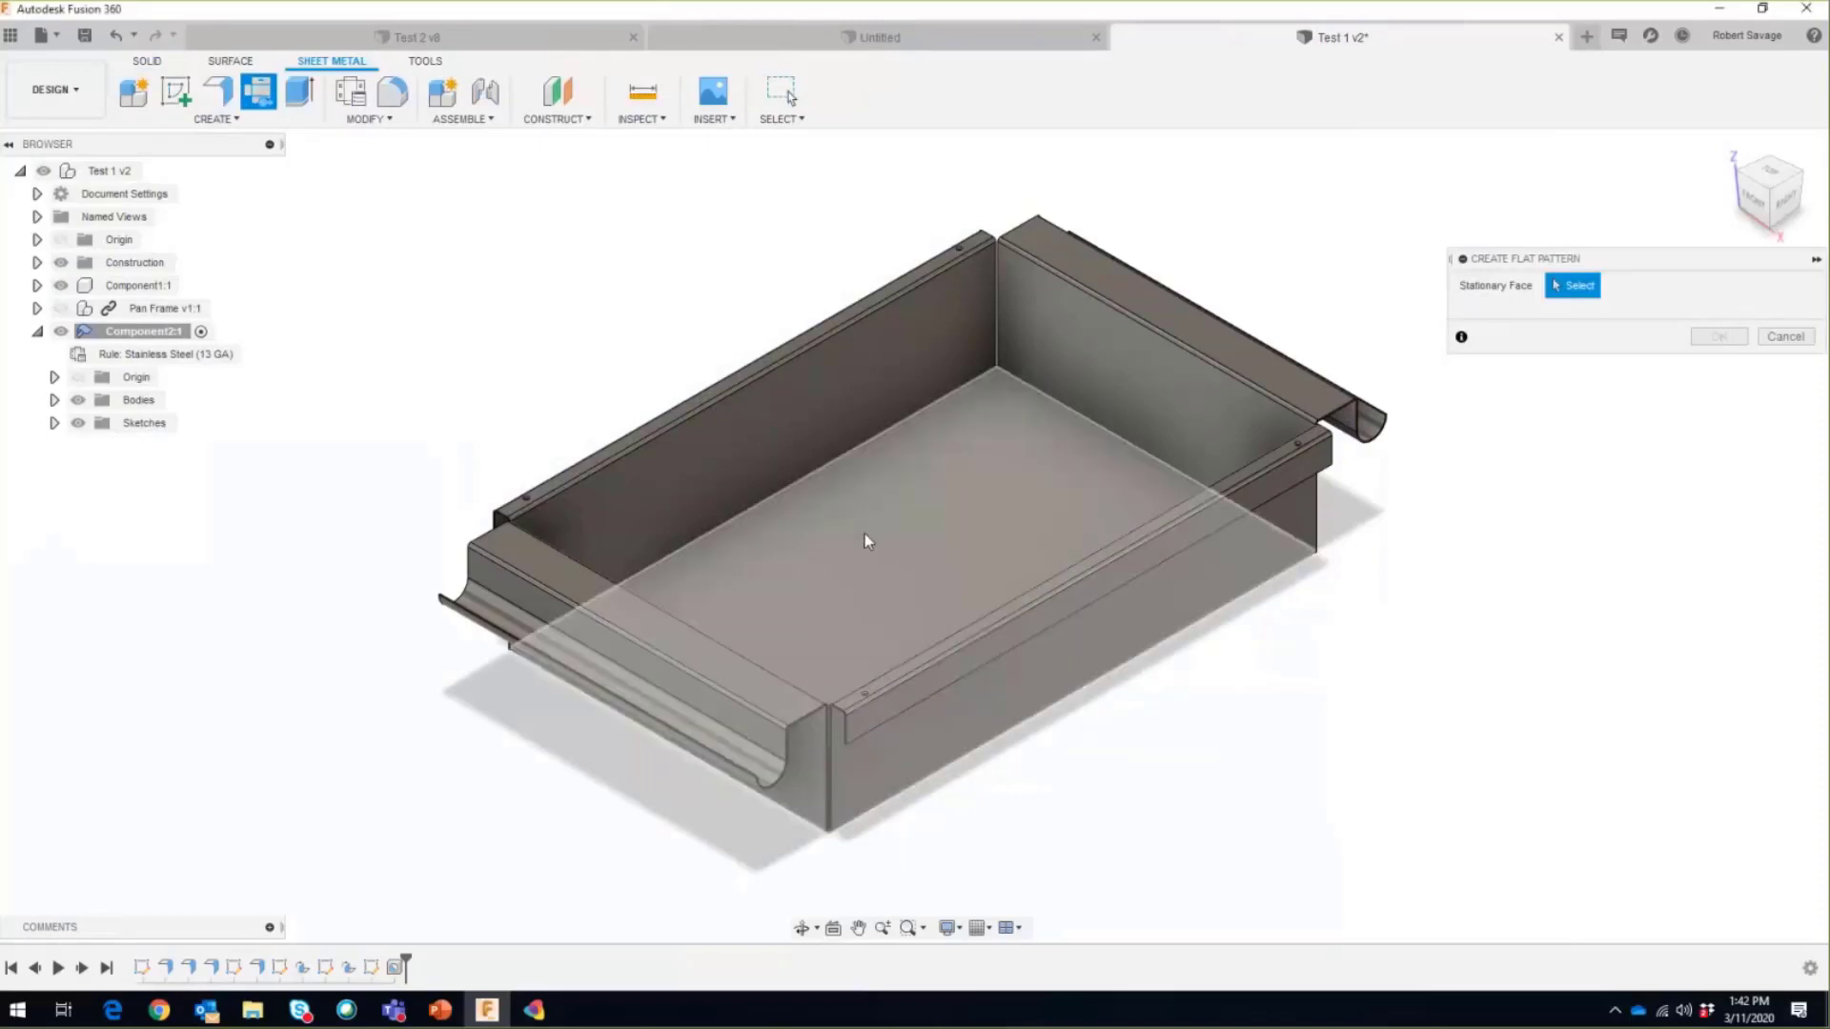
click(866, 536)
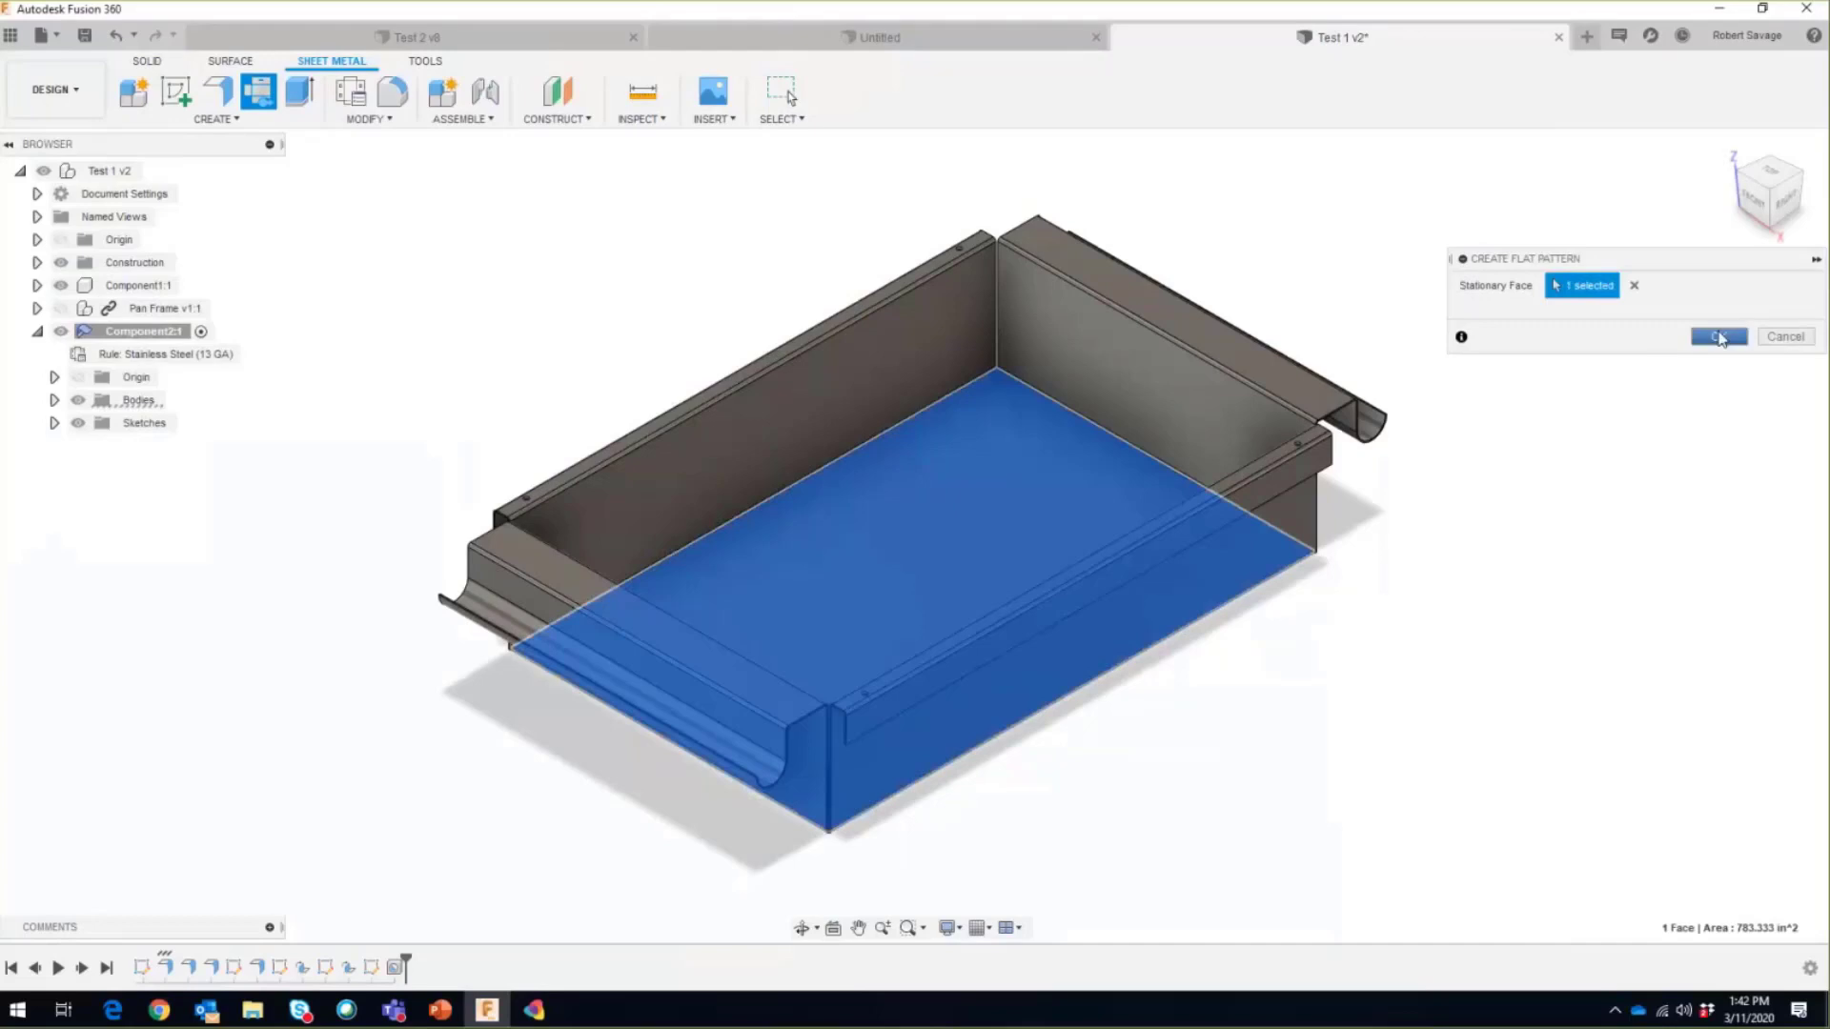
click(1720, 337)
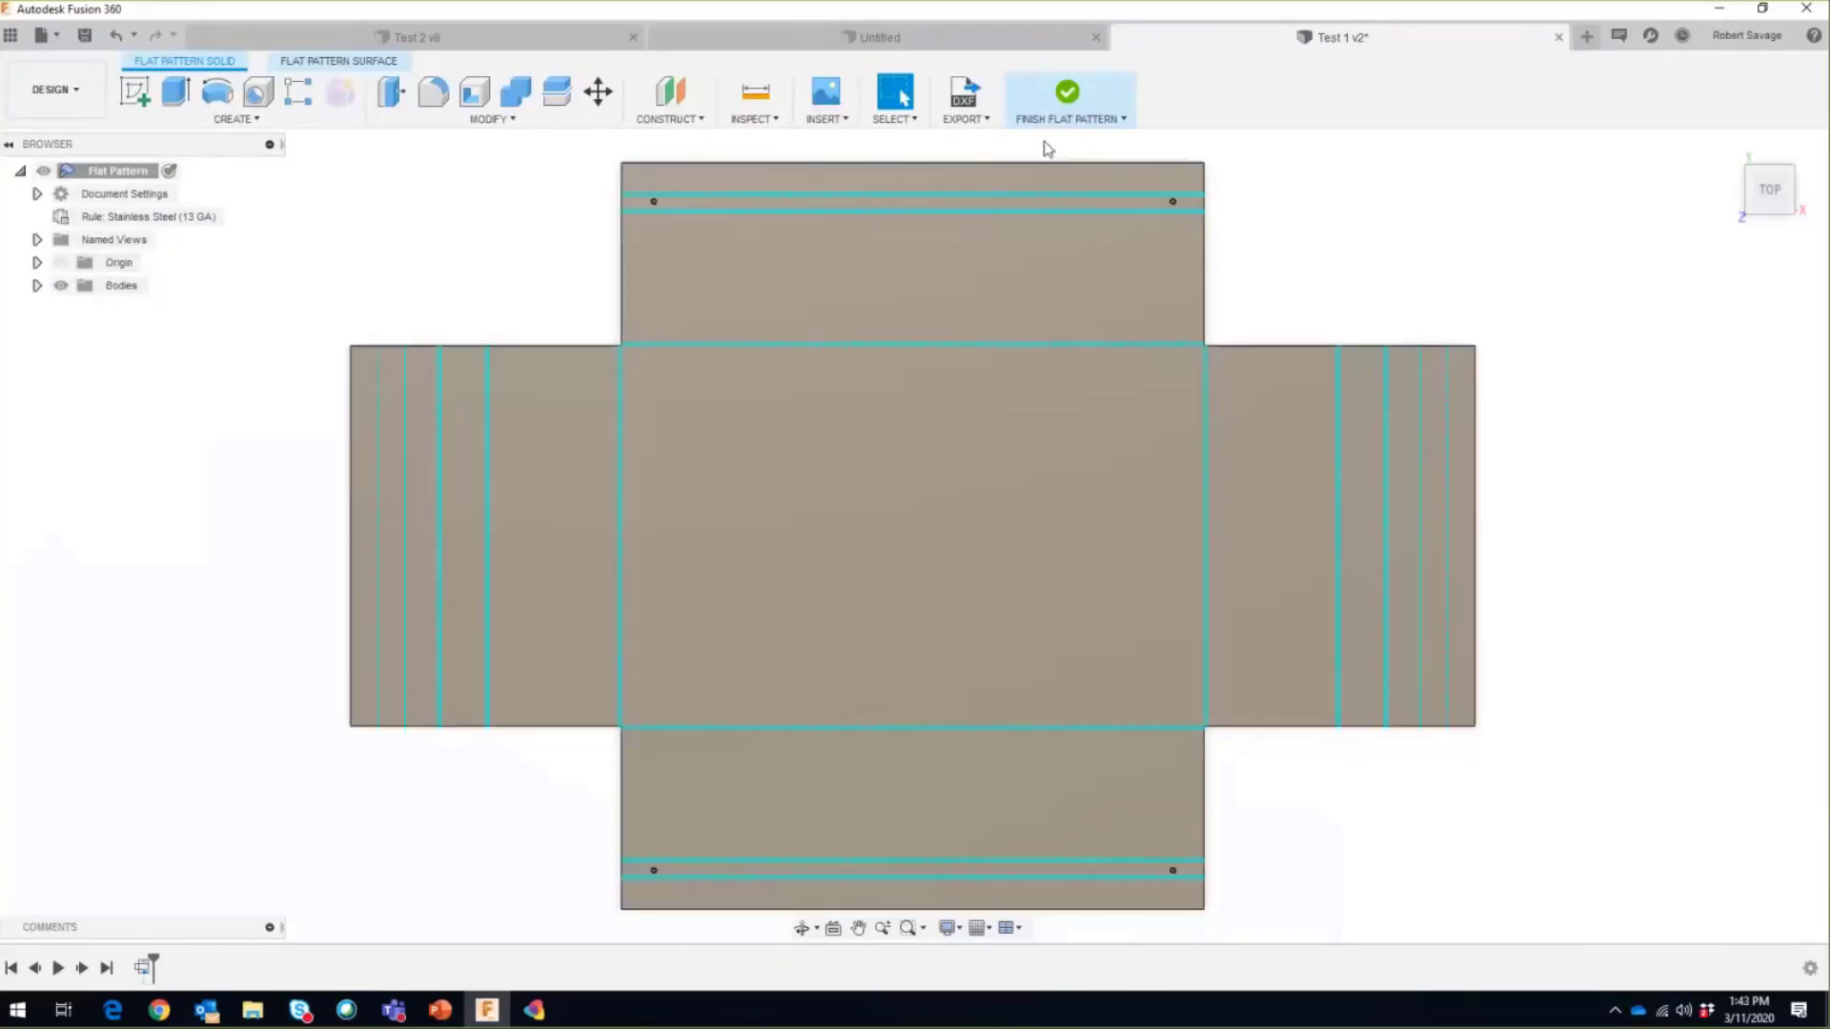
click(1067, 93)
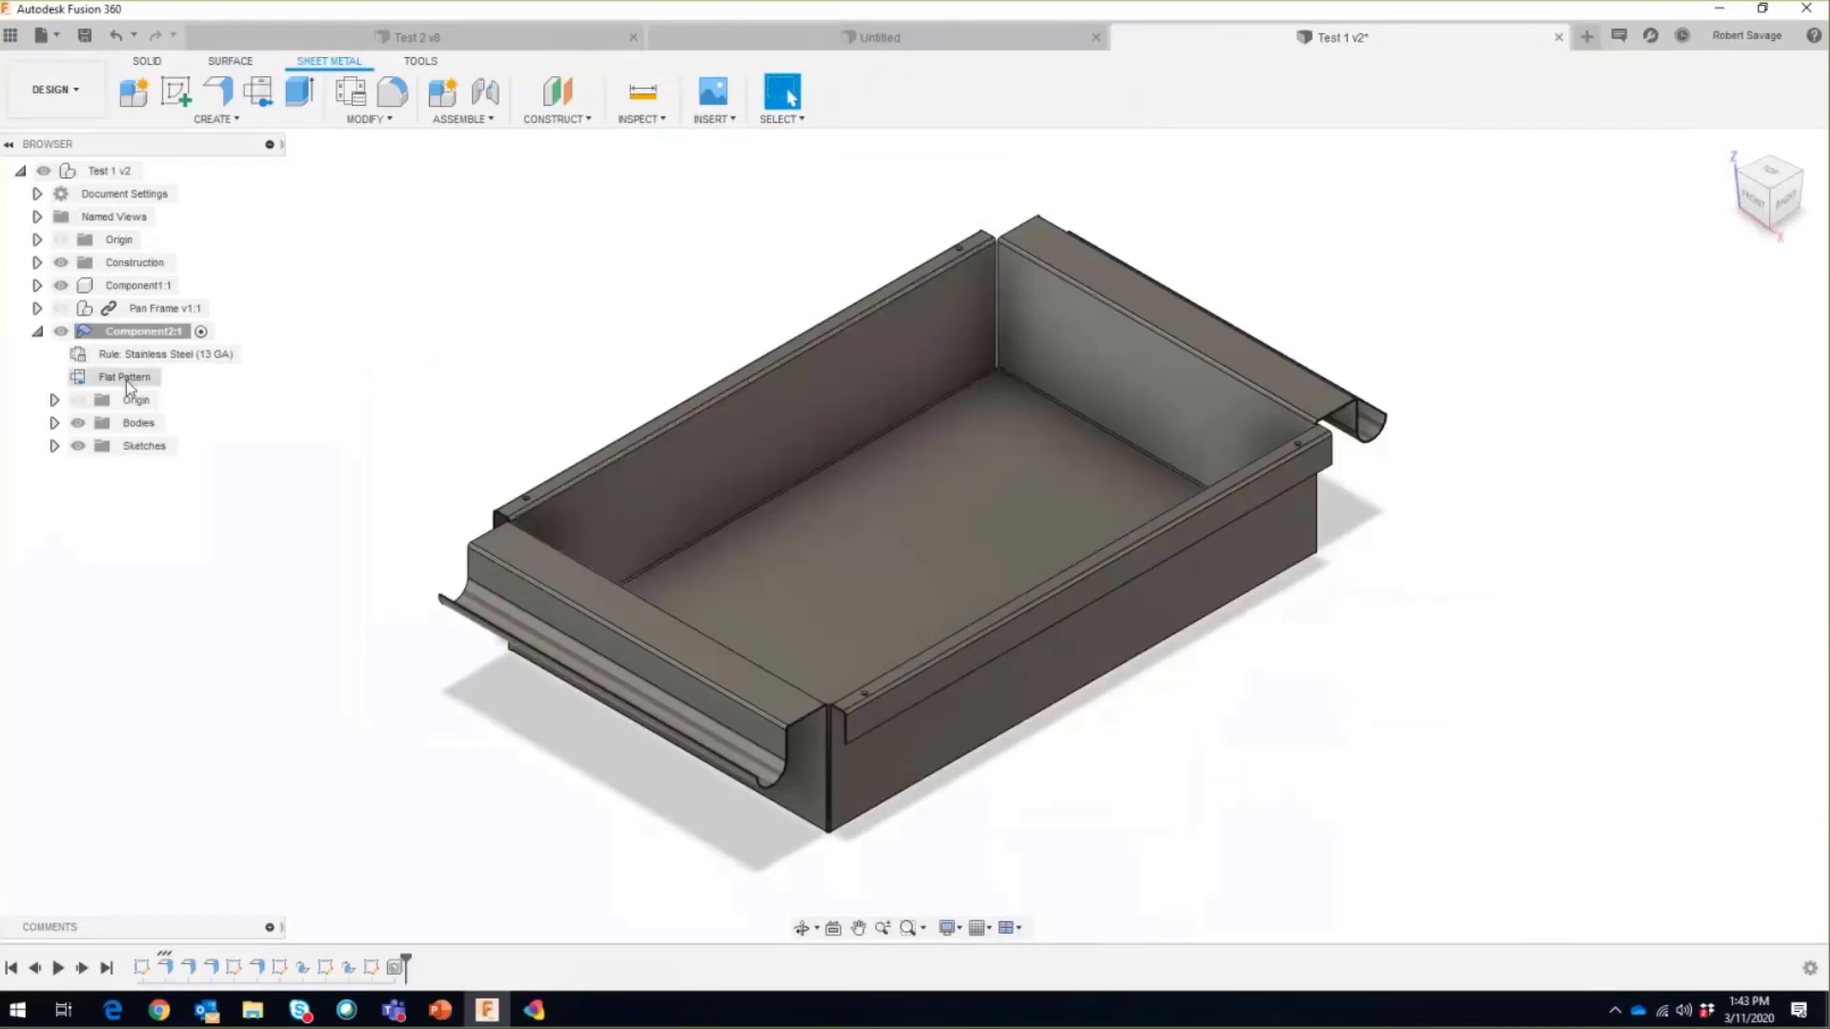
Step: Sketch a 5 in diameter circle centred on the pan's bottom face and finish the sketch
click(168, 96)
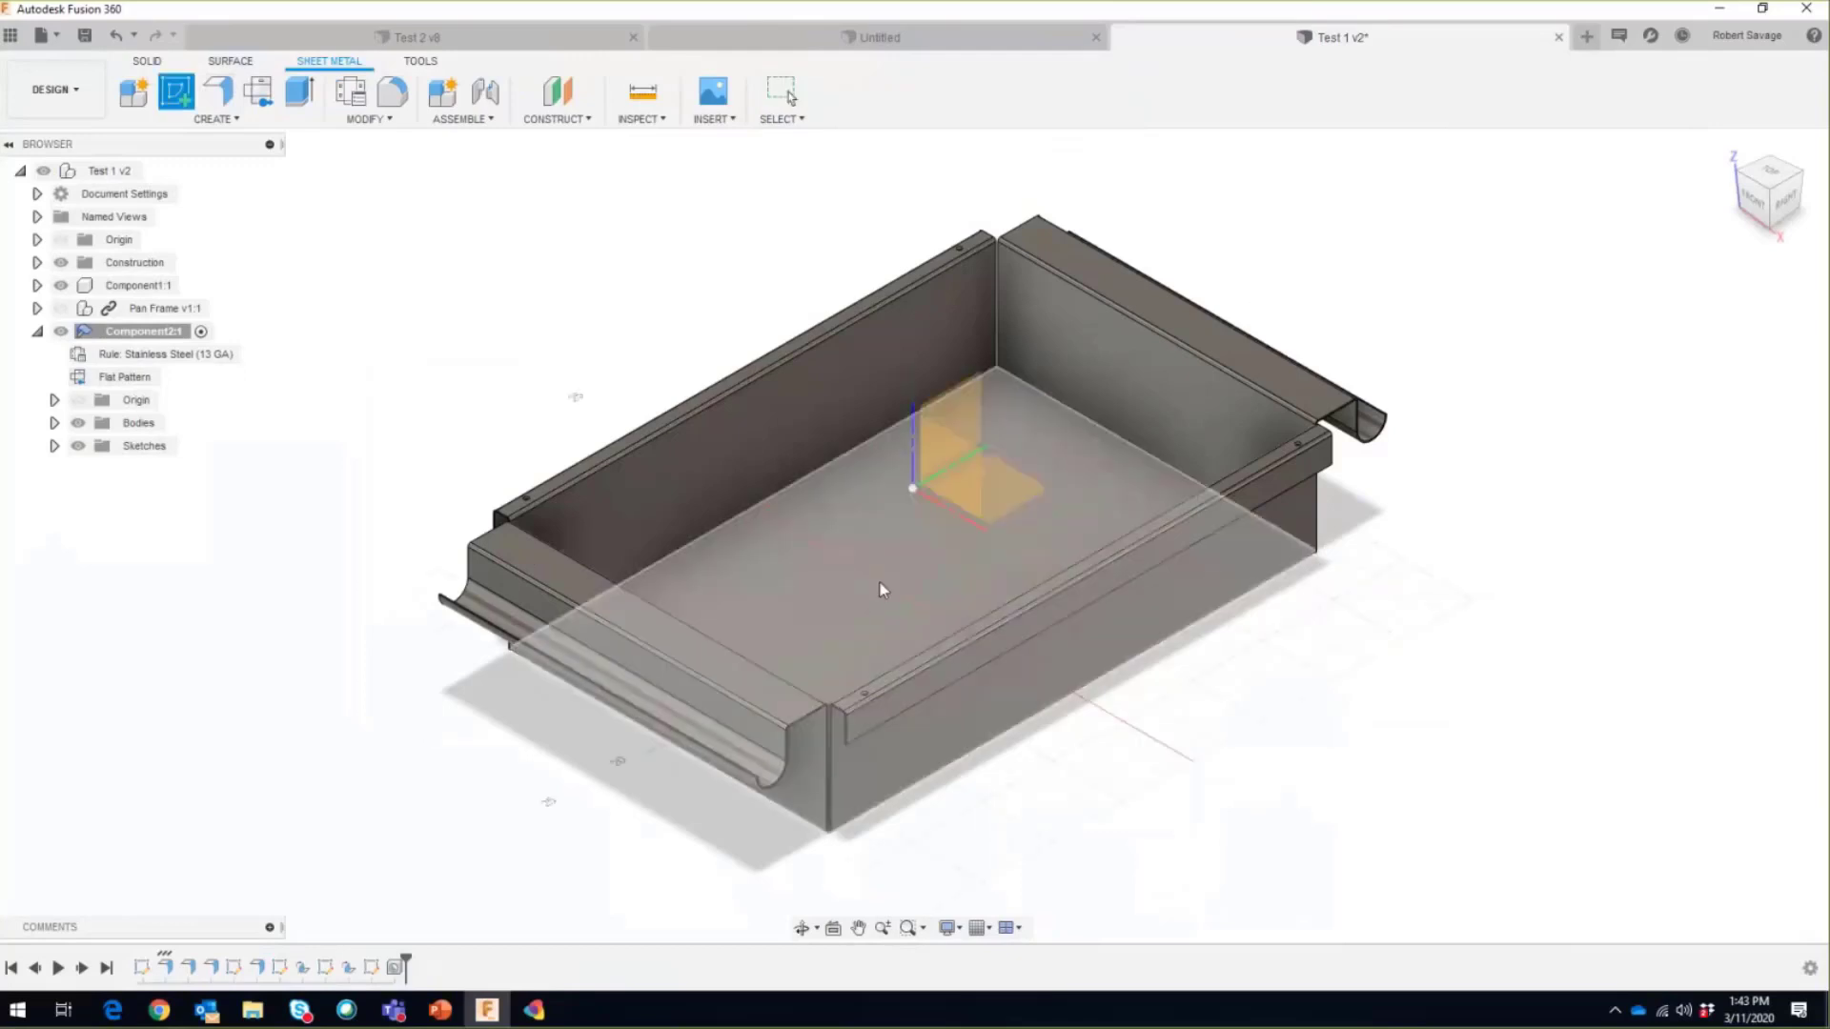
click(882, 589)
key(c)
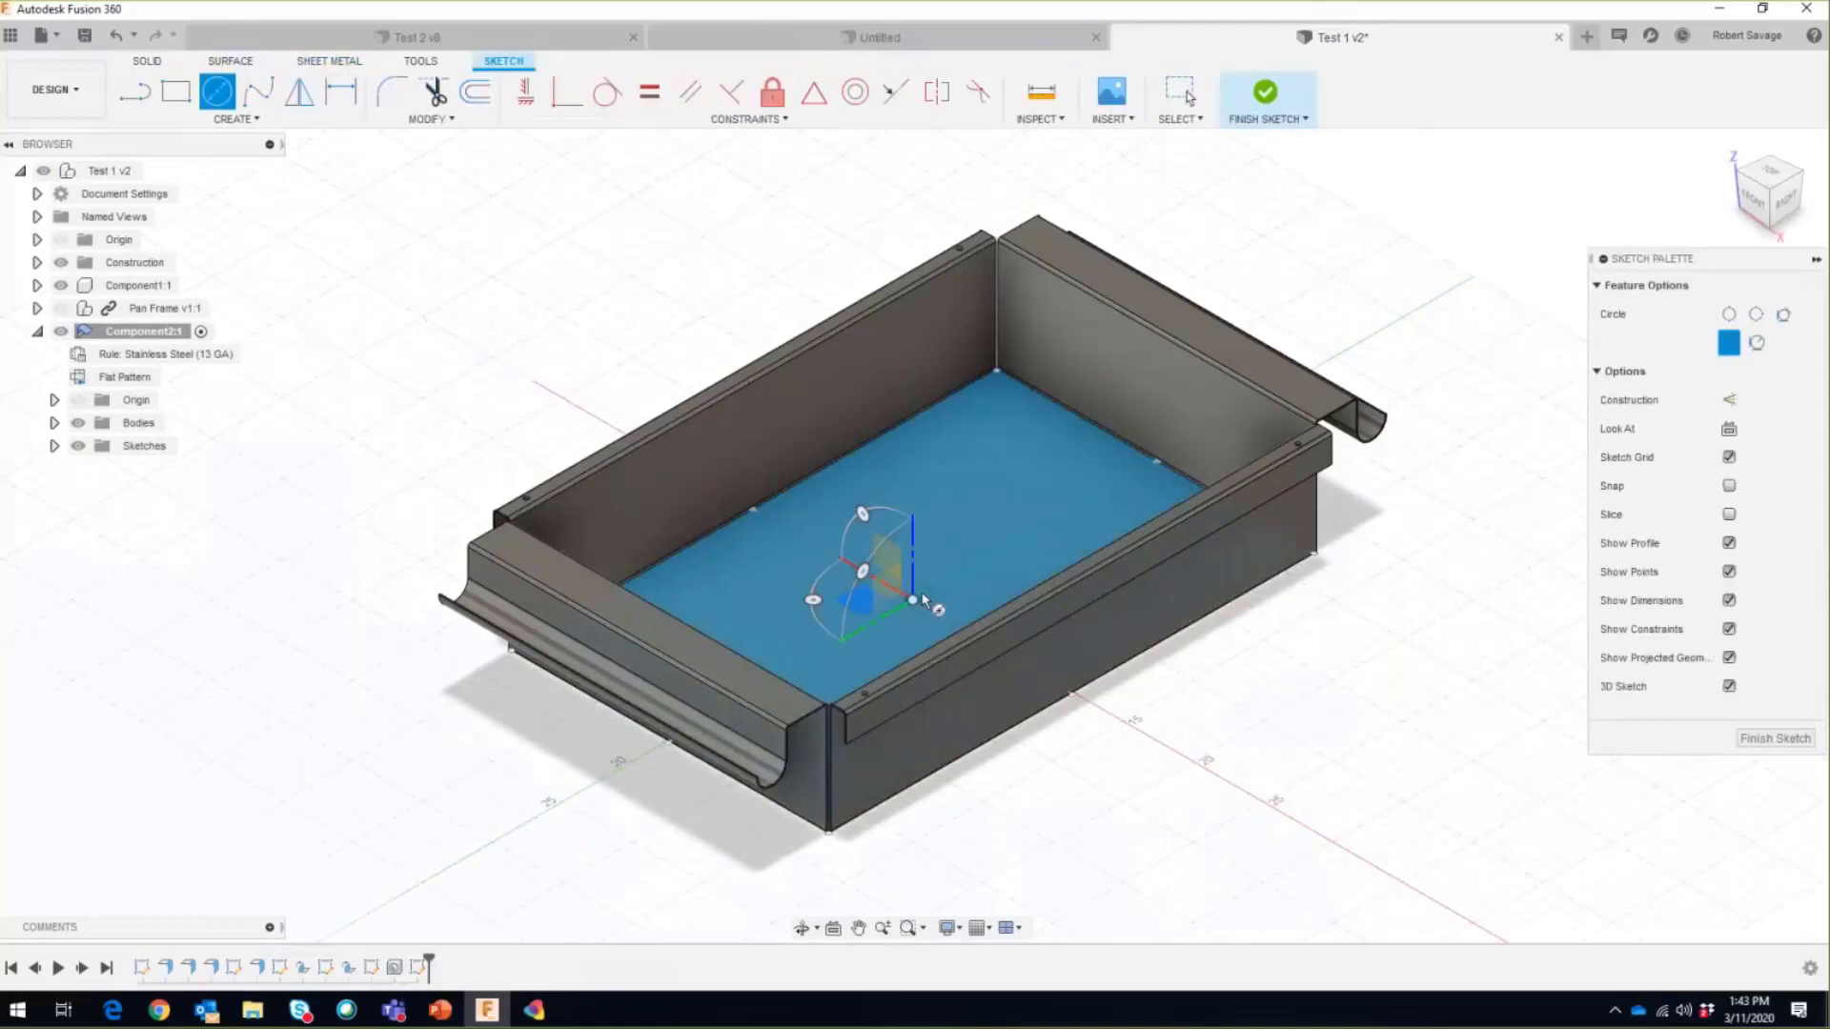
click(921, 597)
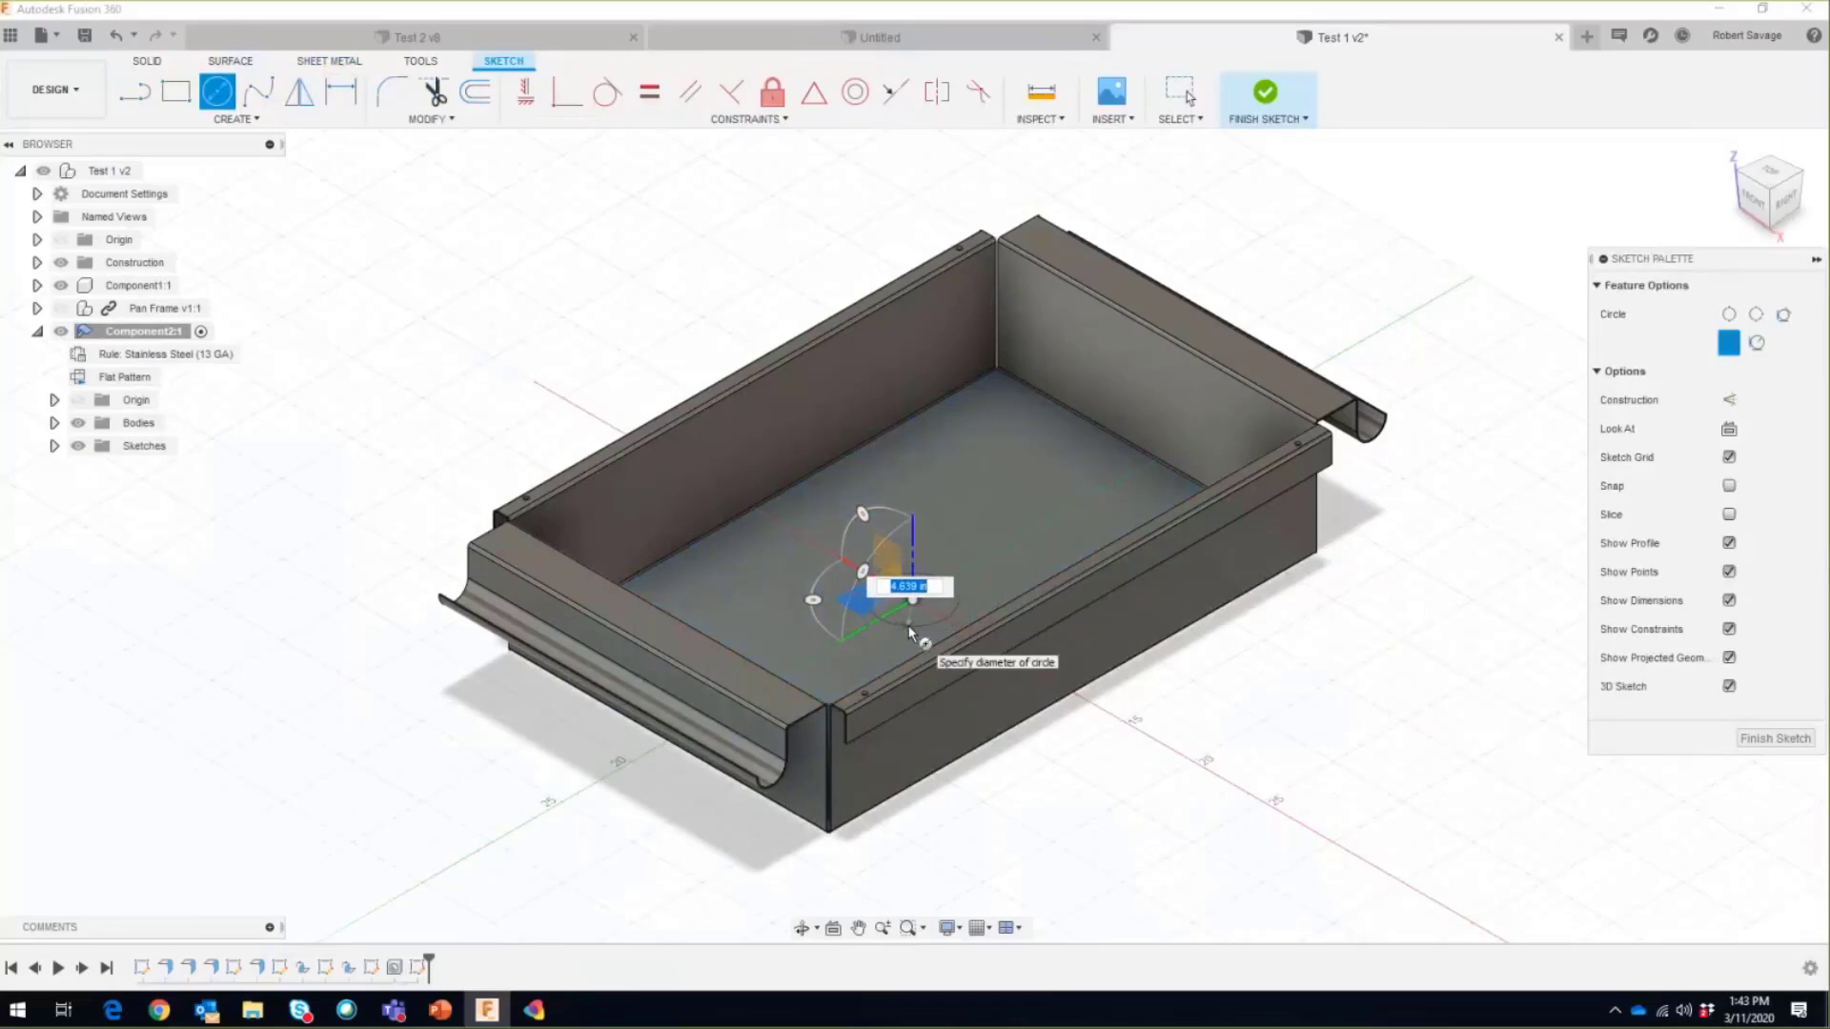
text(5)
key(Return)
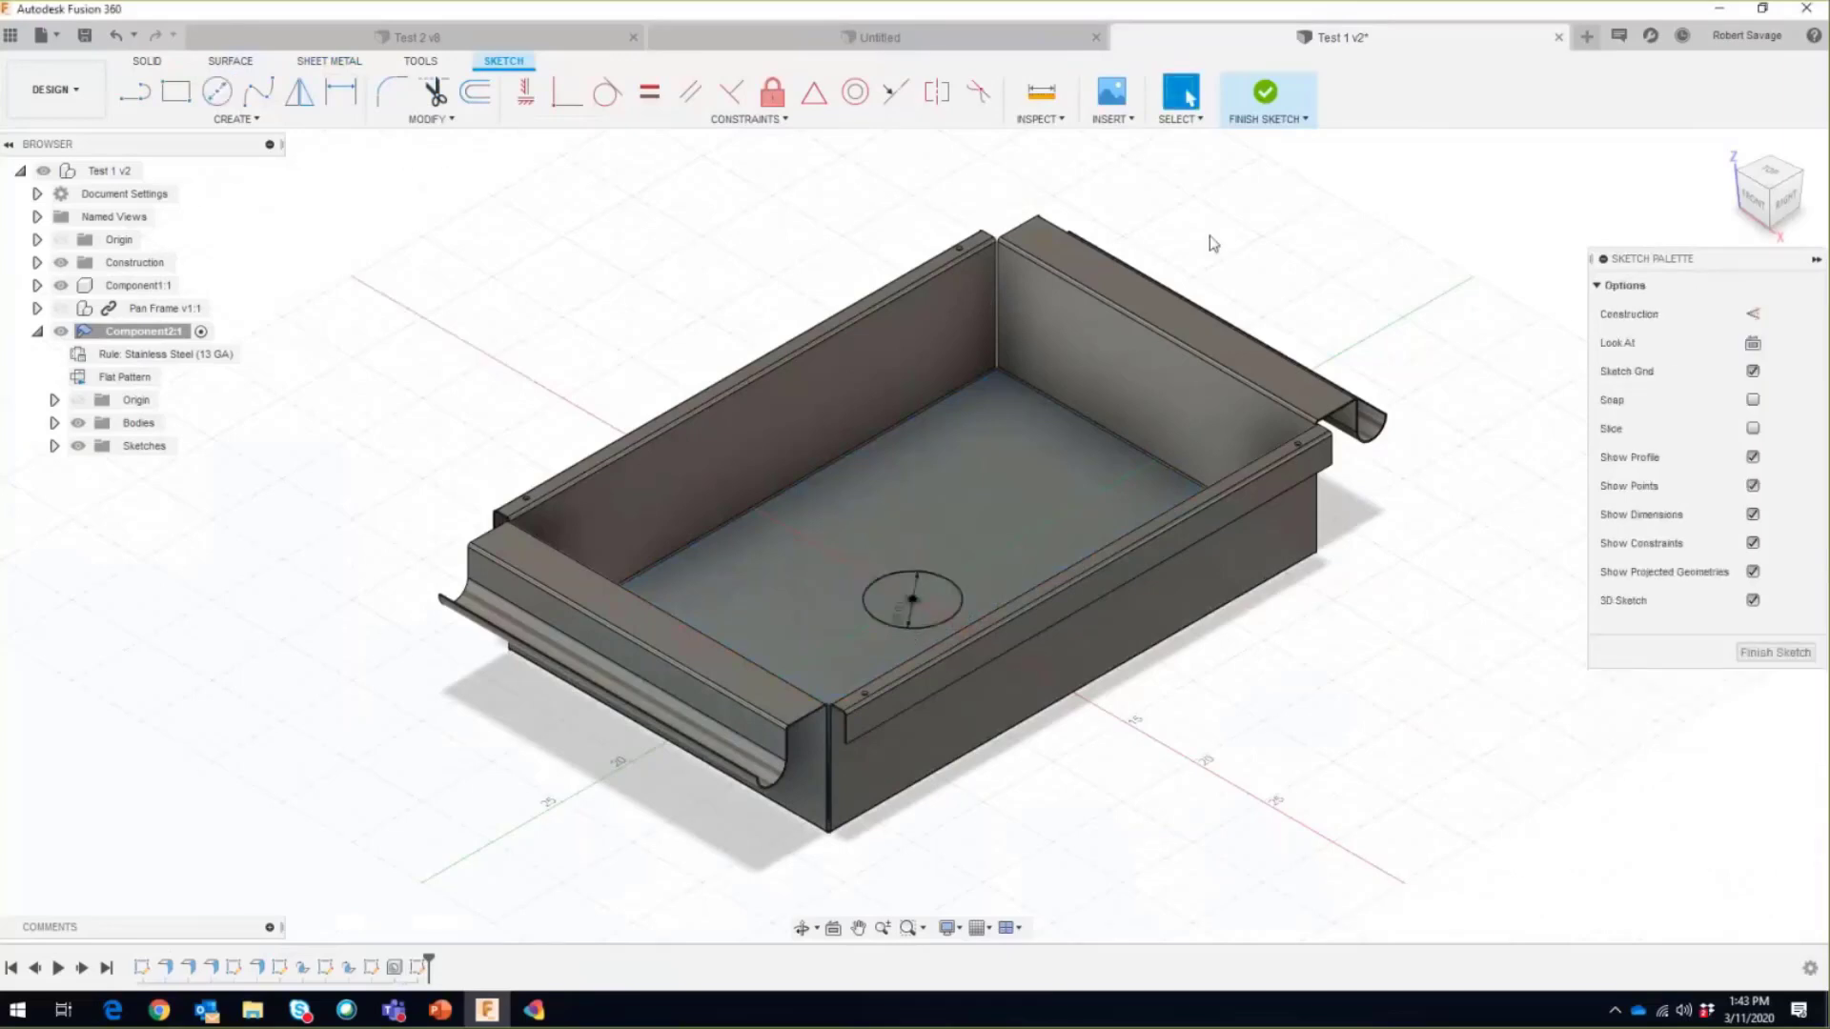
click(1268, 93)
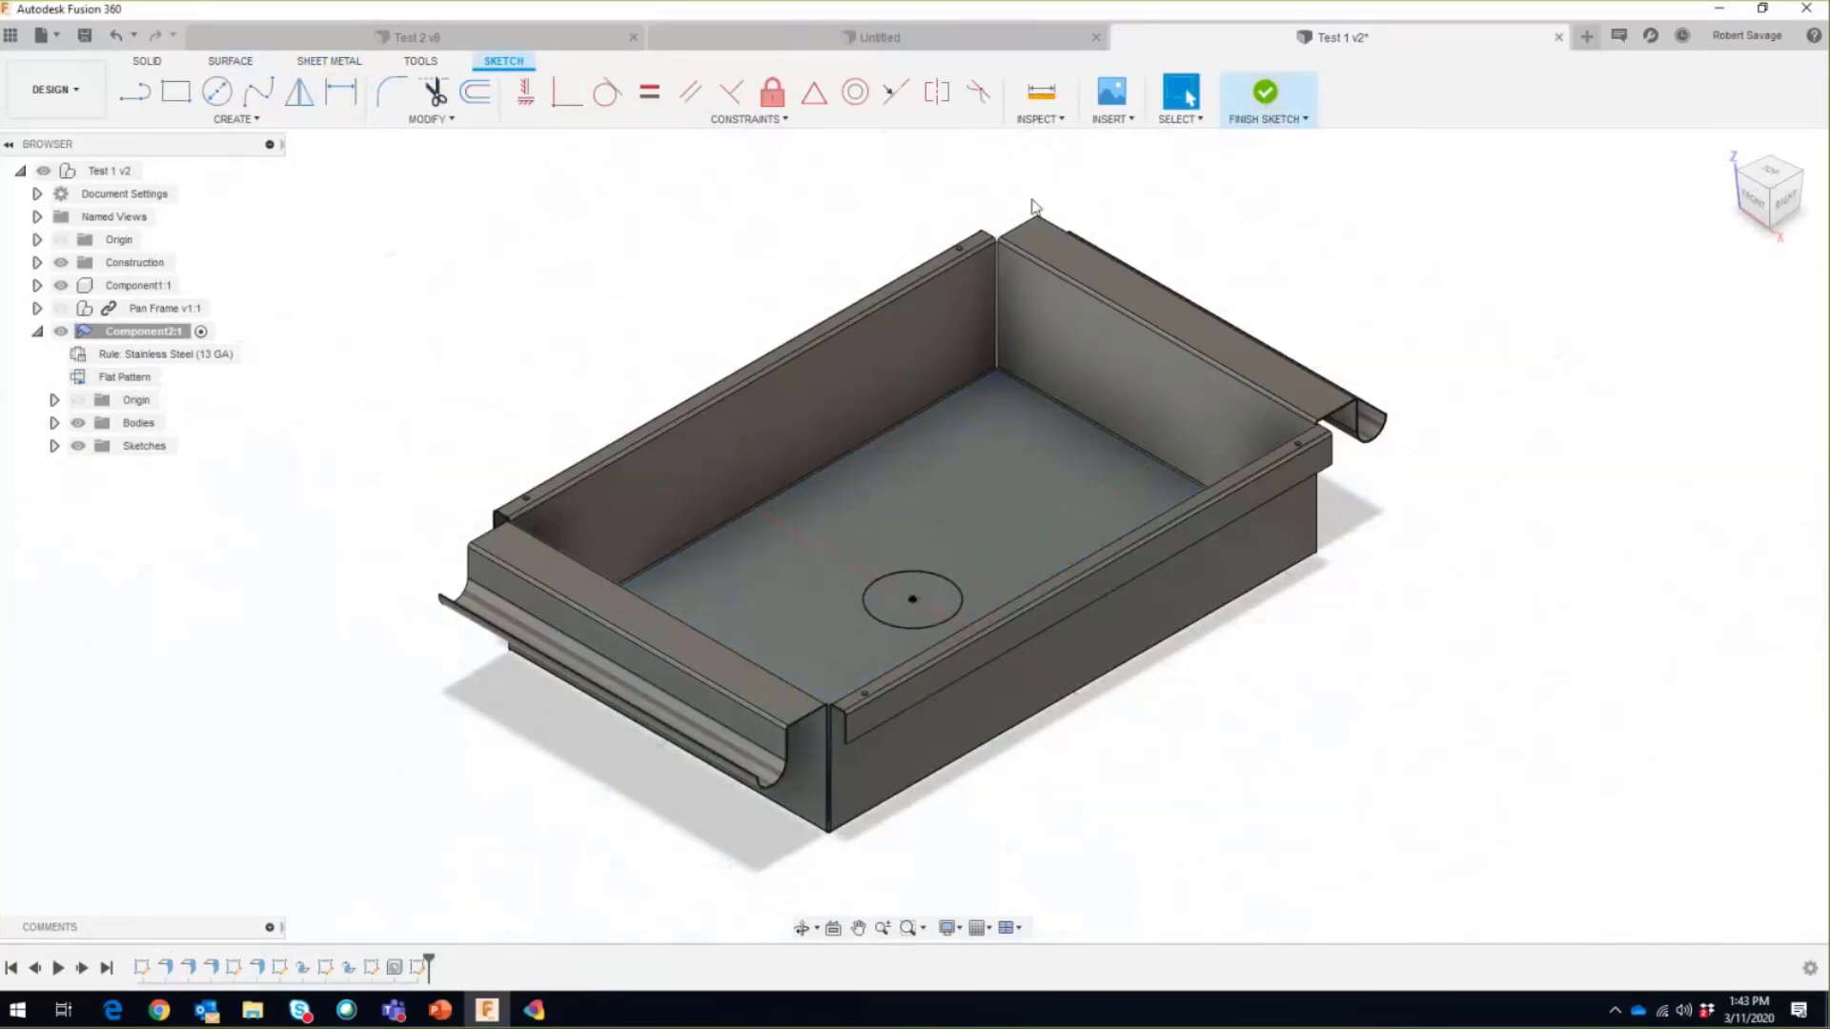
Step: Extrude the circle downward by -13 in as a cut through the pan's floor
click(302, 94)
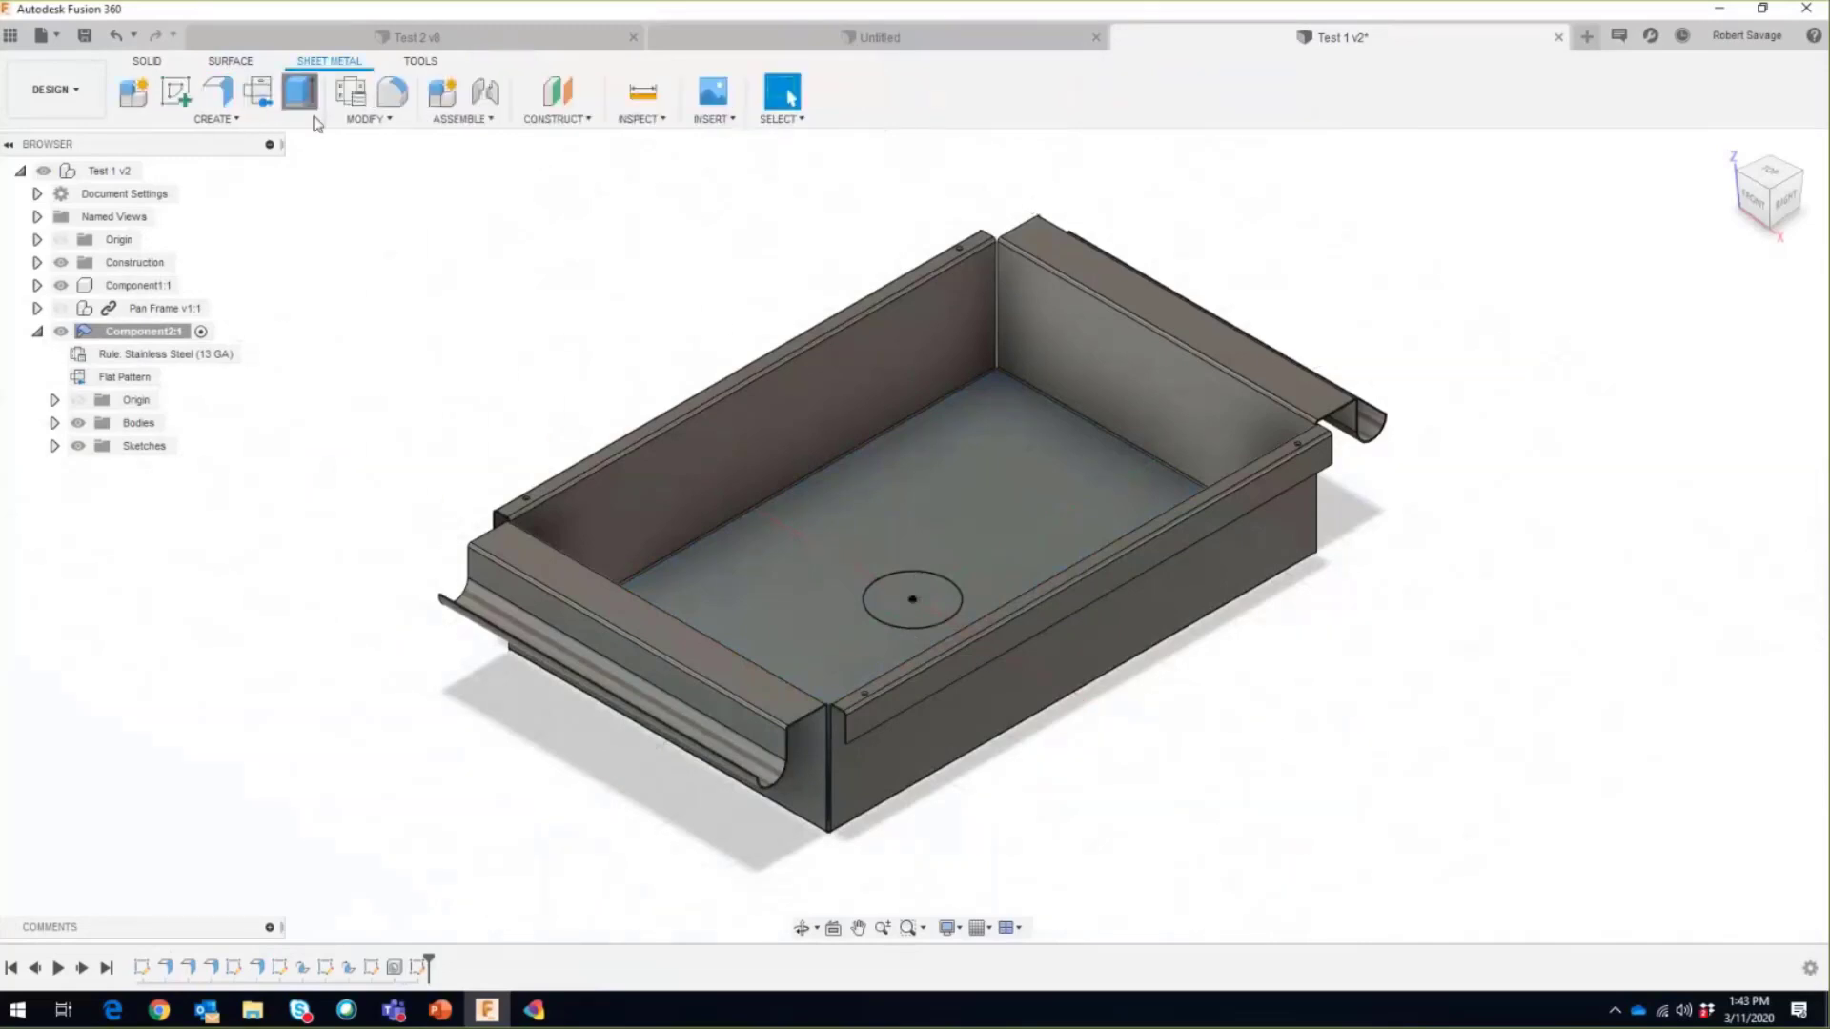
click(963, 597)
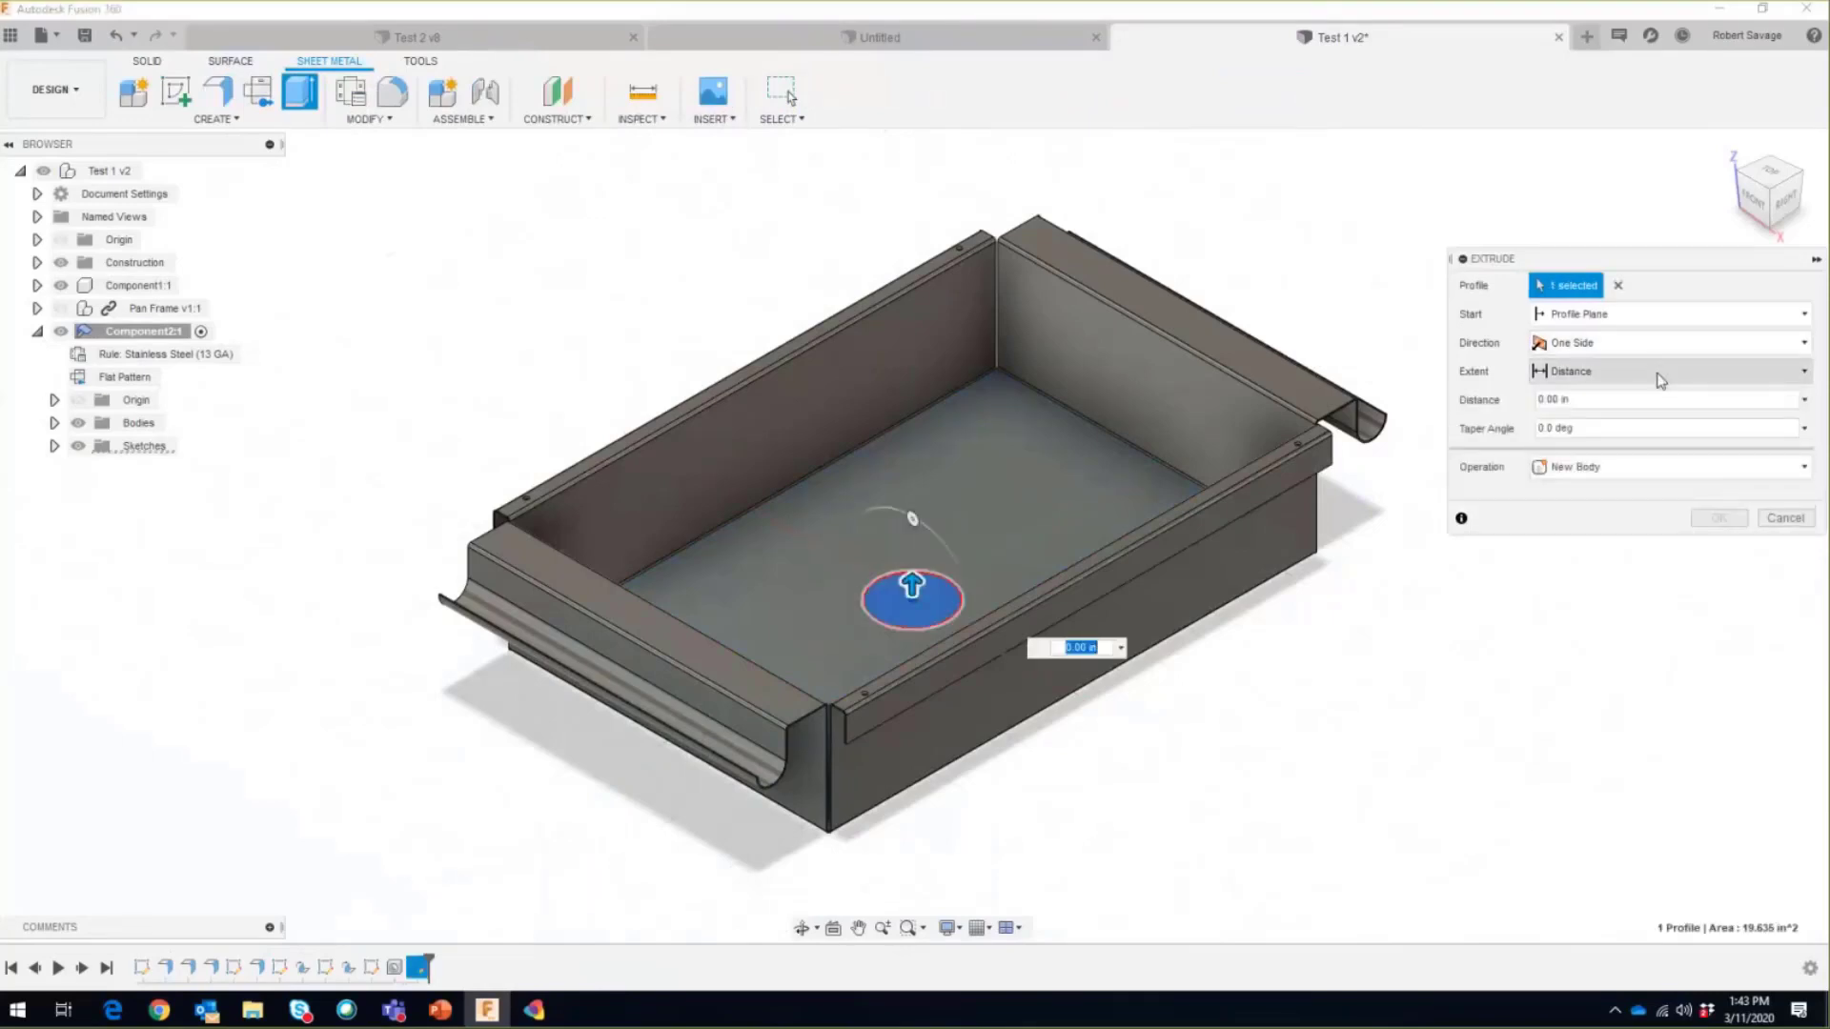
click(1661, 371)
click(1559, 446)
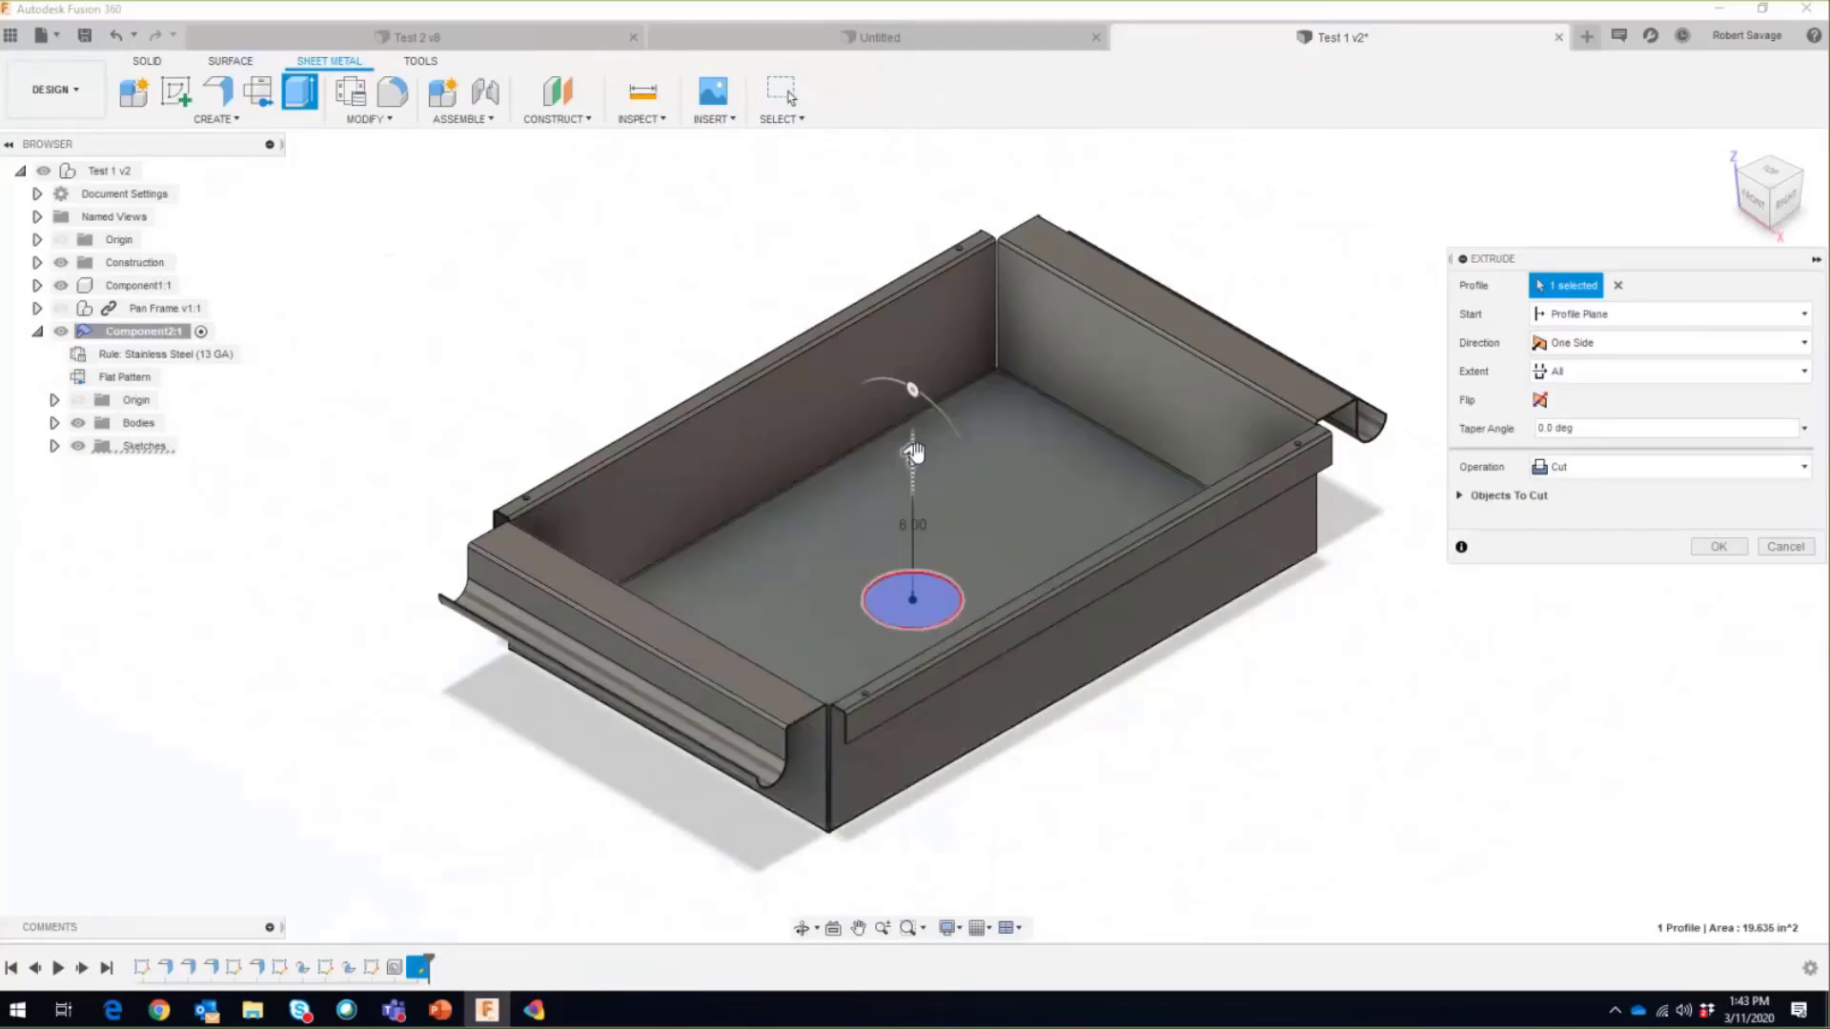
drag(914, 453, 913, 818)
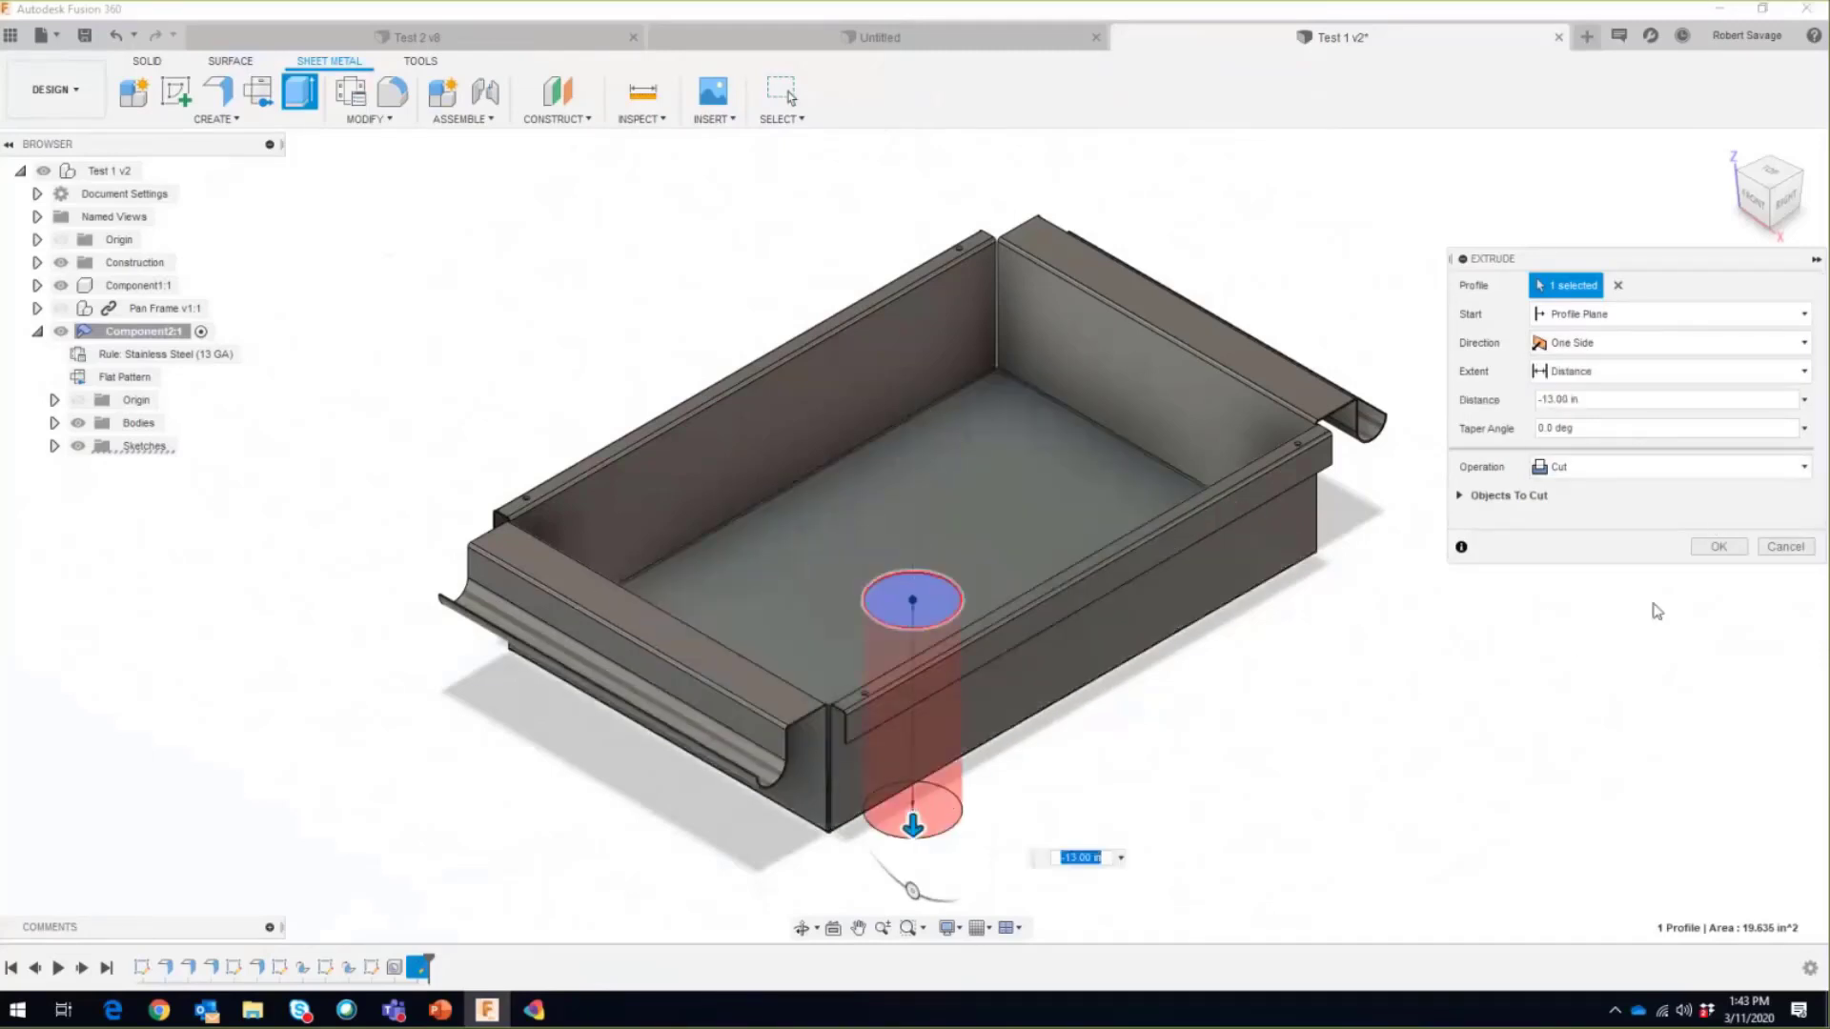
click(1716, 549)
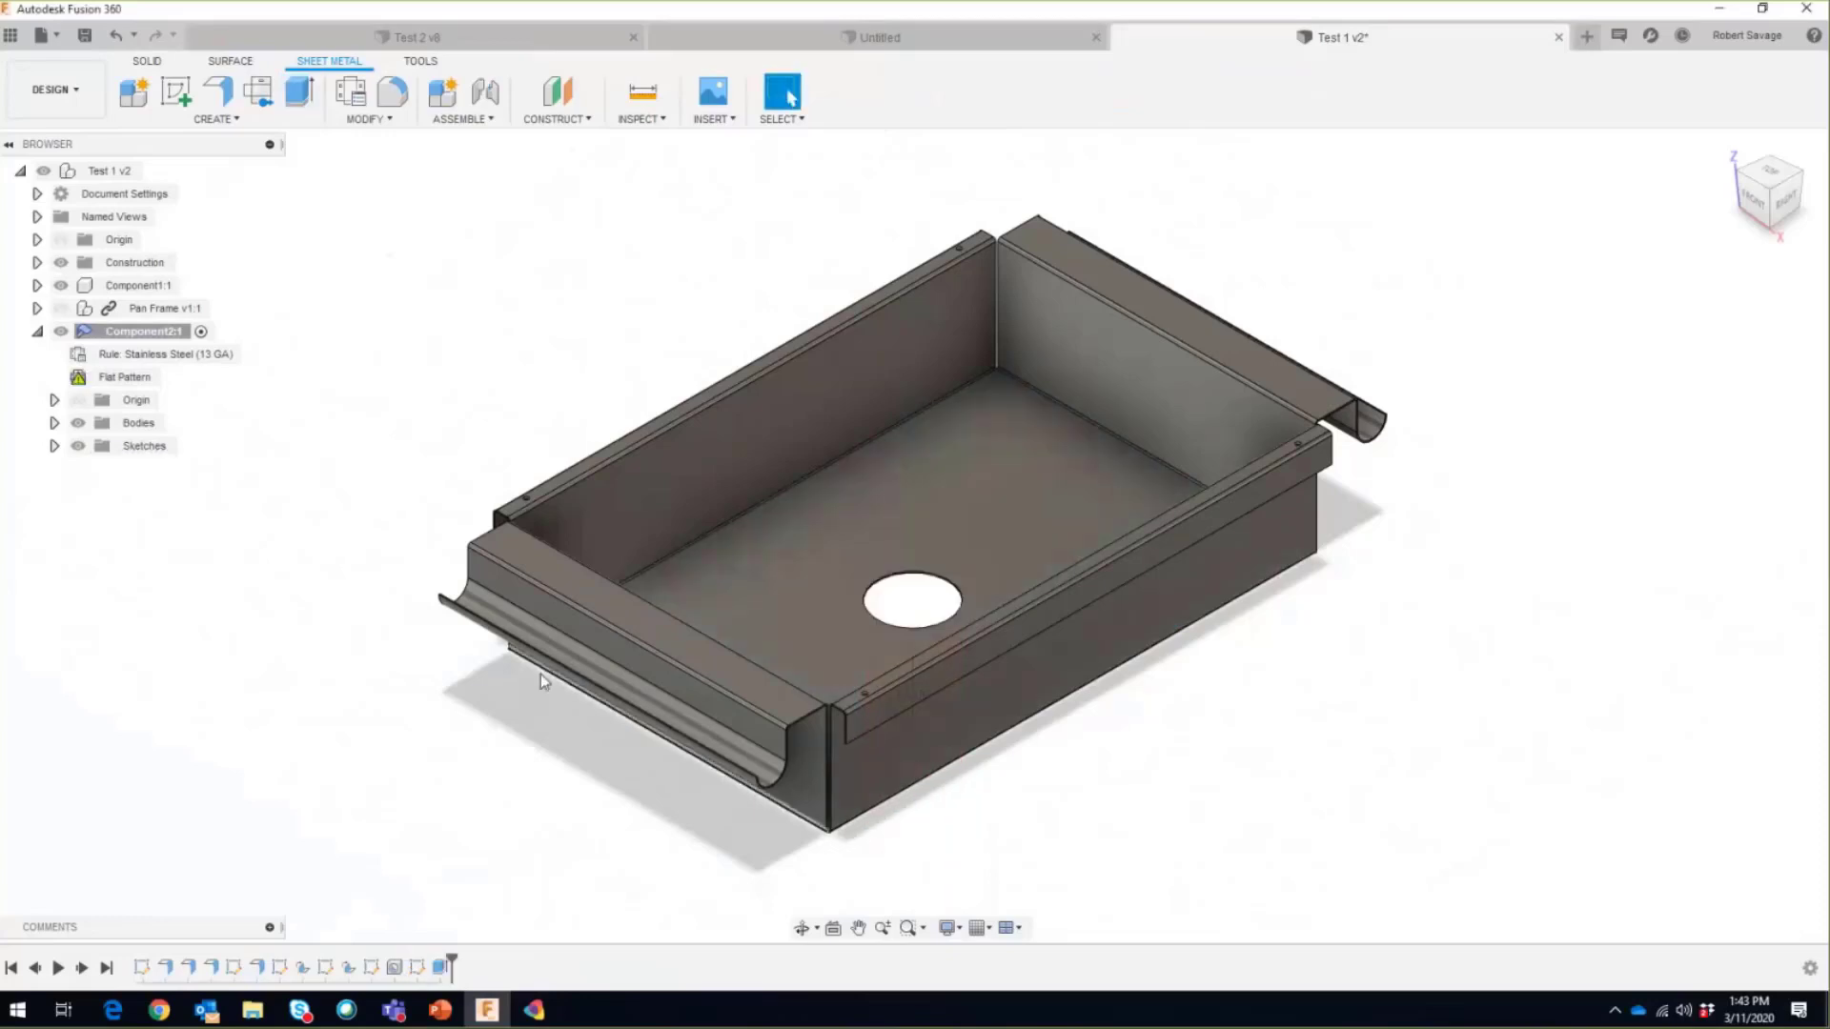
Step: Update the pan's flat pattern to include the new floor hole and activate it
right_click(129, 381)
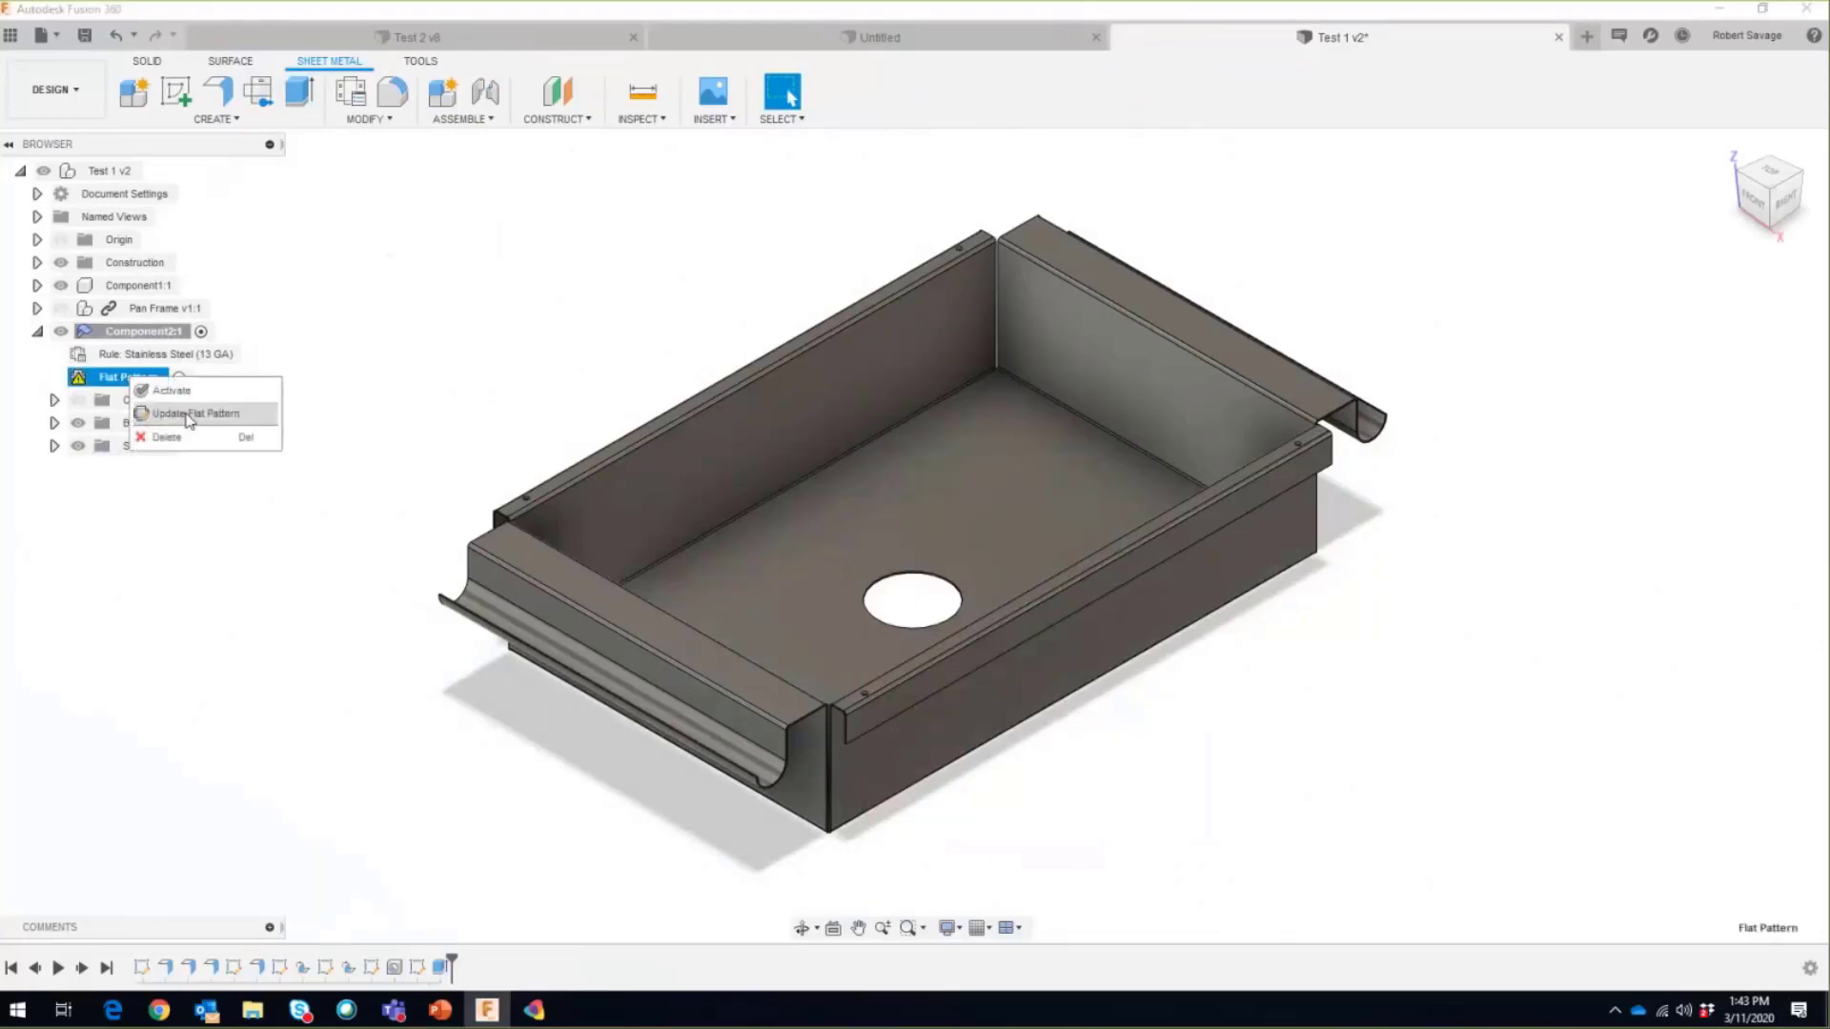
click(190, 414)
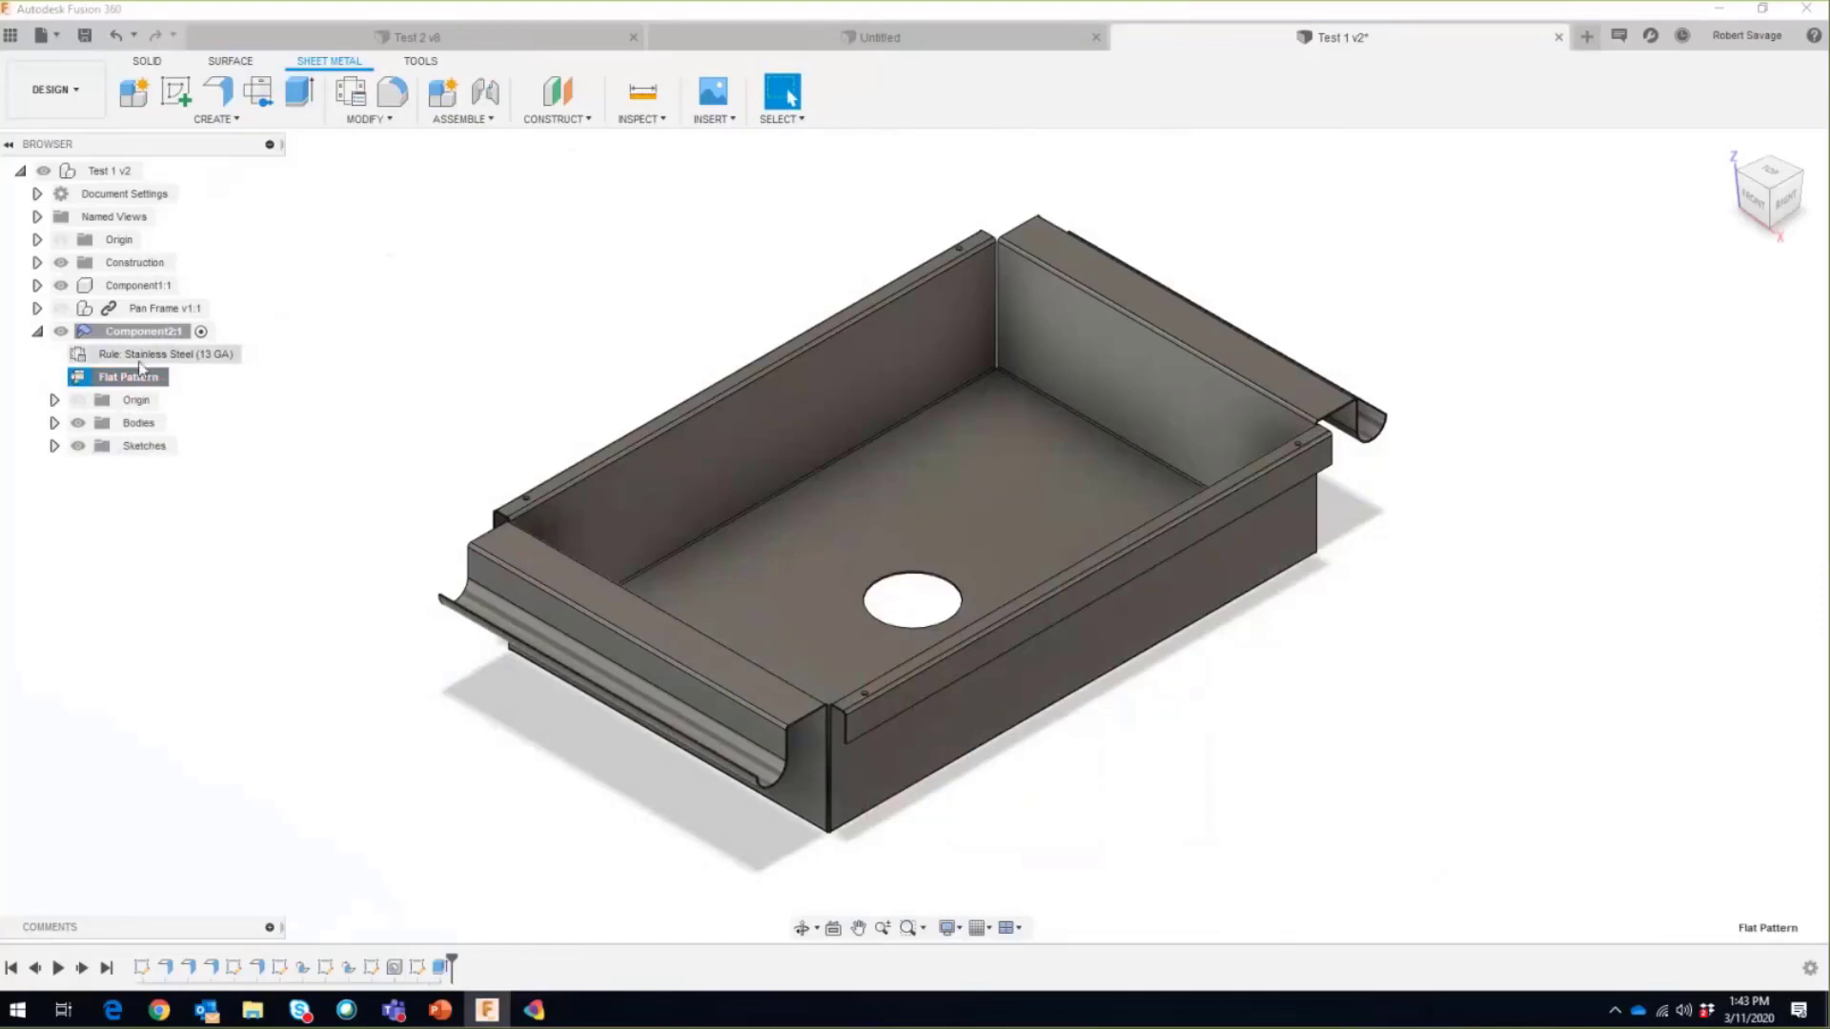
click(178, 378)
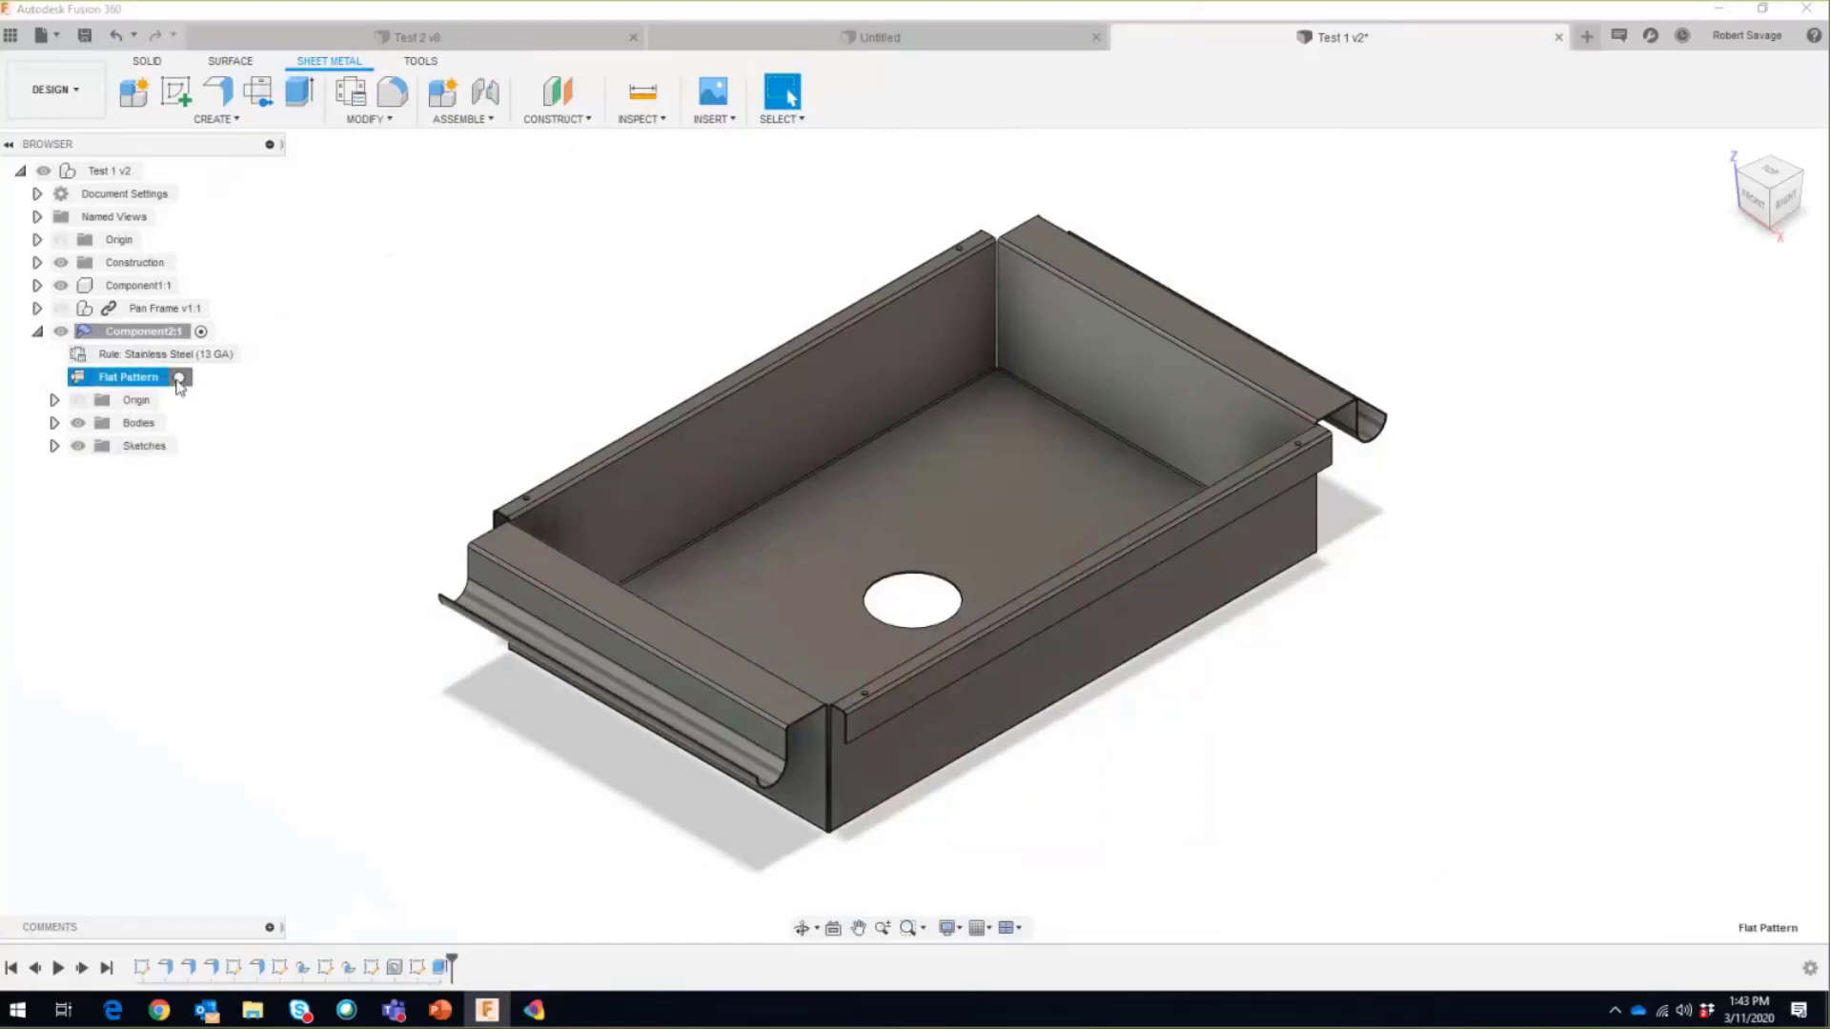
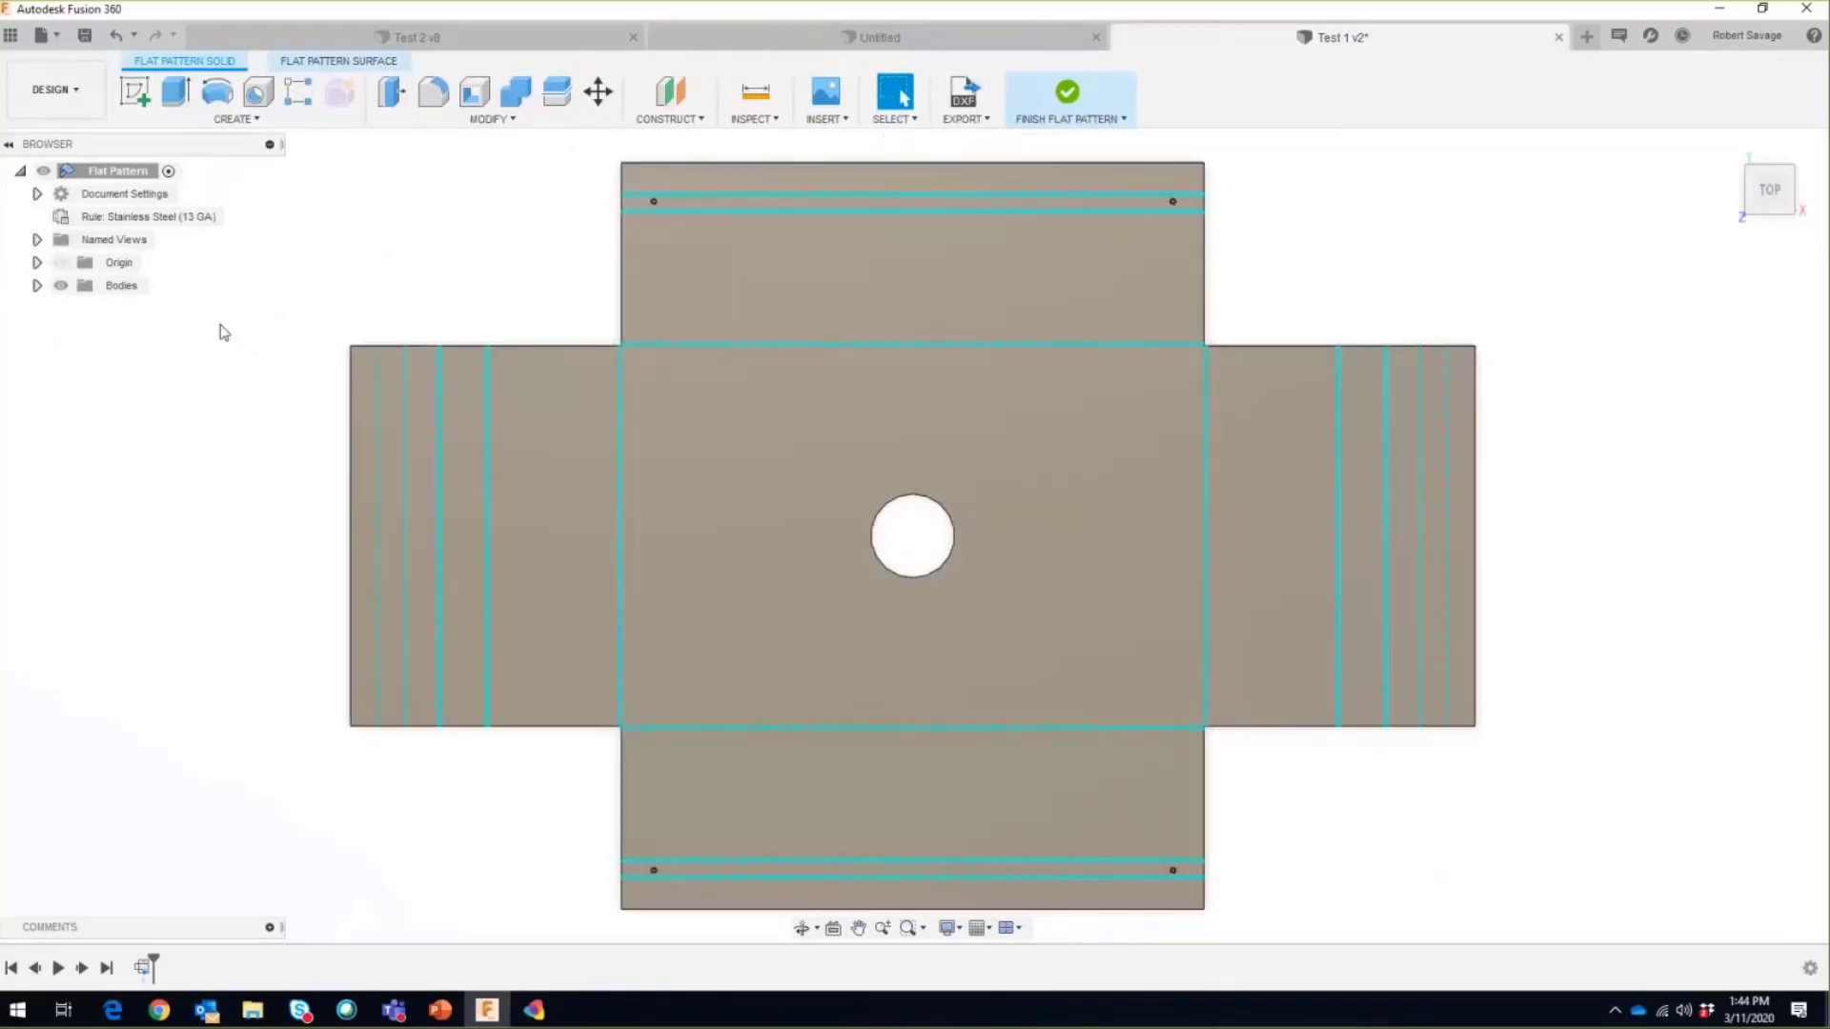
Step: Create a new drawing of the flat pattern from scratch with the ASME standard, inch units and sheet size D (34in x 22in)
right_click(109, 178)
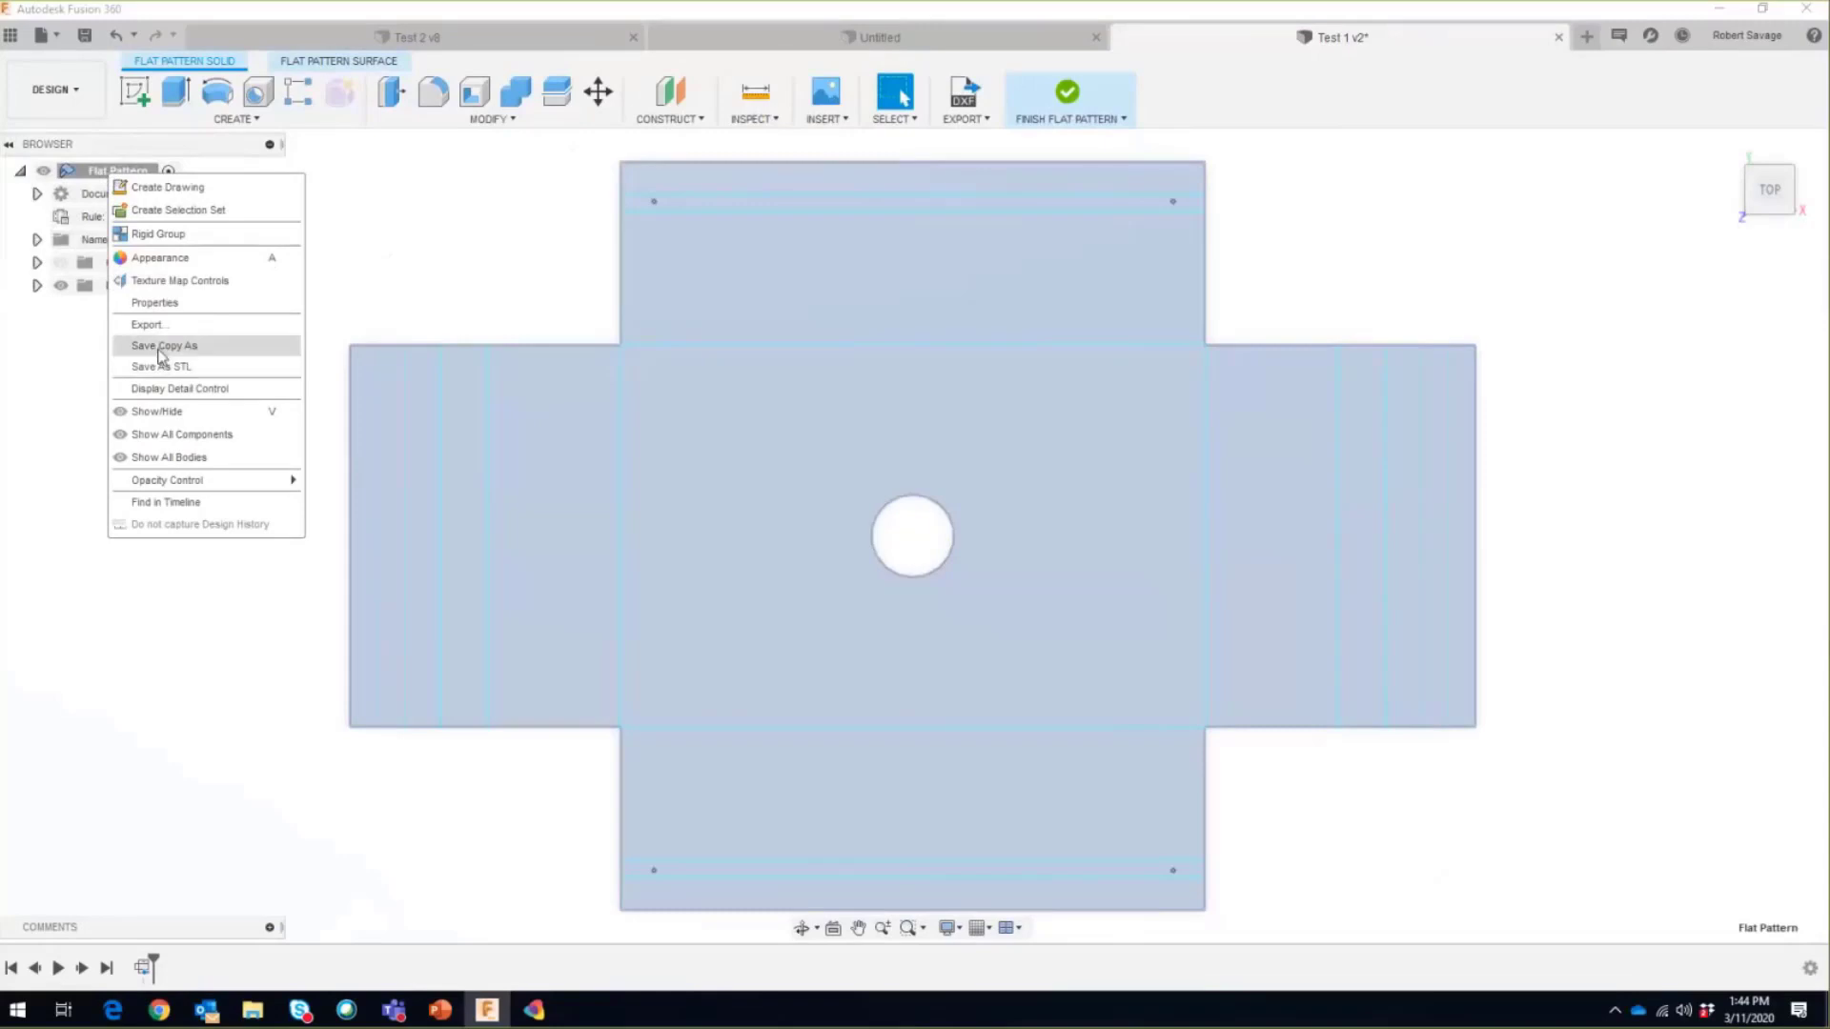
click(187, 195)
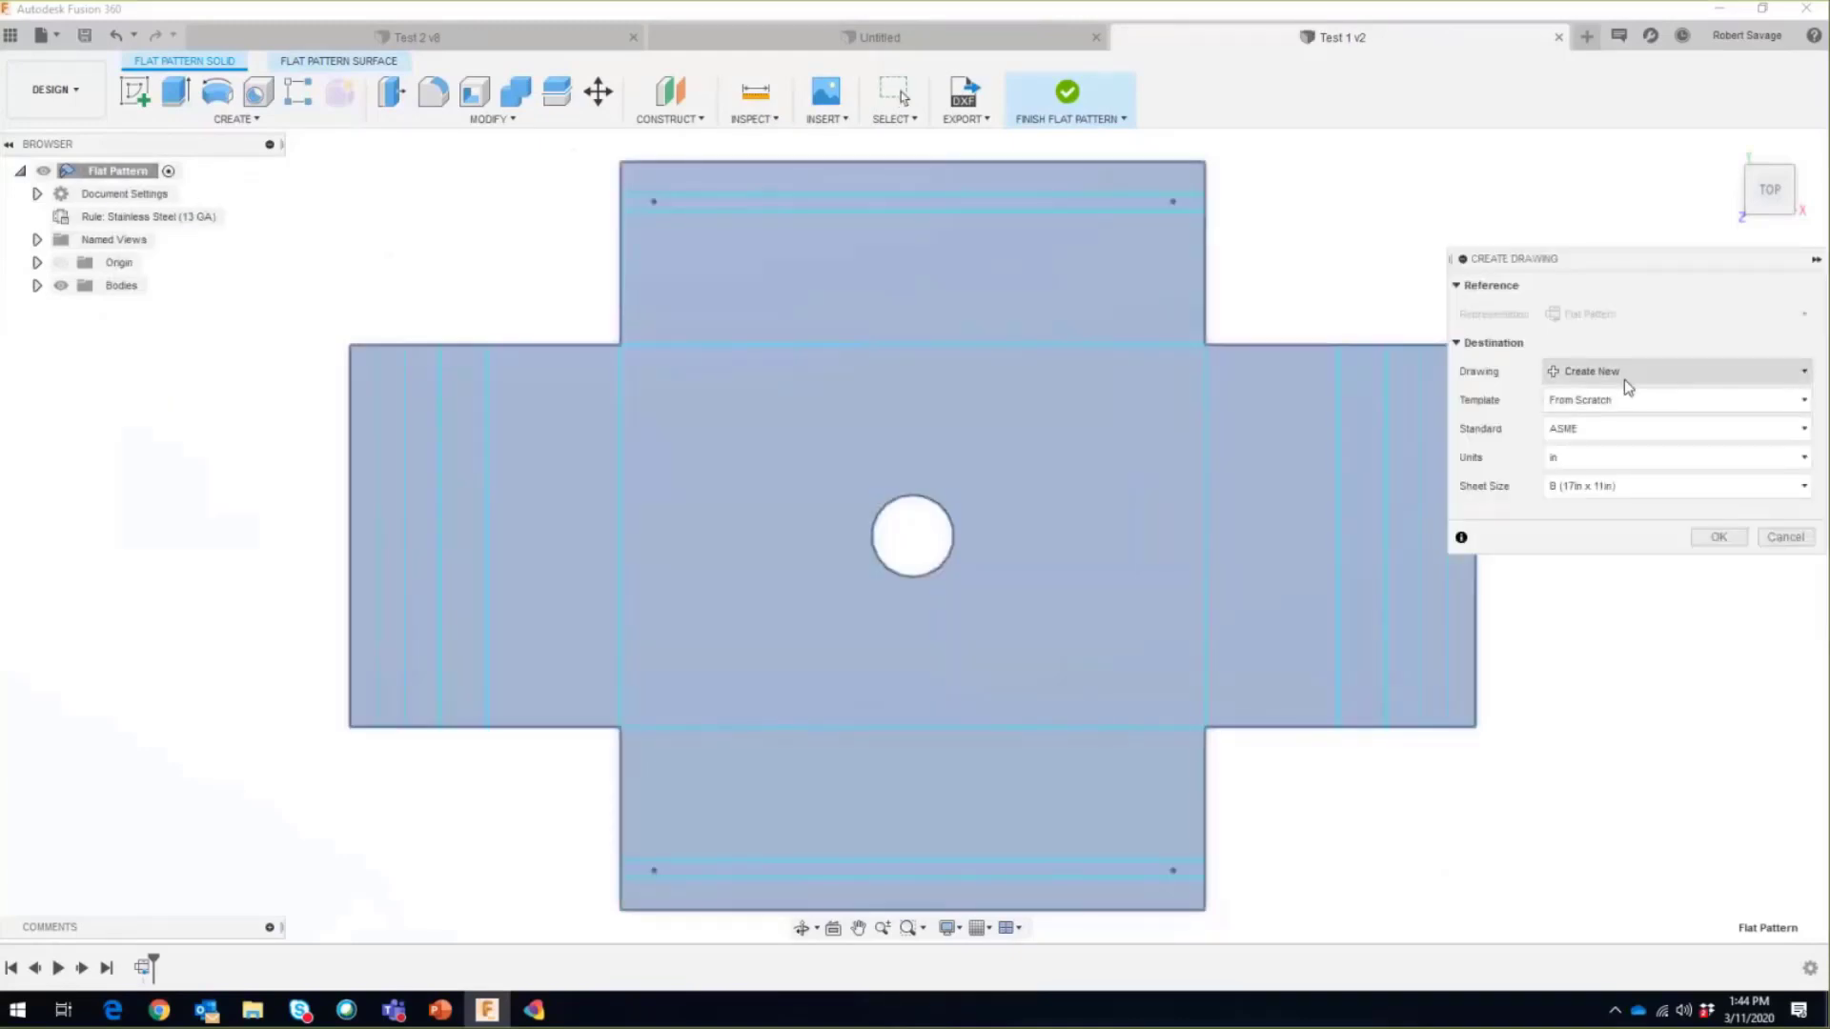
click(1634, 491)
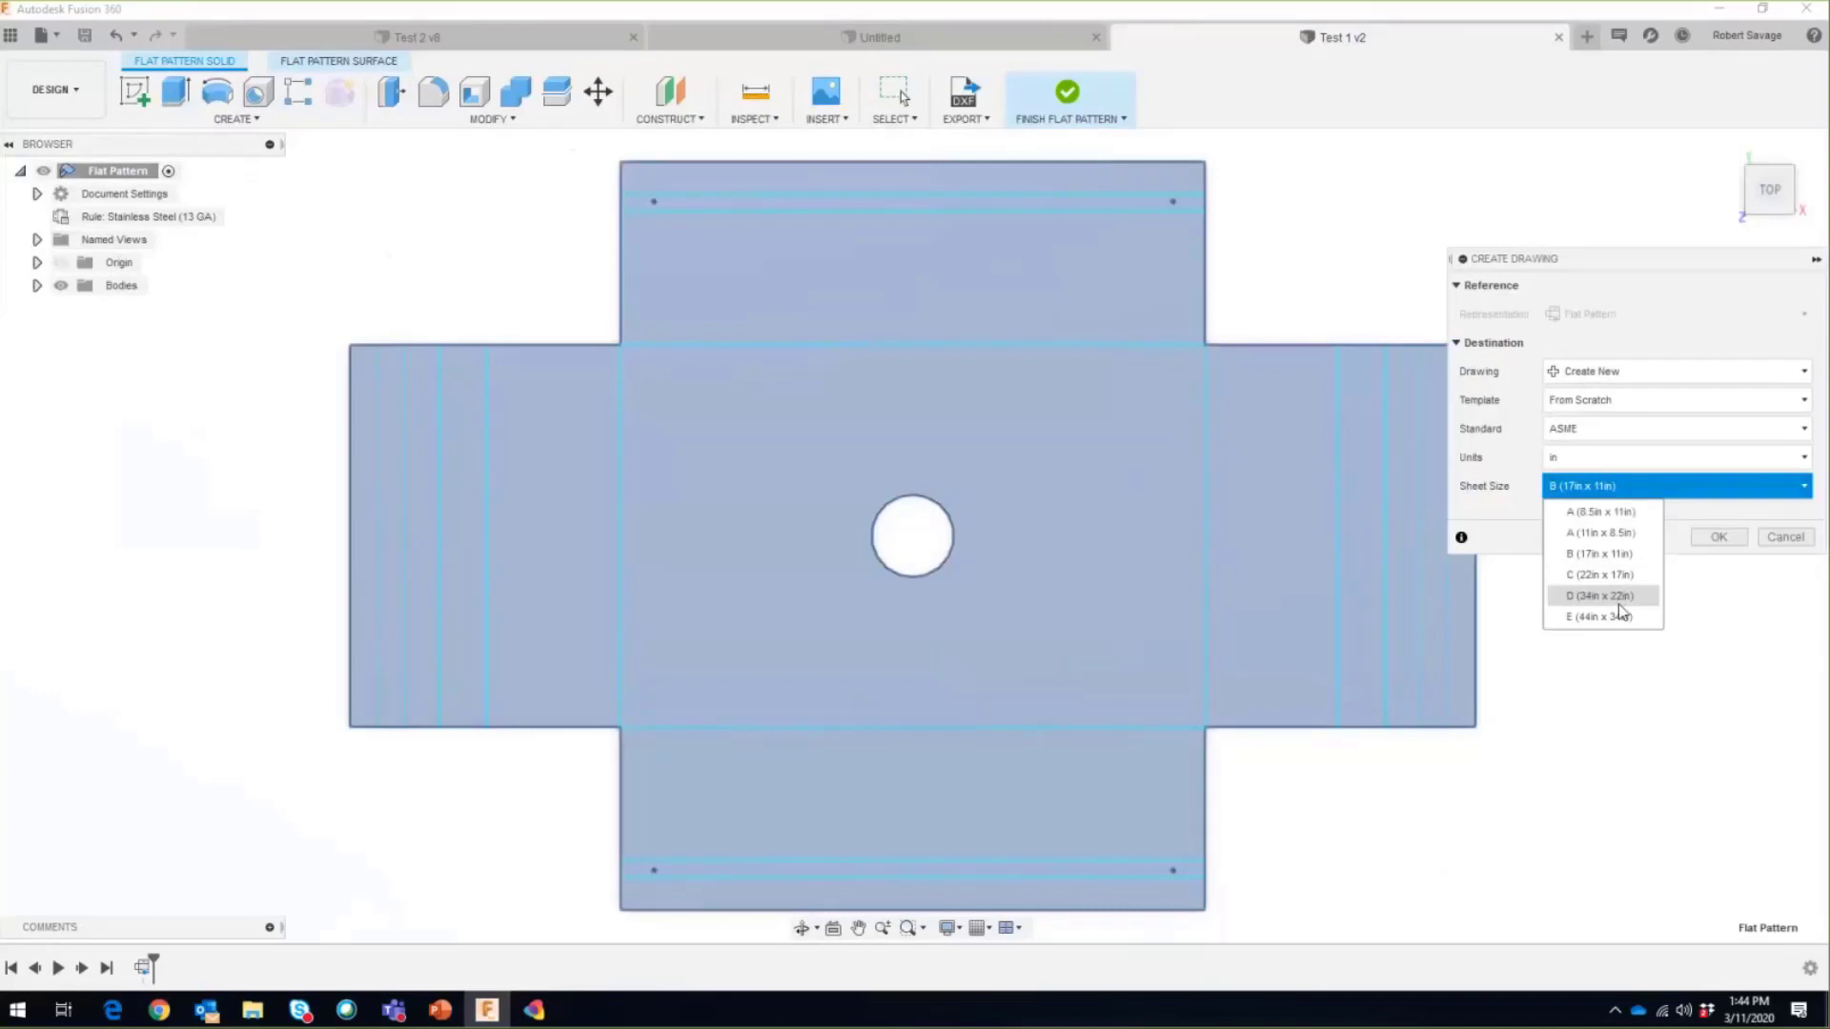
click(1604, 596)
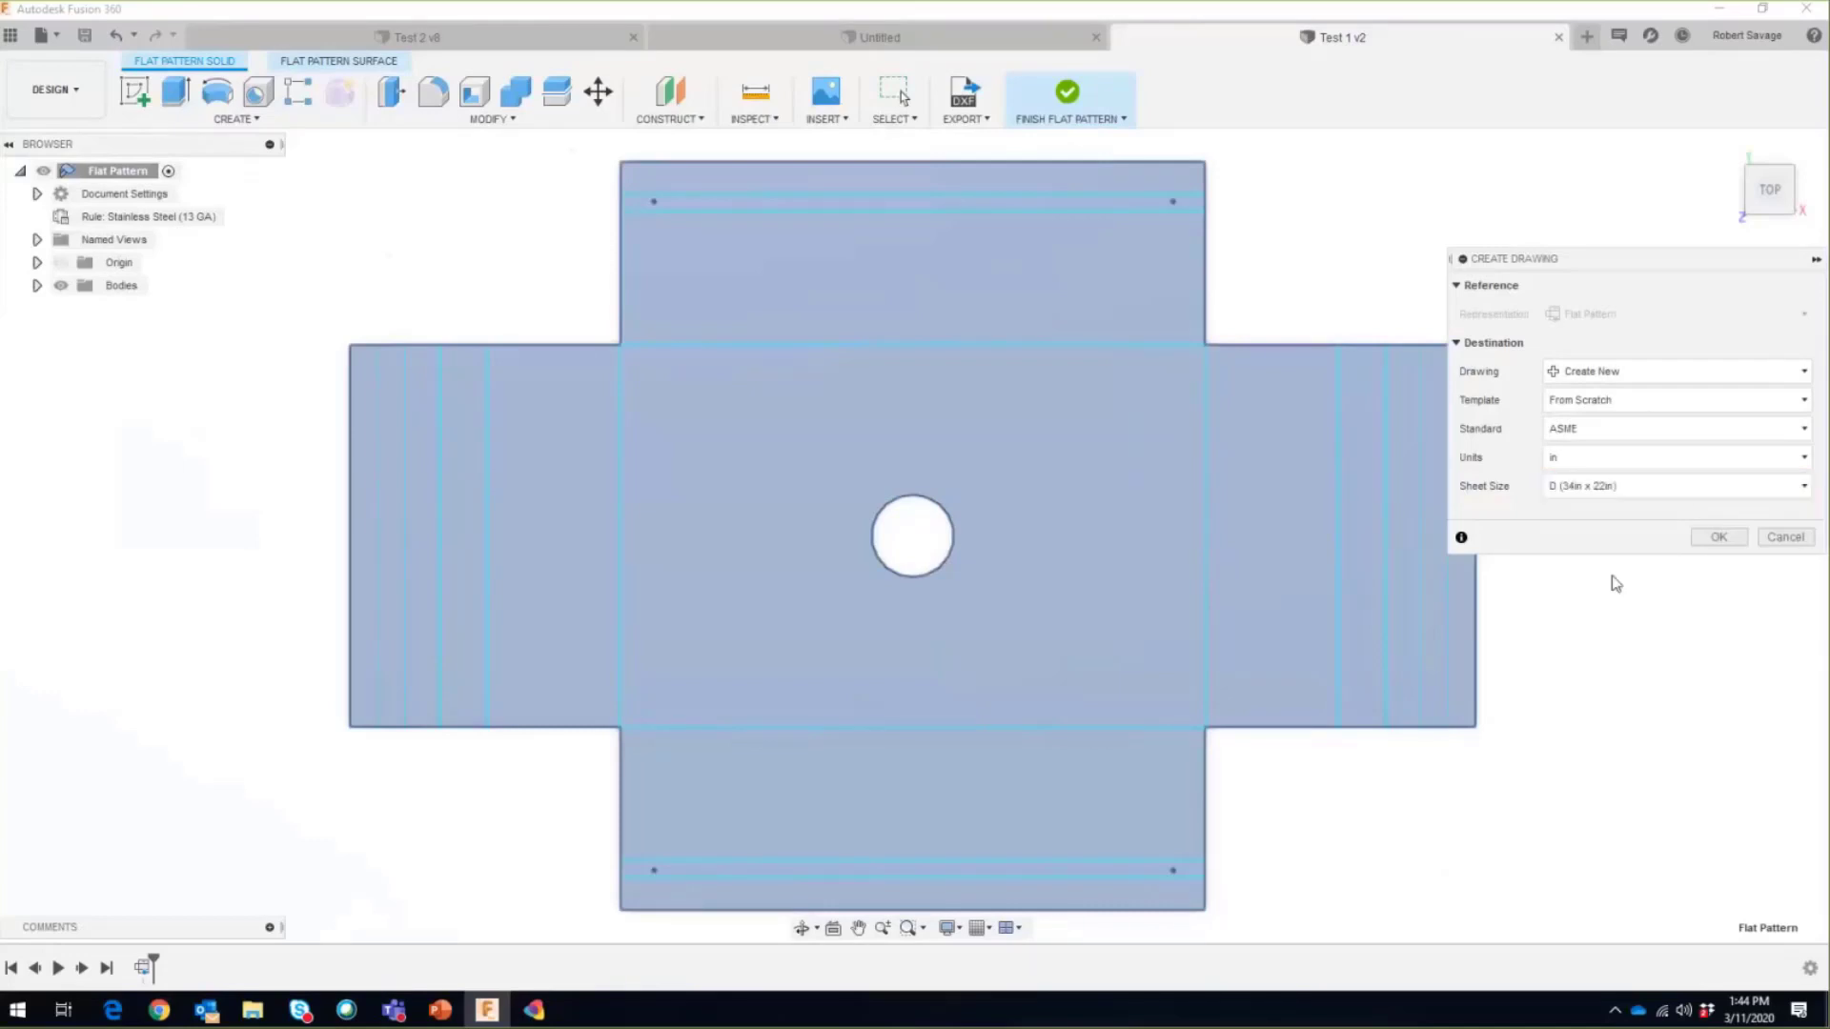
click(1719, 539)
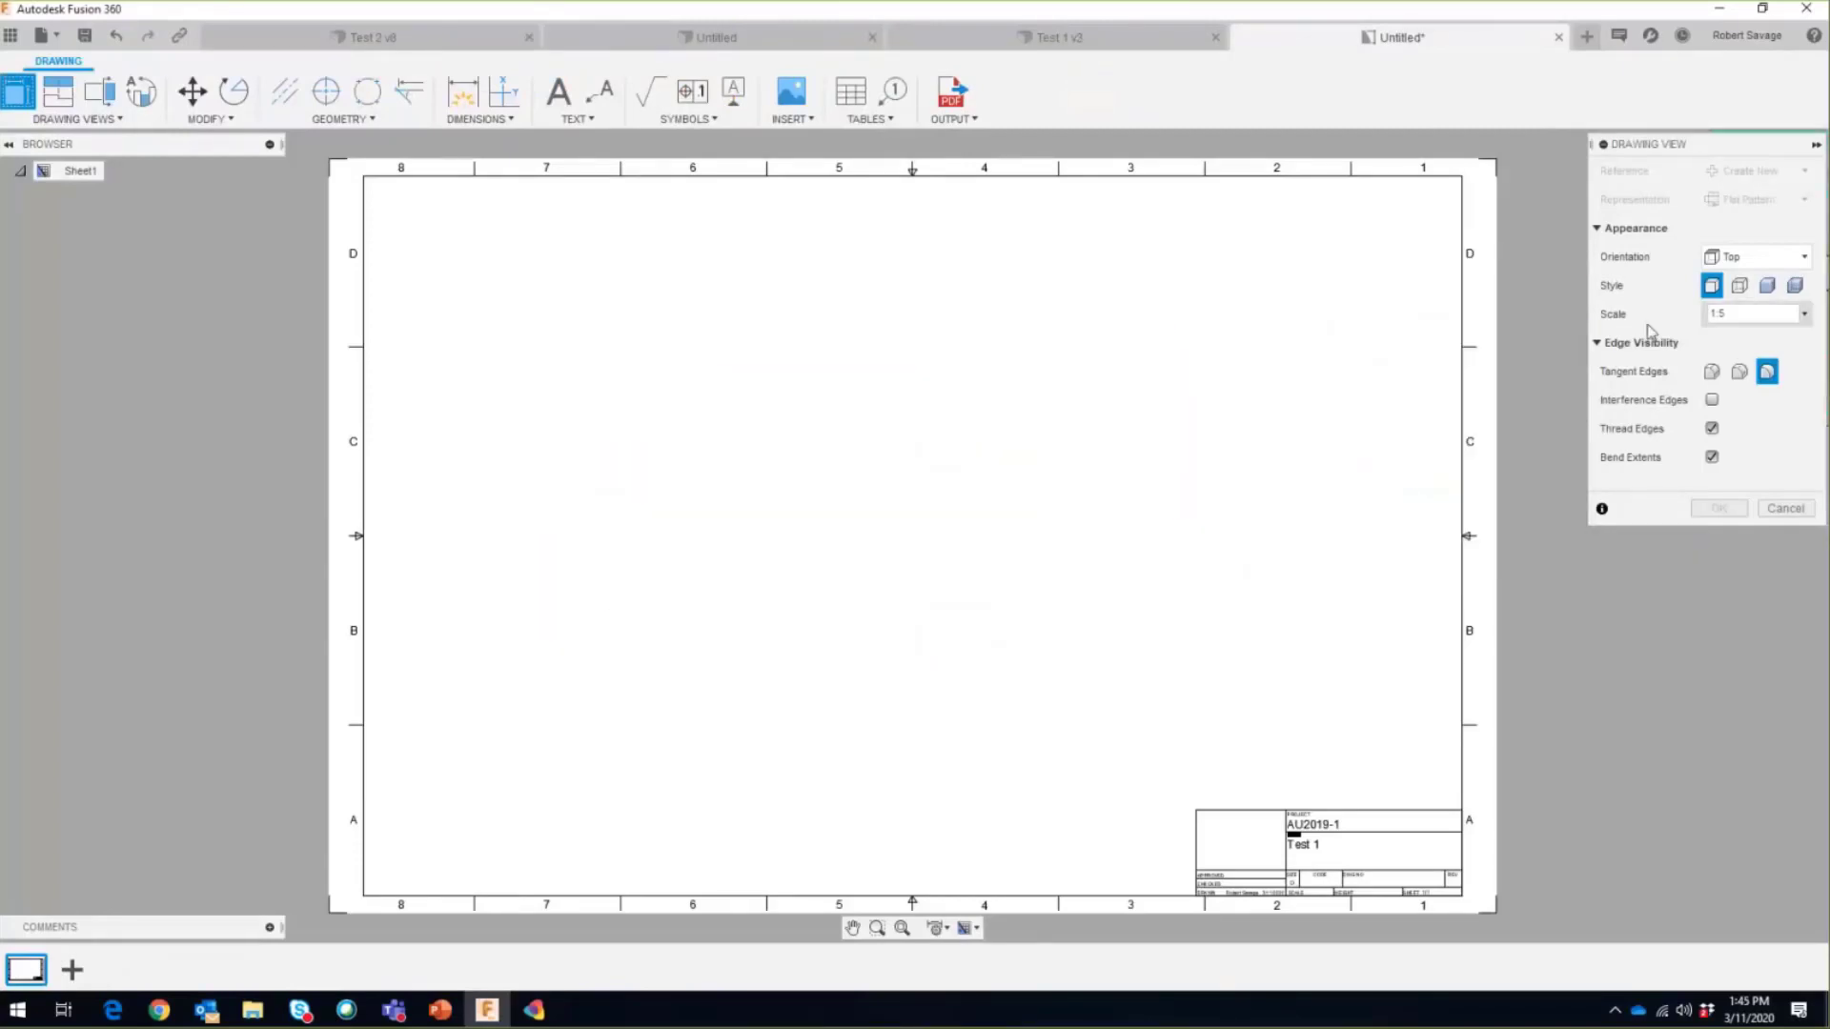
Step: Place the flat pattern's top view on the sheet at 1:5 scale and inspect its bend lines and rim holes
click(770, 510)
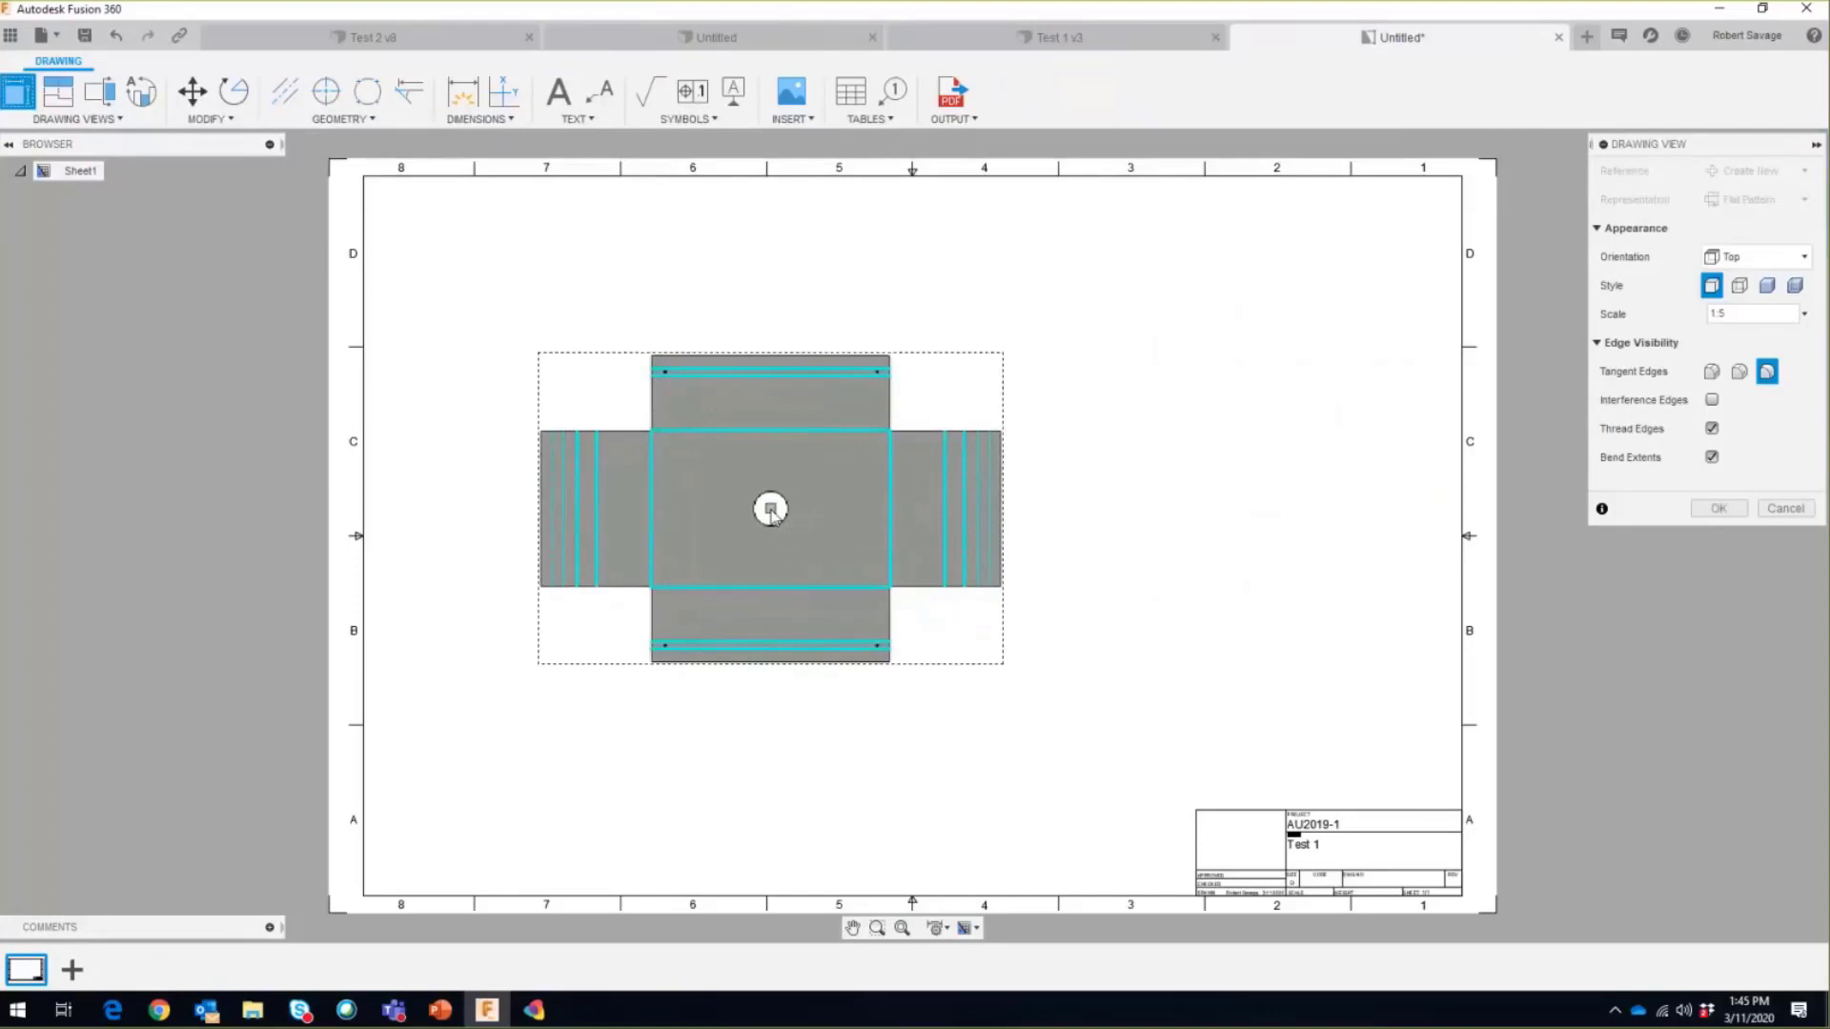
click(1721, 511)
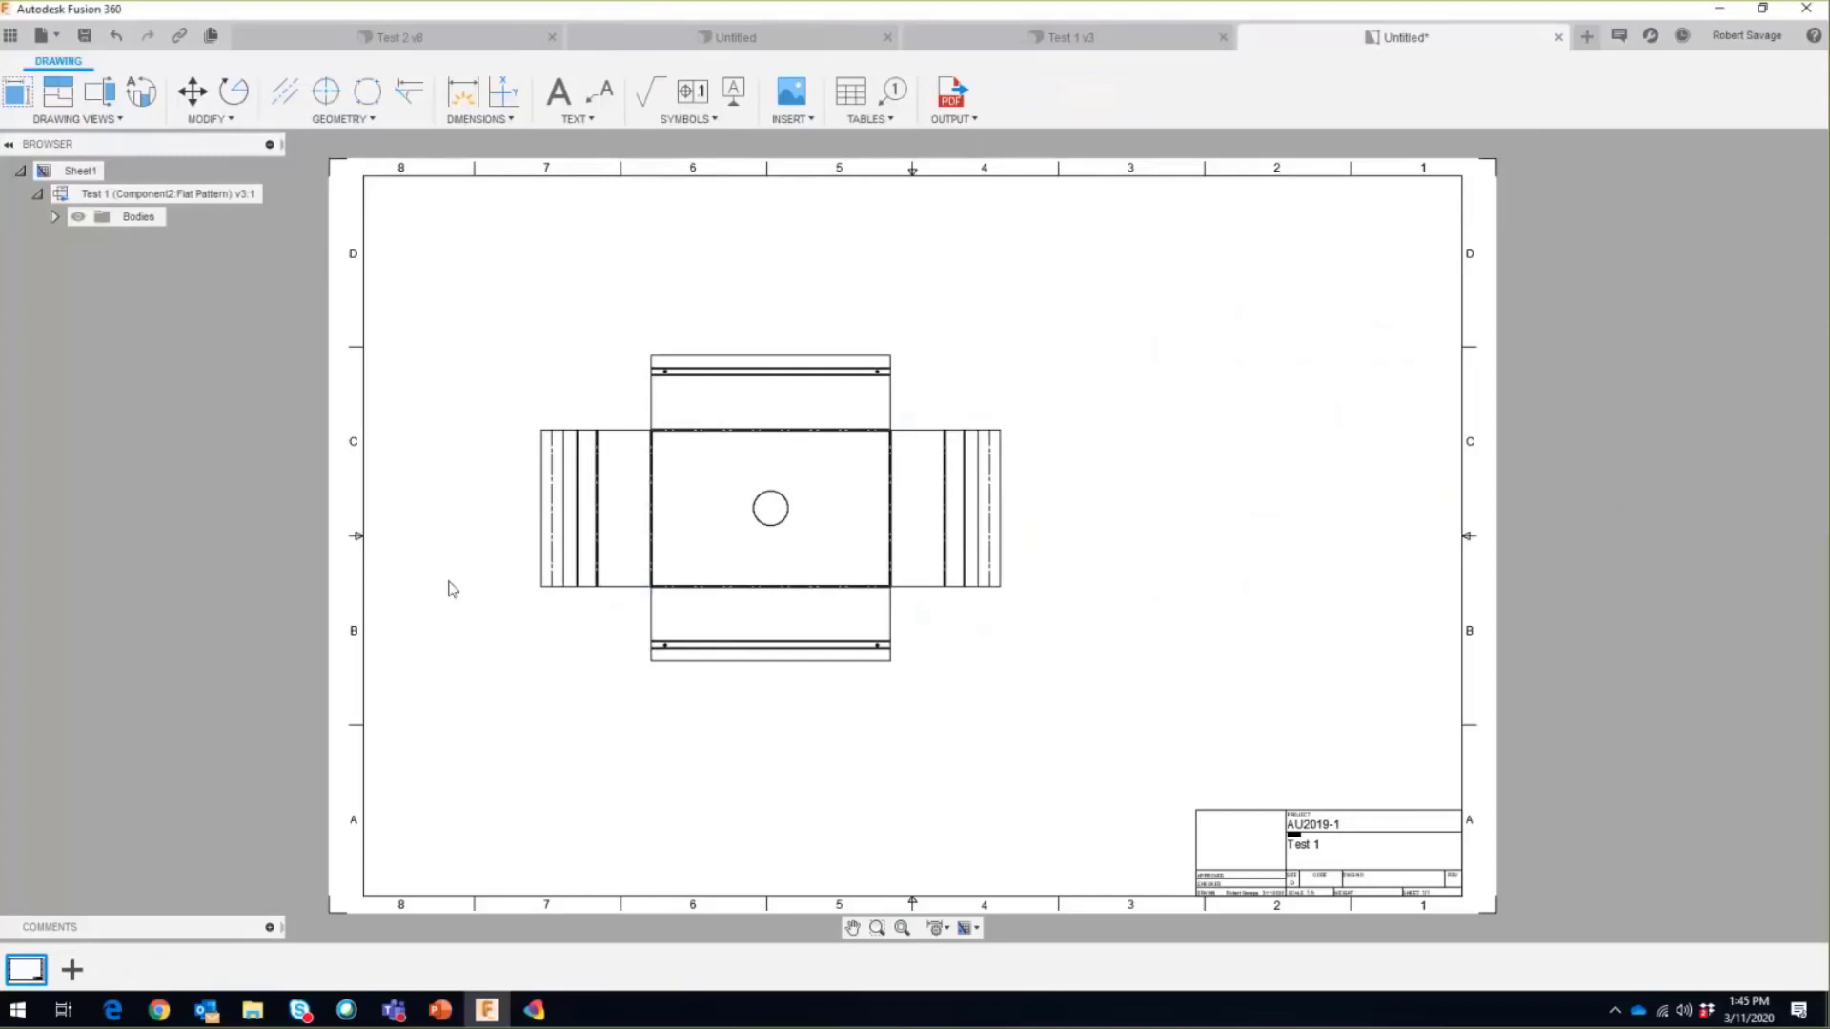
scroll(858, 452, up, 8)
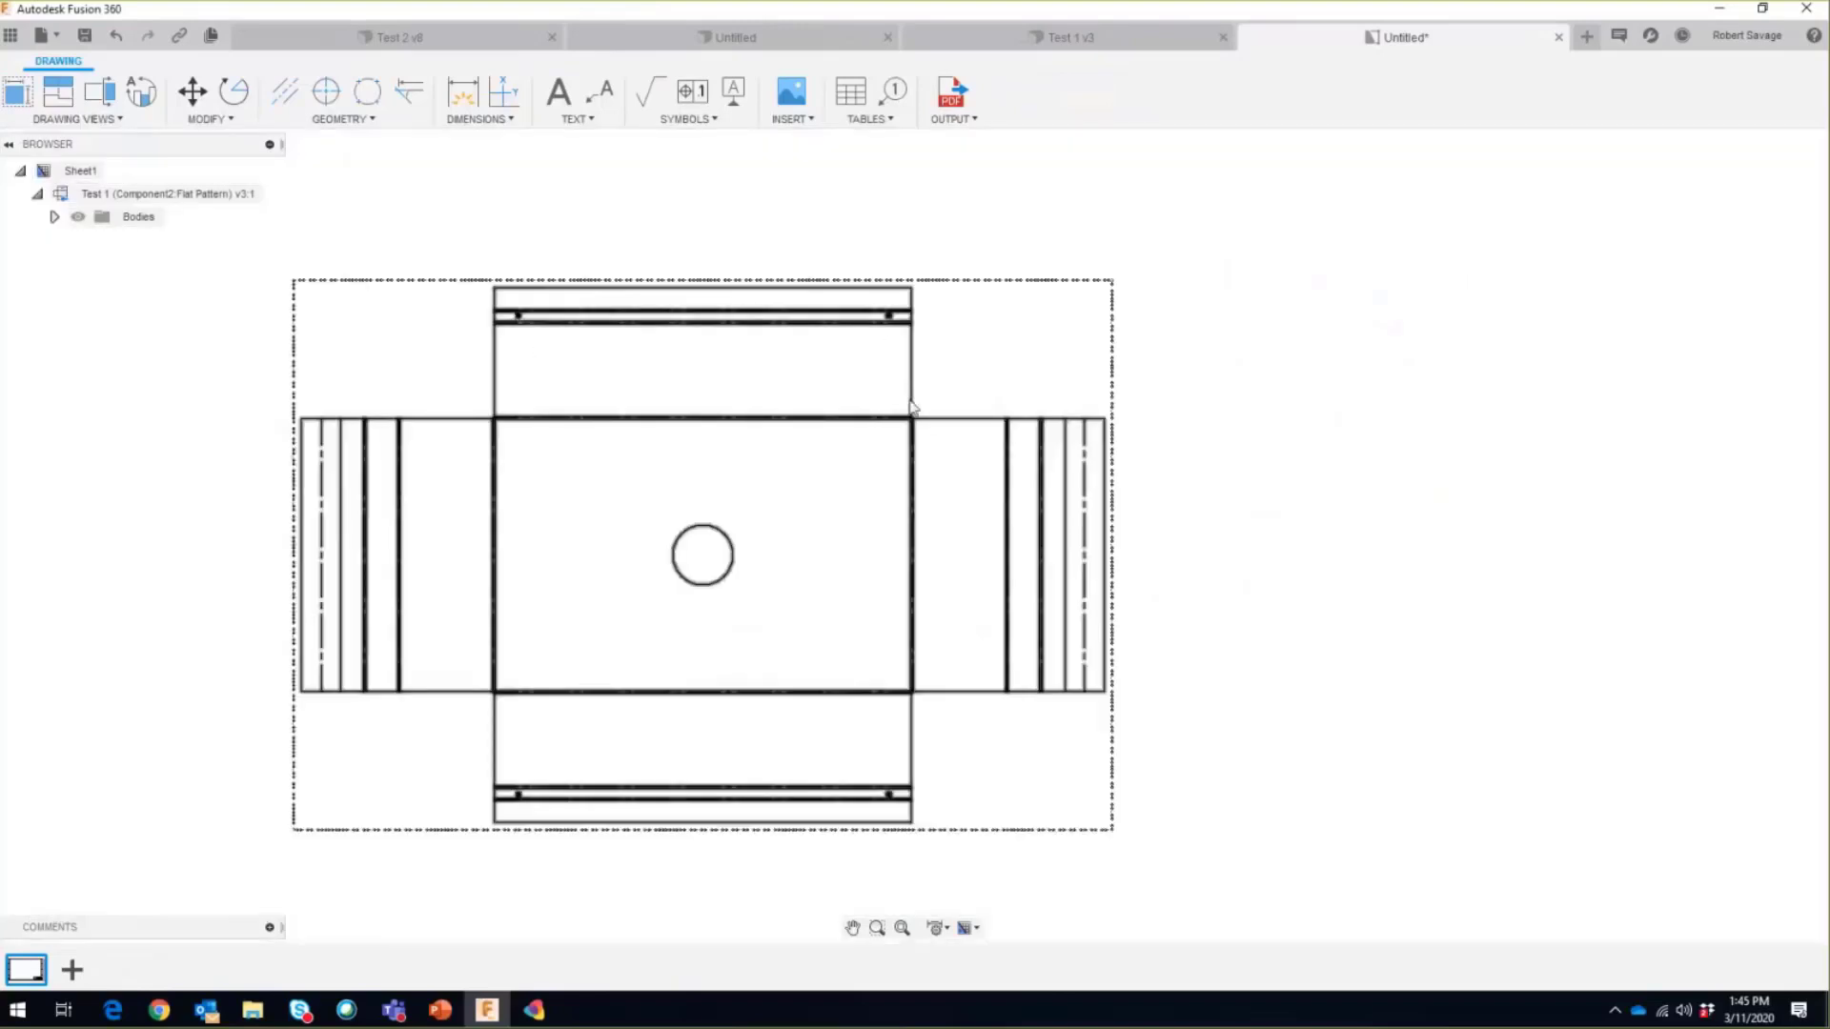
scroll(877, 328, up, 2)
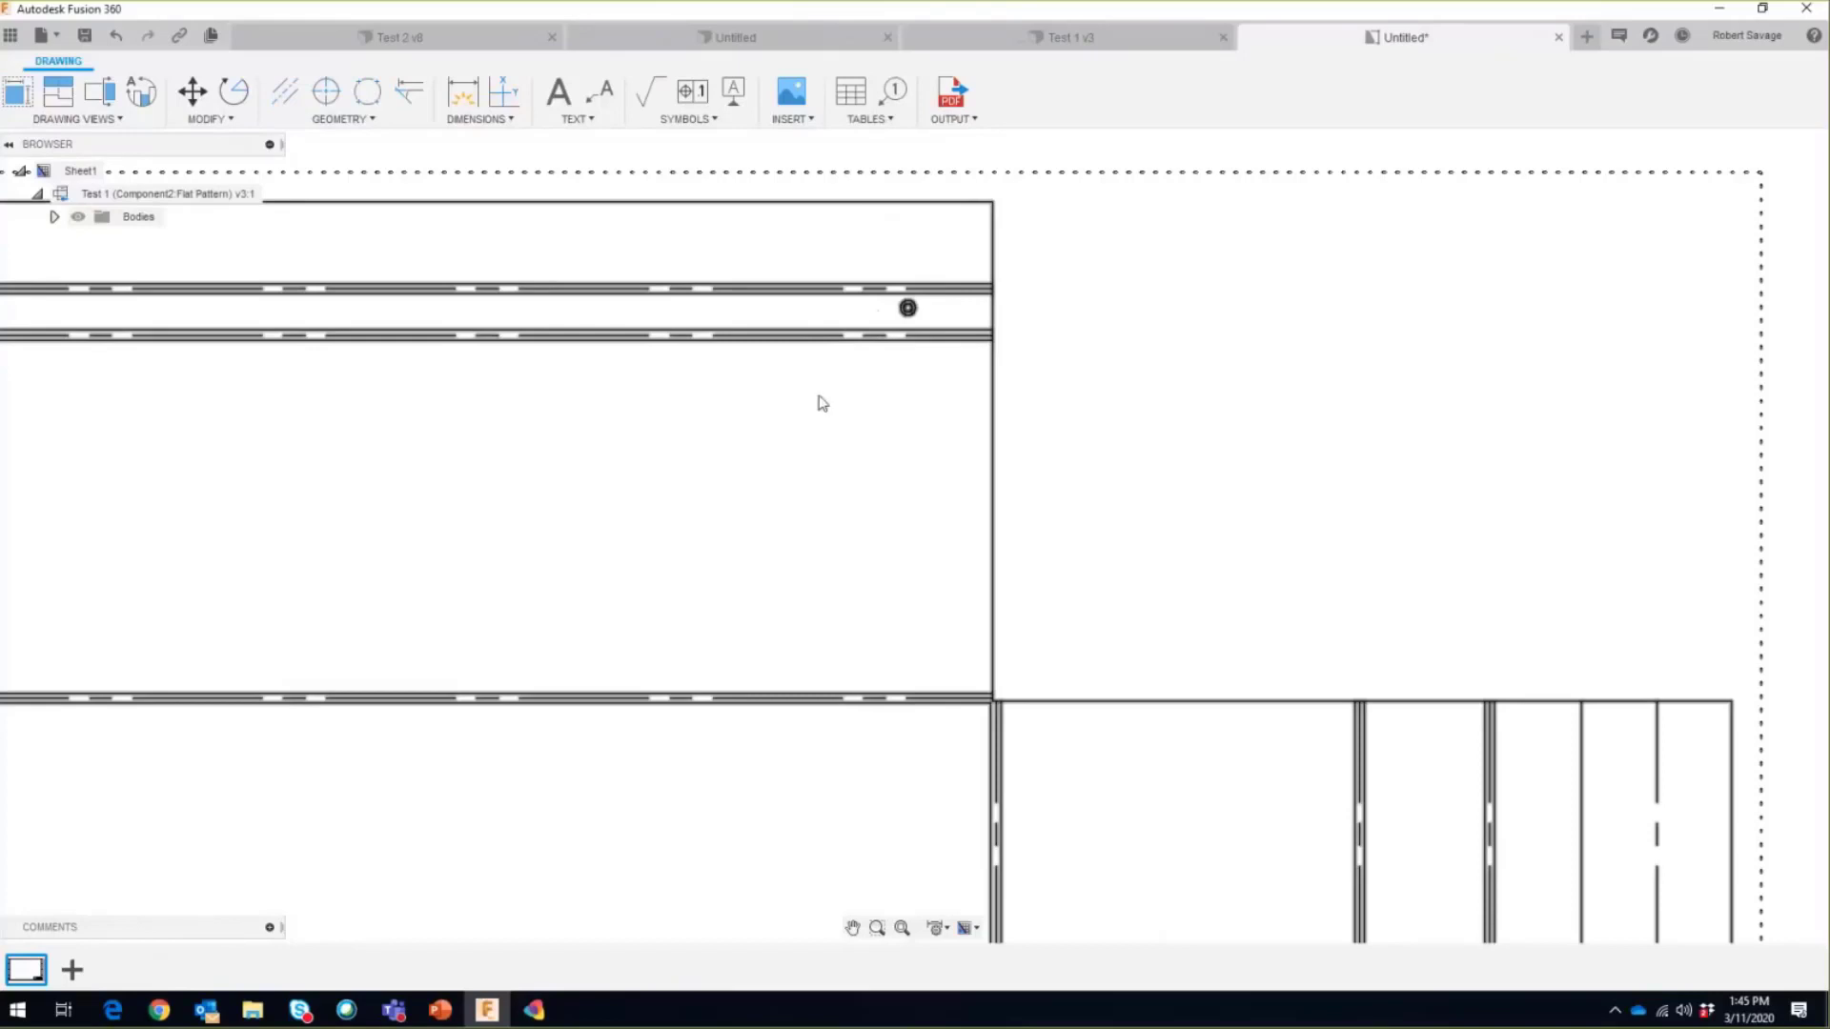
Step: Insert a bend table for the flat pattern view and place it beside the view, outside its border
scroll(940, 360, down, 4)
scroll(944, 361, down, 1)
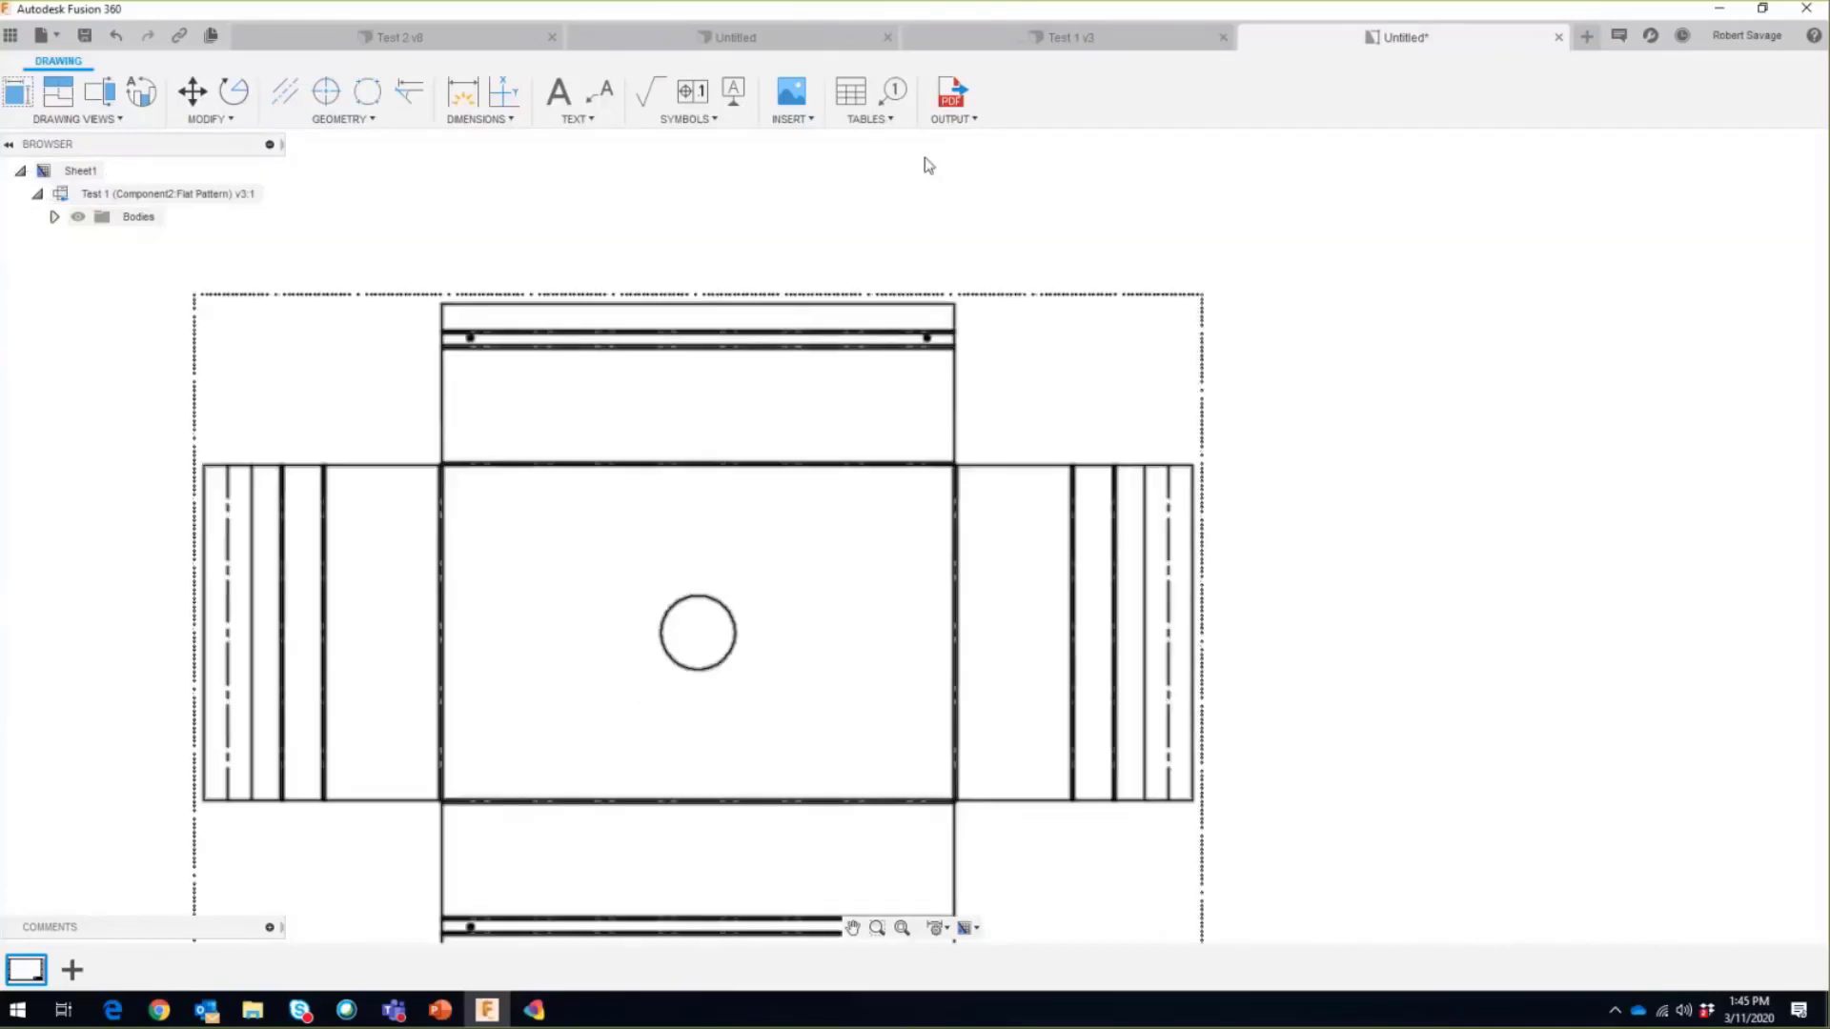
click(850, 91)
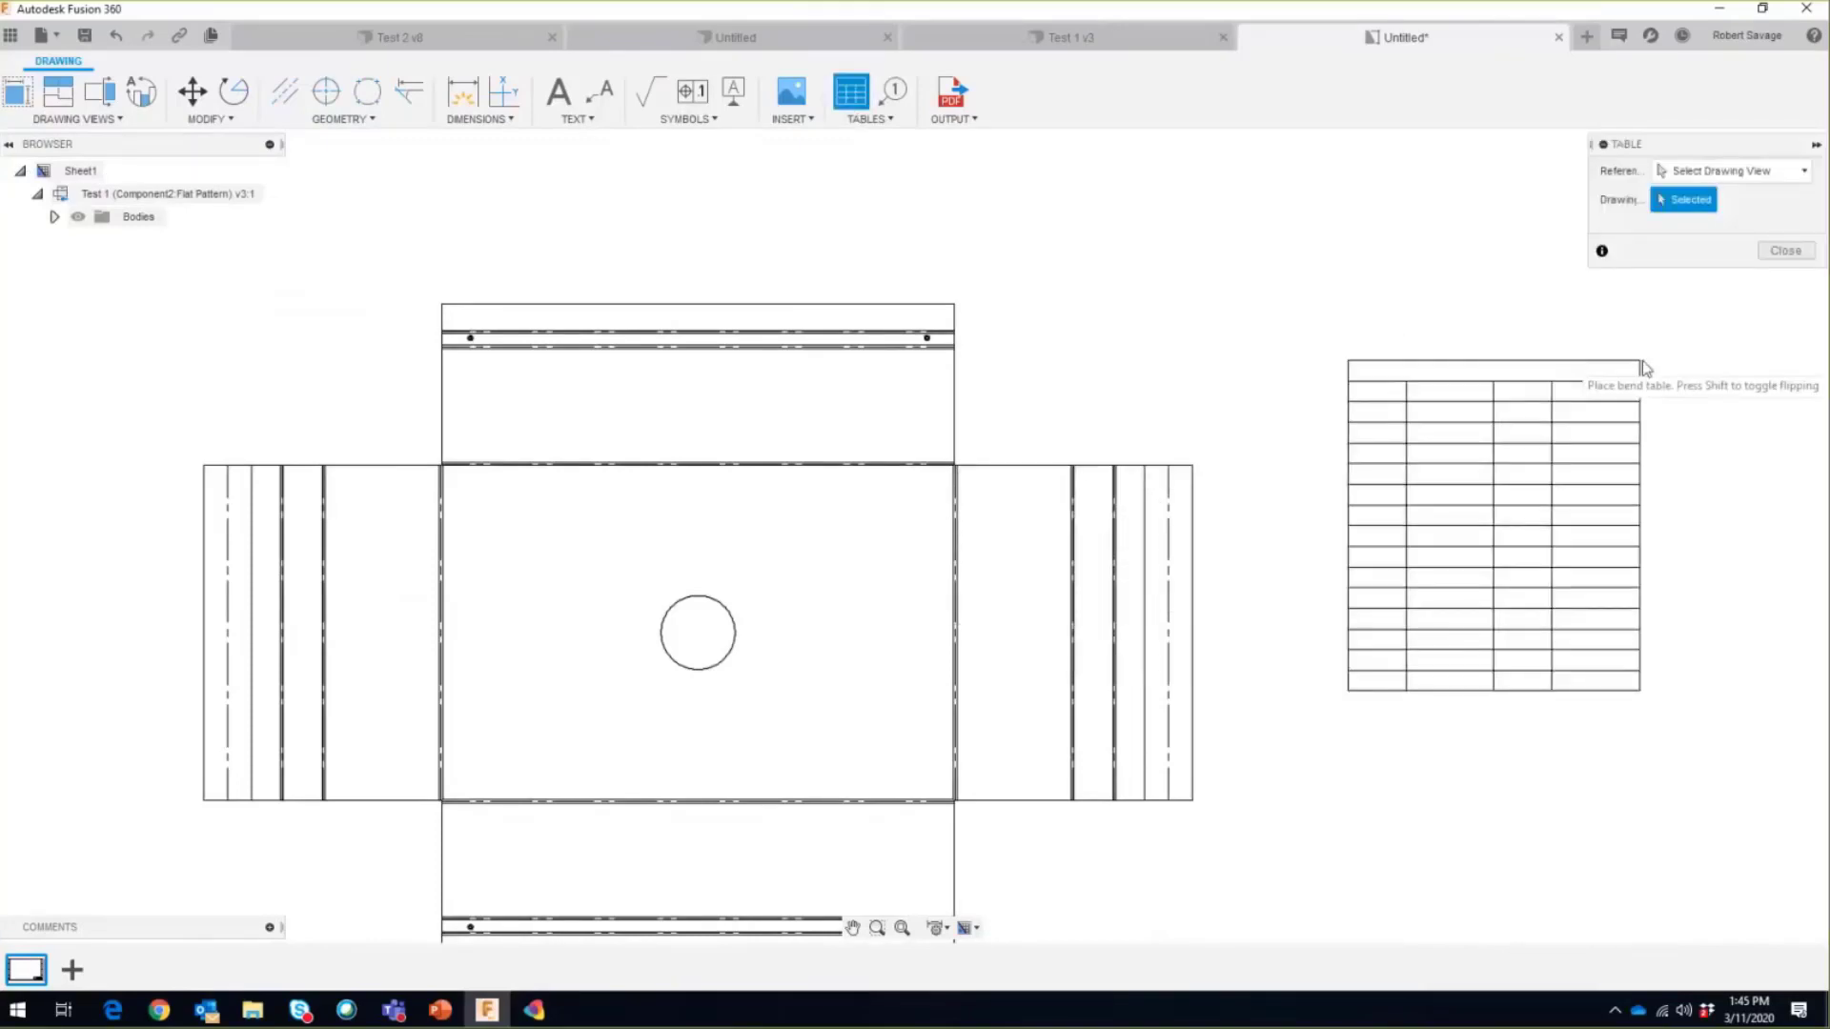
click(1718, 340)
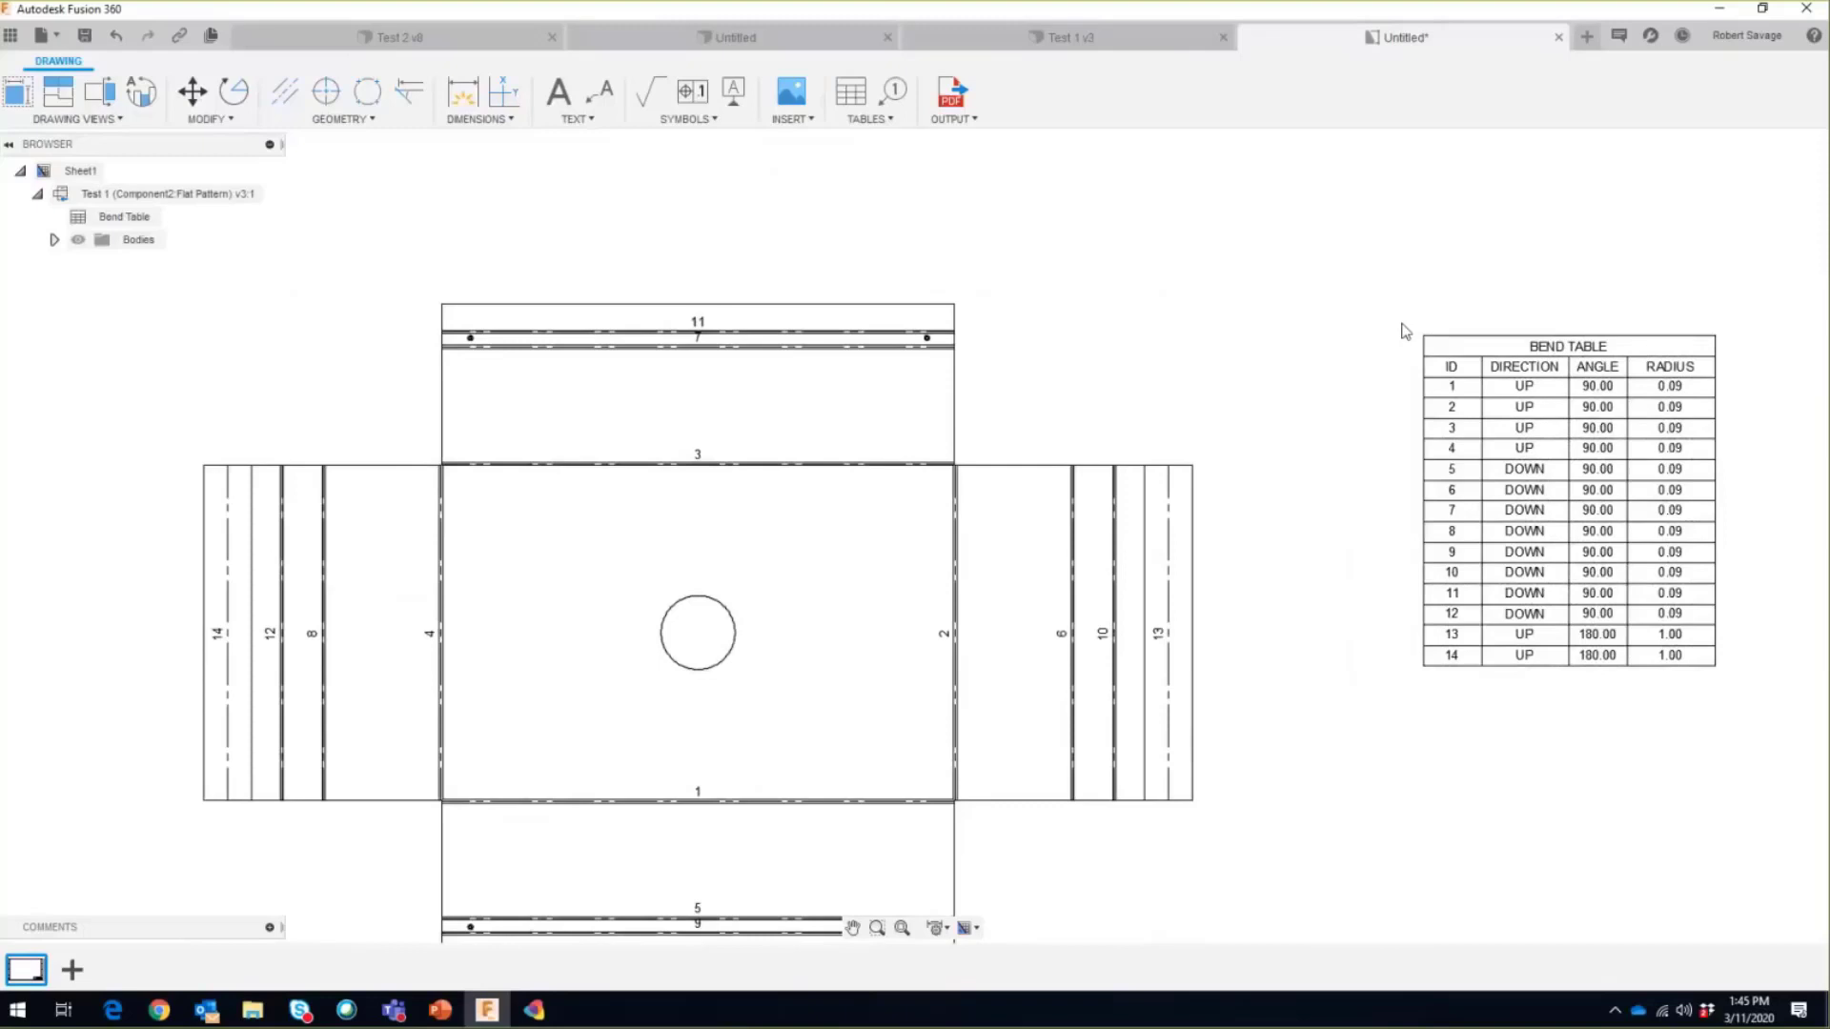
Step: Return to the Test 1 design, exit the flat pattern and switch Component2's sheet metal rule to Stainless Steel (10 GA)
click(1118, 42)
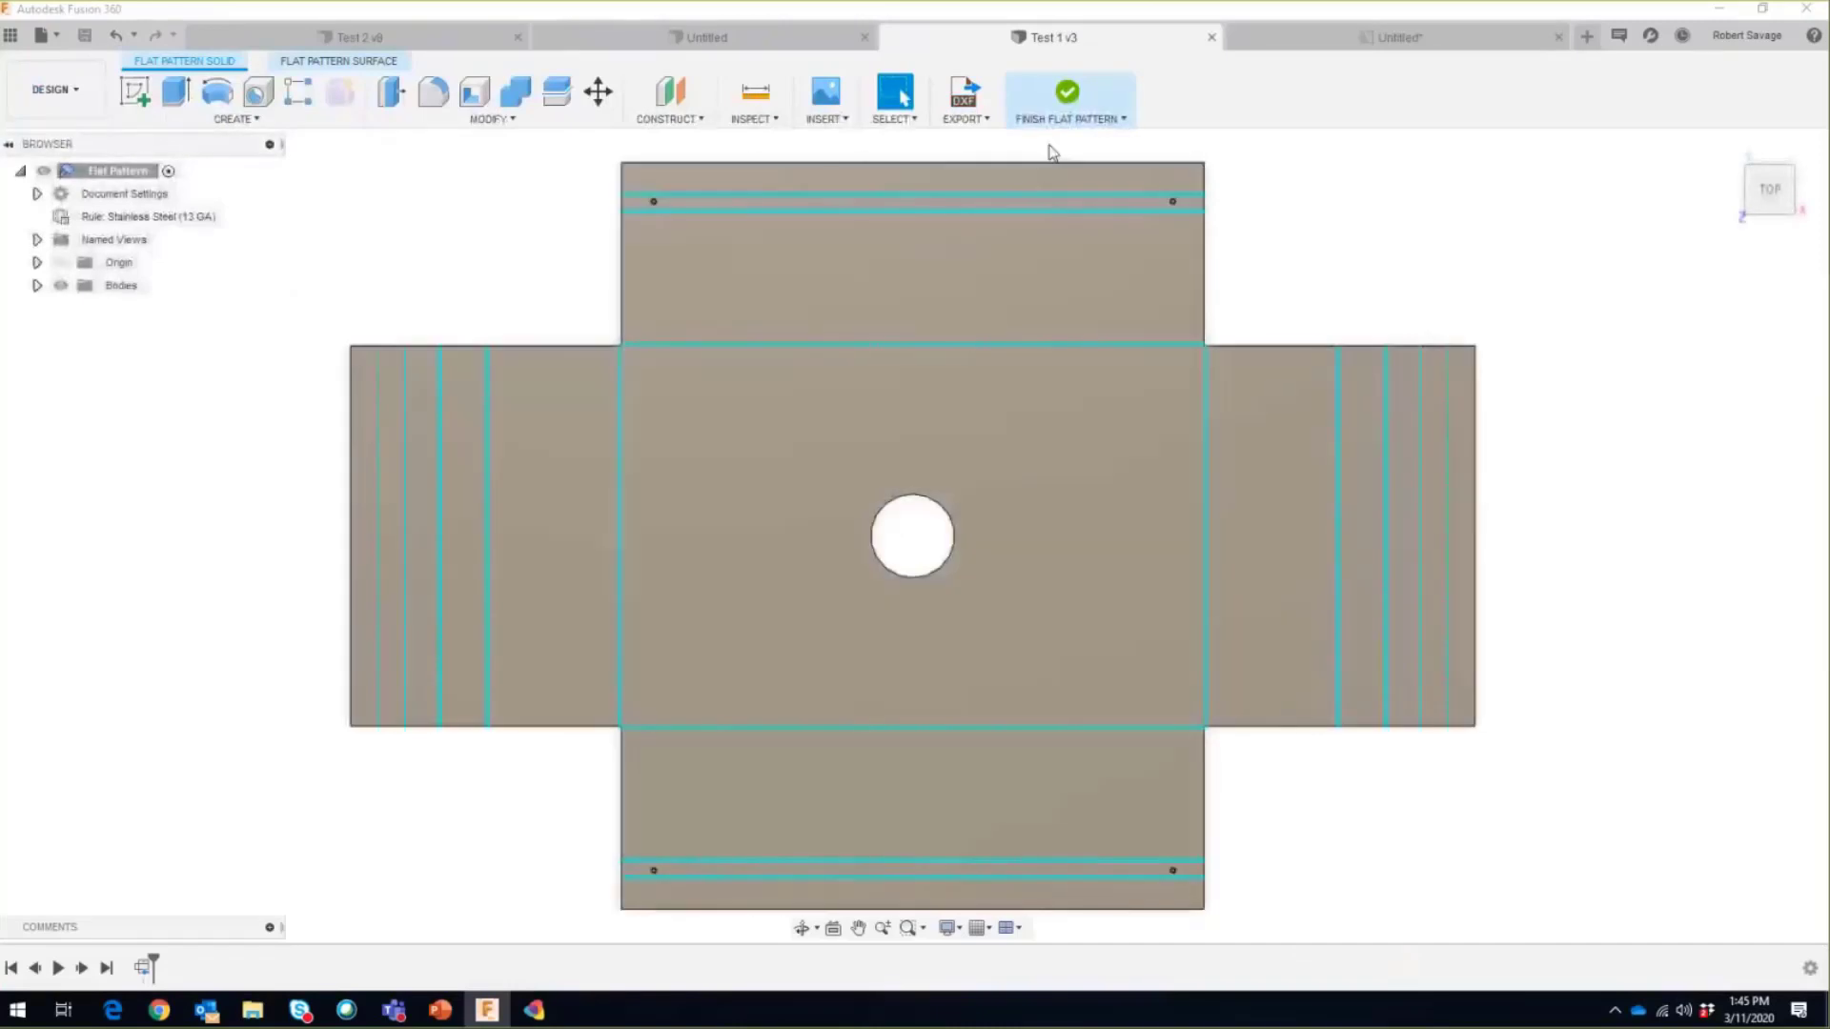
click(1070, 96)
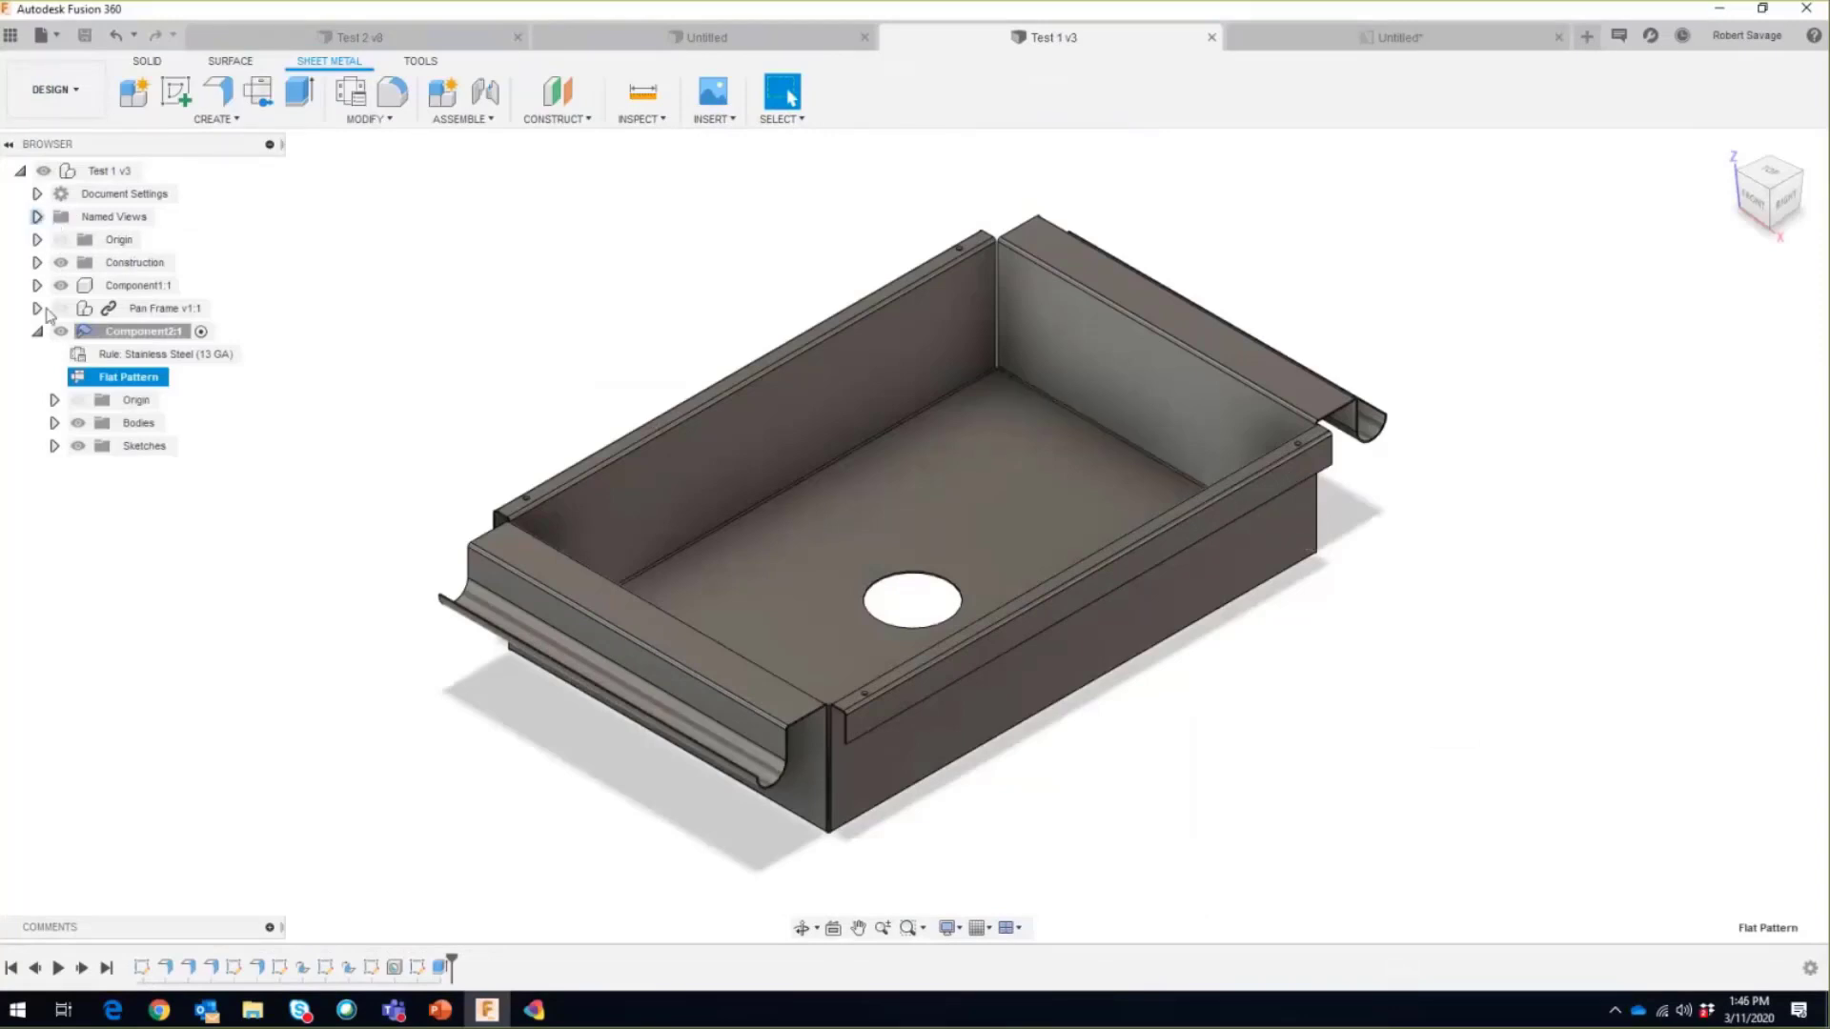
mouse_move(187, 352)
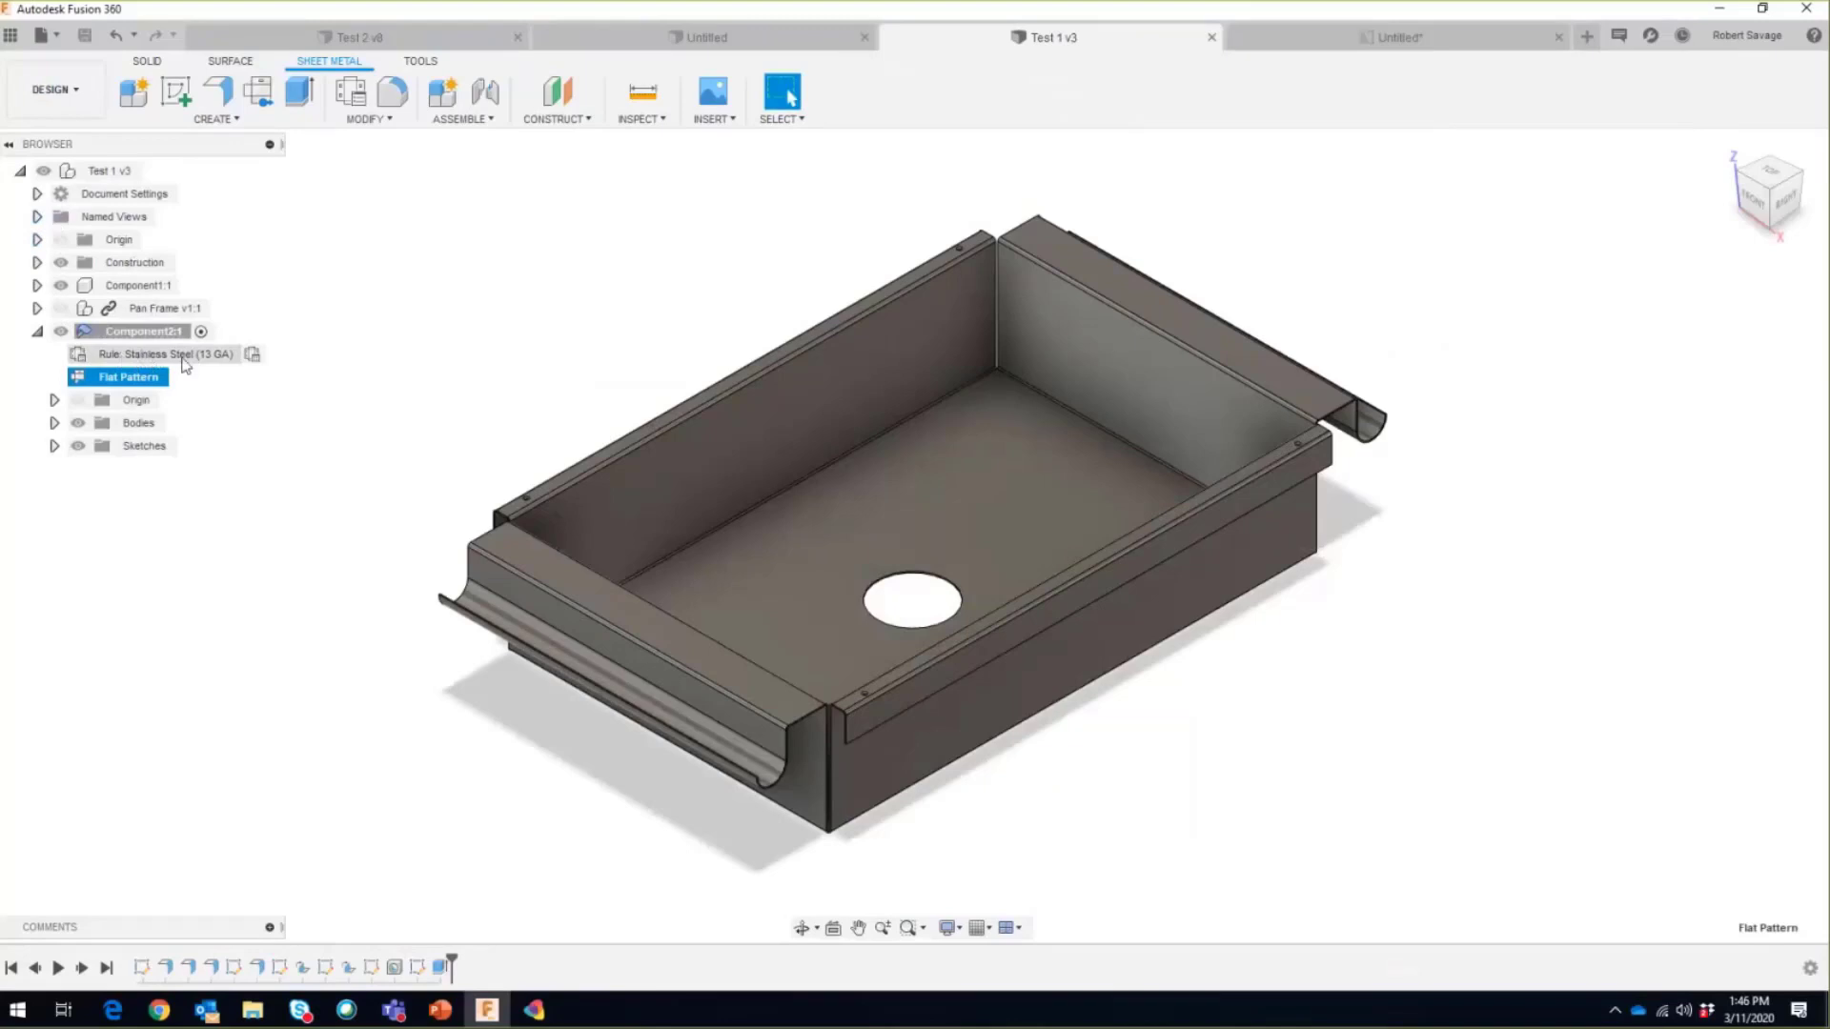
click(252, 355)
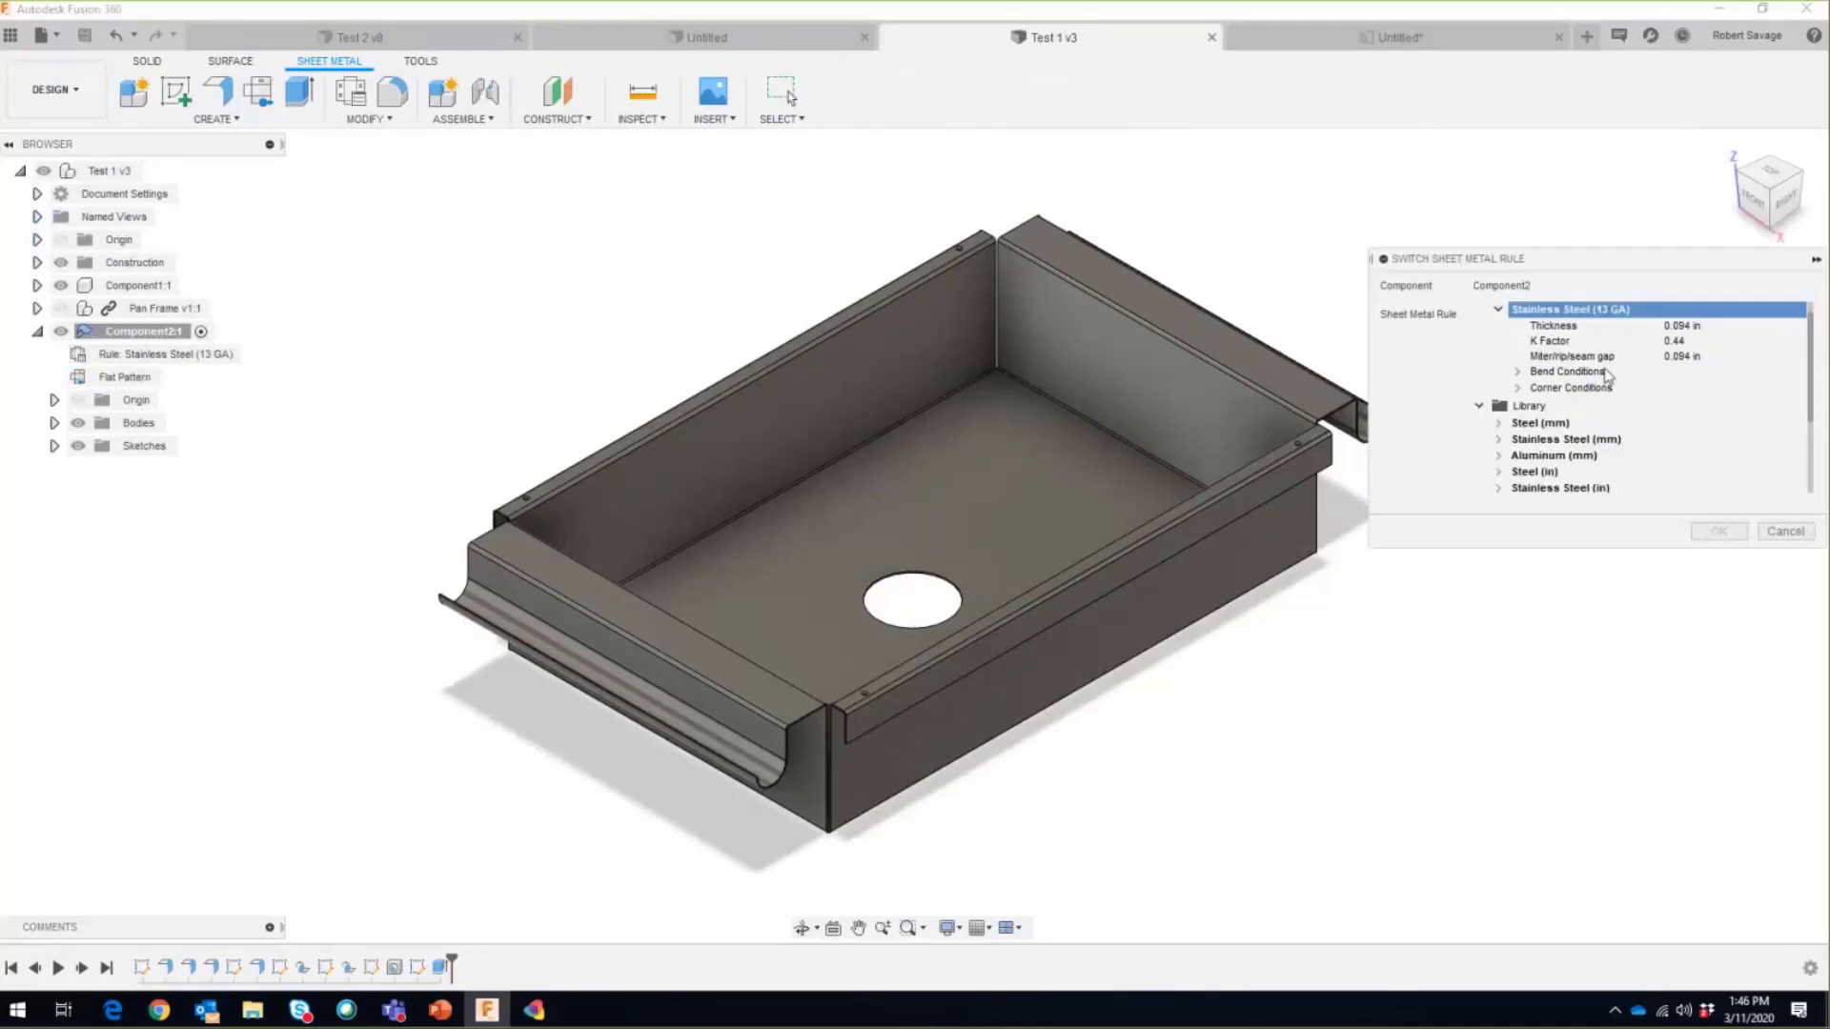
scroll(1816, 391, down, 3)
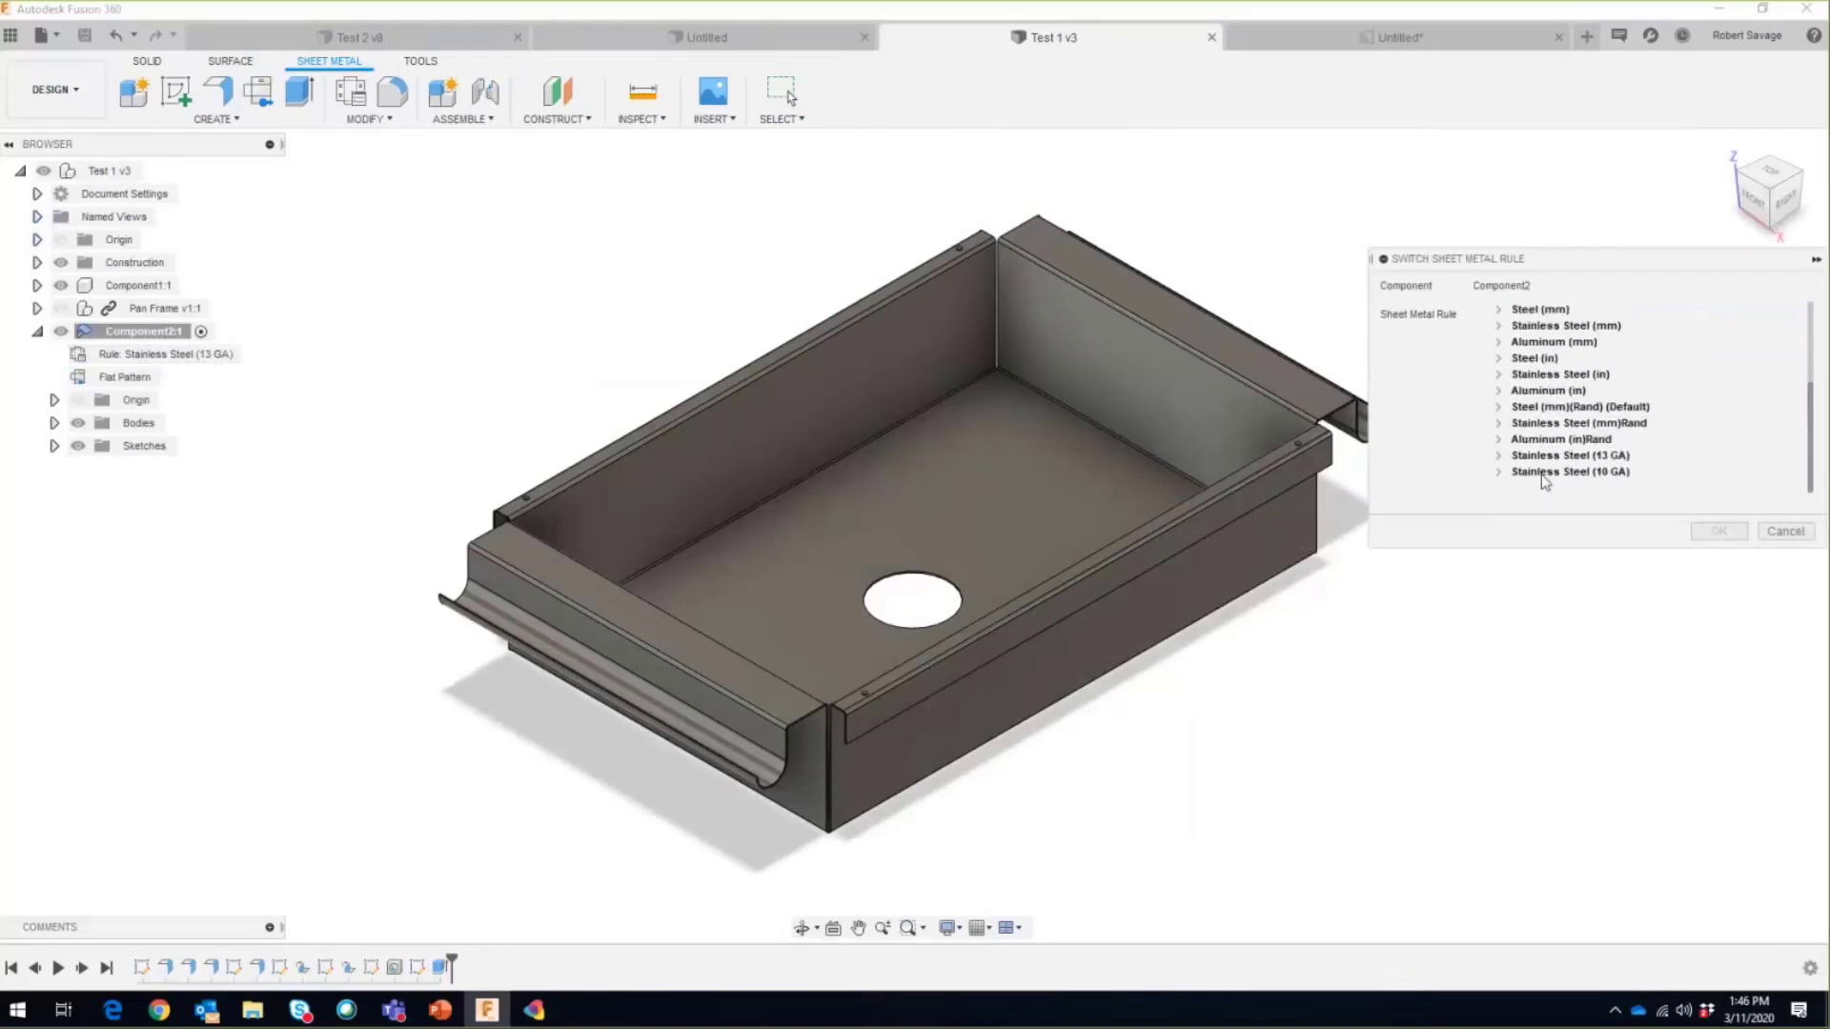
click(1543, 473)
click(1718, 531)
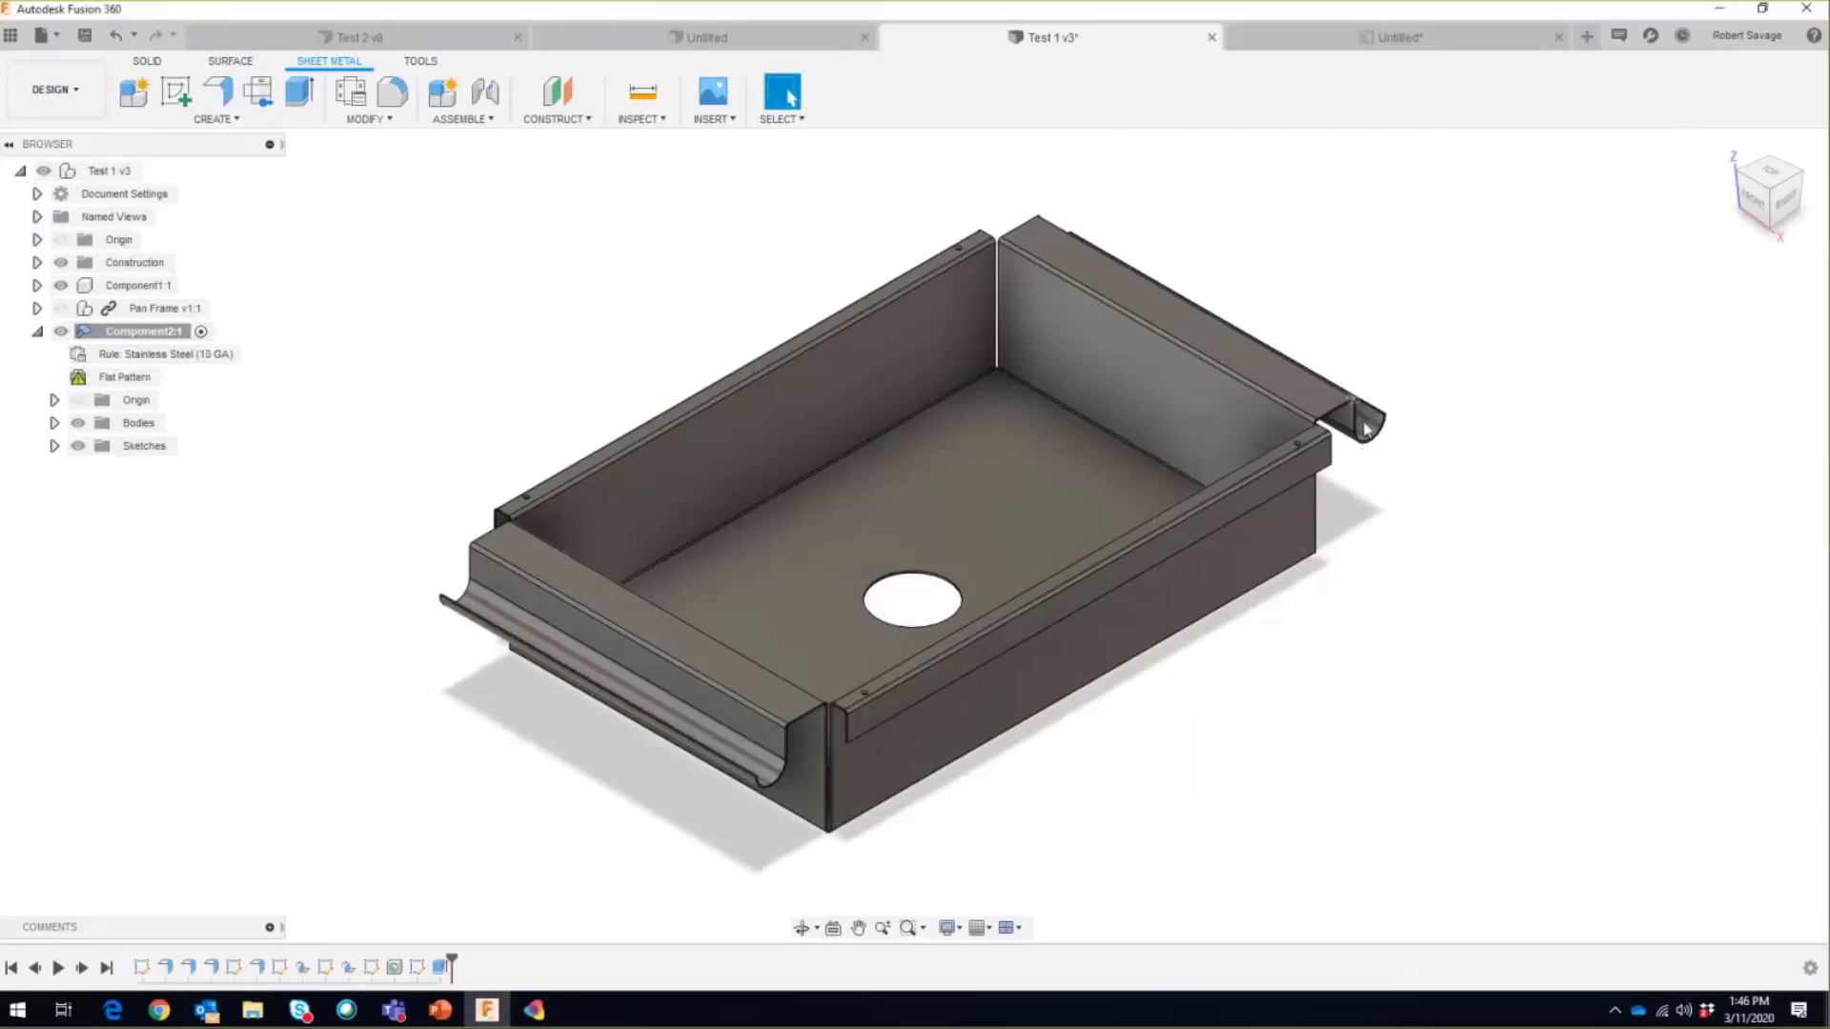
Step: Update the pan's flat pattern to match the new sheet metal rule
scroll(1365, 429, up, 5)
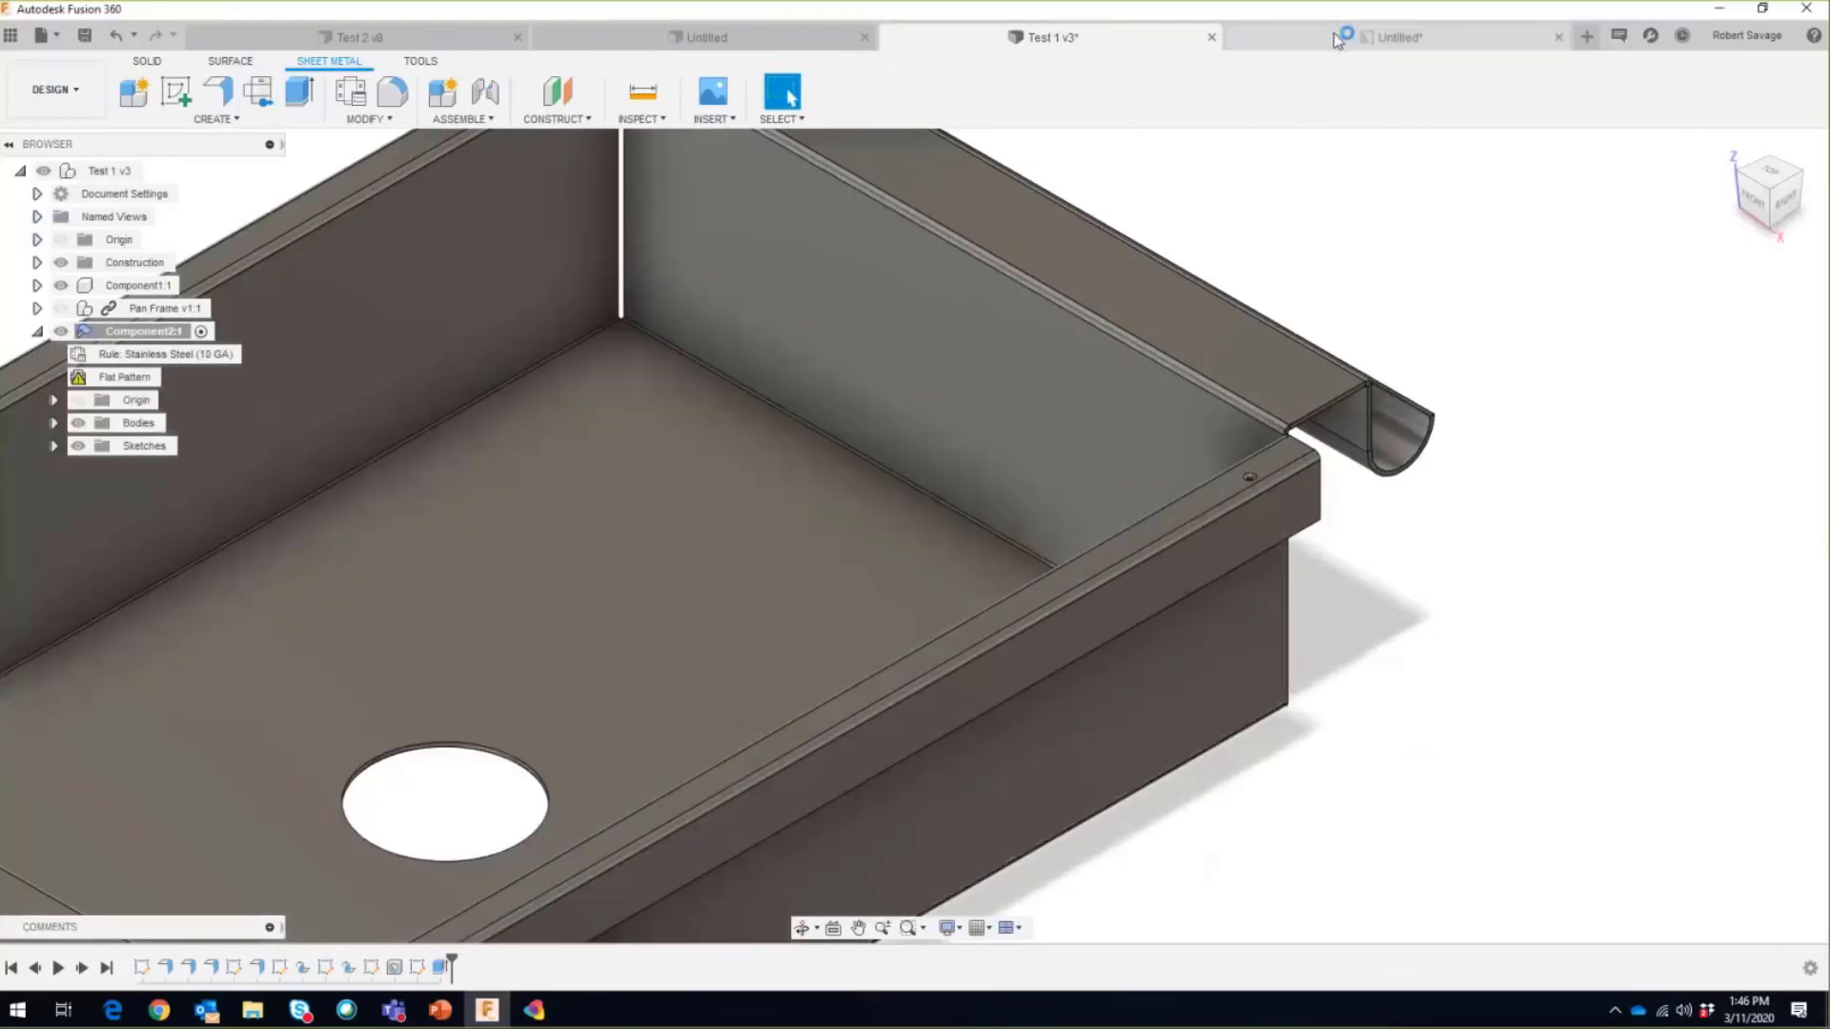
click(1344, 36)
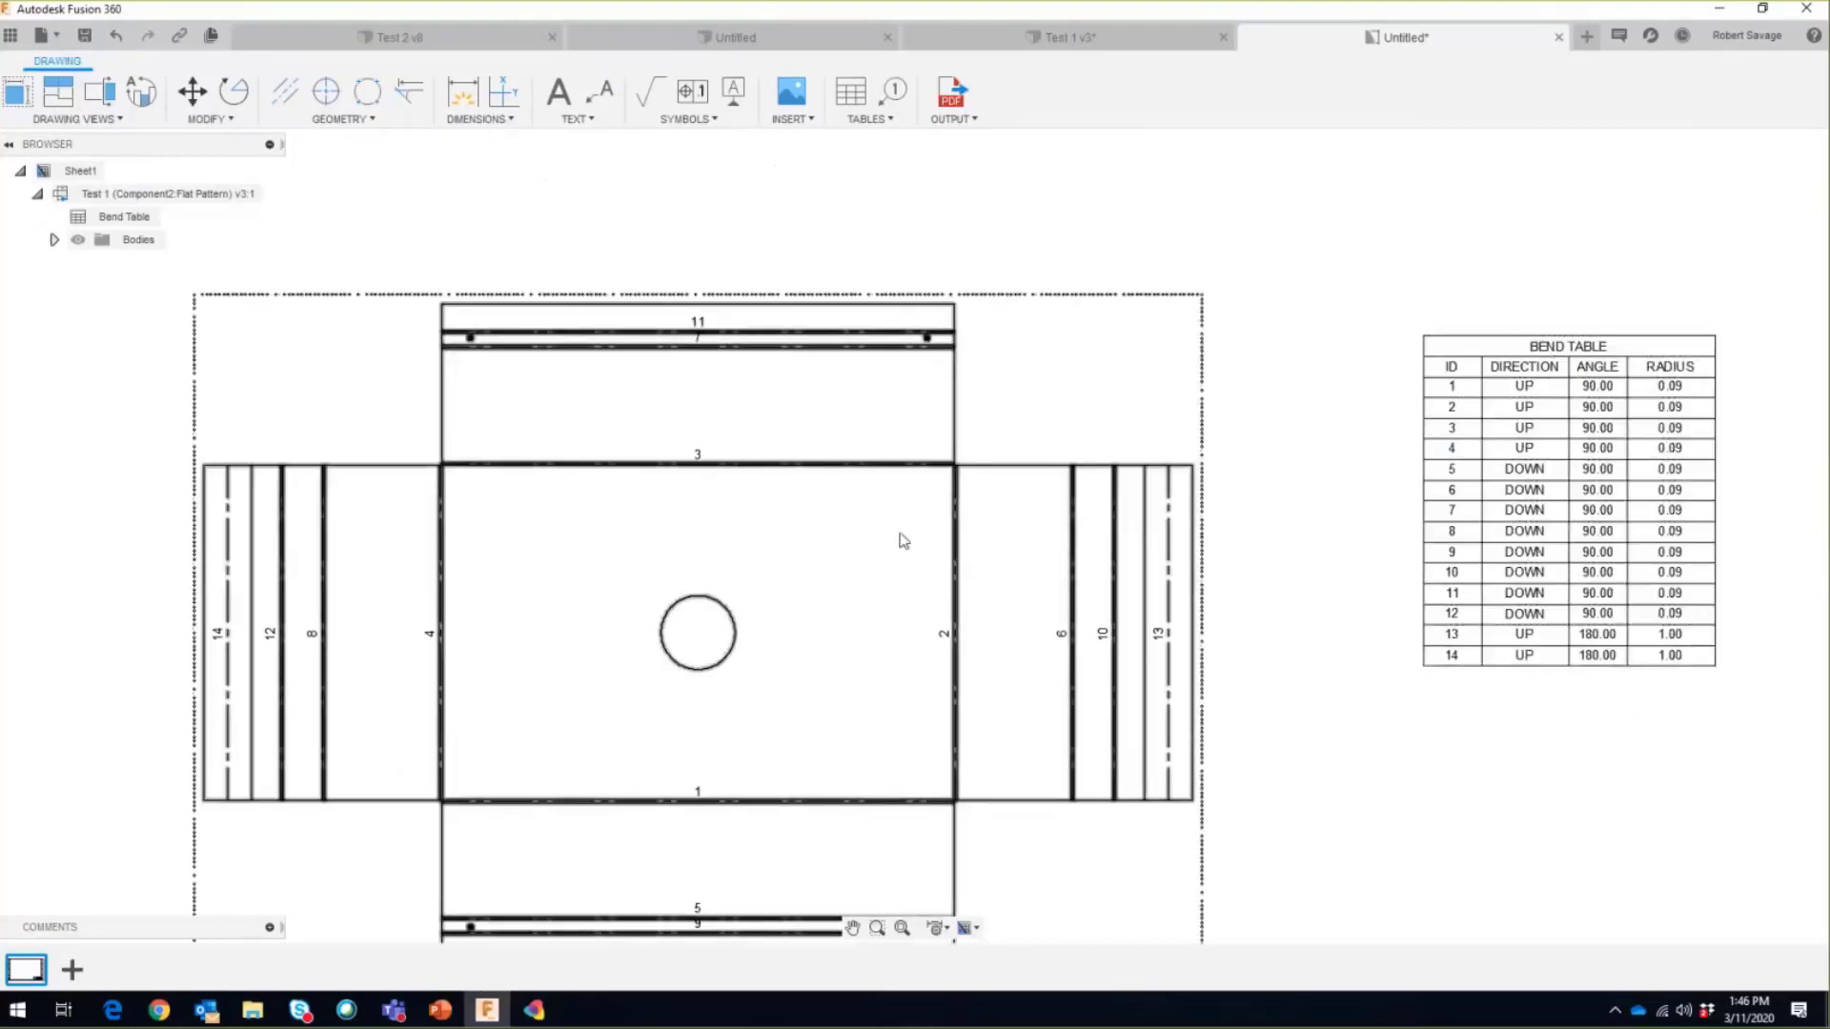
click(1091, 40)
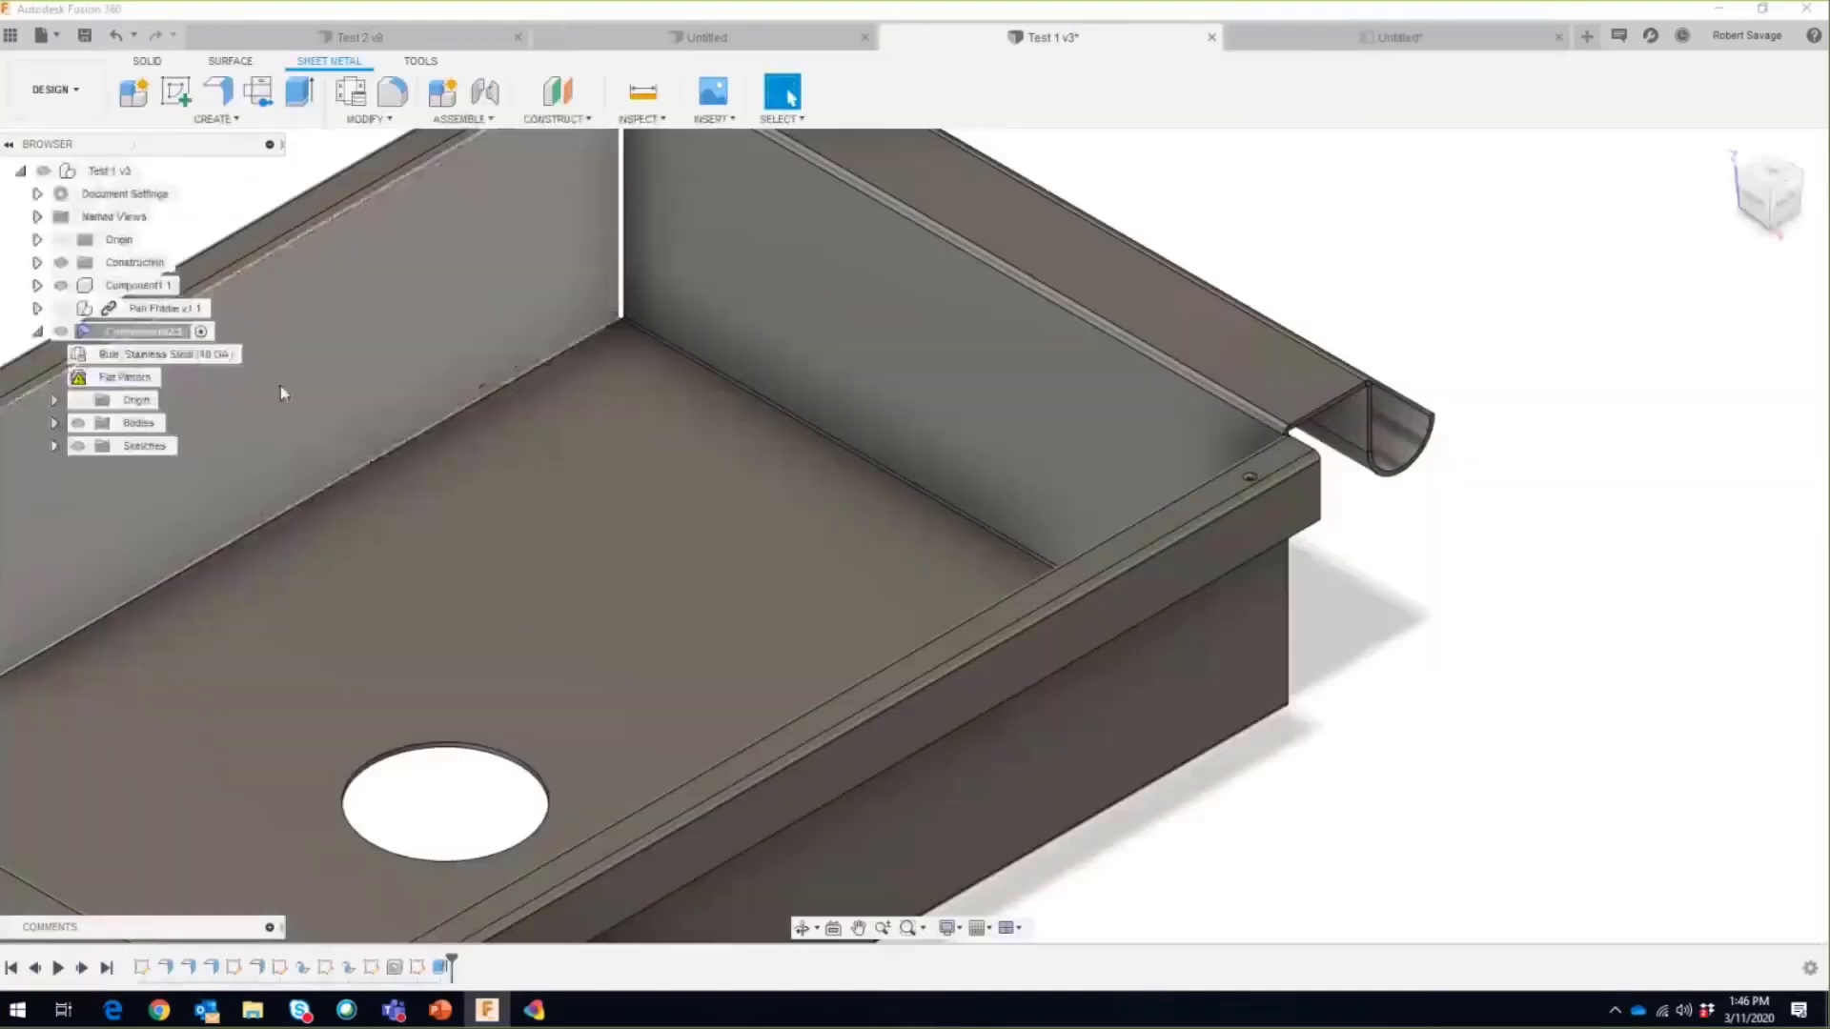
right_click(117, 379)
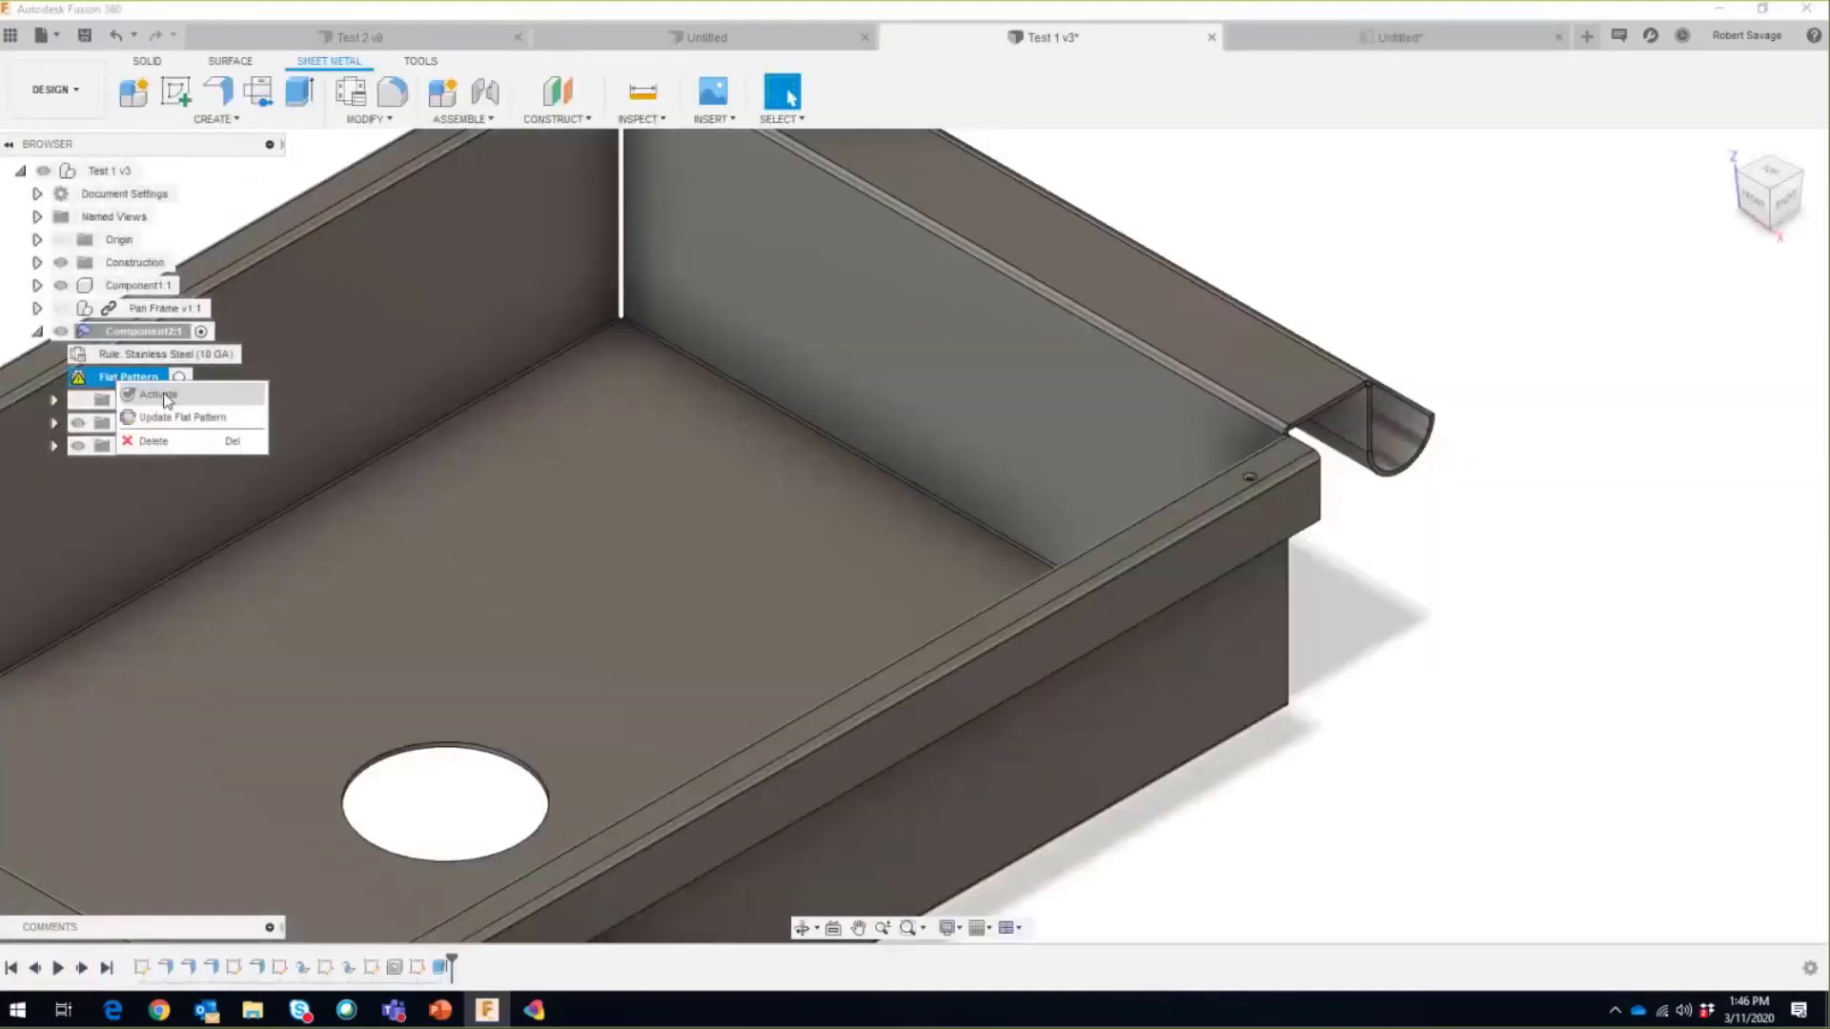
click(172, 419)
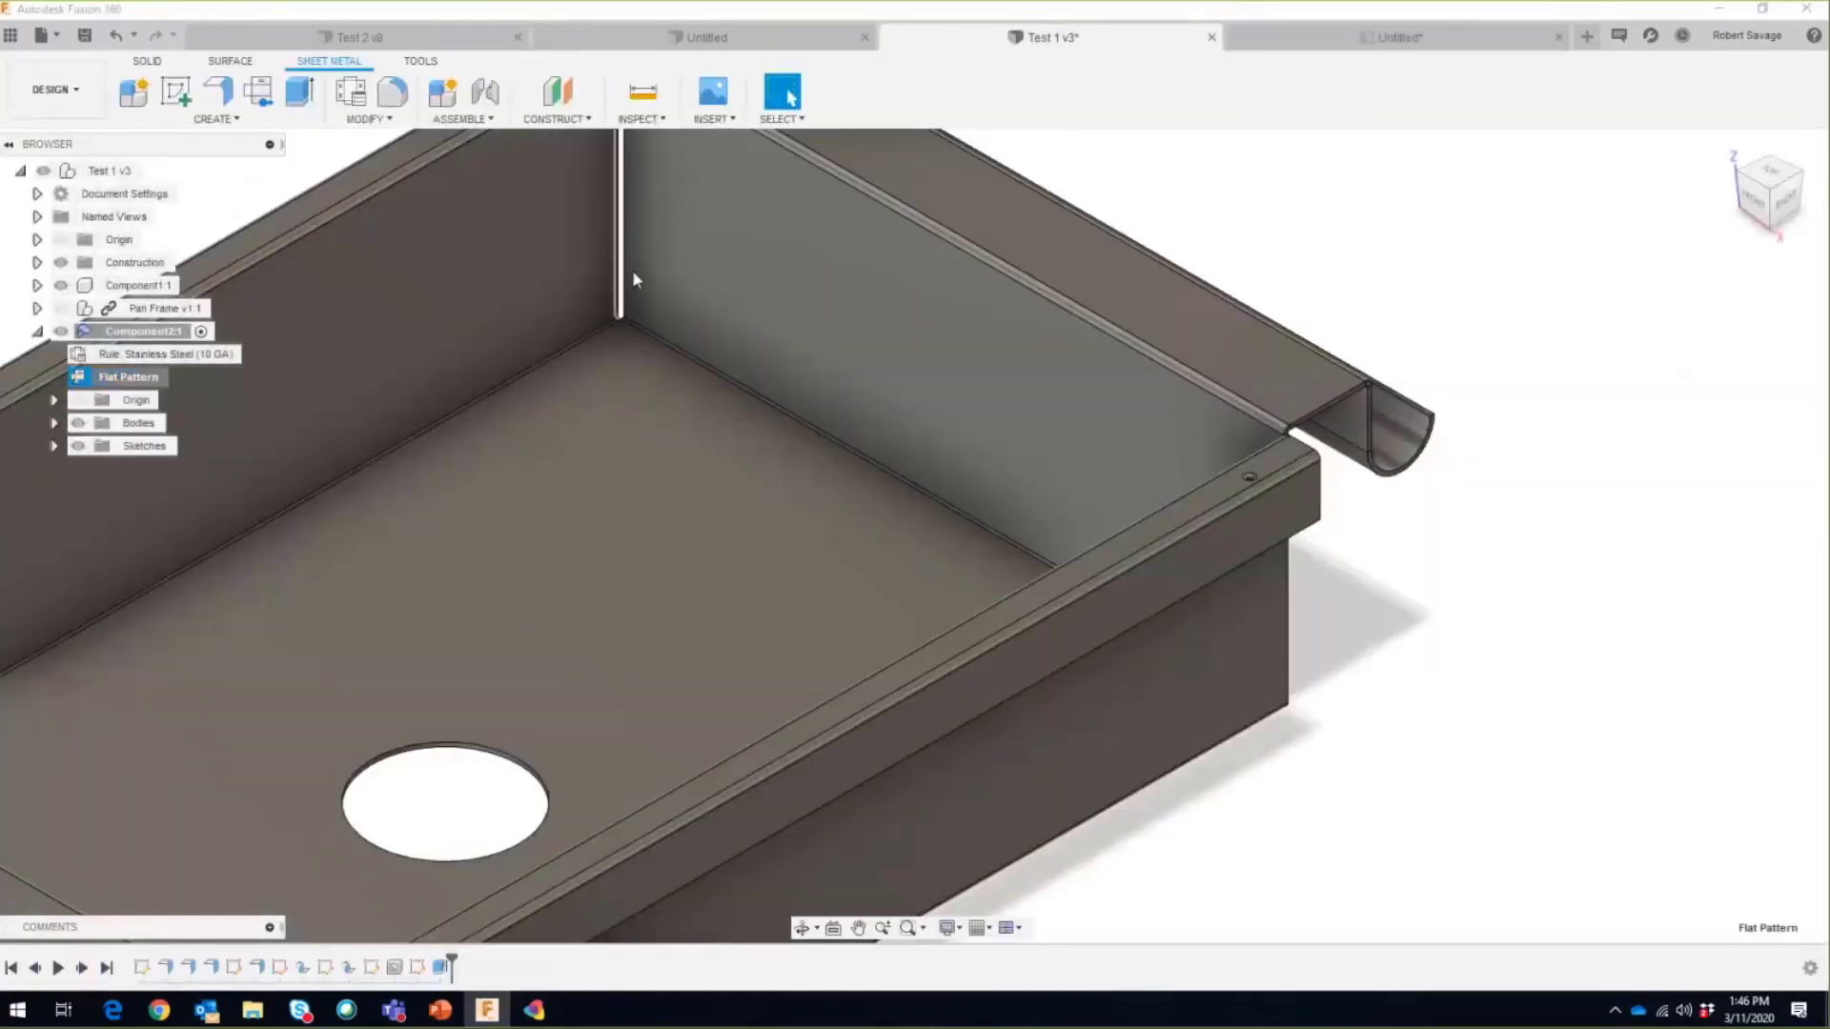
Step: Check the flat pattern view and bend table in the drawing, and return to the pan model in Test 1
click(1334, 41)
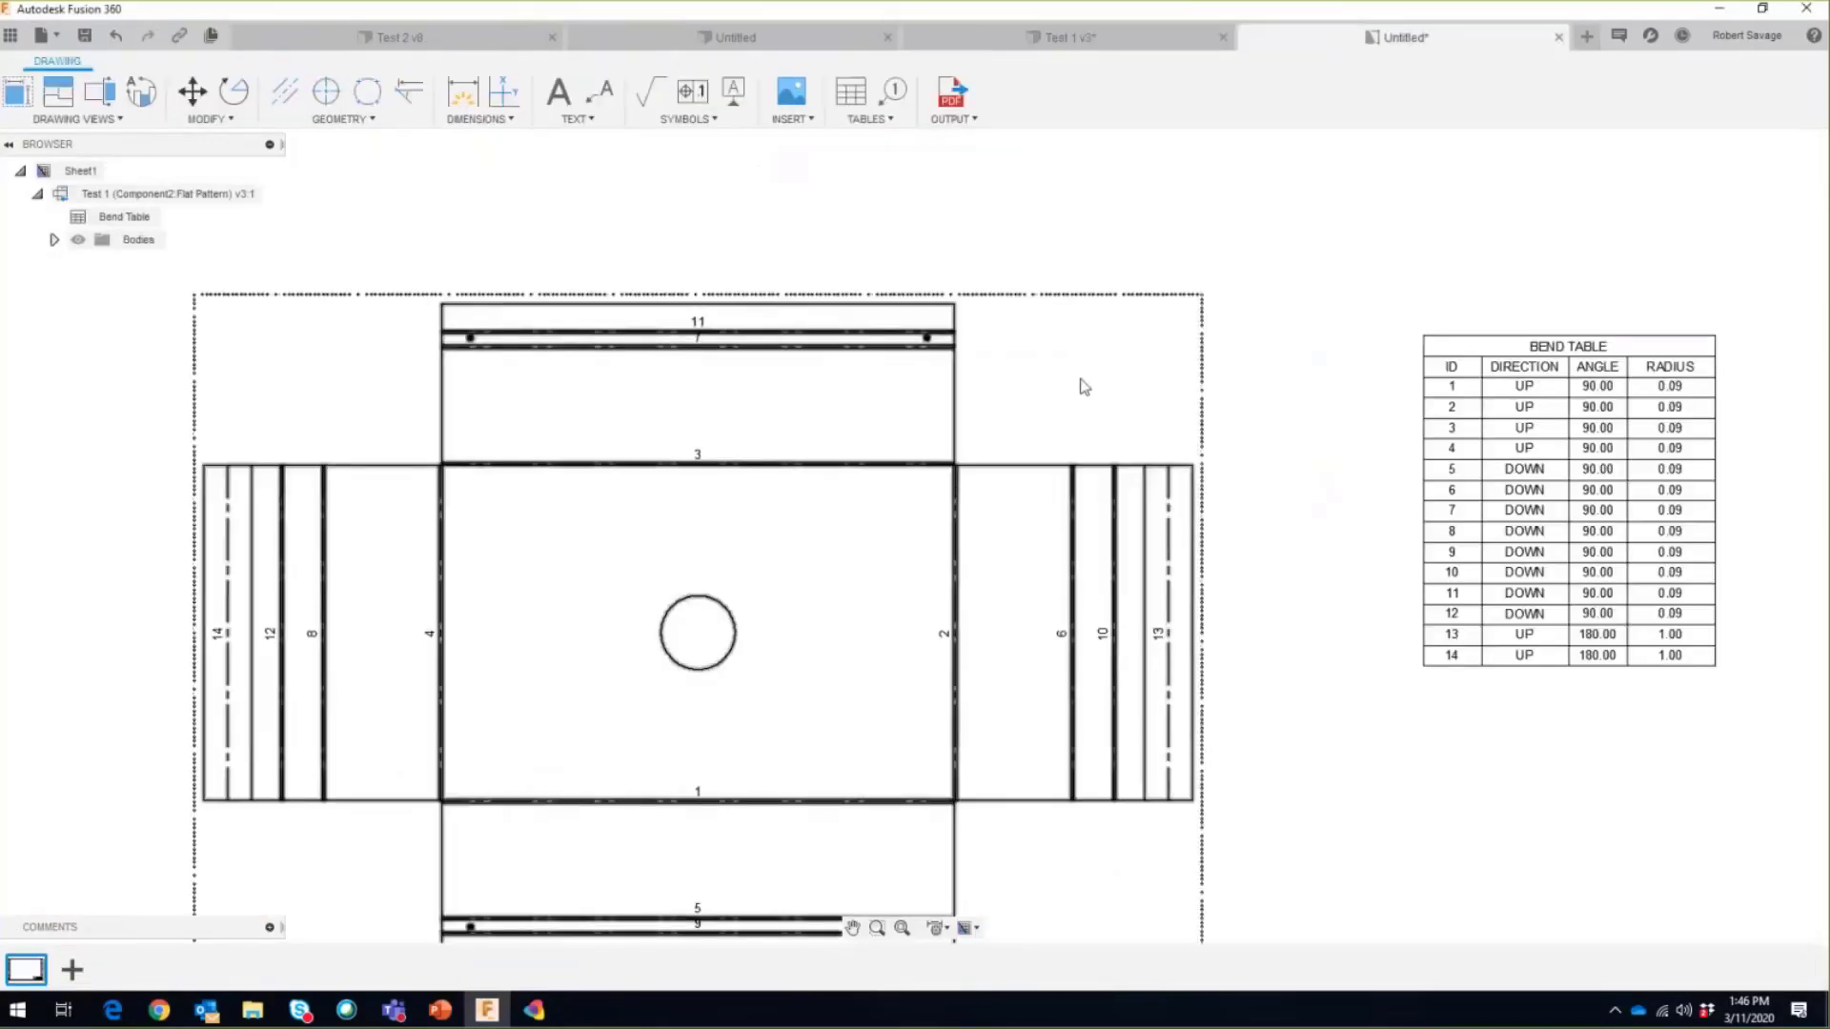
right_click(194, 201)
click(497, 205)
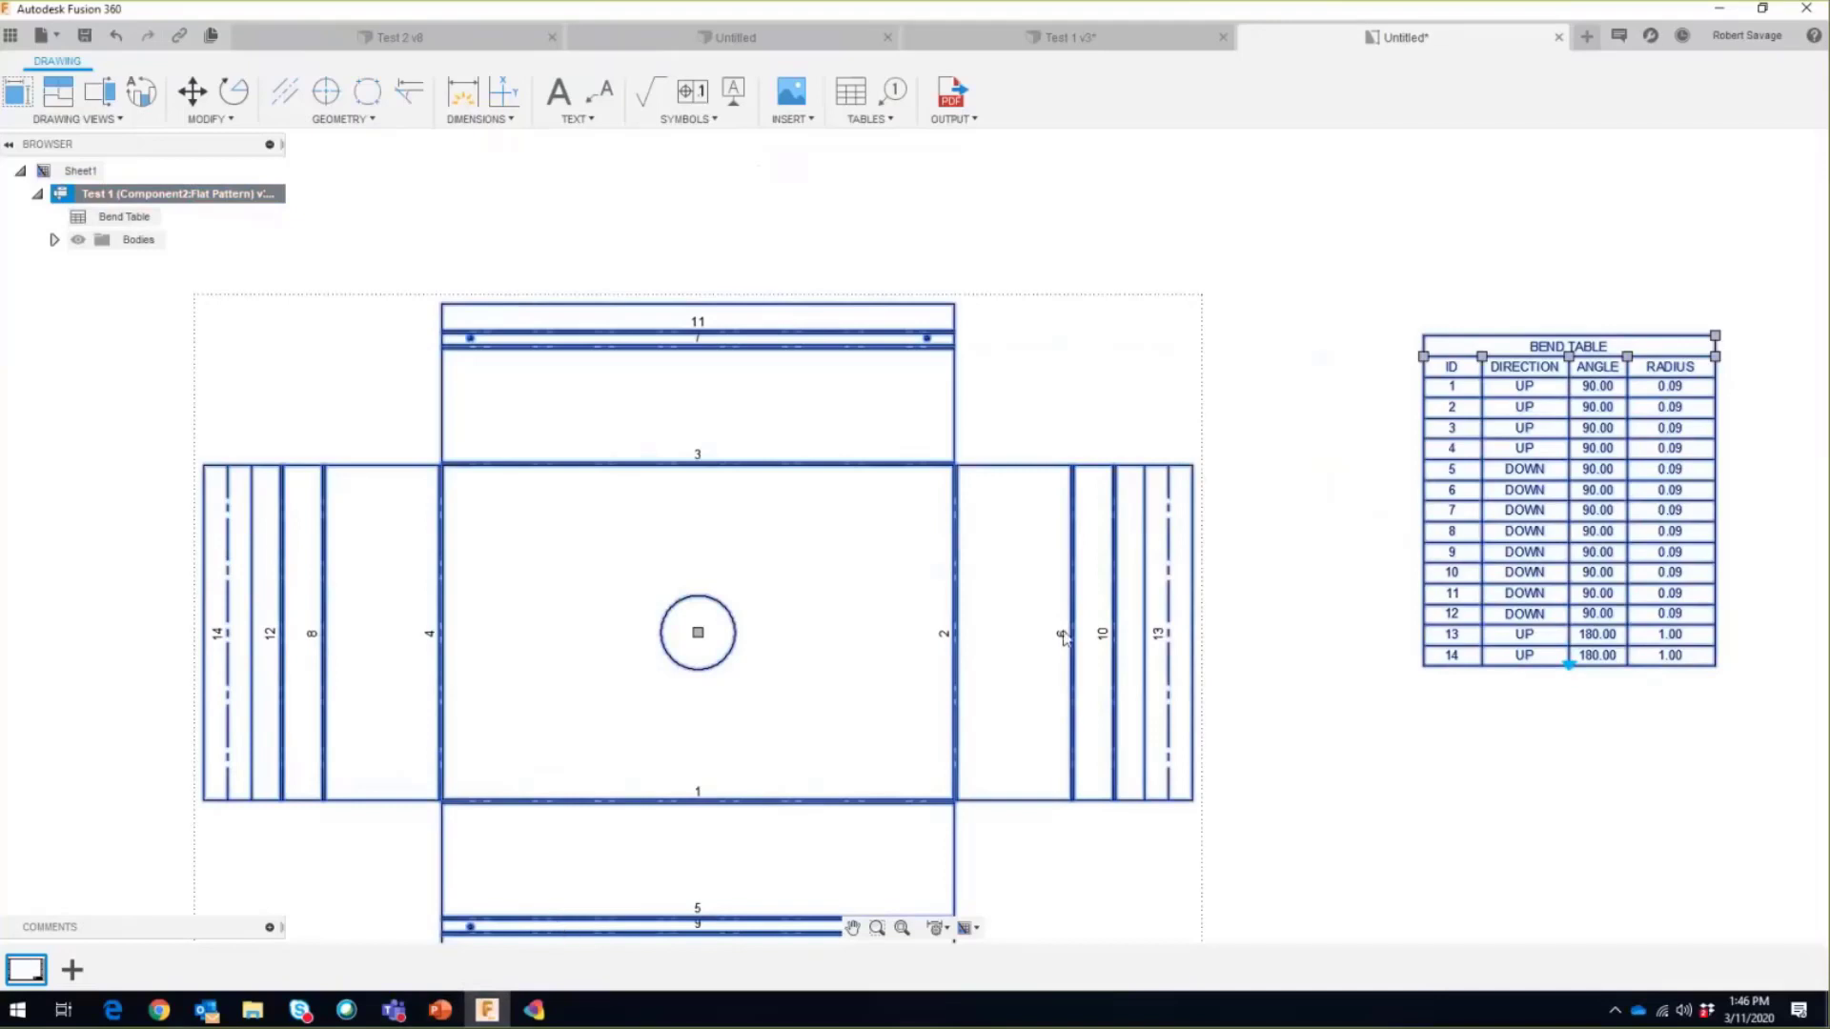
click(1054, 37)
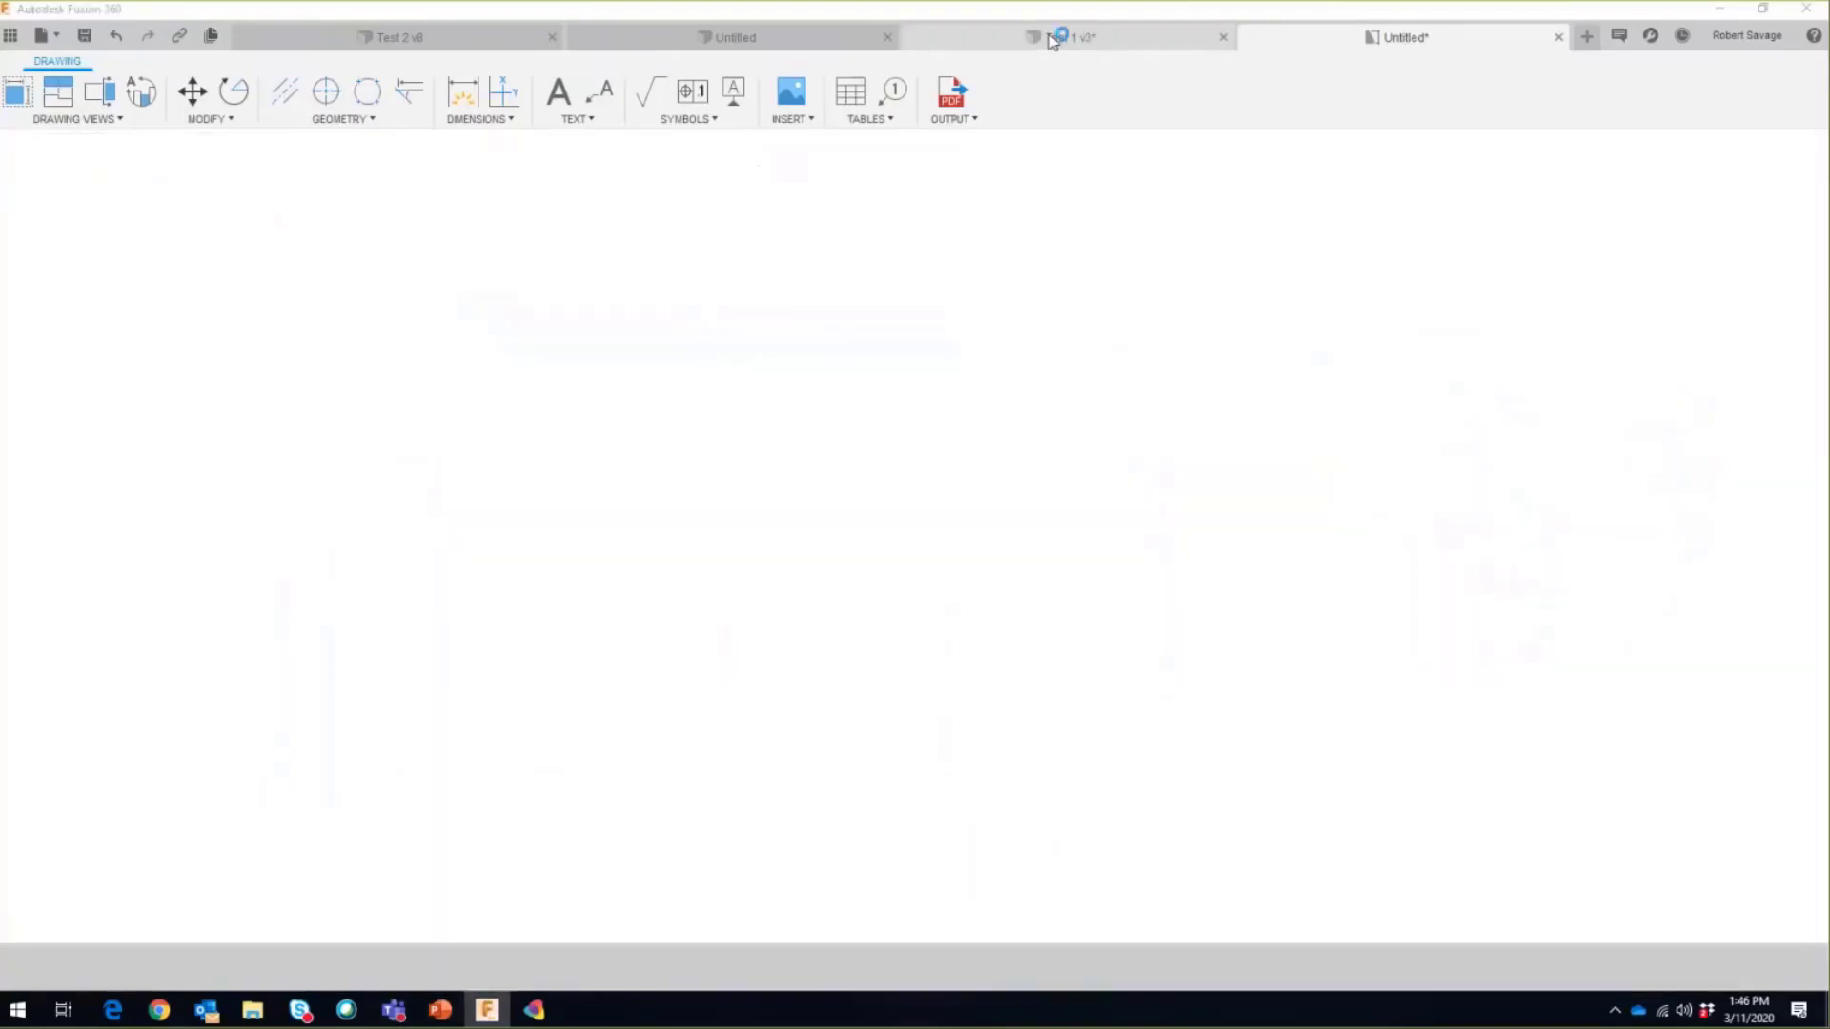
scroll(759, 493, down, 5)
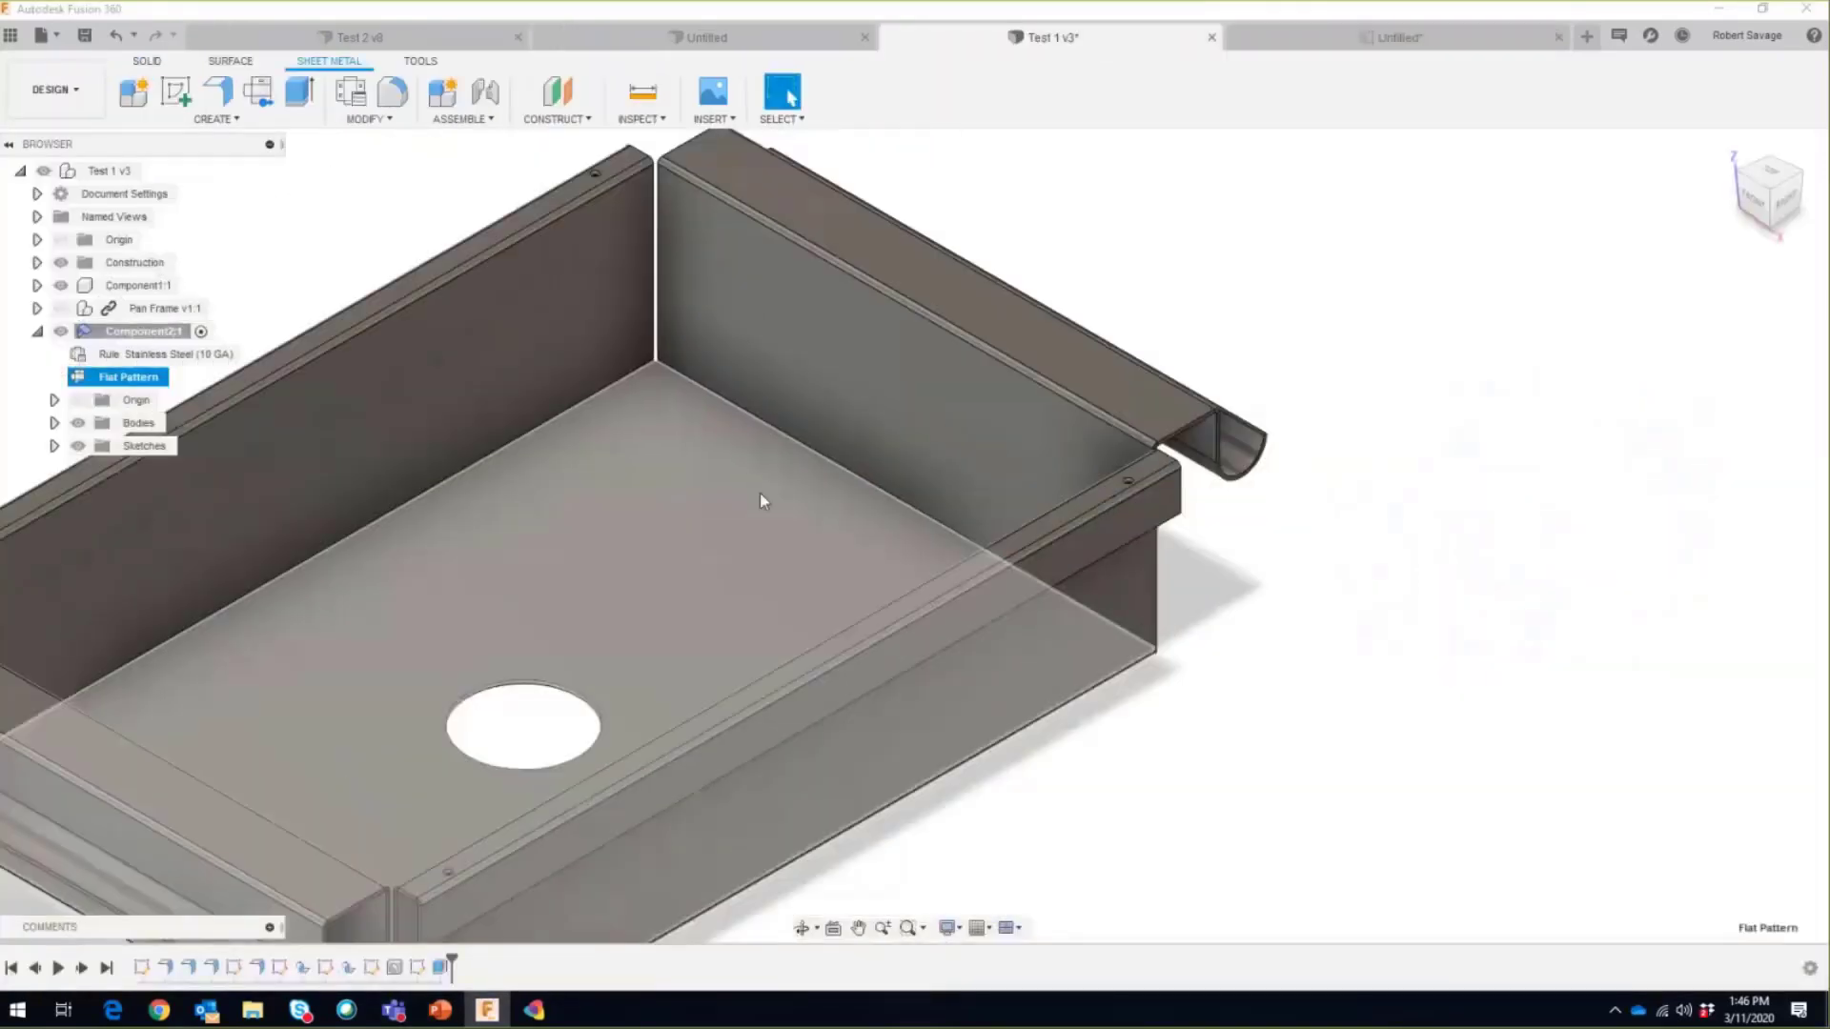
scroll(825, 439, down, 3)
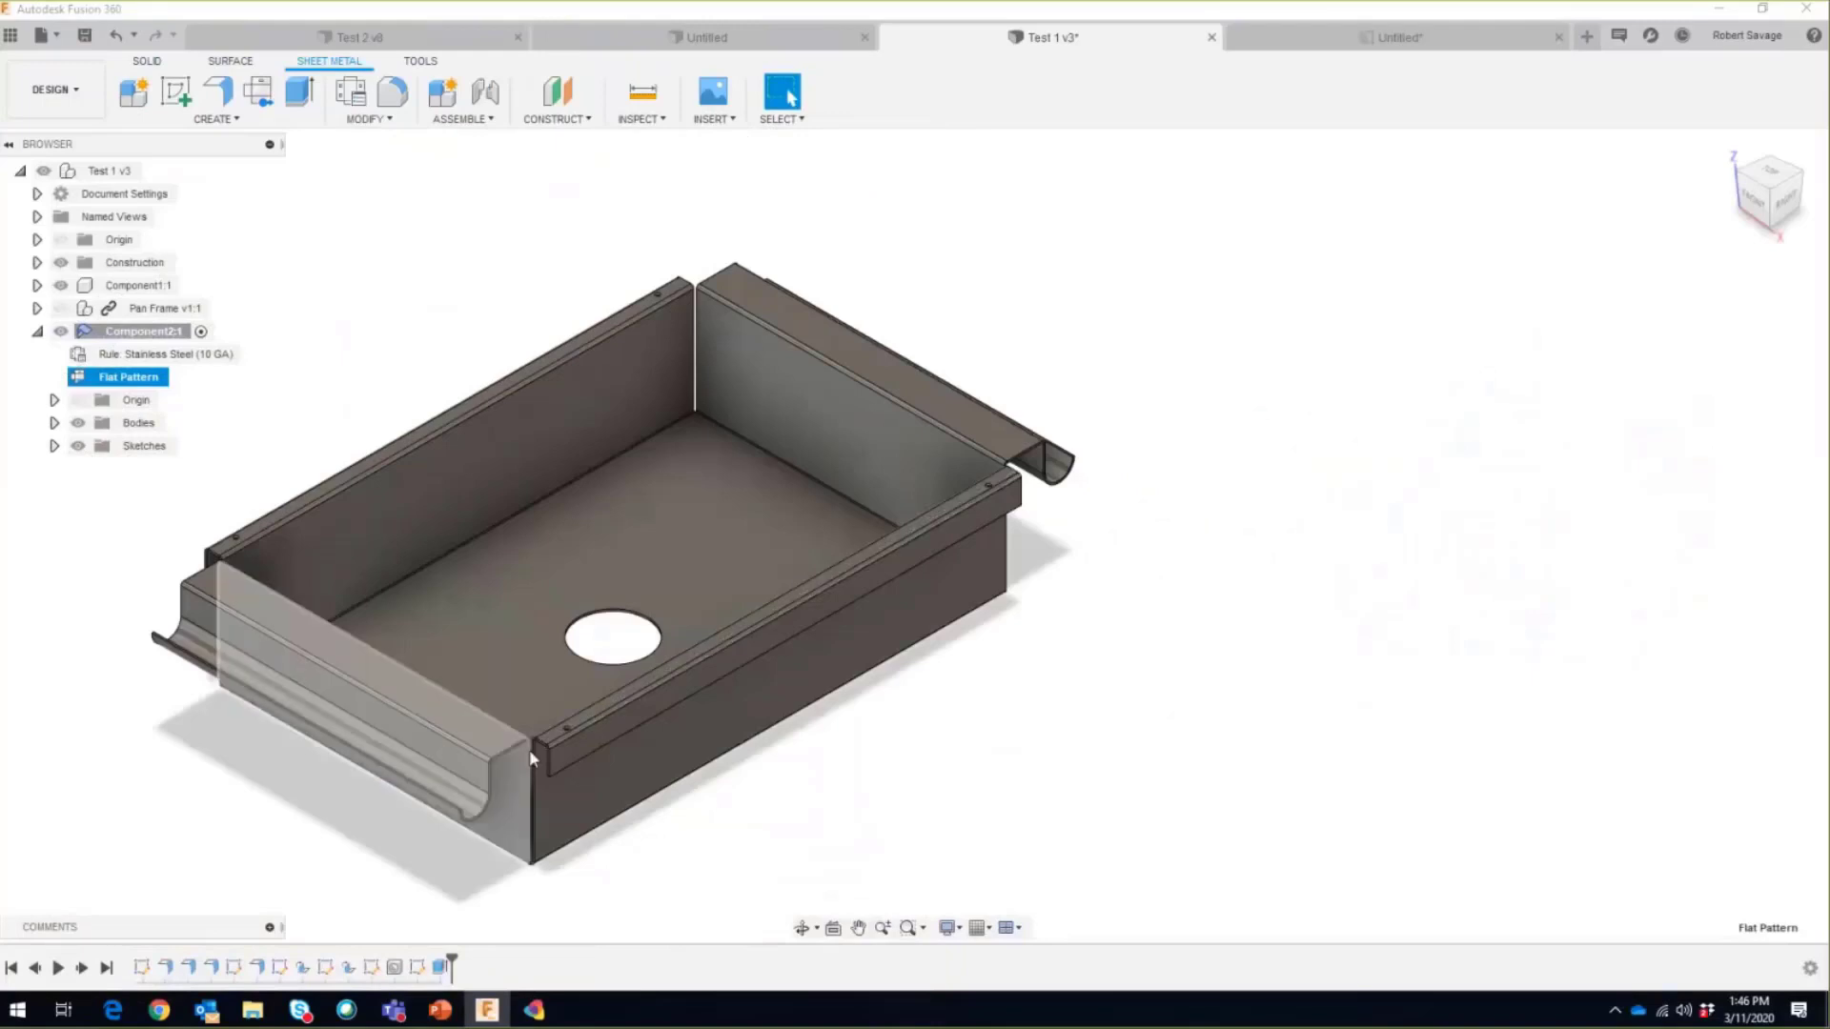
Step: Switch to the Test 2 design and hide Component2 and the Pan Frame, leaving only the Component3 cover shown
click(422, 42)
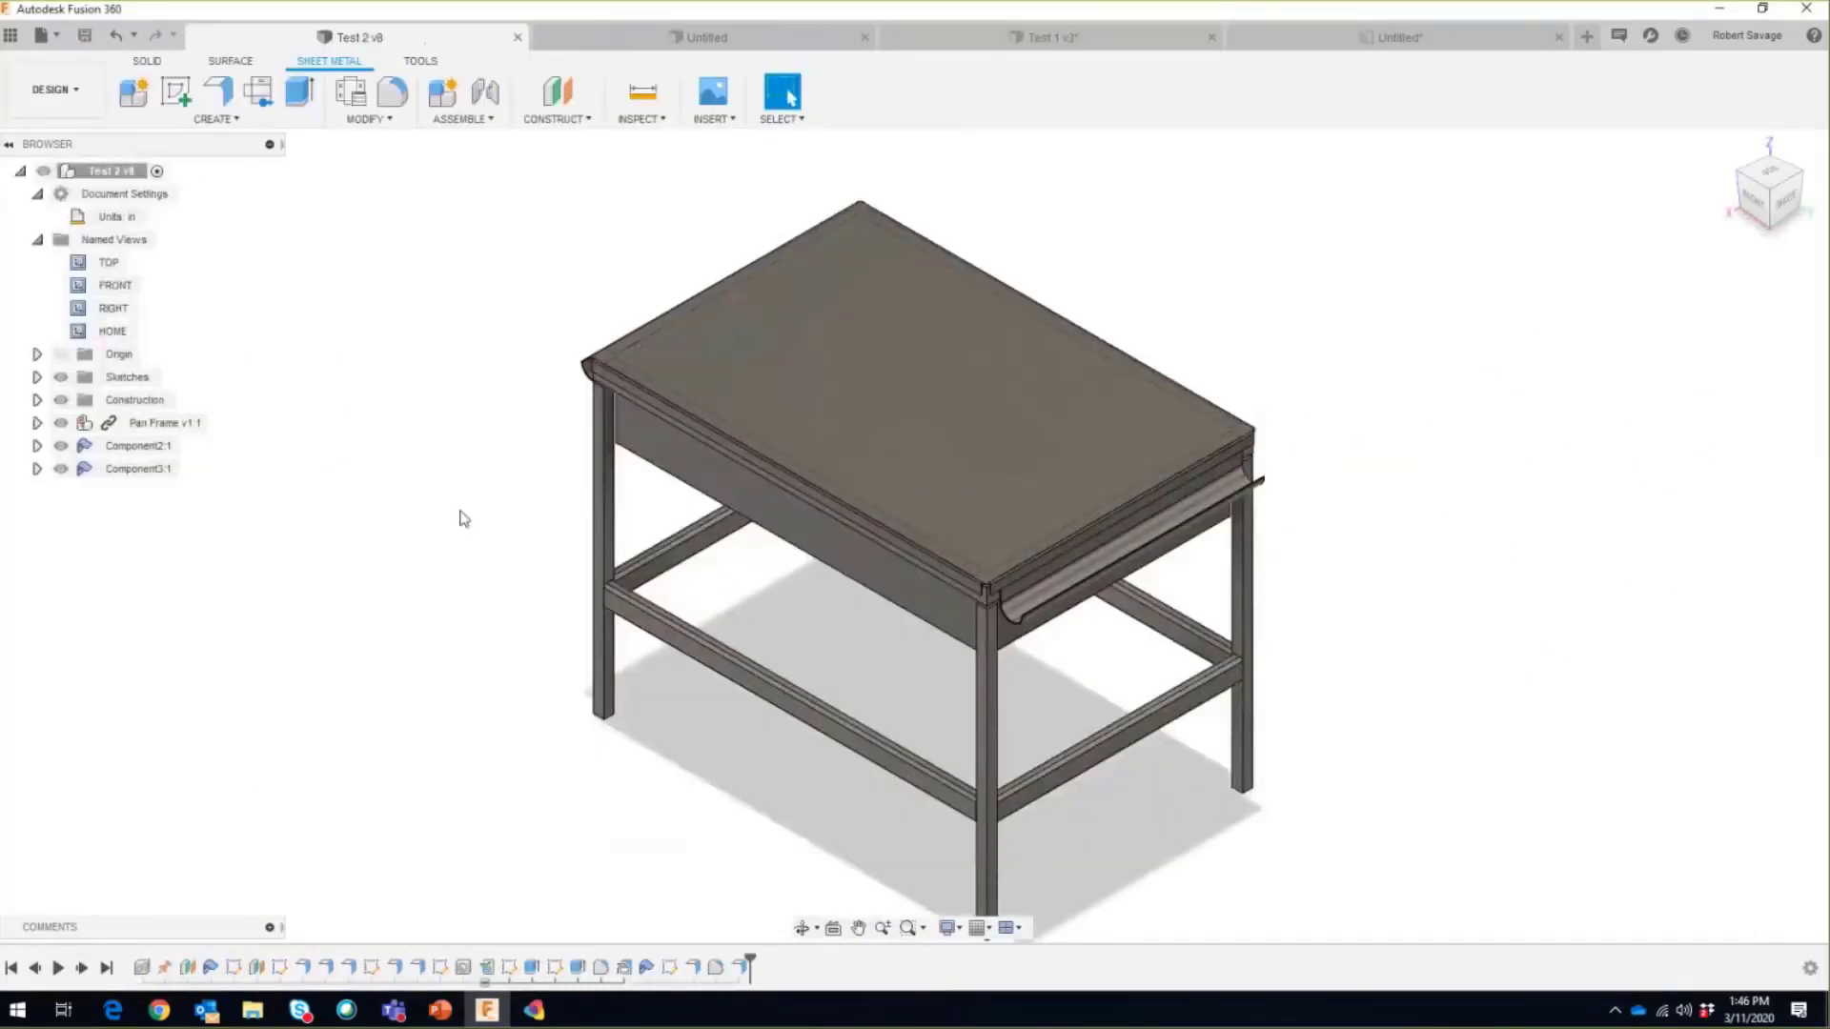
scroll(667, 376, up, 5)
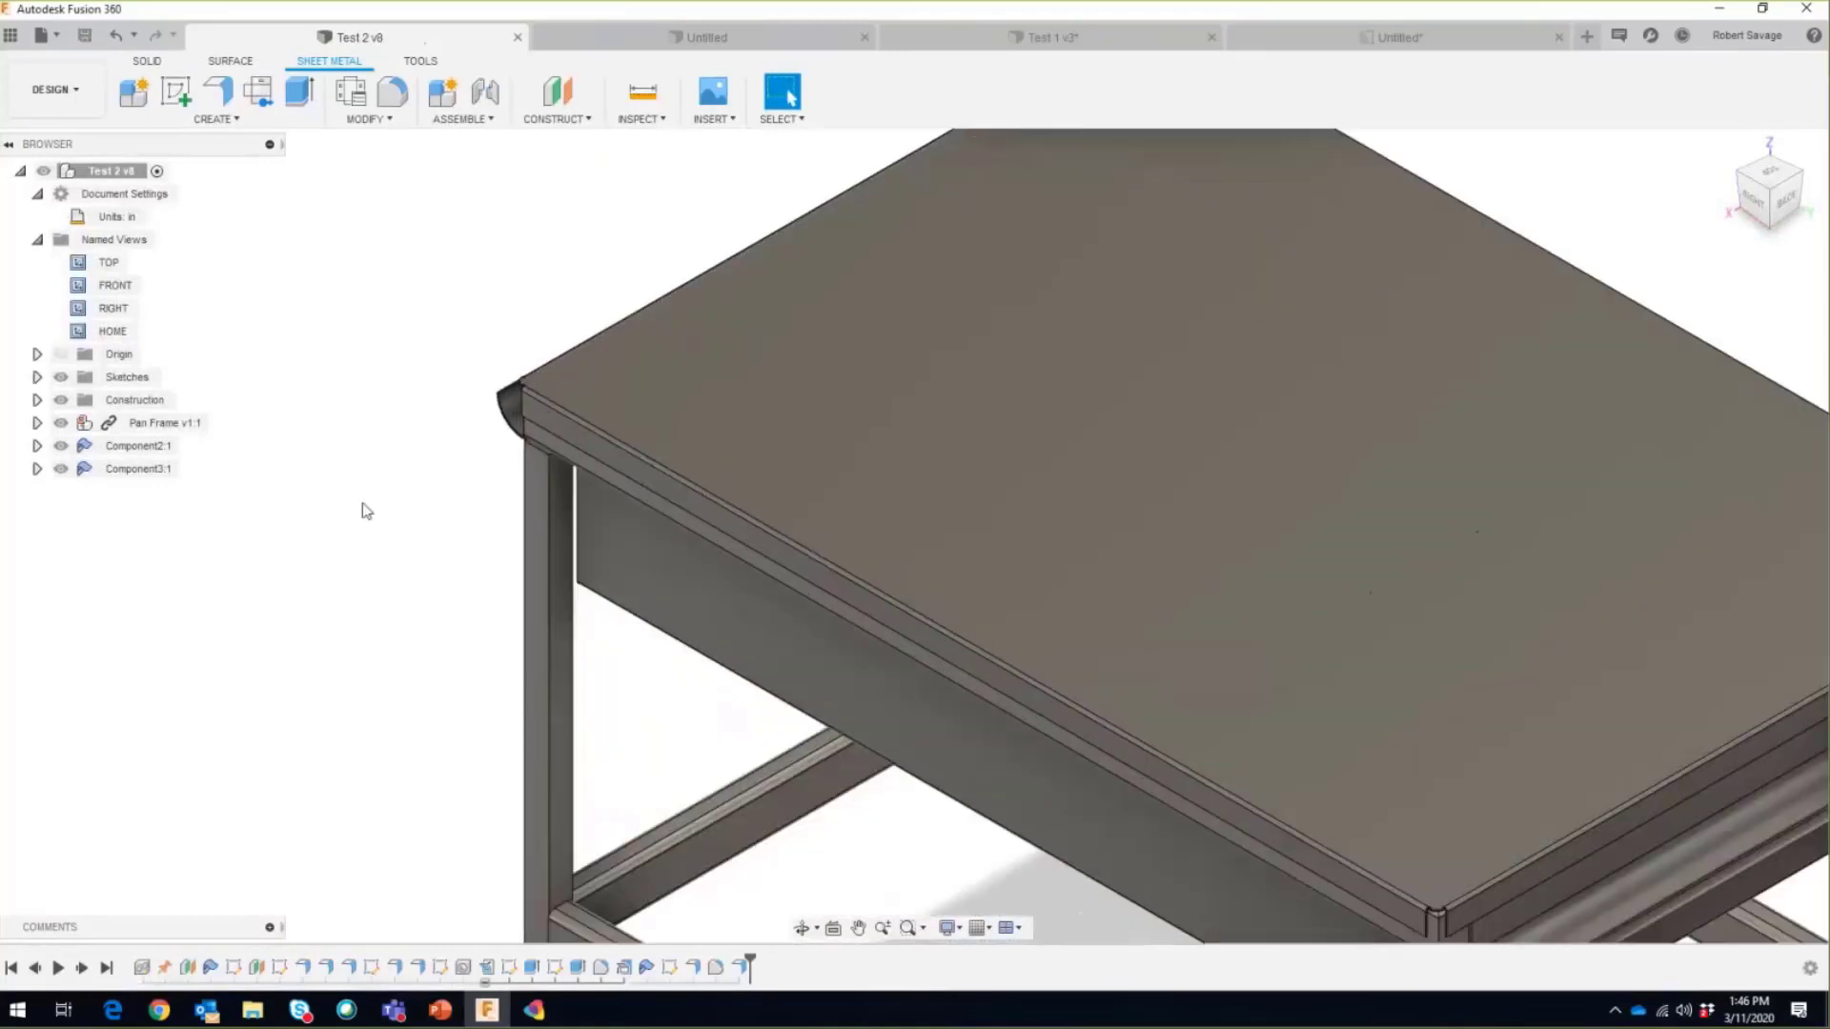
scroll(365, 510, down, 5)
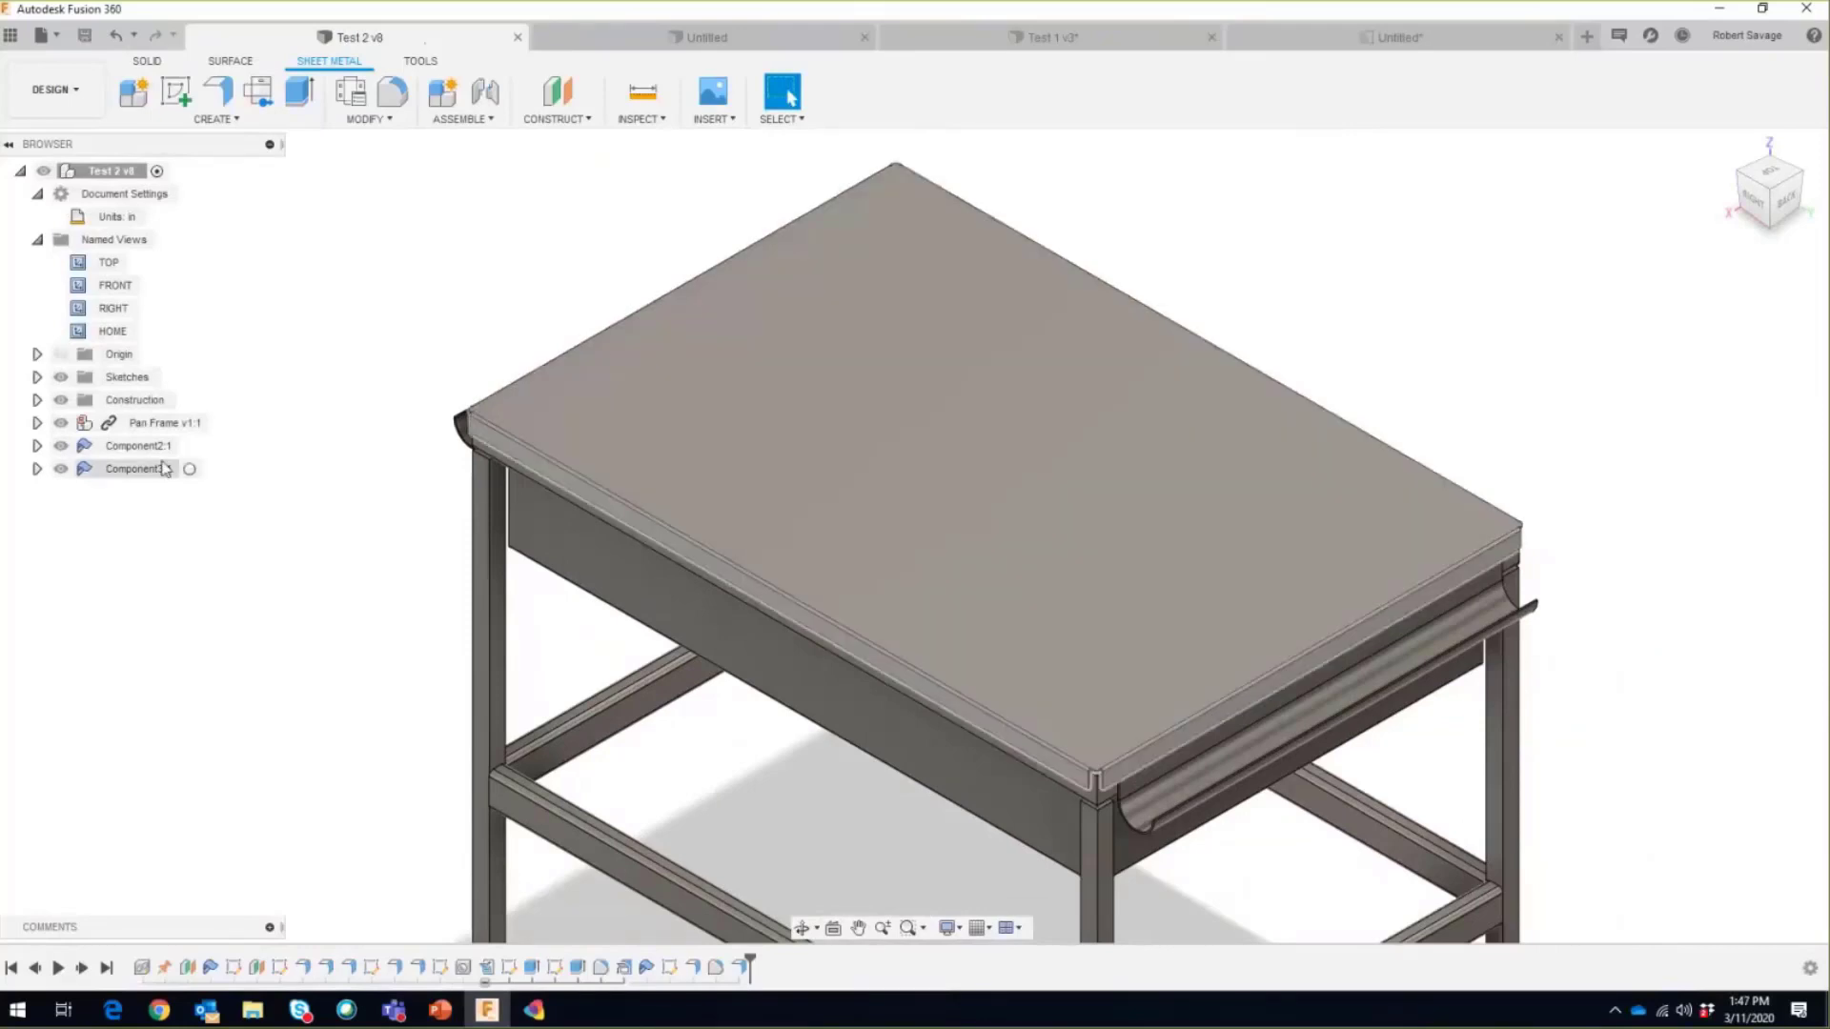
click(63, 448)
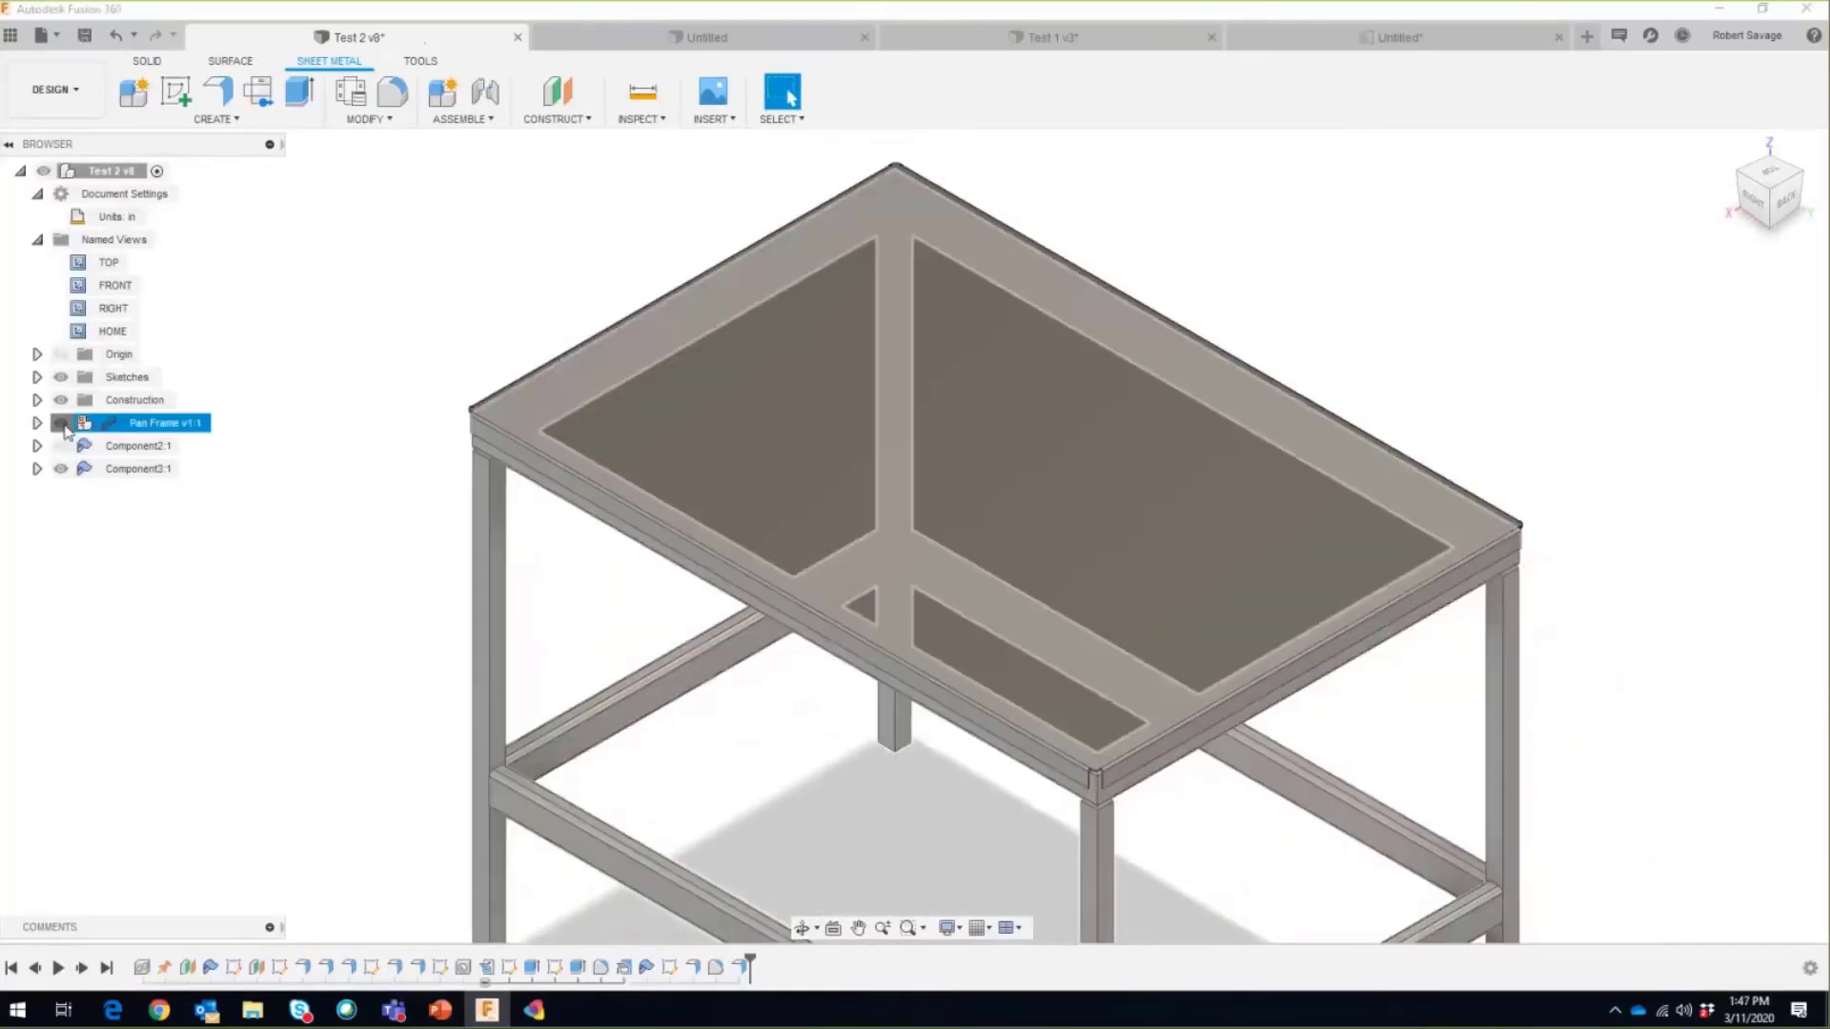
click(61, 424)
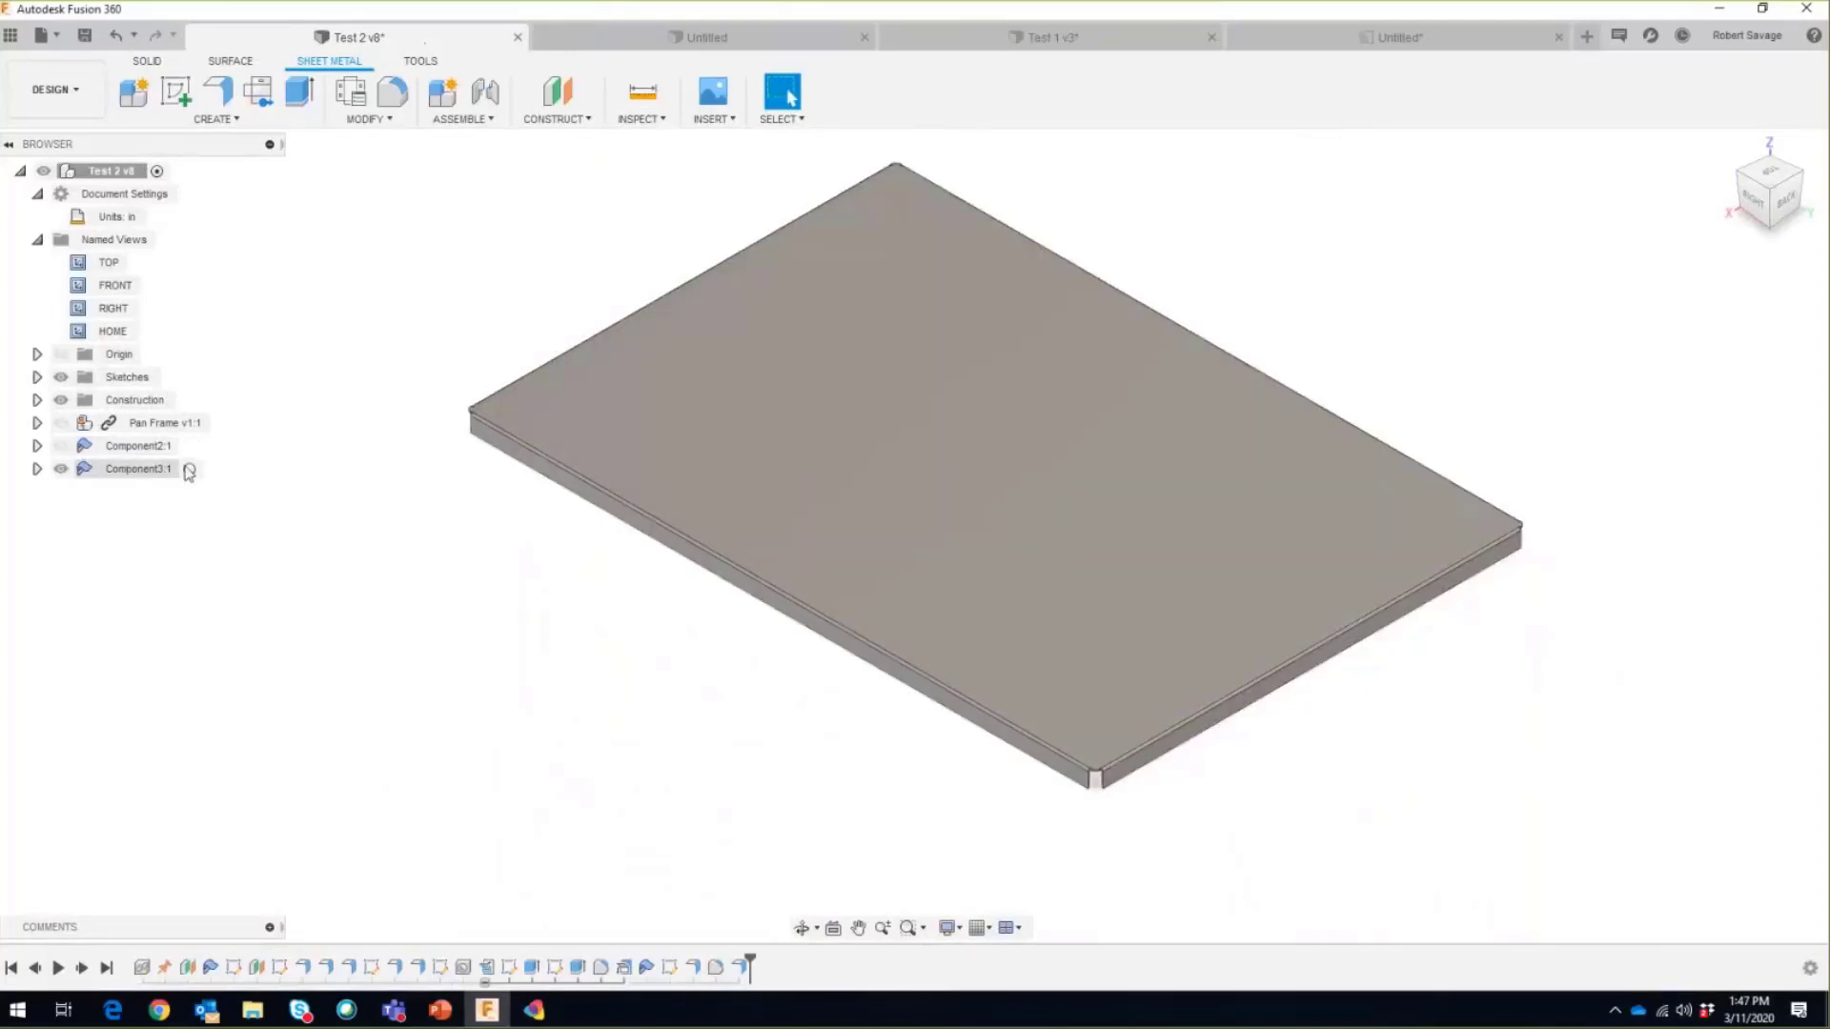
Step: Activate Component3, open its existing flat pattern from the top face to inspect the corner relief, and return to the folded model
click(199, 470)
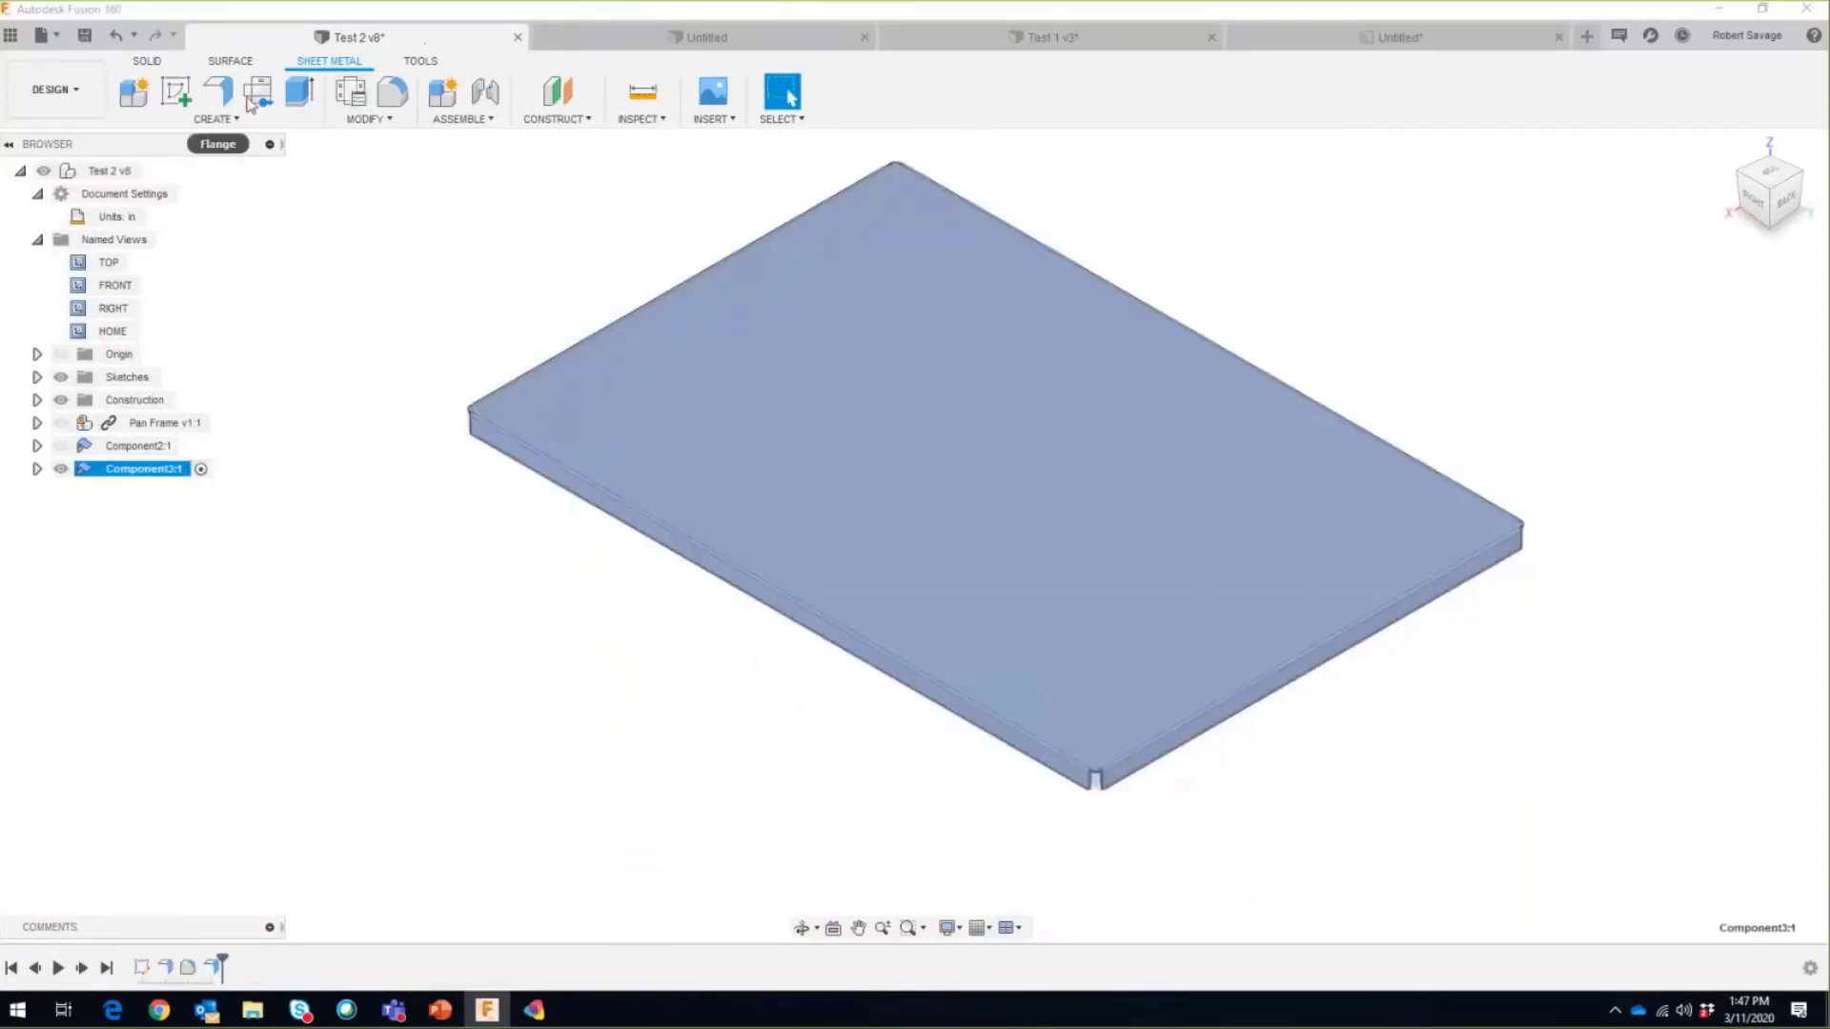
click(252, 100)
click(1038, 411)
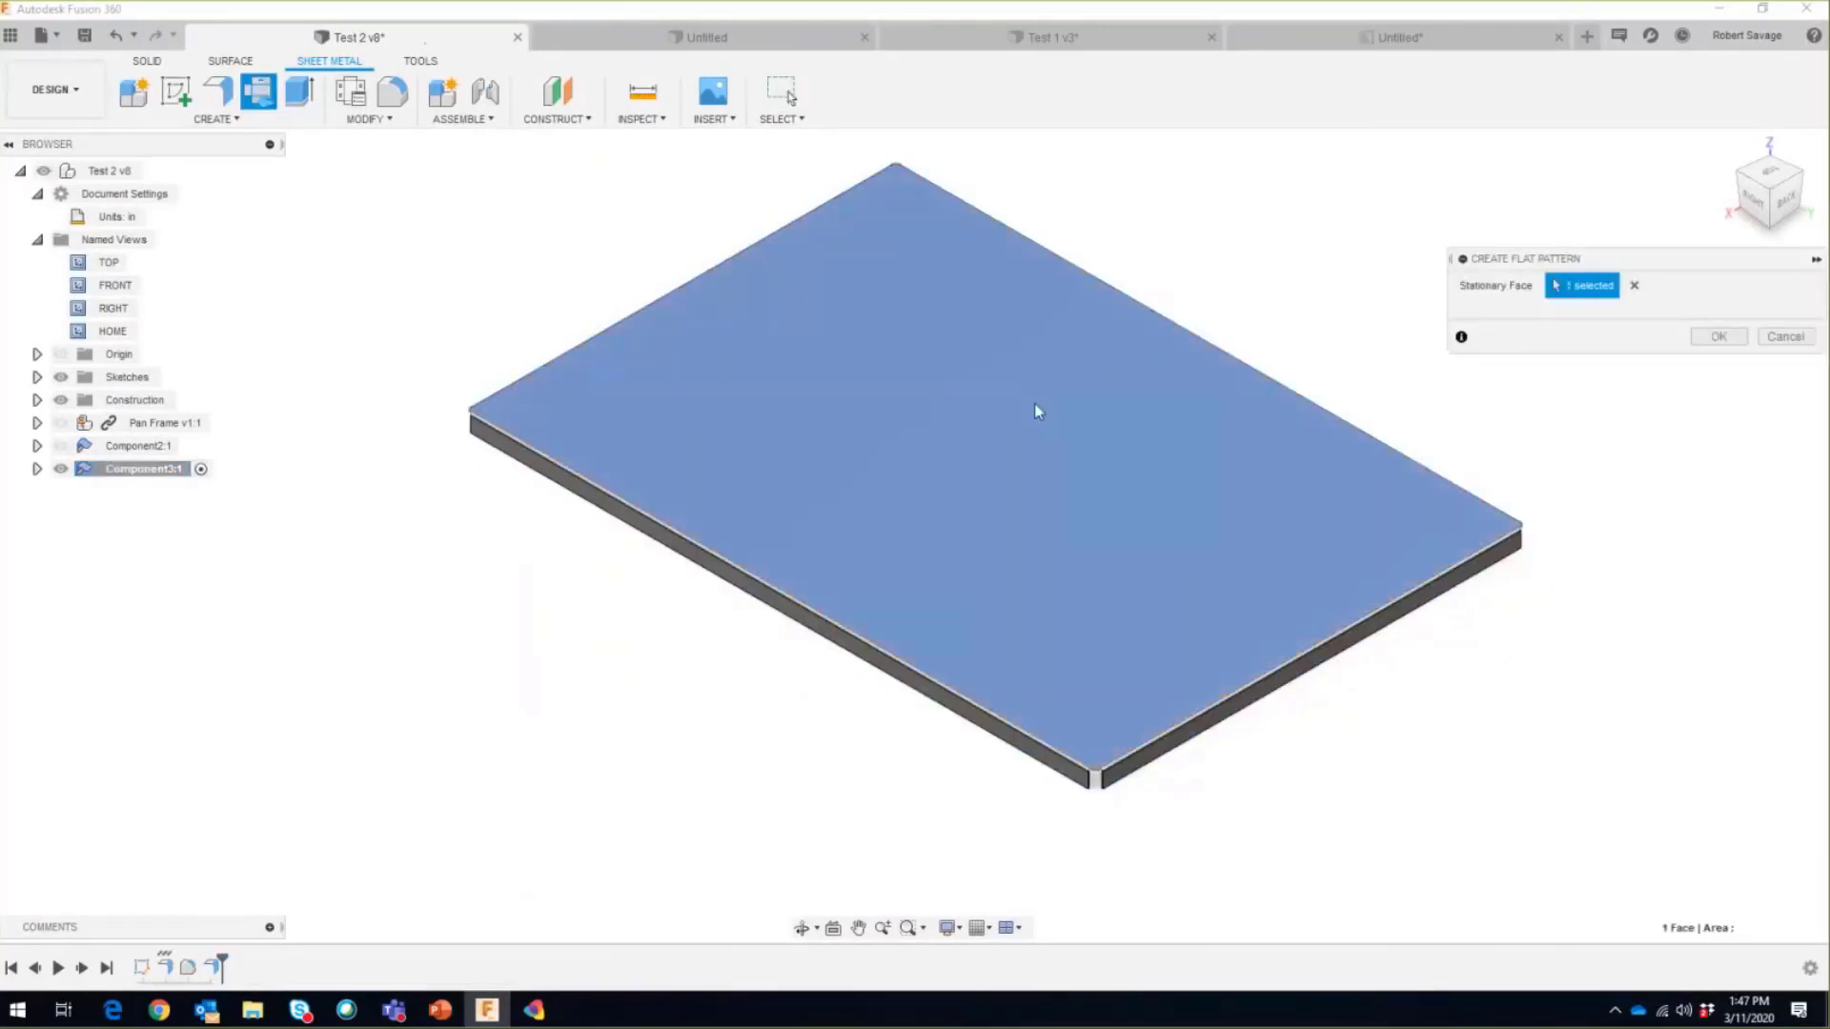
click(1718, 339)
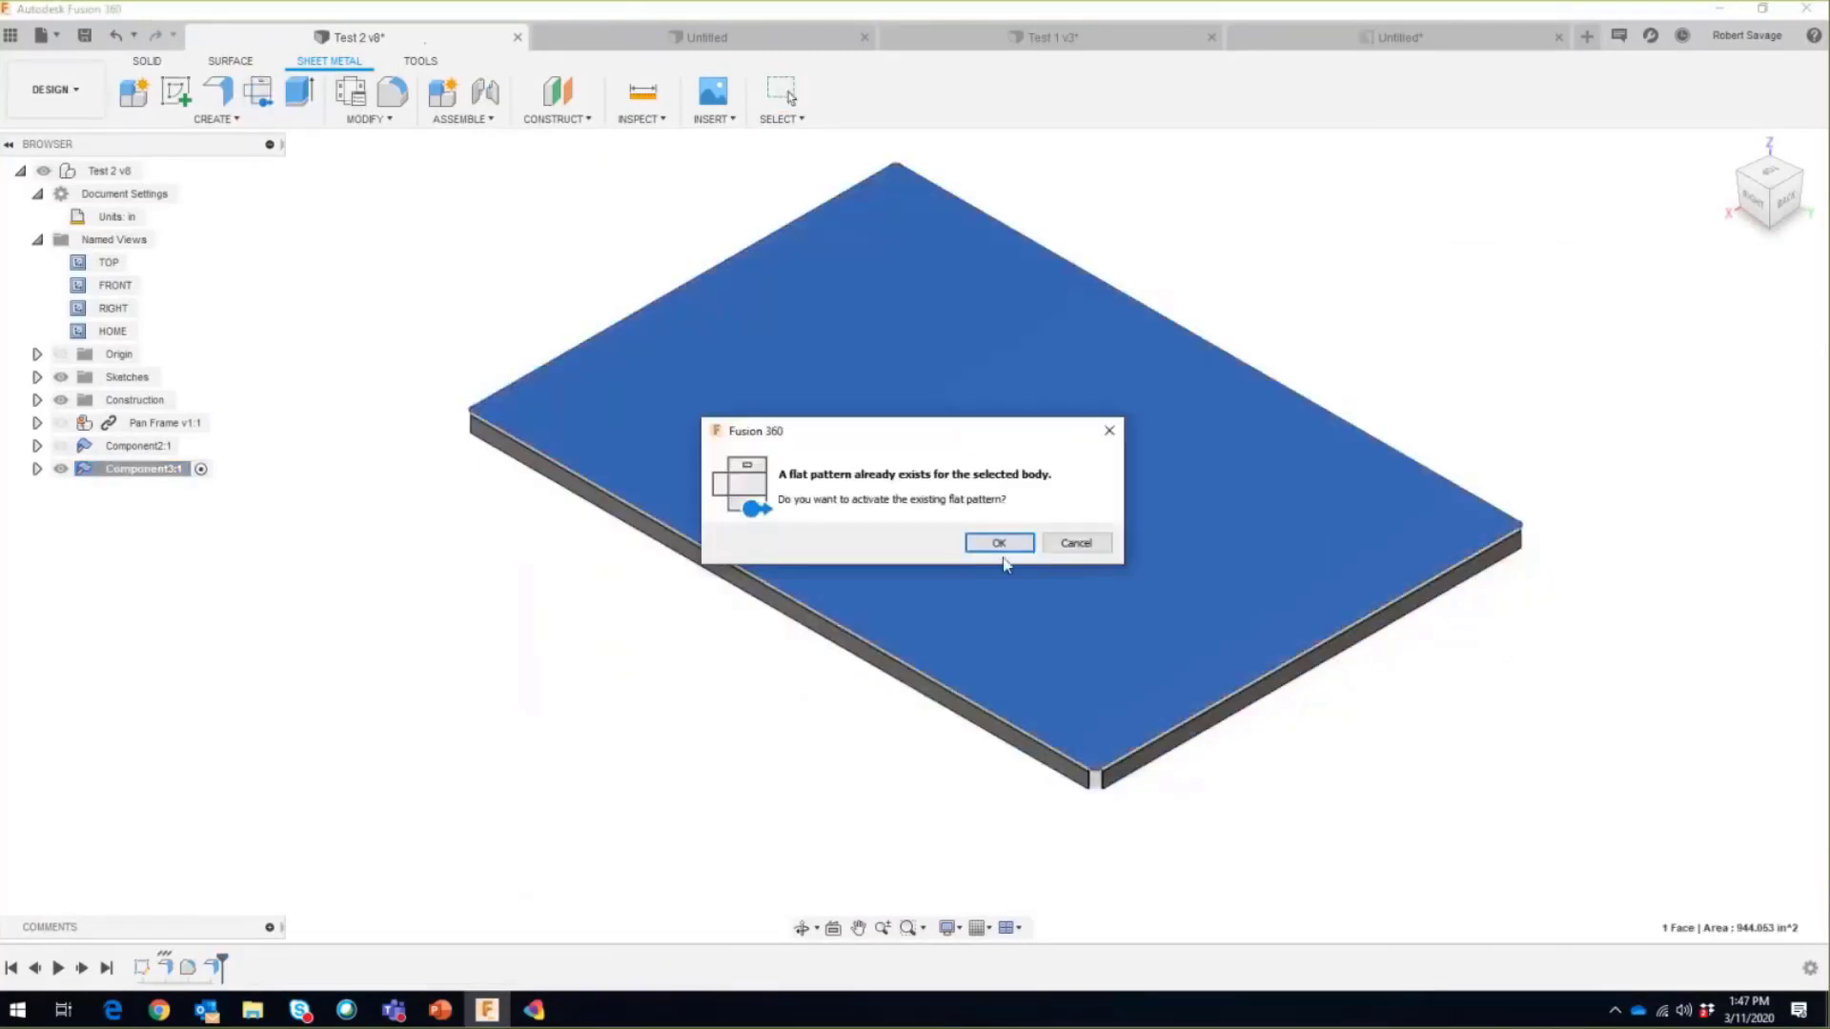
click(1009, 544)
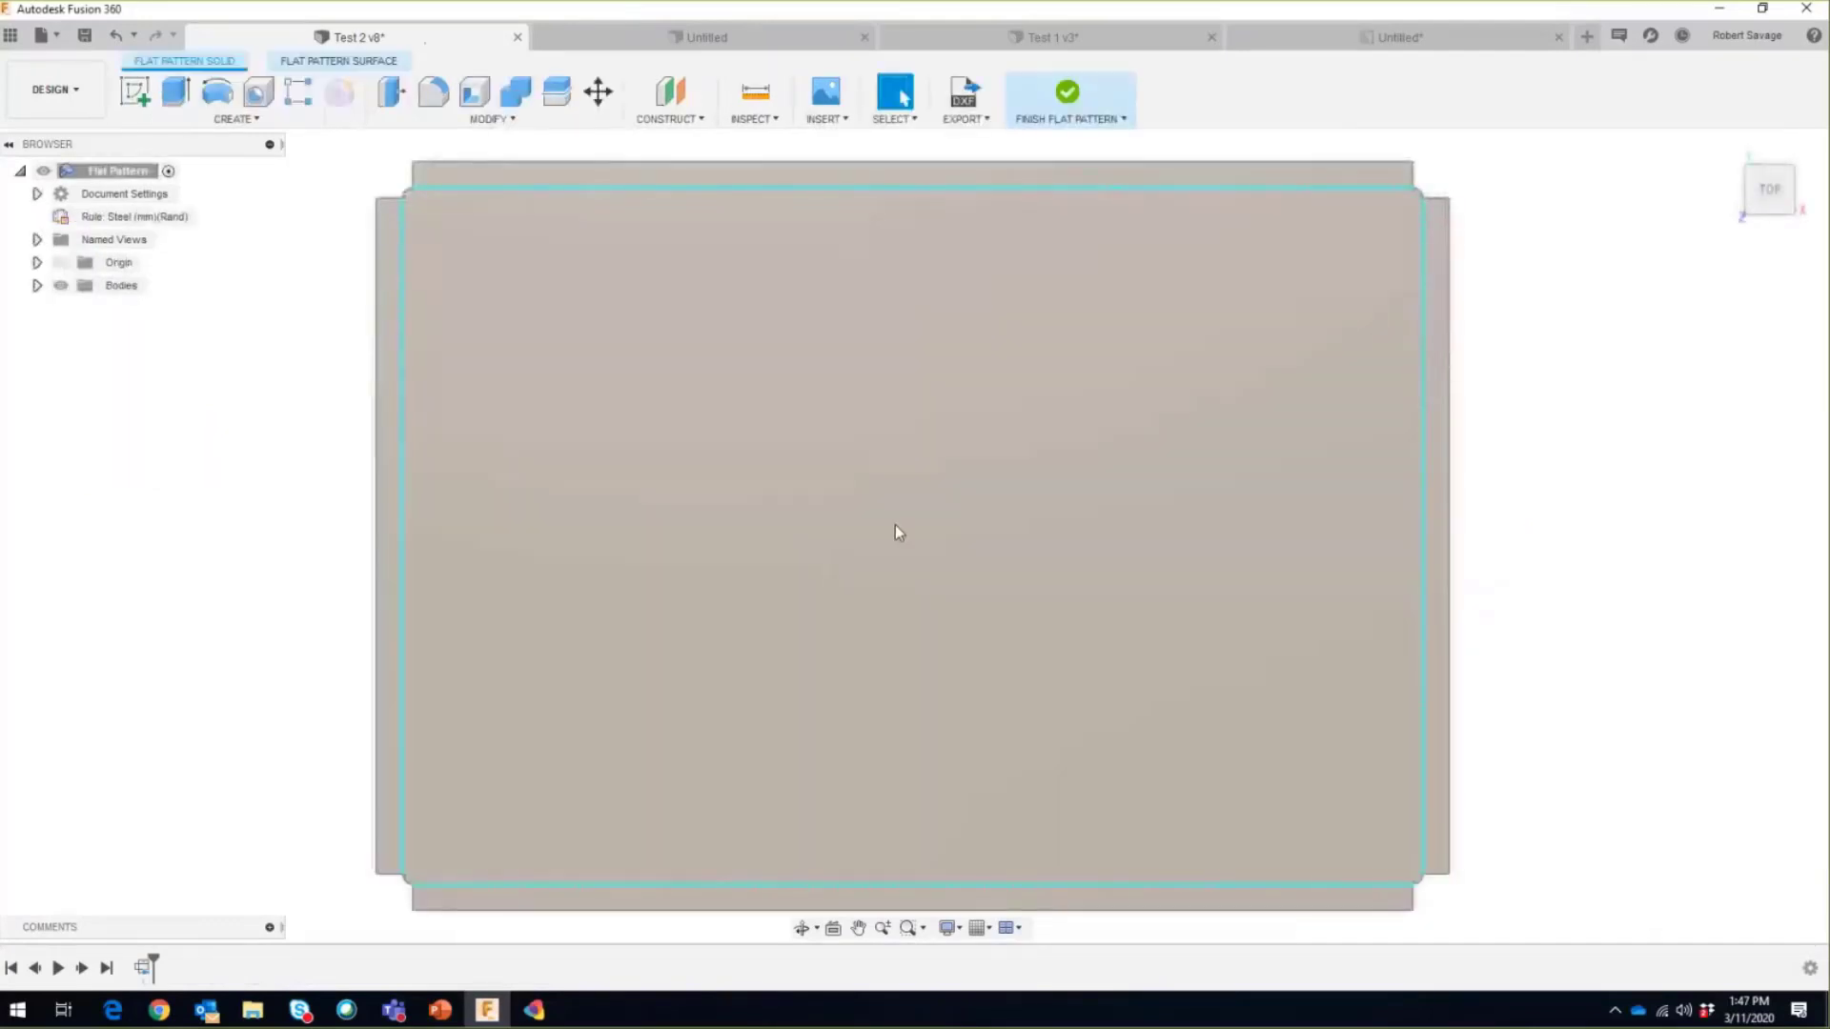
scroll(401, 191, up, 5)
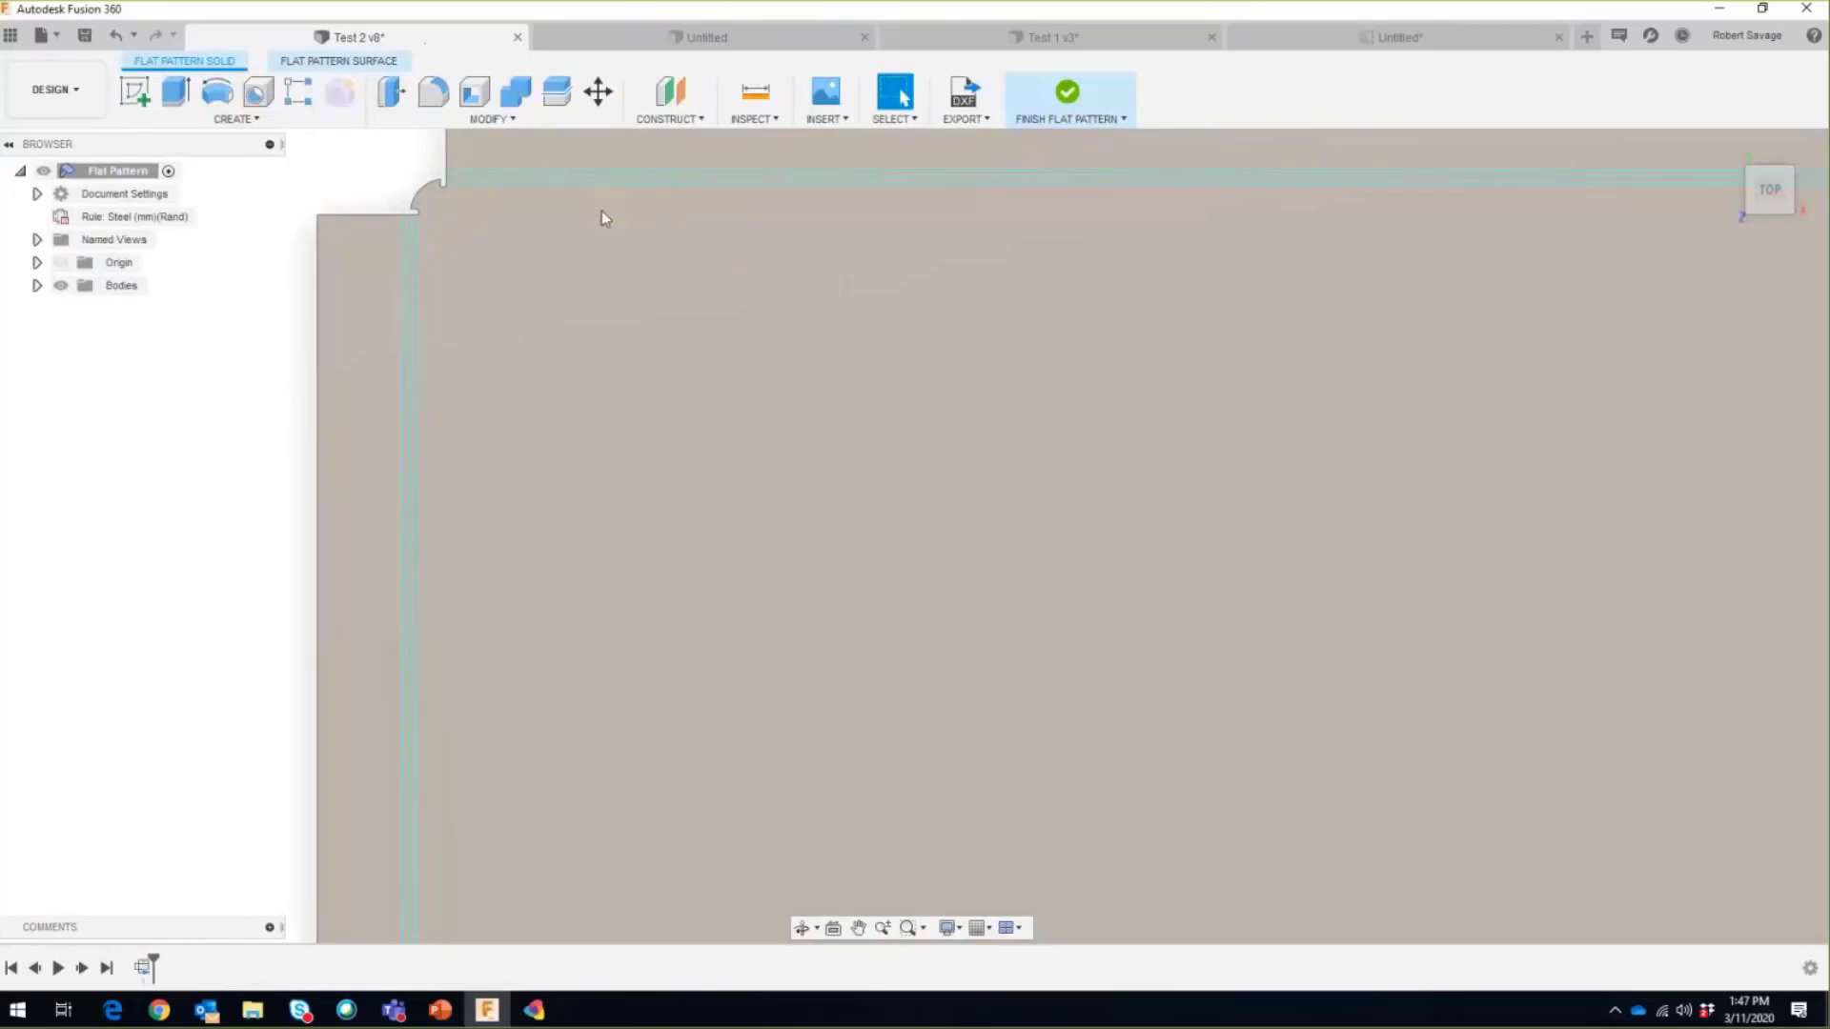
click(1058, 94)
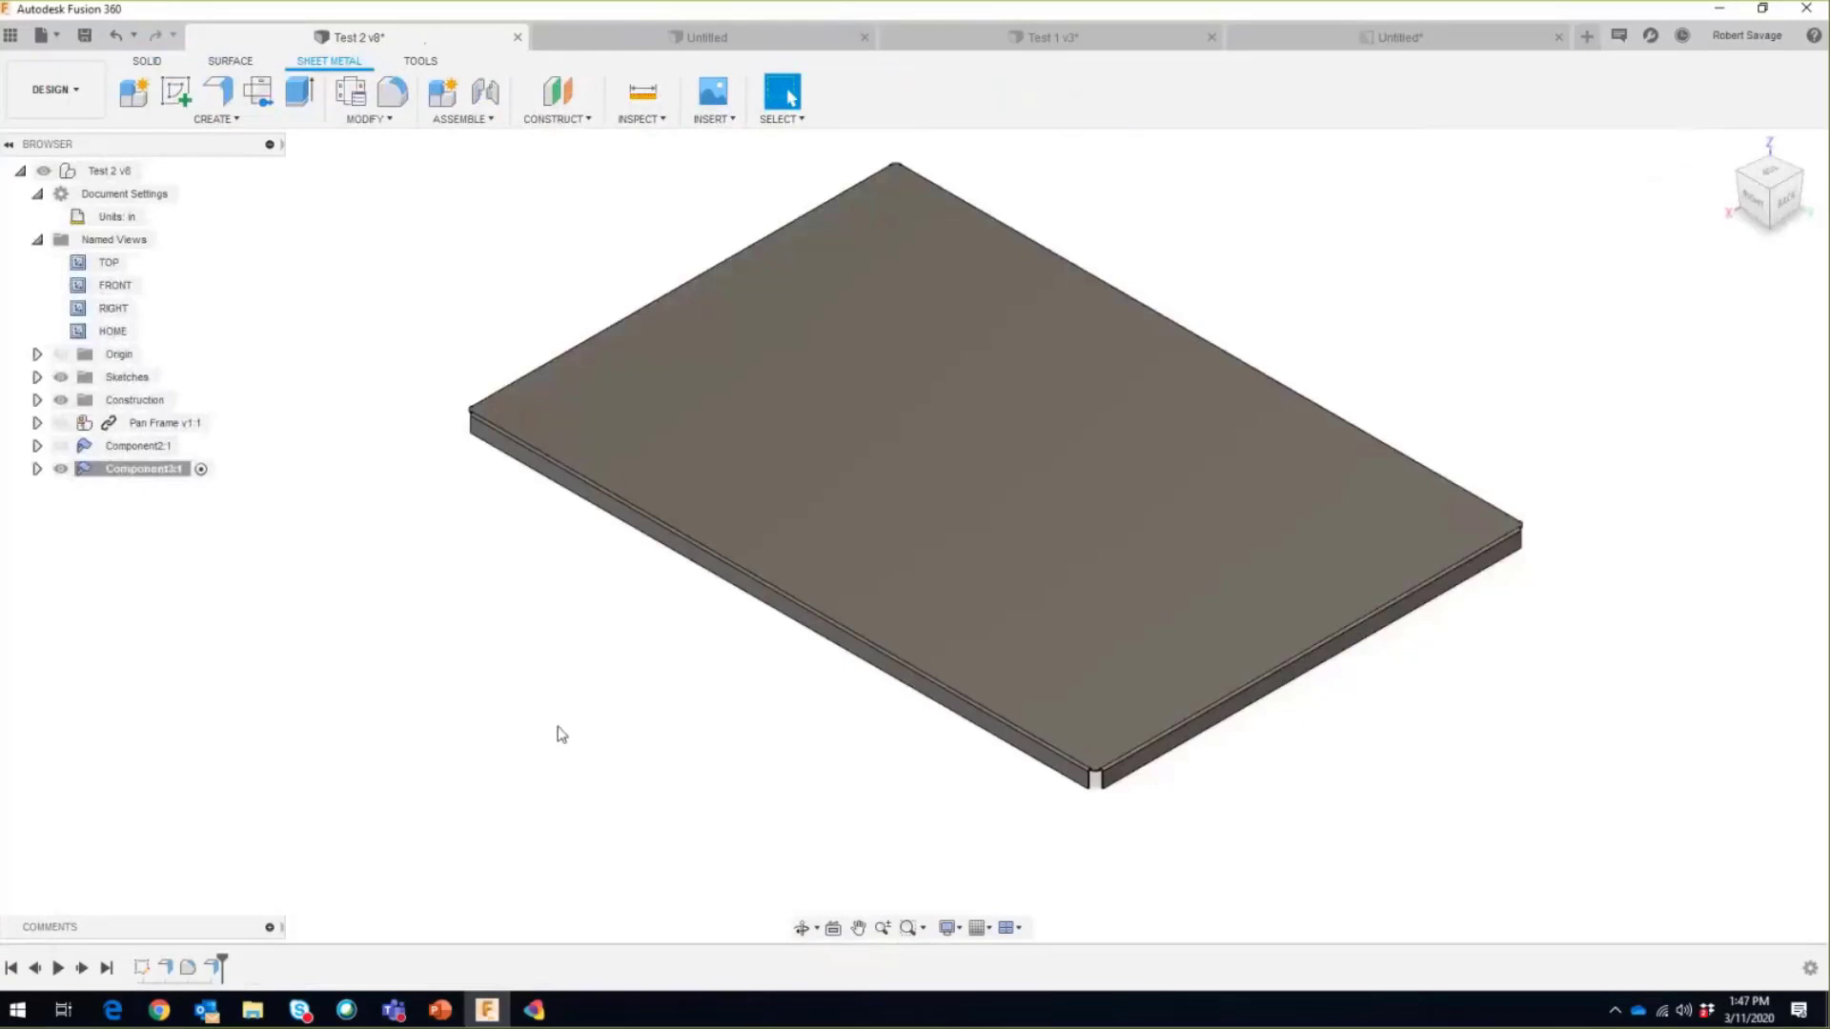
click(451, 1009)
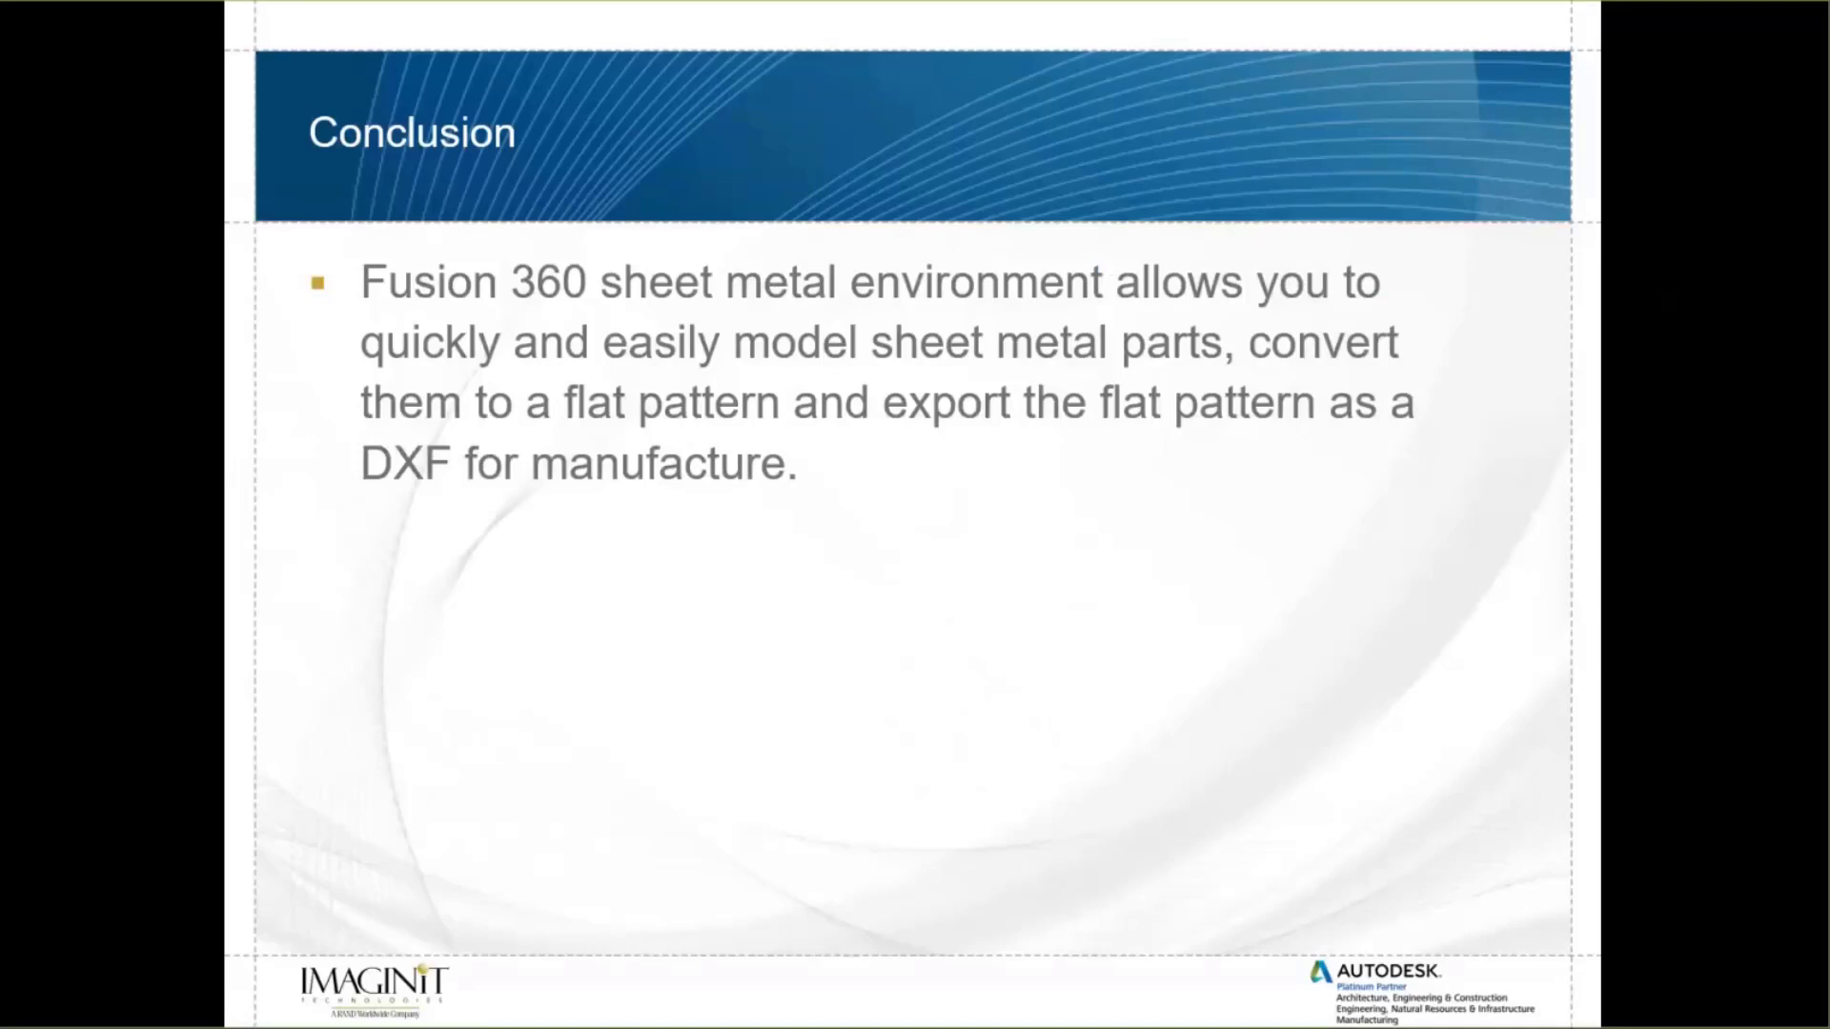
click(725, 757)
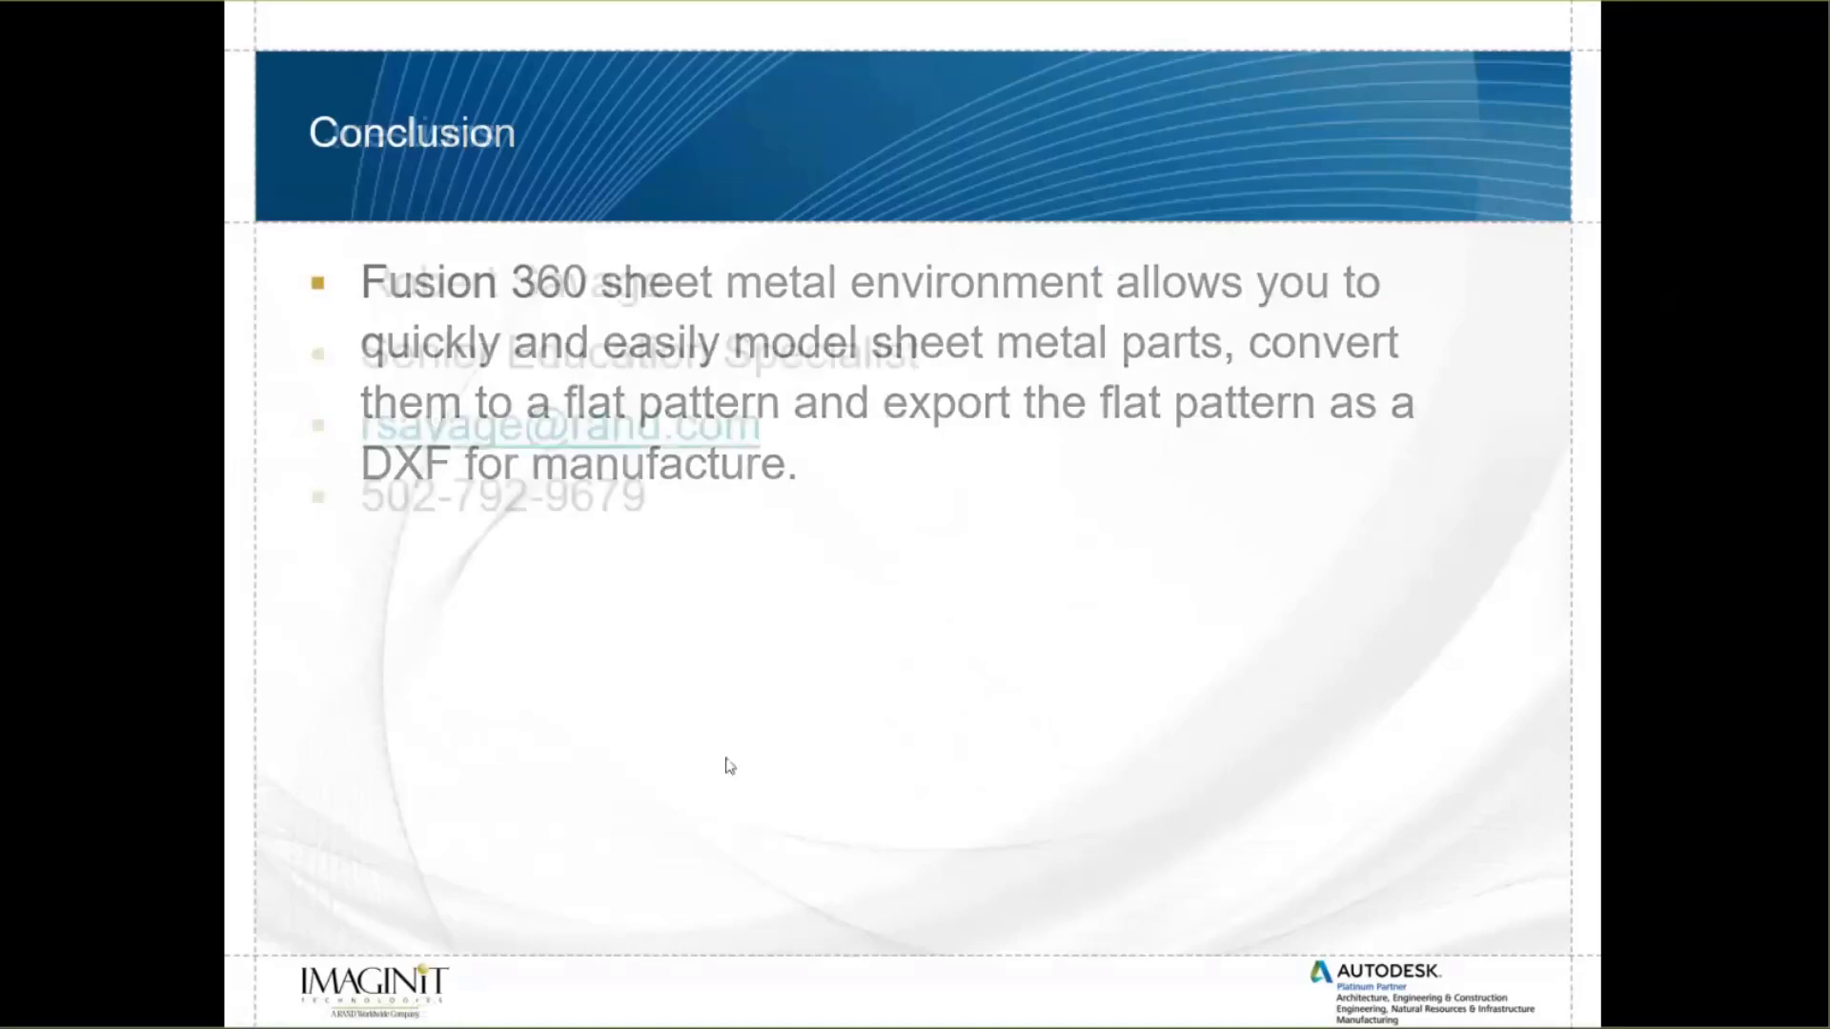